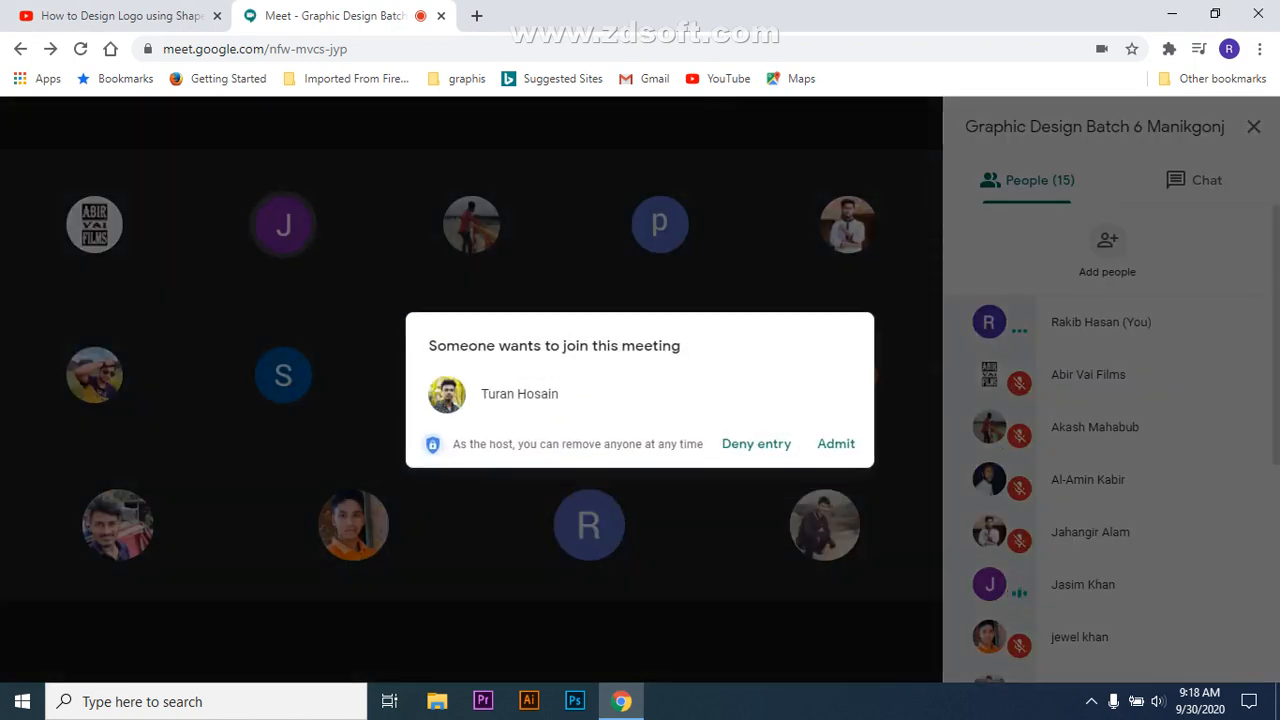
Step: Admit four waiting participants, growing the meeting from 15 to 19 people
{"action": "left_click", "coordinate": [836, 443]}
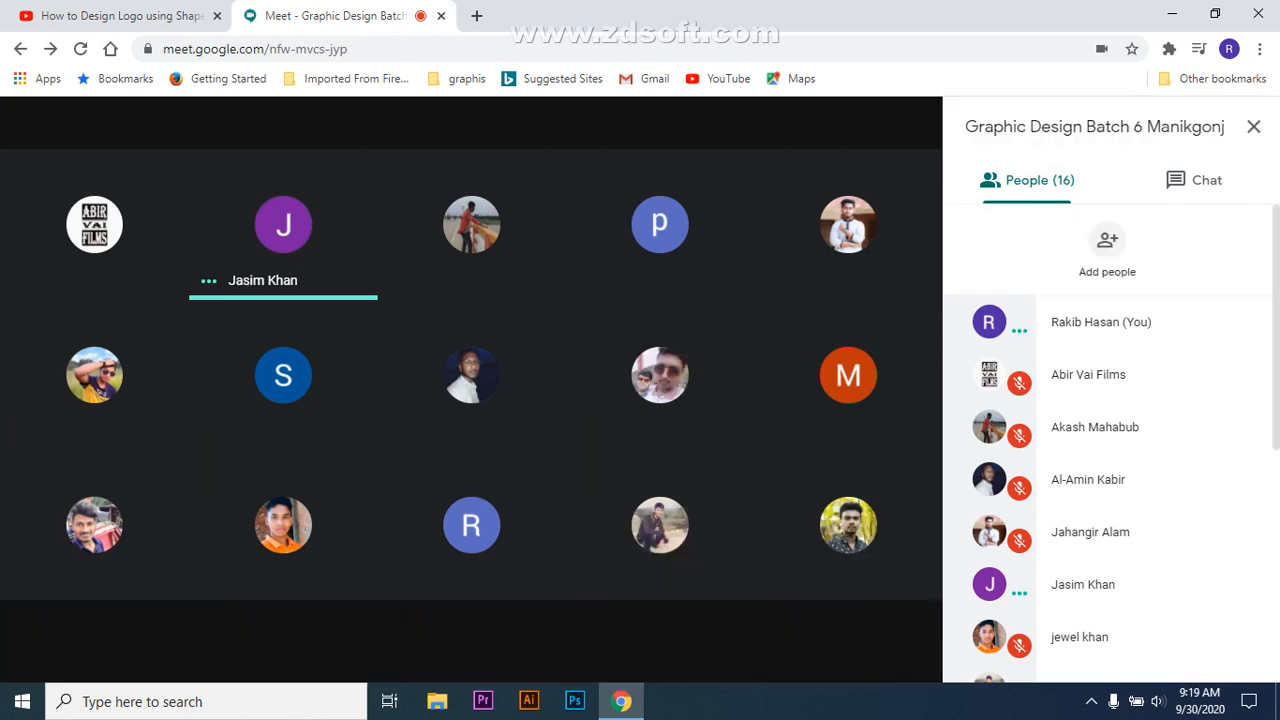
{"action": "mouse_move", "coordinate": [471, 374]}
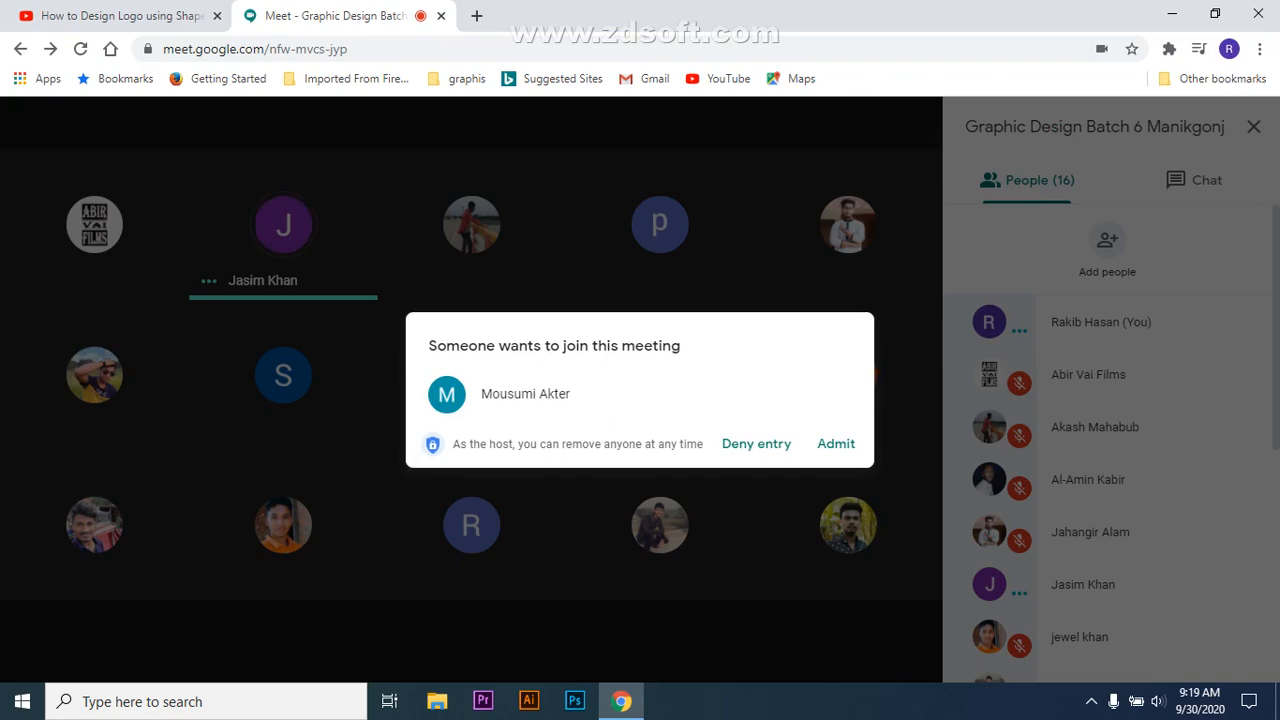
{"action": "left_click", "coordinate": [836, 444]}
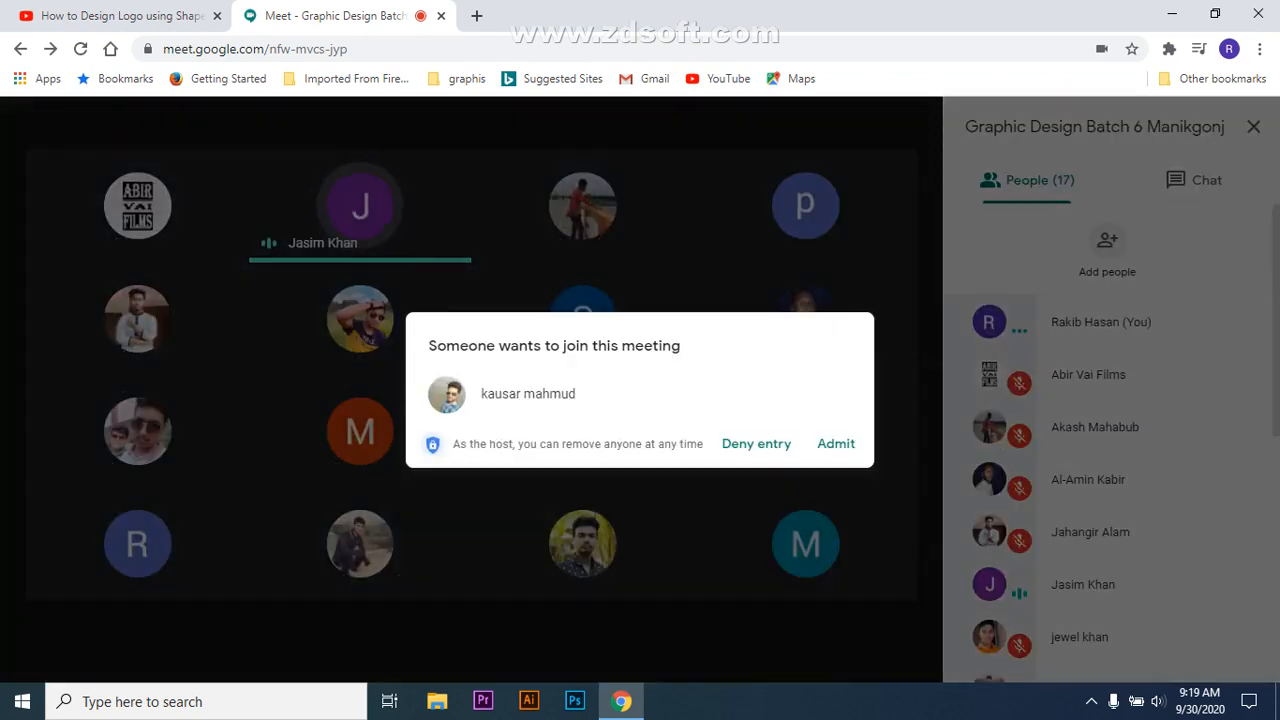
{"action": "left_click", "coordinate": [836, 443]}
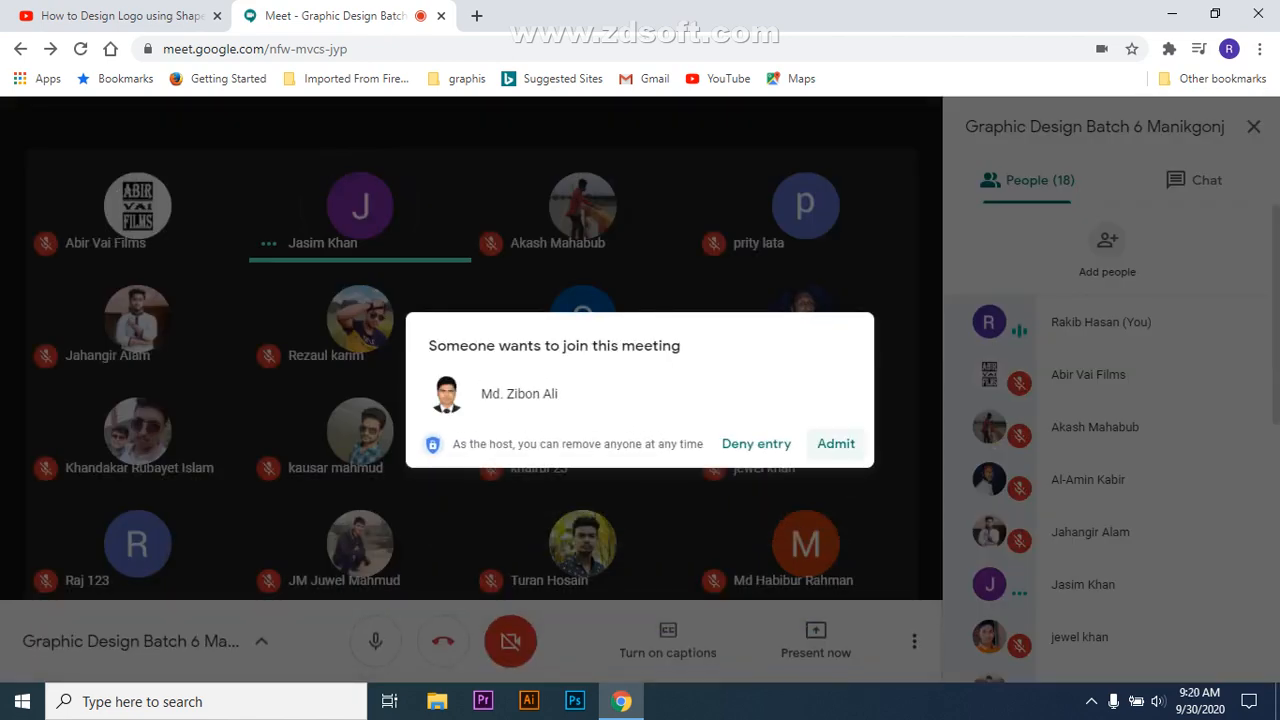
{"action": "left_click", "coordinate": [836, 443]}
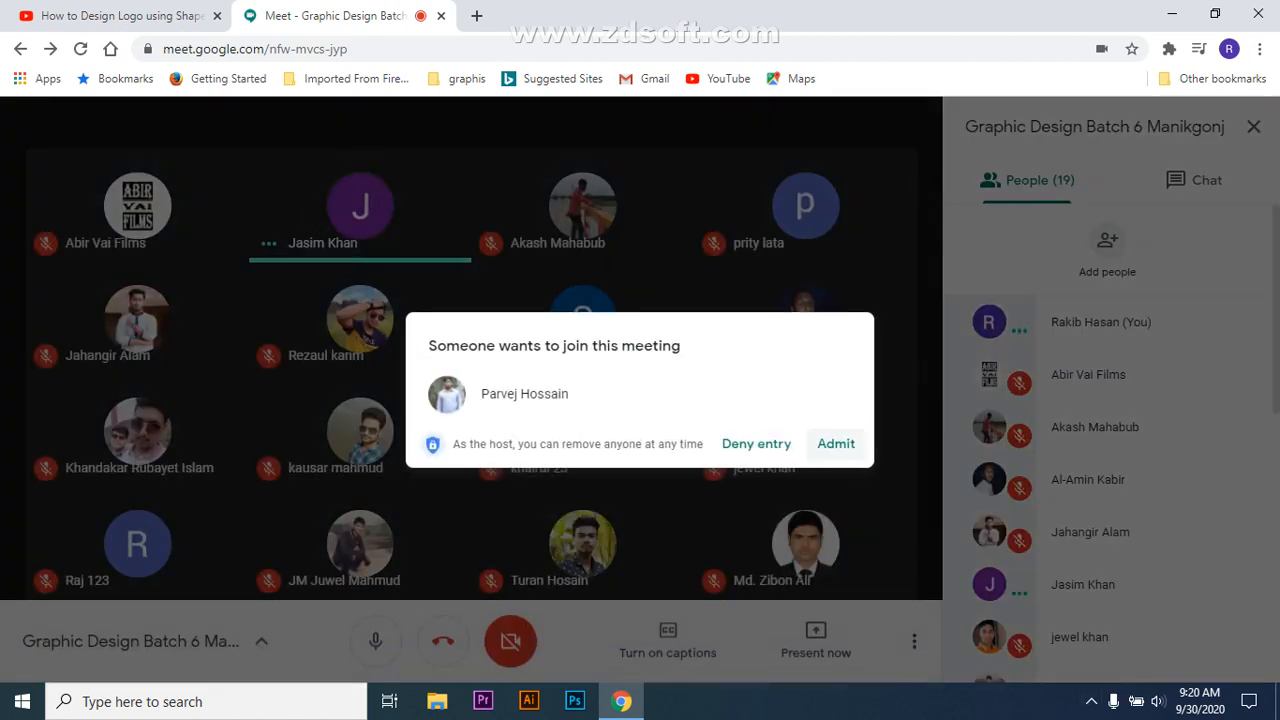
Step: Admit one more participant to reach 20 people, then switch over to Illustrator
{"action": "left_click", "coordinate": [836, 443]}
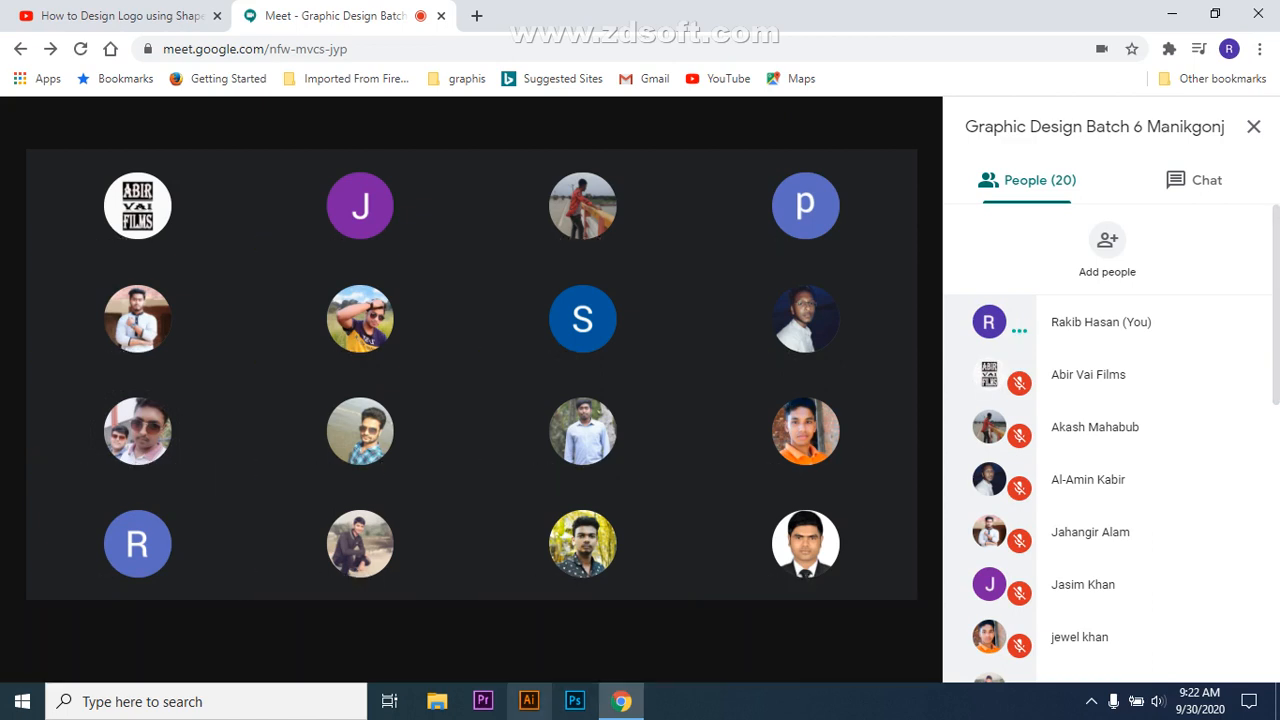
{"action": "left_click", "coordinate": [529, 701]}
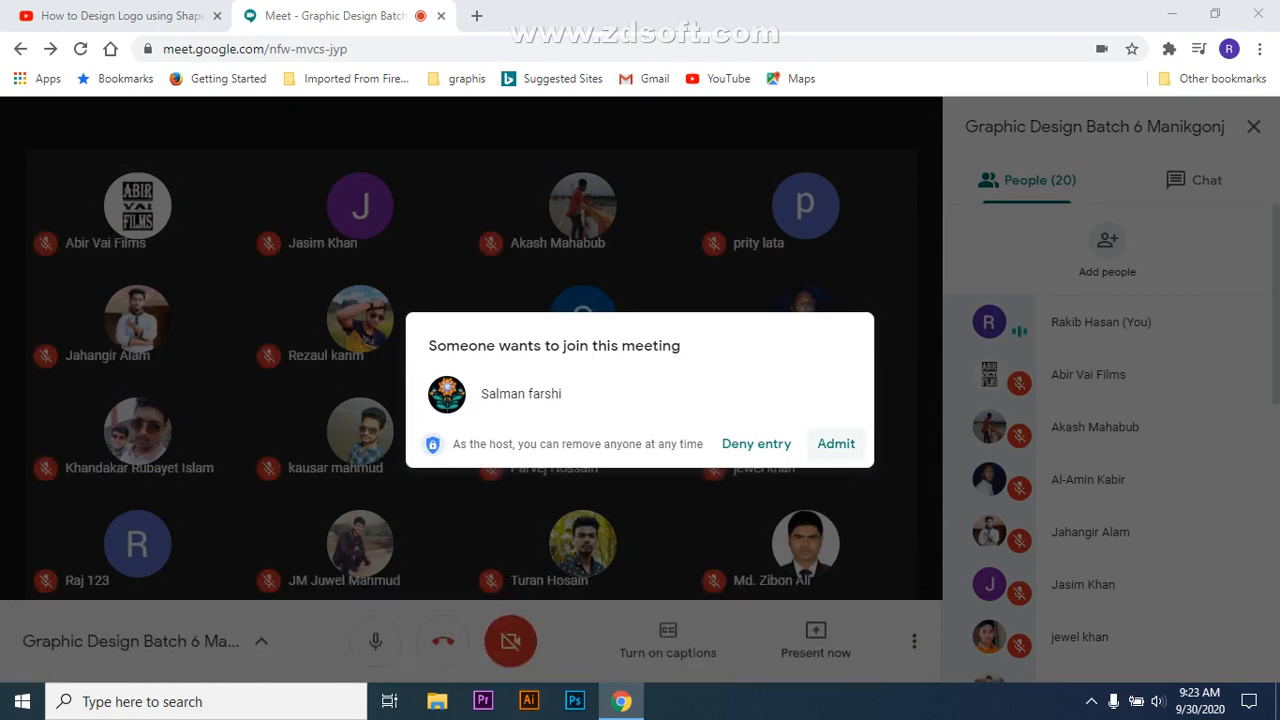
Step: Admit the newly waiting participant to reach 21 people and mute your microphone
{"action": "left_click", "coordinate": [836, 443]}
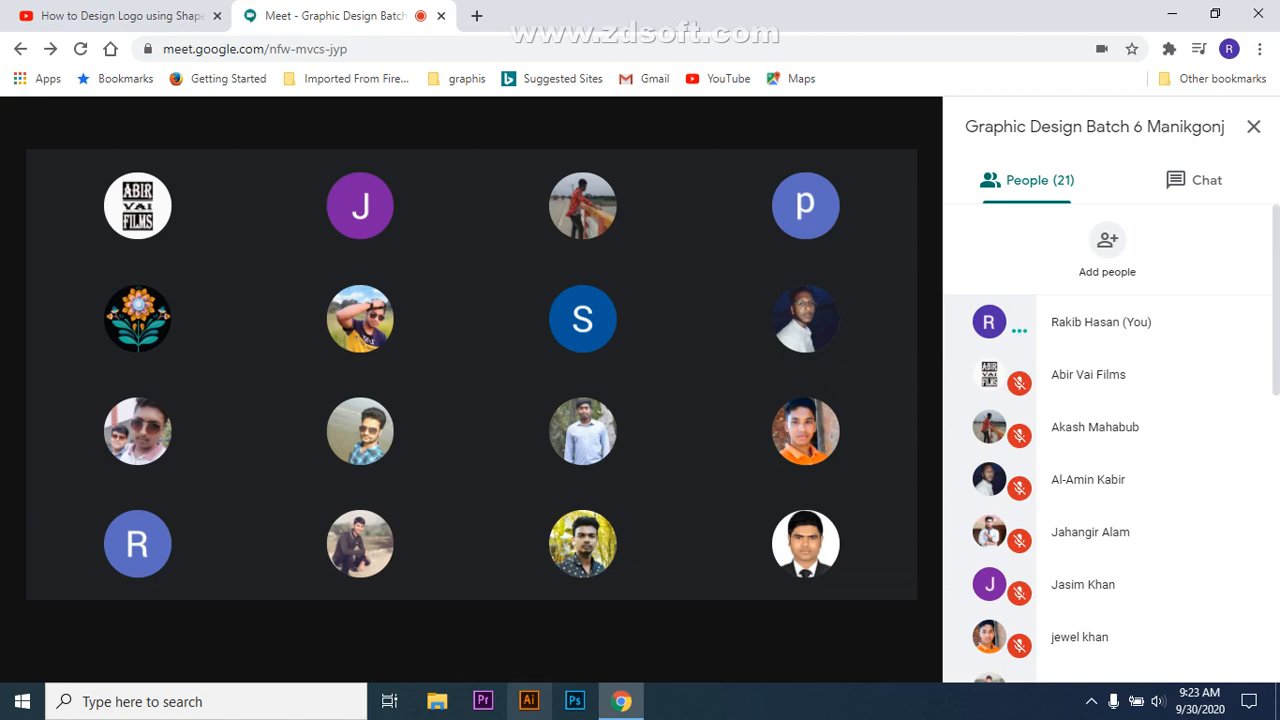
{"action": "mouse_move", "coordinate": [621, 701]}
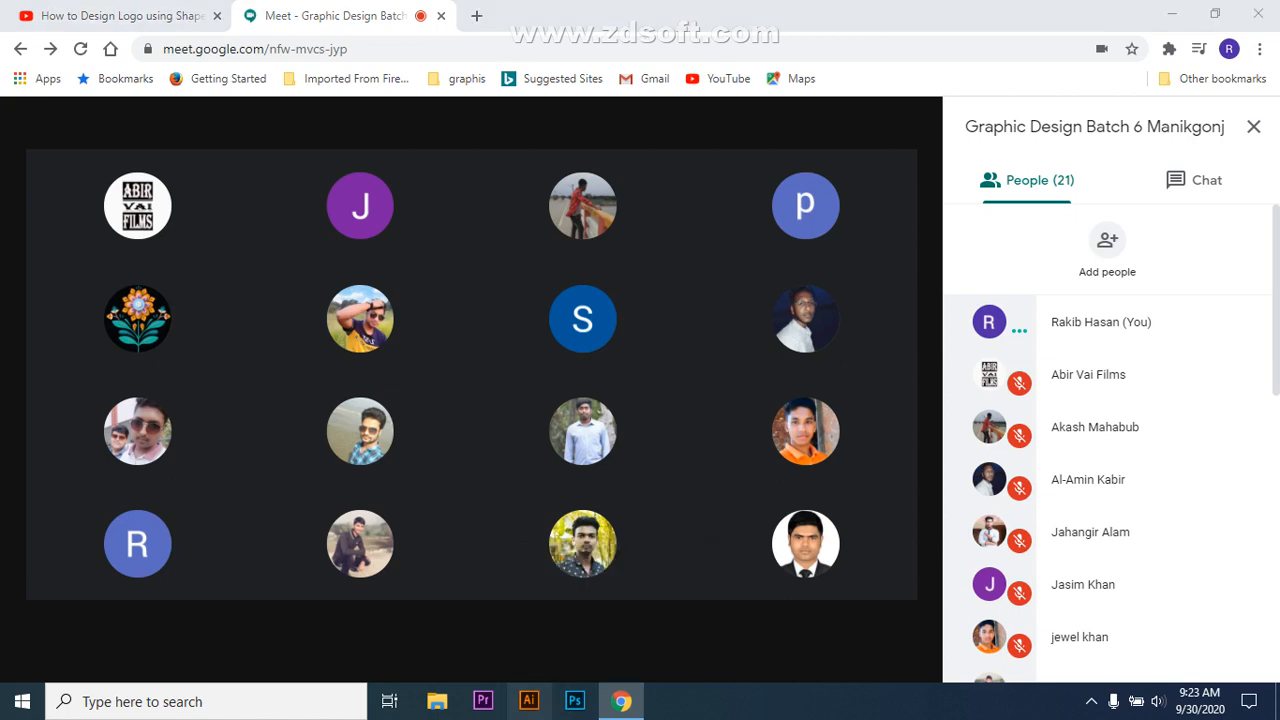
{"action": "mouse_move", "coordinate": [582, 430]}
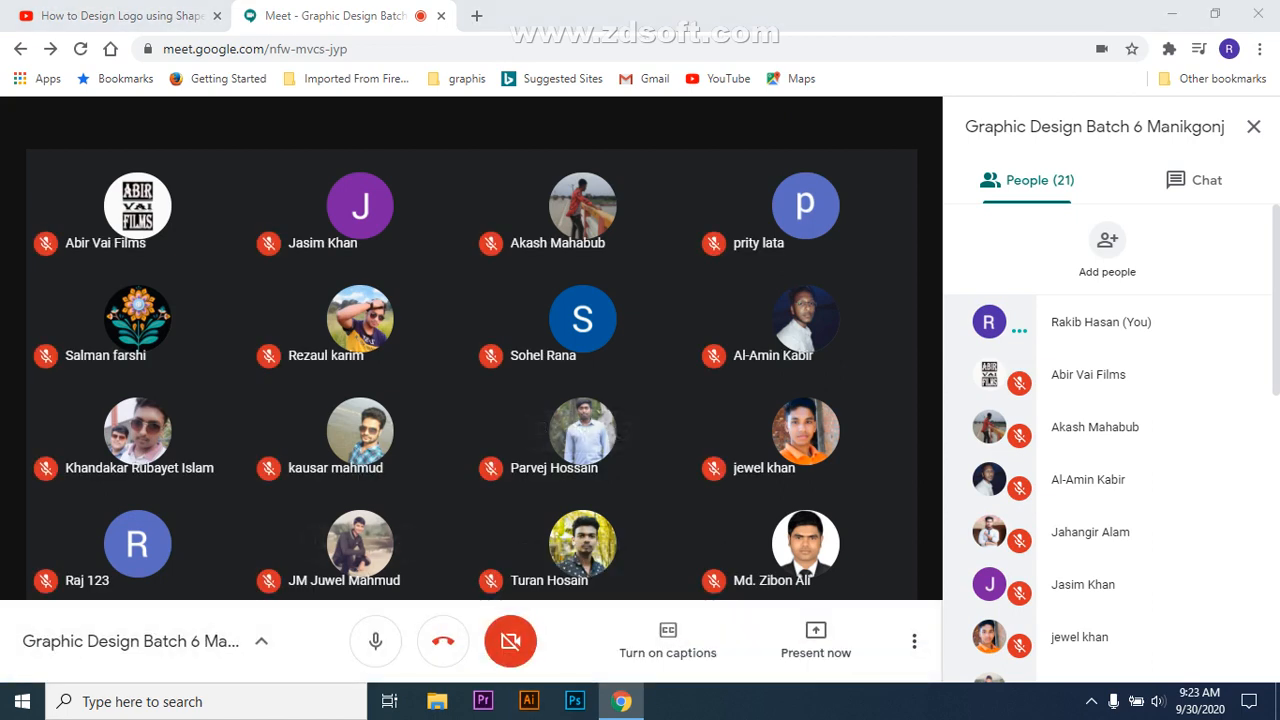
{"action": "left_click", "coordinate": [375, 641]}
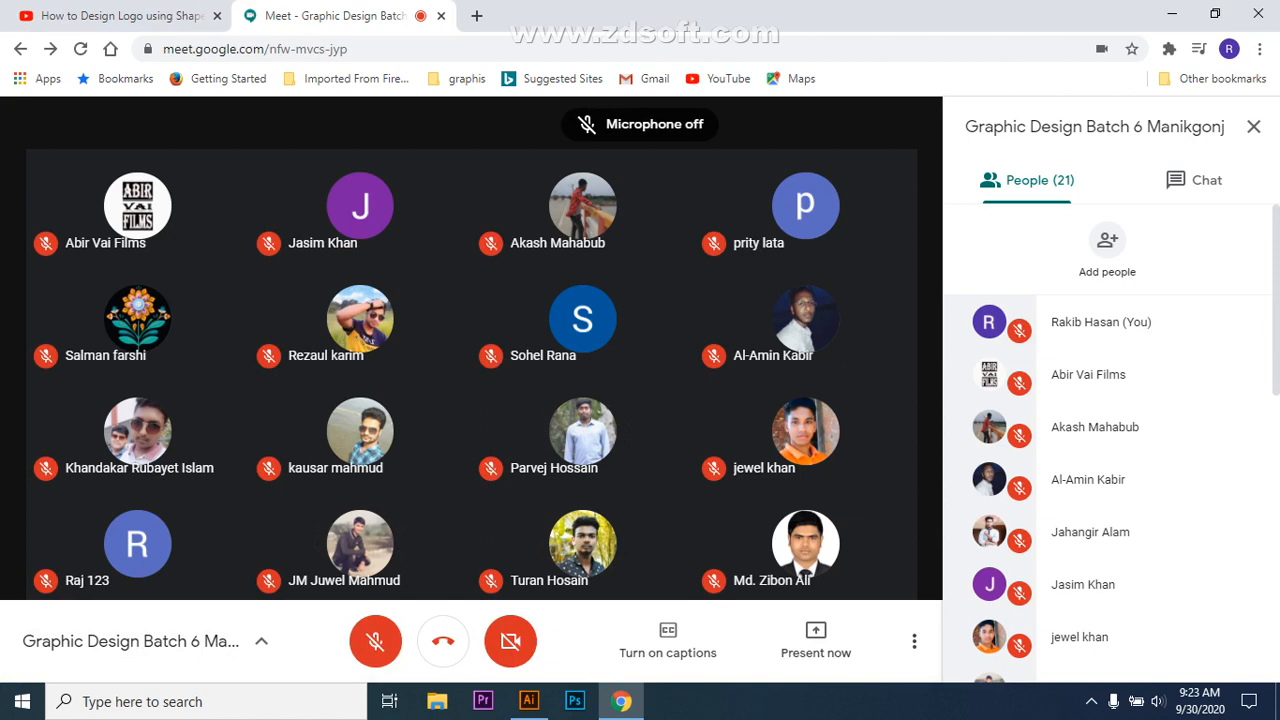
Step: Close the YouTube 'How to Design Logo' tab, leaving only the Meet class tab
{"action": "mouse_move", "coordinate": [360, 430]}
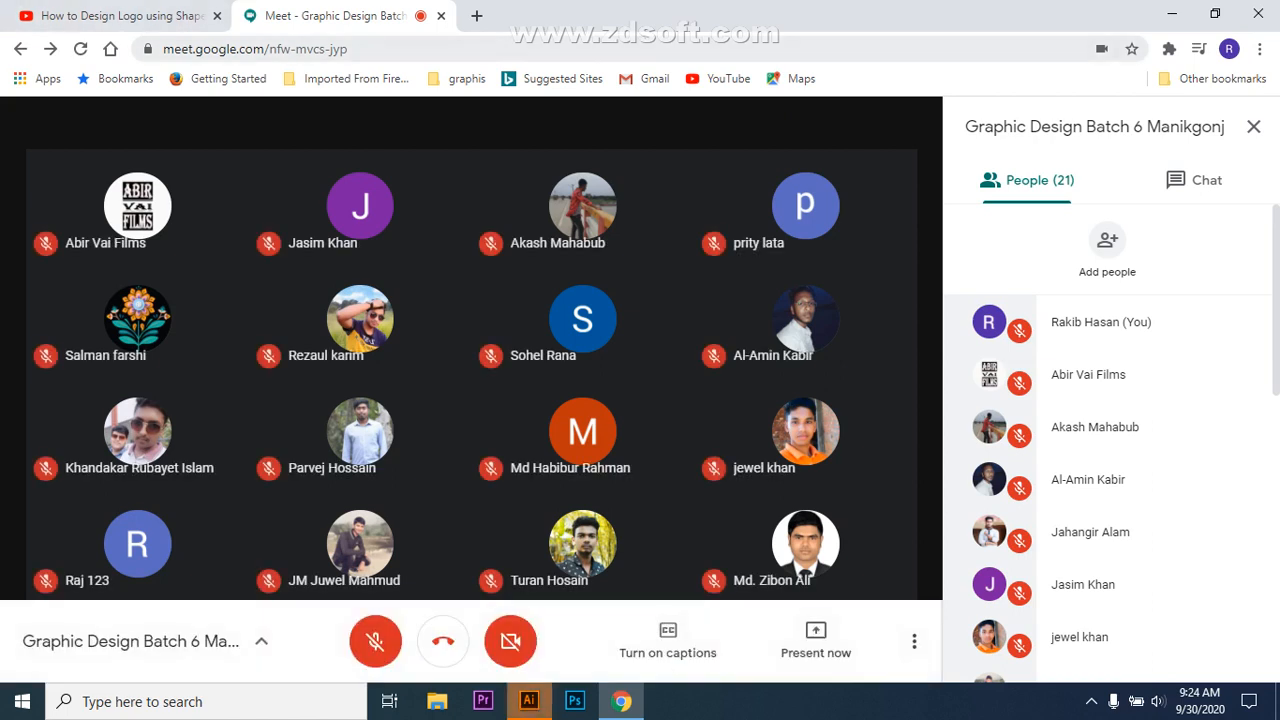
{"action": "left_click", "coordinate": [217, 16]}
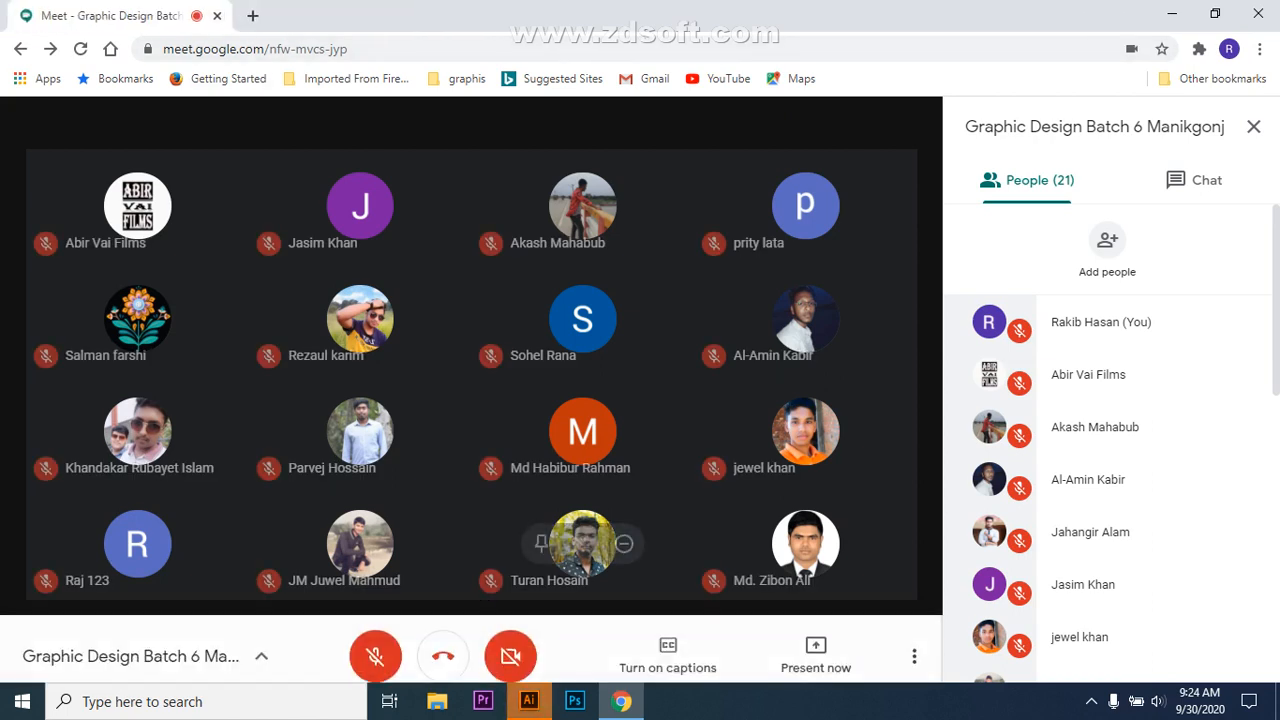
{"action": "mouse_move", "coordinate": [529, 701]}
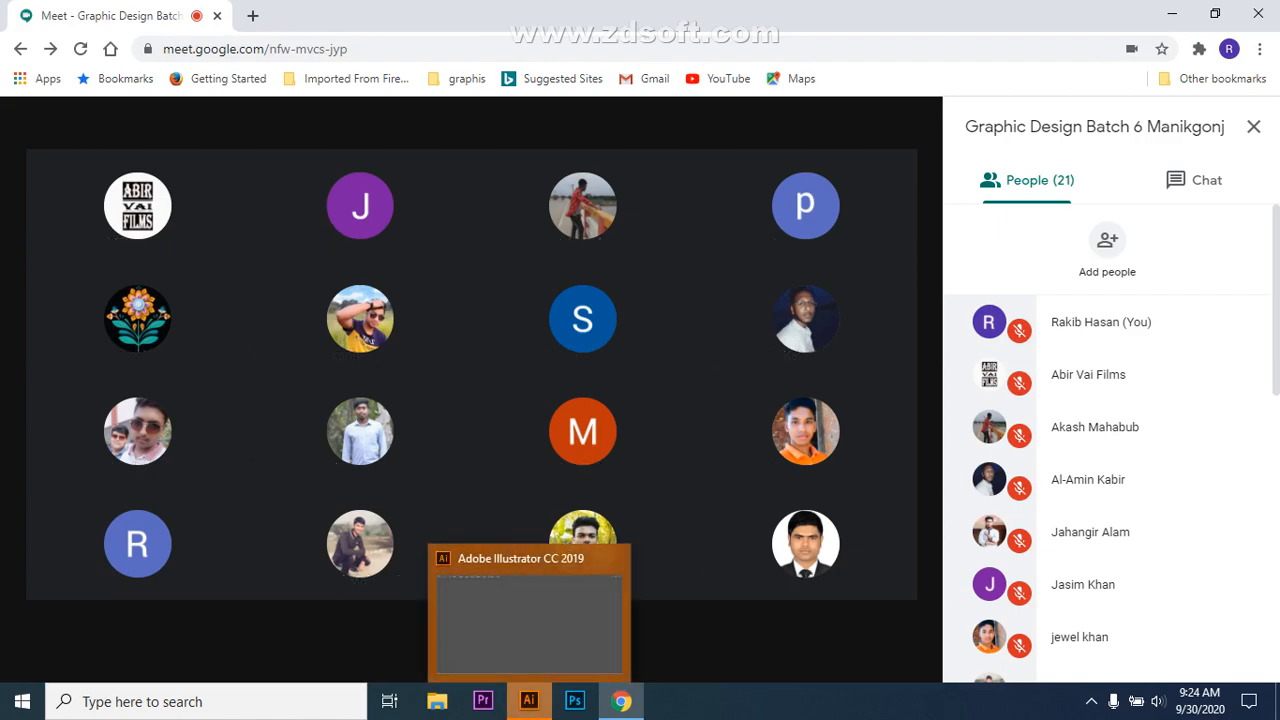
Step: Bring up Illustrator's New Document dialog (Untitled-1, A4 landscape) via File > New, then dismiss it
{"action": "left_click", "coordinate": [529, 701]}
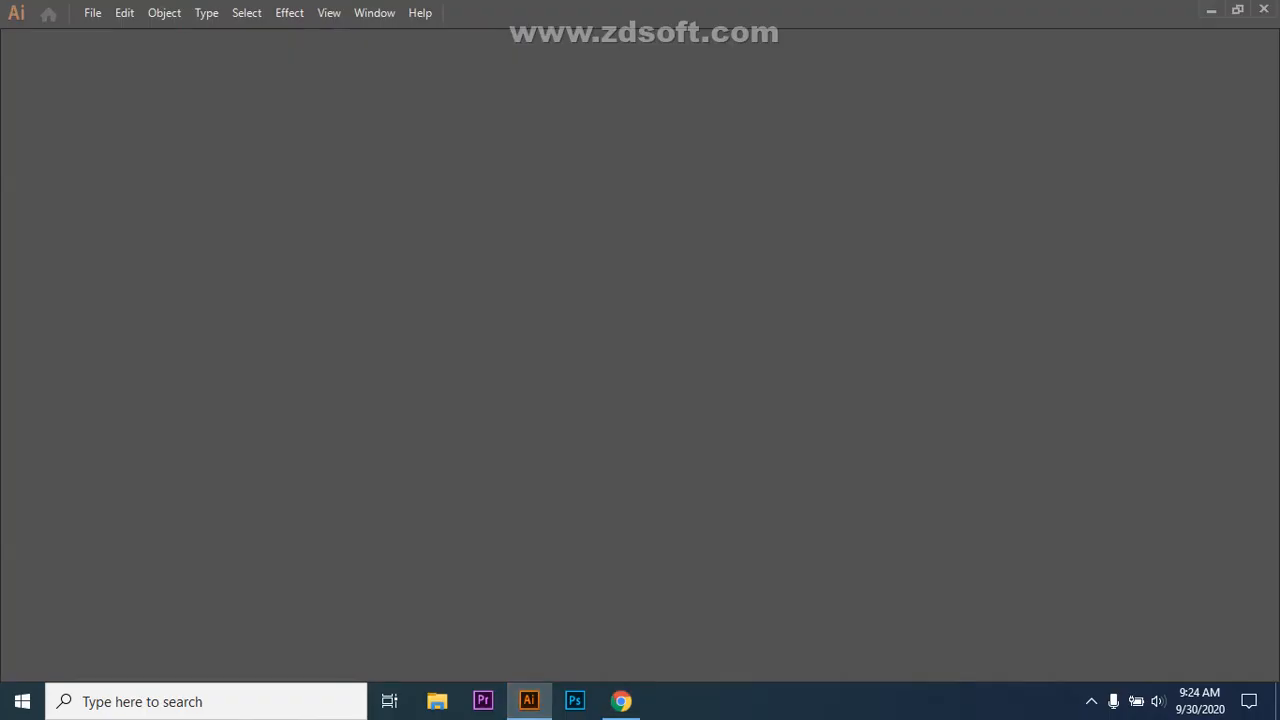
{"action": "left_click", "coordinate": [96, 13]}
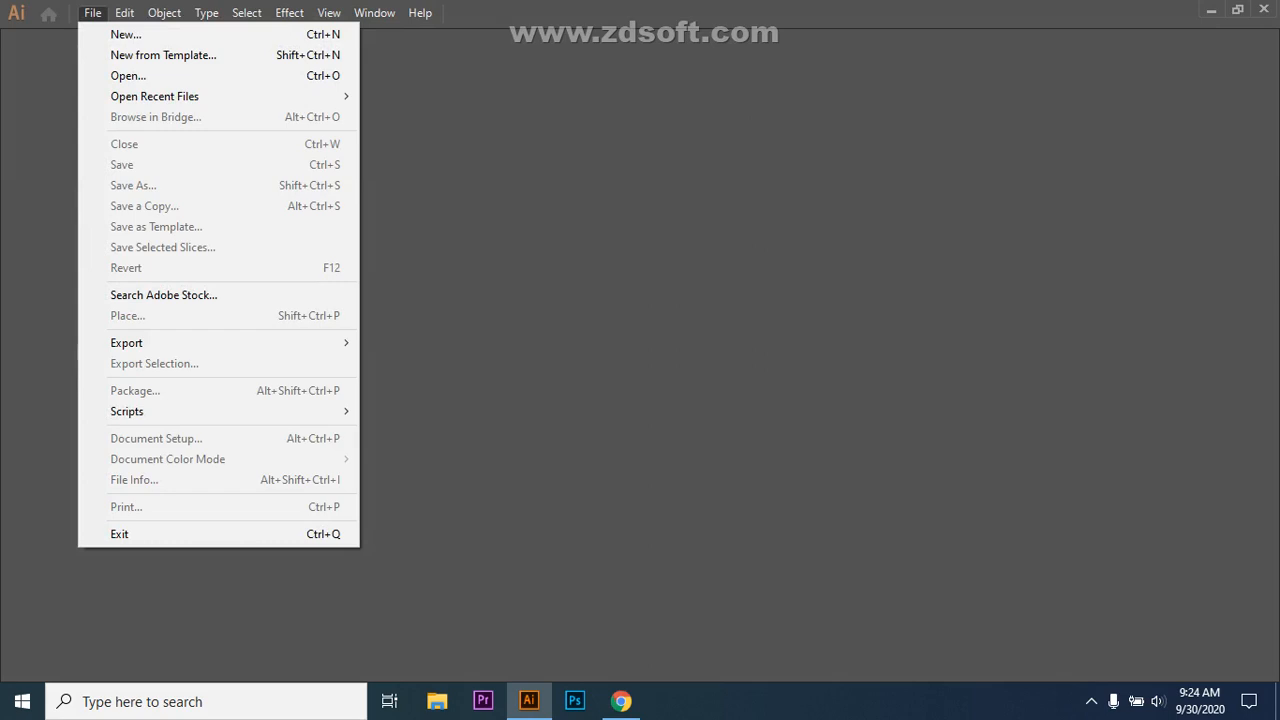
{"action": "left_click", "coordinate": [126, 34]}
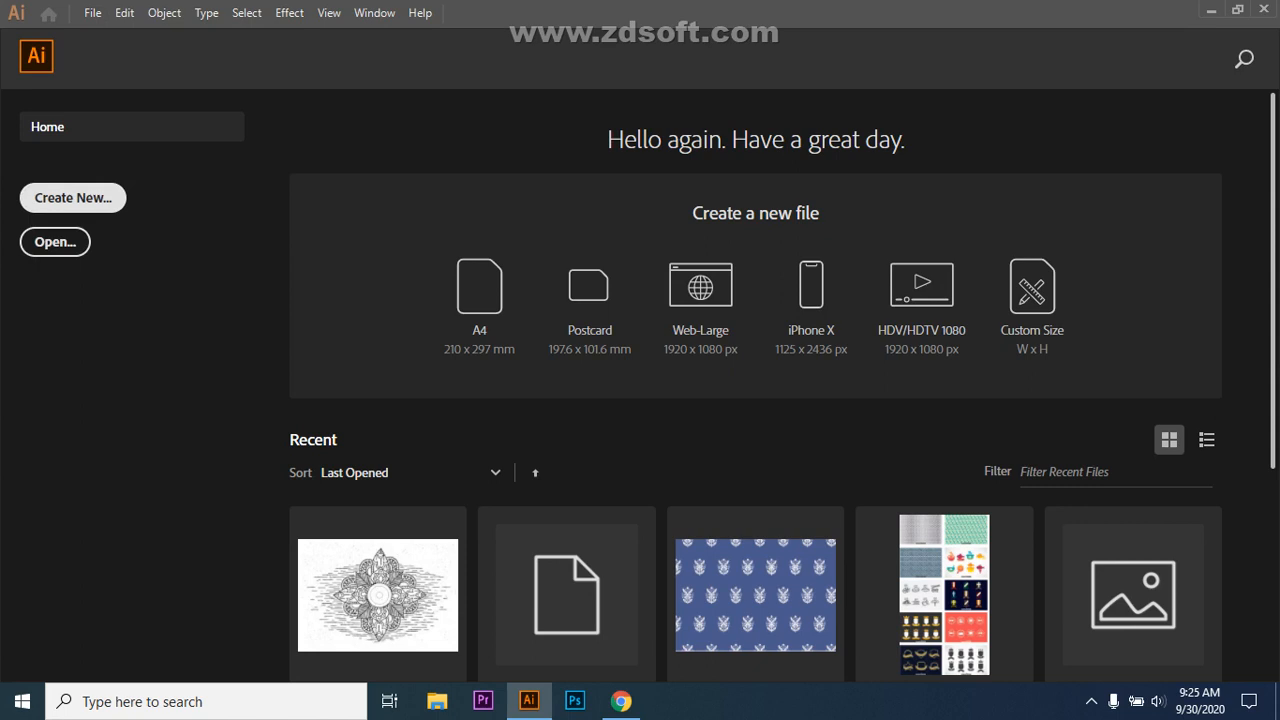
{"action": "left_click", "coordinate": [73, 197]}
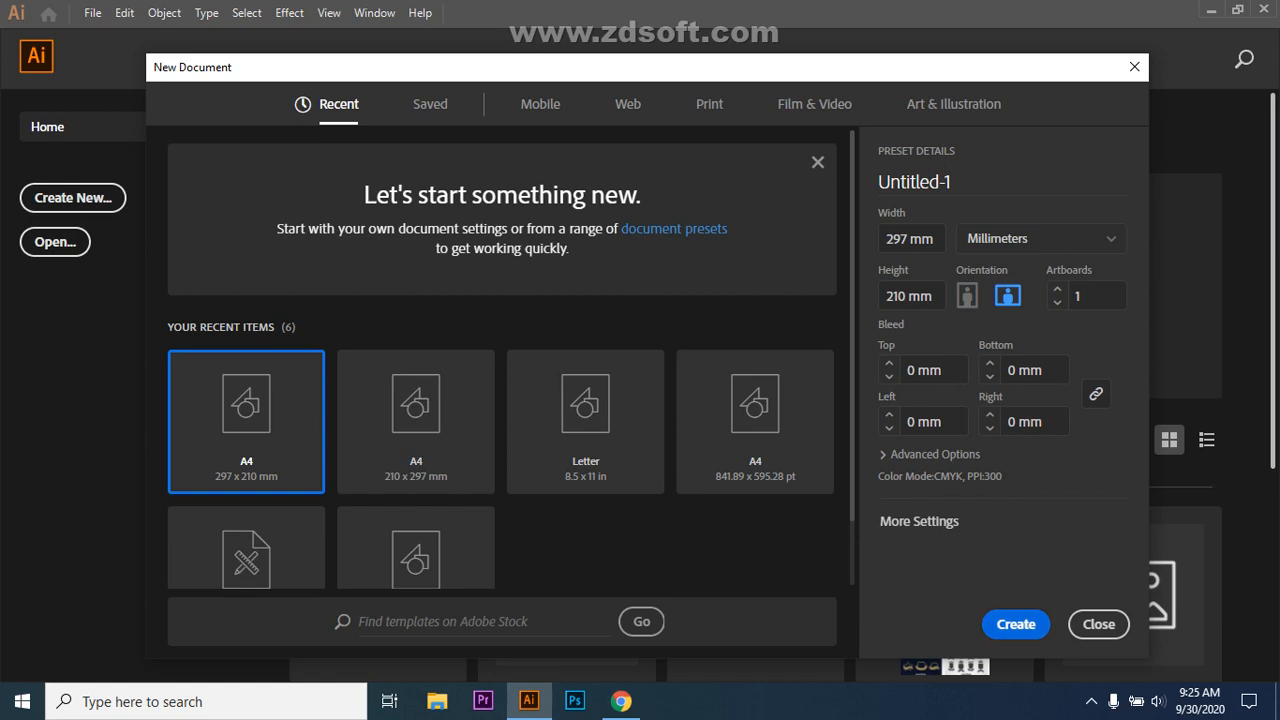
{"action": "key", "text": "Escape"}
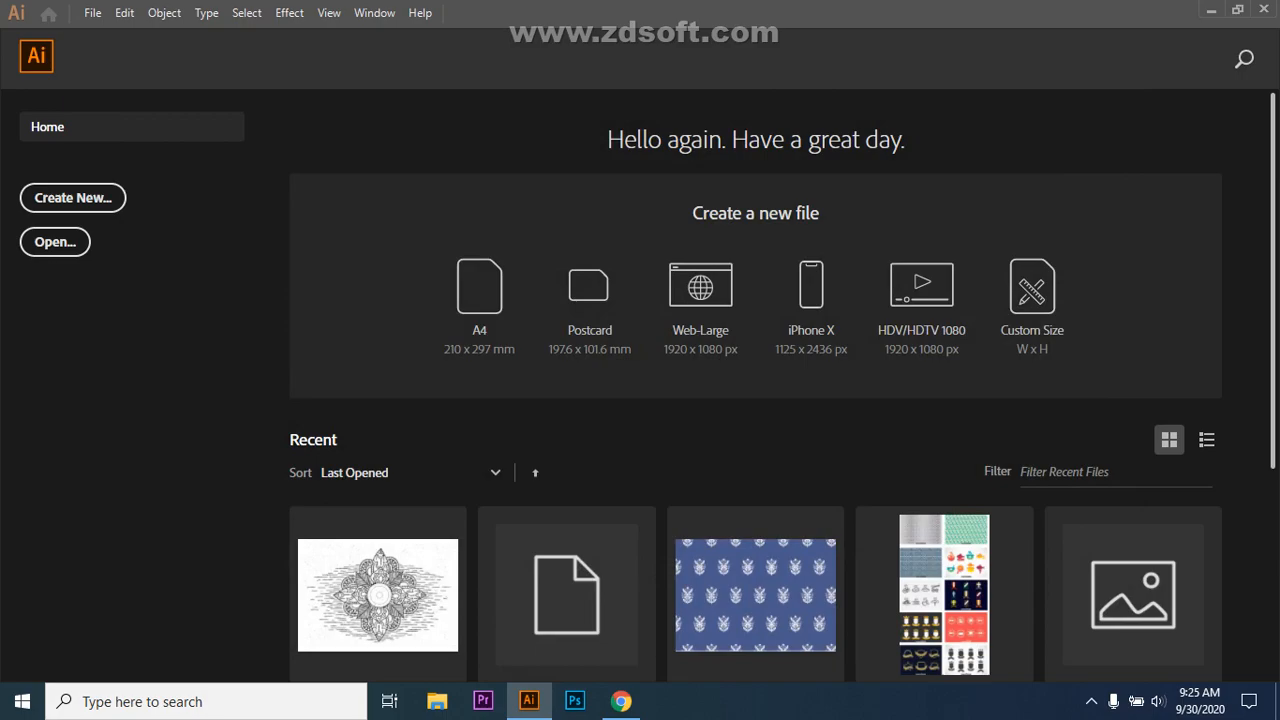
Step: Check the Meet window briefly, then return to the blank Untitled-1 Illustrator document
{"action": "left_click", "coordinate": [621, 701]}
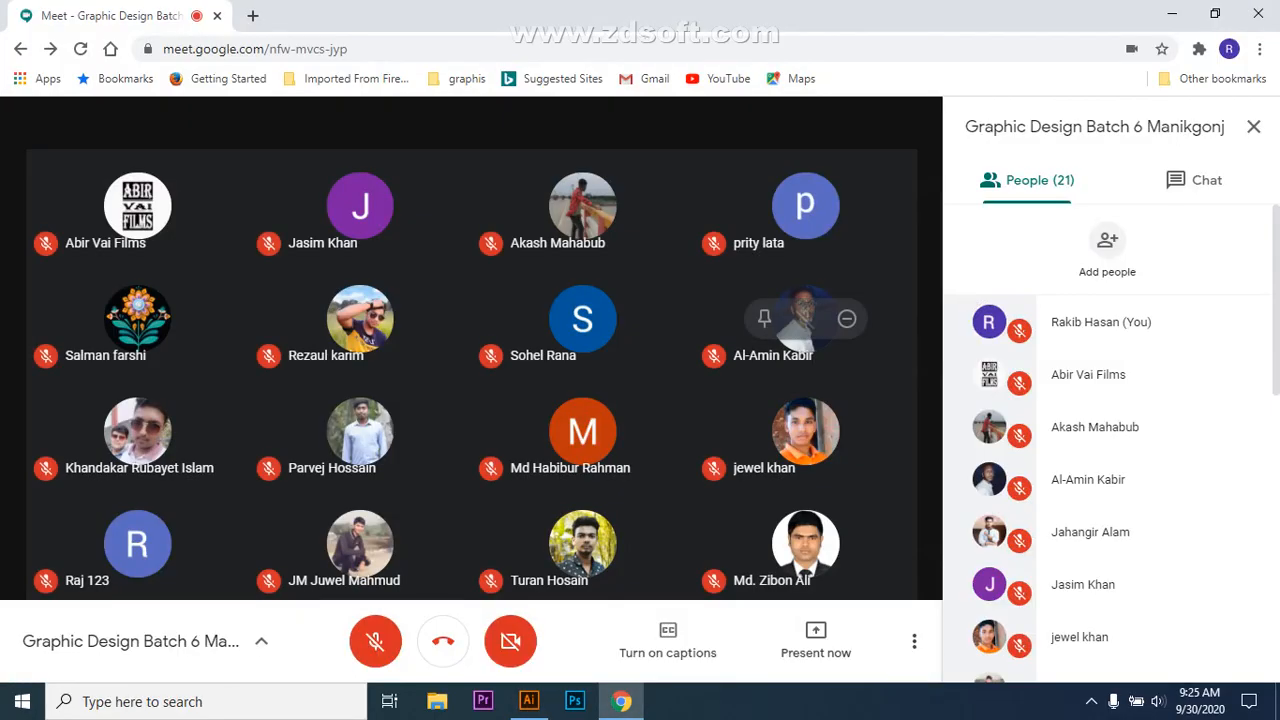
{"action": "mouse_move", "coordinate": [529, 701]}
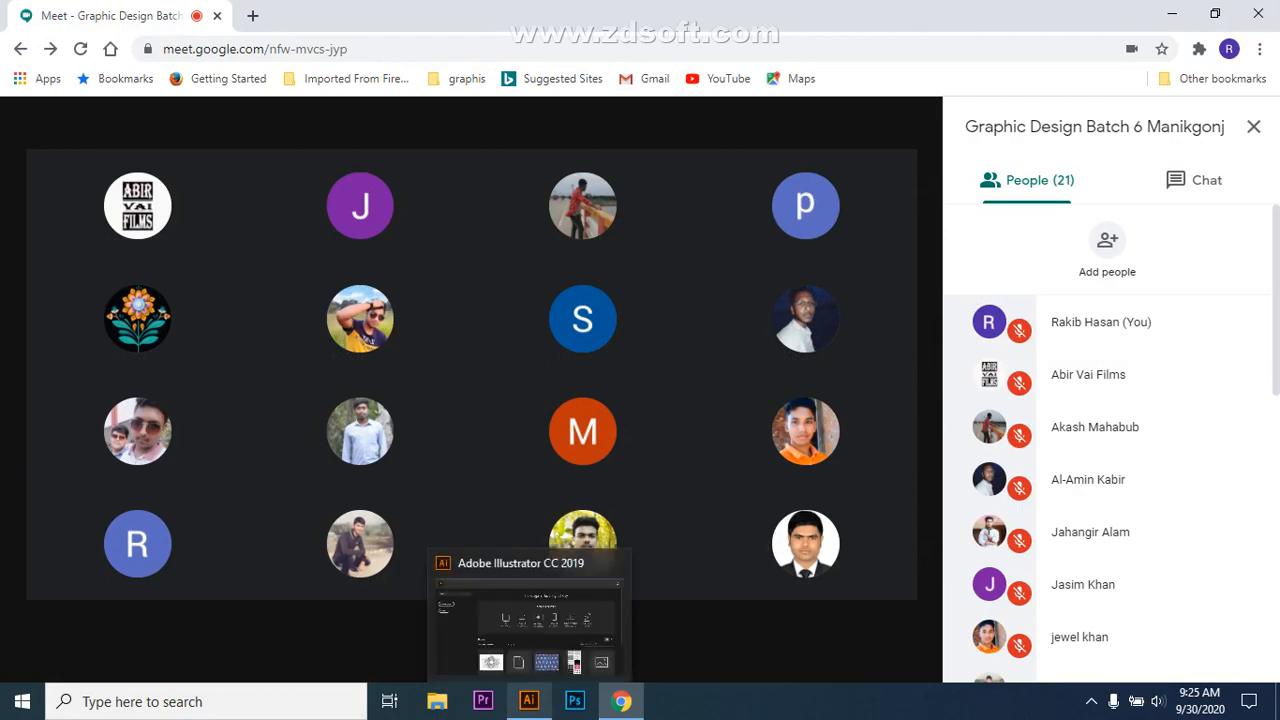
{"action": "left_click", "coordinate": [529, 701]}
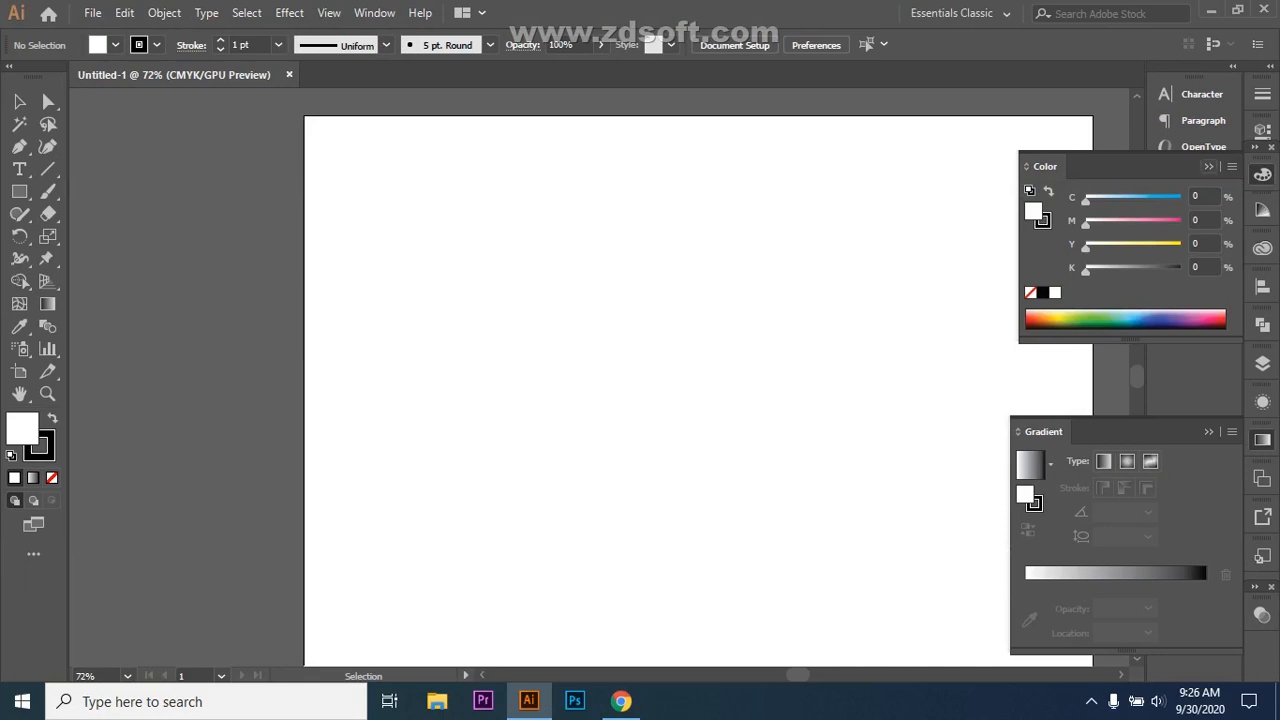
Step: Collapse the Color and Gradient panels and show the warp and twirl tool group
{"action": "left_click", "coordinate": [1209, 167]}
{"action": "left_click", "coordinate": [1209, 432]}
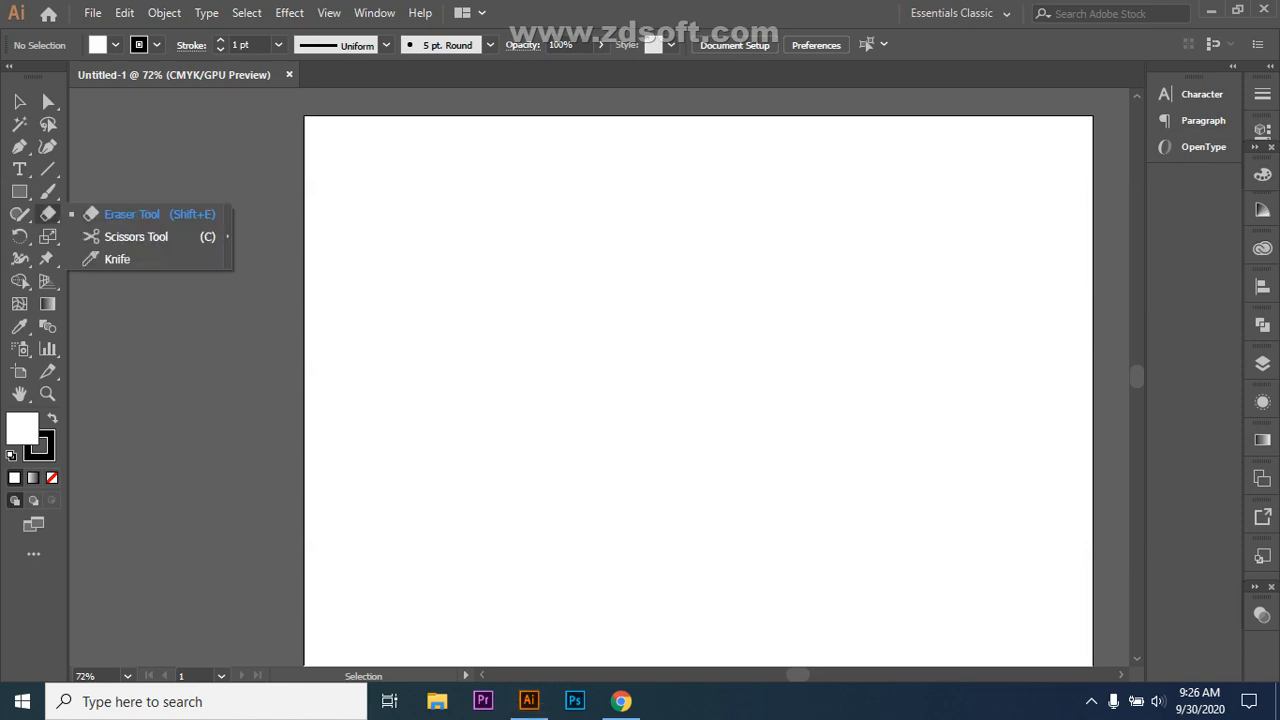
{"action": "mouse_move", "coordinate": [48, 191]}
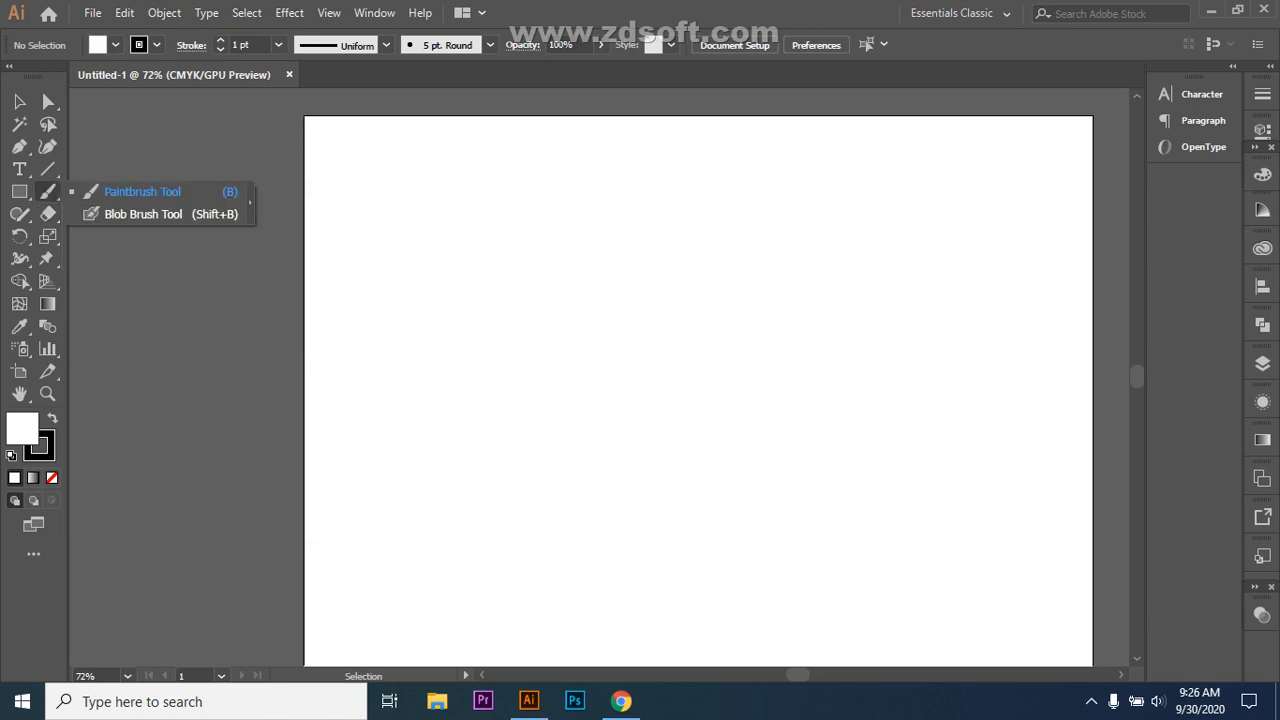
{"action": "mouse_move", "coordinate": [48, 169]}
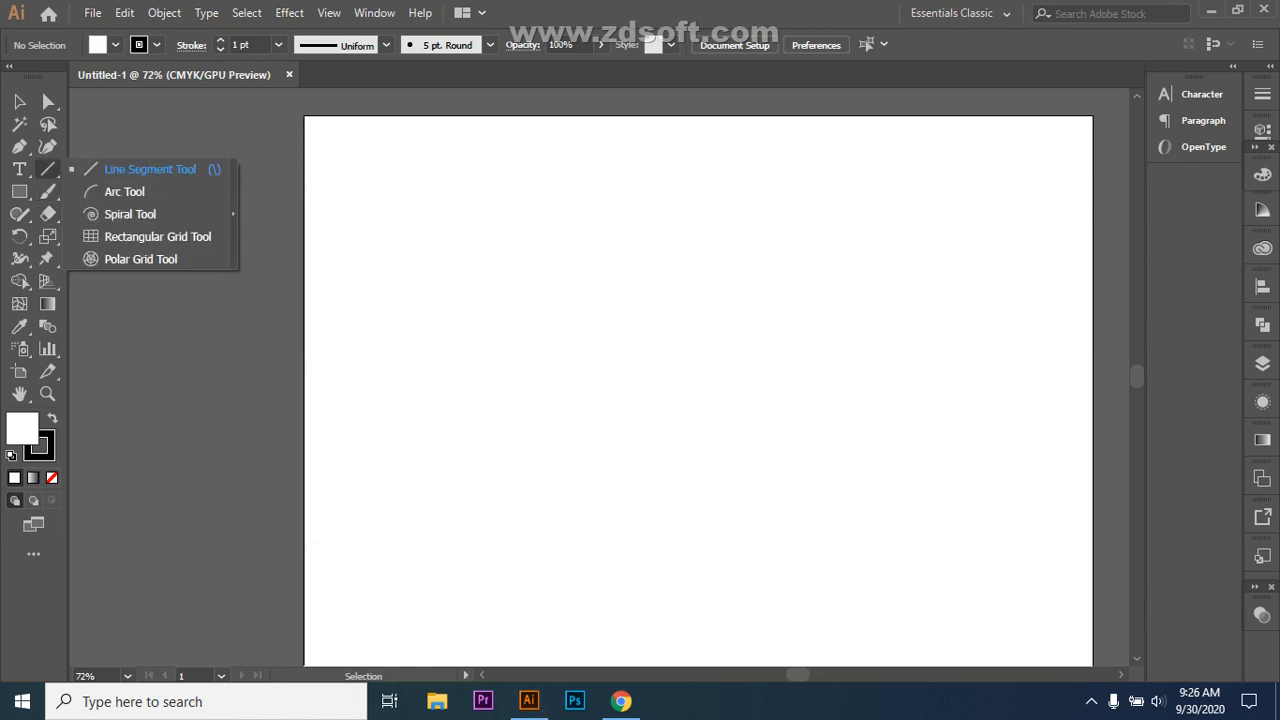
{"action": "left_click", "coordinate": [19, 258]}
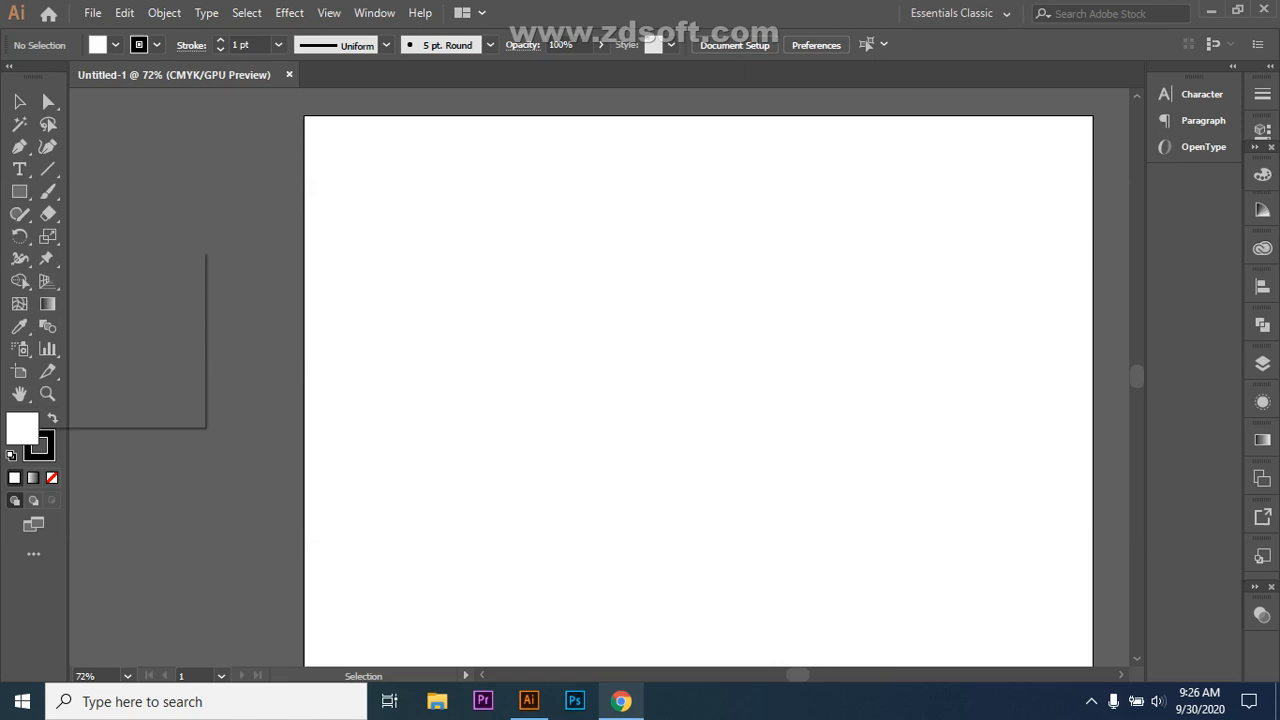
Step: Back in Meet, unmute the microphone, read the three chat messages, then return to People
{"action": "left_click", "coordinate": [621, 701]}
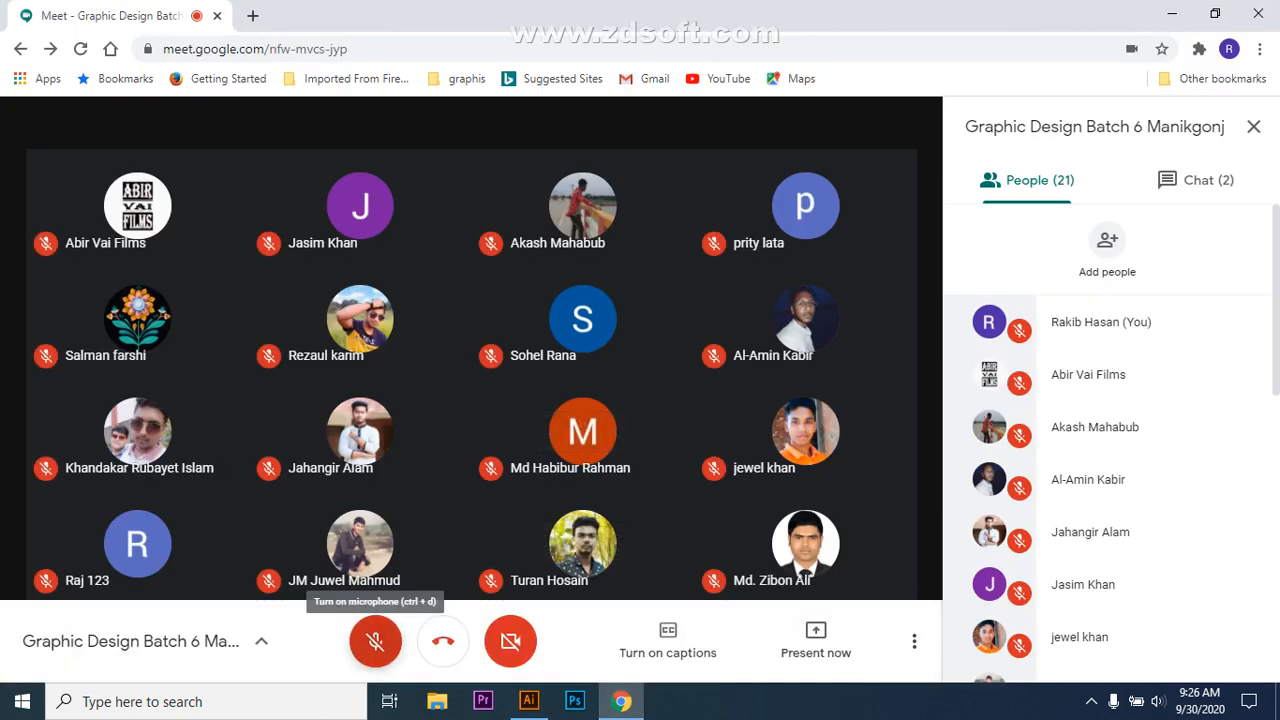
{"action": "left_click", "coordinate": [375, 641]}
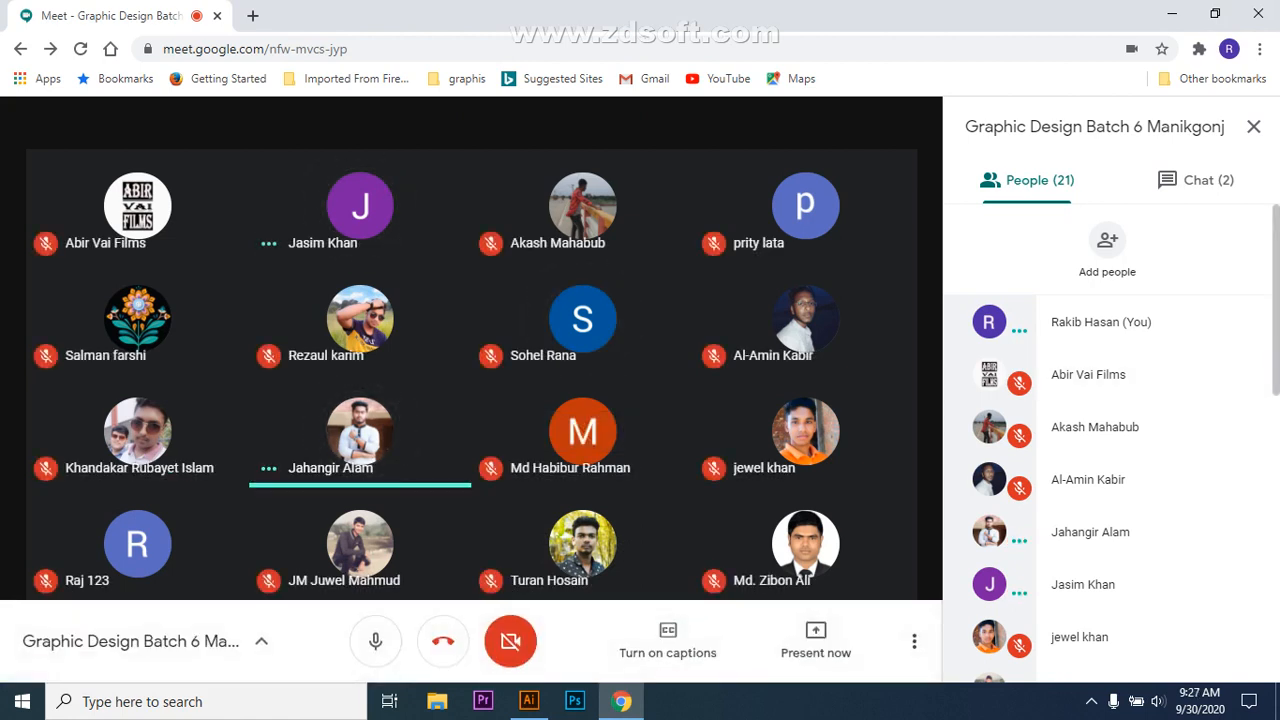
{"action": "left_click", "coordinate": [1195, 180]}
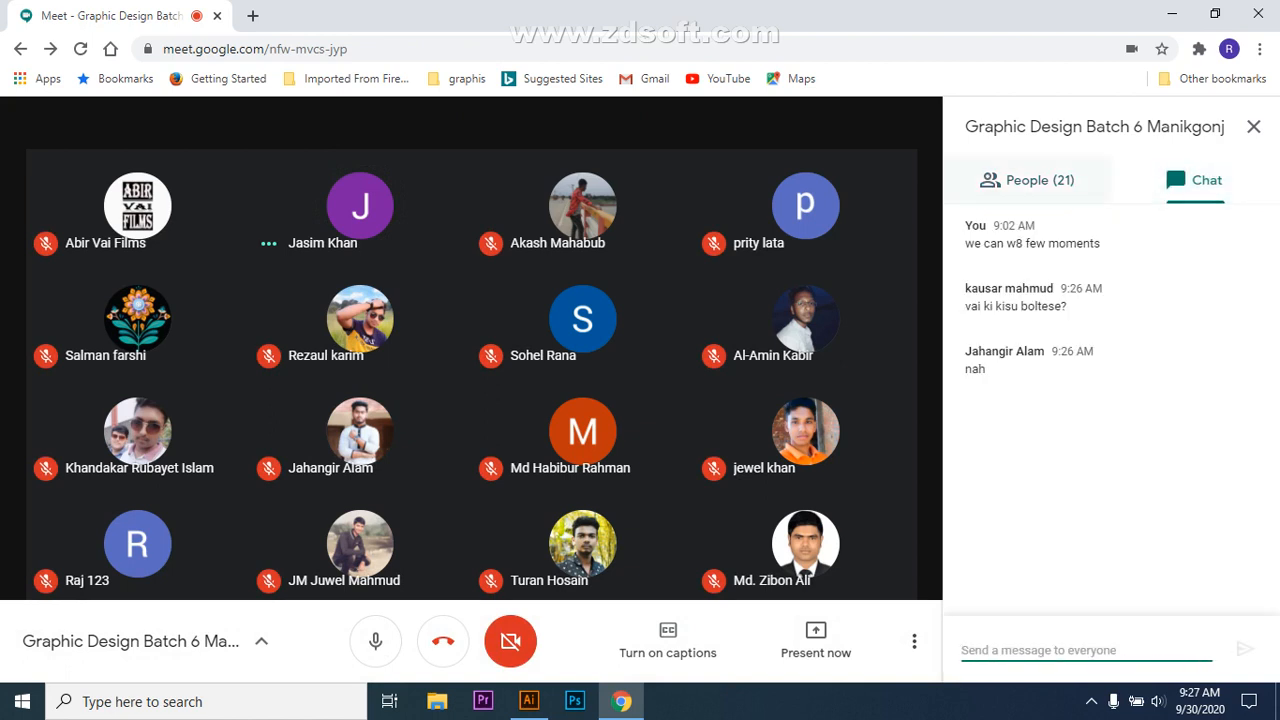
{"action": "left_click", "coordinate": [1027, 180]}
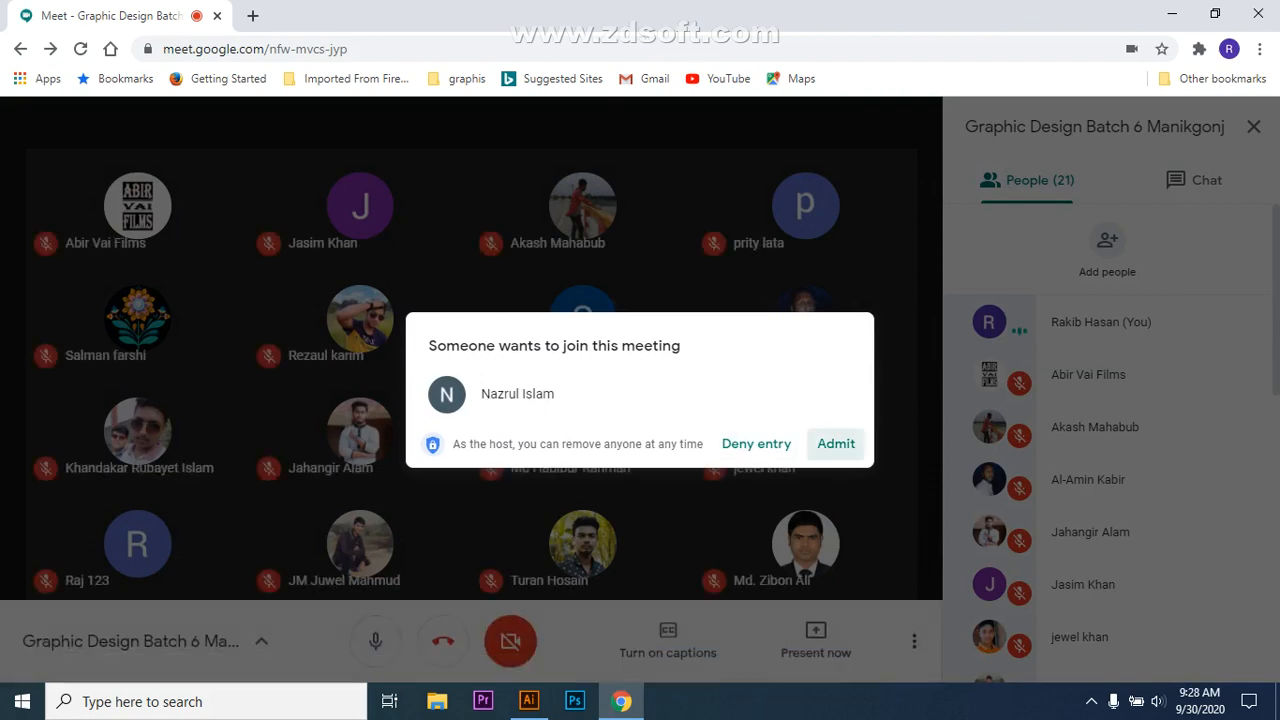
Step: Admit the waiting participant and check the Illustrator window before returning to Meet
{"action": "left_click", "coordinate": [836, 443]}
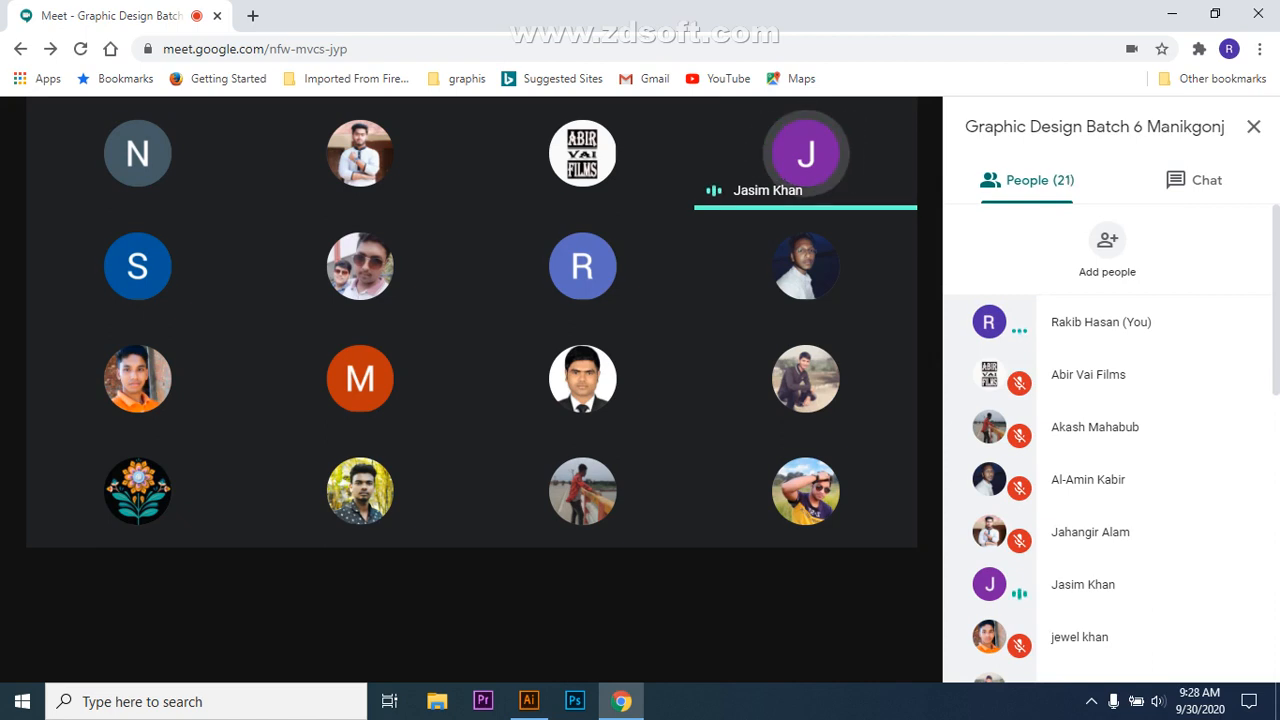
{"action": "key", "text": "alt+Tab"}
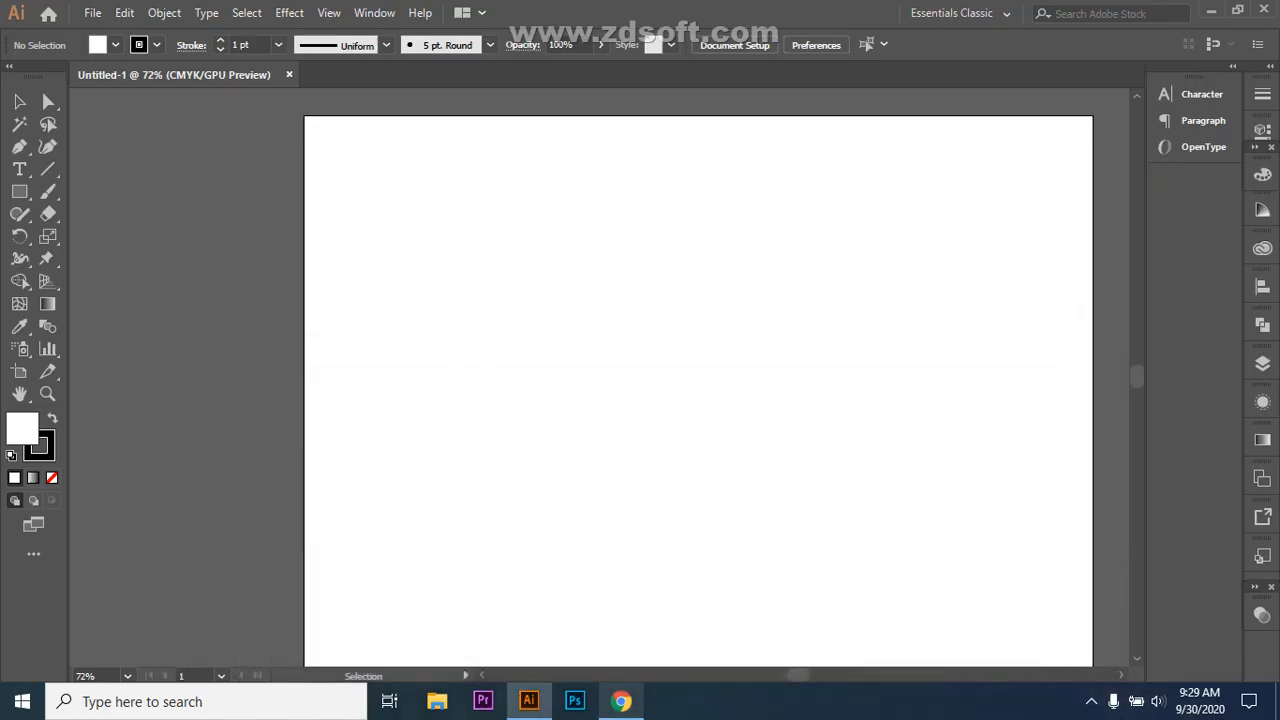
{"action": "key", "text": "alt+Tab"}
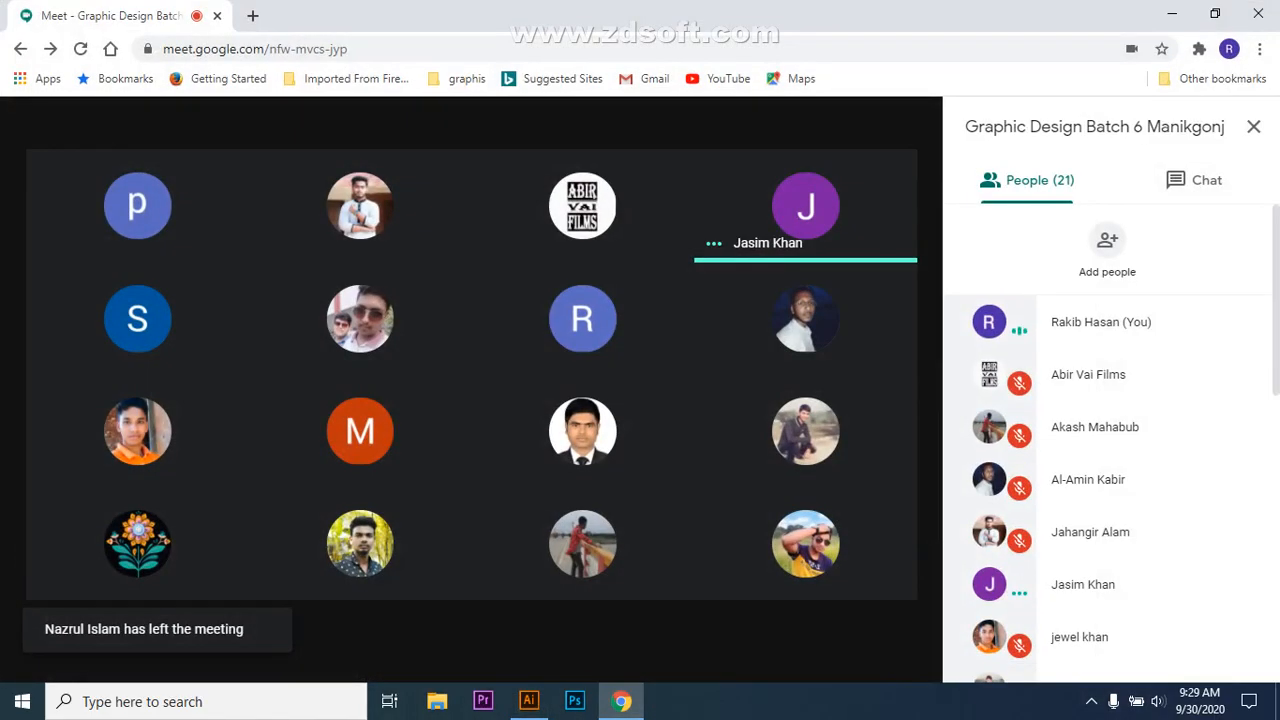
Step: Present the Illustrator Untitled-1 window to the meeting via Present now > A window
{"action": "left_click", "coordinate": [816, 640]}
{"action": "left_click", "coordinate": [776, 513]}
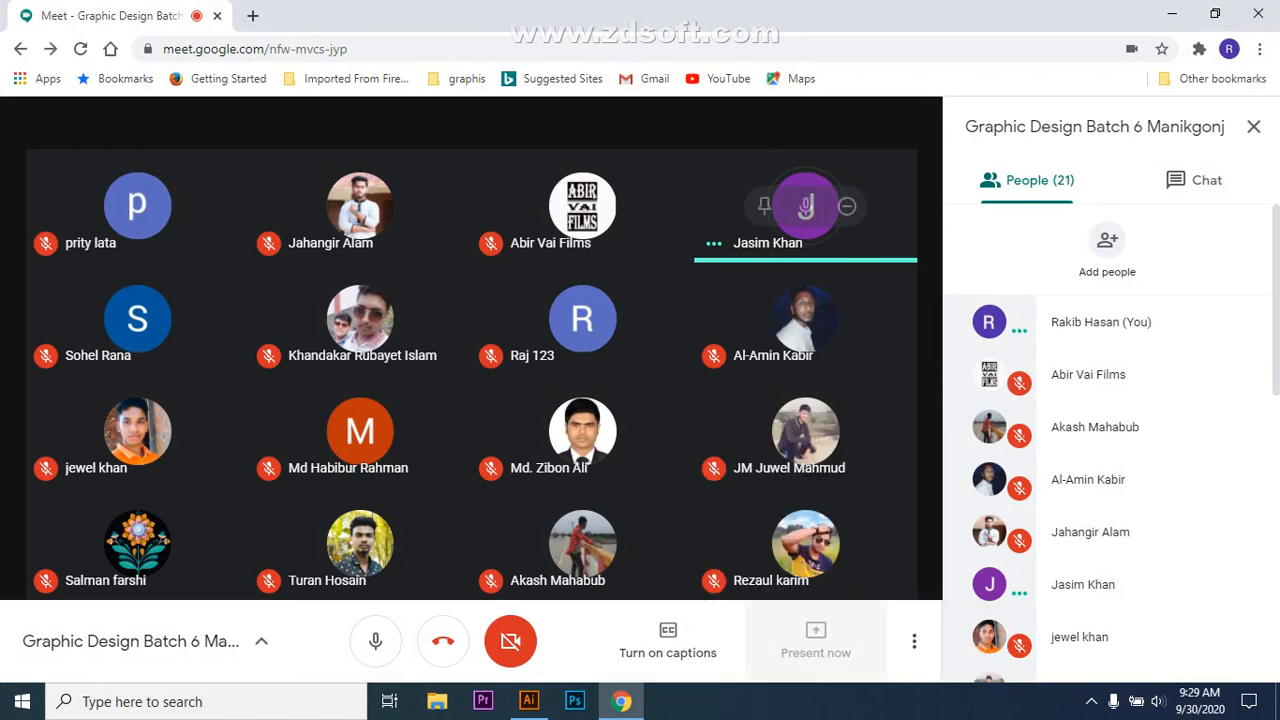
{"action": "left_click", "coordinate": [623, 189]}
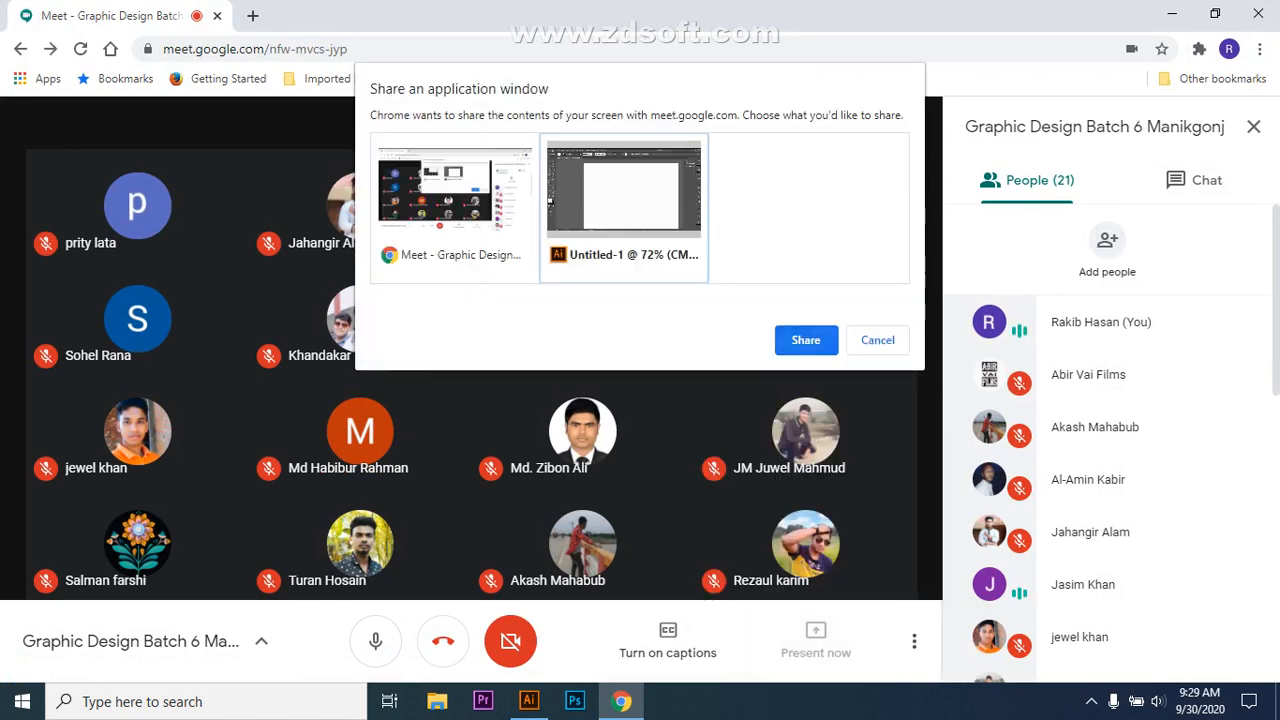
{"action": "left_click", "coordinate": [805, 340]}
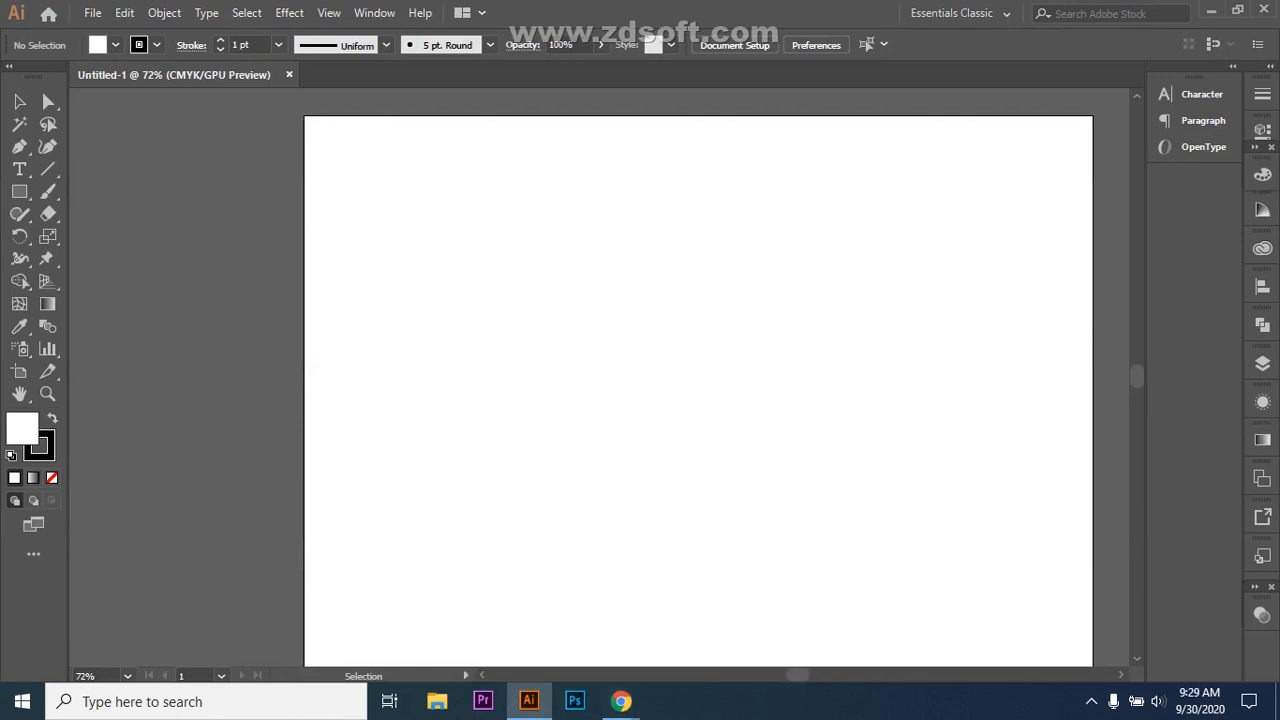
Step: Look through the liquify tools, picking the Width tool, then switch to the Rectangle tool
{"action": "scroll", "coordinate": [698, 390], "scroll_direction": "up", "scroll_amount": 2}
{"action": "scroll", "coordinate": [698, 390], "scroll_direction": "down", "scroll_amount": 2}
{"action": "scroll", "coordinate": [698, 390], "scroll_direction": "up", "scroll_amount": 1}
{"action": "left_click", "coordinate": [20, 258]}
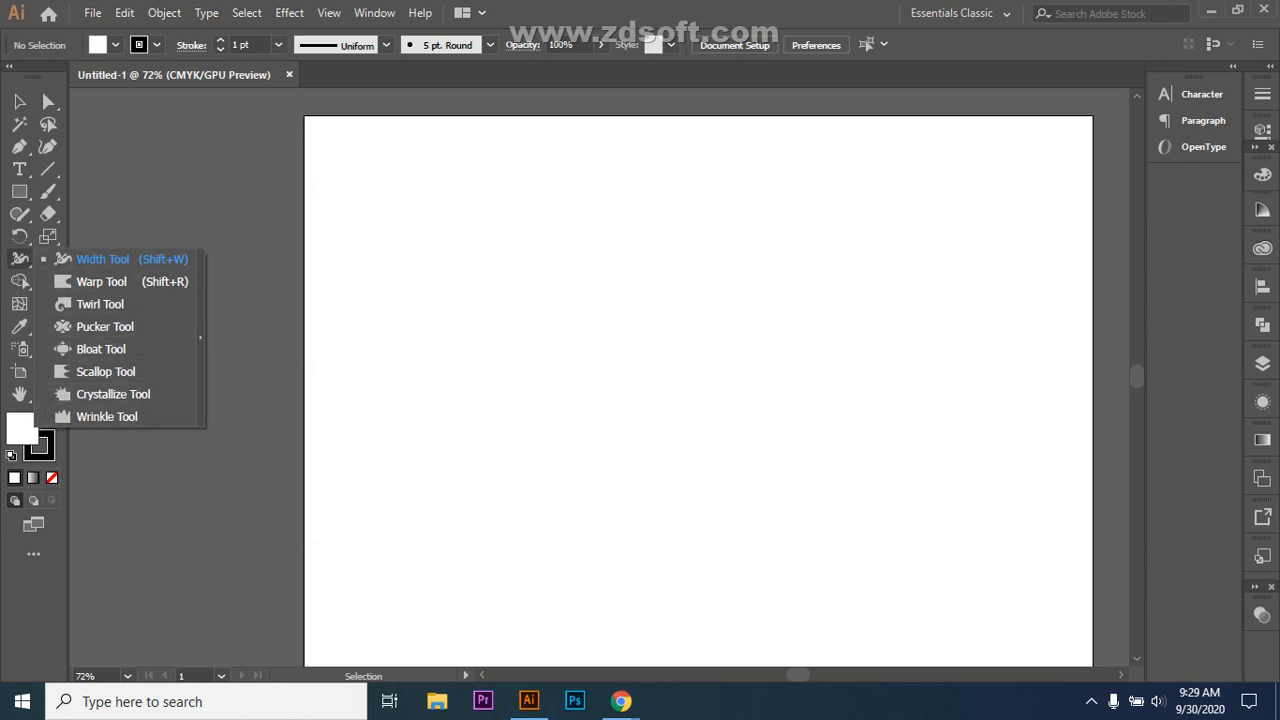
{"action": "left_click", "coordinate": [103, 259]}
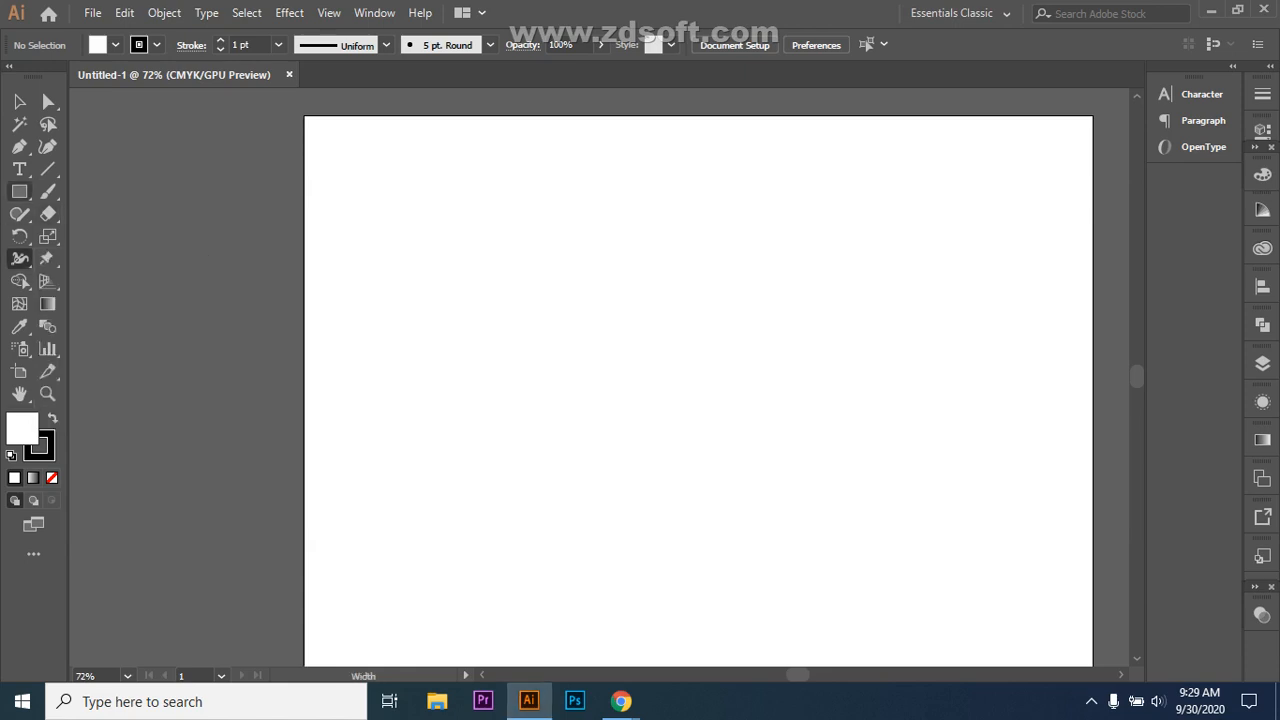
{"action": "left_click", "coordinate": [19, 191]}
{"action": "left_click", "coordinate": [112, 191]}
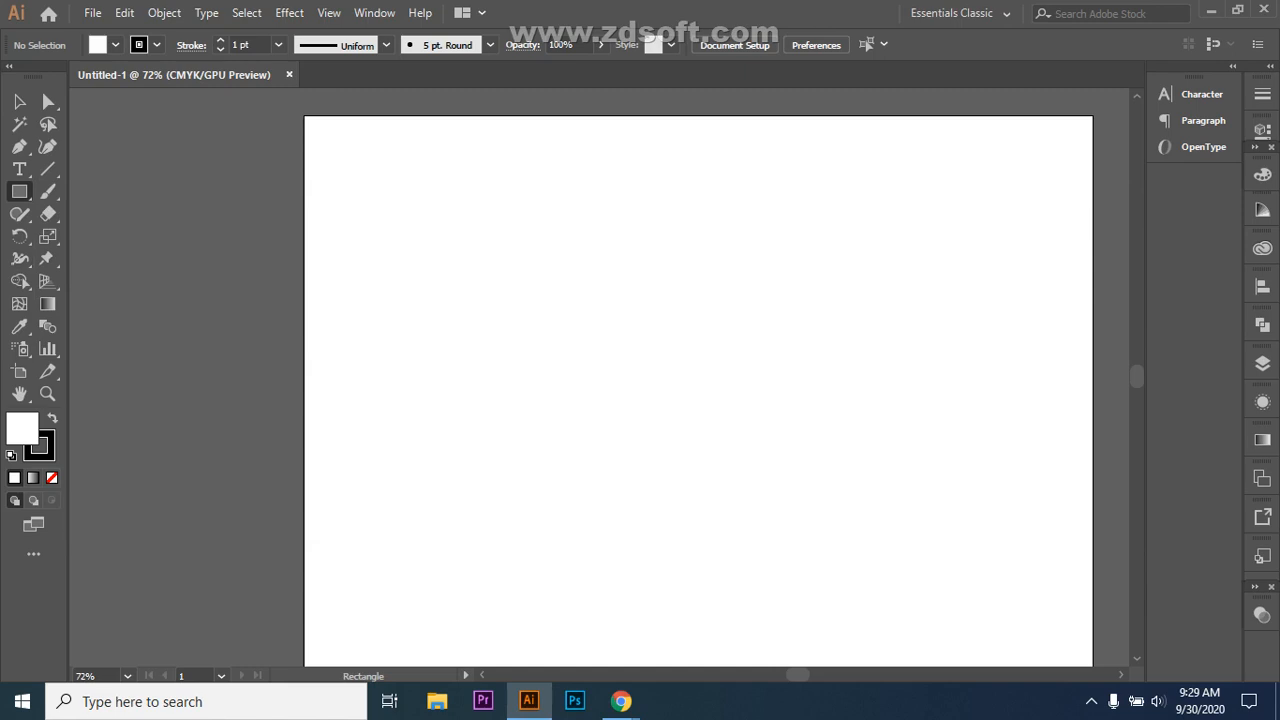
Step: Draw a black-filled square, try pinching its sides with the Width tool, then remove the left-side change
{"action": "mouse_move", "coordinate": [464, 275]}
{"action": "left_mouse_down"}
{"action": "mouse_move", "coordinate": [566, 375]}
{"action": "mouse_move", "coordinate": [700, 430]}
{"action": "mouse_move", "coordinate": [691, 395]}
{"action": "left_mouse_up"}
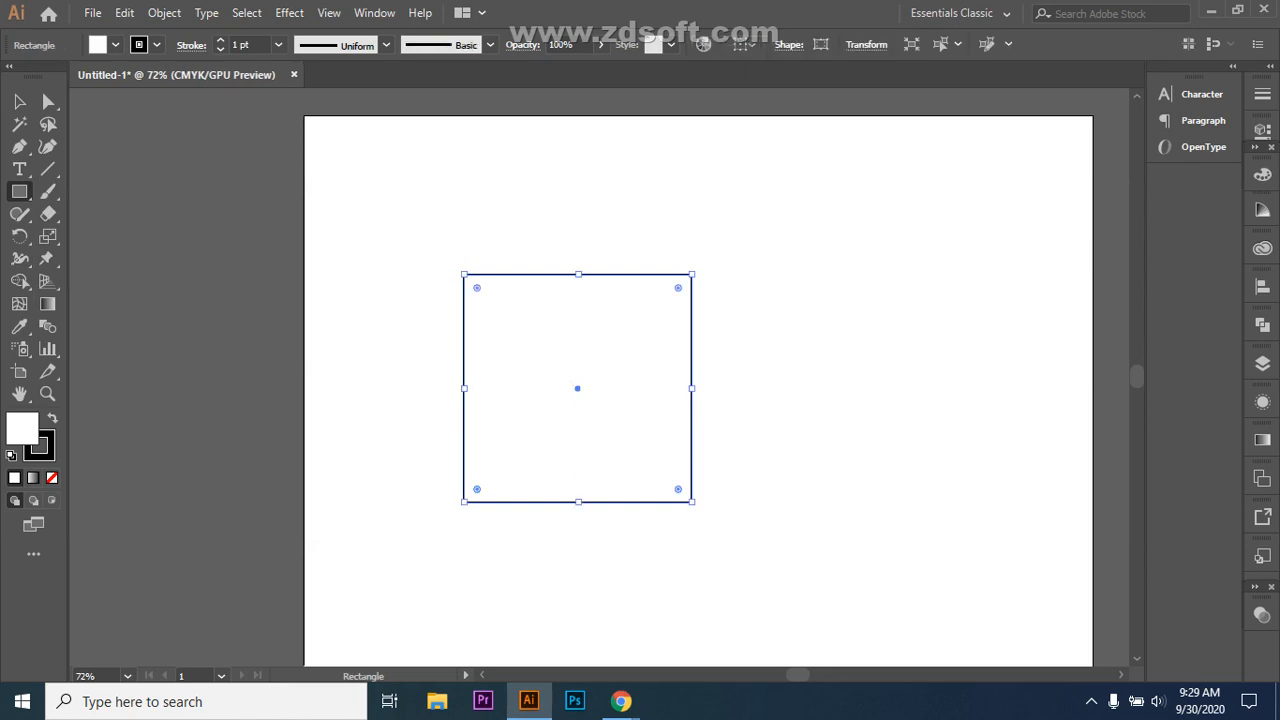
{"action": "key", "text": "shift+x"}
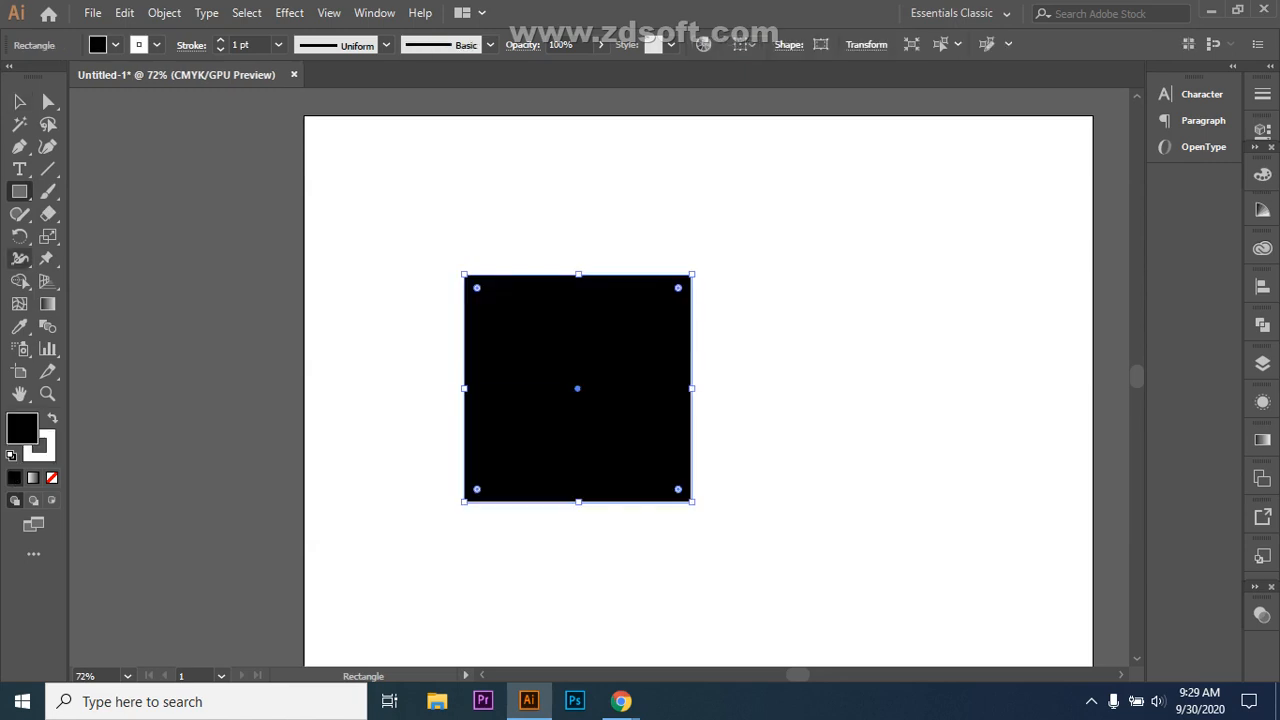
{"action": "left_click_drag", "start_coordinate": [20, 258], "coordinate": [100, 258]}
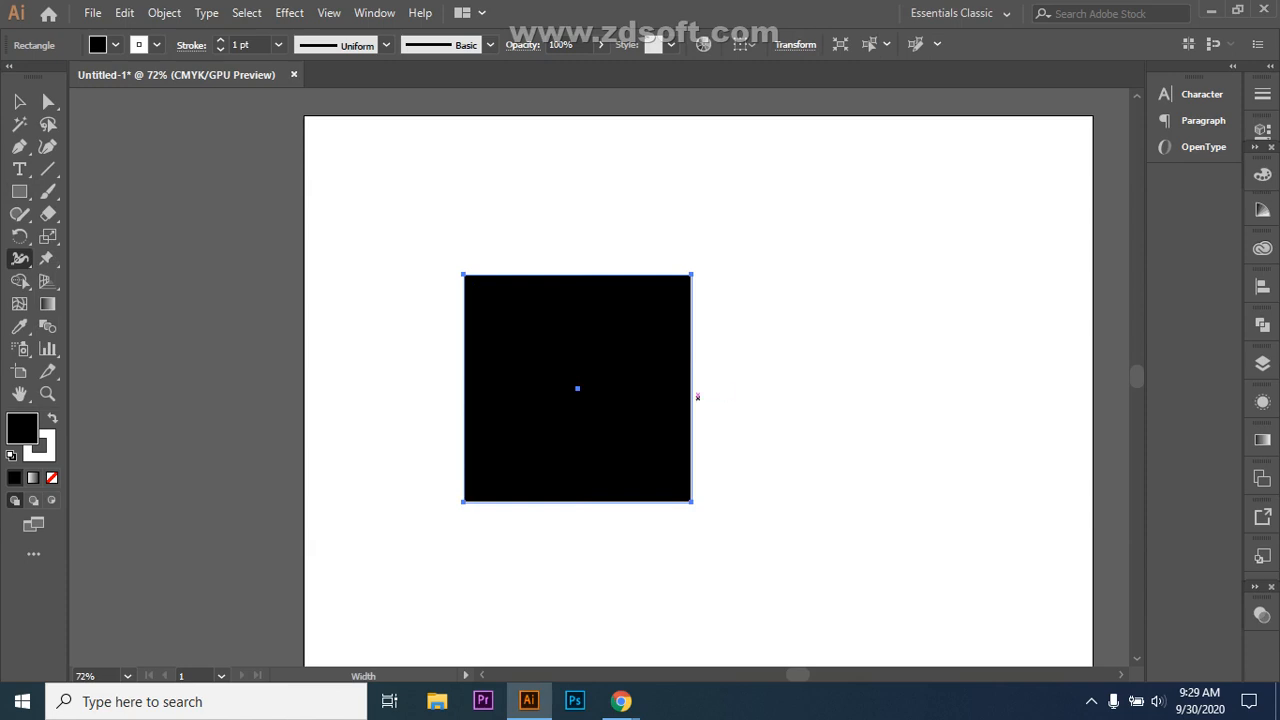
{"action": "left_click_drag", "start_coordinate": [691, 388], "coordinate": [740, 388]}
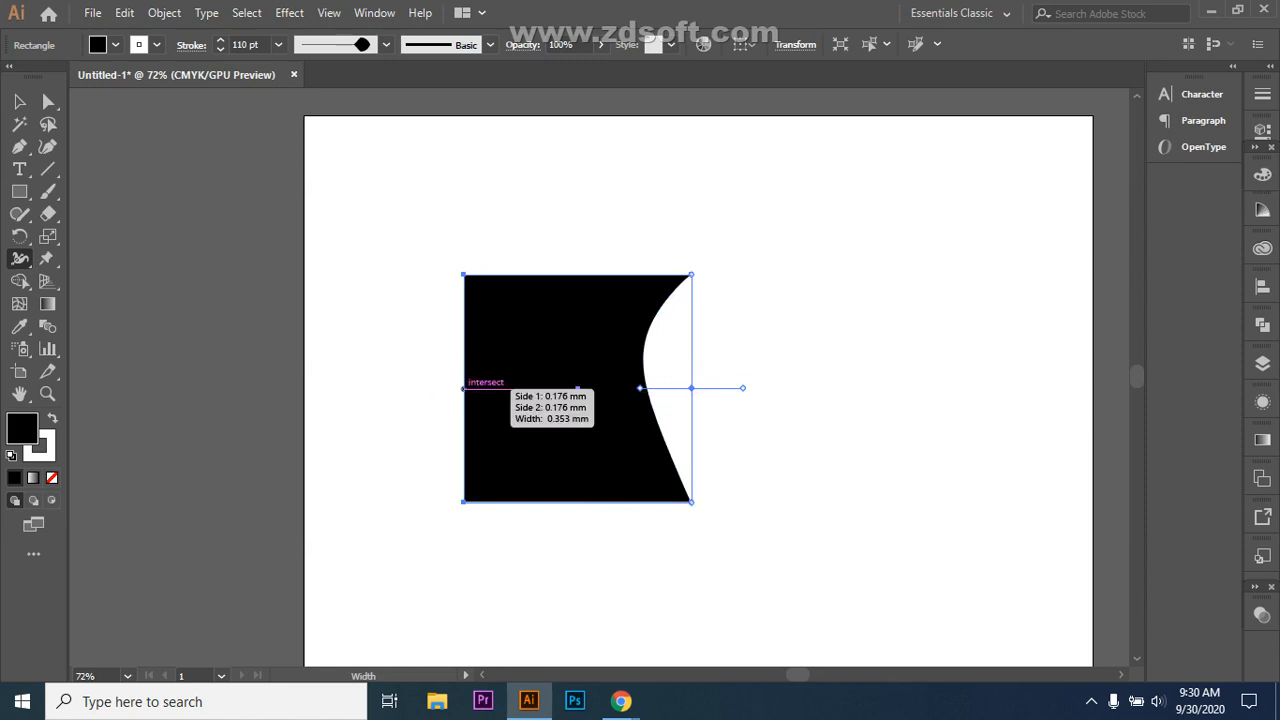
{"action": "left_click_drag", "start_coordinate": [463, 388], "coordinate": [516, 388]}
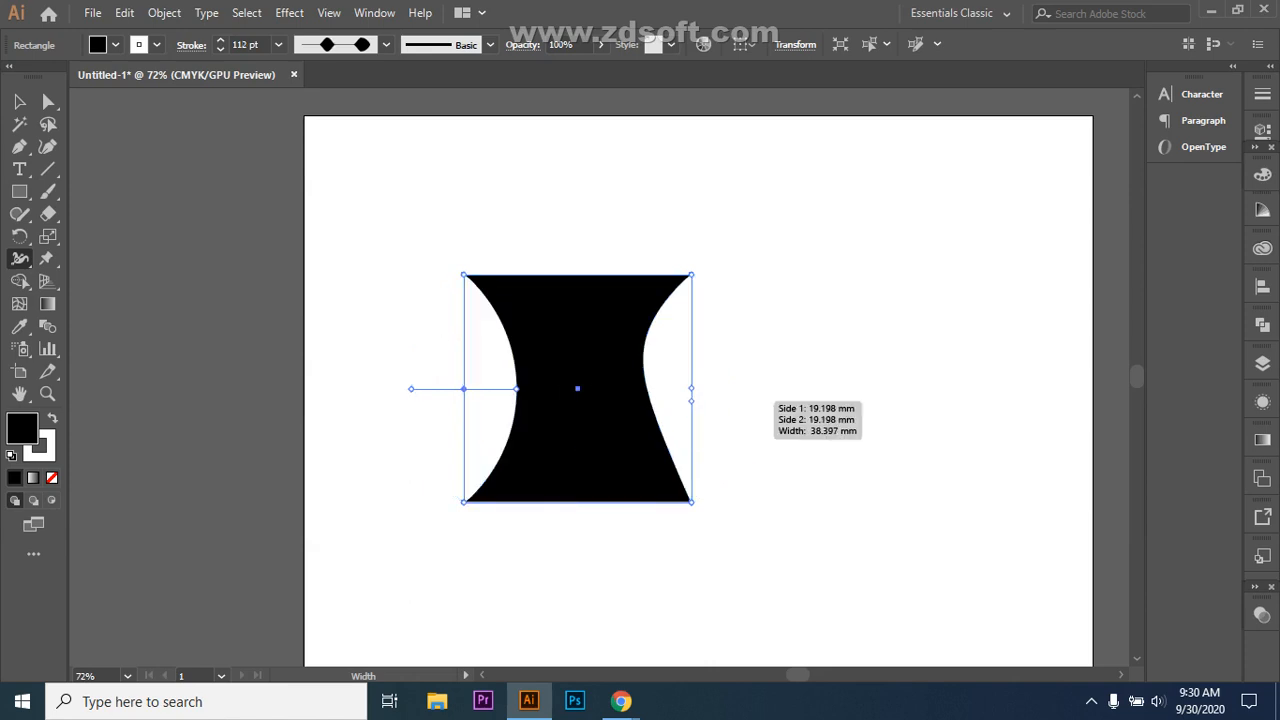
{"action": "key", "text": "Delete"}
{"action": "key", "text": "Delete"}
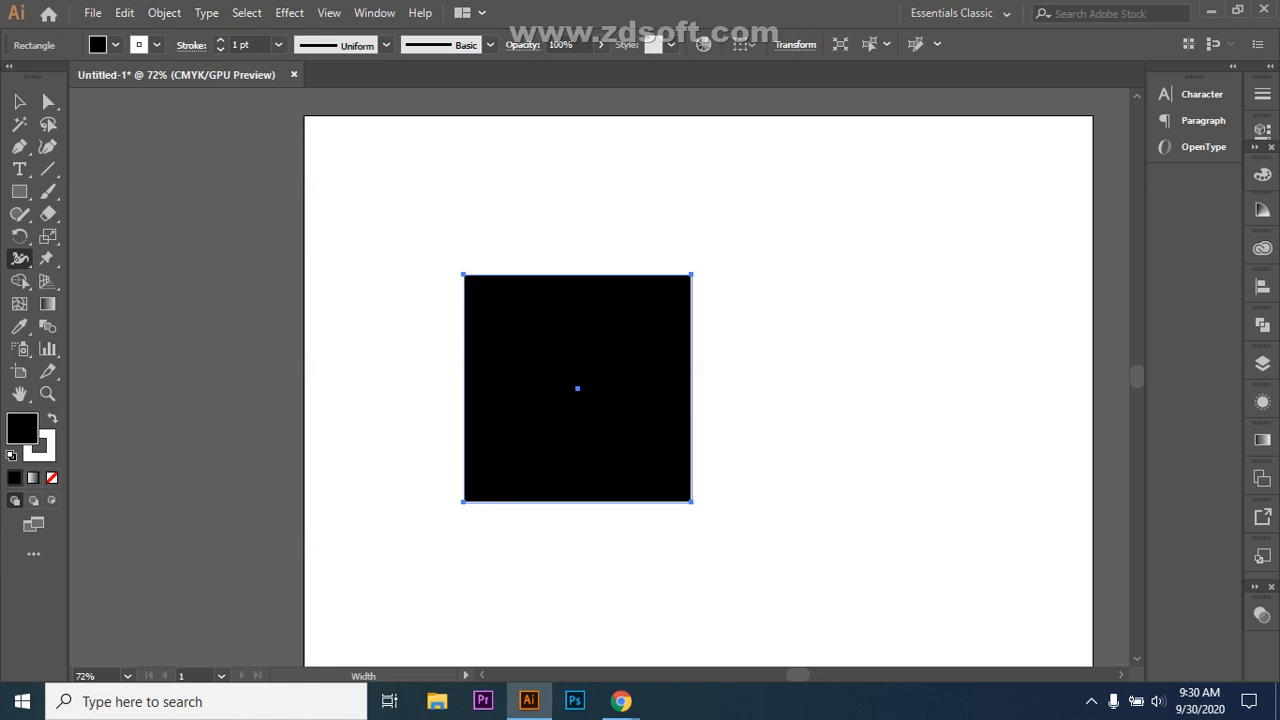
Step: Pull the square's top edge inward with the Width tool
{"action": "left_click", "coordinate": [20, 258]}
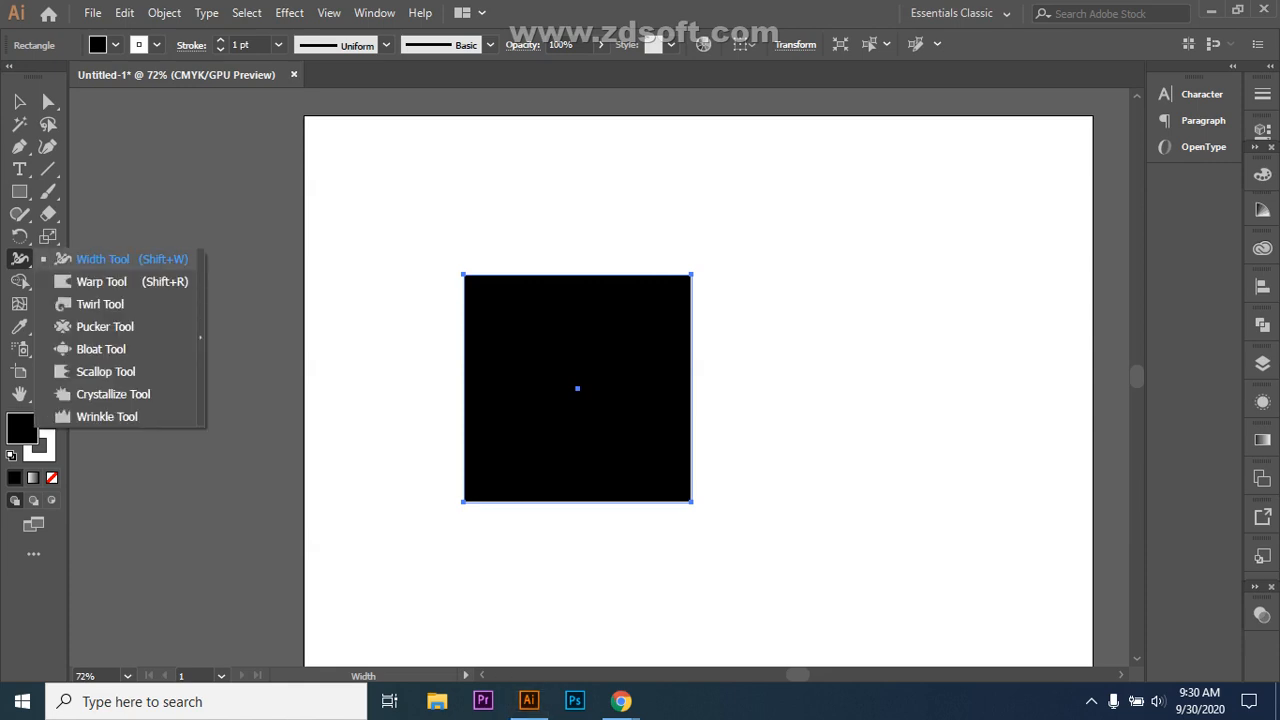
{"action": "left_click", "coordinate": [100, 259]}
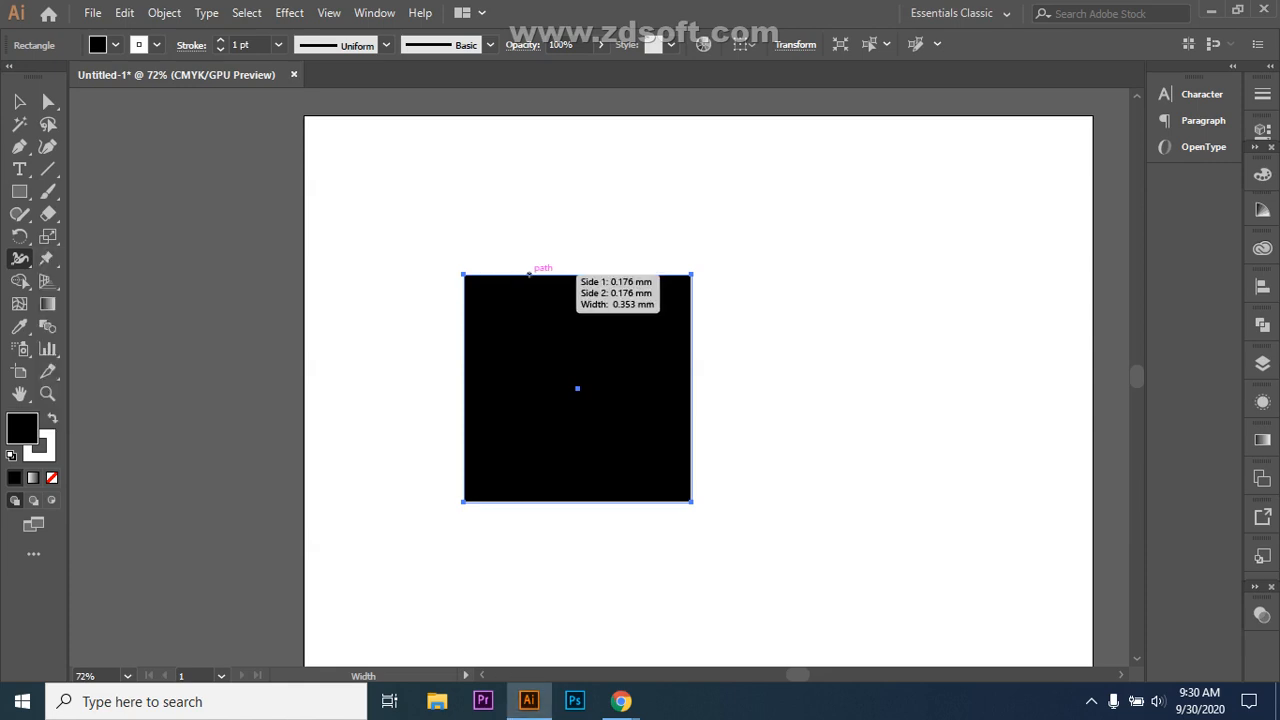
{"action": "mouse_move", "coordinate": [577, 273]}
{"action": "left_mouse_down"}
{"action": "mouse_move", "coordinate": [577, 255]}
{"action": "mouse_move", "coordinate": [577, 352]}
{"action": "mouse_move", "coordinate": [577, 198]}
{"action": "left_mouse_up"}
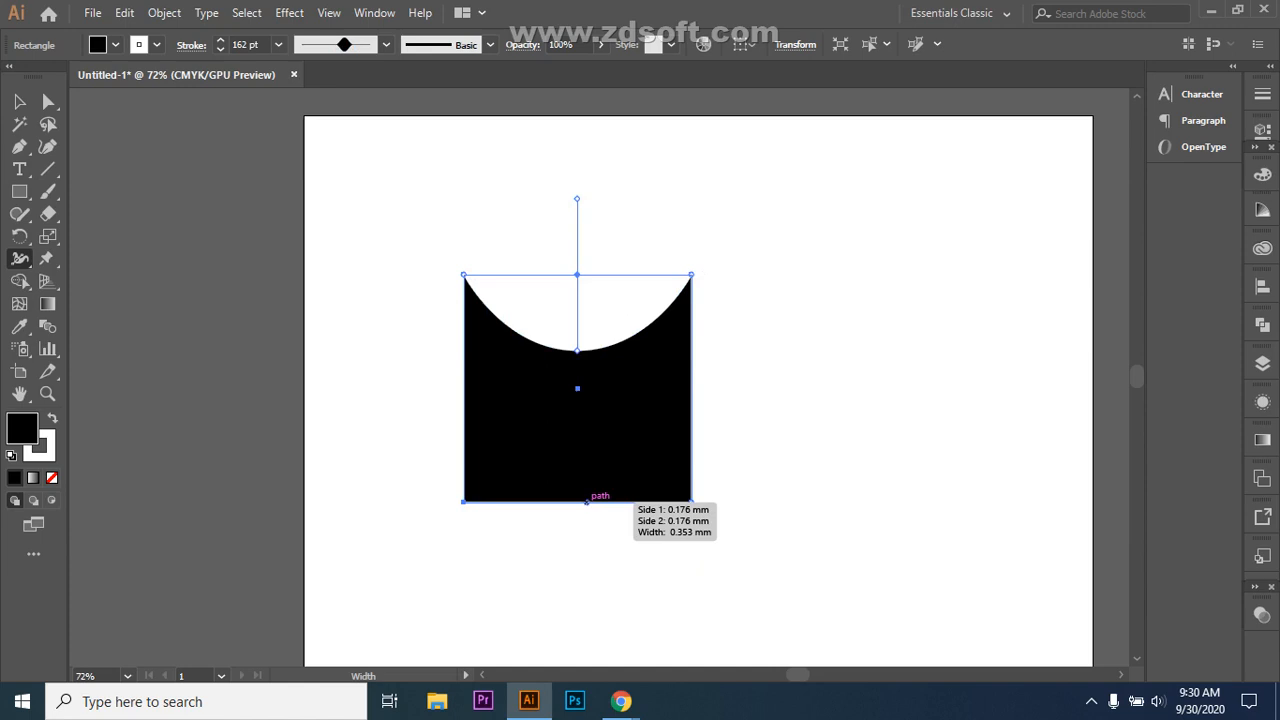
Step: Curve the bottom edge upward with two width points and pinch the right side inward
{"action": "left_click_drag", "start_coordinate": [586, 502], "coordinate": [587, 433]}
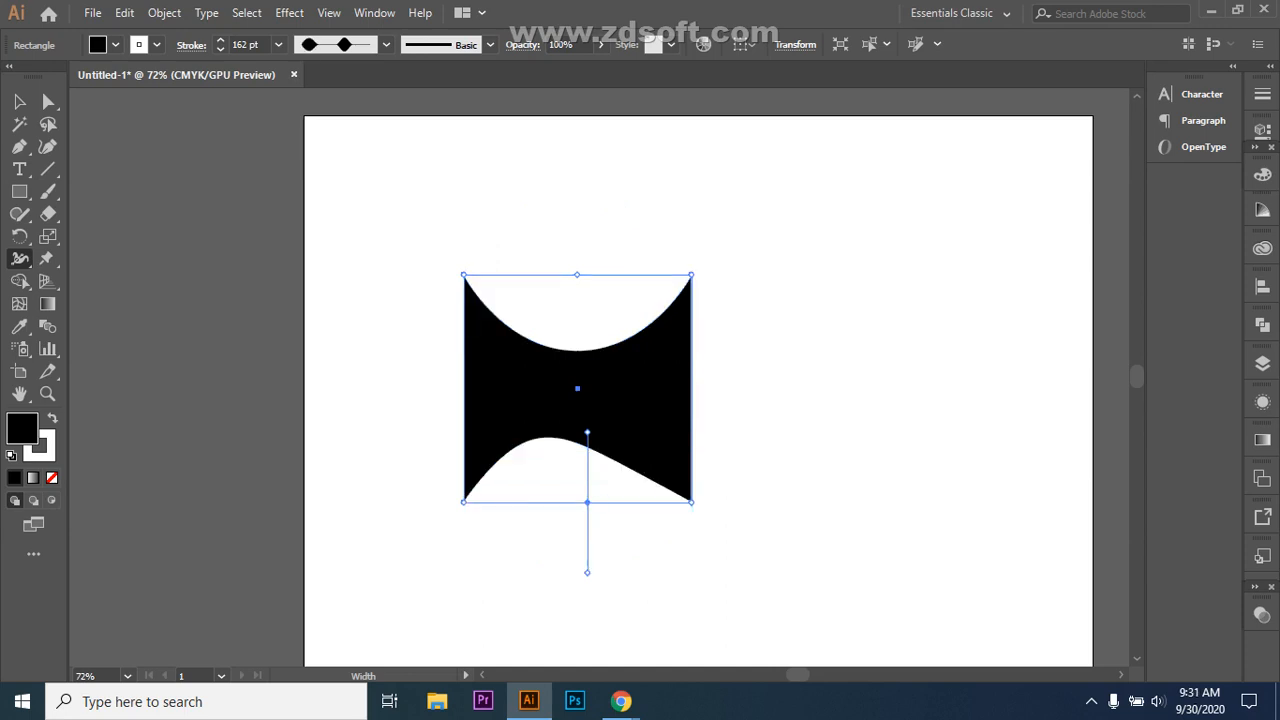
{"action": "key", "text": "ctrl+z"}
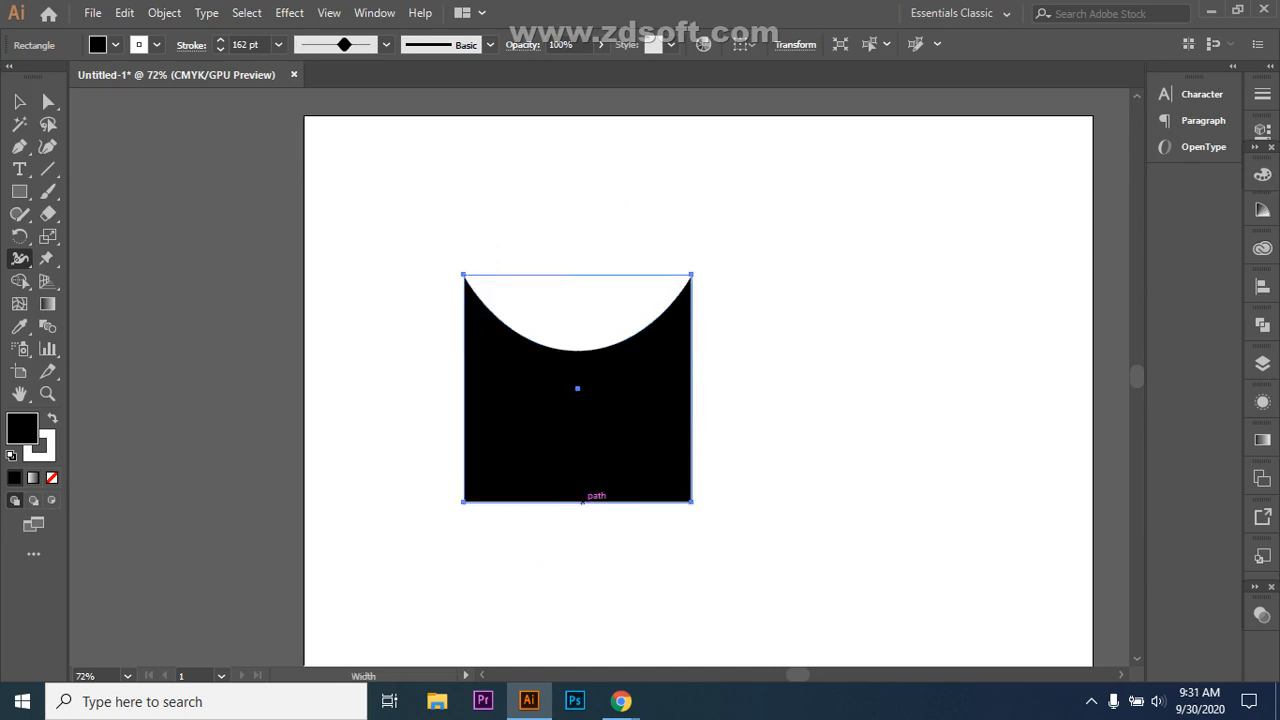
{"action": "left_click_drag", "start_coordinate": [579, 501], "coordinate": [581, 452]}
{"action": "left_click_drag", "start_coordinate": [581, 552], "coordinate": [582, 551]}
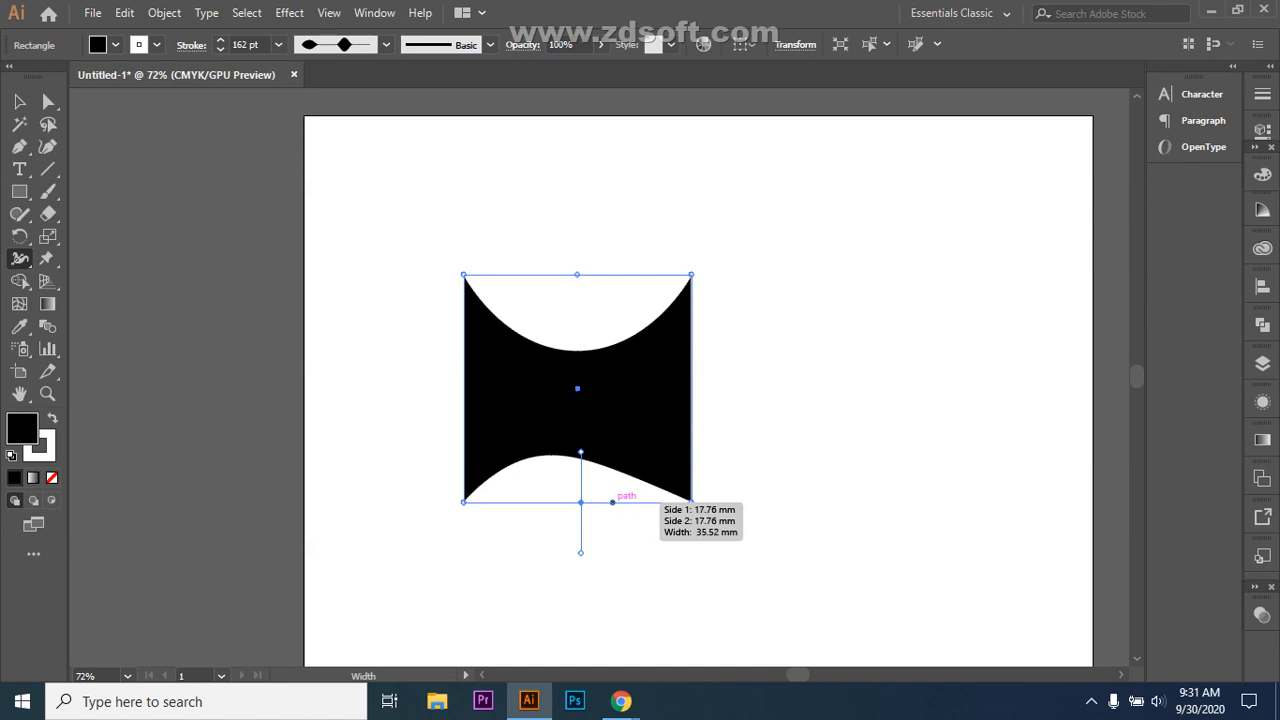
{"action": "left_click_drag", "start_coordinate": [612, 501], "coordinate": [612, 476]}
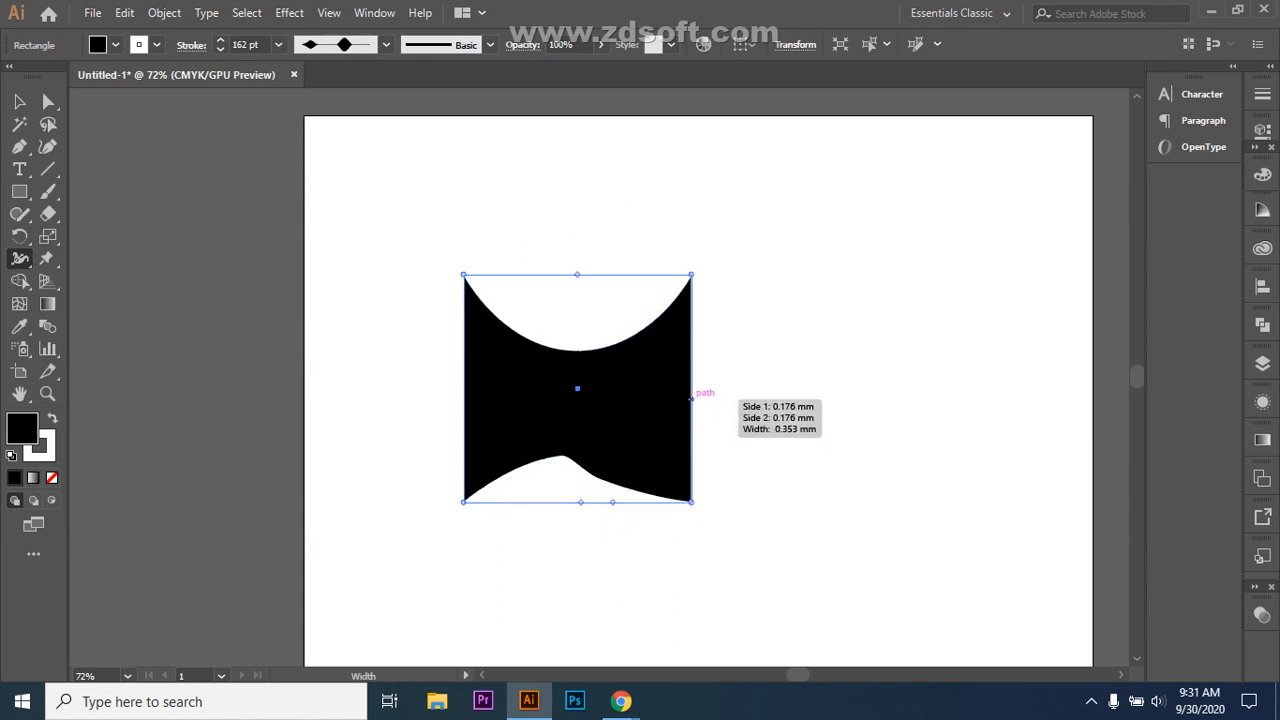
{"action": "mouse_move", "coordinate": [691, 397]}
{"action": "left_mouse_down"}
{"action": "mouse_move", "coordinate": [641, 398]}
{"action": "mouse_move", "coordinate": [660, 398]}
{"action": "left_mouse_up"}
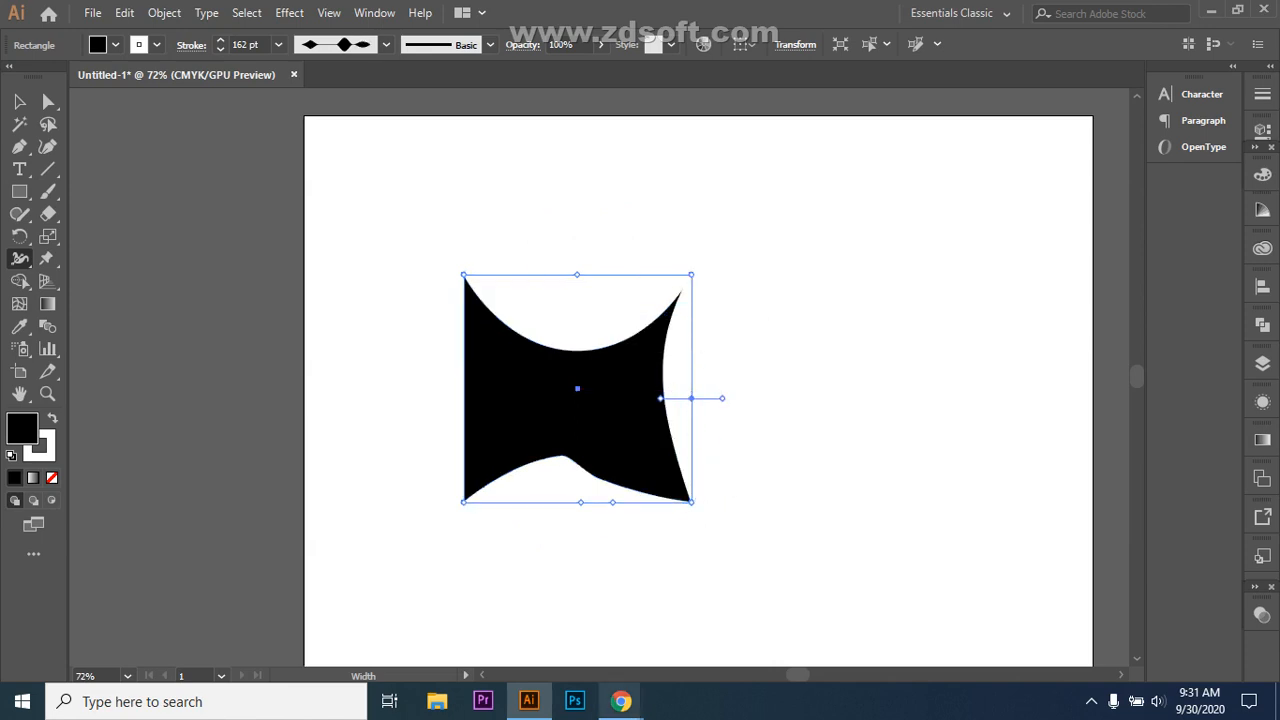
Step: Admit the waiting participant in Google Meet, check the participant list, and return to Illustrator
{"action": "mouse_move", "coordinate": [621, 701]}
{"action": "left_click", "coordinate": [520, 614]}
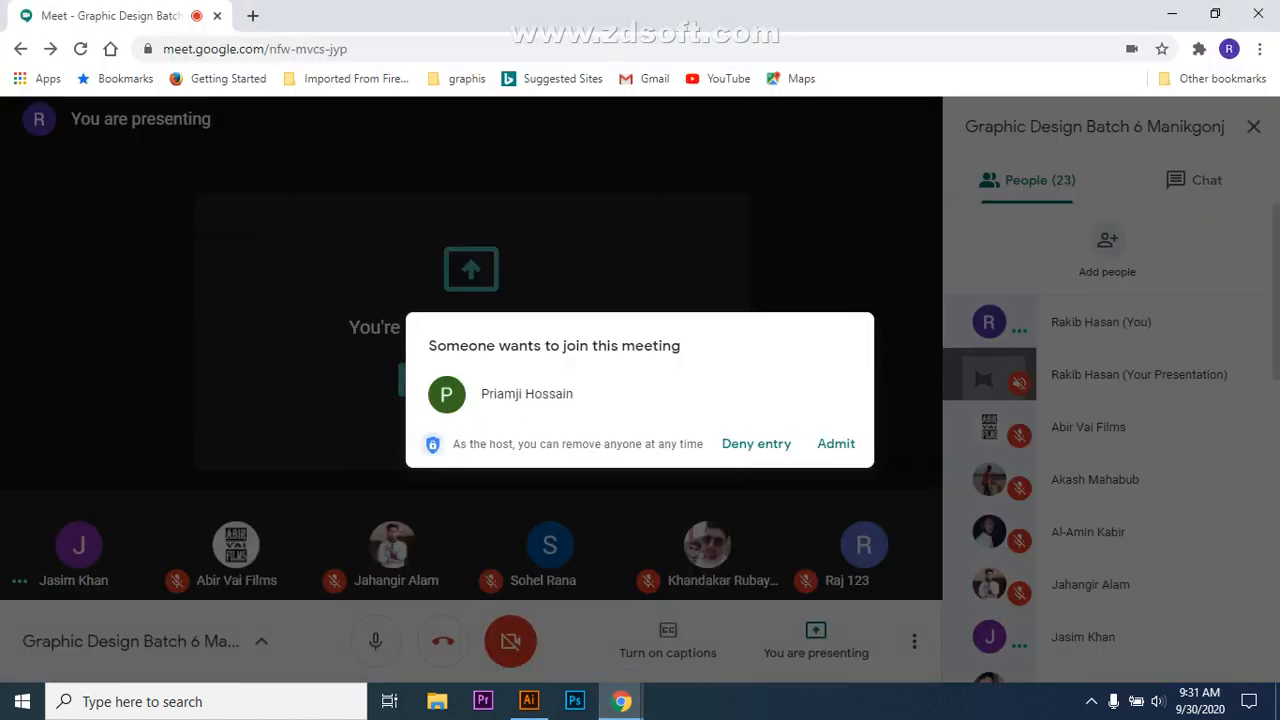
{"action": "left_click", "coordinate": [836, 443]}
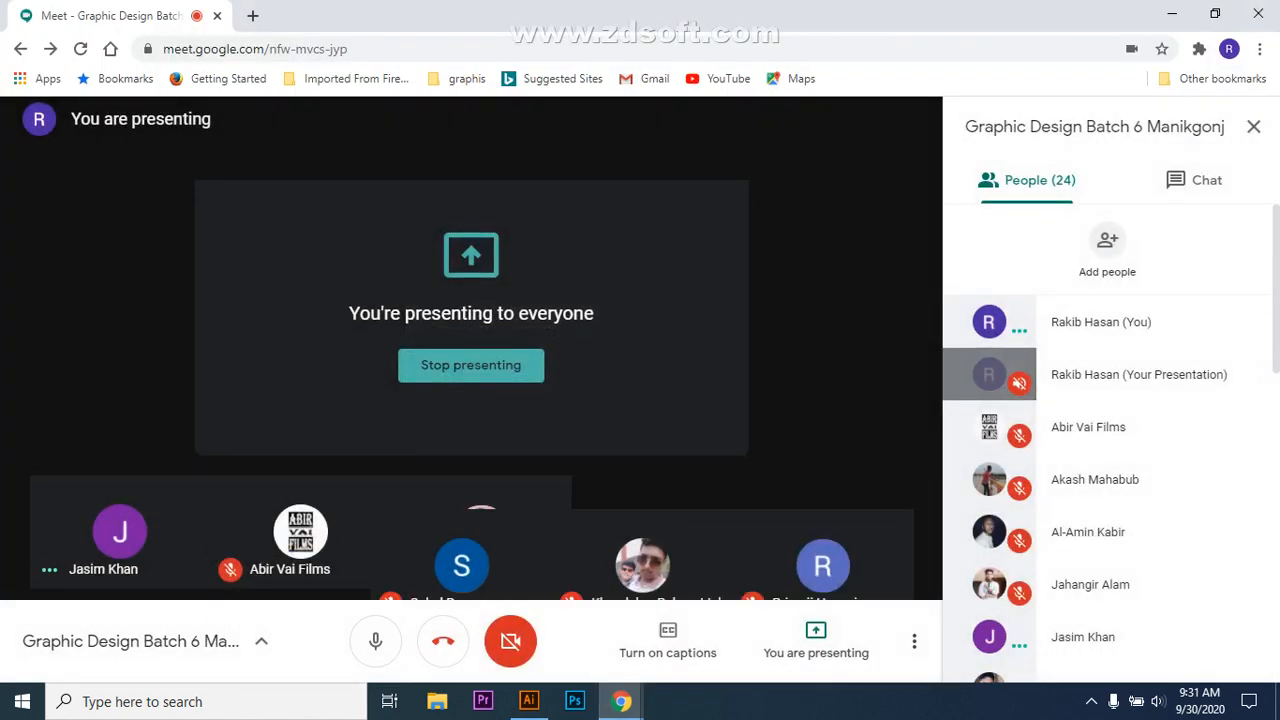
{"action": "scroll", "coordinate": [1110, 480], "scroll_direction": "down", "scroll_amount": 4}
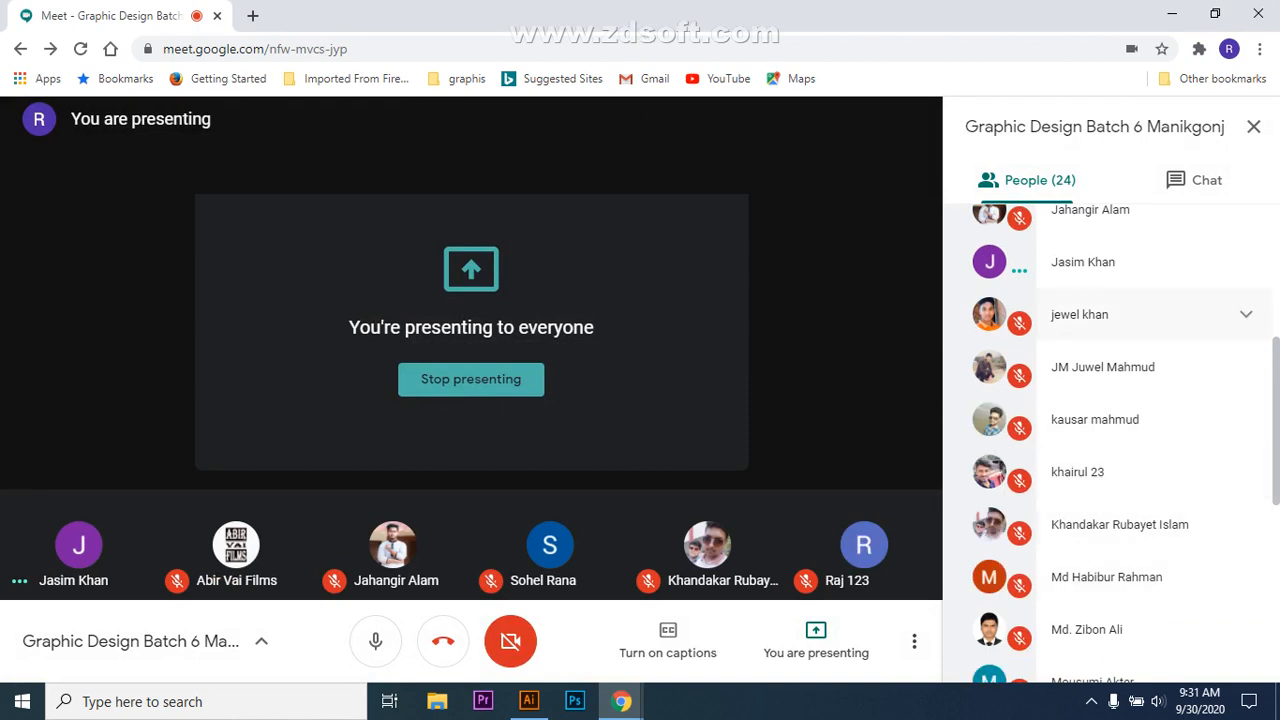
{"action": "left_click", "coordinate": [1246, 262]}
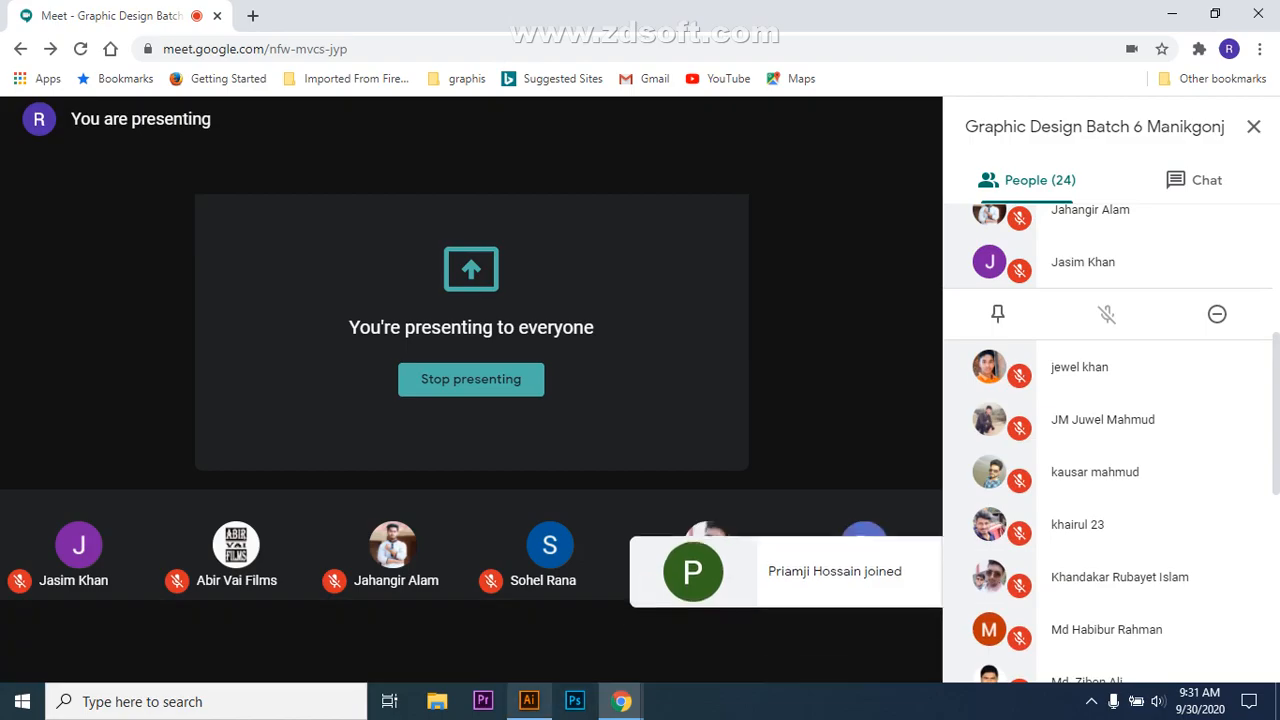
{"action": "key", "text": "alt+Tab"}
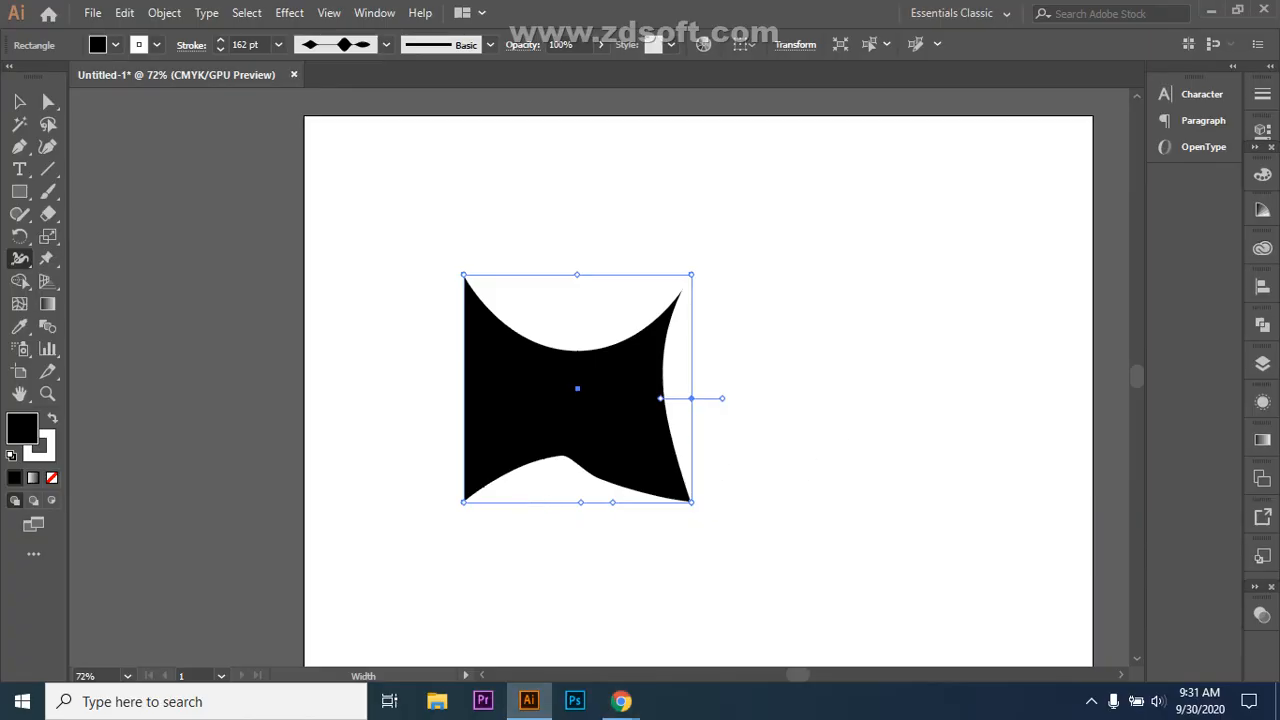
Step: Deselect the black shape with the Selection tool
{"action": "left_click", "coordinate": [19, 258]}
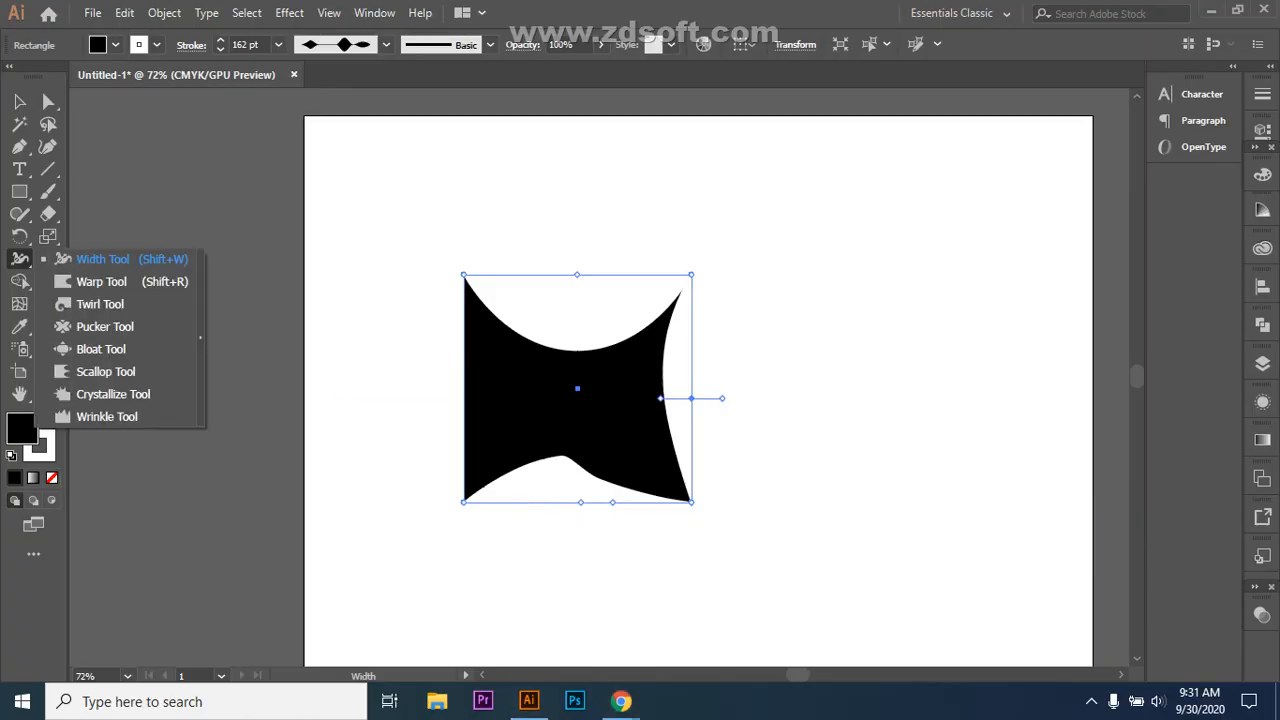
{"action": "left_click", "coordinate": [101, 259]}
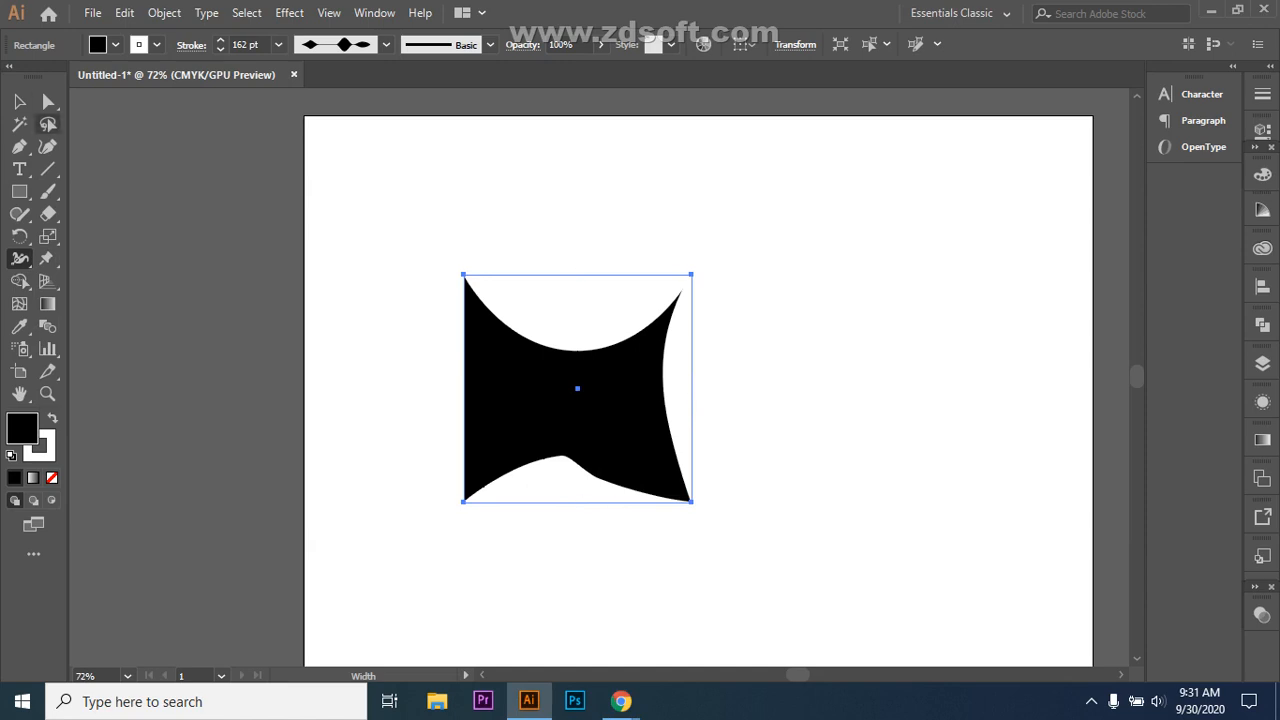
{"action": "left_click", "coordinate": [19, 101]}
{"action": "key", "text": "ctrl+shift+a"}
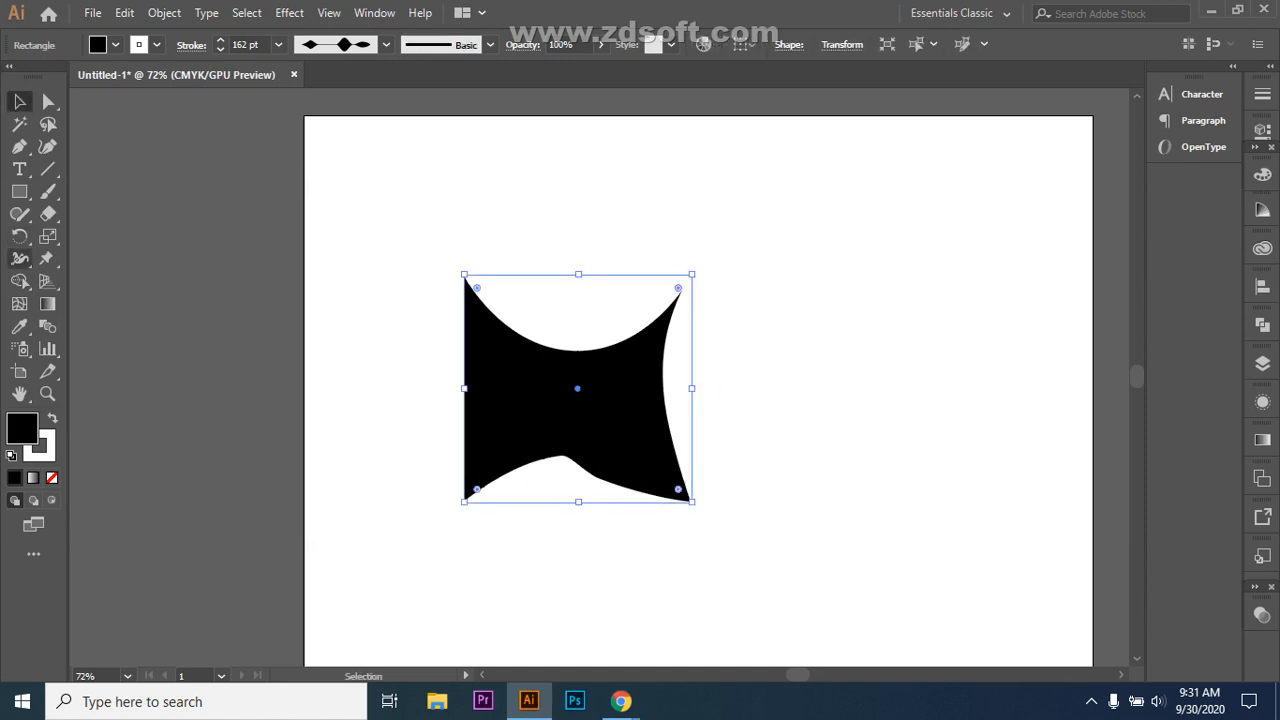
Step: Push all four corners of the shape inward with the Warp tool
{"action": "left_click", "coordinate": [20, 258]}
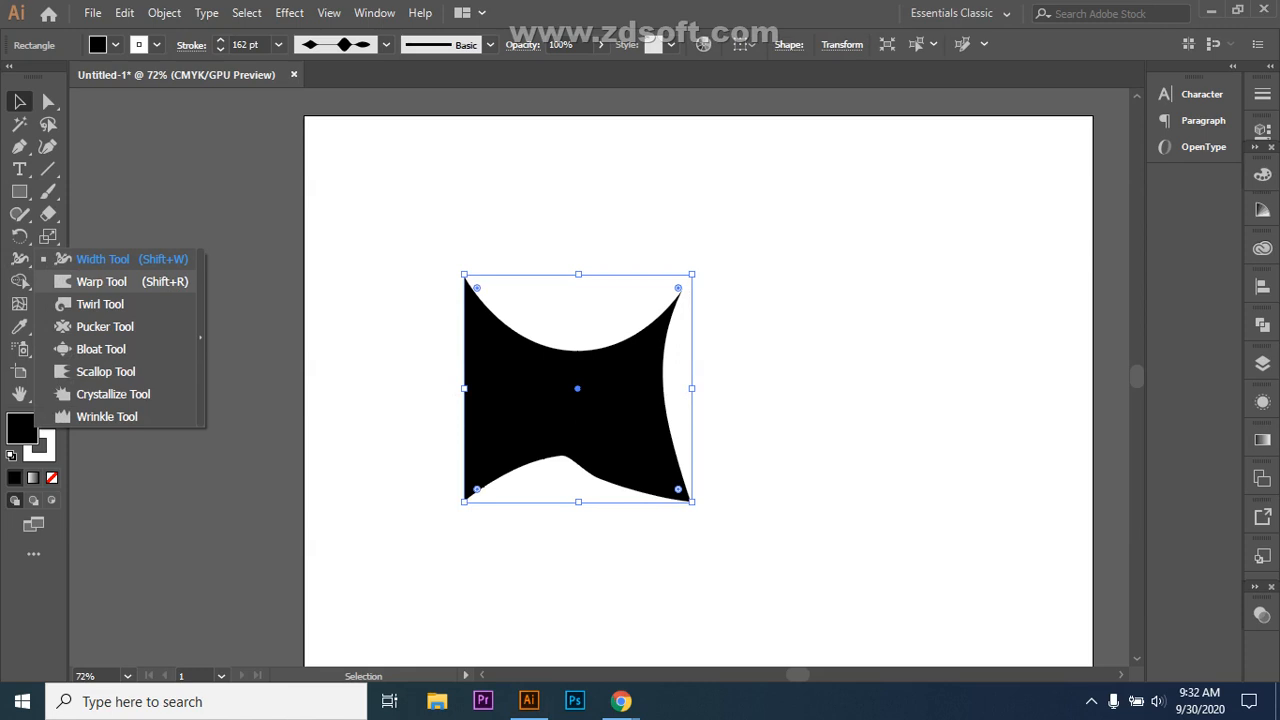
{"action": "left_click", "coordinate": [100, 281]}
{"action": "mouse_move", "coordinate": [463, 290]}
{"action": "left_mouse_down"}
{"action": "mouse_move", "coordinate": [480, 306]}
{"action": "mouse_move", "coordinate": [497, 426]}
{"action": "mouse_move", "coordinate": [521, 460]}
{"action": "left_mouse_up"}
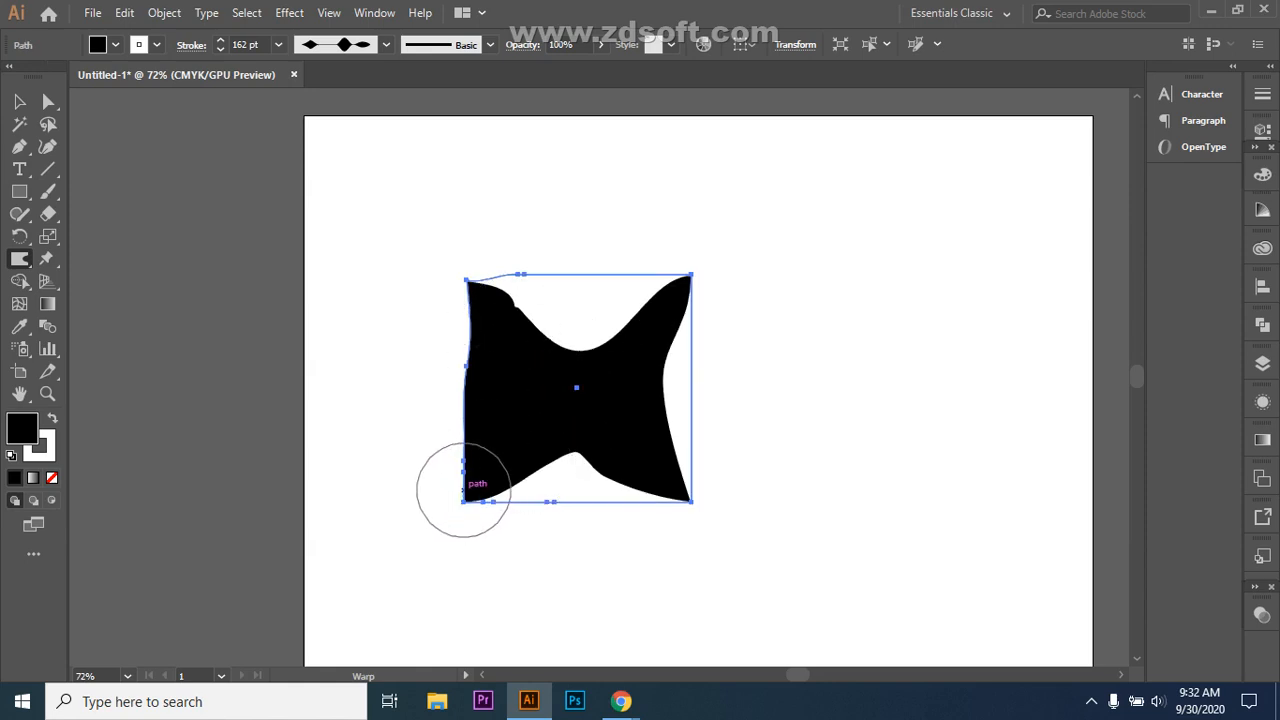
{"action": "mouse_move", "coordinate": [463, 490]}
{"action": "left_mouse_down"}
{"action": "mouse_move", "coordinate": [494, 457]}
{"action": "mouse_move", "coordinate": [503, 389]}
{"action": "mouse_move", "coordinate": [523, 384]}
{"action": "left_mouse_up"}
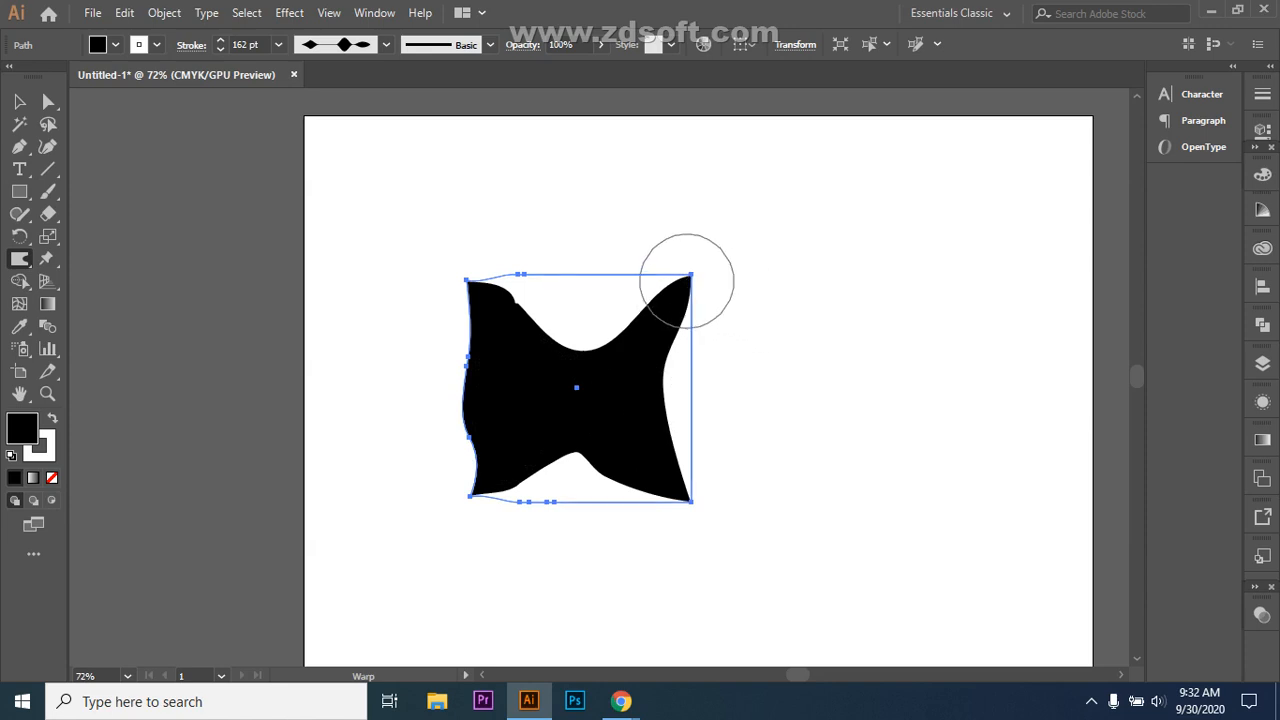
{"action": "left_click_drag", "start_coordinate": [686, 277], "coordinate": [658, 325]}
{"action": "left_click_drag", "start_coordinate": [691, 502], "coordinate": [648, 476]}
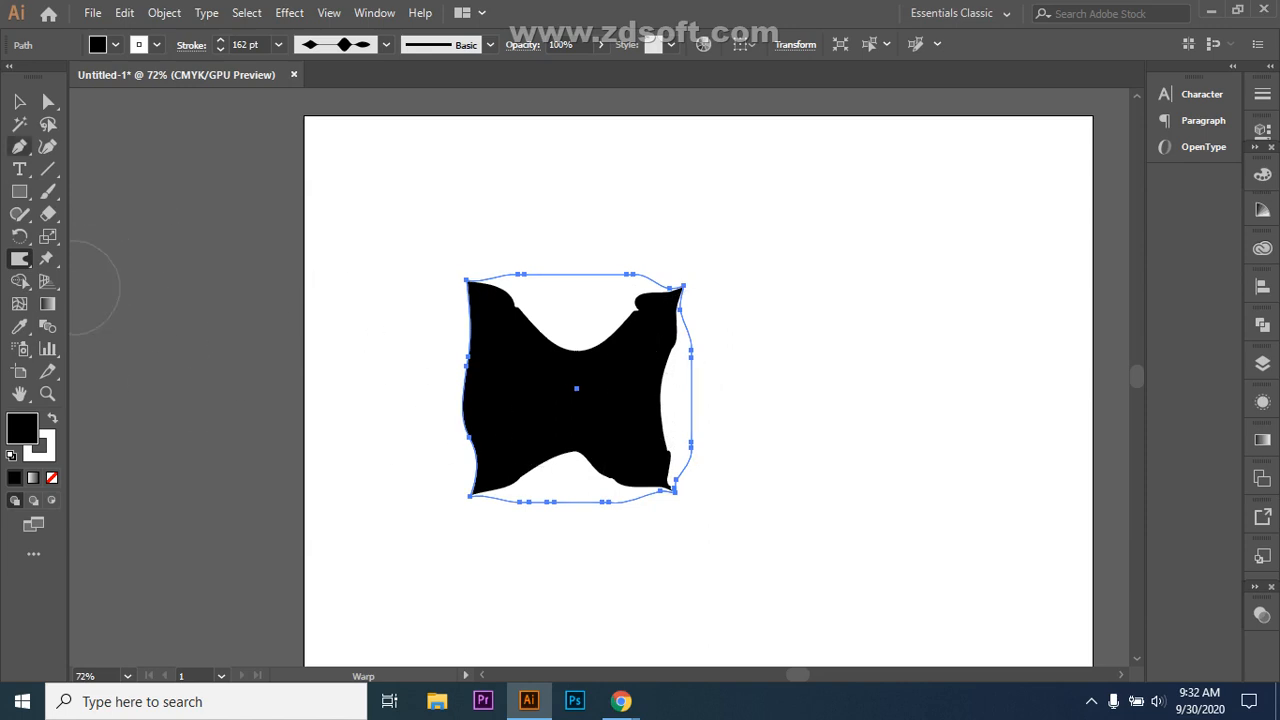
{"action": "left_click", "coordinate": [19, 191]}
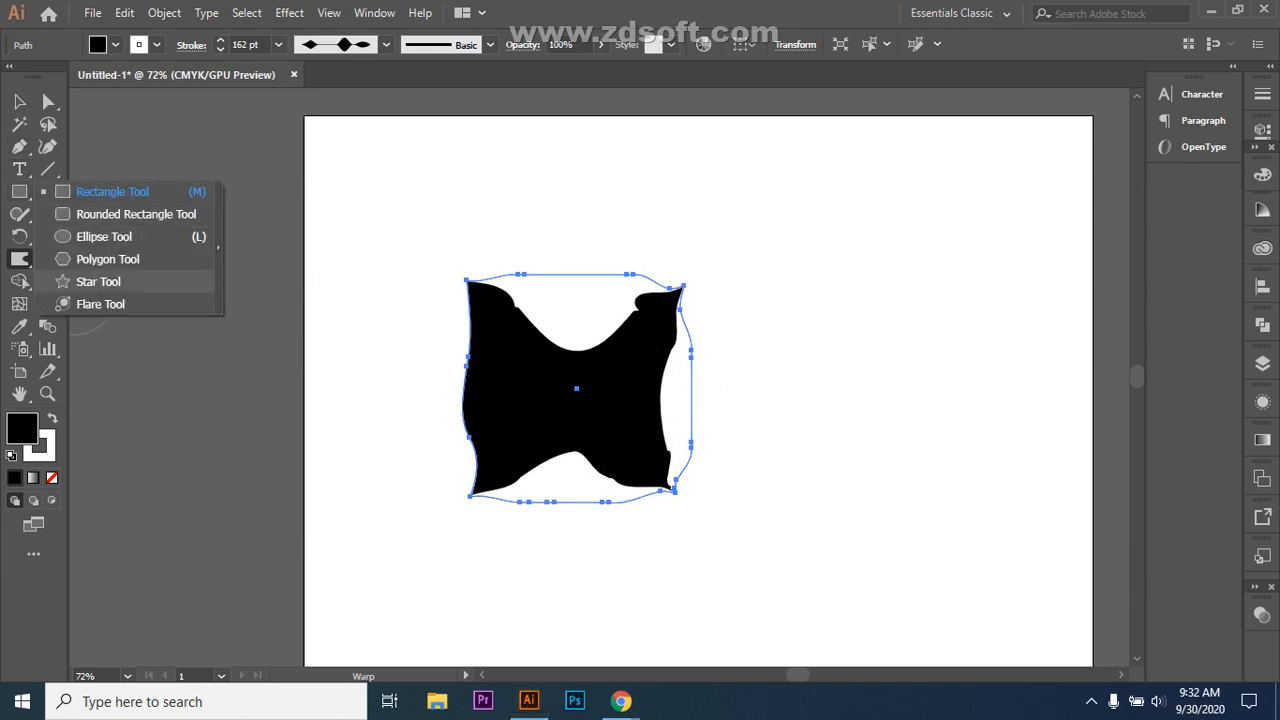
Step: Draw a black five-point star to the right of the warped shape
{"action": "left_click", "coordinate": [98, 281]}
{"action": "left_click_drag", "start_coordinate": [855, 270], "coordinate": [948, 354]}
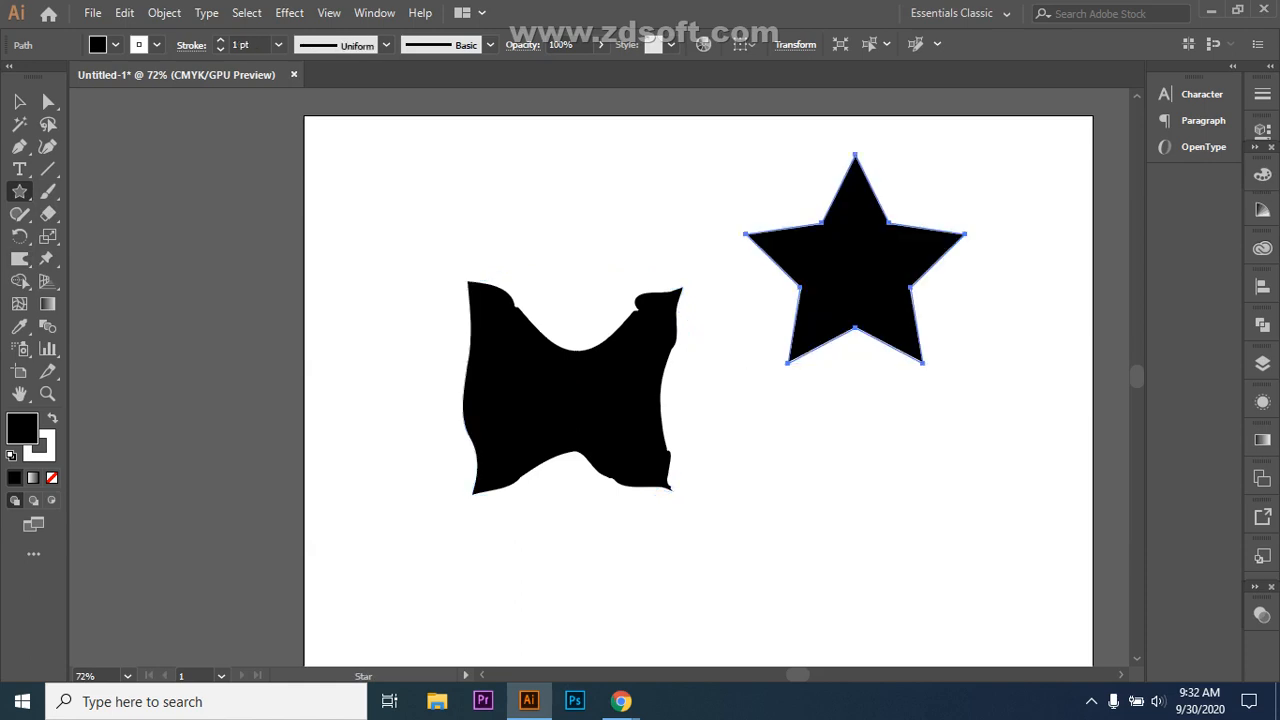
{"action": "left_click", "coordinate": [19, 258]}
{"action": "left_click", "coordinate": [98, 277]}
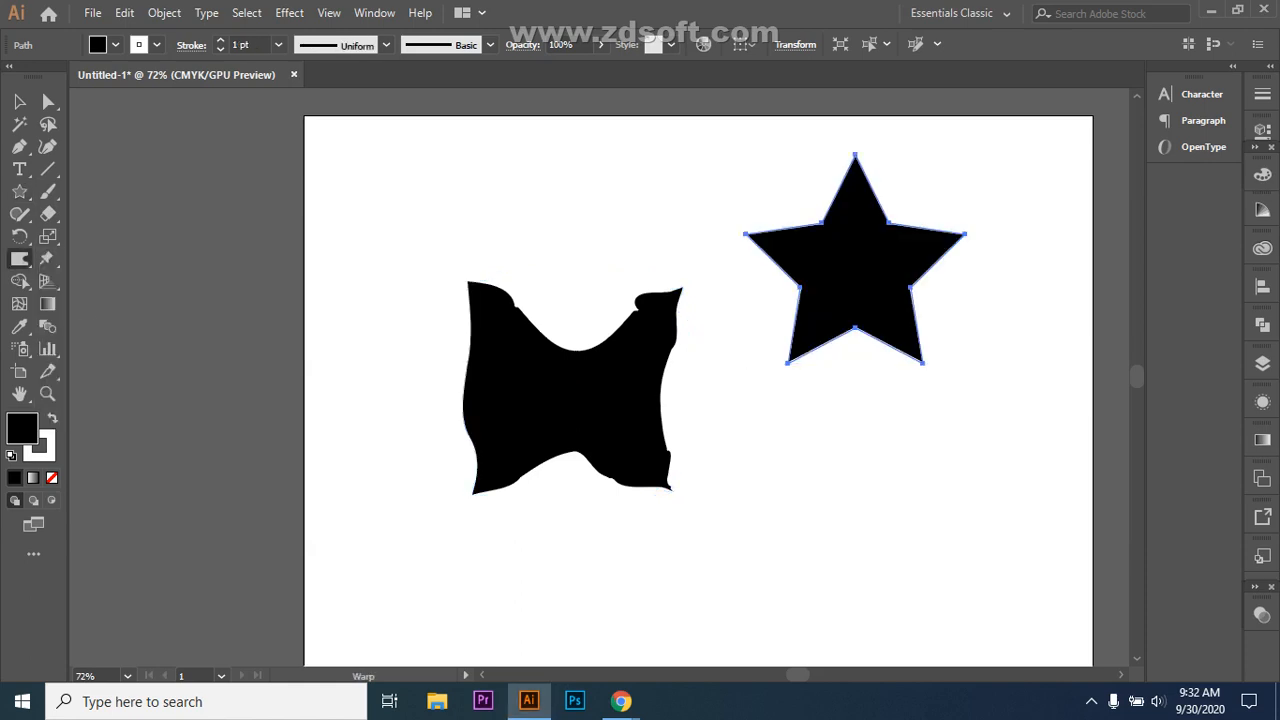
Step: Warp each of the star's five points slightly inward into softer curves
{"action": "left_click_drag", "start_coordinate": [855, 155], "coordinate": [854, 184]}
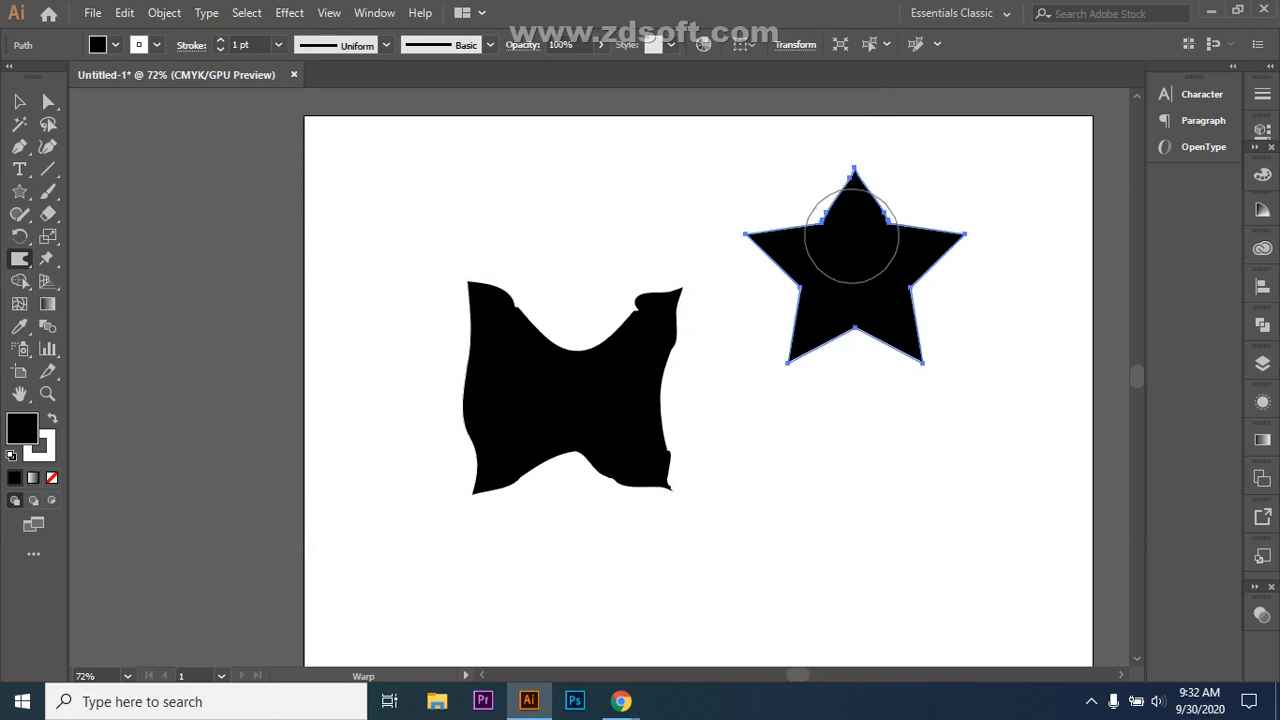
{"action": "left_click_drag", "start_coordinate": [745, 234], "coordinate": [763, 242]}
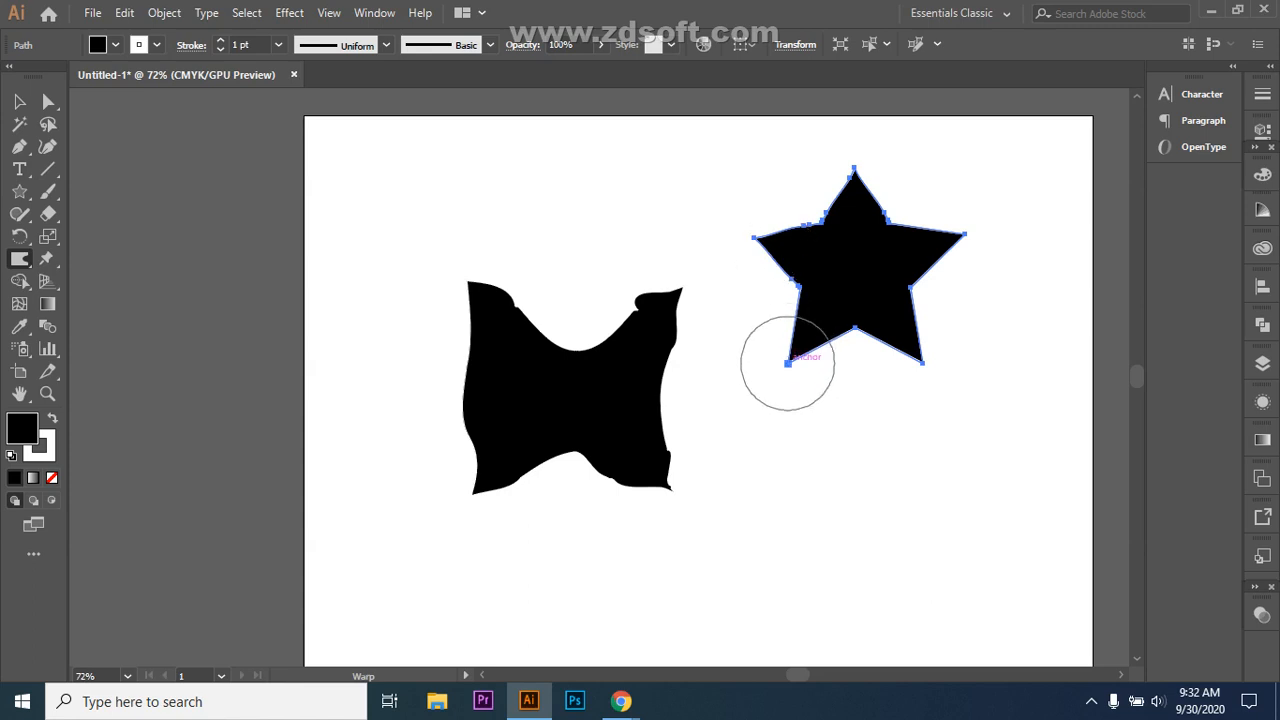
{"action": "left_click_drag", "start_coordinate": [787, 363], "coordinate": [798, 346]}
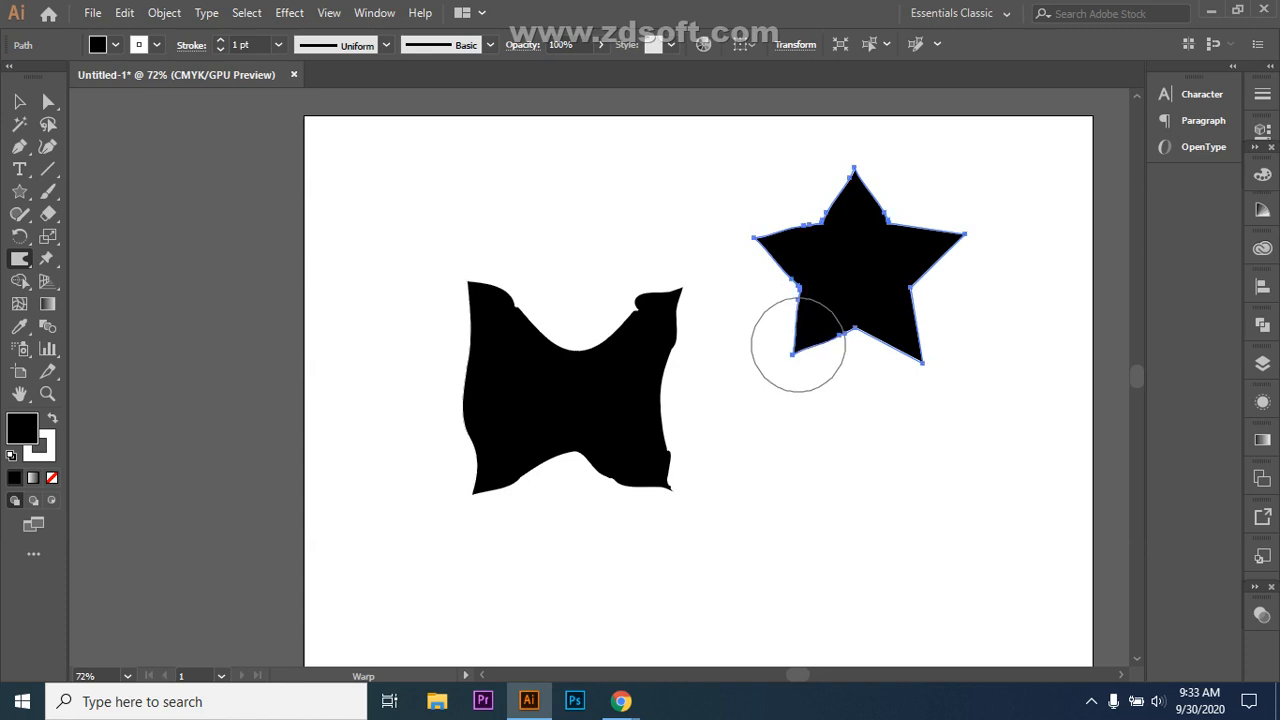
{"action": "left_click_drag", "start_coordinate": [922, 363], "coordinate": [911, 350]}
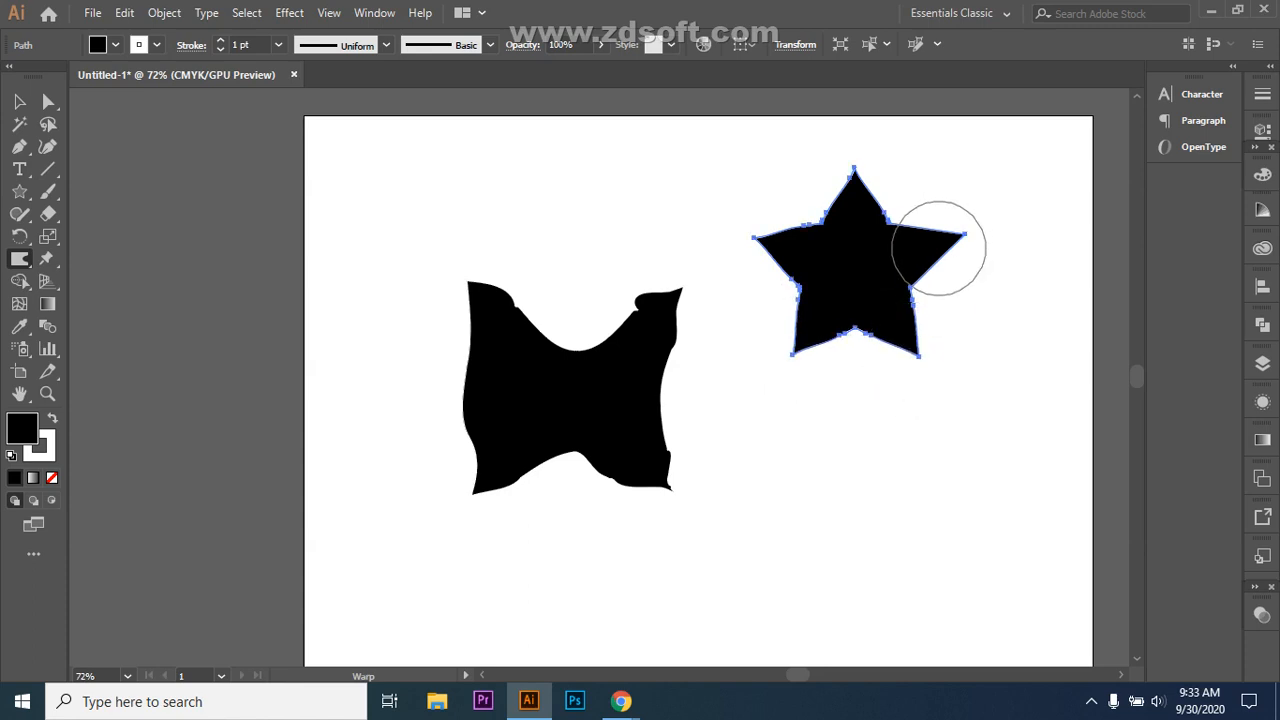
{"action": "left_click_drag", "start_coordinate": [965, 234], "coordinate": [946, 241]}
{"action": "left_click", "coordinate": [19, 101]}
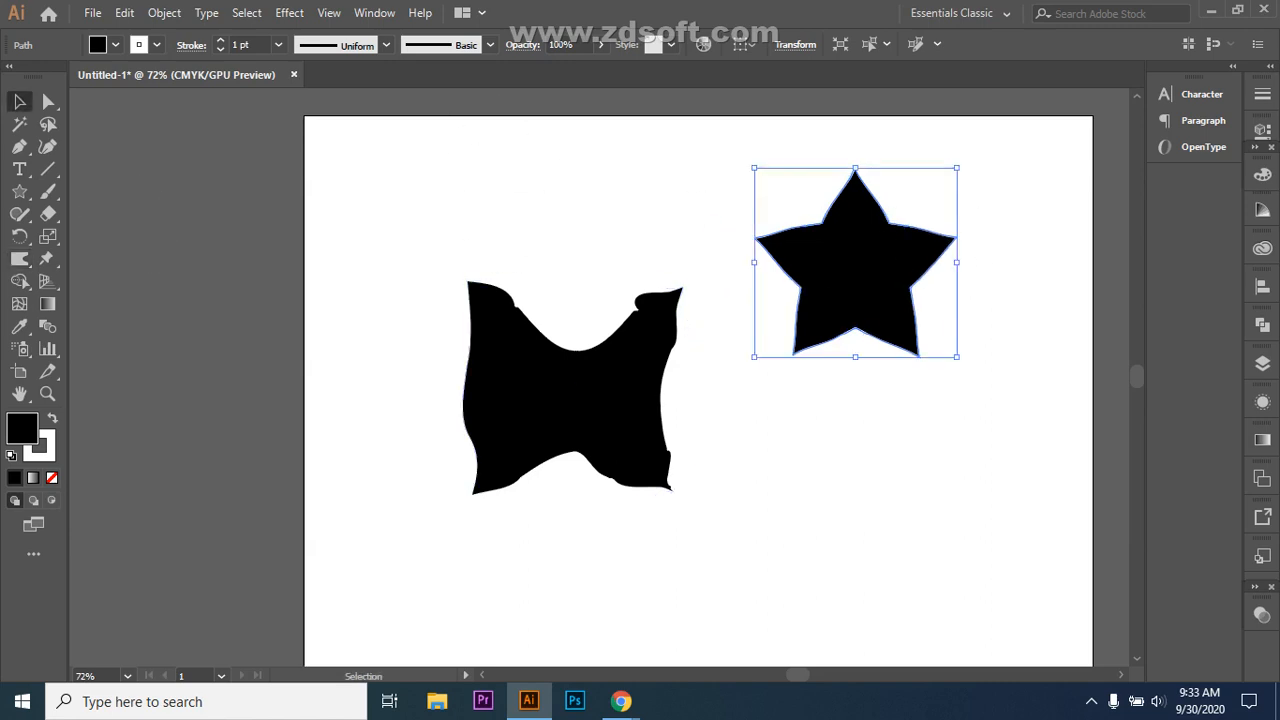
Step: Delete the crumpled black shape and select the remaining star
{"action": "key", "text": "ctrl+shift+a"}
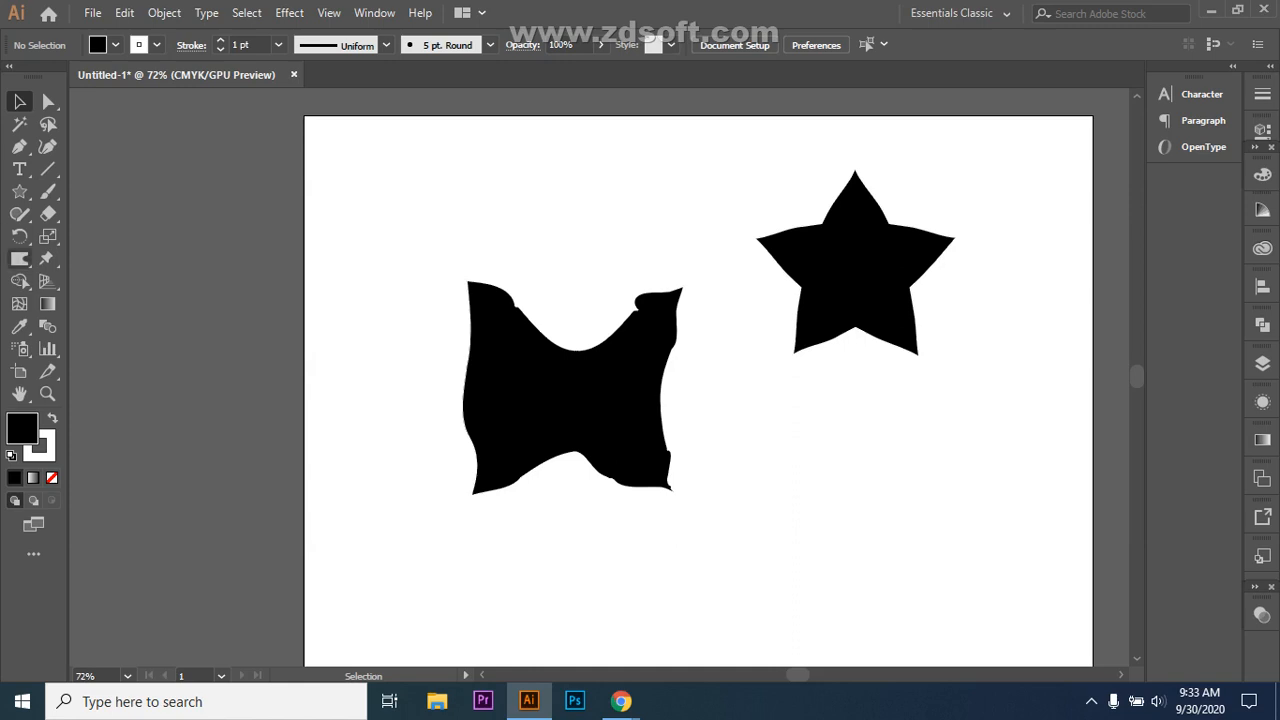
{"action": "left_click", "coordinate": [19, 258]}
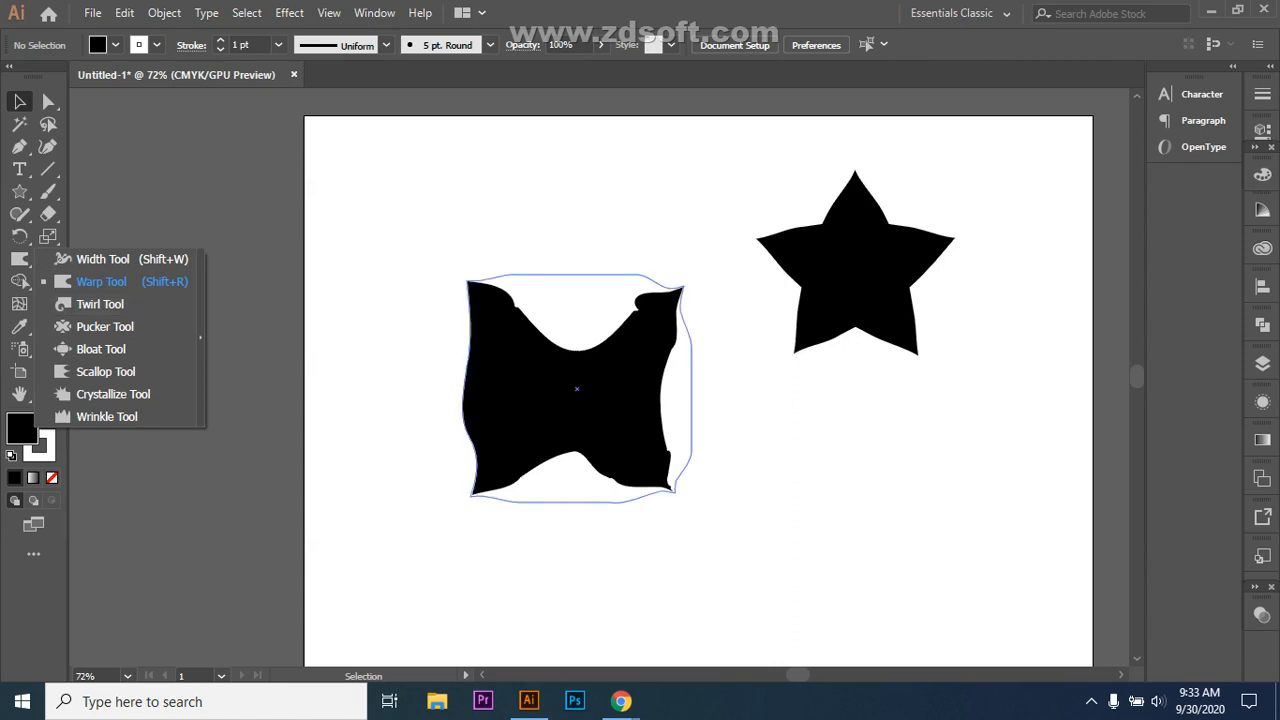
{"action": "left_click", "coordinate": [101, 282]}
{"action": "left_click_drag", "start_coordinate": [563, 434], "coordinate": [563, 434]}
{"action": "key", "text": "Delete"}
{"action": "left_click", "coordinate": [855, 265]}
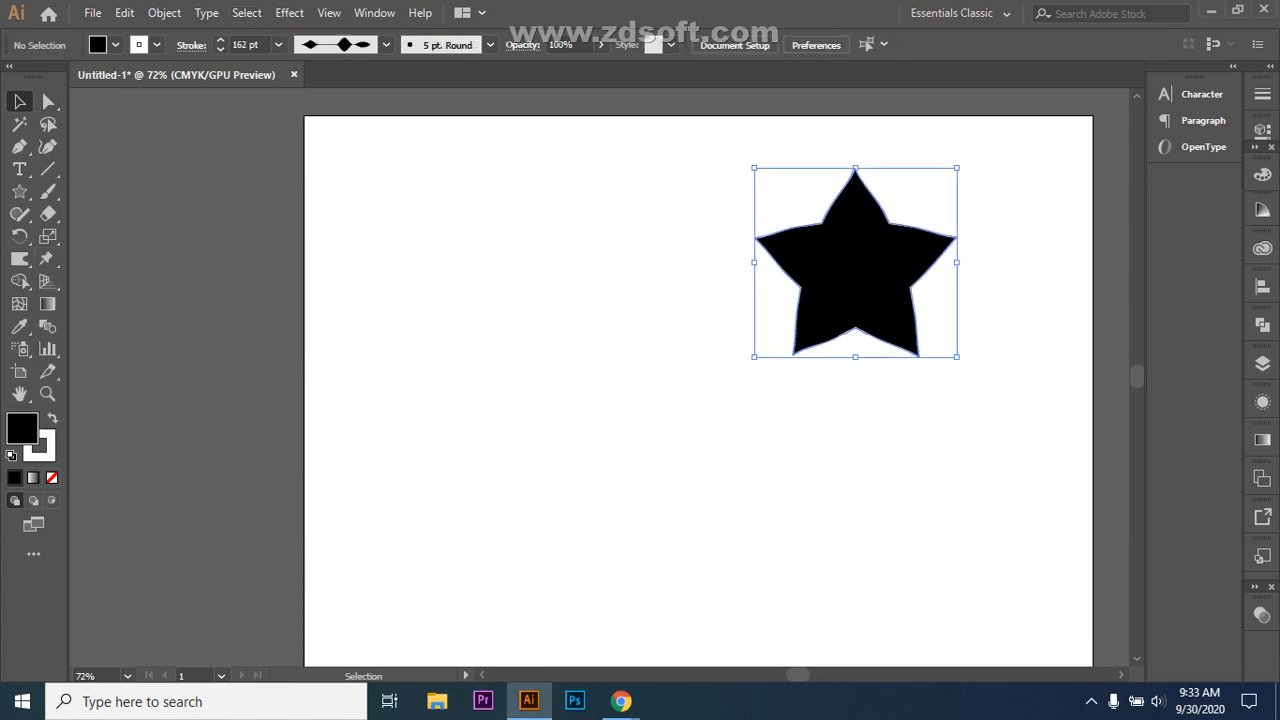
{"action": "mouse_move", "coordinate": [20, 258]}
{"action": "left_mouse_down"}
{"action": "mouse_move", "coordinate": [100, 282]}
{"action": "mouse_move", "coordinate": [100, 304]}
{"action": "left_mouse_up"}
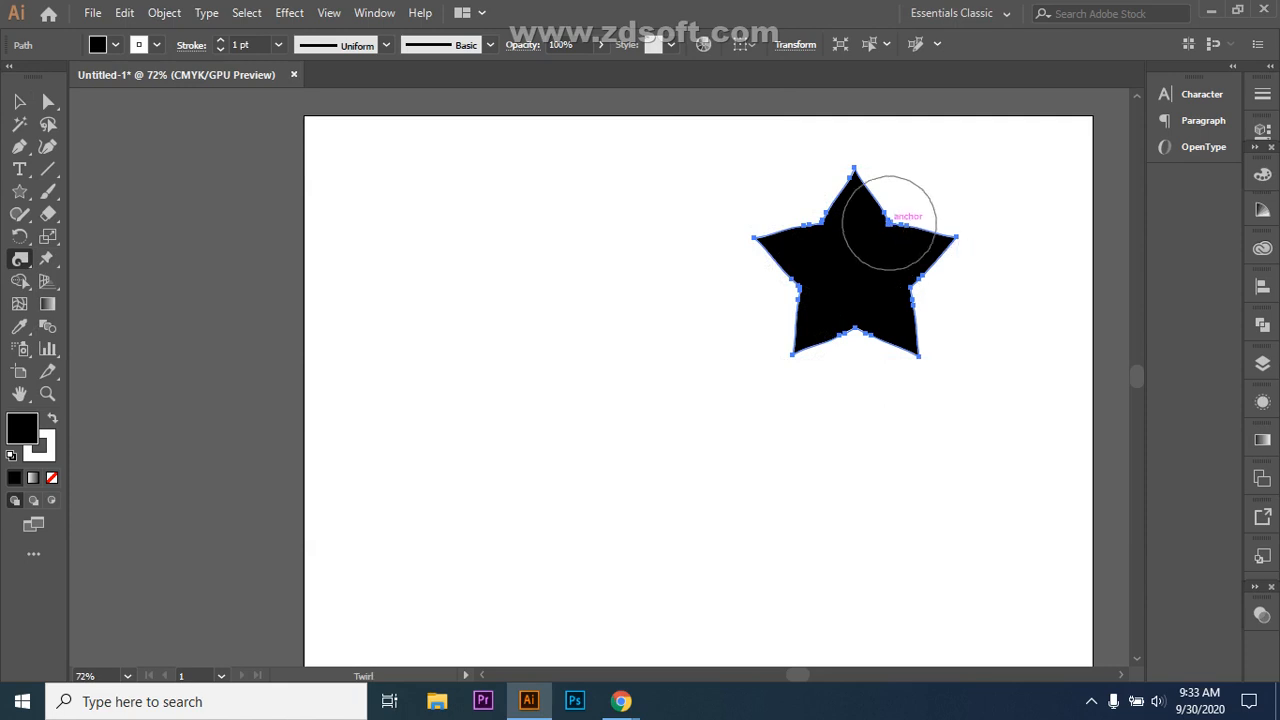
Step: Twirl the star's upper-right inner corner into a spiral, then reselect the star
{"action": "left_click_drag", "start_coordinate": [889, 222], "coordinate": [889, 222]}
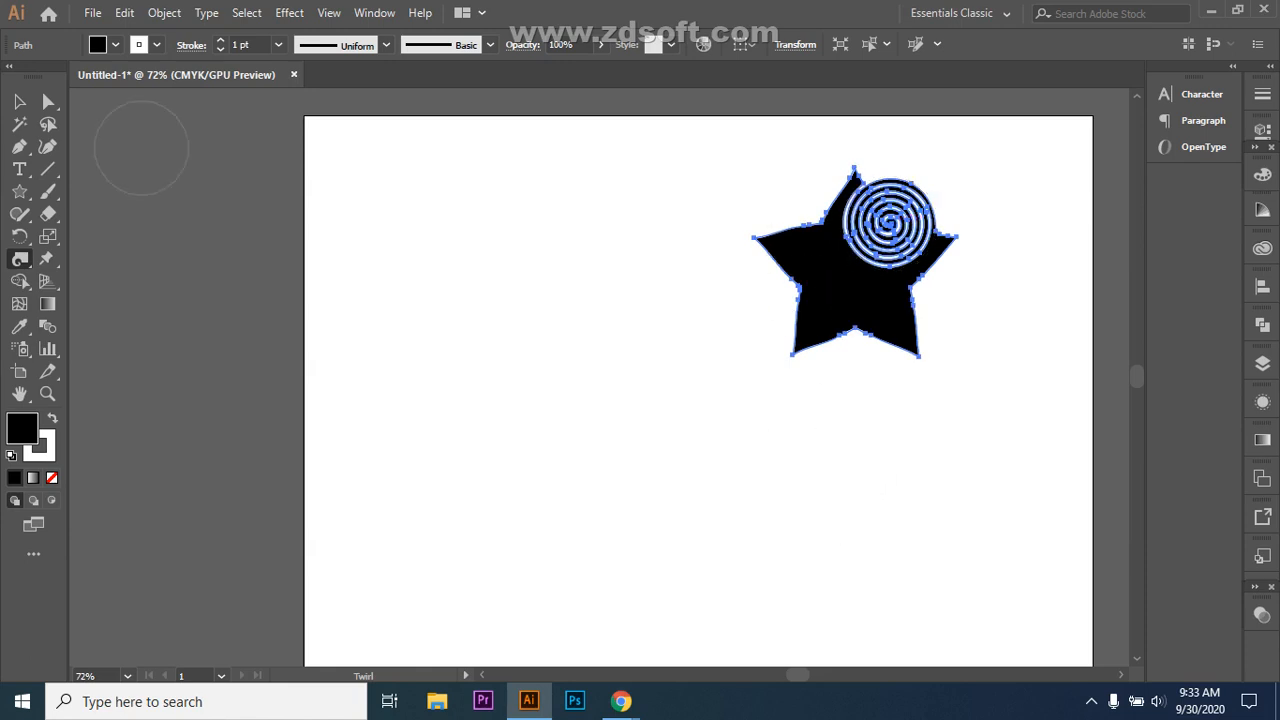
{"action": "key", "text": "v"}
{"action": "key", "text": "ctrl+shift+a"}
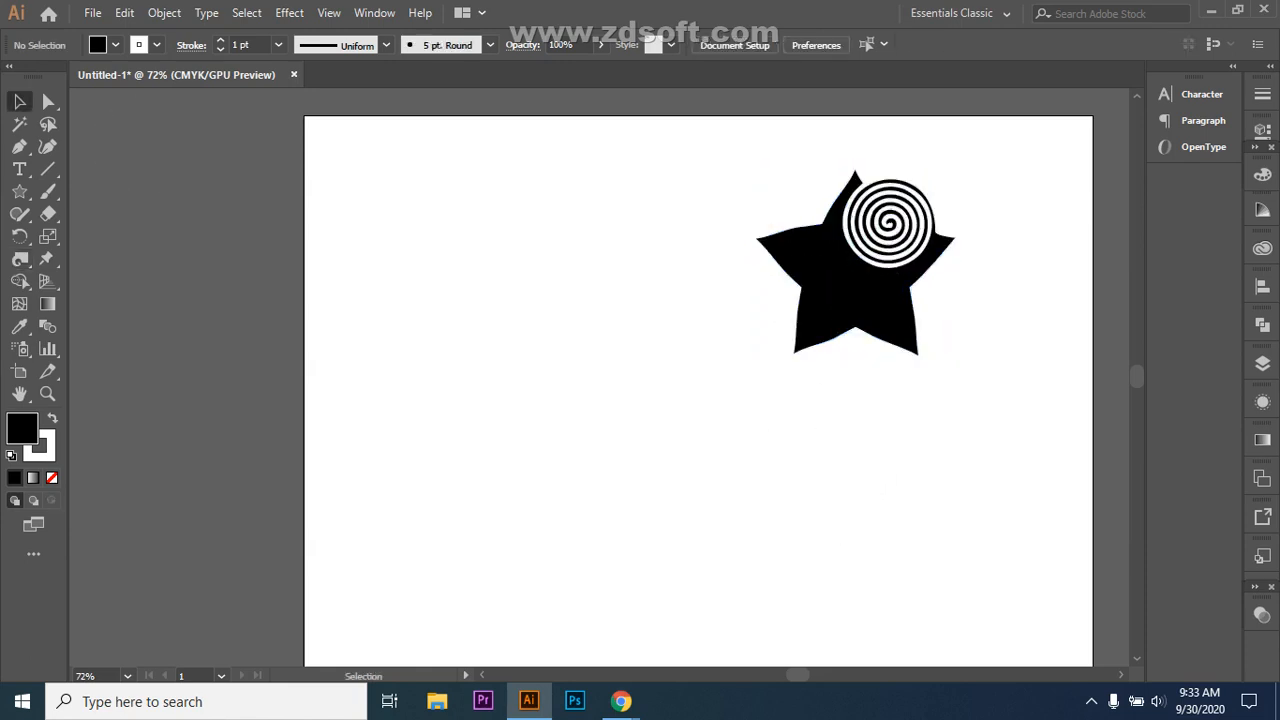
{"action": "left_click", "coordinate": [798, 340]}
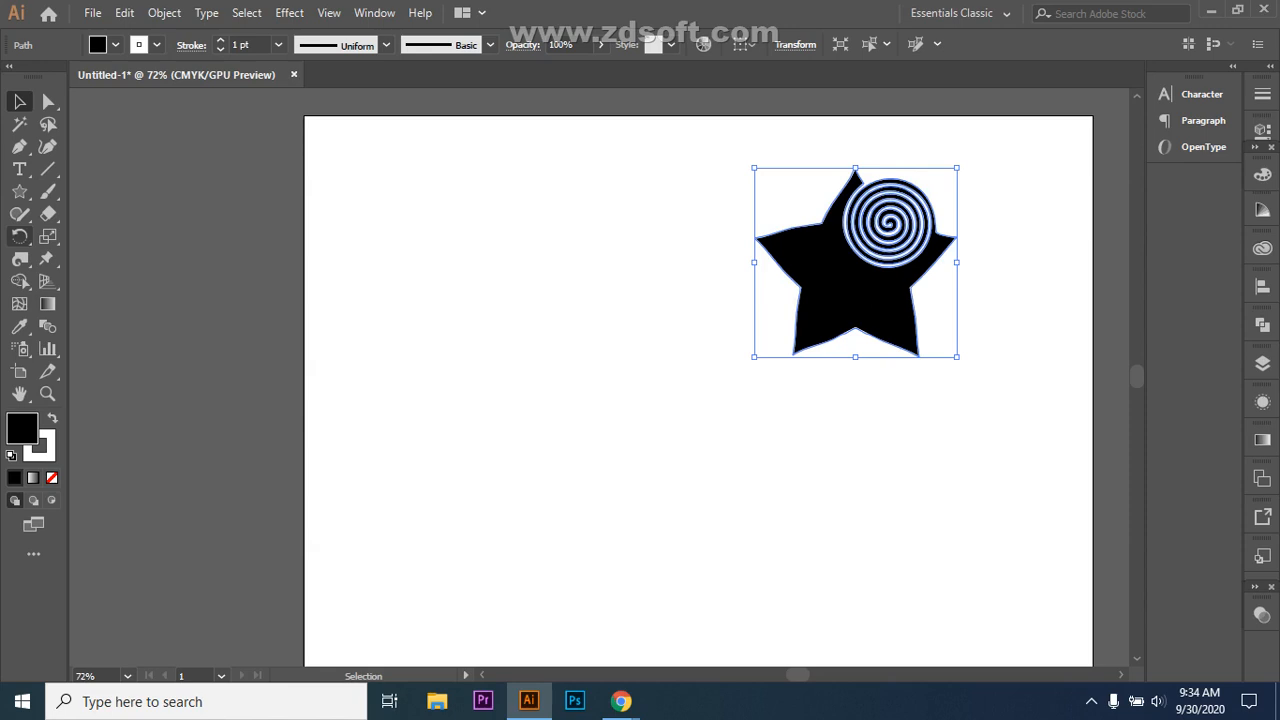
{"action": "left_click_drag", "start_coordinate": [19, 258], "coordinate": [100, 303]}
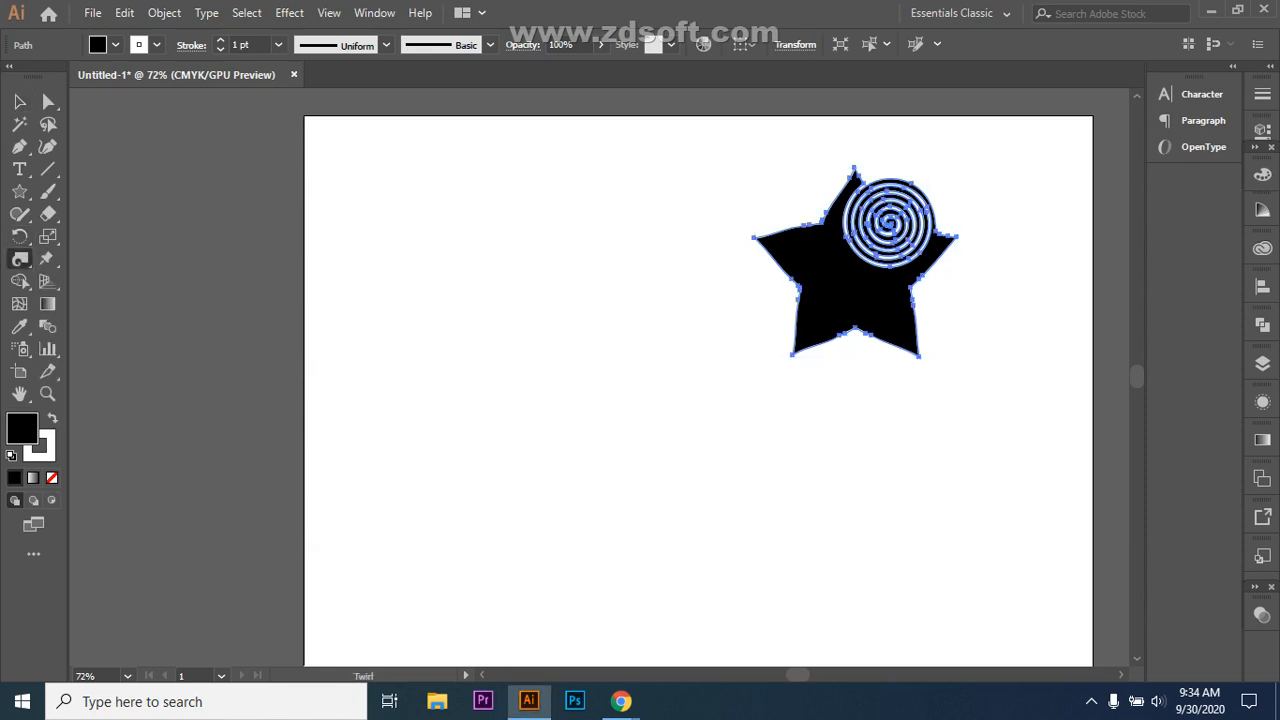
Step: Twirl the star's lower-left arm tip into a spiral, undoing unwanted attempts
{"action": "left_click_drag", "start_coordinate": [793, 355], "coordinate": [832, 290]}
{"action": "left_click_drag", "start_coordinate": [781, 240], "coordinate": [766, 229]}
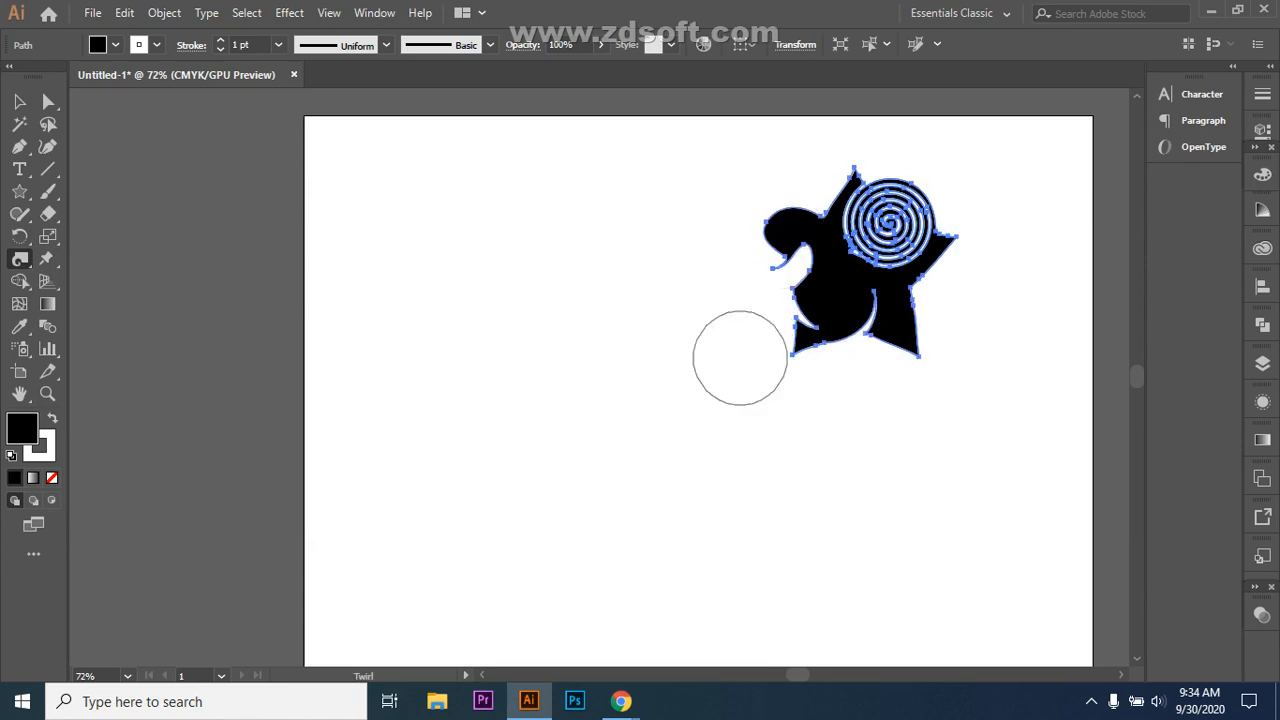
{"action": "key", "text": "ctrl+z"}
{"action": "key", "text": "ctrl+z"}
{"action": "key", "text": "ctrl+shift+z"}
{"action": "key", "text": "ctrl+z"}
{"action": "left_click_drag", "start_coordinate": [742, 358], "coordinate": [806, 340]}
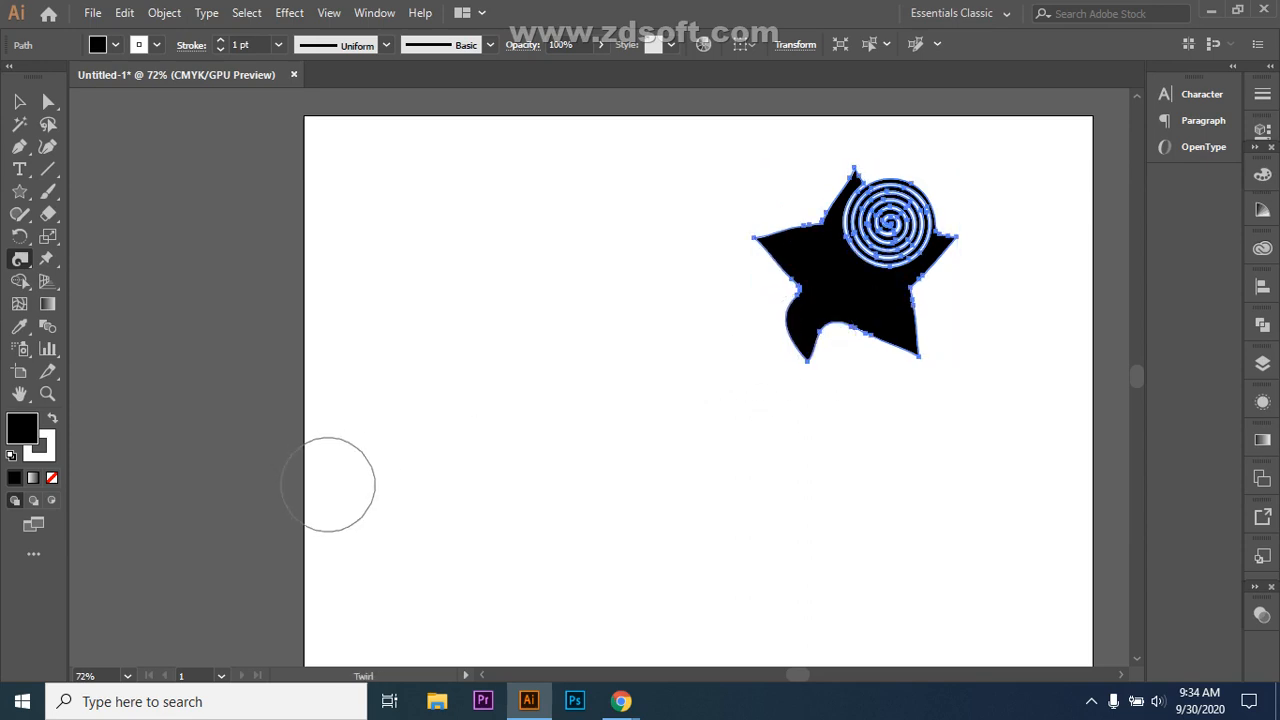
{"action": "key", "text": "ctrl+z"}
{"action": "left_click_drag", "start_coordinate": [797, 357], "coordinate": [792, 354]}
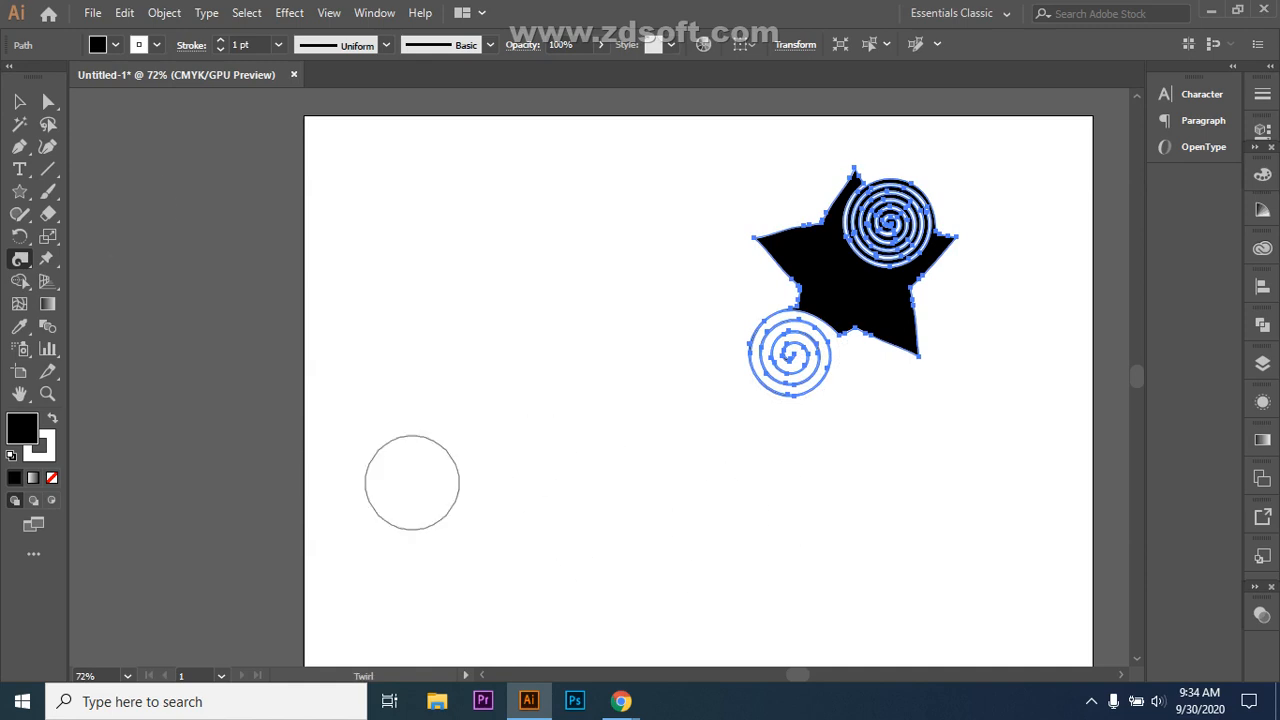
Step: Draw a closed three-point triangle left of the star with the Pen tool
{"action": "key", "text": "p"}
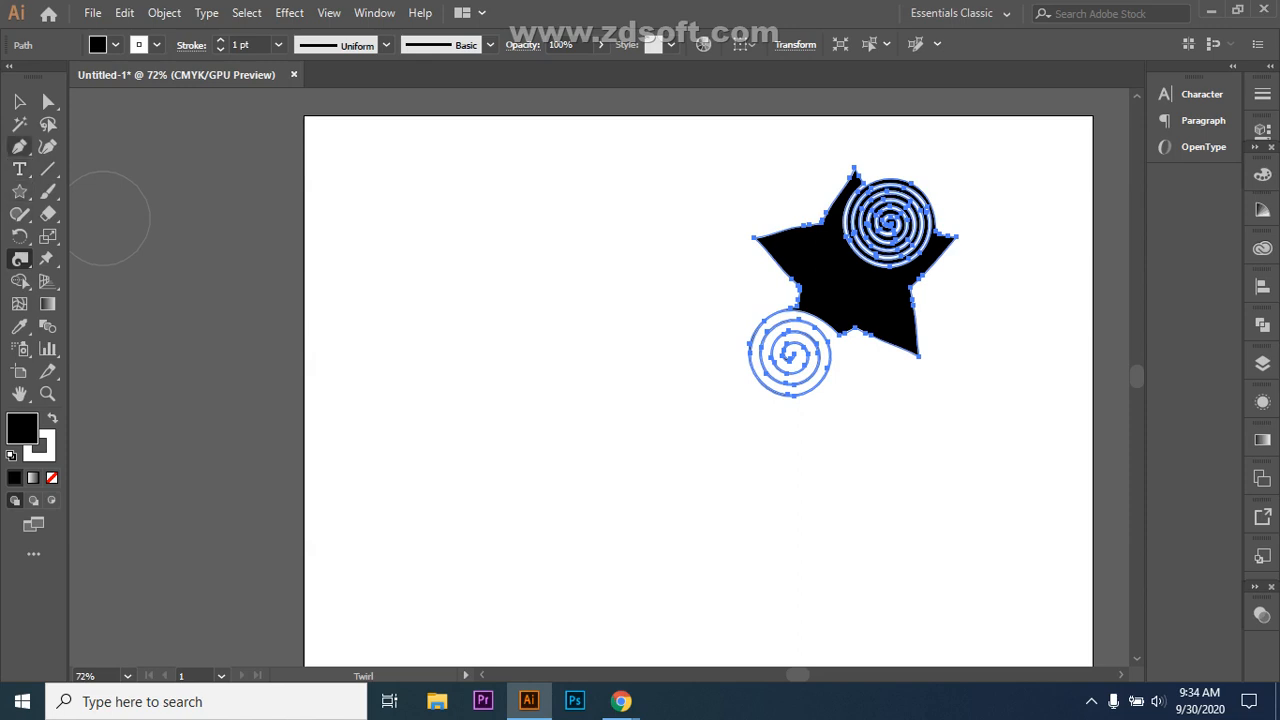
{"action": "left_click", "coordinate": [410, 406]}
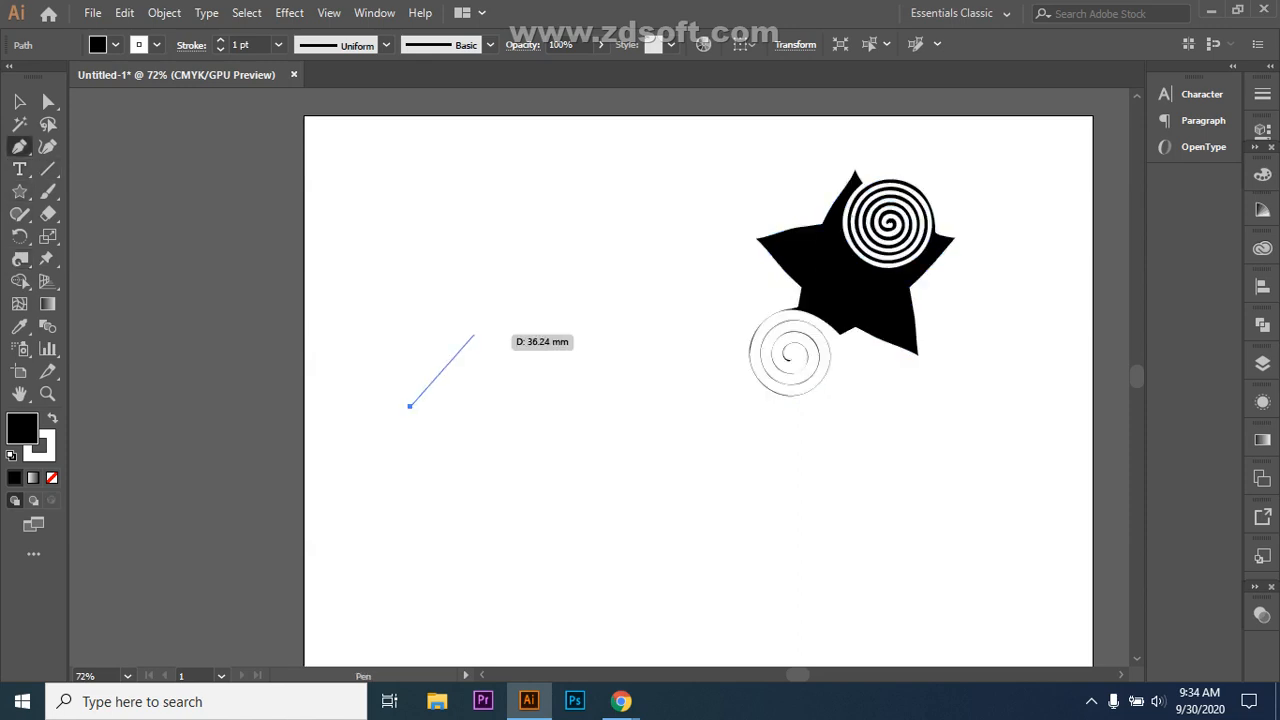
{"action": "left_click", "coordinate": [480, 345]}
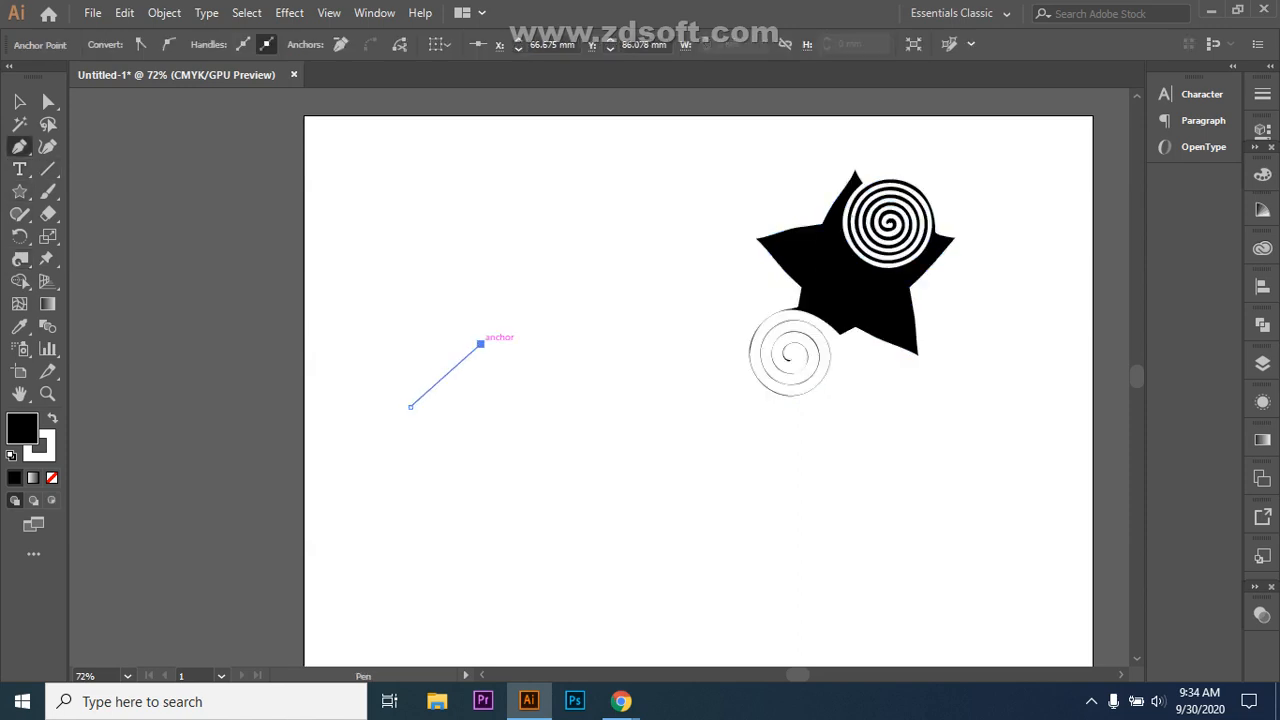
{"action": "left_click", "coordinate": [475, 426]}
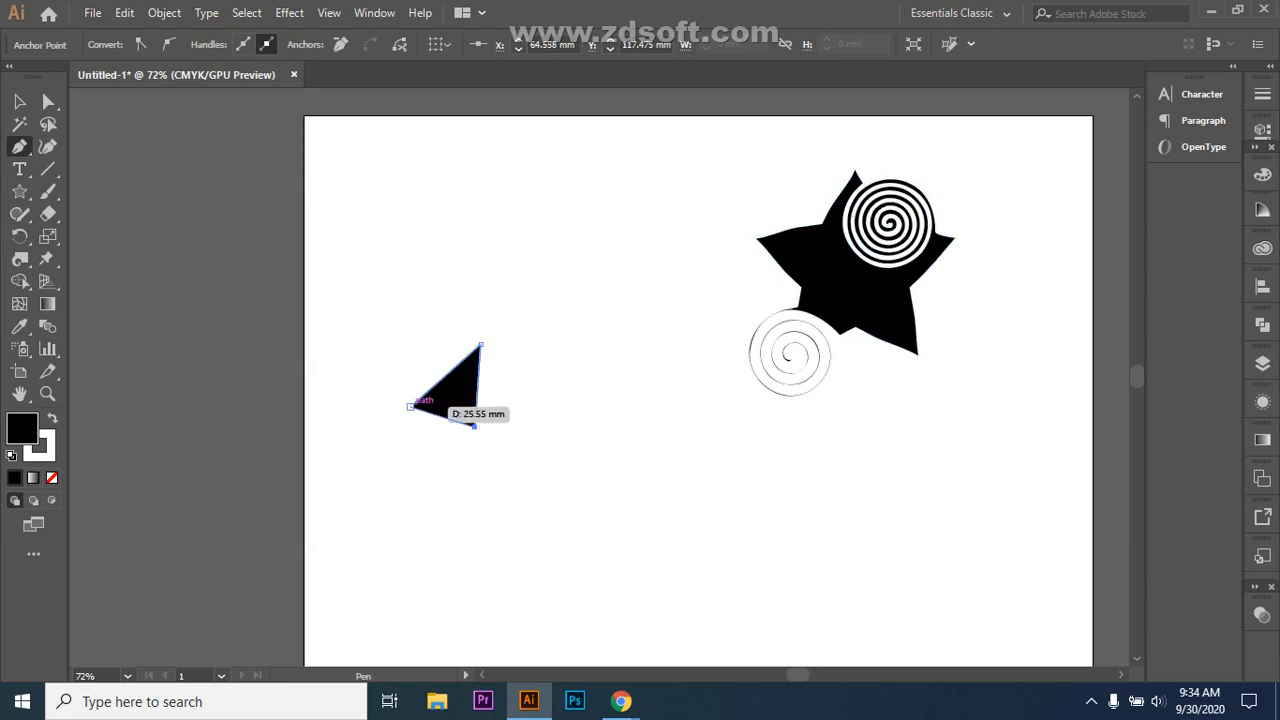
{"action": "left_click", "coordinate": [410, 406]}
Step: Twirl the triangle's top corner into a spiral and deselect everything
{"action": "left_click", "coordinate": [20, 259]}
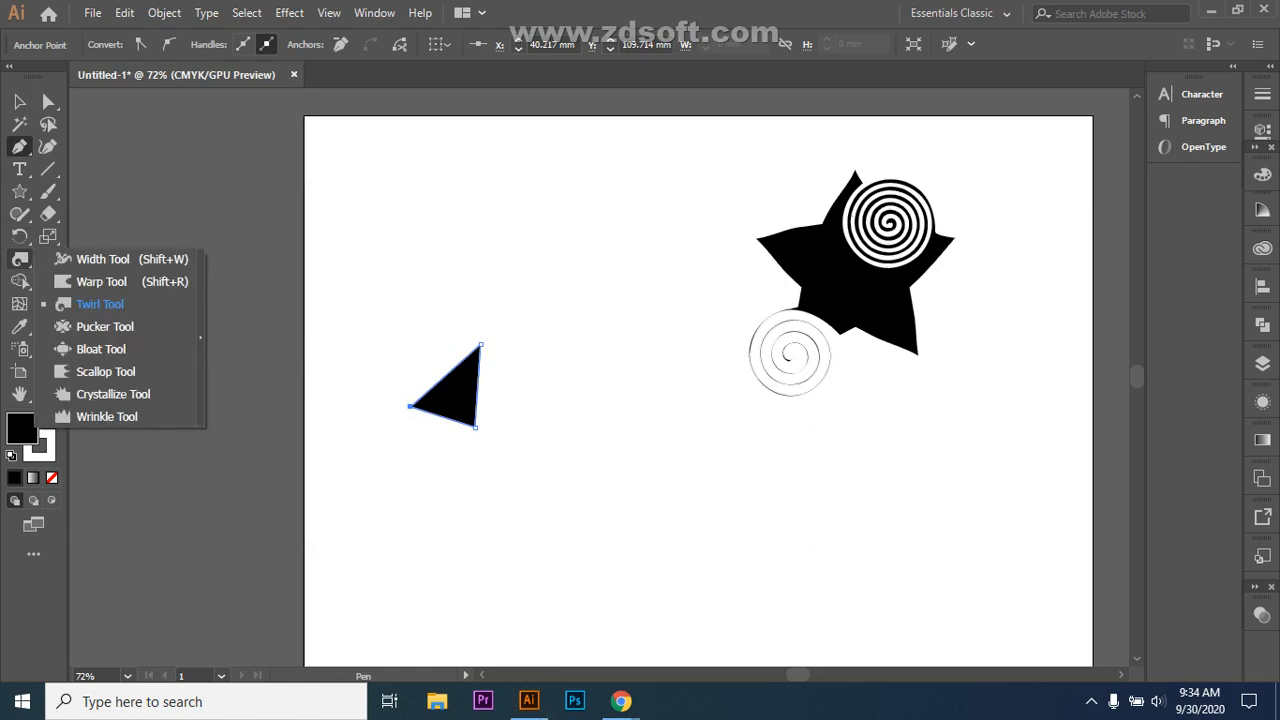
{"action": "left_click", "coordinate": [99, 304]}
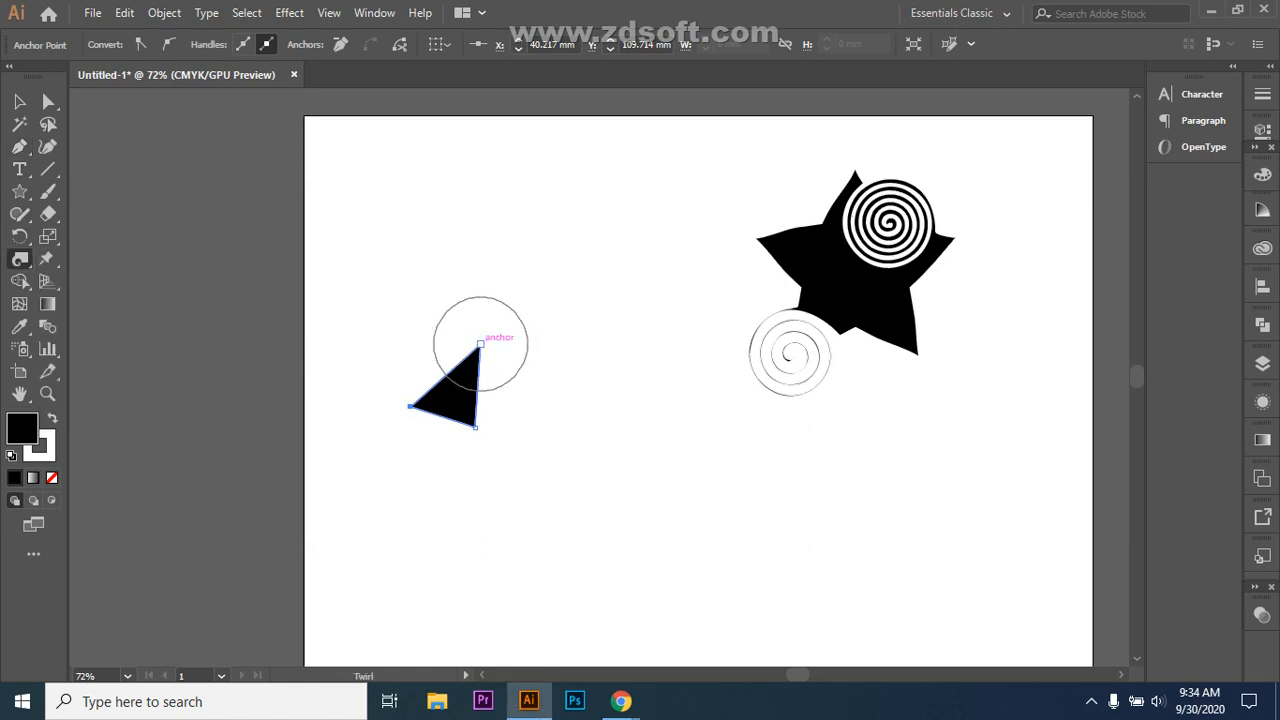
{"action": "left_click_drag", "start_coordinate": [480, 343], "coordinate": [484, 345]}
{"action": "key", "text": "v"}
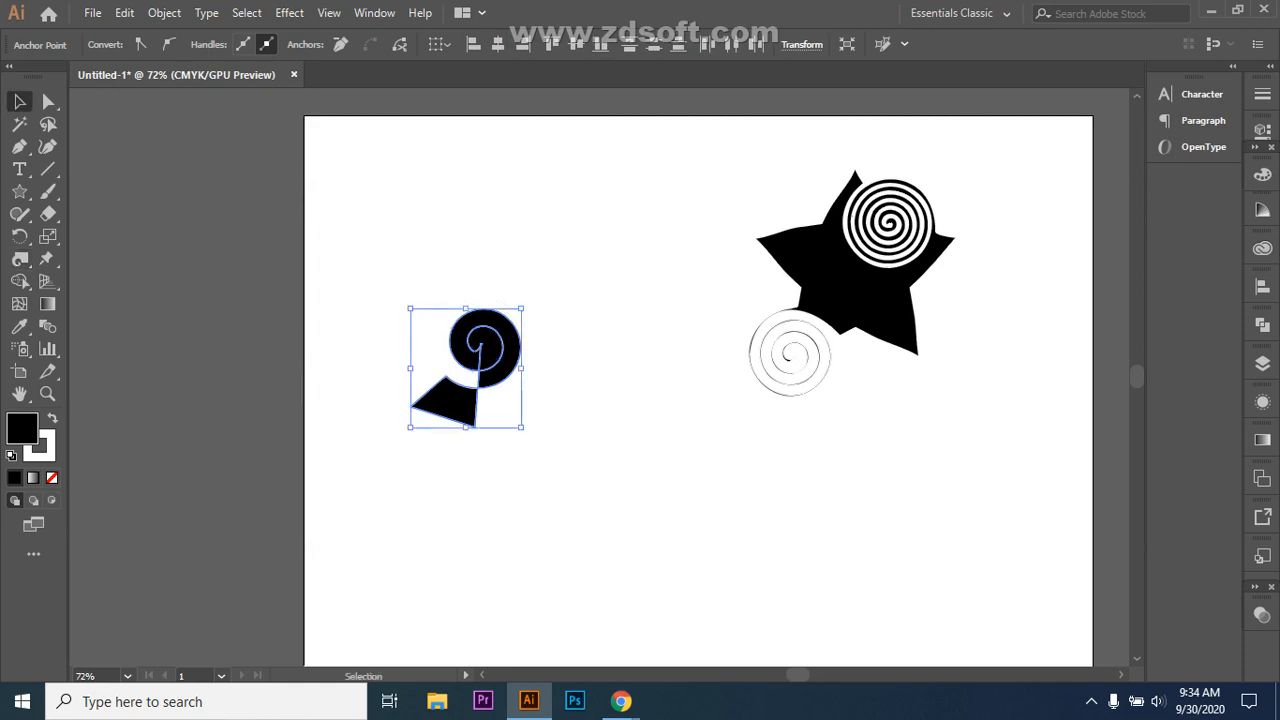
{"action": "key", "text": "ctrl+shift+a"}
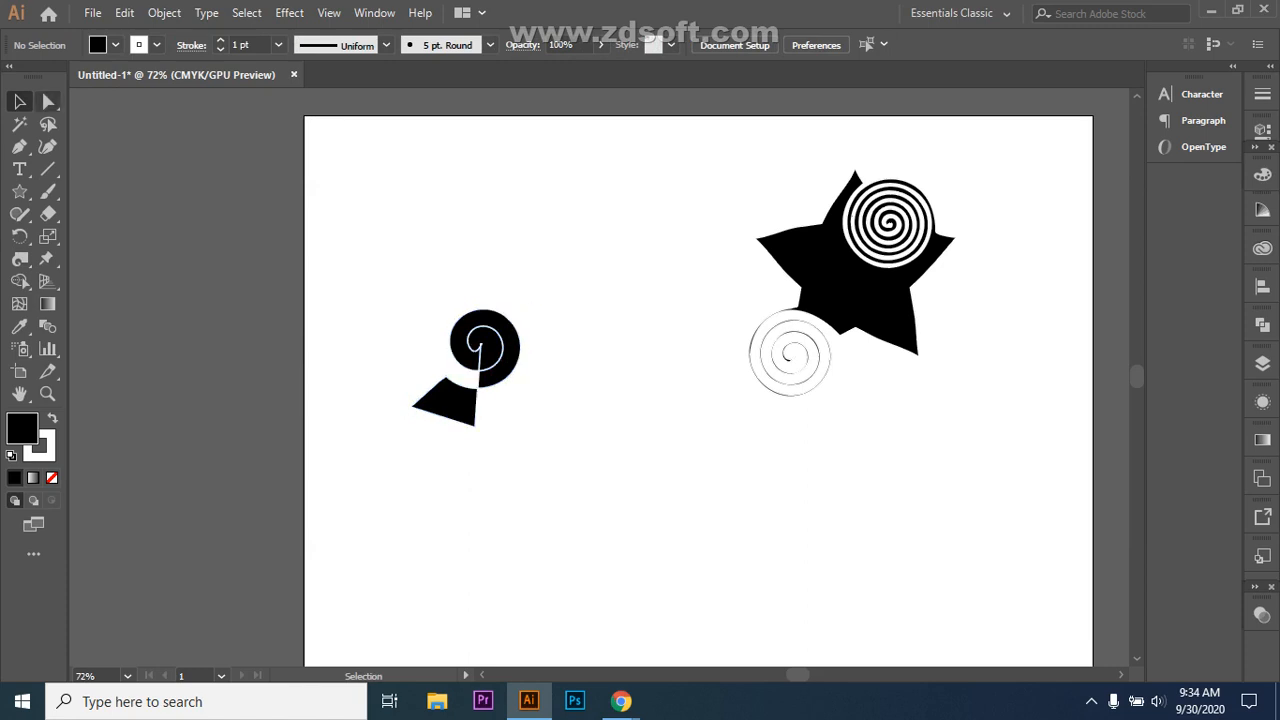
Step: Round the twirled triangle's lower corners to a 3.22 mm radius using Direct Selection
{"action": "left_click_drag", "start_coordinate": [412, 404], "coordinate": [552, 406]}
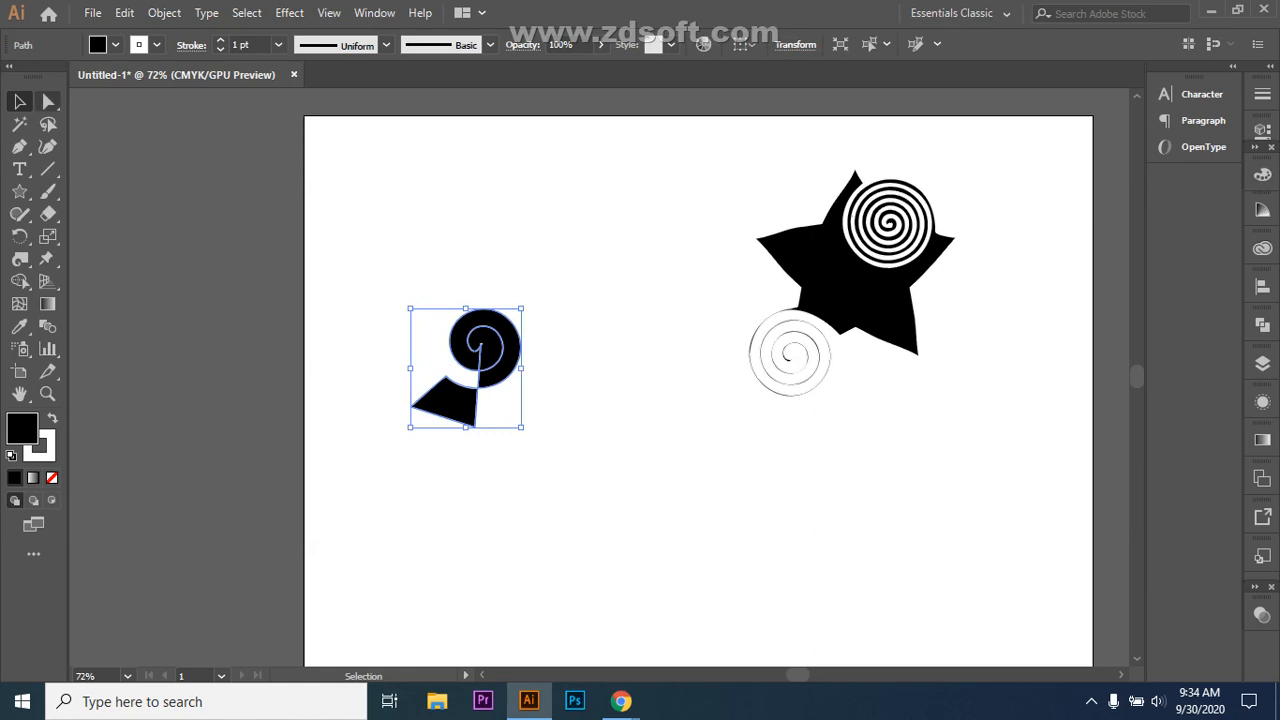
{"action": "left_click_drag", "start_coordinate": [48, 101], "coordinate": [120, 103]}
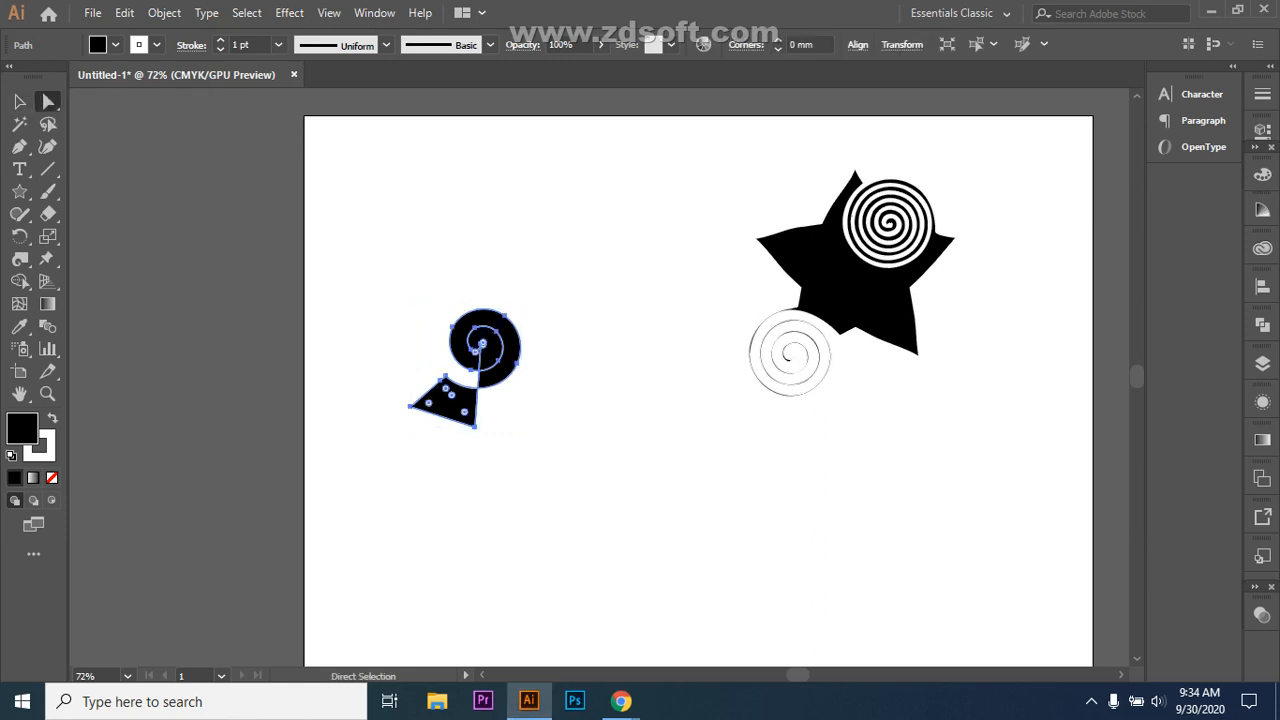
{"action": "left_click_drag", "start_coordinate": [464, 412], "coordinate": [462, 410]}
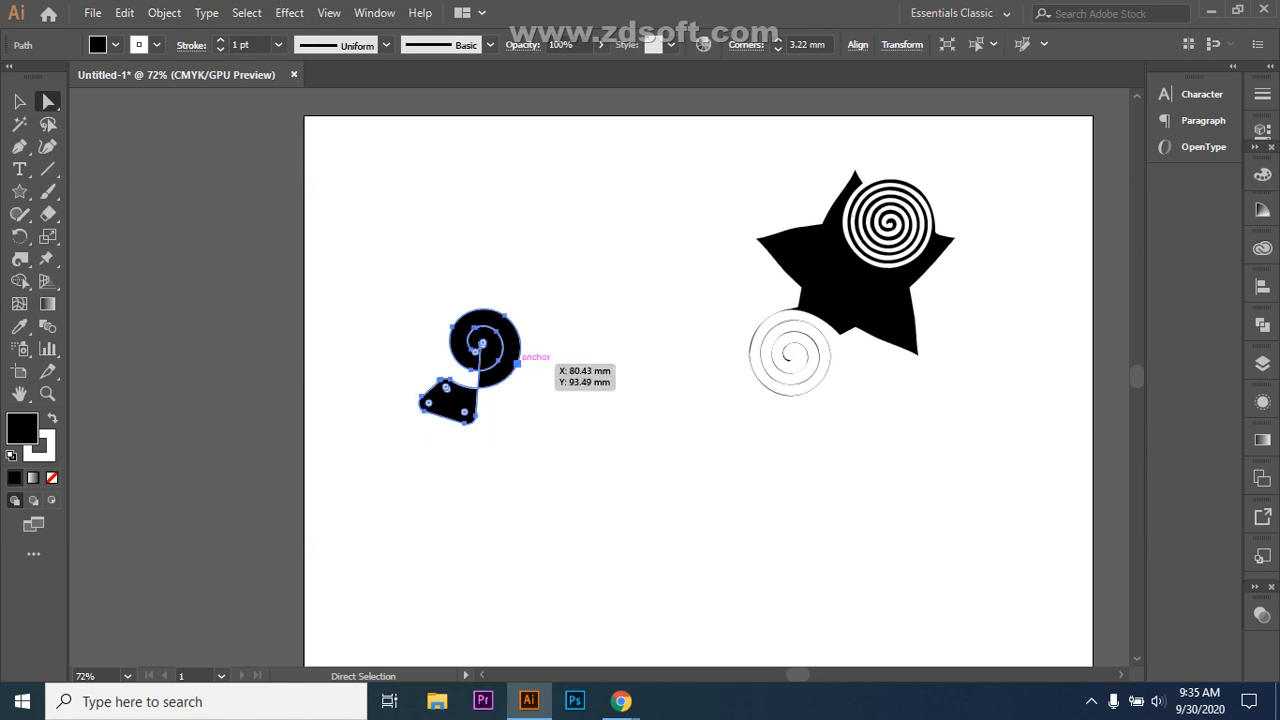
{"action": "left_click", "coordinate": [516, 362]}
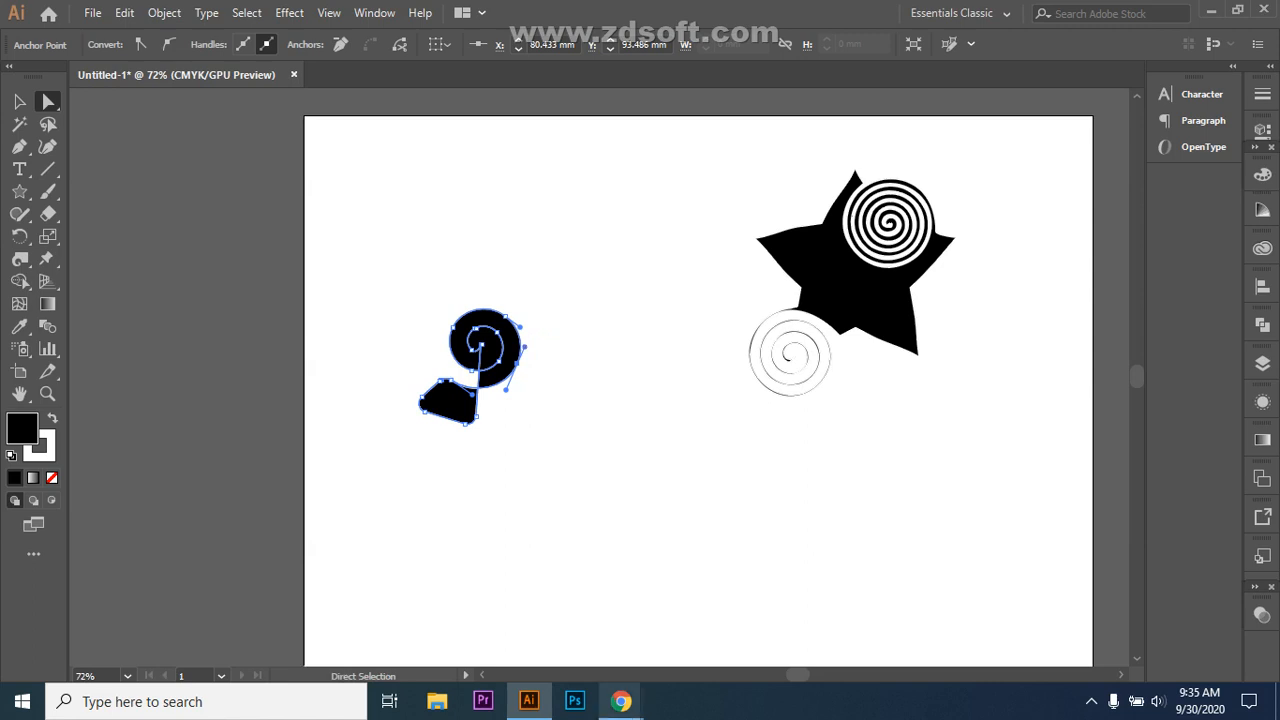
Step: Mute a speaking participant in the Google Meet window
{"action": "mouse_move", "coordinate": [621, 701]}
{"action": "left_click", "coordinate": [515, 620]}
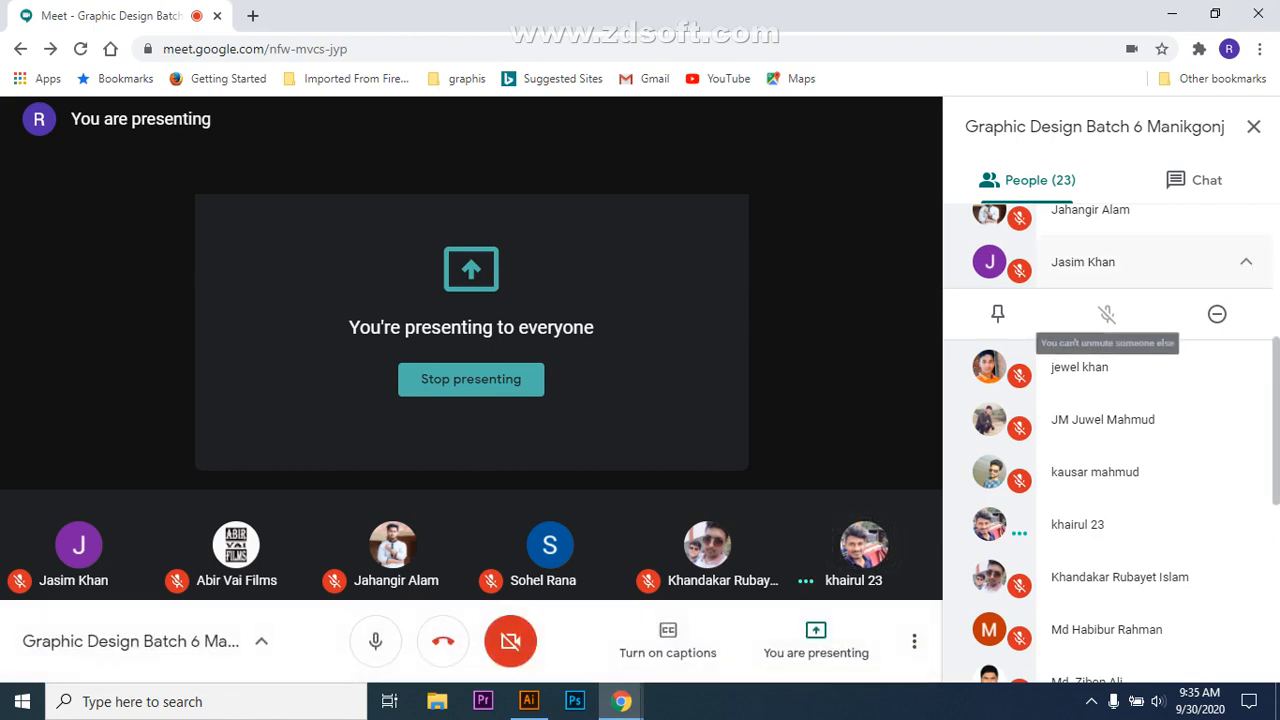
{"action": "left_click", "coordinate": [1245, 261]}
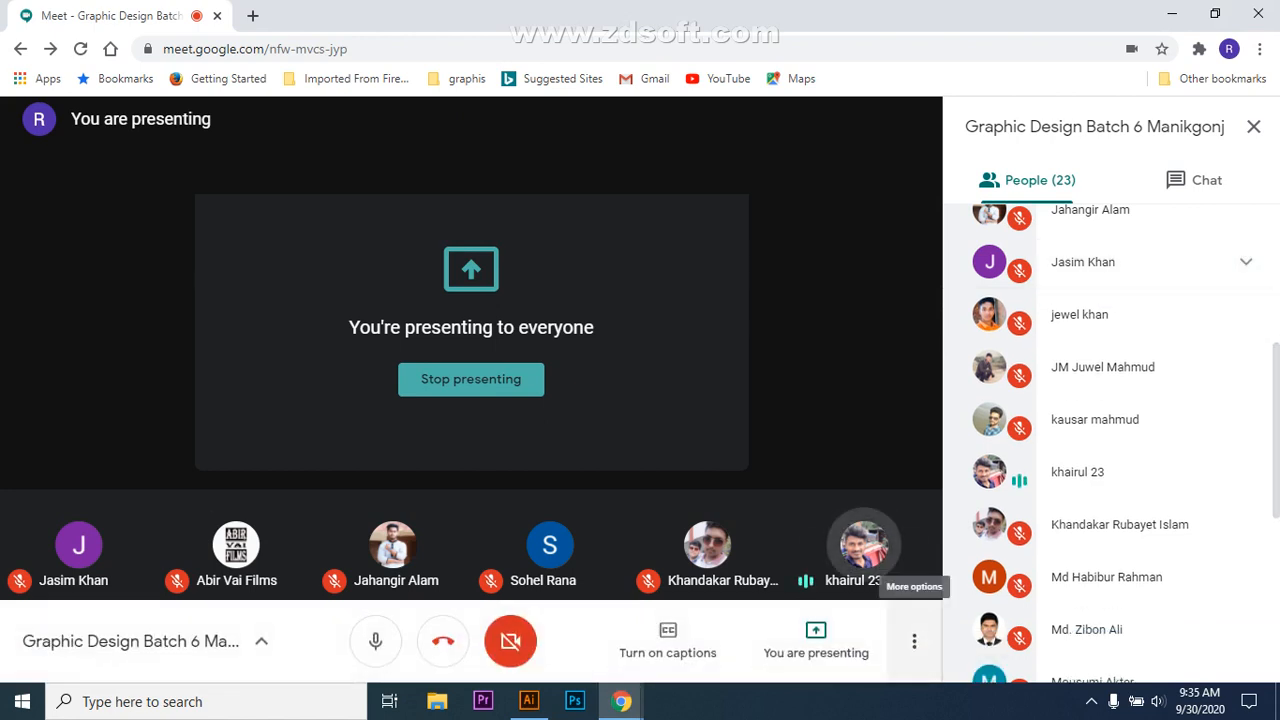
{"action": "mouse_move", "coordinate": [864, 545]}
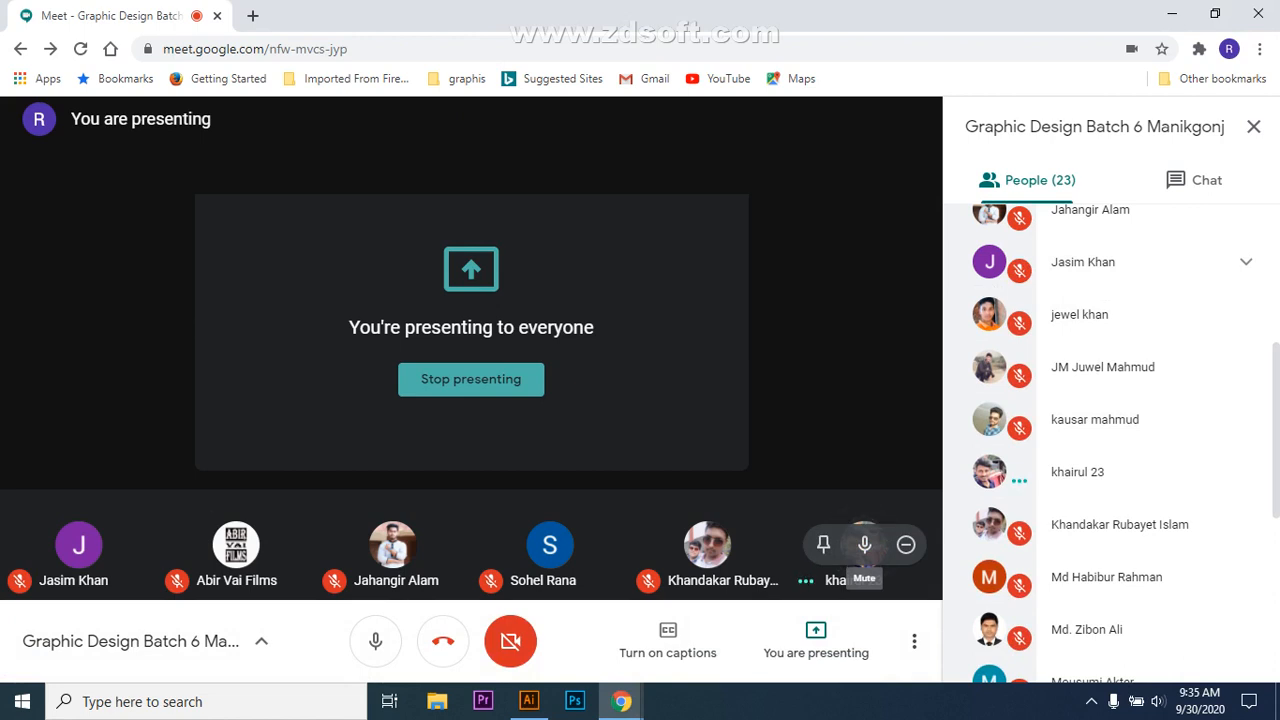
{"action": "left_click", "coordinate": [864, 545]}
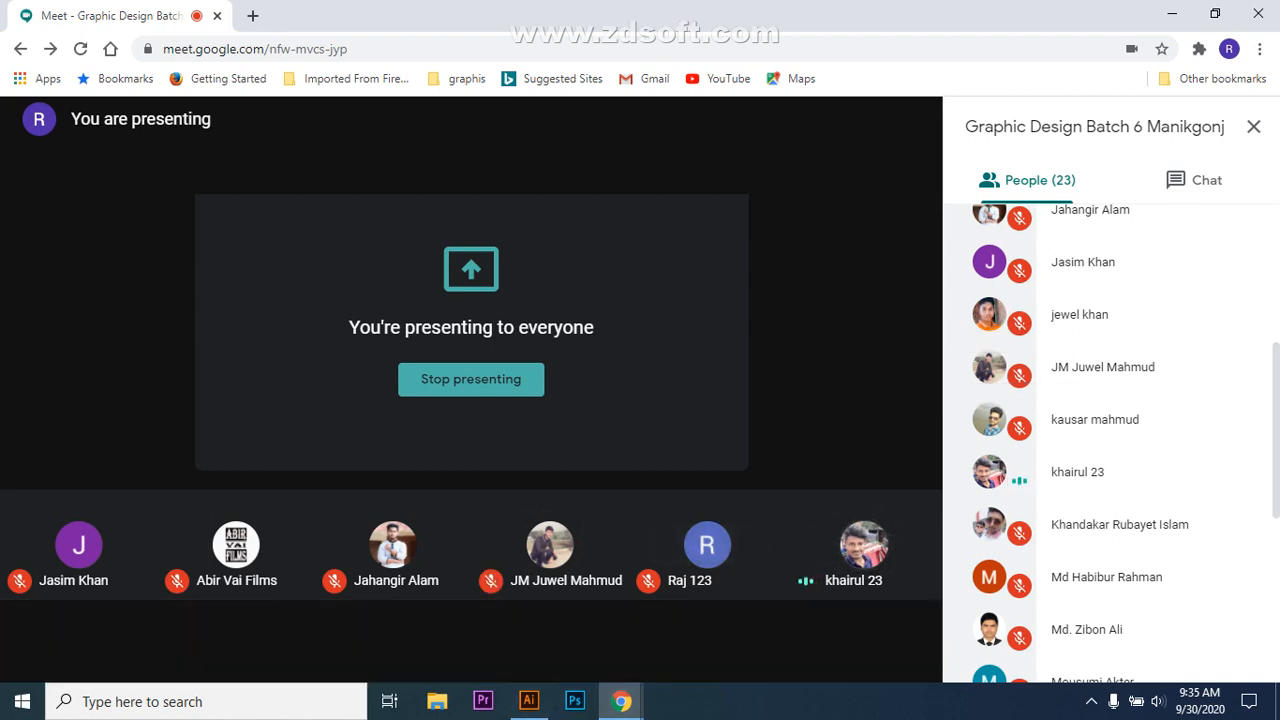
Step: Admit the person asking to join and return to Illustrator
{"action": "mouse_move", "coordinate": [529, 701]}
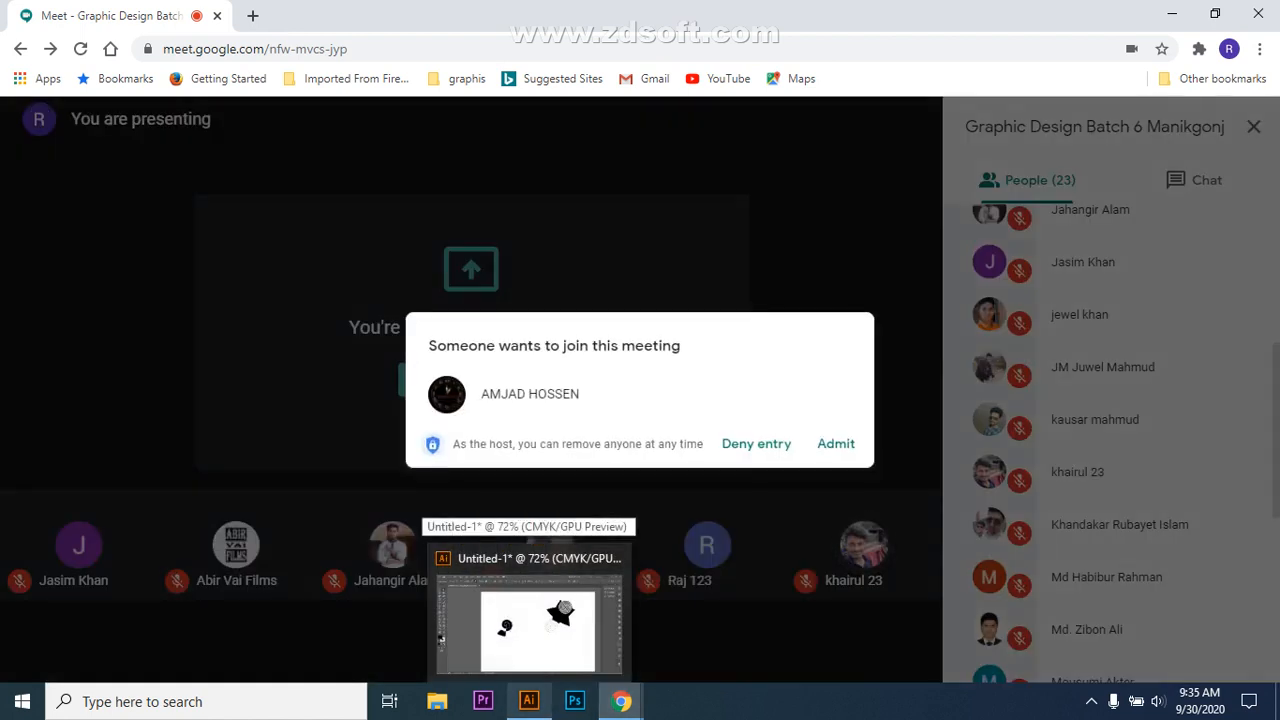
{"action": "left_click", "coordinate": [836, 443]}
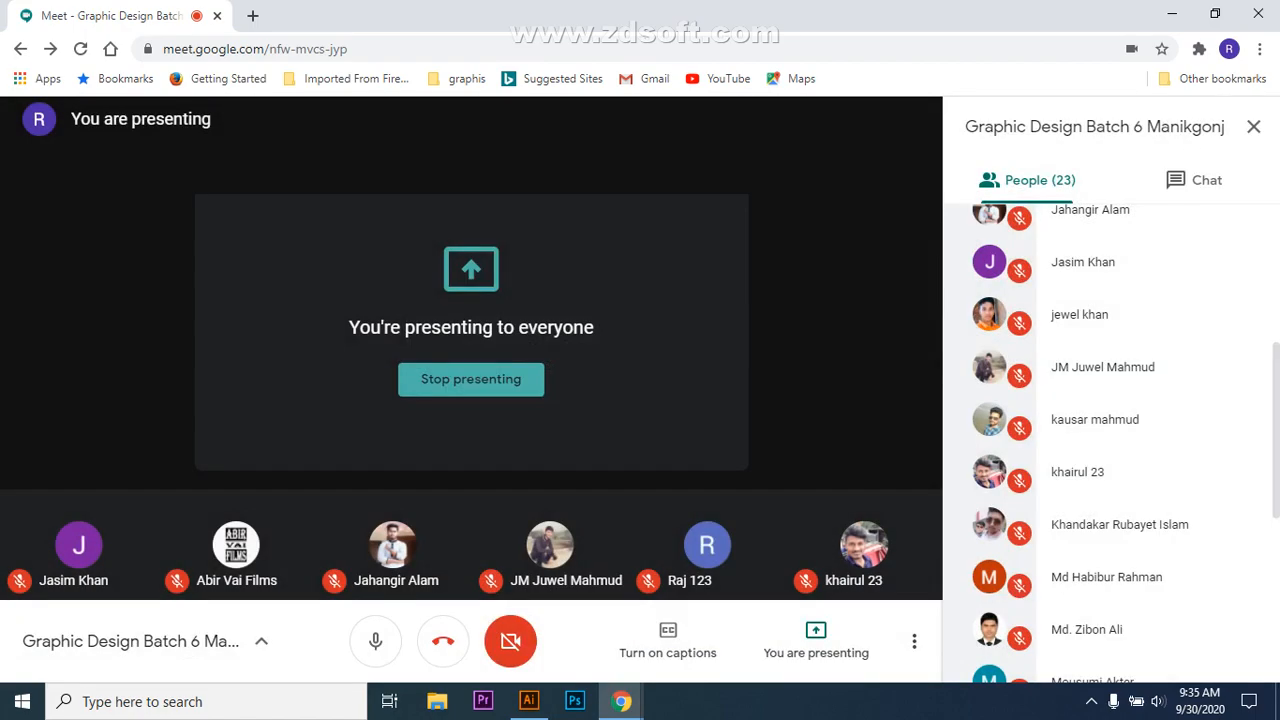
{"action": "key", "text": "alt+Tab"}
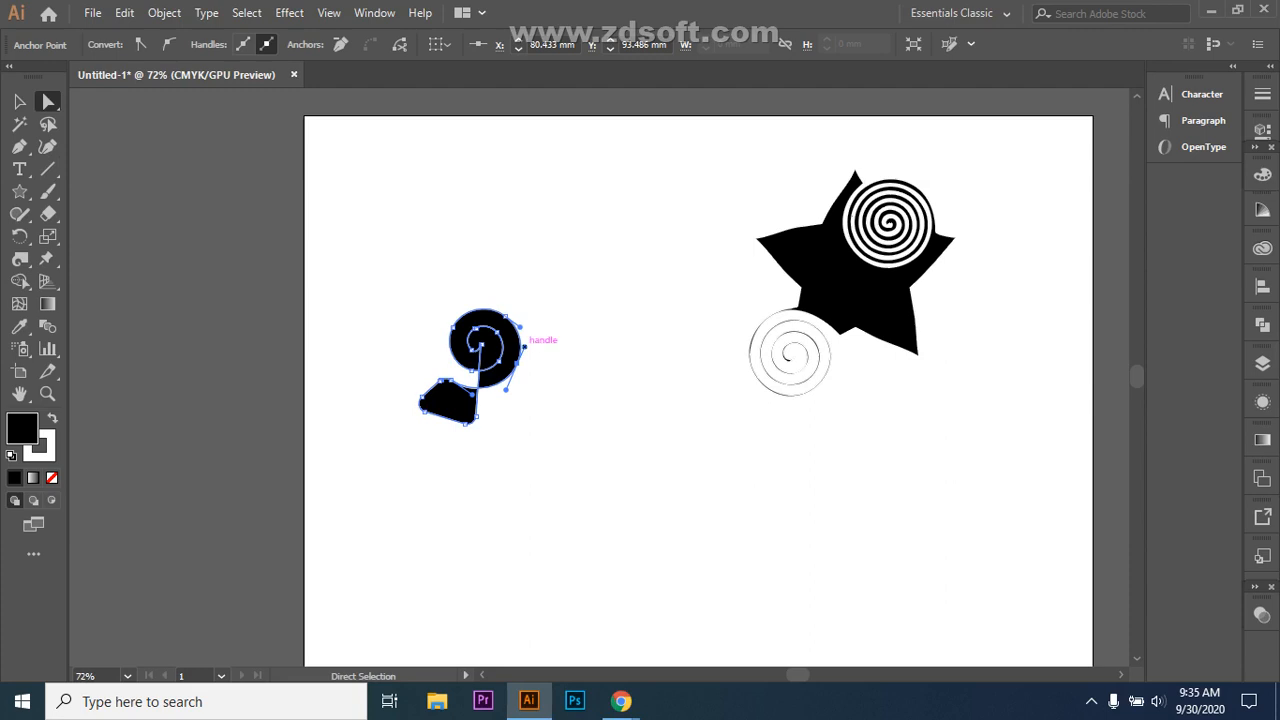
Step: Reshape the spiral's outer and lower curves, then deselect everything
{"action": "mouse_move", "coordinate": [524, 346]}
{"action": "left_mouse_down"}
{"action": "mouse_move", "coordinate": [515, 385]}
{"action": "mouse_move", "coordinate": [531, 336]}
{"action": "left_mouse_up"}
{"action": "left_click_drag", "start_coordinate": [505, 389], "coordinate": [500, 396]}
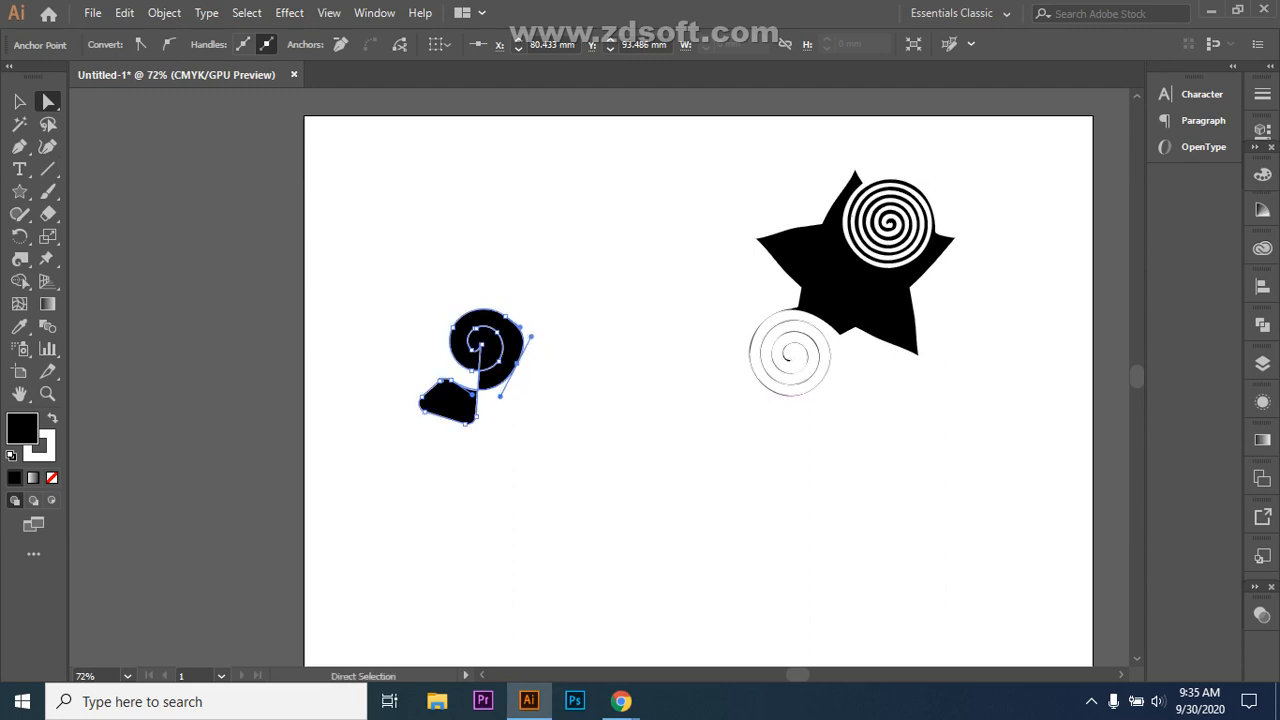
{"action": "key", "text": "v"}
{"action": "key", "text": "ctrl+shift+a"}
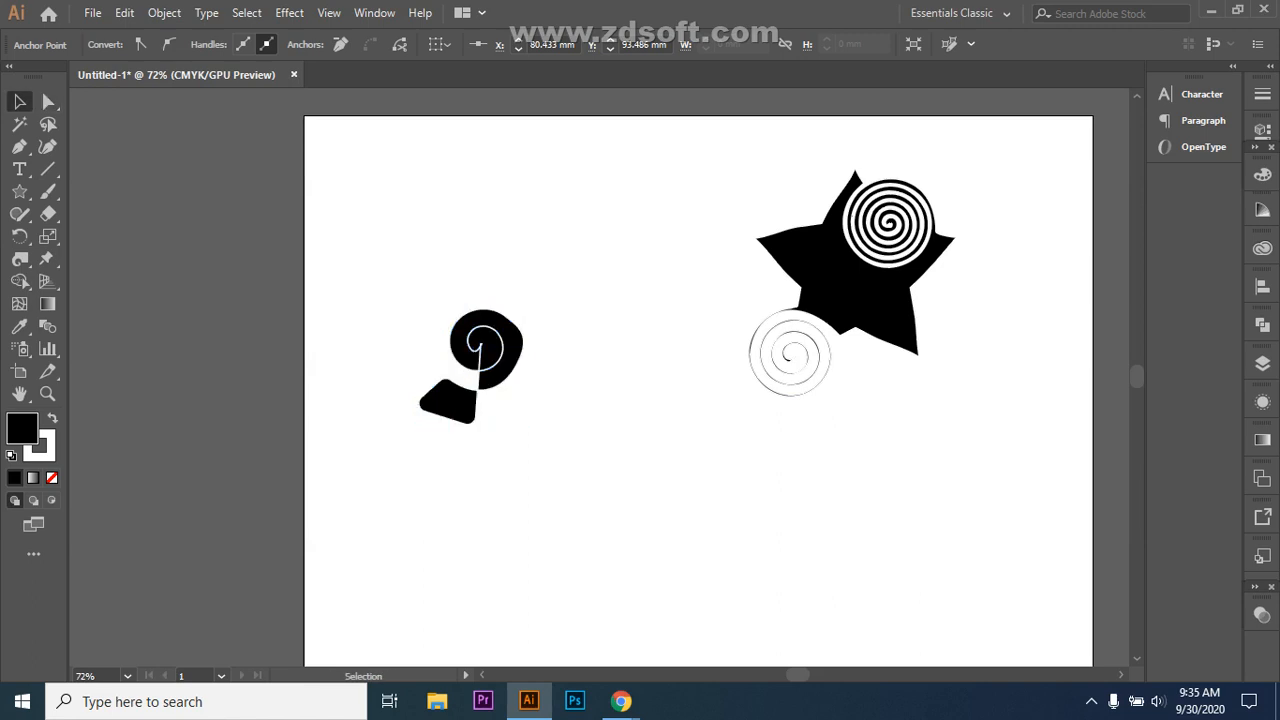
Step: Hide the bounding box and rotate the spiral-topped shape about 13 degrees
{"action": "left_click", "coordinate": [466, 410]}
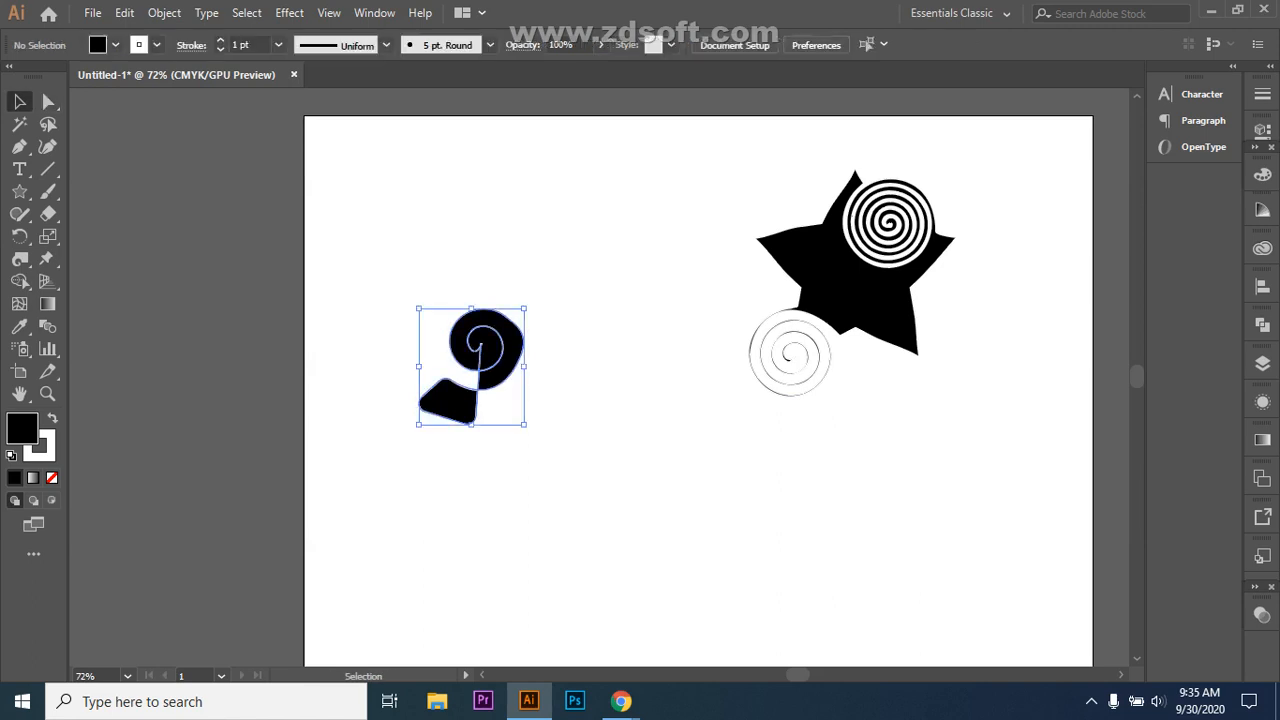
{"action": "key", "text": "ctrl+shift+b"}
{"action": "key", "text": "ctrl+shift+b"}
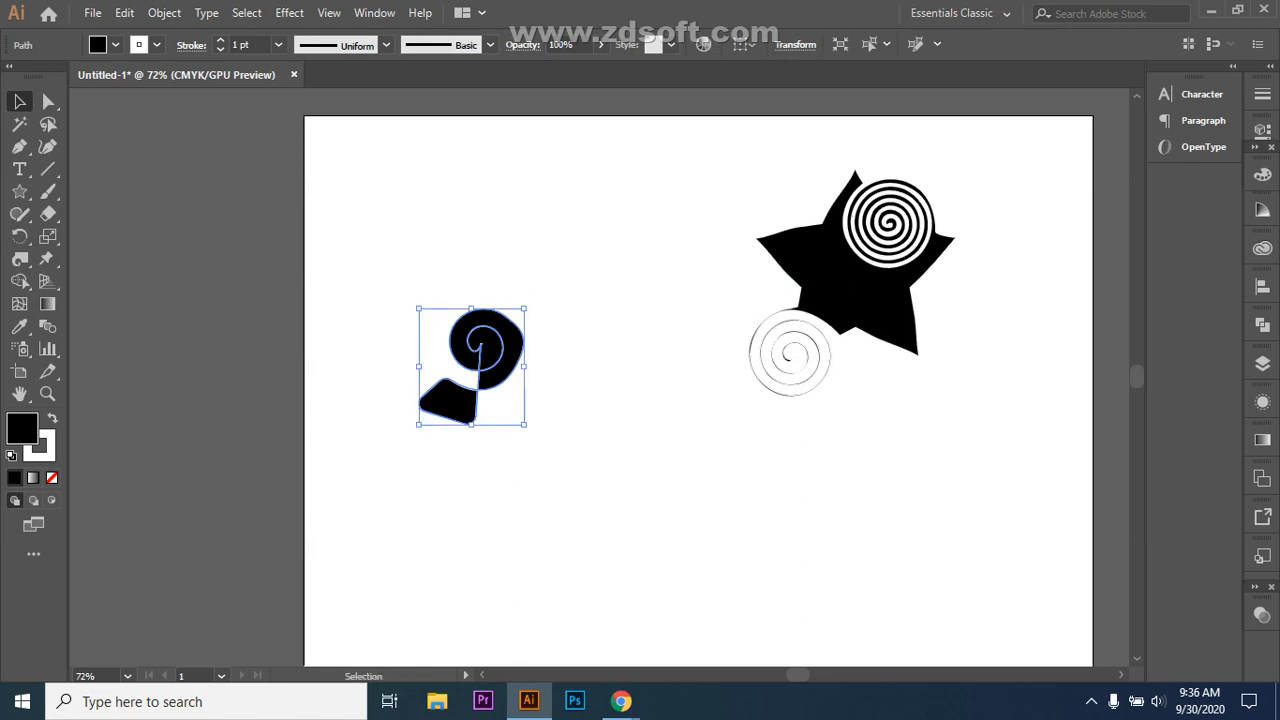
{"action": "mouse_move", "coordinate": [530, 305]}
{"action": "left_mouse_down"}
{"action": "mouse_move", "coordinate": [556, 294]}
{"action": "mouse_move", "coordinate": [541, 289]}
{"action": "left_mouse_up"}
{"action": "left_click", "coordinate": [575, 308]}
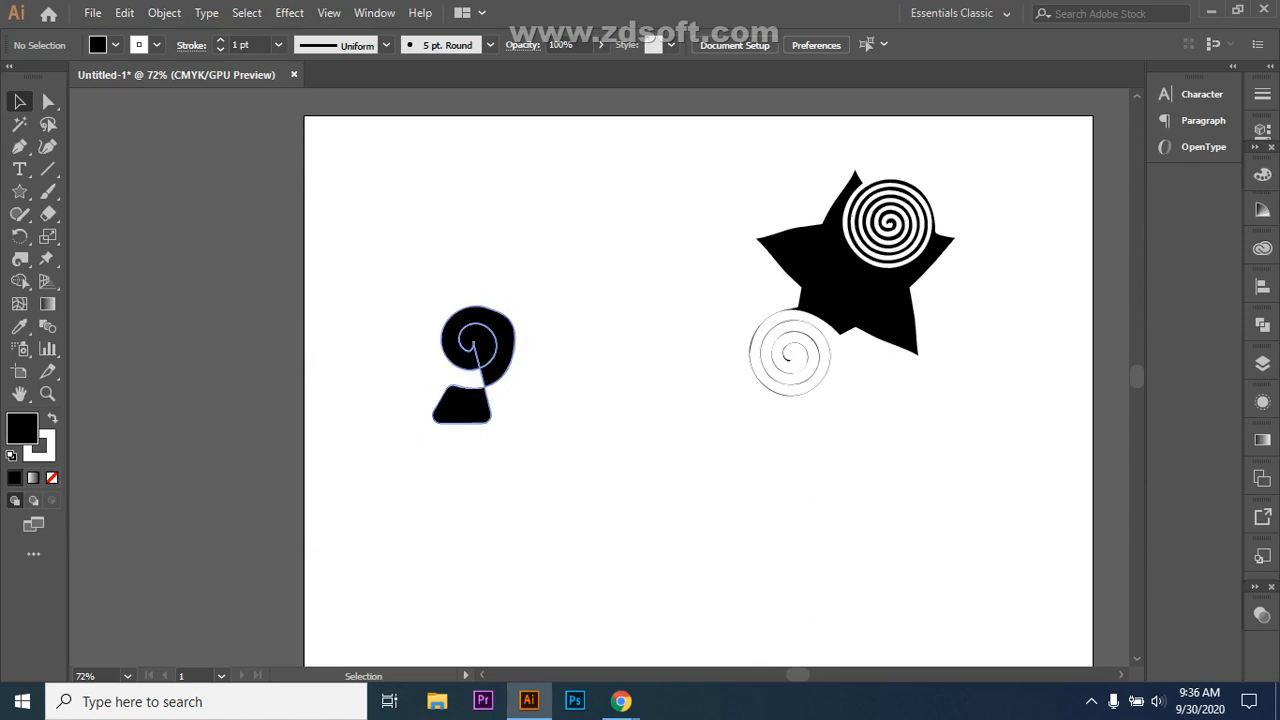
{"action": "left_click", "coordinate": [20, 258]}
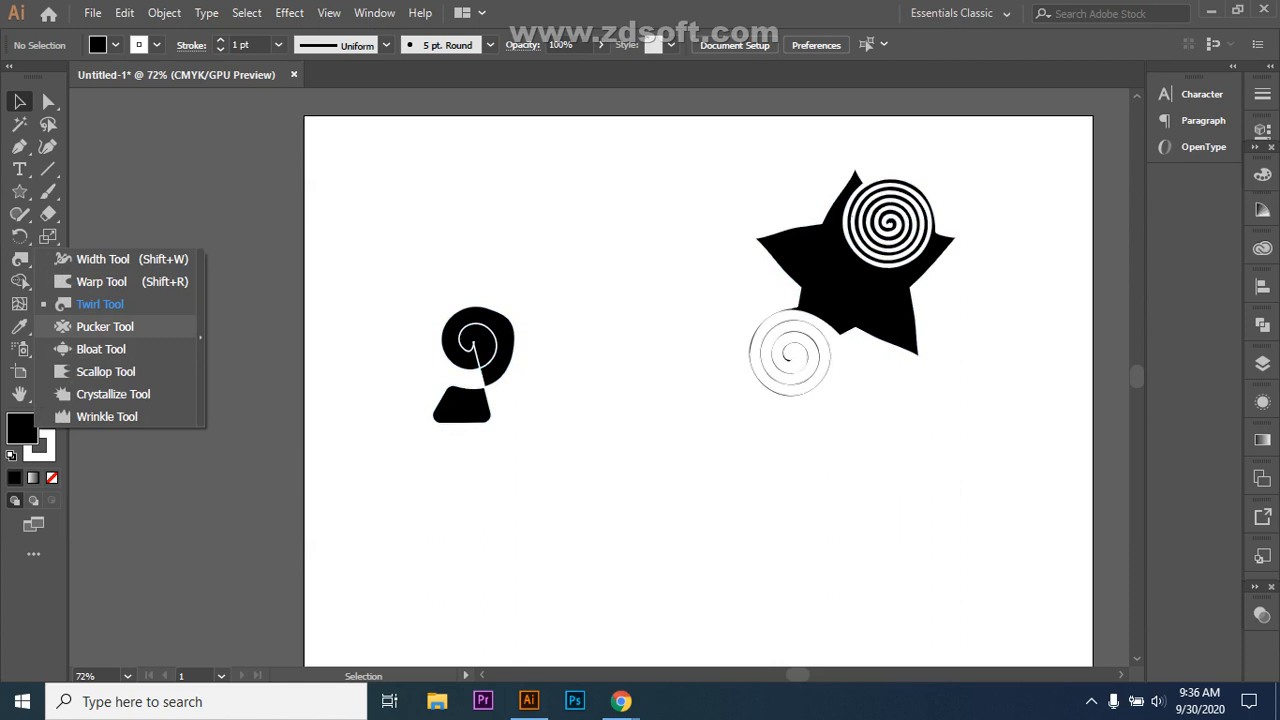
Step: Drag out a black five-point star with the Star tool just below the artboard centre
{"action": "left_click", "coordinate": [19, 191]}
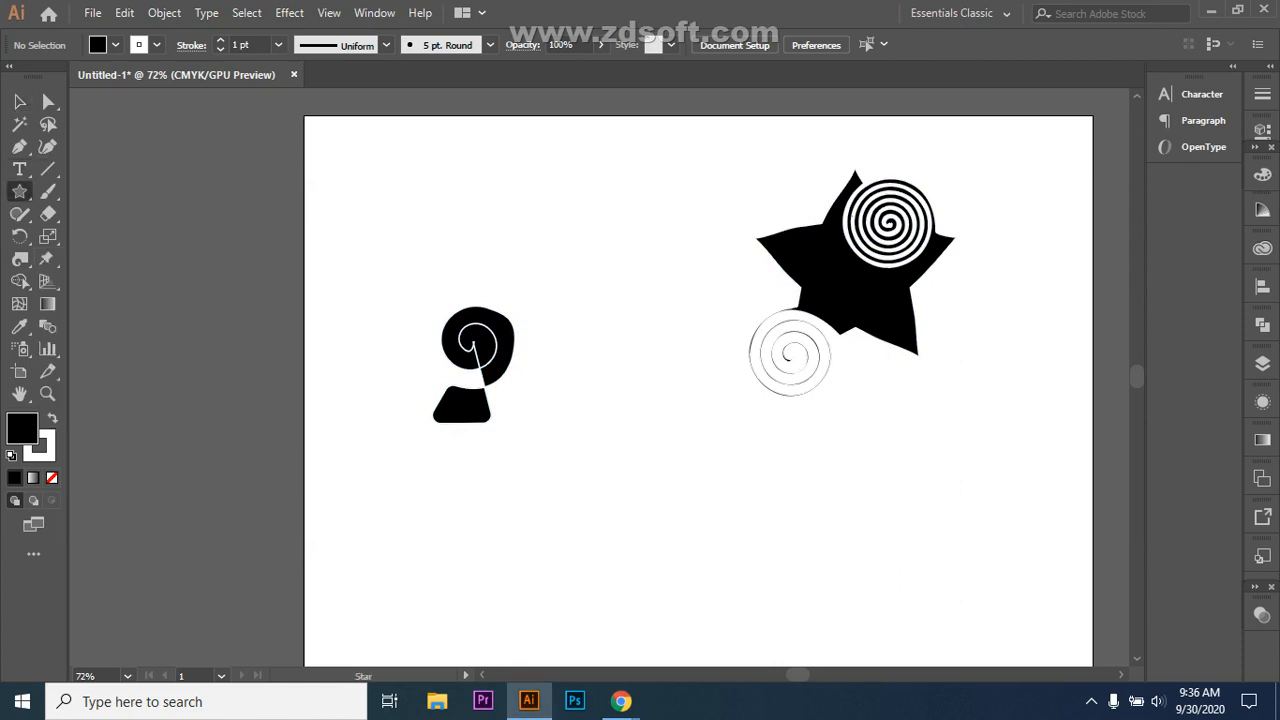
{"action": "left_click_drag", "start_coordinate": [628, 462], "coordinate": [700, 556]}
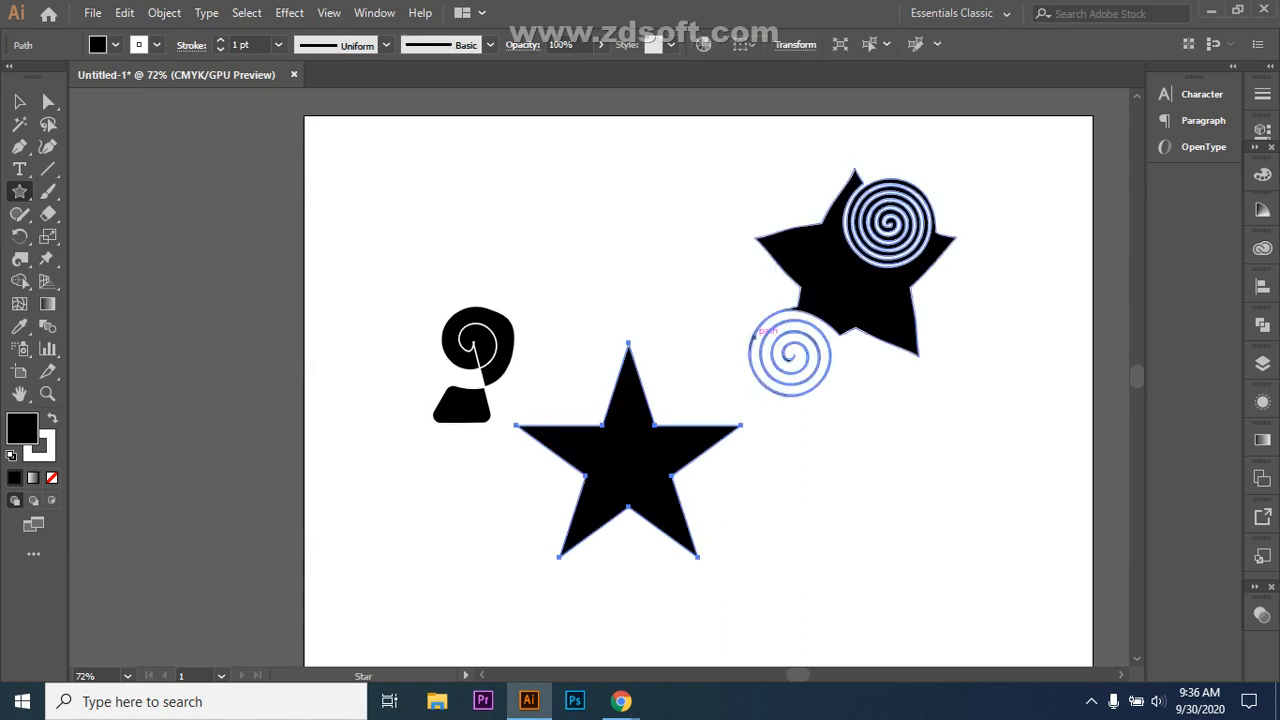
{"action": "left_click", "coordinate": [19, 259]}
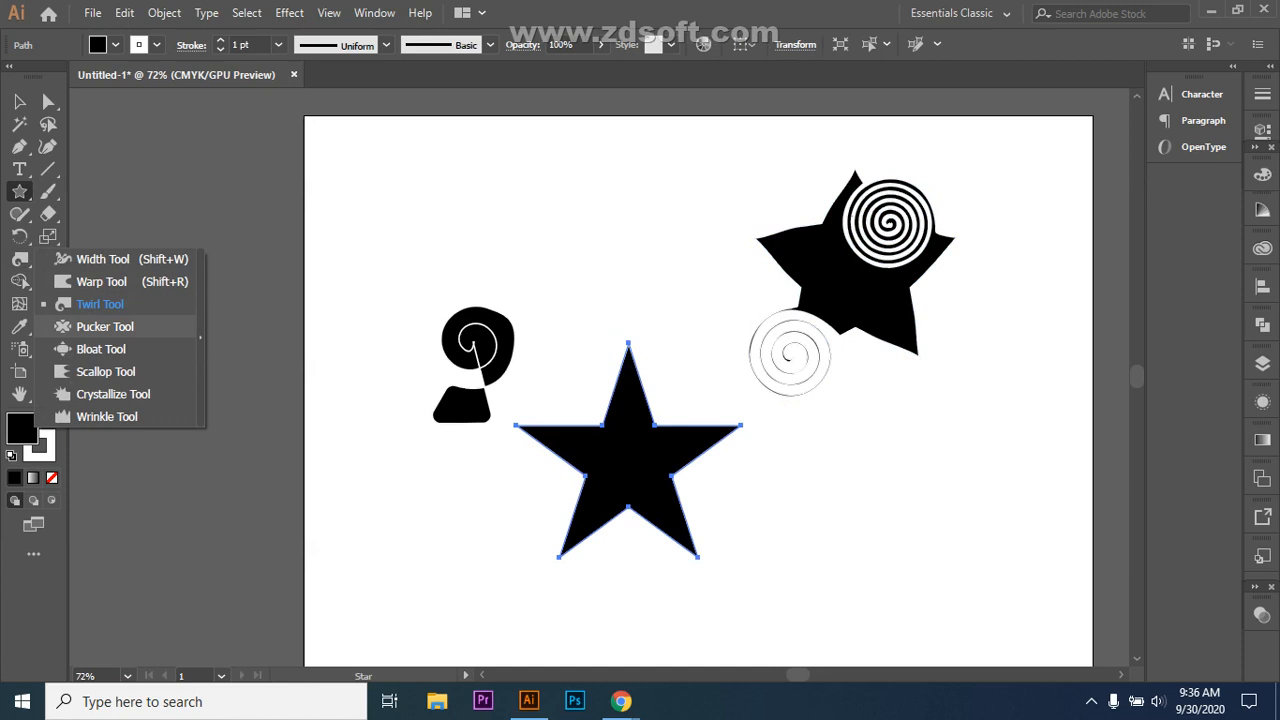
Step: With the Pucker Tool, drag the star's top point down into its centre
{"action": "left_click", "coordinate": [100, 326]}
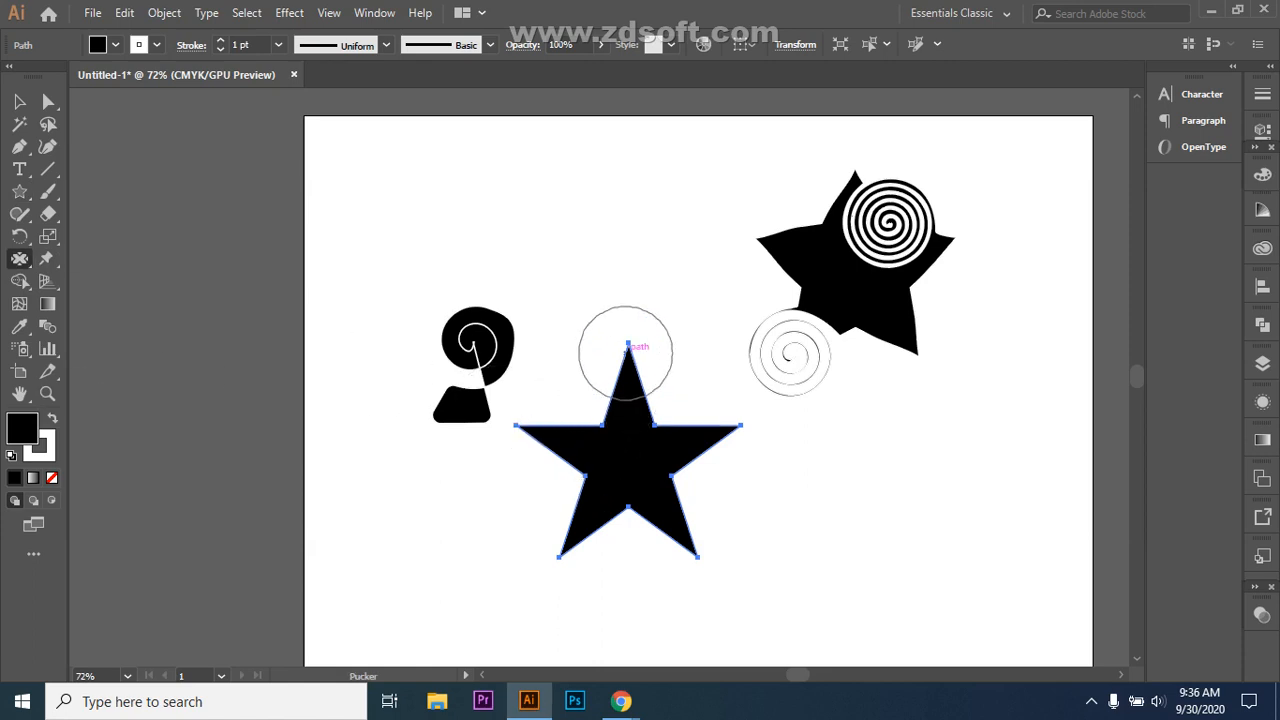
{"action": "mouse_move", "coordinate": [628, 343]}
{"action": "left_mouse_down"}
{"action": "mouse_move", "coordinate": [618, 422]}
{"action": "mouse_move", "coordinate": [629, 467]}
{"action": "left_mouse_up"}
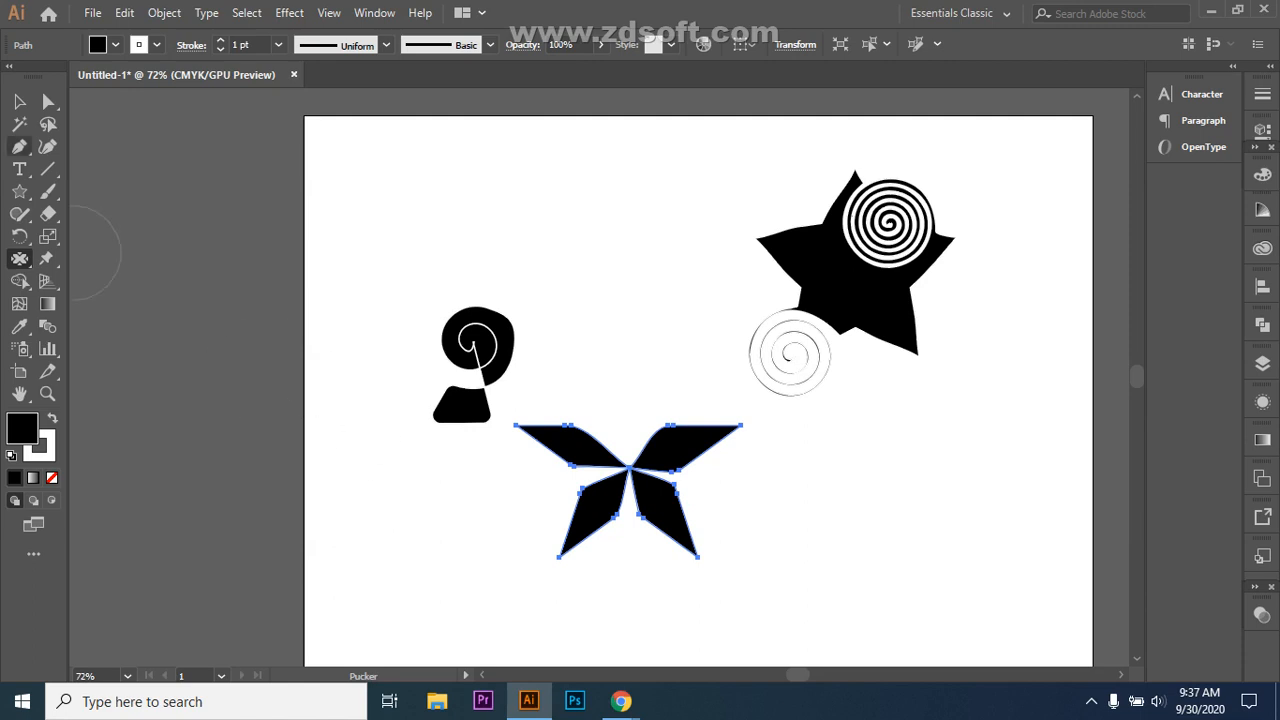
Step: Draw a black rectangle near the artboard top and pucker its top corners inward
{"action": "left_click_drag", "start_coordinate": [19, 191], "coordinate": [95, 189]}
{"action": "mouse_move", "coordinate": [534, 177]}
{"action": "left_mouse_down"}
{"action": "mouse_move", "coordinate": [620, 263]}
{"action": "mouse_move", "coordinate": [671, 277]}
{"action": "left_mouse_up"}
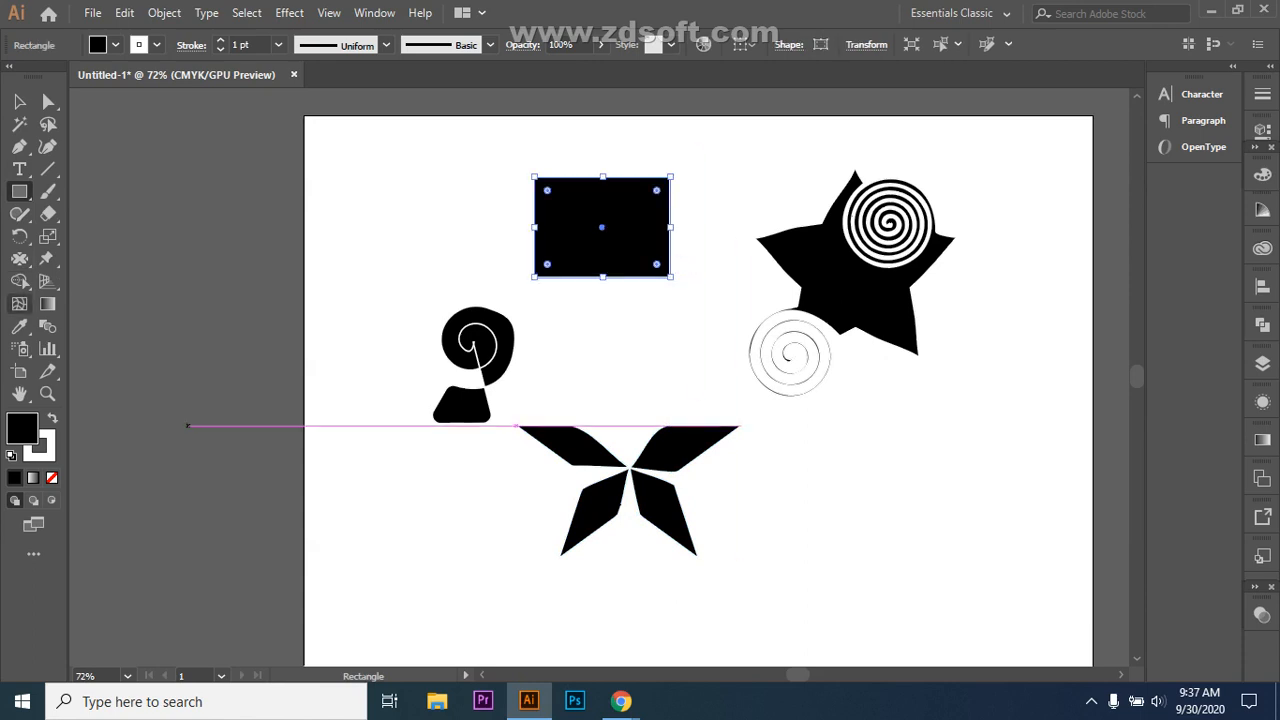
{"action": "left_click_drag", "start_coordinate": [19, 258], "coordinate": [100, 326]}
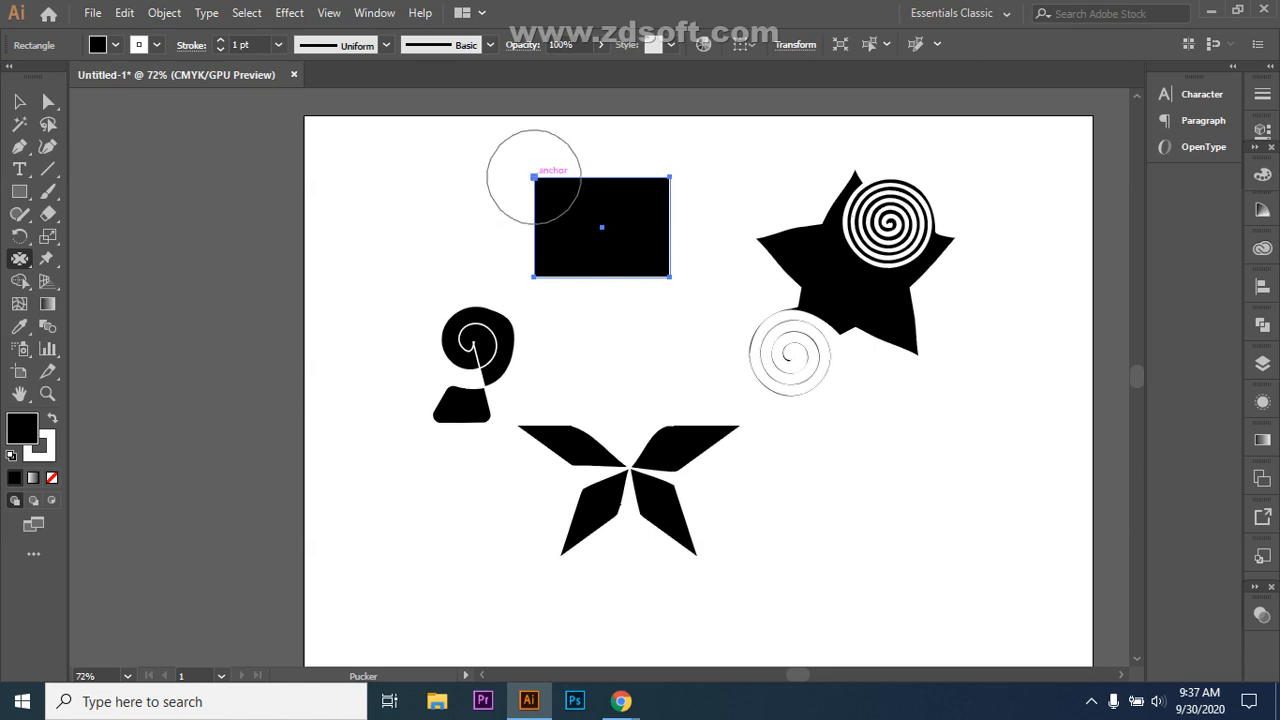
{"action": "left_click_drag", "start_coordinate": [534, 176], "coordinate": [604, 229]}
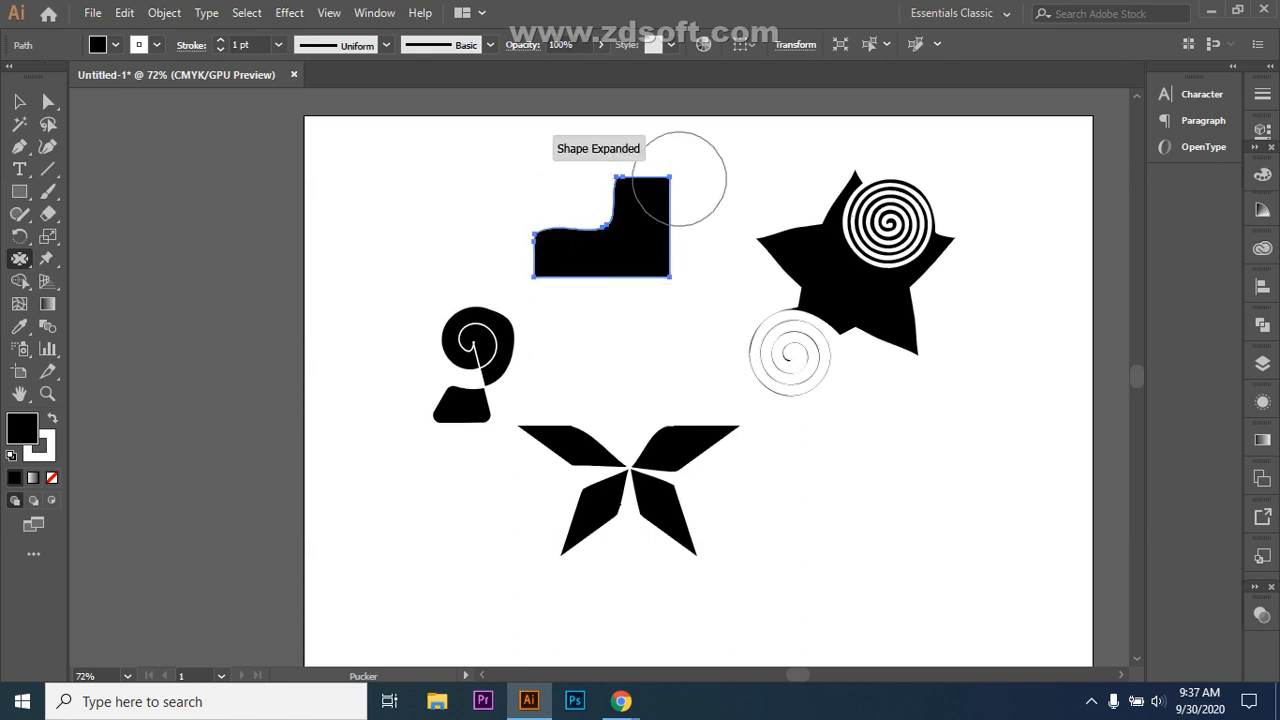
{"action": "mouse_move", "coordinate": [669, 176]}
{"action": "left_mouse_down"}
{"action": "mouse_move", "coordinate": [627, 222]}
{"action": "mouse_move", "coordinate": [603, 226]}
{"action": "left_mouse_up"}
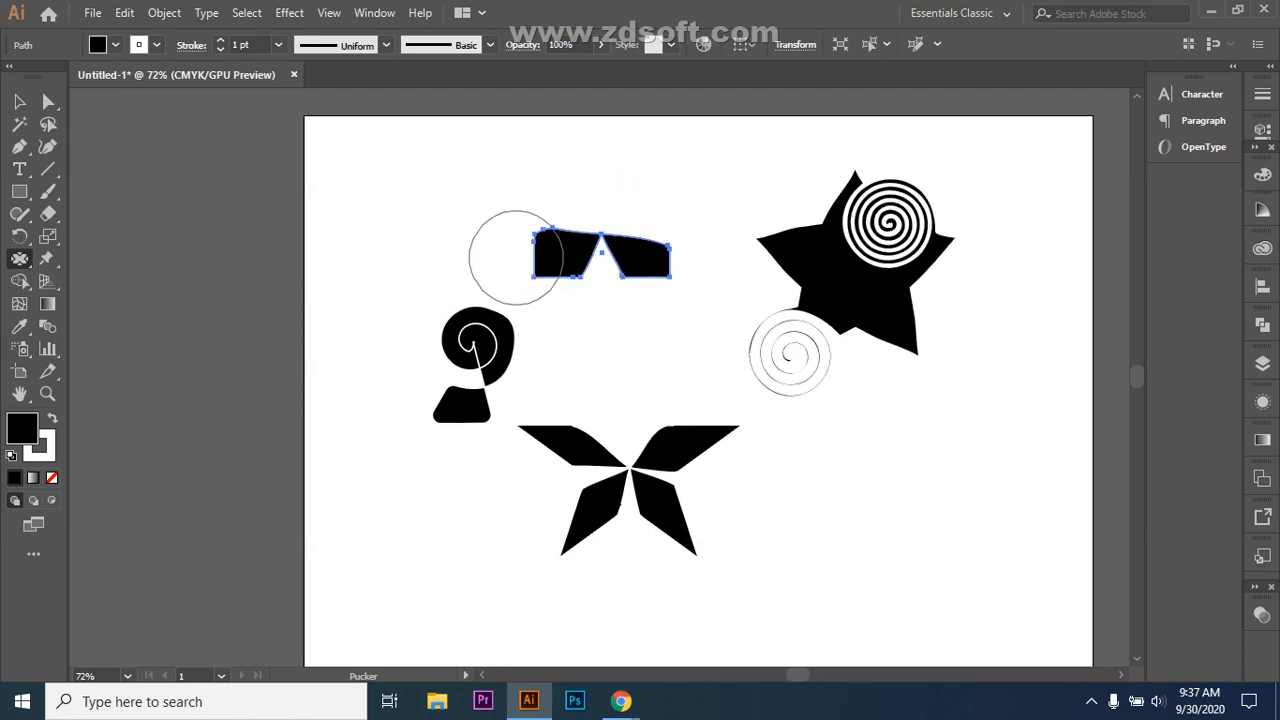
Step: Retry puckering the rectangle, then undo back to the plain rectangle
{"action": "key", "text": "v"}
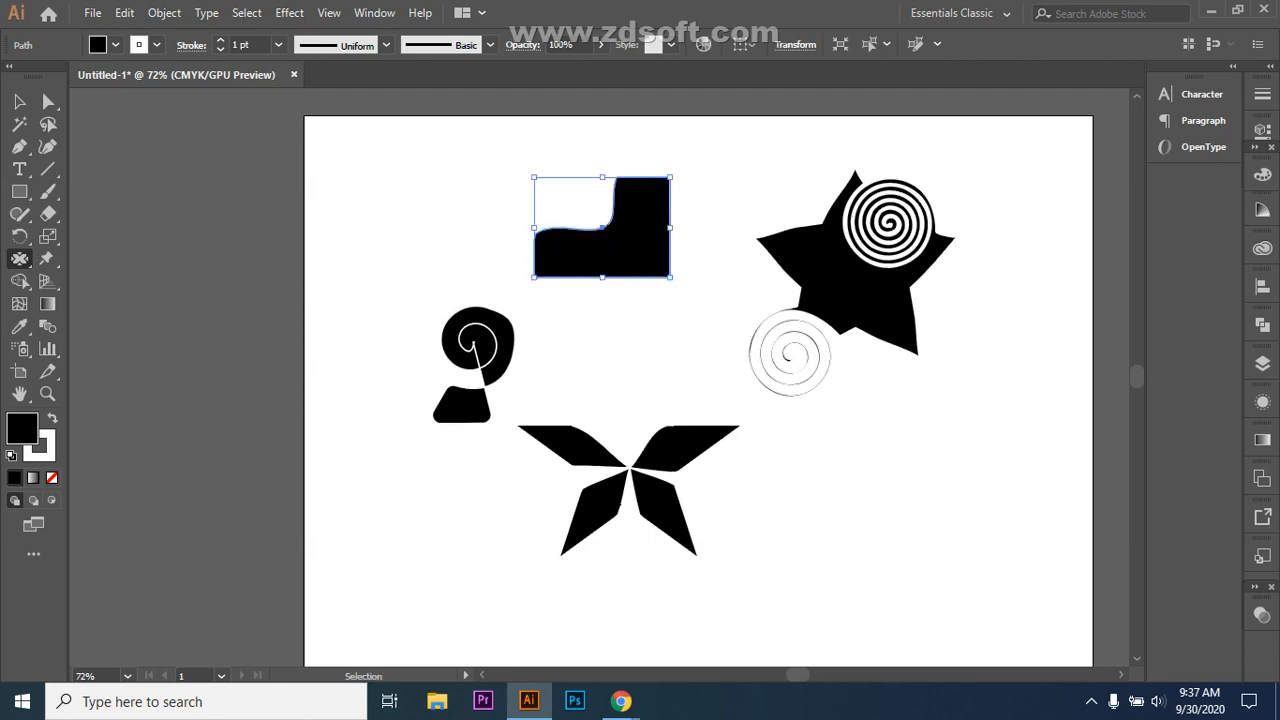
{"action": "key", "text": "ctrl+z"}
{"action": "left_click_drag", "start_coordinate": [534, 177], "coordinate": [602, 226]}
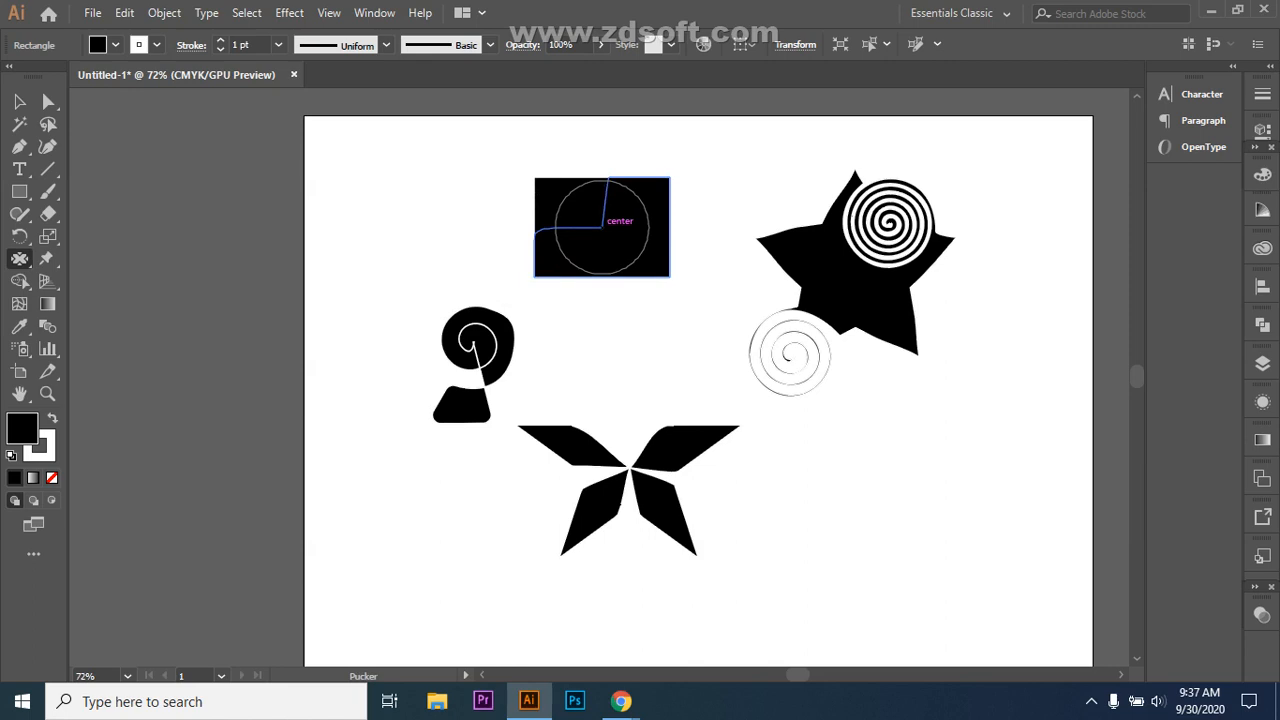
{"action": "mouse_move", "coordinate": [602, 226]}
{"action": "left_mouse_down"}
{"action": "mouse_move", "coordinate": [627, 239]}
{"action": "mouse_move", "coordinate": [602, 227]}
{"action": "left_mouse_up"}
{"action": "left_click_drag", "start_coordinate": [782, 313], "coordinate": [782, 313]}
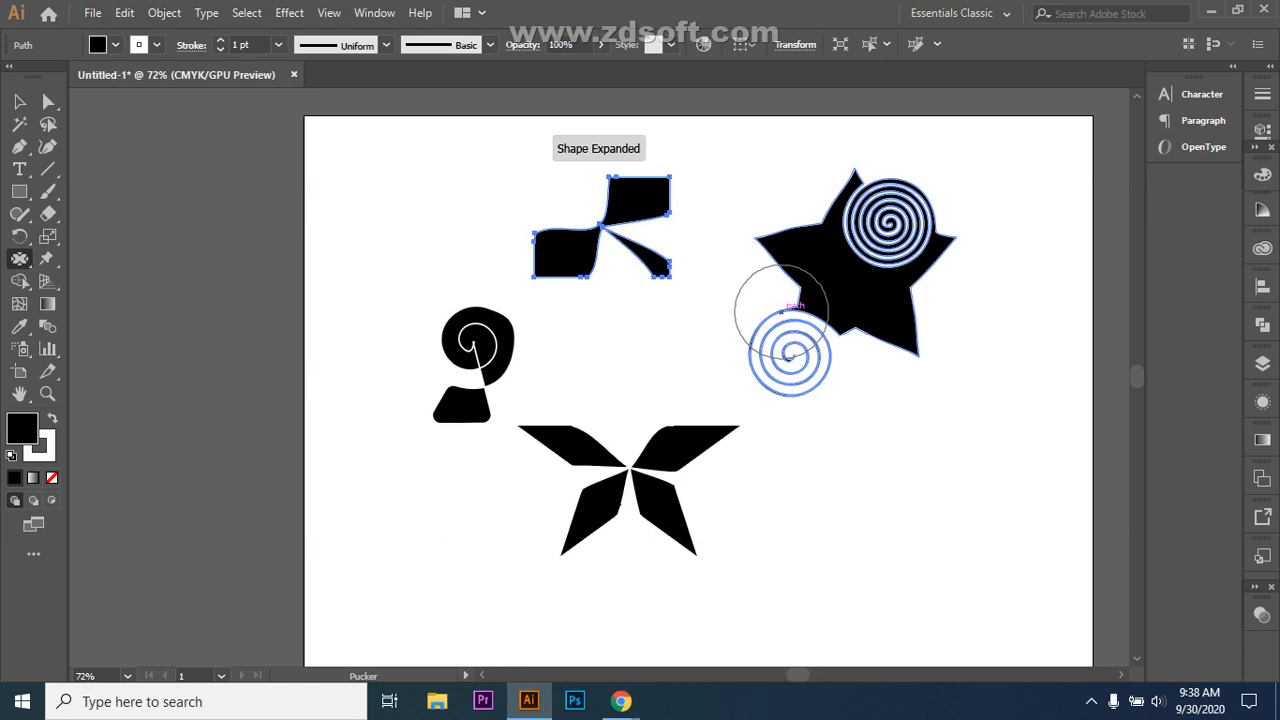
{"action": "key", "text": "ctrl+z"}
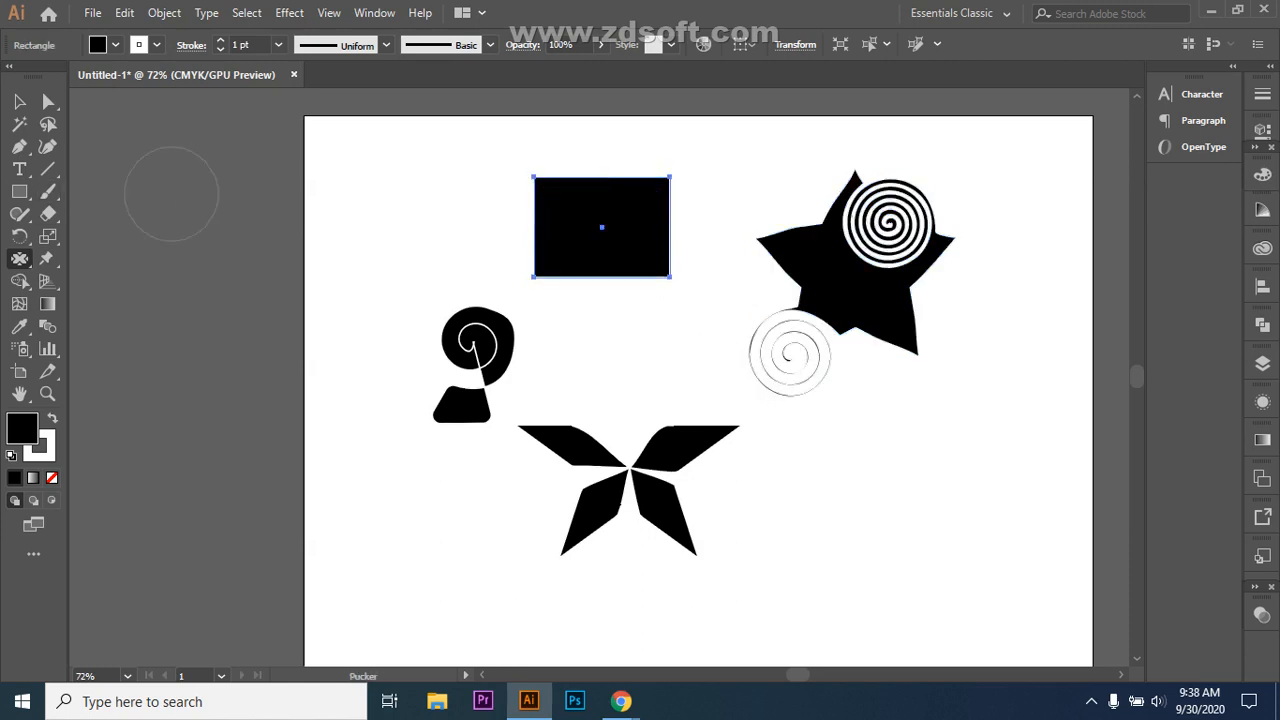
{"action": "key", "text": "v"}
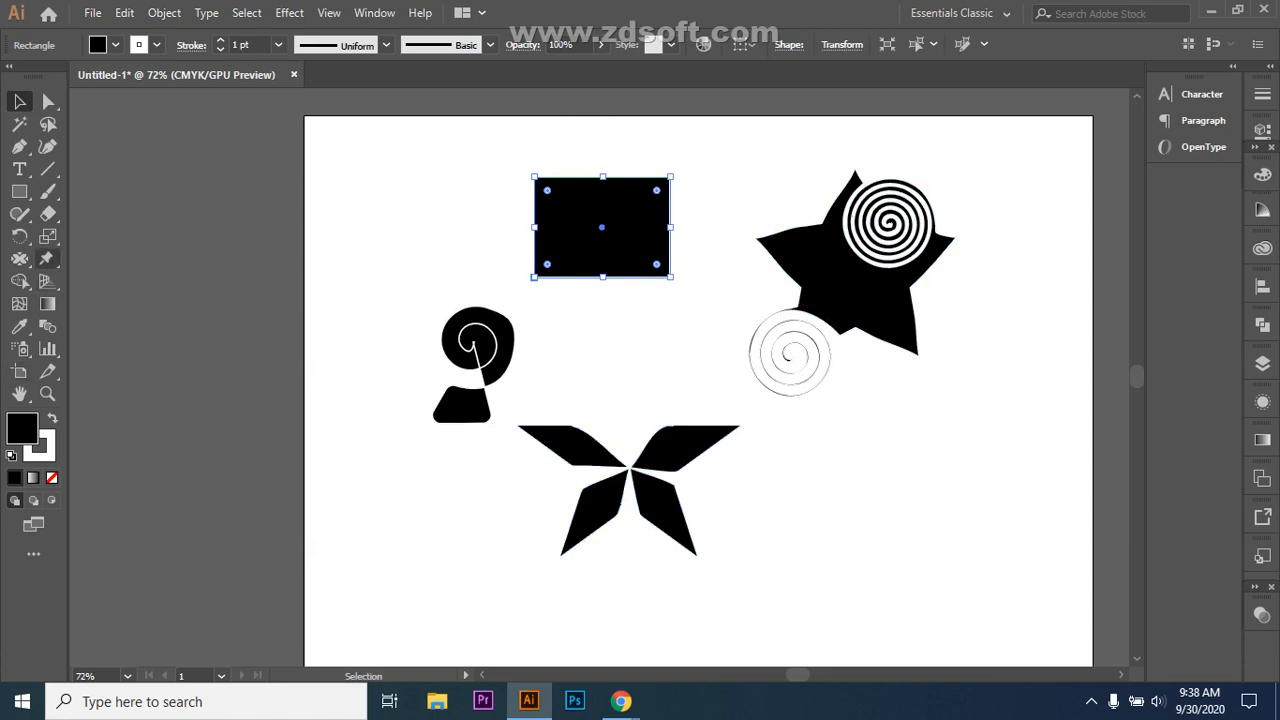
Step: Bloat the rectangle's four corners with the Bloat Tool, then undo the stray strokes
{"action": "left_click", "coordinate": [20, 258]}
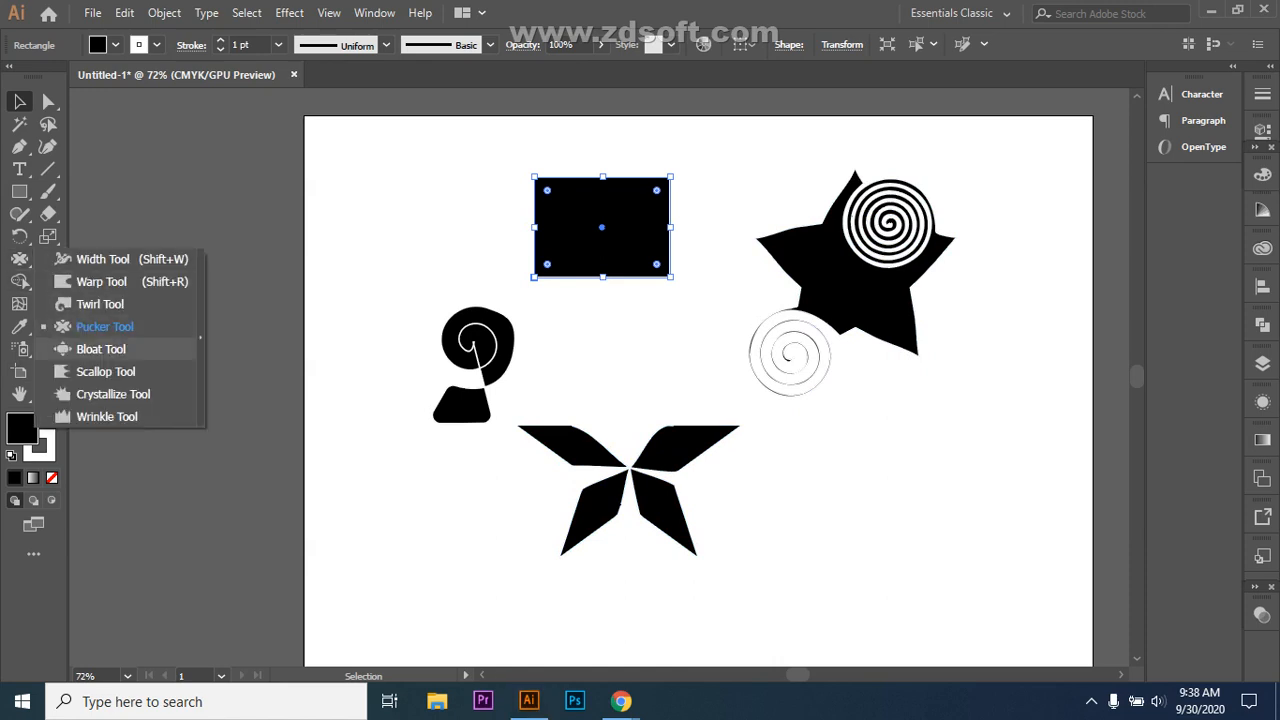
{"action": "left_click", "coordinate": [100, 349]}
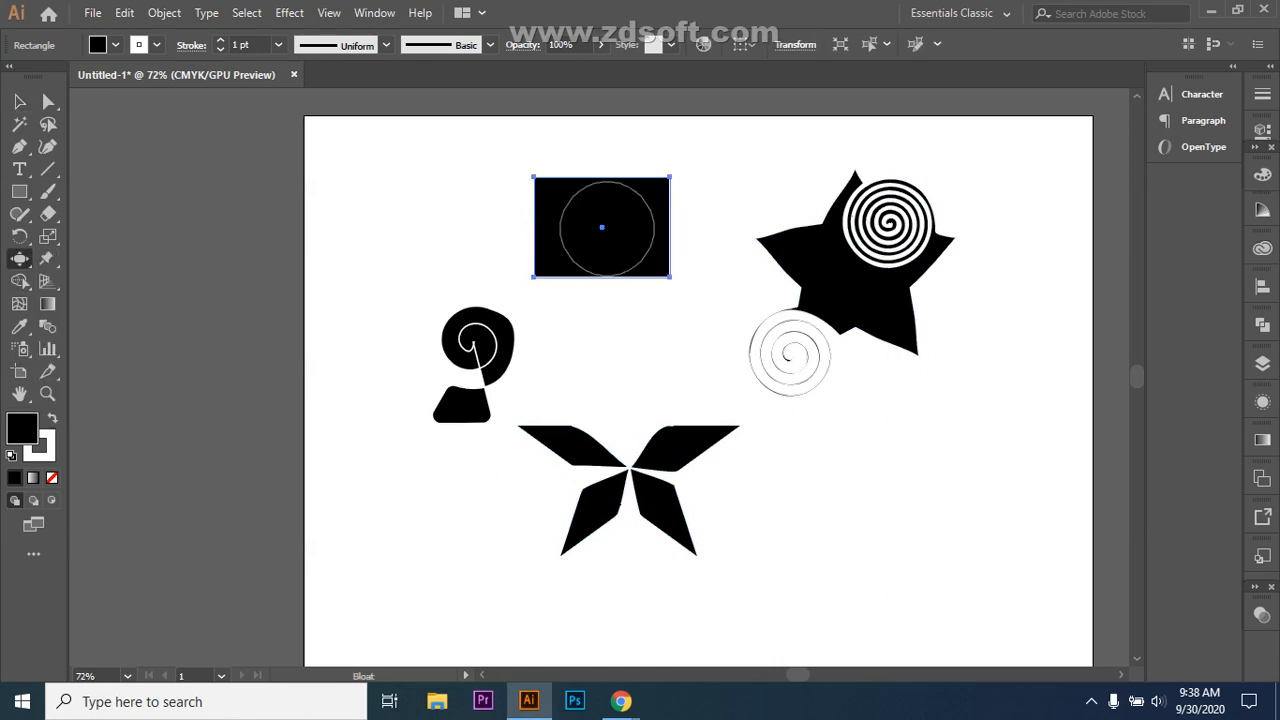
{"action": "left_click_drag", "start_coordinate": [543, 183], "coordinate": [543, 184]}
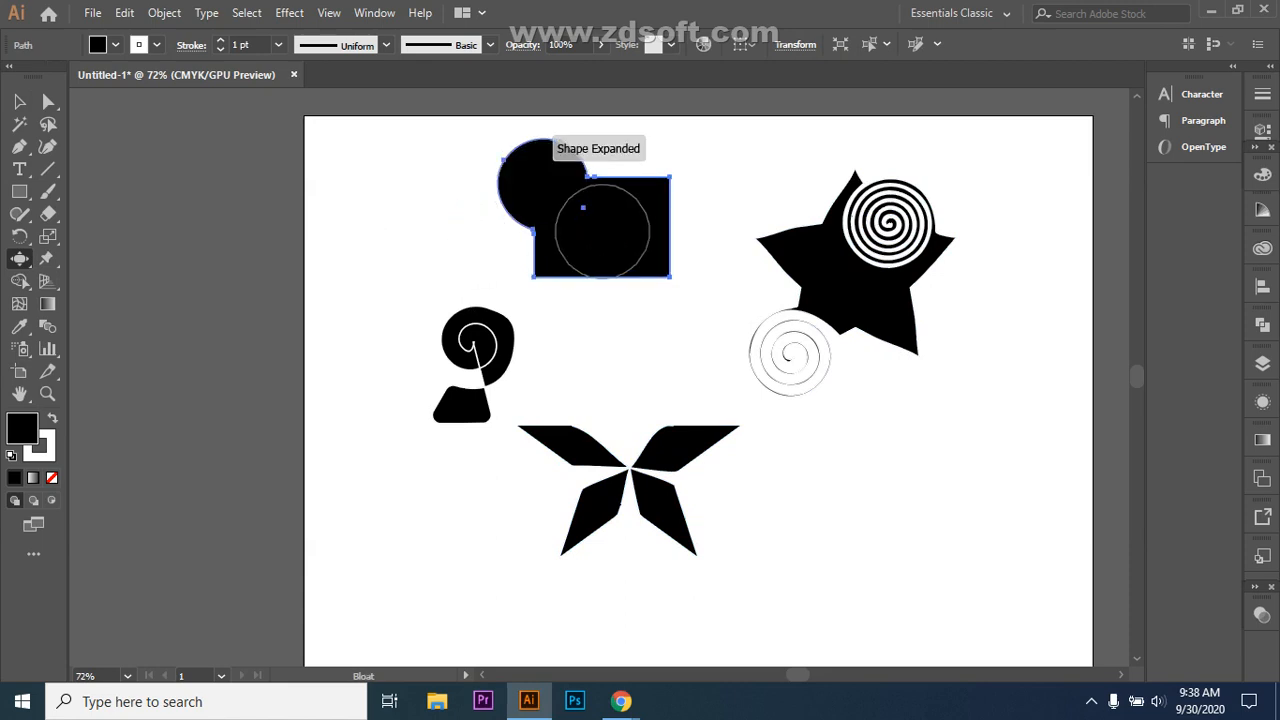
{"action": "left_click_drag", "start_coordinate": [670, 277], "coordinate": [670, 277]}
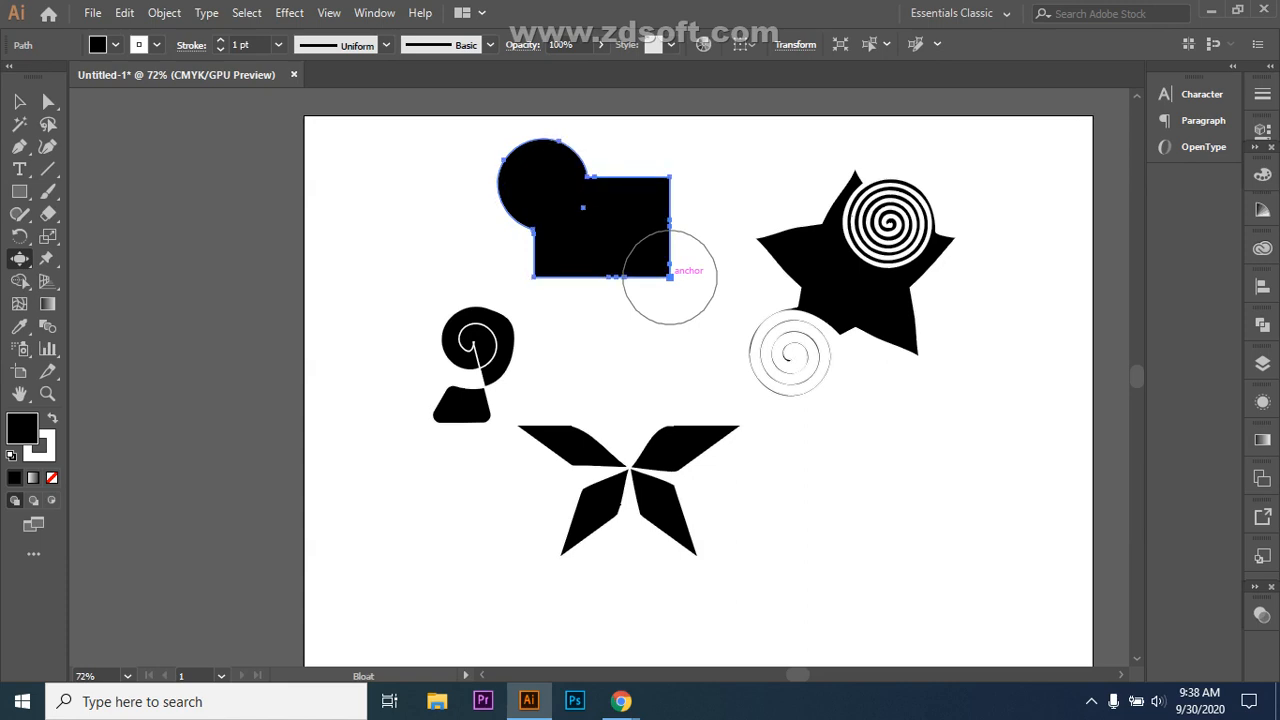
{"action": "left_click_drag", "start_coordinate": [670, 177], "coordinate": [669, 170]}
{"action": "left_click_drag", "start_coordinate": [537, 290], "coordinate": [537, 289]}
{"action": "mouse_move", "coordinate": [677, 271]}
{"action": "left_mouse_down"}
{"action": "mouse_move", "coordinate": [615, 231]}
{"action": "mouse_move", "coordinate": [557, 213]}
{"action": "mouse_move", "coordinate": [463, 235]}
{"action": "mouse_move", "coordinate": [370, 295]}
{"action": "left_mouse_up"}
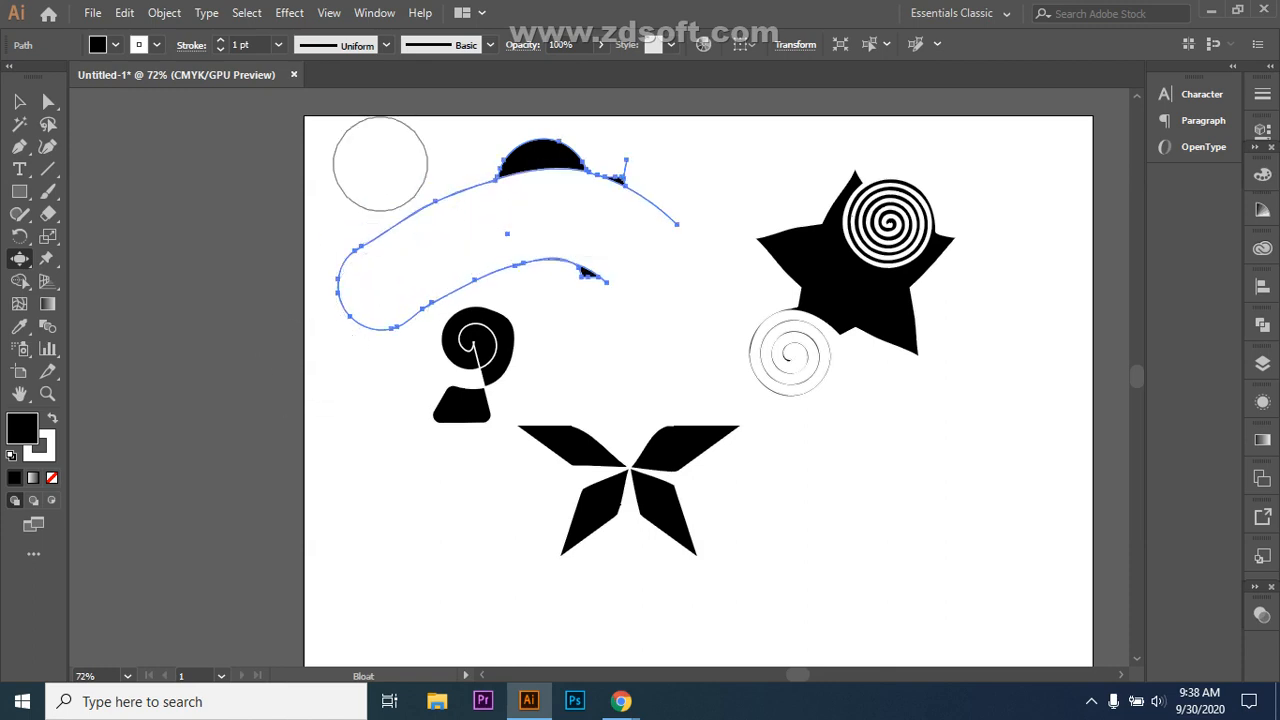
{"action": "key", "text": "ctrl+z"}
{"action": "key", "text": "ctrl+z"}
{"action": "key", "text": "ctrl+z"}
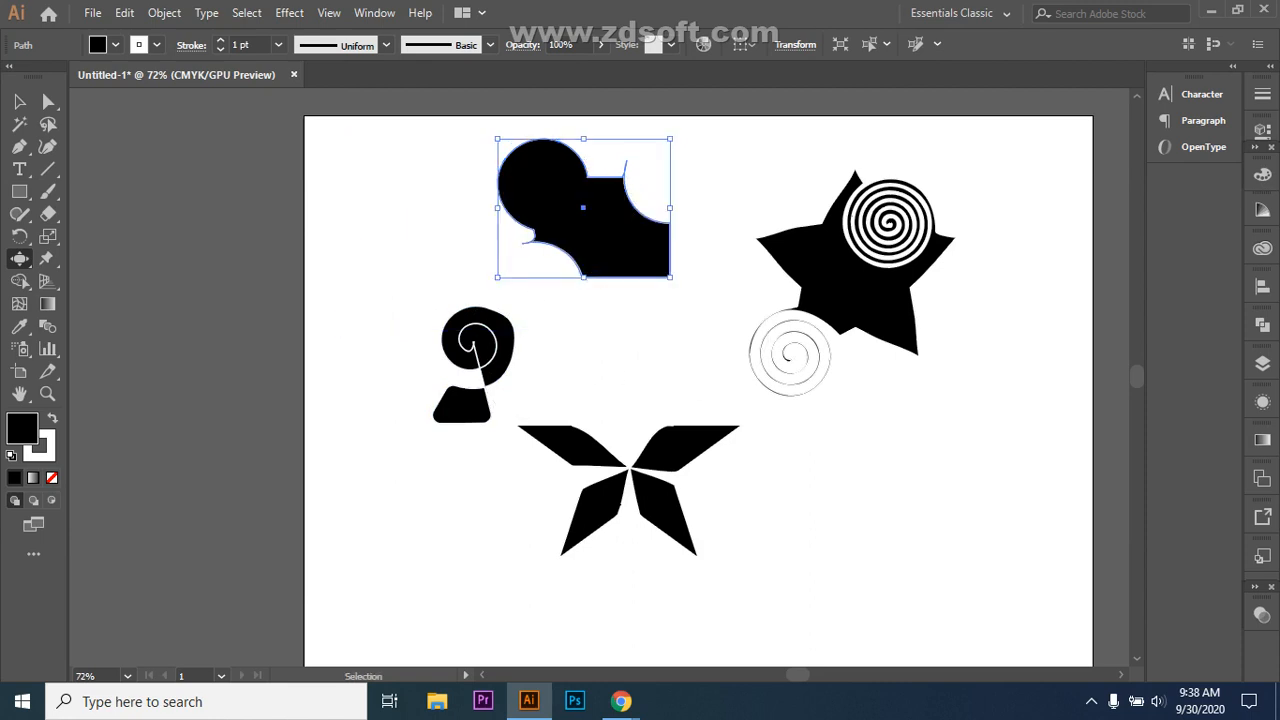
{"action": "key", "text": "ctrl+z"}
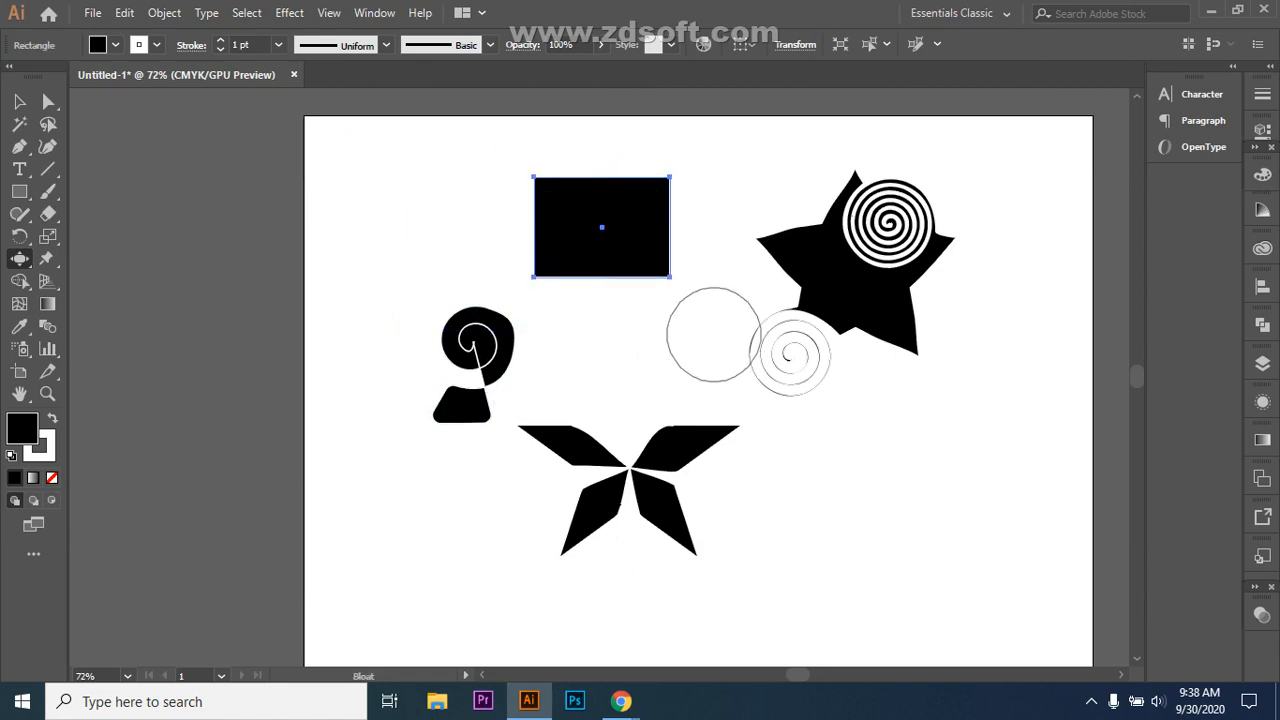
Step: Bulge the top edge into a dome, arch the bottom edge, and swell both sides
{"action": "left_click_drag", "start_coordinate": [604, 176], "coordinate": [604, 176]}
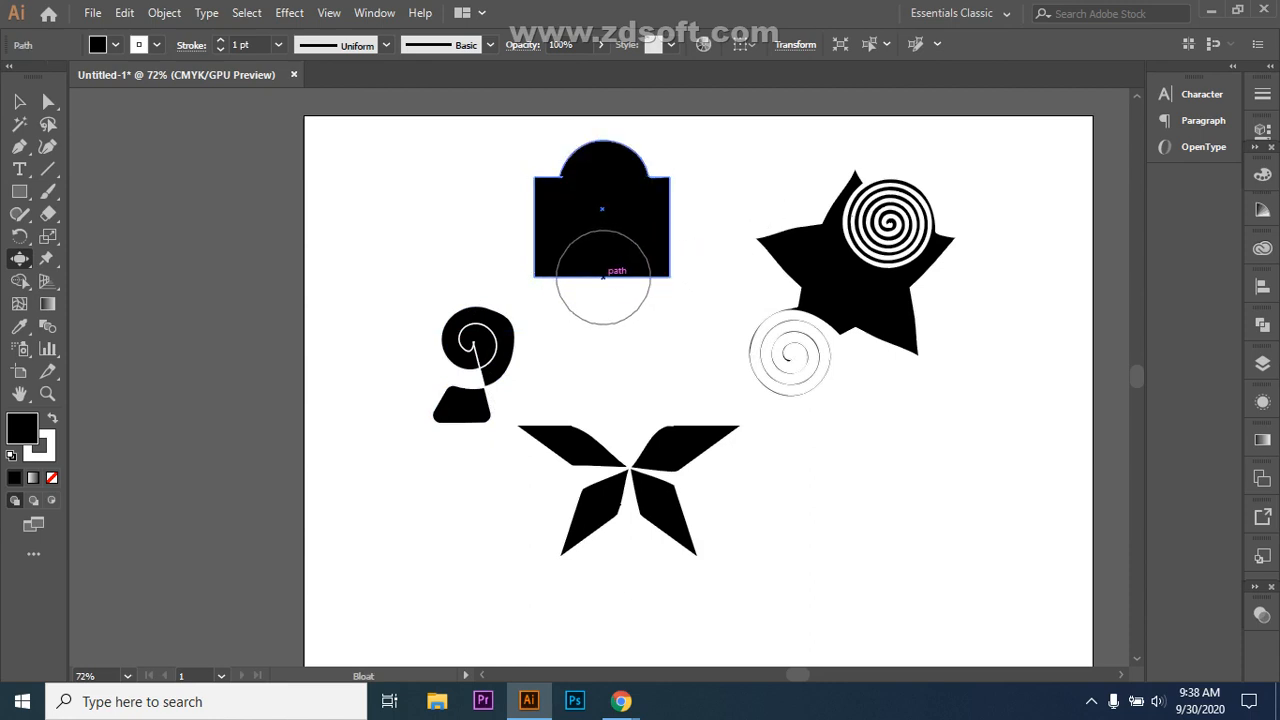
{"action": "left_click_drag", "start_coordinate": [603, 288], "coordinate": [603, 300]}
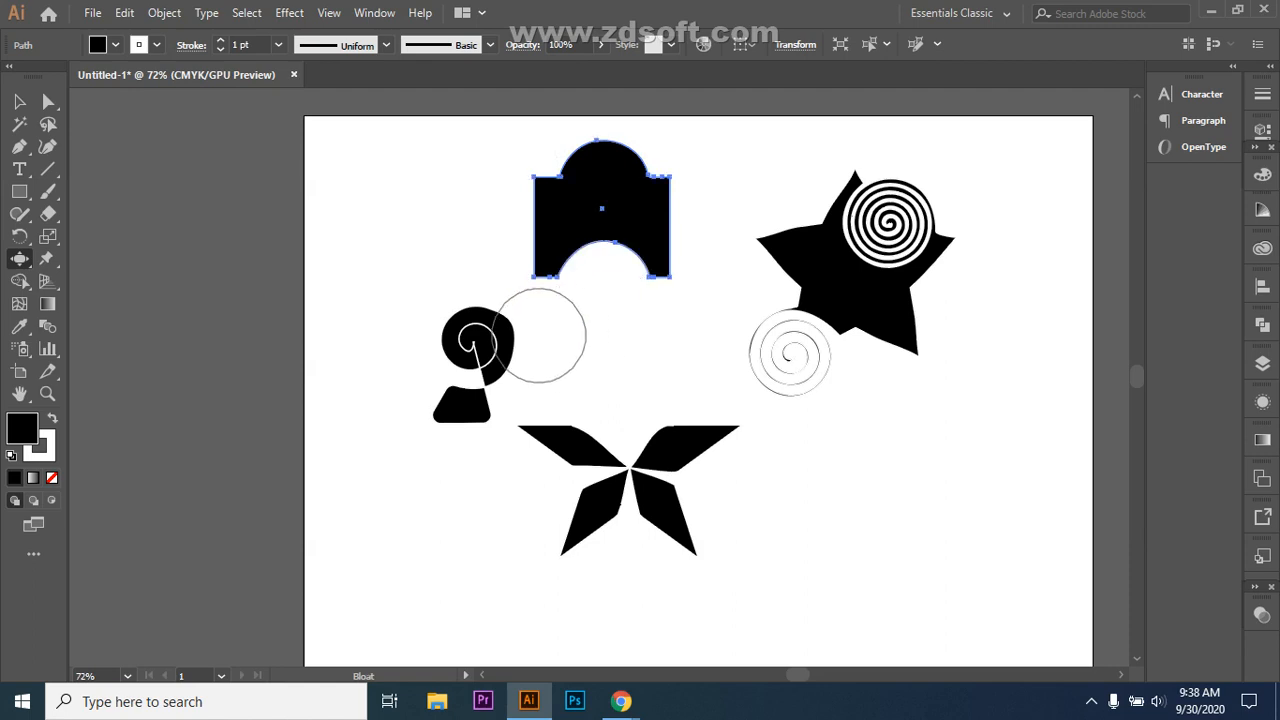
{"action": "left_click_drag", "start_coordinate": [533, 220], "coordinate": [544, 225]}
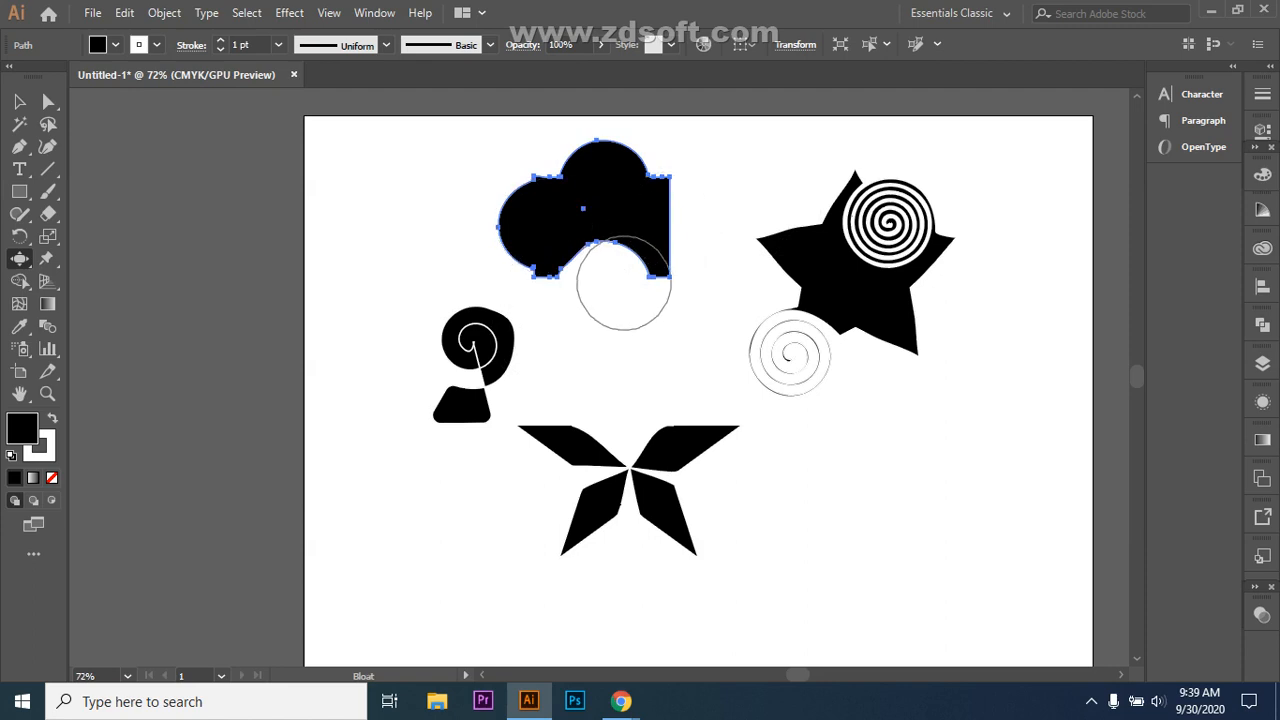
{"action": "left_click_drag", "start_coordinate": [617, 217], "coordinate": [677, 228]}
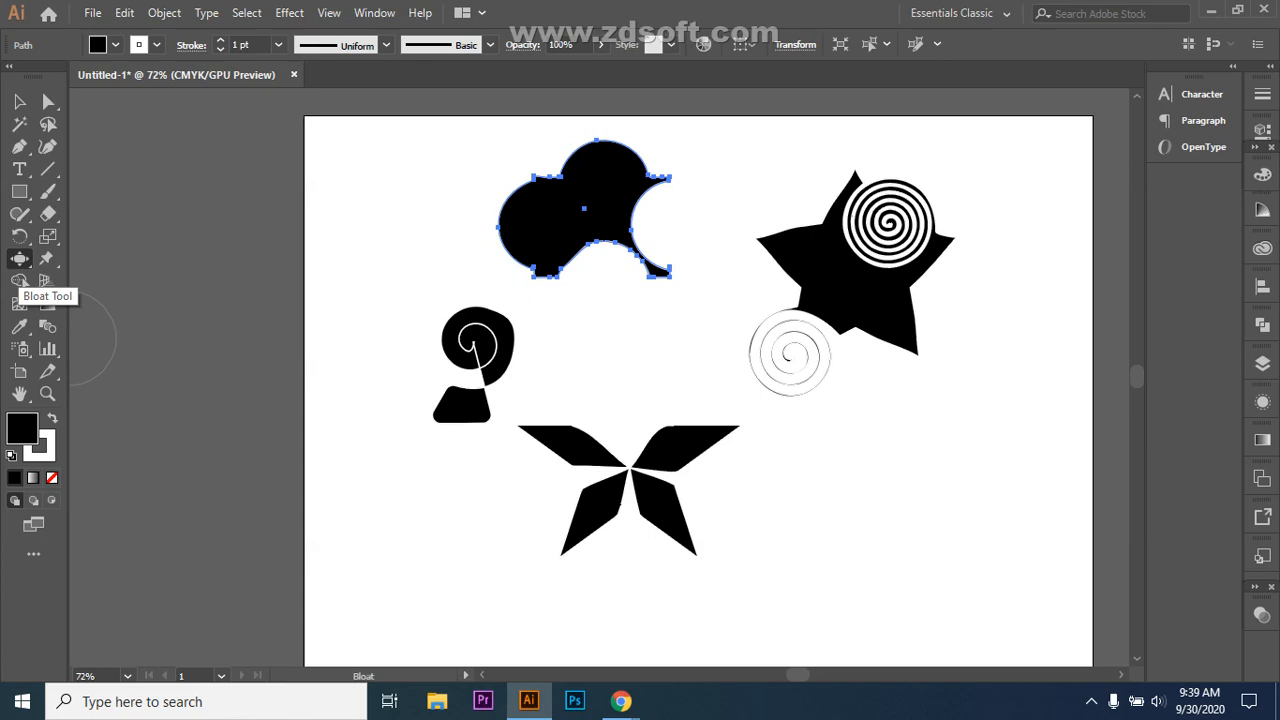
Step: Undo the last two bloat edits and draw a new black rectangle near the top centre
{"action": "key", "text": "ctrl+z"}
{"action": "key", "text": "ctrl+z"}
{"action": "key", "text": "ctrl+z"}
{"action": "key", "text": "ctrl+z"}
{"action": "key", "text": "ctrl+z"}
{"action": "key", "text": "ctrl+z"}
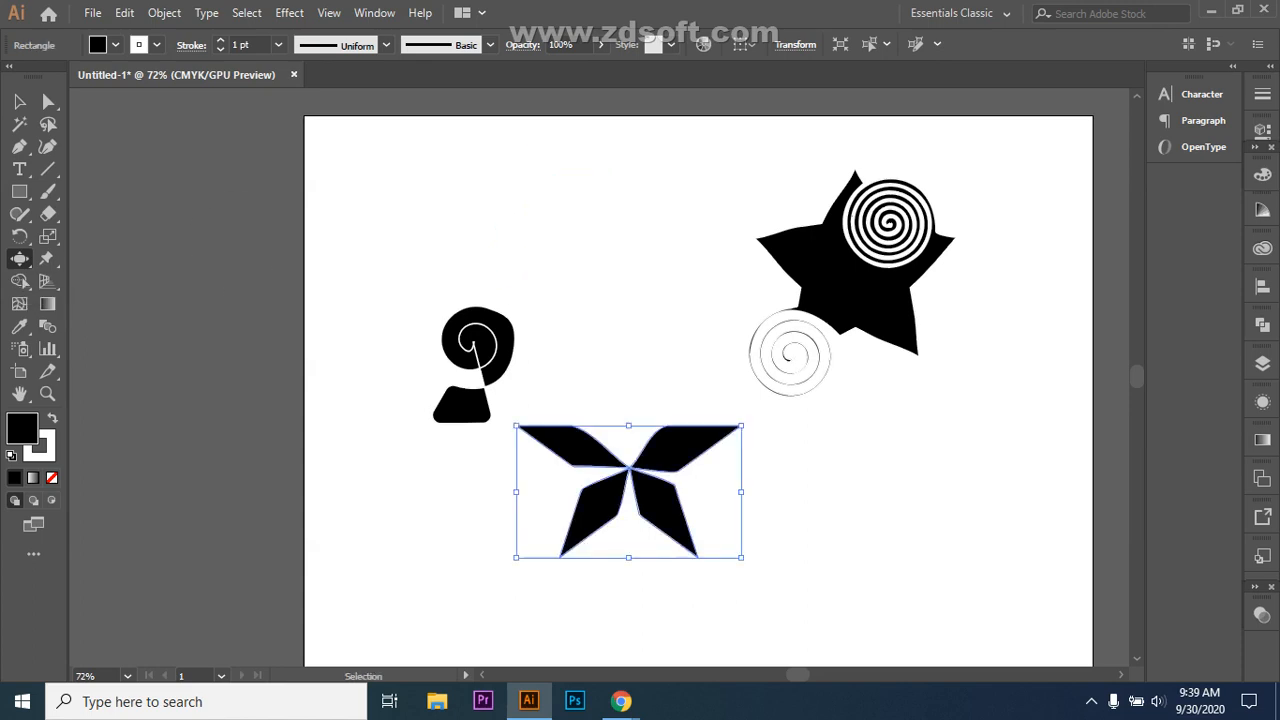
{"action": "key", "text": "ctrl+z"}
{"action": "key", "text": "ctrl+z"}
{"action": "key", "text": "ctrl+z"}
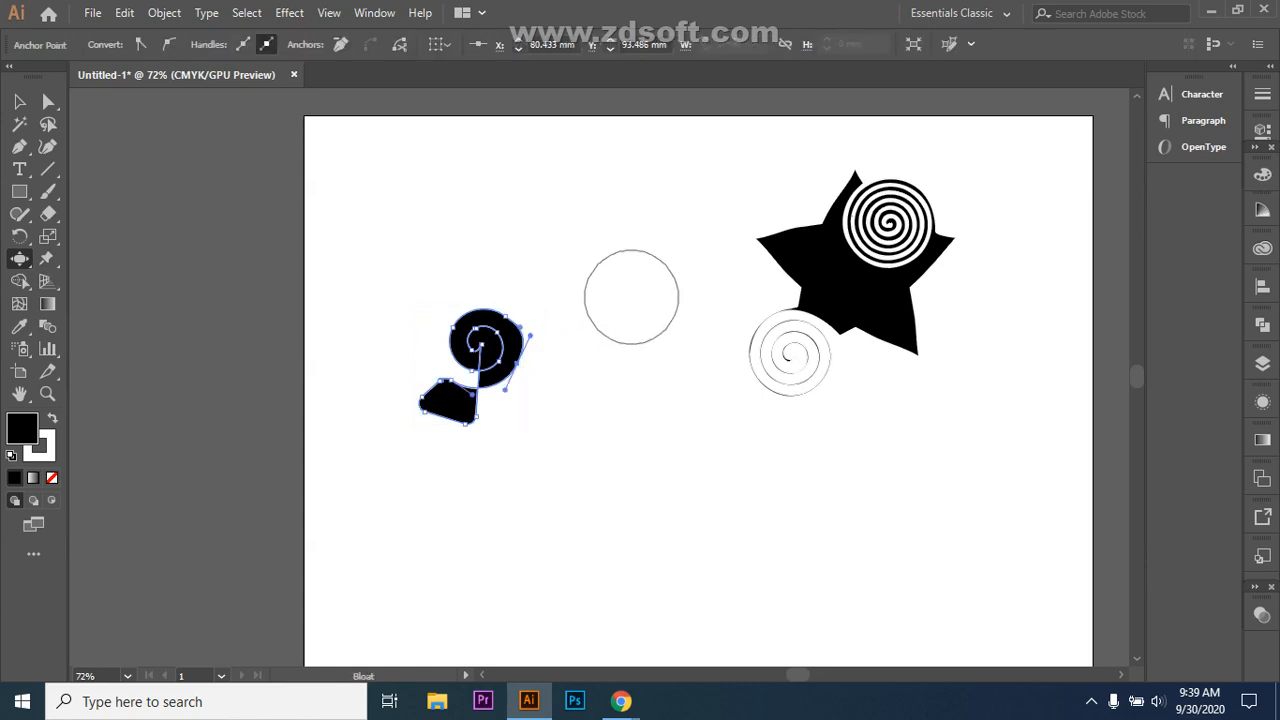
{"action": "left_click", "coordinate": [20, 258]}
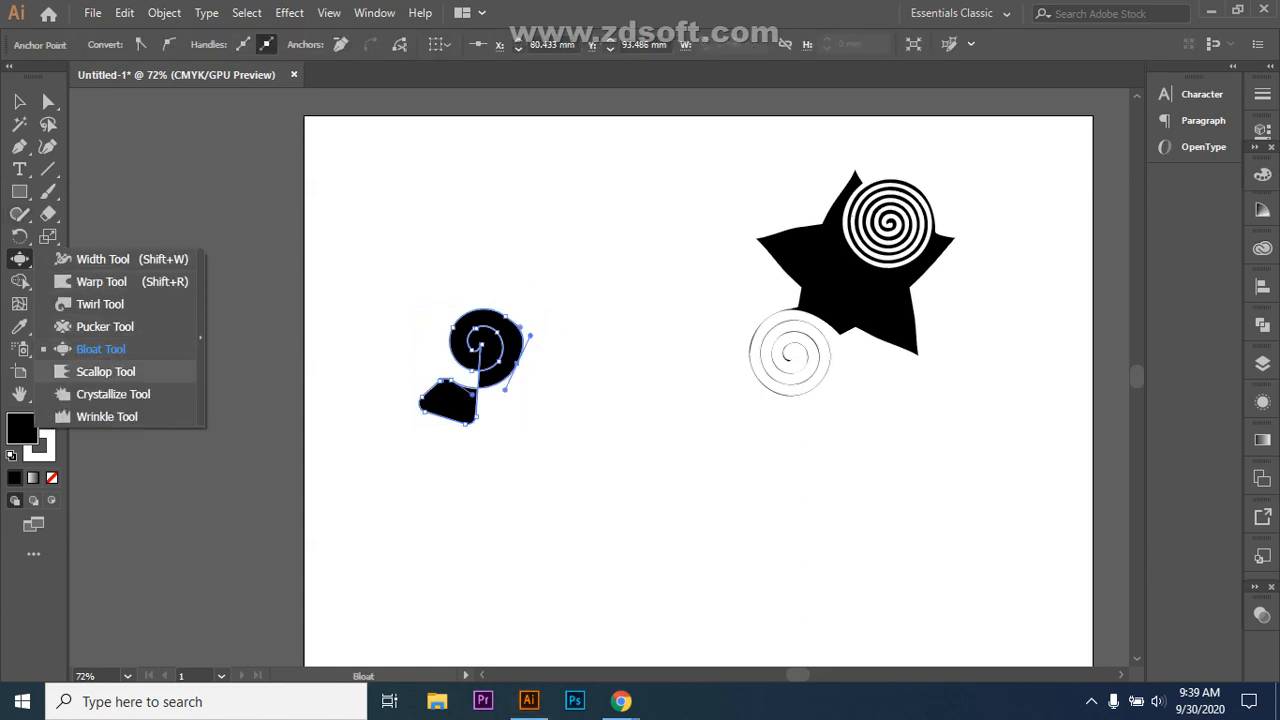
{"action": "left_click", "coordinate": [100, 371]}
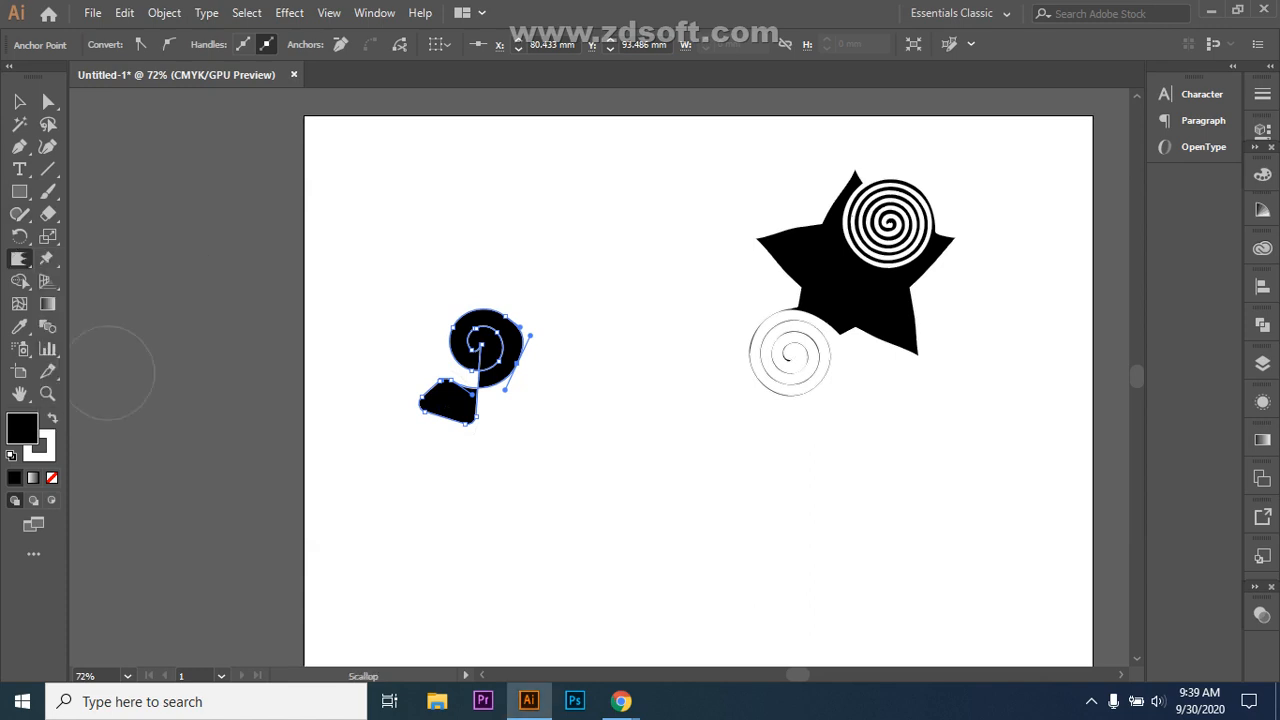
{"action": "left_click", "coordinate": [19, 191]}
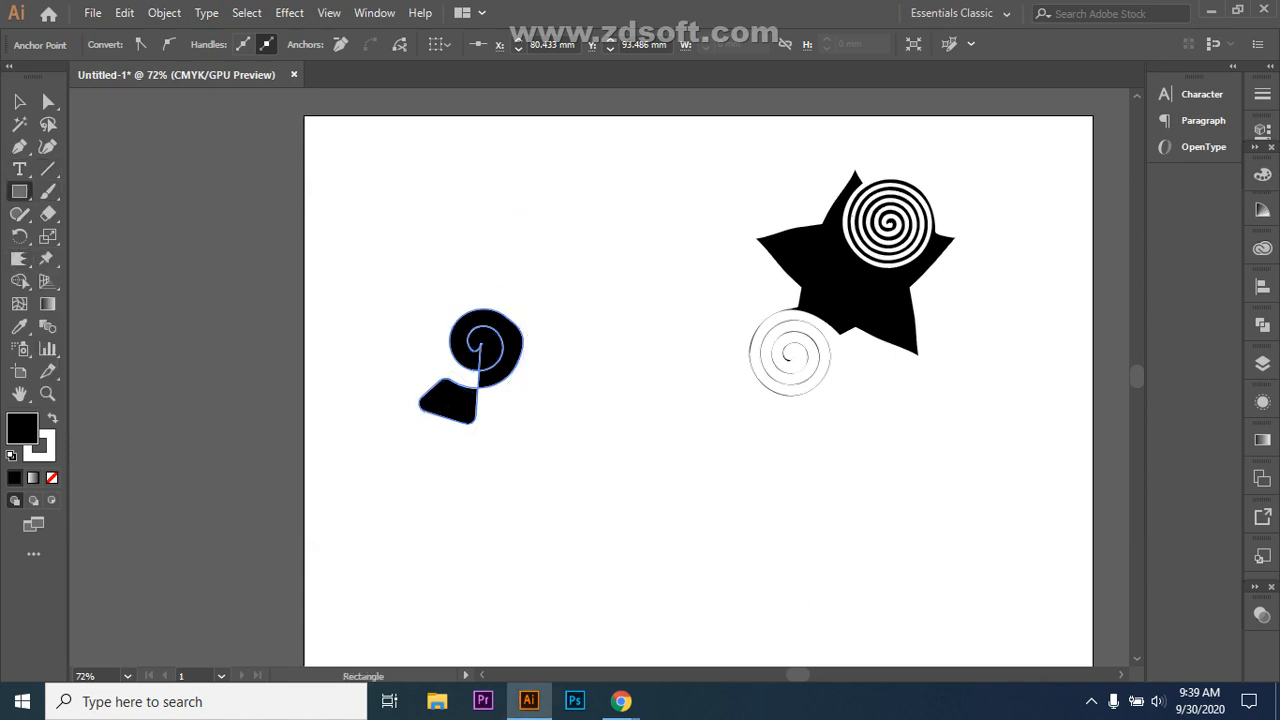
{"action": "mouse_move", "coordinate": [523, 167]}
{"action": "left_mouse_down"}
{"action": "mouse_move", "coordinate": [609, 251]}
{"action": "mouse_move", "coordinate": [688, 261]}
{"action": "left_mouse_up"}
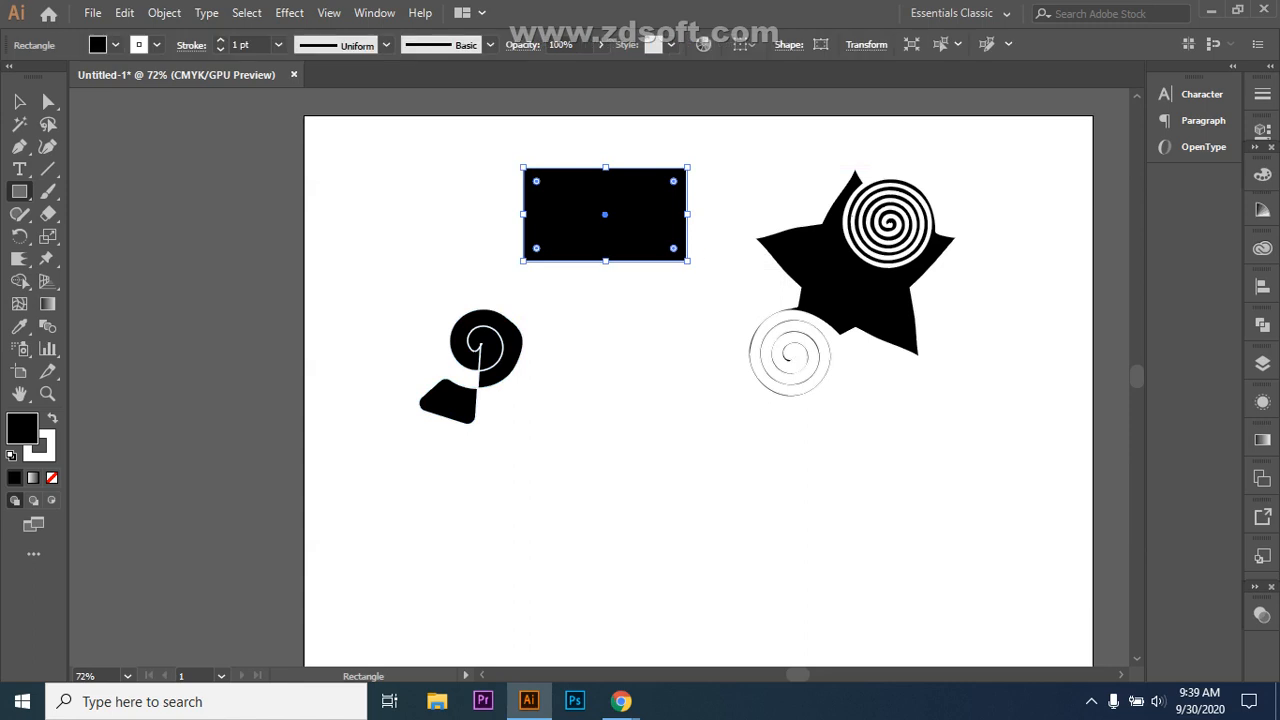
Step: Scallop the middle of the rectangle's bottom and top edges into a bow-tie, then deselect
{"action": "left_click", "coordinate": [19, 258]}
{"action": "left_click_drag", "start_coordinate": [598, 258], "coordinate": [607, 228]}
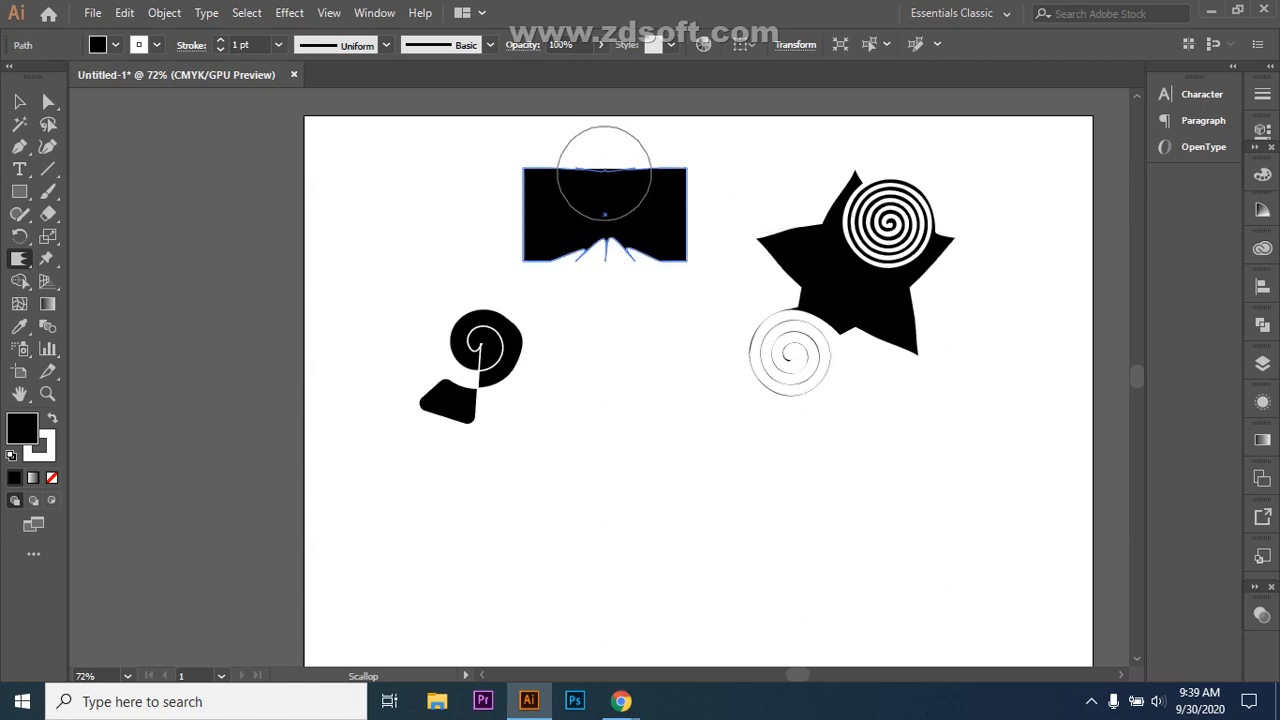
{"action": "left_click_drag", "start_coordinate": [604, 173], "coordinate": [605, 199]}
{"action": "key", "text": "v"}
{"action": "key", "text": "ctrl+shift+a"}
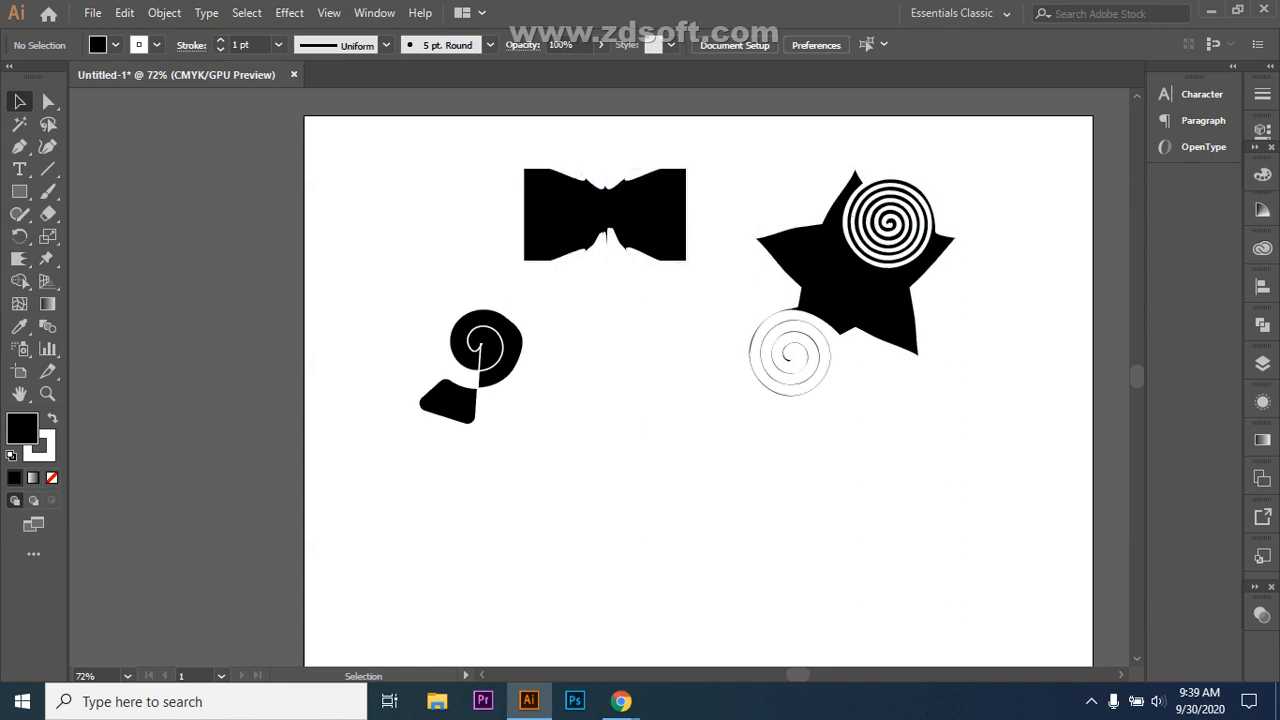
{"action": "left_click_drag", "start_coordinate": [19, 191], "coordinate": [80, 259]}
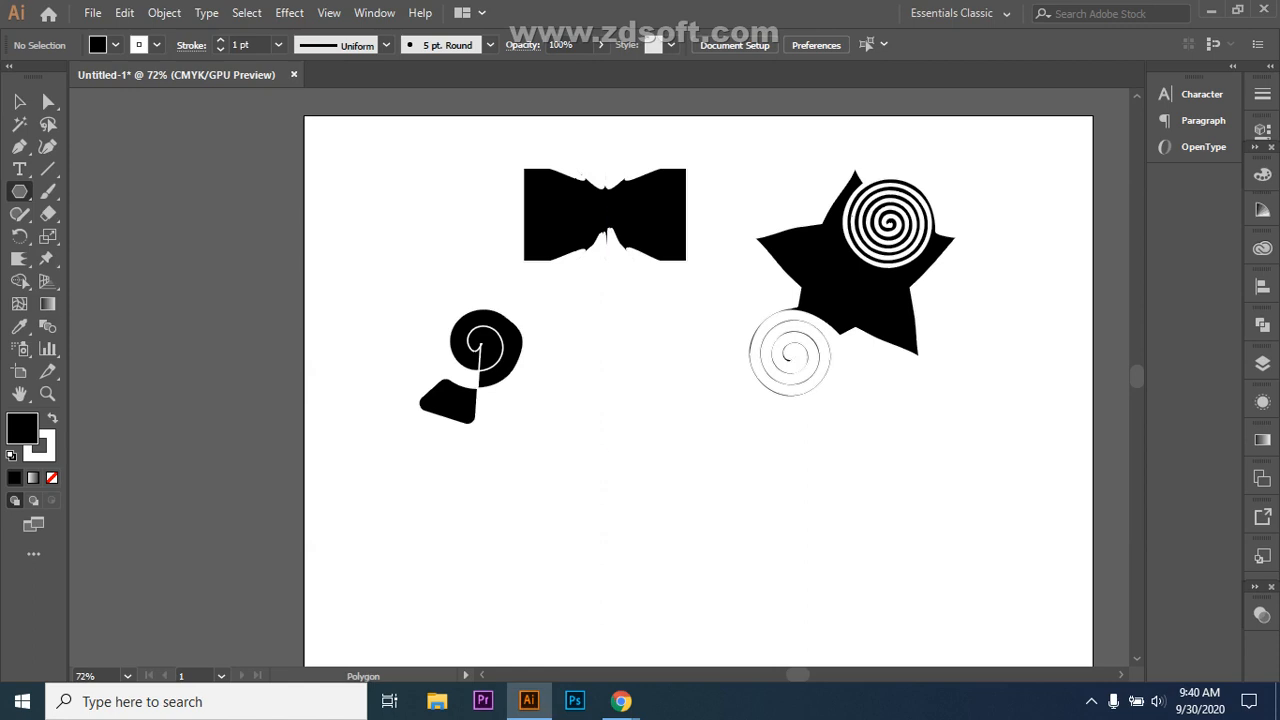
Step: Draw a black hexagon below the bow-tie and scallop its top-left corner into small spikes
{"action": "left_click_drag", "start_coordinate": [636, 424], "coordinate": [702, 490]}
{"action": "left_click", "coordinate": [19, 258]}
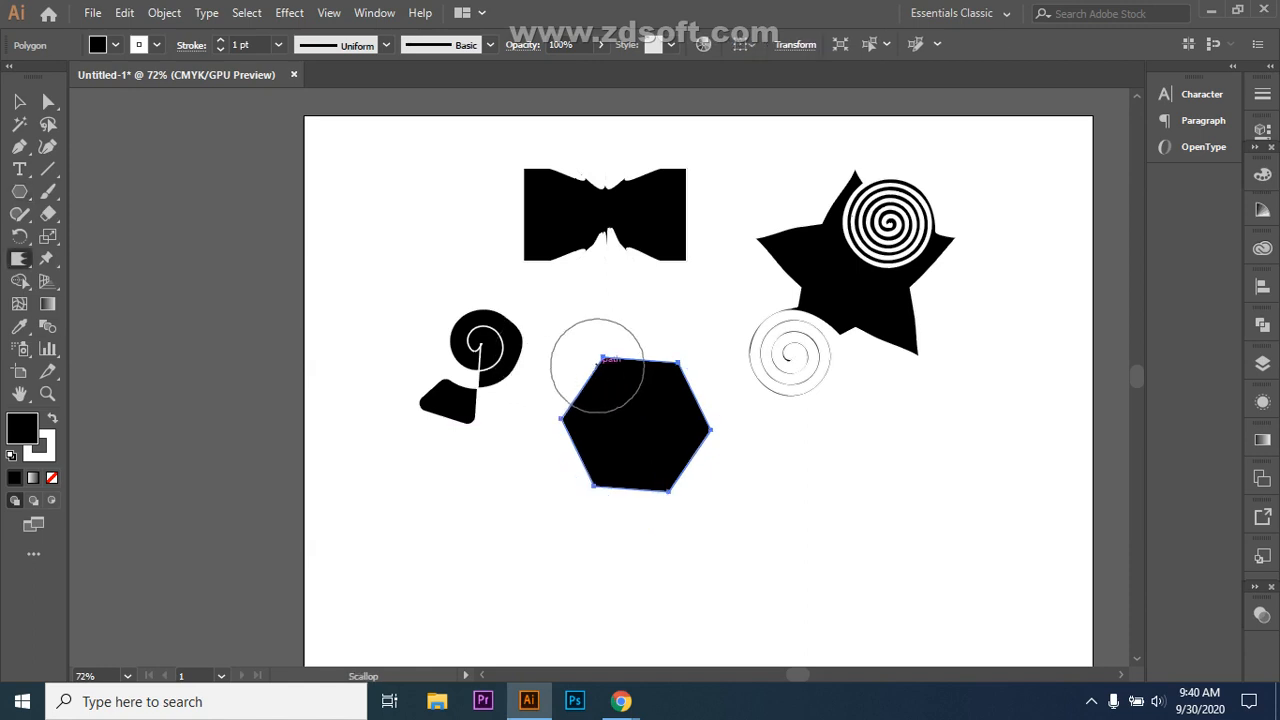
{"action": "mouse_move", "coordinate": [603, 357]}
{"action": "left_mouse_down"}
{"action": "mouse_move", "coordinate": [597, 366]}
{"action": "mouse_move", "coordinate": [608, 362]}
{"action": "left_mouse_up"}
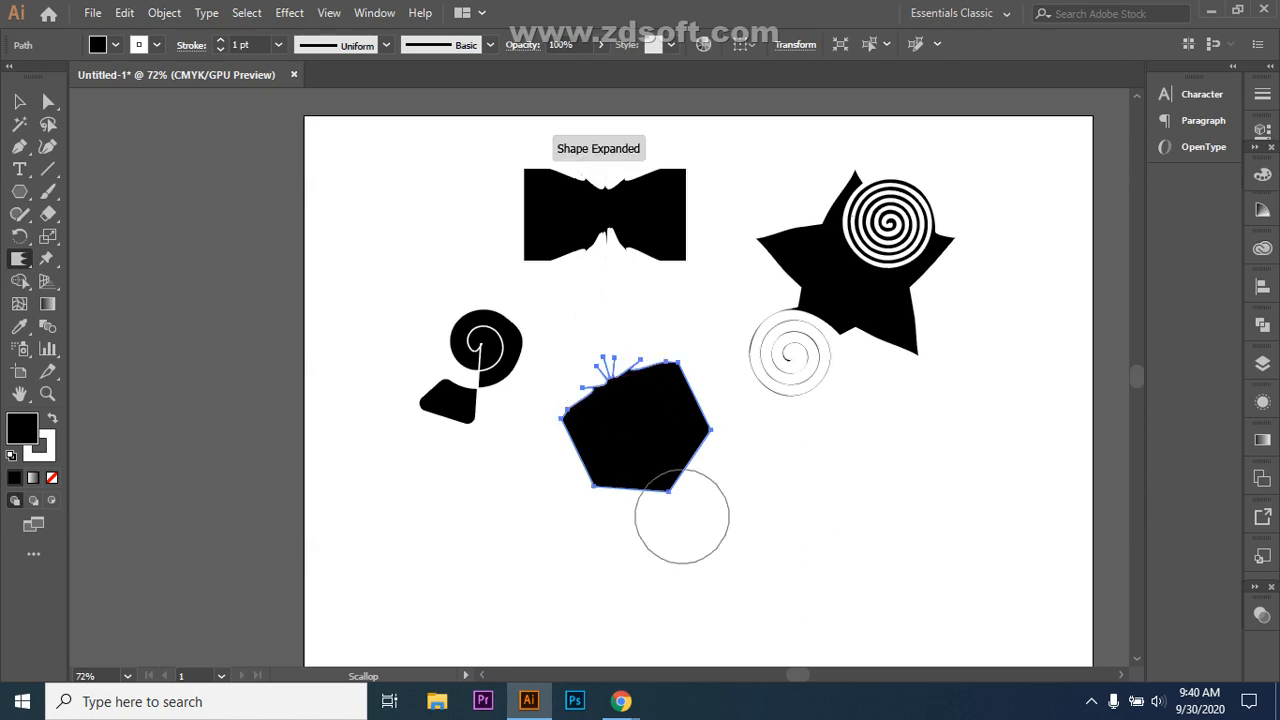
{"action": "left_click", "coordinate": [19, 101]}
{"action": "key", "text": "ctrl+shift+a"}
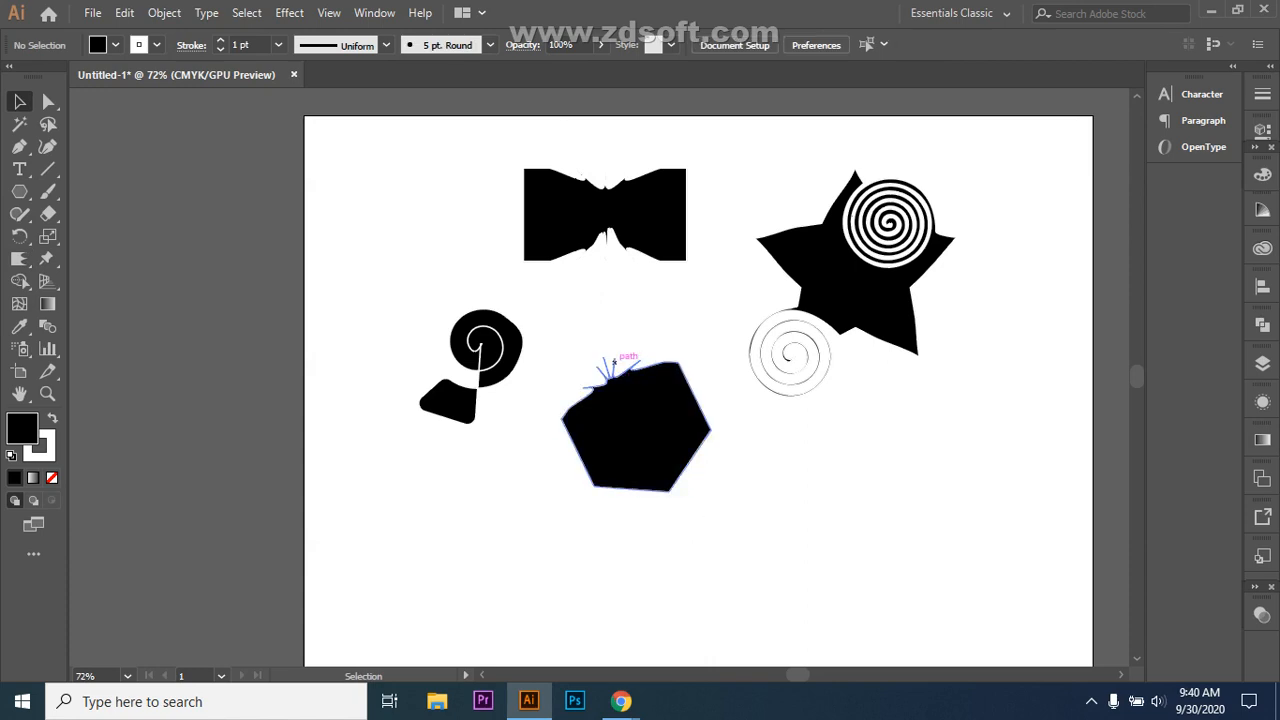
Step: Raise the hexagon's top anchor and bend its handles to reshape the spiky top
{"action": "key", "text": "a"}
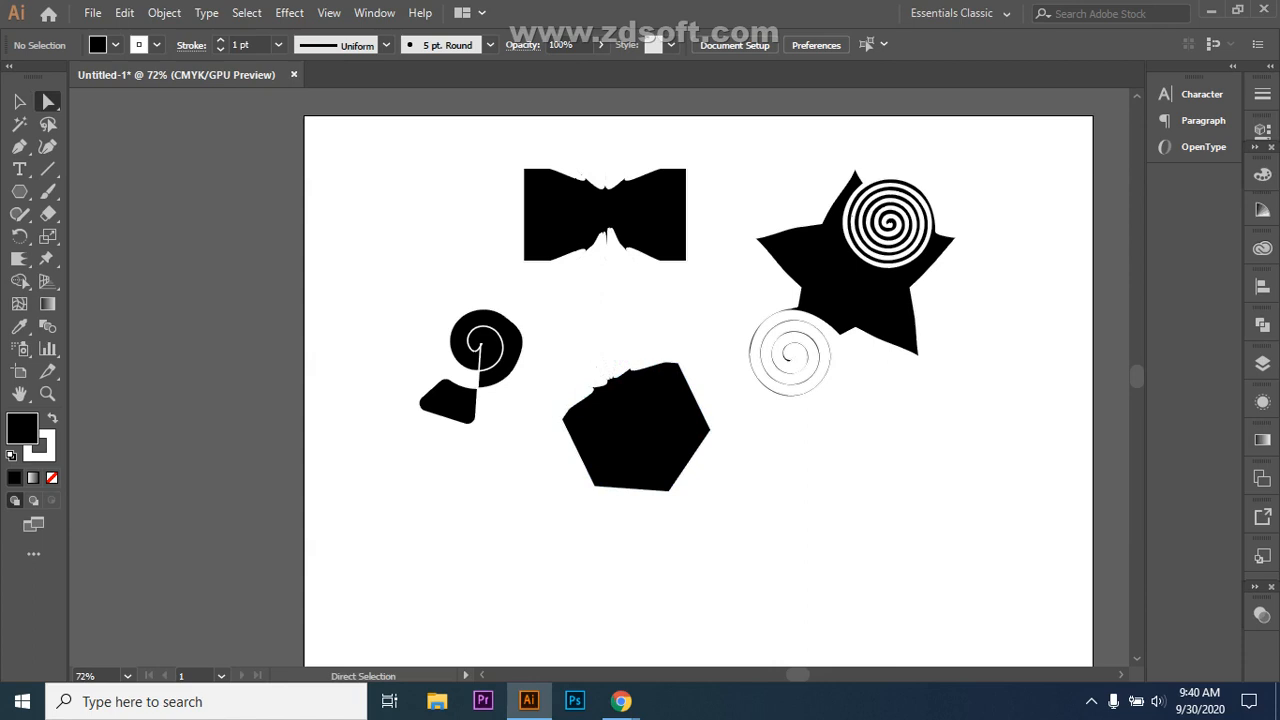
{"action": "left_click", "coordinate": [610, 382]}
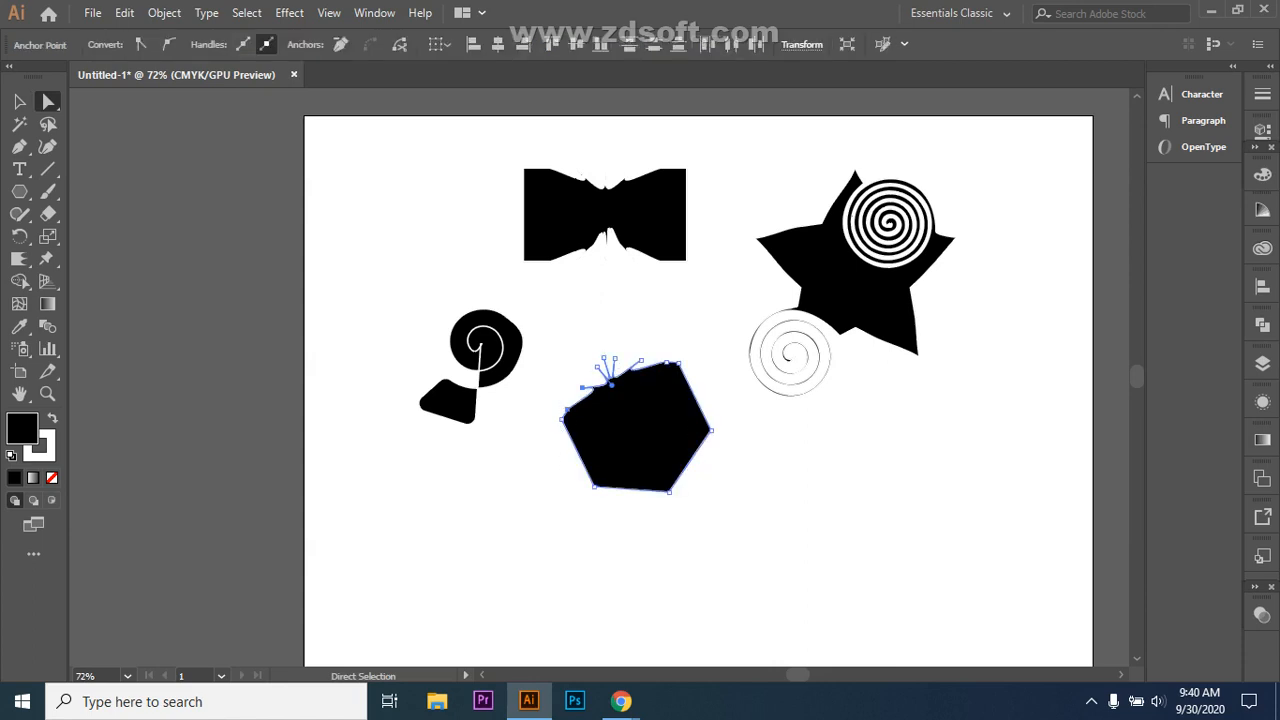
{"action": "left_click_drag", "start_coordinate": [610, 382], "coordinate": [616, 338]}
{"action": "left_click_drag", "start_coordinate": [583, 387], "coordinate": [568, 386]}
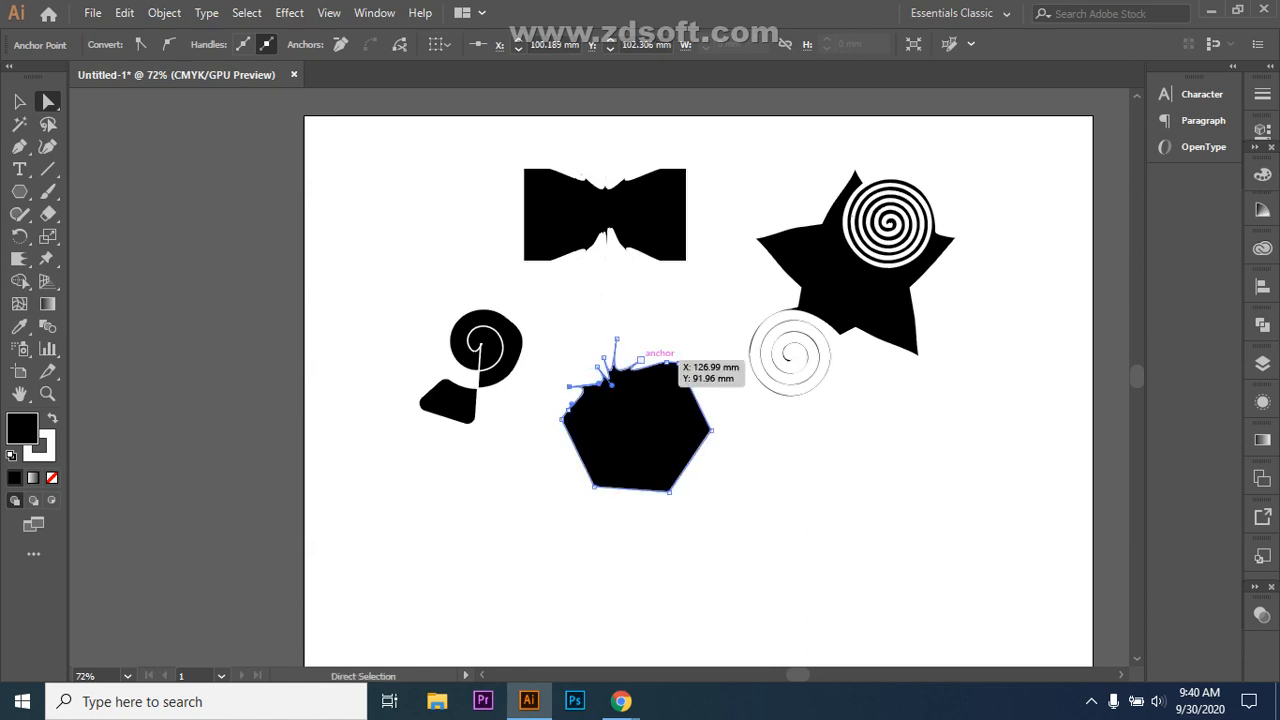
{"action": "left_click_drag", "start_coordinate": [641, 359], "coordinate": [607, 368]}
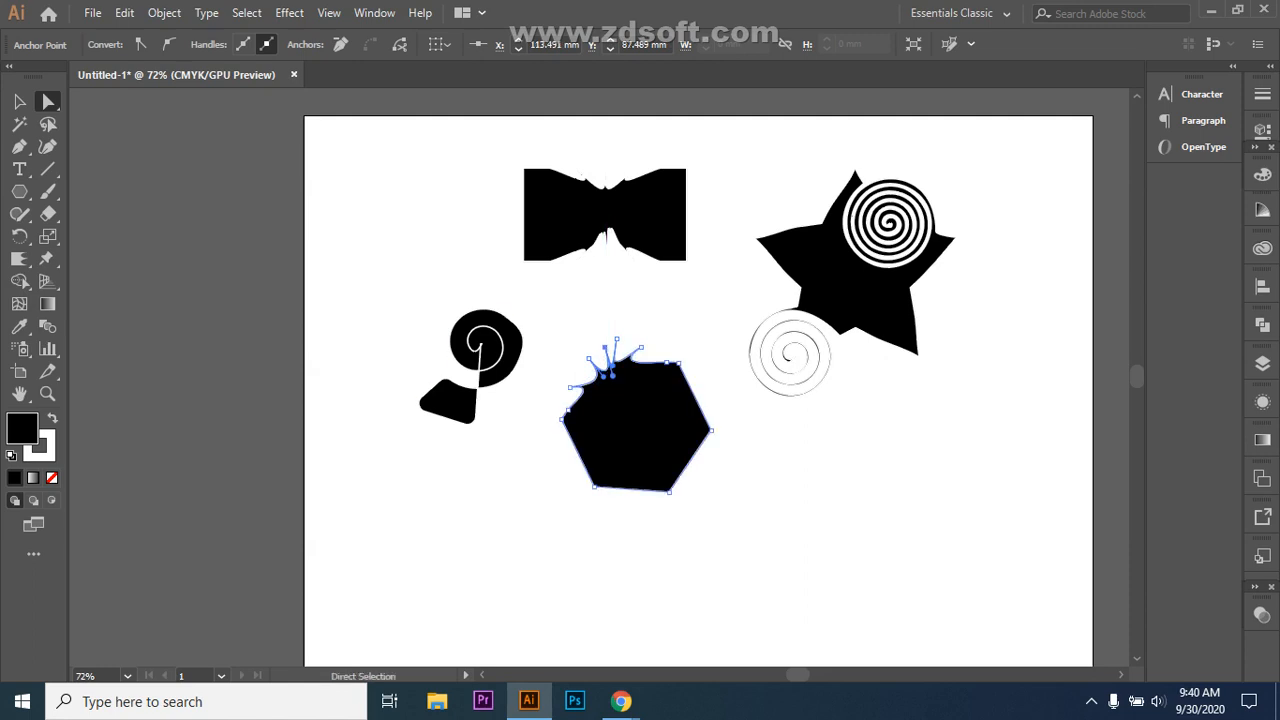
{"action": "key", "text": "ctrl+shift+a"}
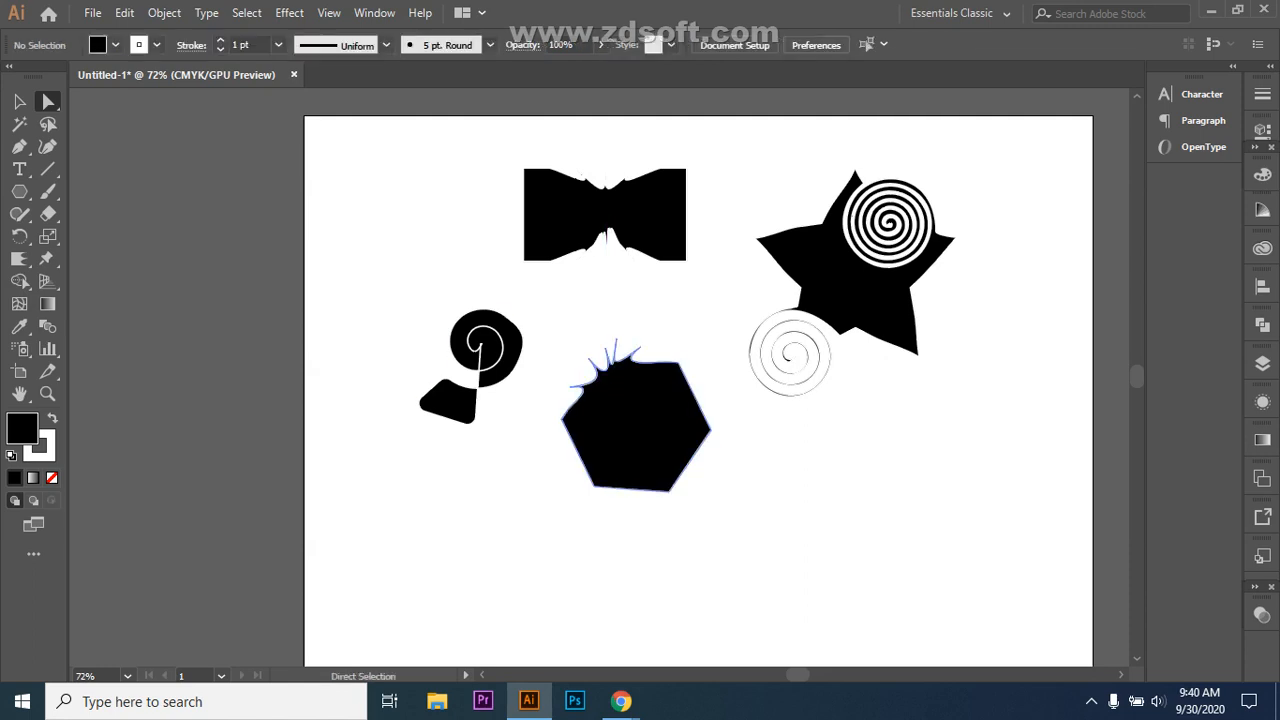
Step: Drag the live-corner widgets to round all the hexagon's corners into a soft blob
{"action": "left_click", "coordinate": [636, 420]}
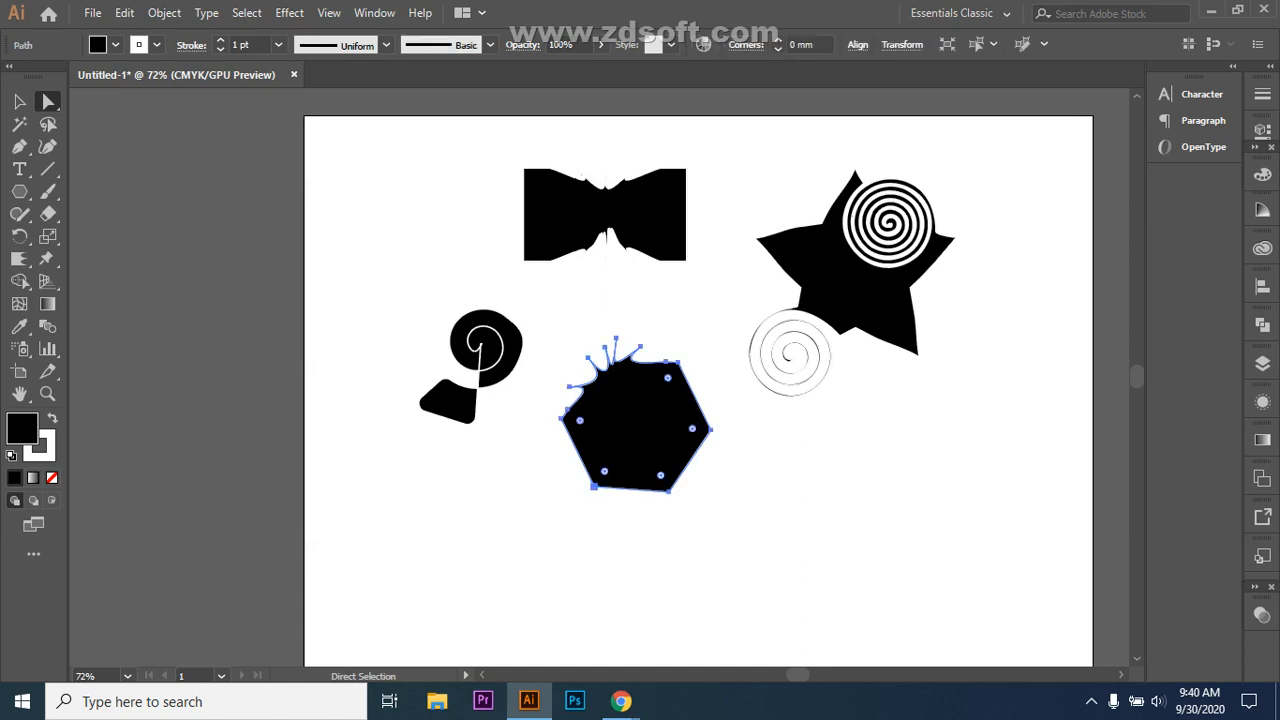
{"action": "left_click_drag", "start_coordinate": [579, 420], "coordinate": [584, 421]}
{"action": "left_click_drag", "start_coordinate": [604, 471], "coordinate": [660, 475]}
{"action": "left_click_drag", "start_coordinate": [707, 411], "coordinate": [697, 394]}
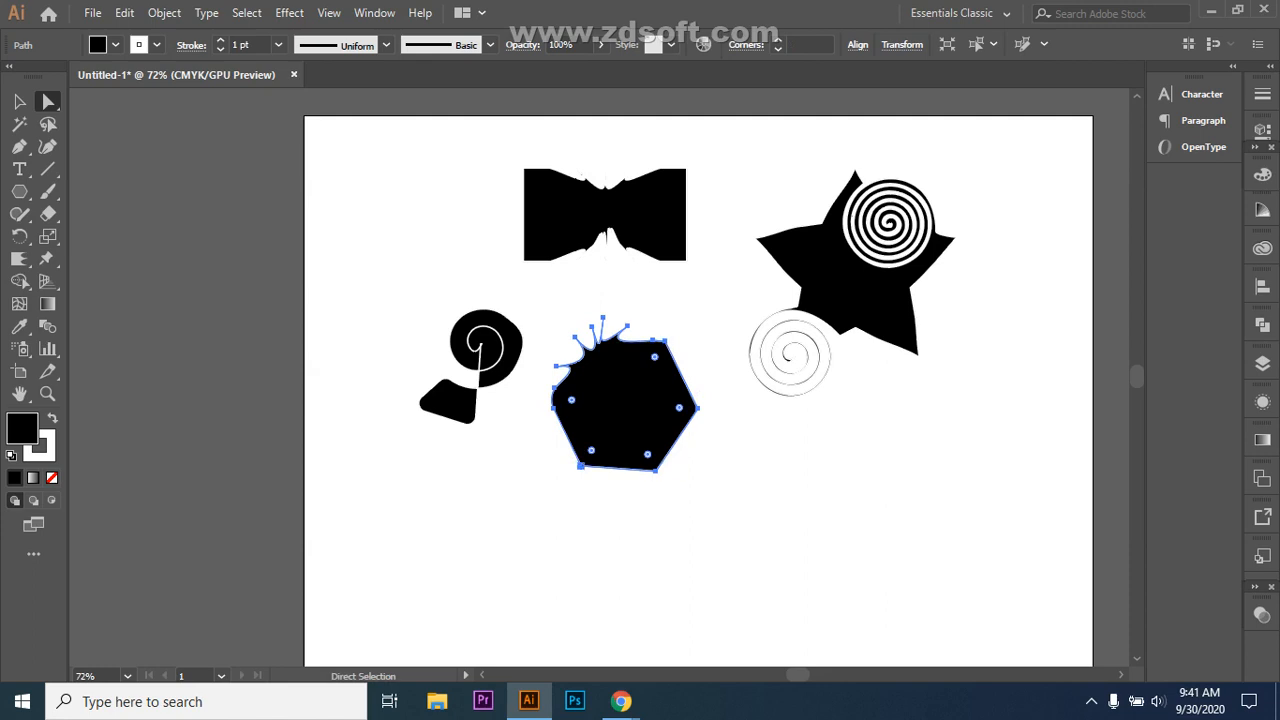
{"action": "left_click_drag", "start_coordinate": [679, 407], "coordinate": [679, 407]}
{"action": "left_click_drag", "start_coordinate": [654, 356], "coordinate": [651, 360]}
{"action": "left_click_drag", "start_coordinate": [679, 407], "coordinate": [571, 400]}
{"action": "key", "text": "ctrl+shift+a"}
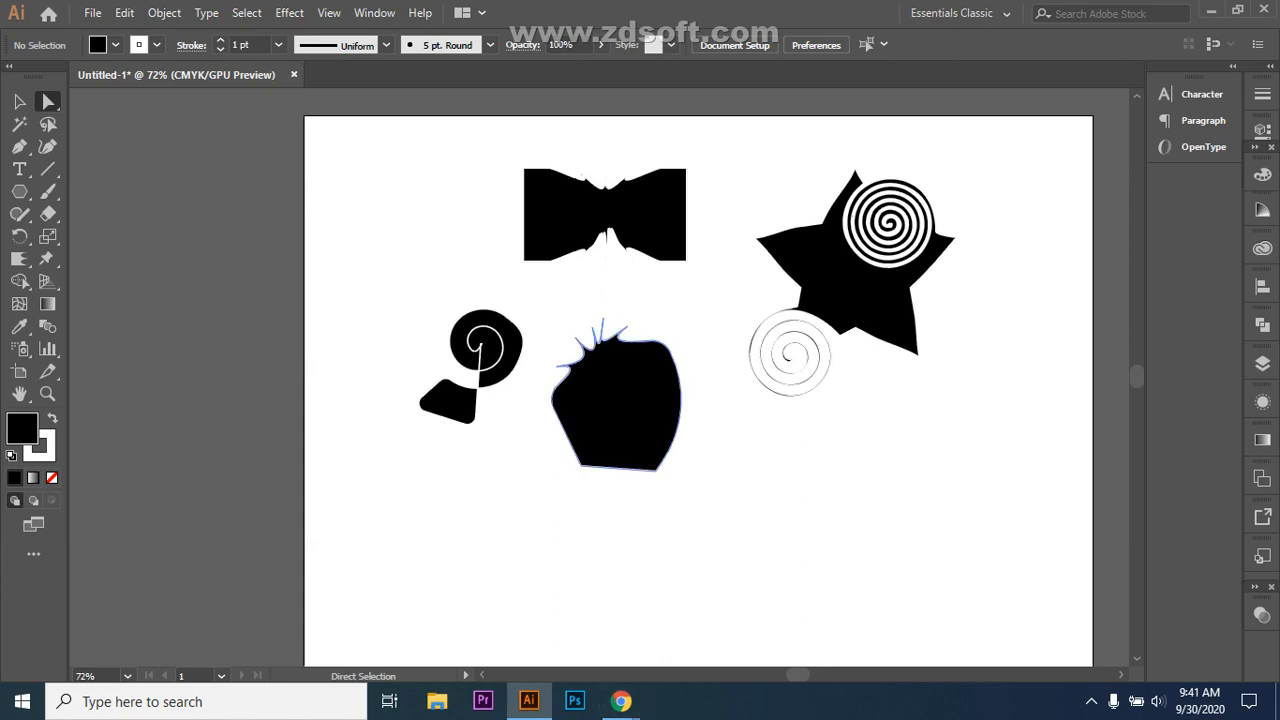
Step: Admit the waiting participant into the Google Meet call, then return to Illustrator
{"action": "mouse_move", "coordinate": [621, 701]}
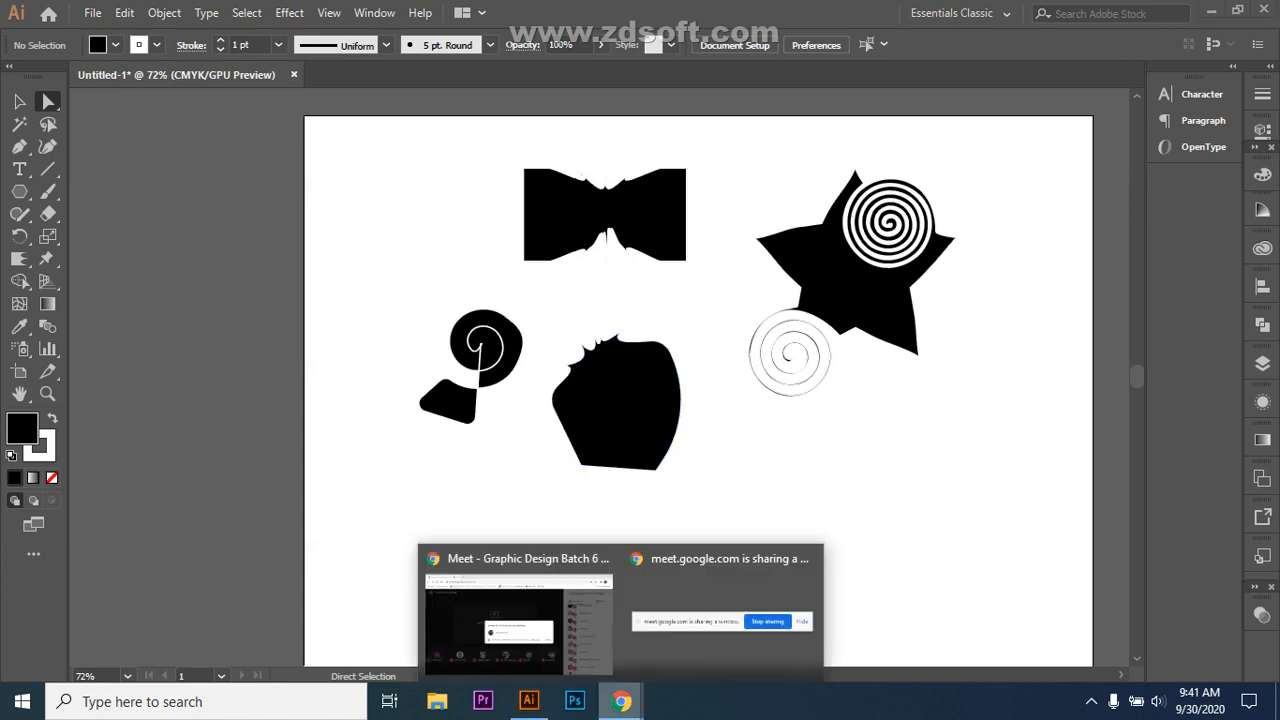
{"action": "left_click", "coordinate": [515, 615]}
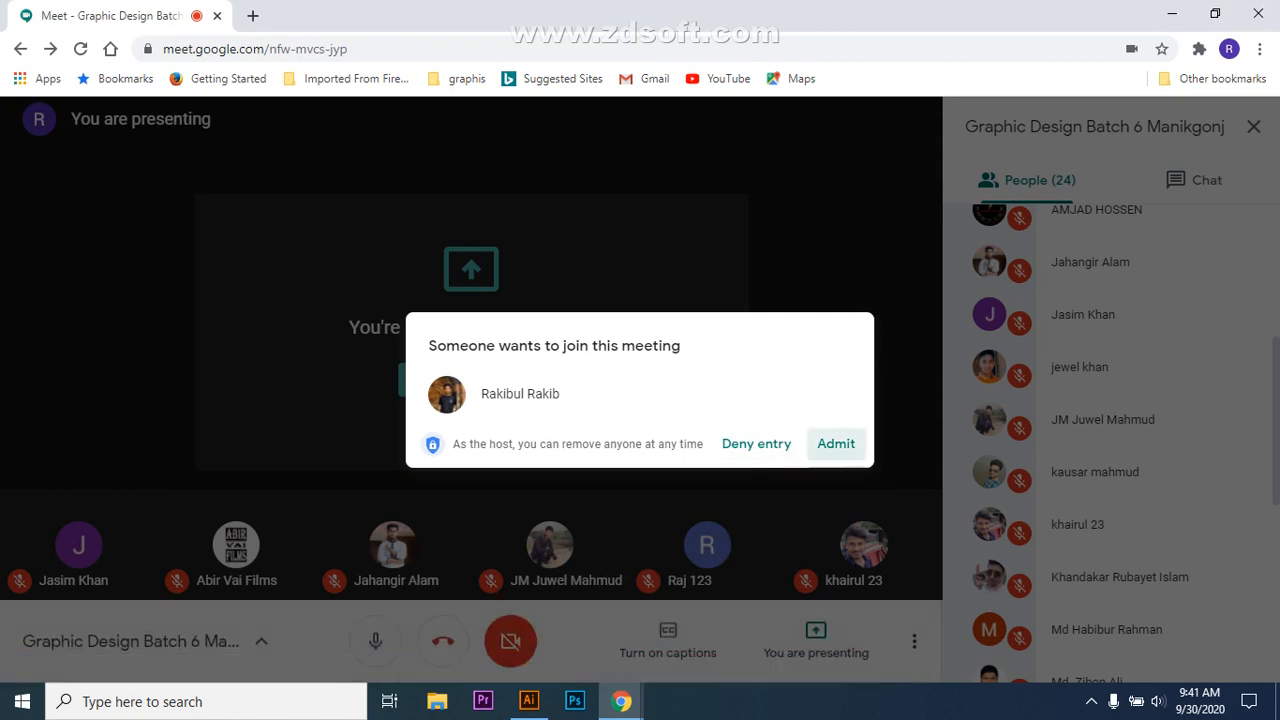
{"action": "left_click", "coordinate": [835, 443]}
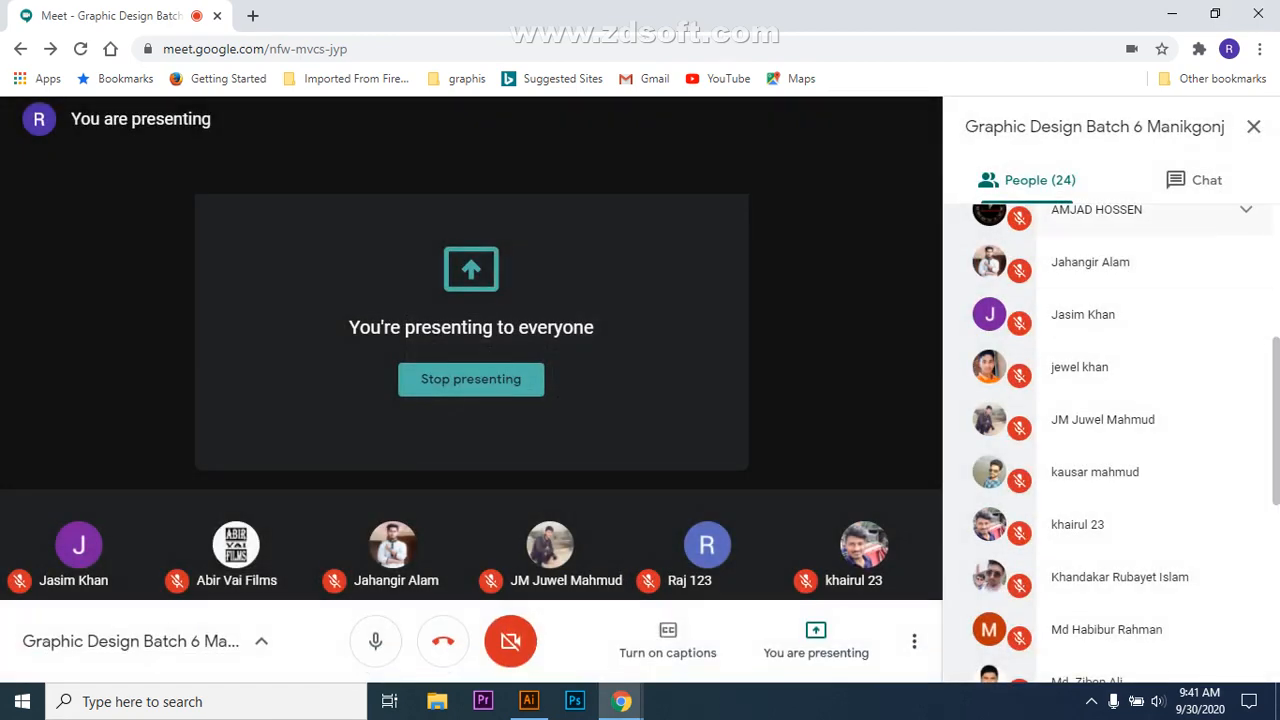
{"action": "left_click", "coordinate": [529, 701]}
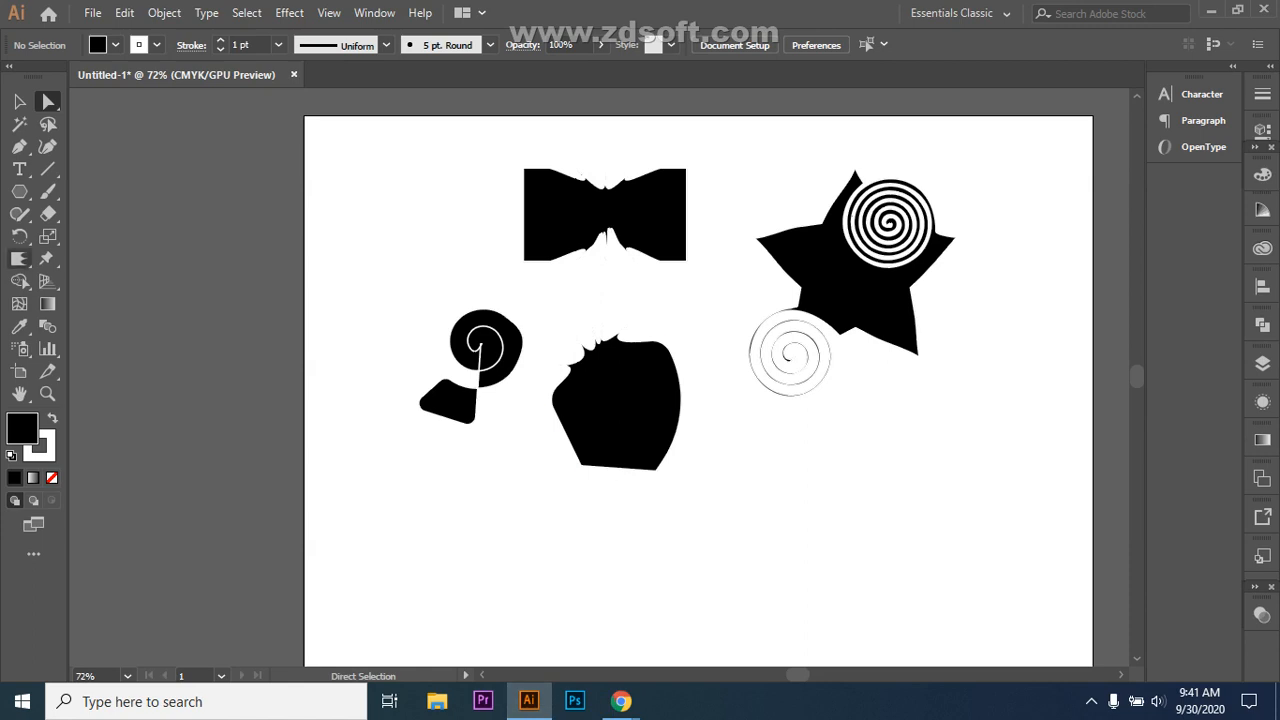
Step: Crystallize spikes along the blob's right edge, then undo back to before the hexagon existed
{"action": "left_click", "coordinate": [19, 258]}
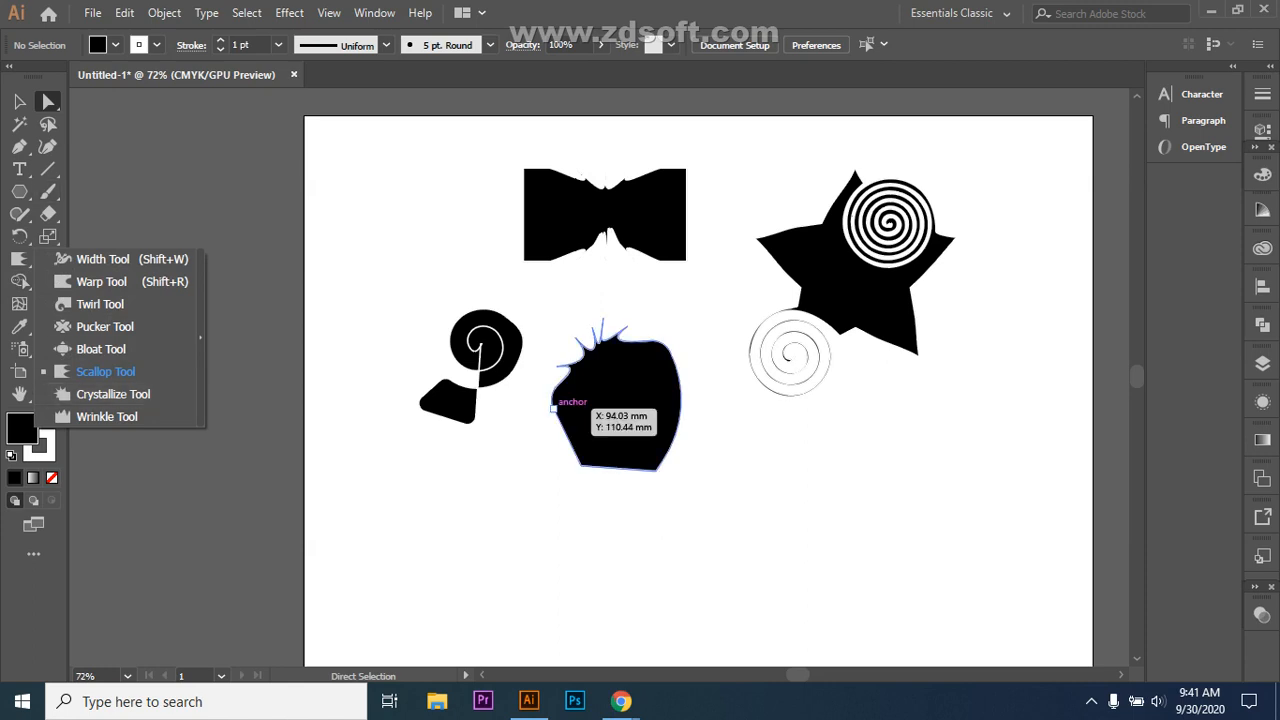
{"action": "left_click", "coordinate": [553, 408]}
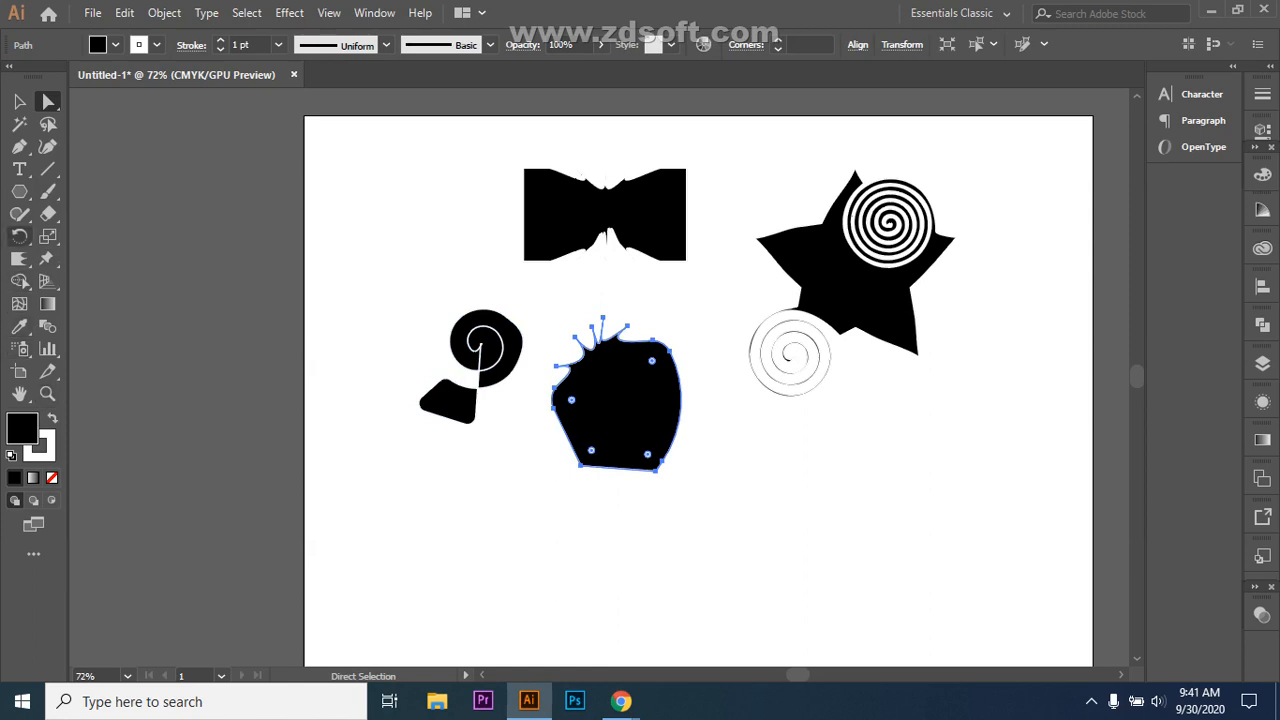
{"action": "left_click", "coordinate": [19, 258]}
{"action": "left_click", "coordinate": [95, 394]}
{"action": "mouse_move", "coordinate": [651, 423]}
{"action": "left_mouse_down"}
{"action": "mouse_move", "coordinate": [640, 425]}
{"action": "mouse_move", "coordinate": [680, 436]}
{"action": "mouse_move", "coordinate": [734, 383]}
{"action": "mouse_move", "coordinate": [722, 374]}
{"action": "mouse_move", "coordinate": [766, 403]}
{"action": "mouse_move", "coordinate": [709, 457]}
{"action": "mouse_move", "coordinate": [677, 423]}
{"action": "mouse_move", "coordinate": [737, 449]}
{"action": "mouse_move", "coordinate": [675, 487]}
{"action": "mouse_move", "coordinate": [677, 500]}
{"action": "mouse_move", "coordinate": [566, 497]}
{"action": "mouse_move", "coordinate": [531, 466]}
{"action": "mouse_move", "coordinate": [595, 425]}
{"action": "mouse_move", "coordinate": [777, 429]}
{"action": "left_mouse_up"}
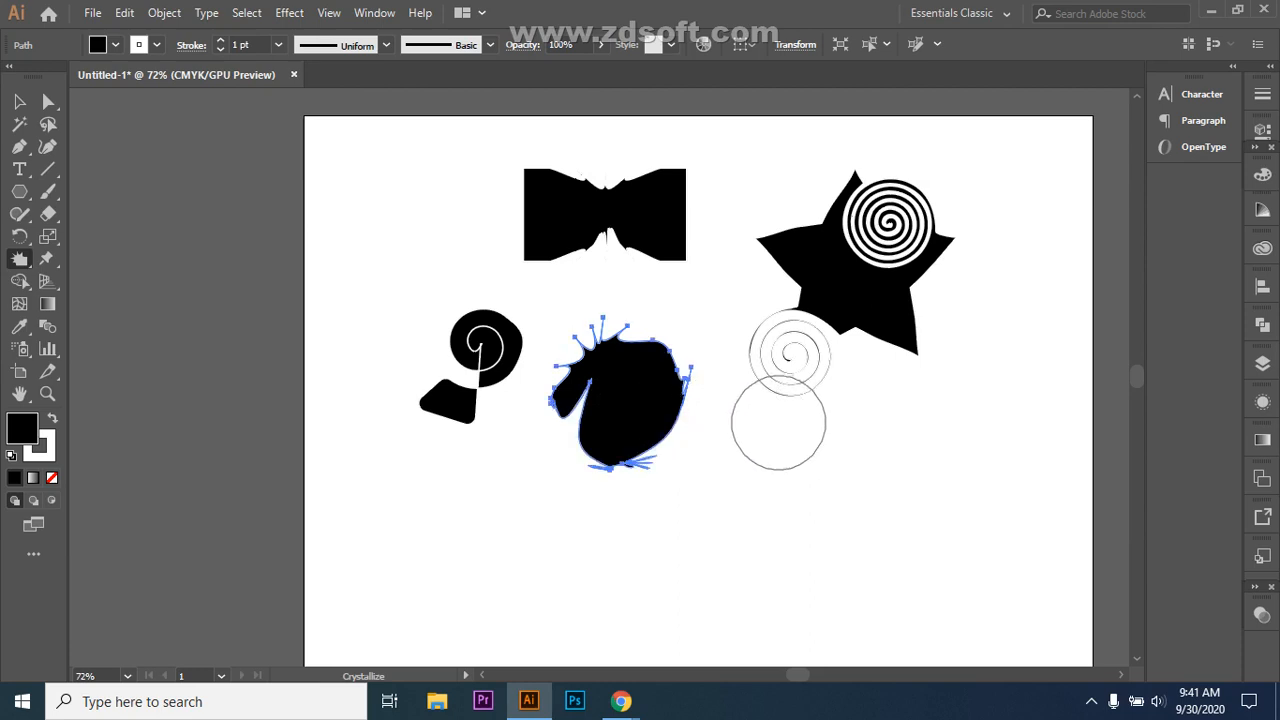
{"action": "key", "text": "ctrl+z"}
{"action": "key", "text": "ctrl+z"}
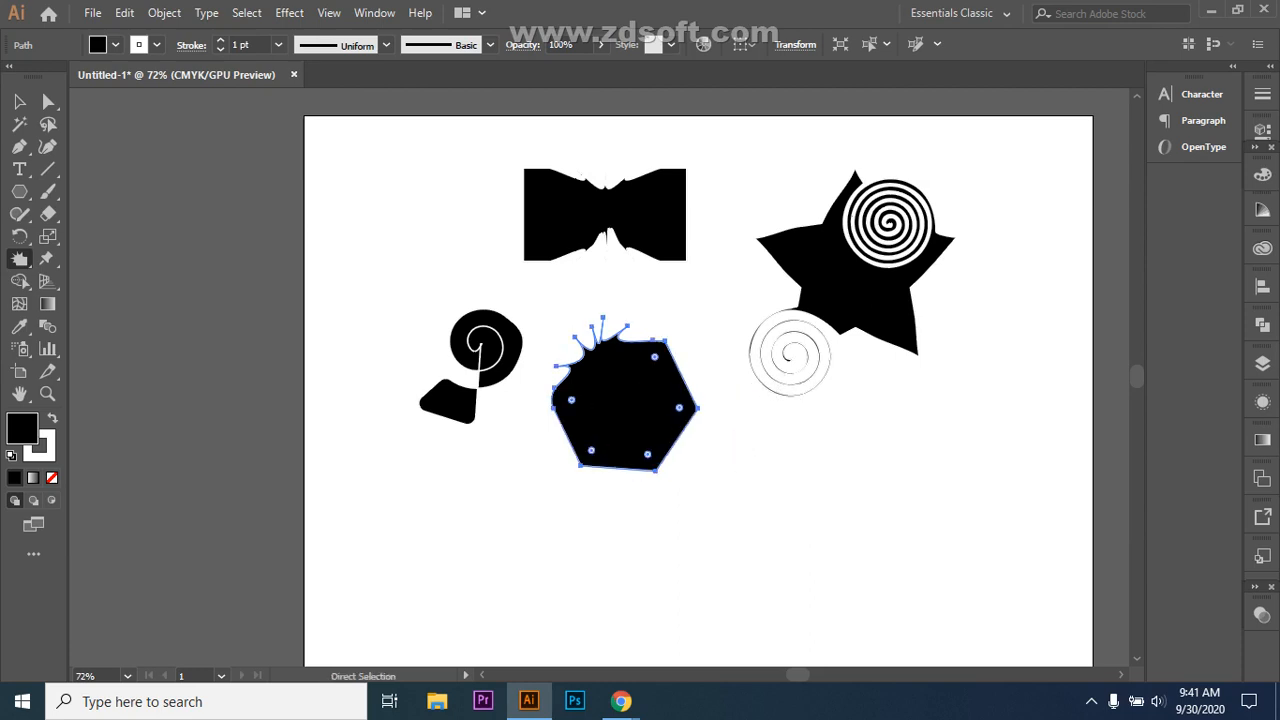
{"action": "key", "text": "ctrl+z"}
{"action": "key", "text": "ctrl+z"}
{"action": "key", "text": "ctrl+z"}
{"action": "key", "text": "ctrl+z"}
{"action": "key", "text": "ctrl+z"}
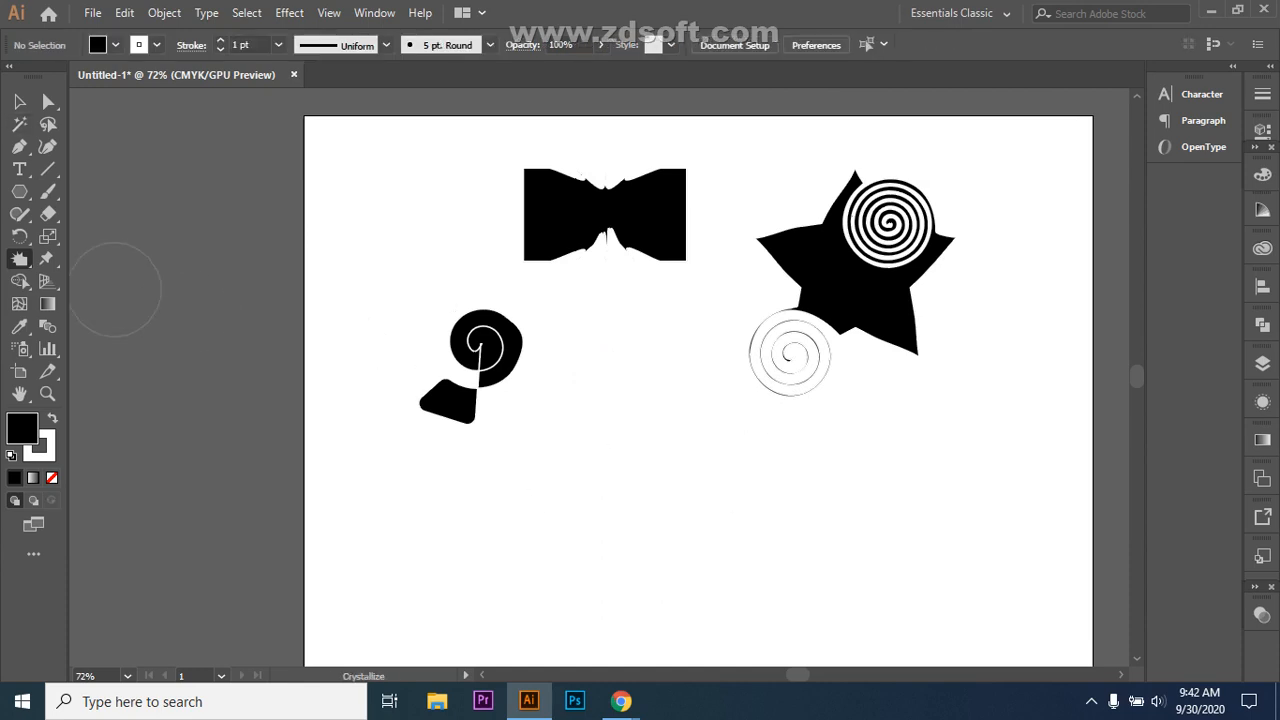
Step: Draw a black hexagon below the bowtie, then crystallize spikes from its corners and stretch its top-right edge upward
{"action": "left_click", "coordinate": [19, 191]}
{"action": "left_click_drag", "start_coordinate": [623, 429], "coordinate": [680, 525]}
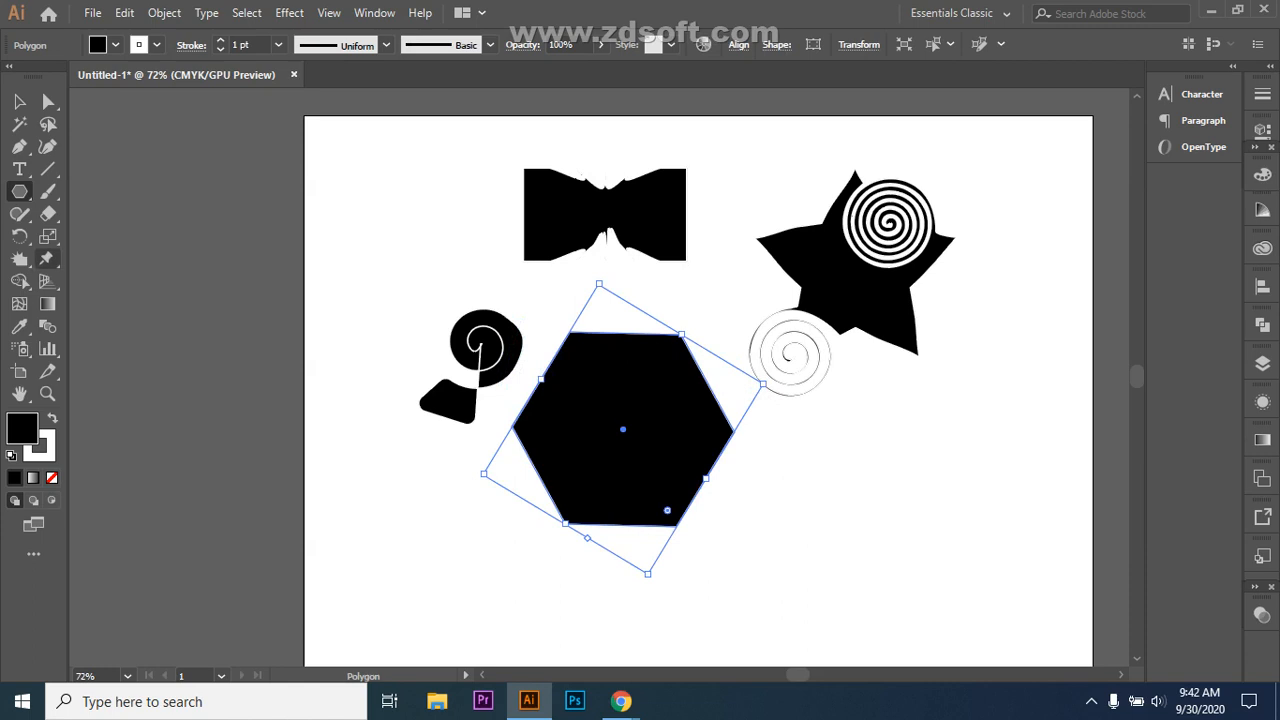
{"action": "left_click", "coordinate": [19, 258]}
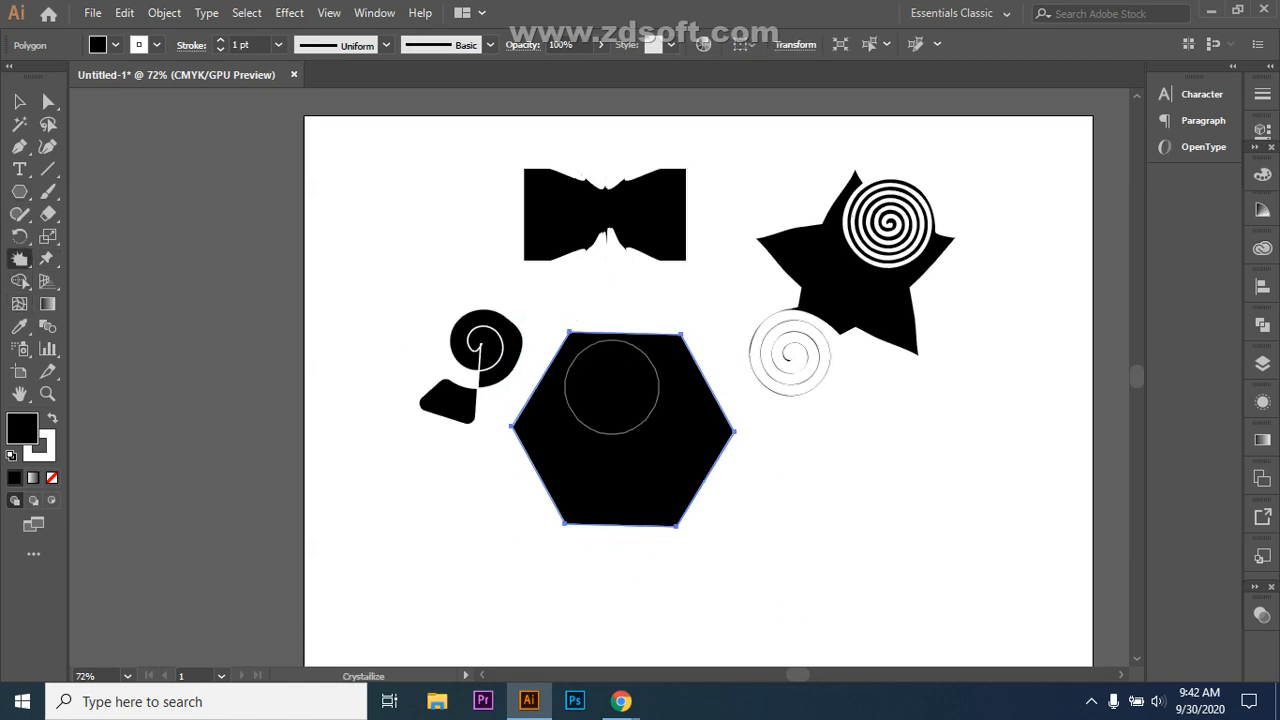
{"action": "left_click_drag", "start_coordinate": [577, 343], "coordinate": [573, 340]}
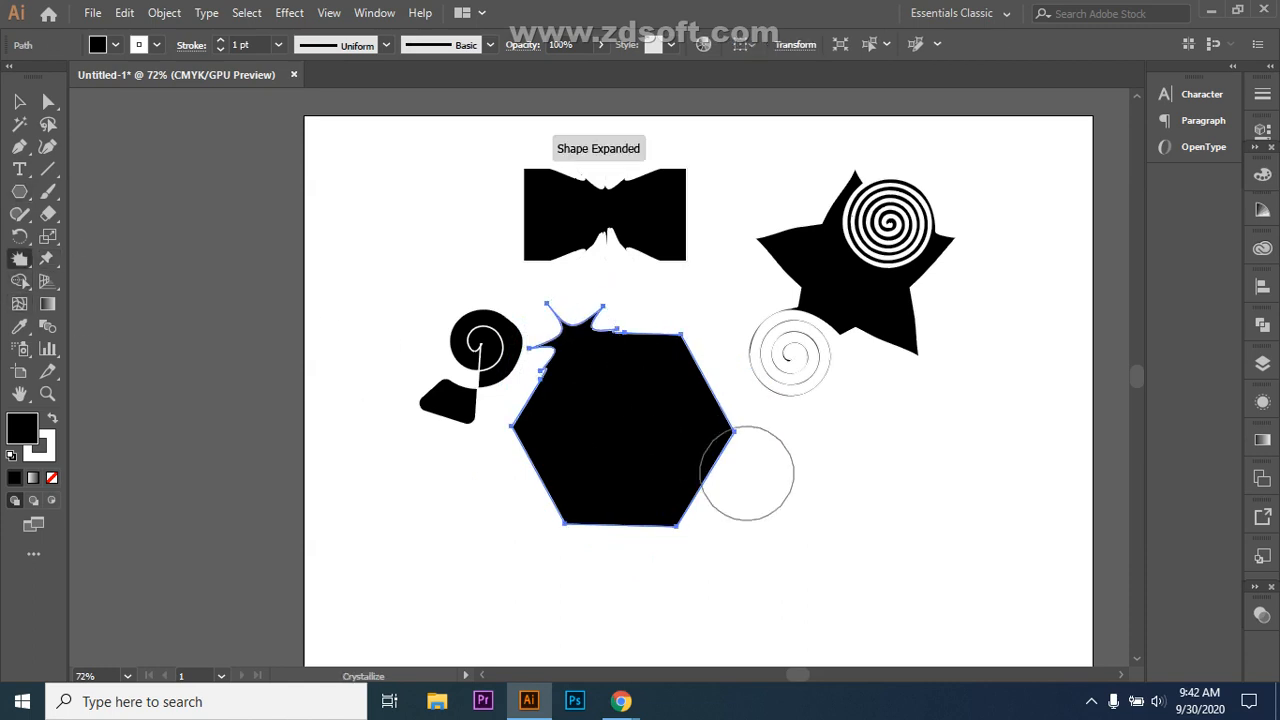
{"action": "left_click_drag", "start_coordinate": [734, 431], "coordinate": [735, 438]}
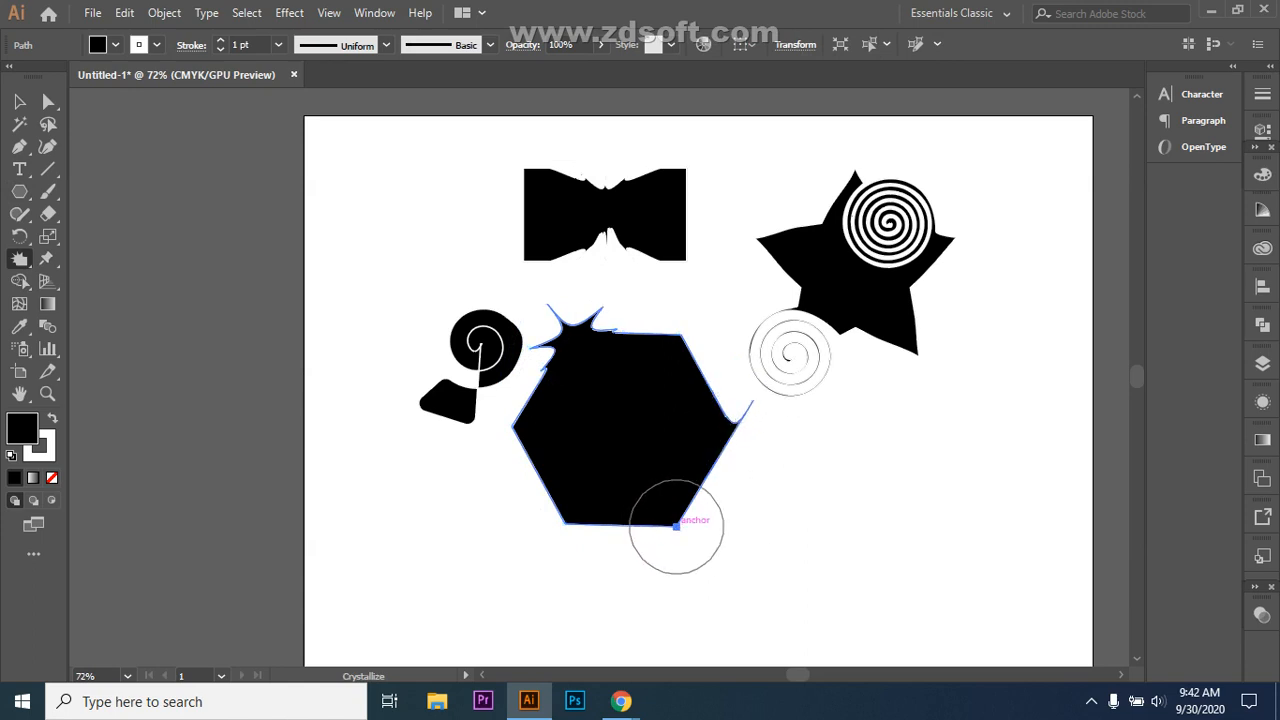
{"action": "left_click_drag", "start_coordinate": [676, 526], "coordinate": [677, 533]}
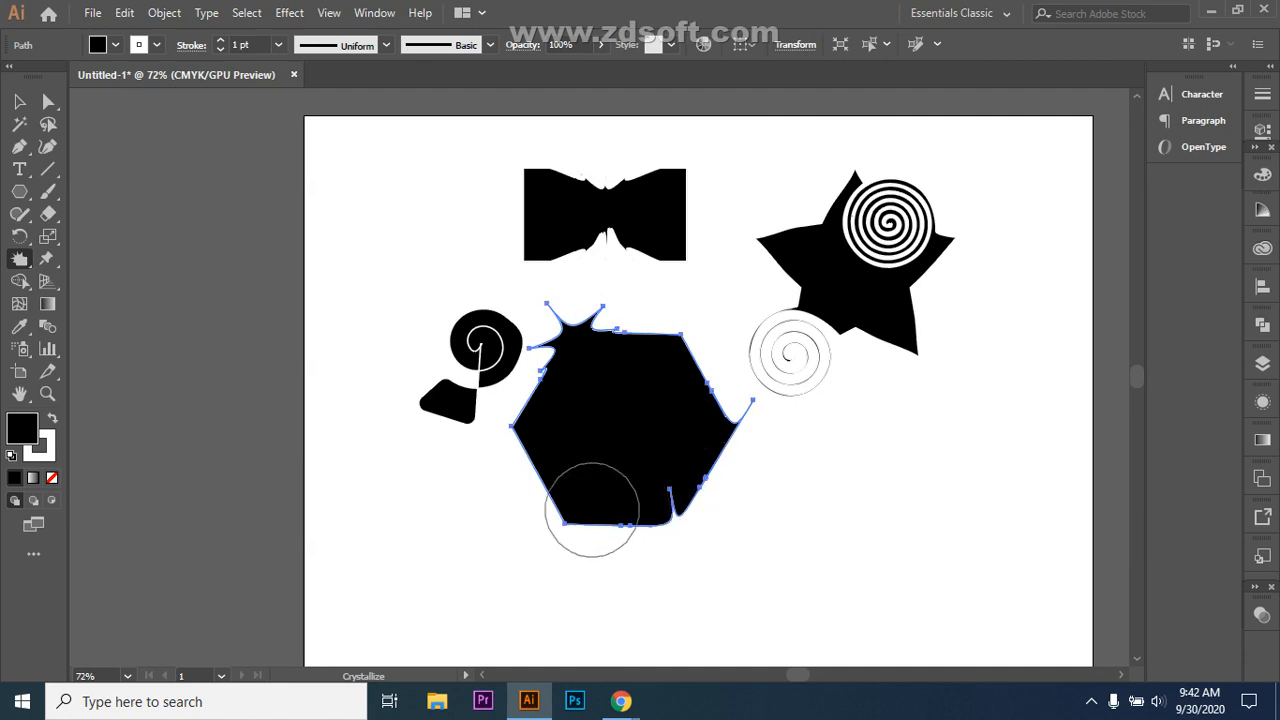
{"action": "left_click_drag", "start_coordinate": [570, 522], "coordinate": [558, 530]}
{"action": "left_click_drag", "start_coordinate": [511, 426], "coordinate": [560, 430]}
{"action": "mouse_move", "coordinate": [672, 340]}
{"action": "left_mouse_down"}
{"action": "mouse_move", "coordinate": [691, 300]}
{"action": "mouse_move", "coordinate": [703, 314]}
{"action": "mouse_move", "coordinate": [670, 390]}
{"action": "left_mouse_up"}
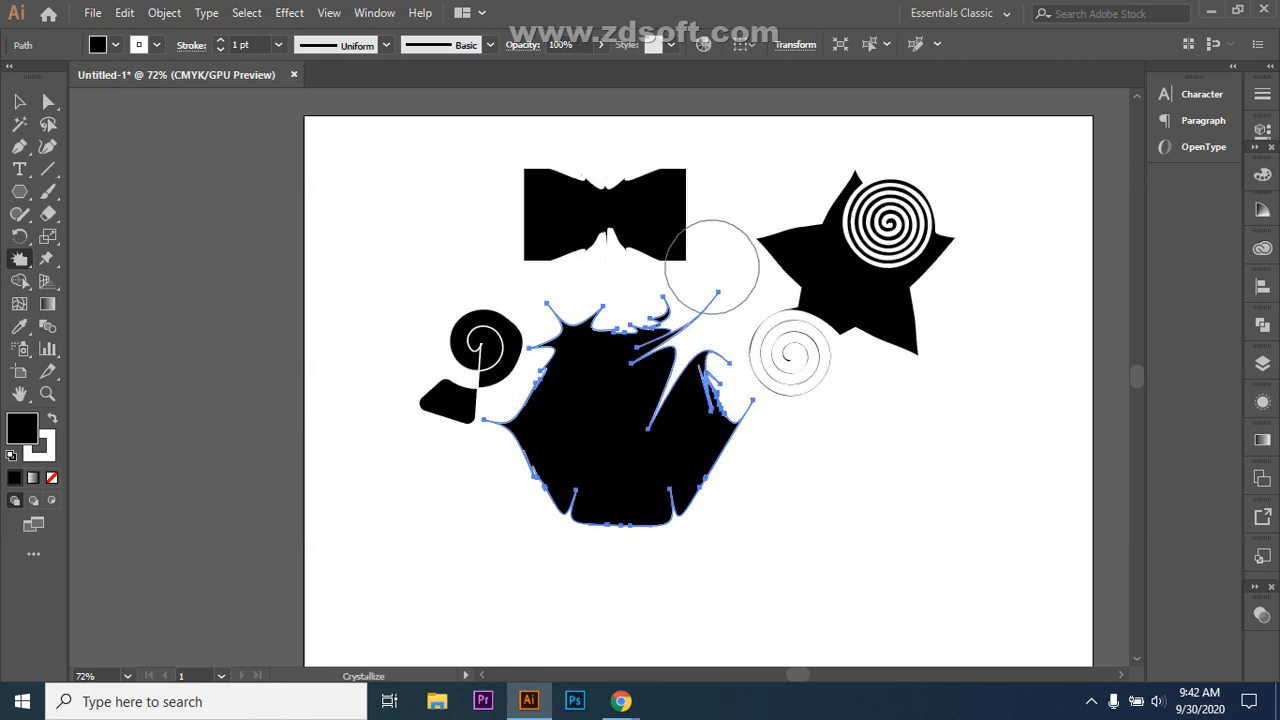
Step: Bring the Google Meet window forward and stop the current presentation
{"action": "mouse_move", "coordinate": [621, 701]}
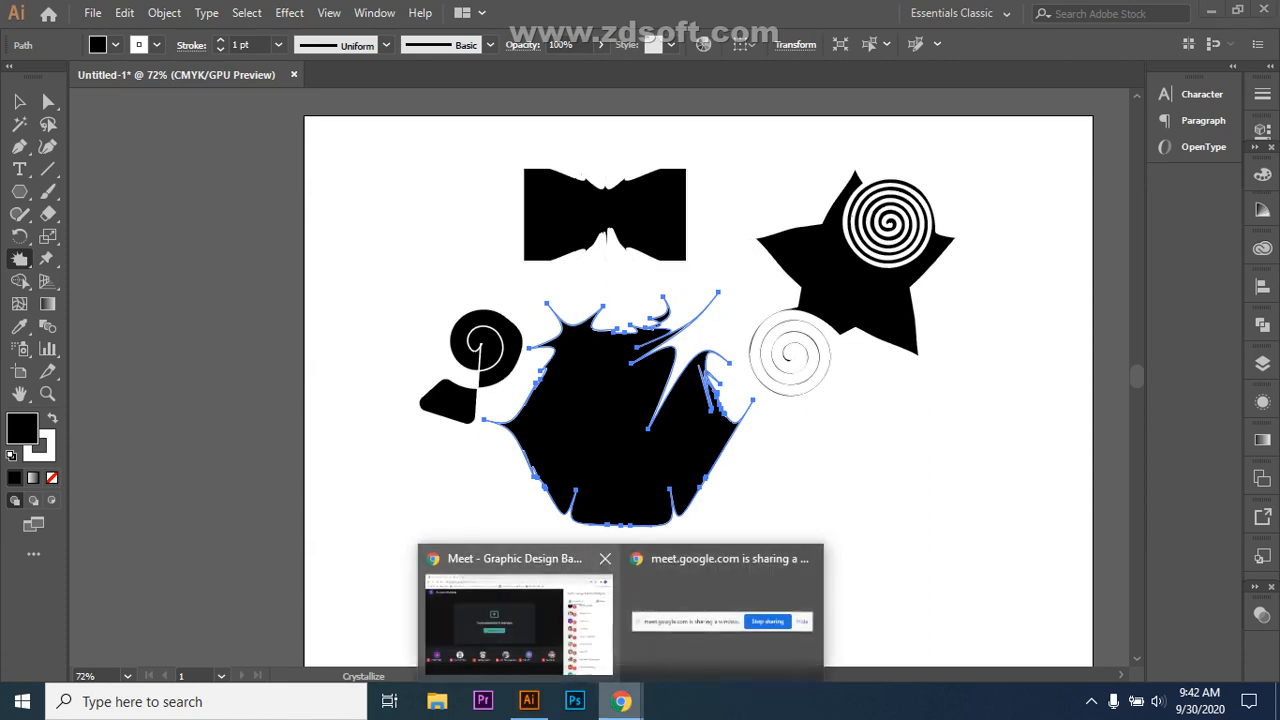
{"action": "left_click", "coordinate": [505, 575]}
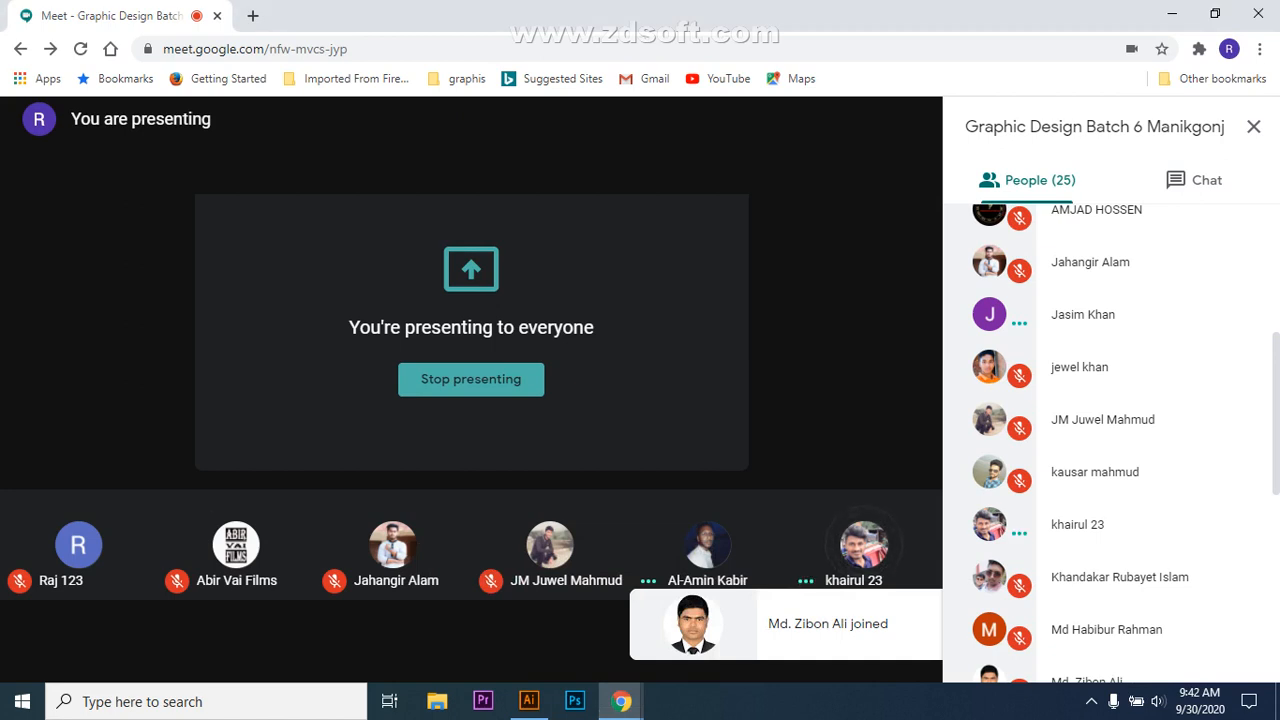
{"action": "mouse_move", "coordinate": [621, 701]}
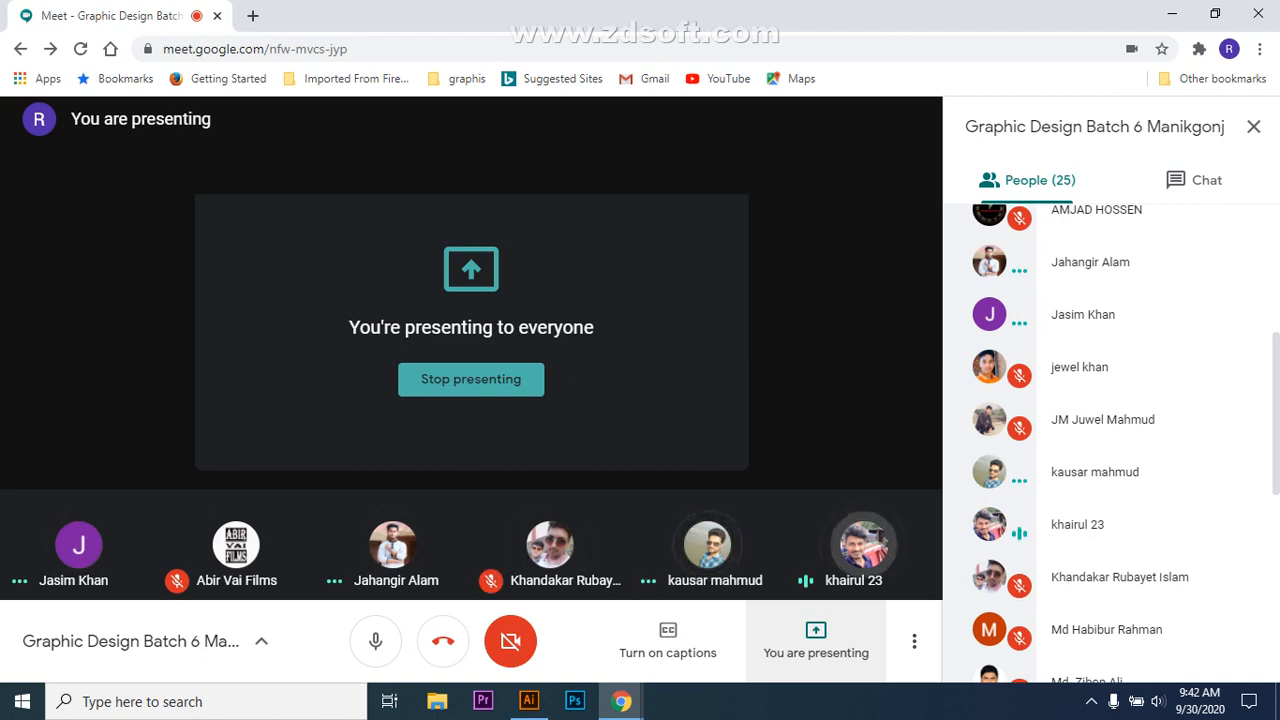
{"action": "mouse_move", "coordinate": [865, 545]}
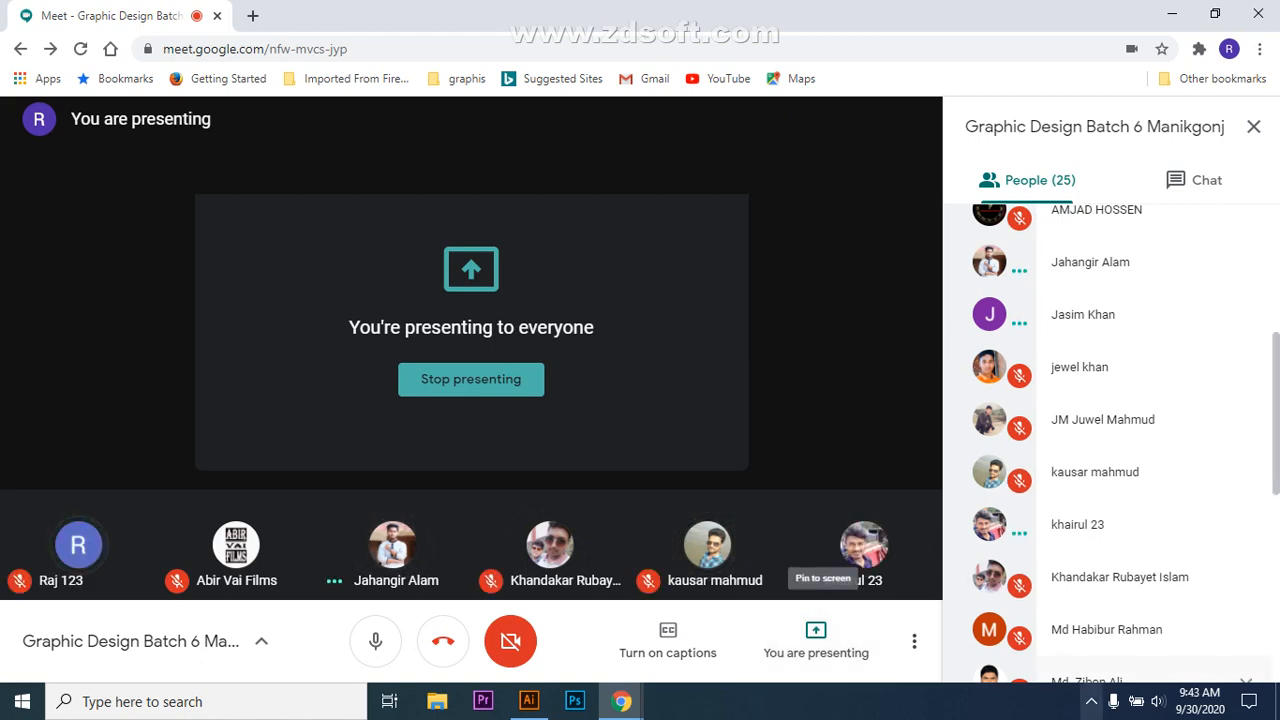
{"action": "mouse_move", "coordinate": [1090, 643]}
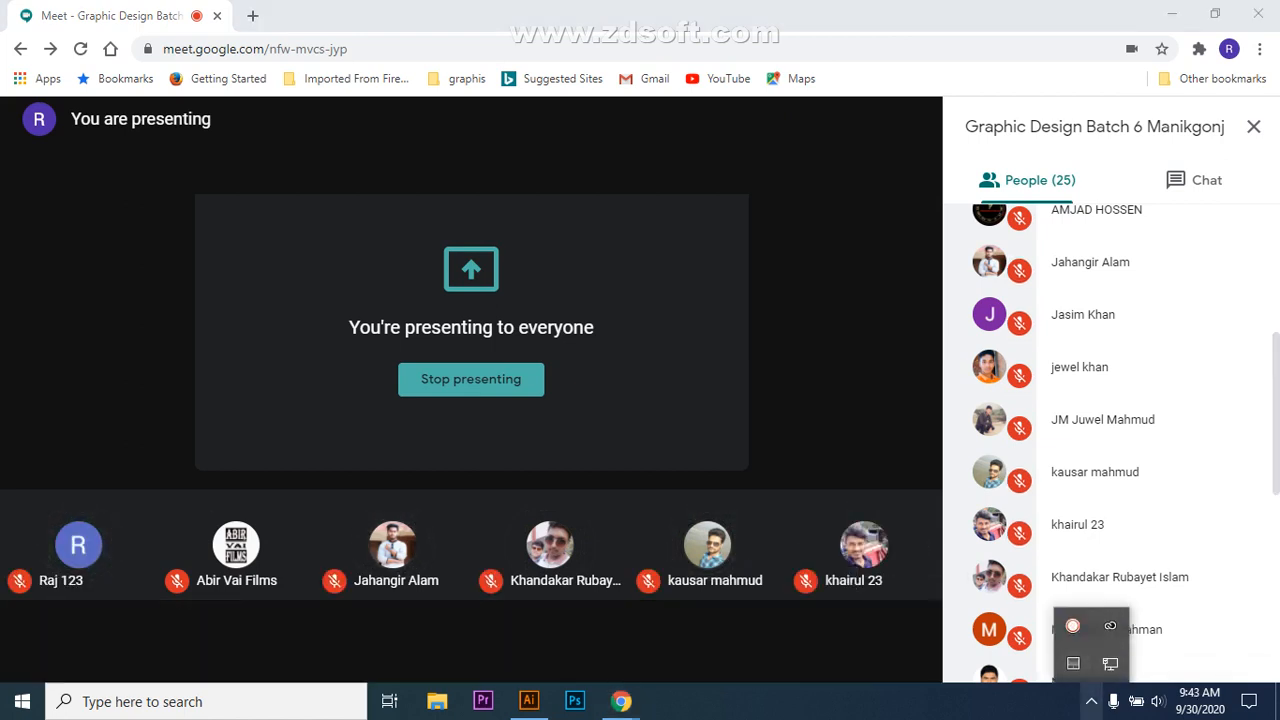
{"action": "left_click", "coordinate": [816, 640]}
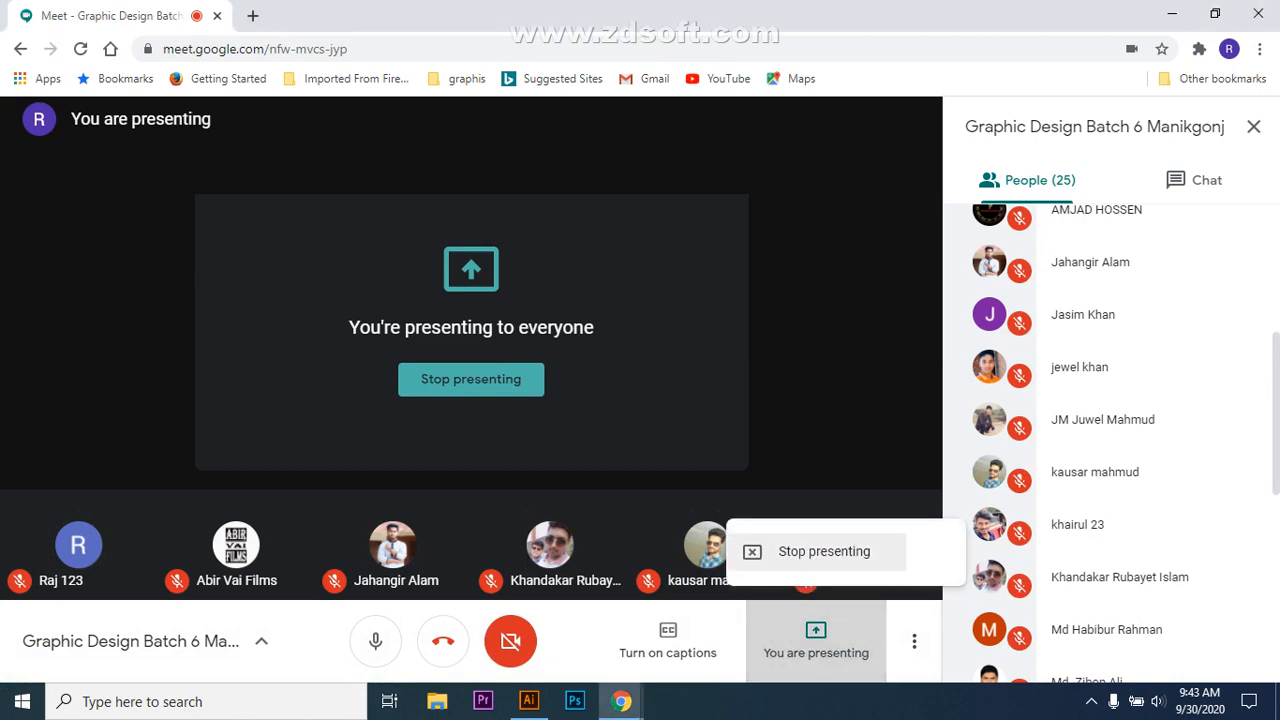
{"action": "left_click", "coordinate": [824, 551]}
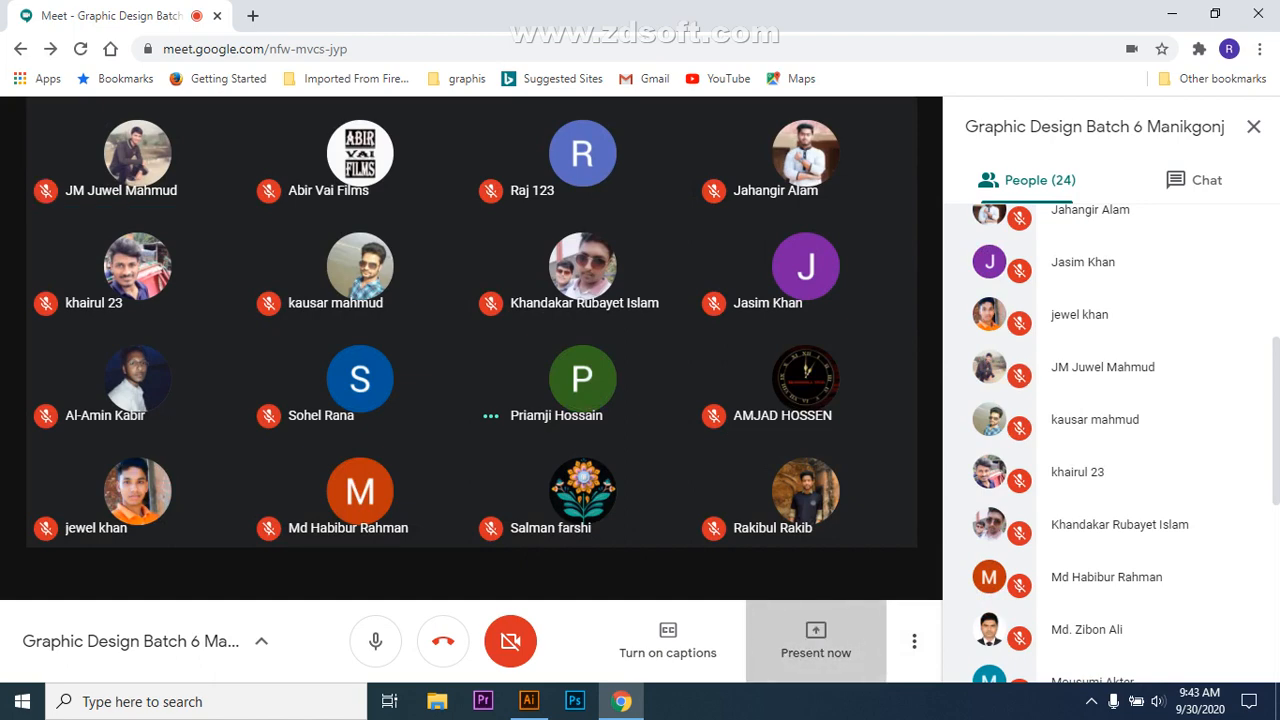
Step: Present again, sharing only the Illustrator window
{"action": "left_click", "coordinate": [816, 640]}
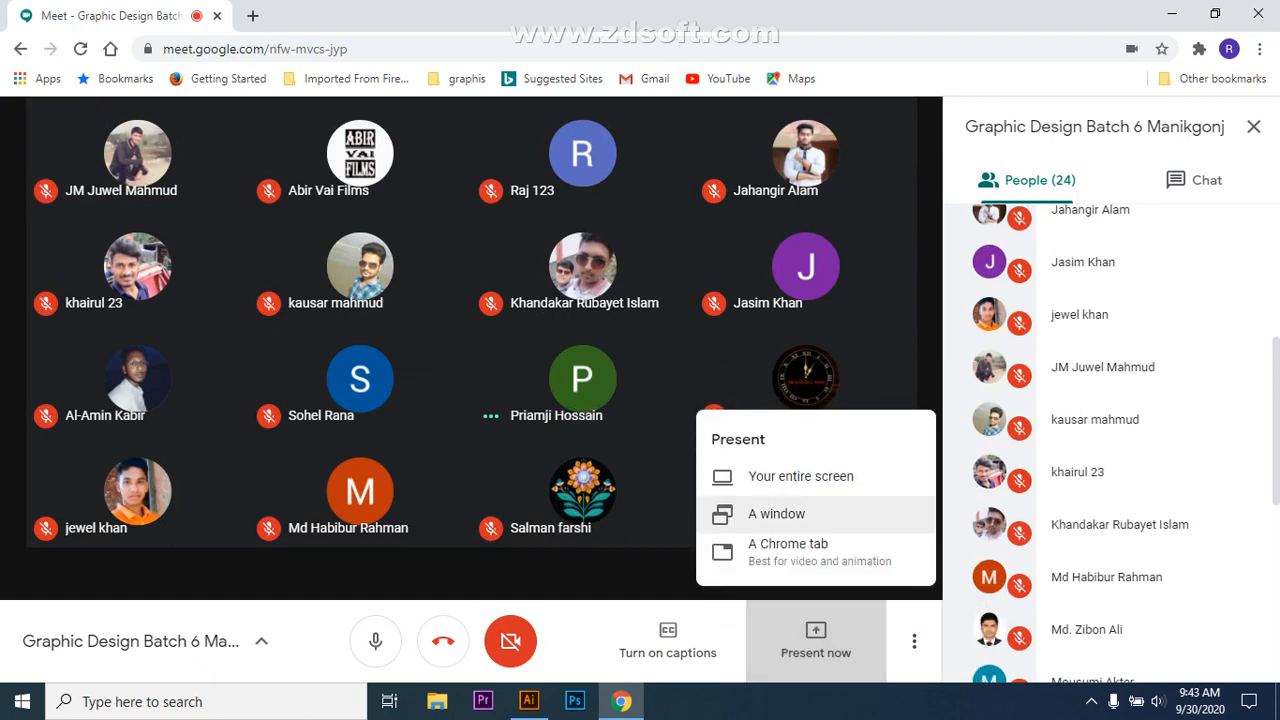
{"action": "left_click", "coordinate": [776, 513]}
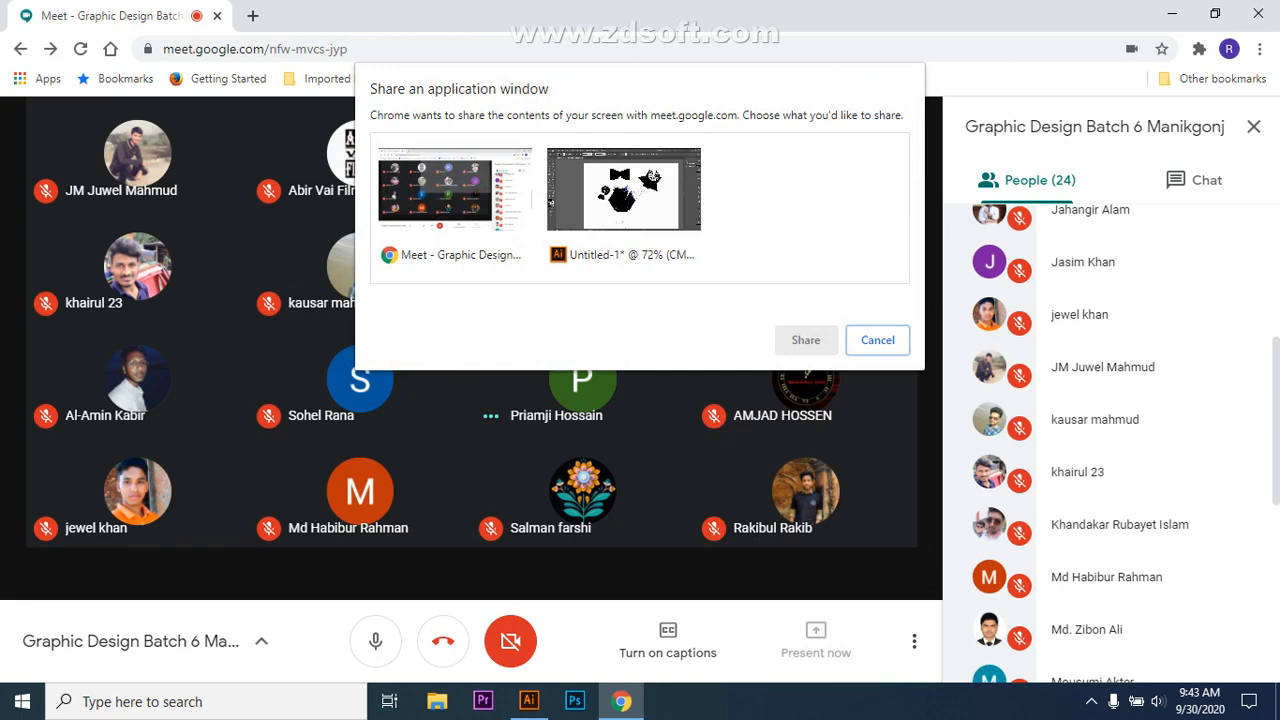
{"action": "left_click", "coordinate": [624, 189]}
{"action": "left_click", "coordinate": [806, 340]}
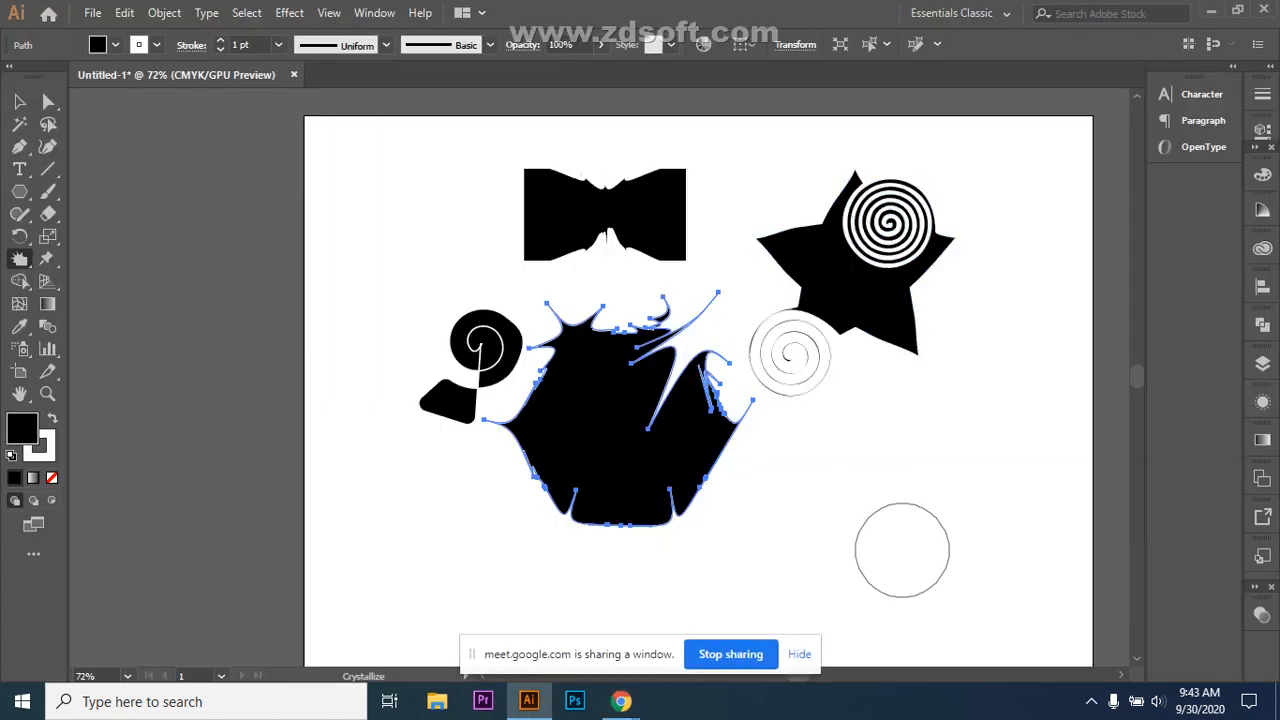
Step: Delete the crystallized hexagon and bring the Google Meet Chrome window back to the front
{"action": "left_click", "coordinate": [19, 101]}
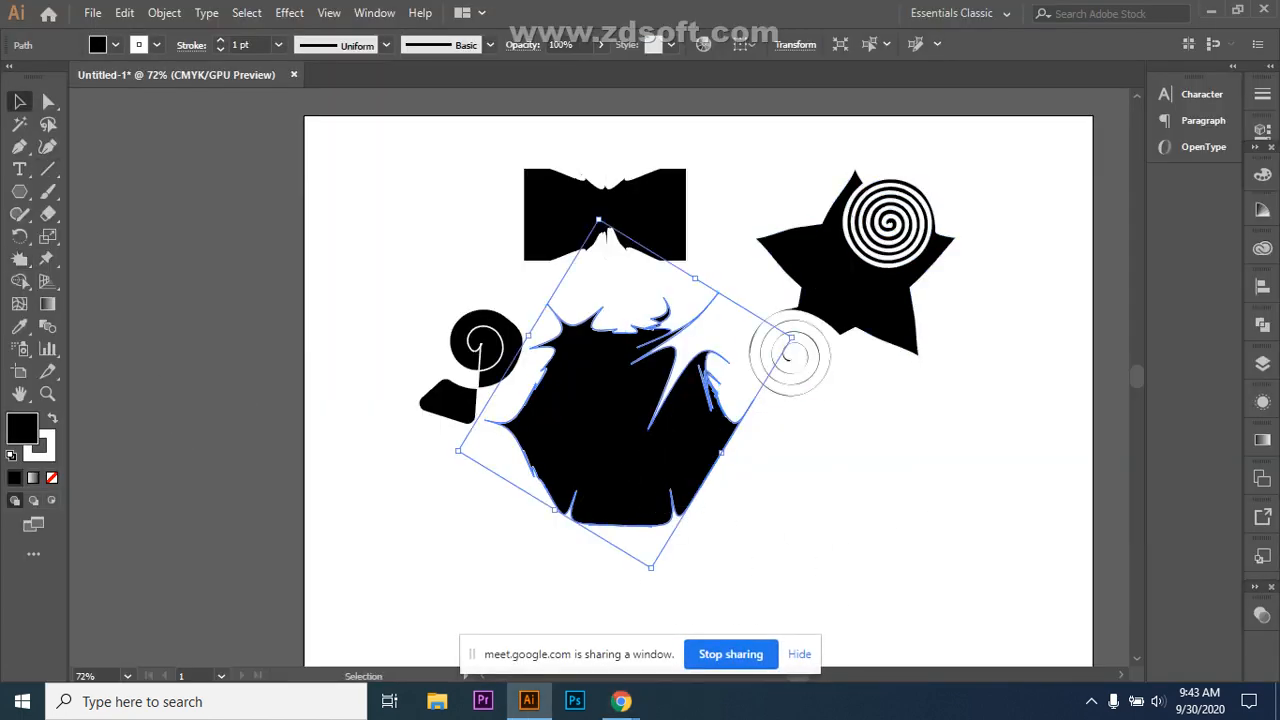
{"action": "key", "text": "Delete"}
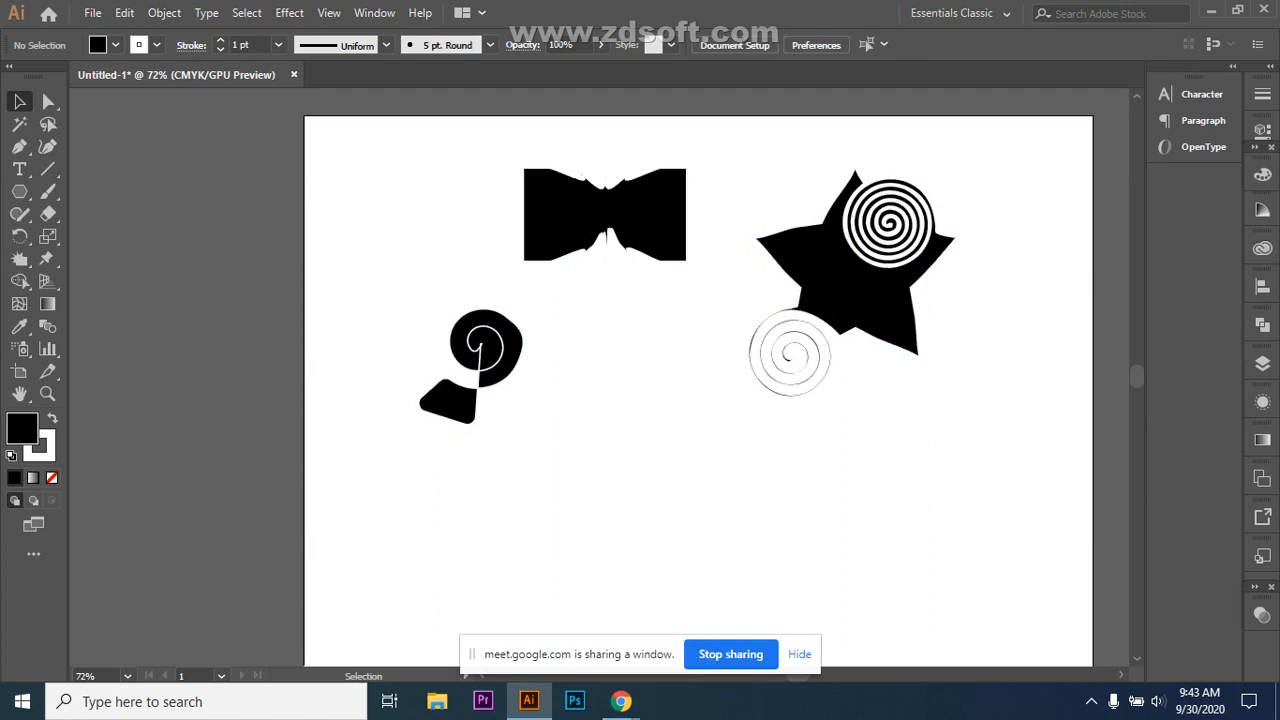
{"action": "left_click", "coordinate": [1091, 701]}
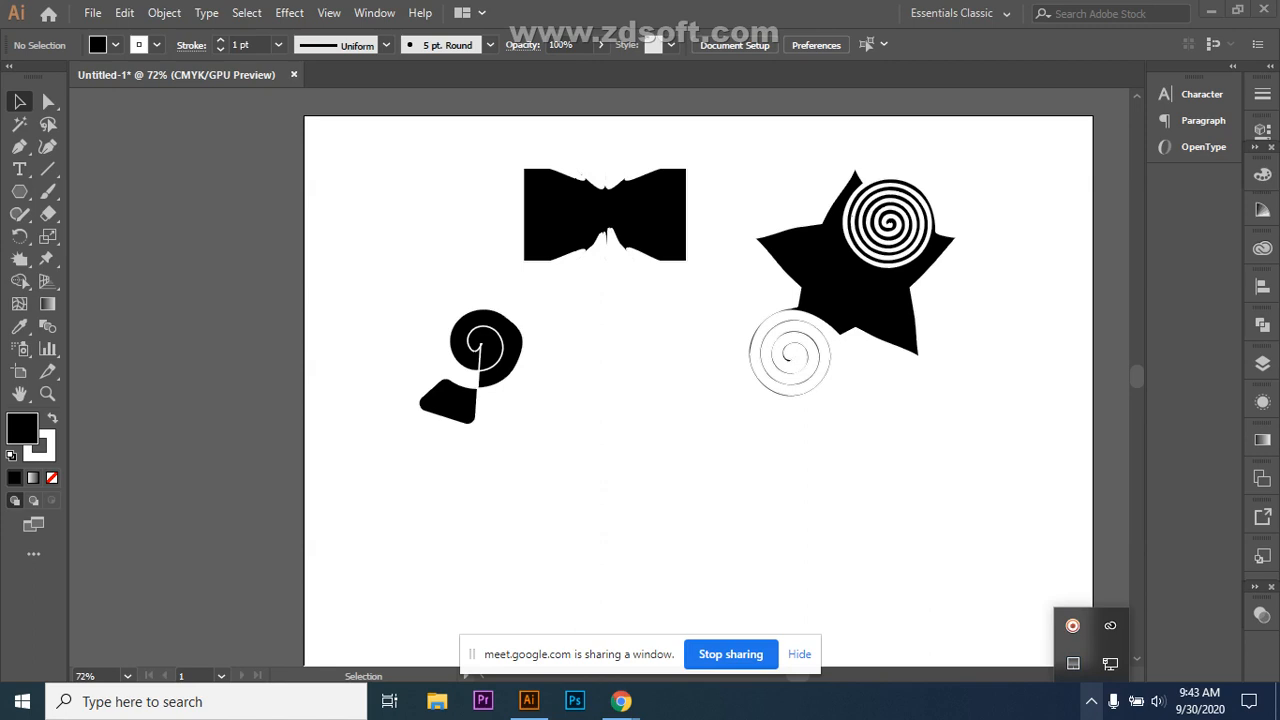
{"action": "left_click", "coordinate": [1091, 701]}
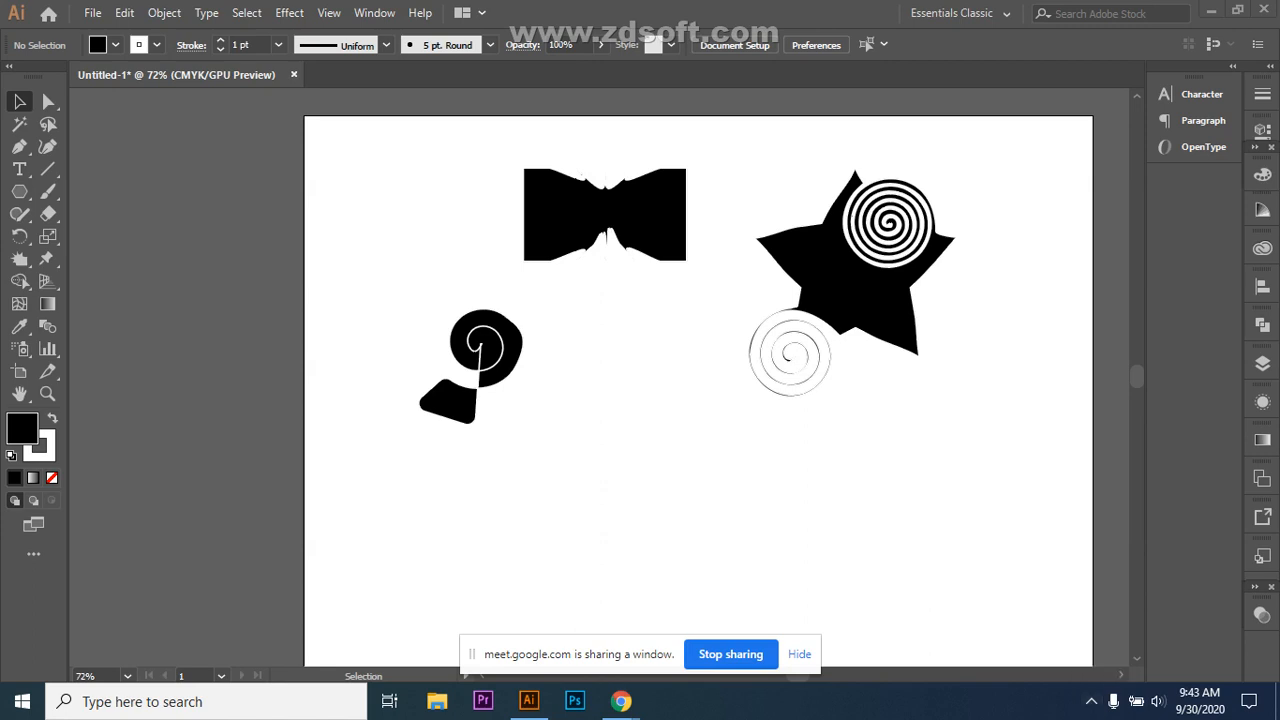
{"action": "left_click", "coordinate": [621, 701]}
{"action": "left_click", "coordinate": [518, 612]}
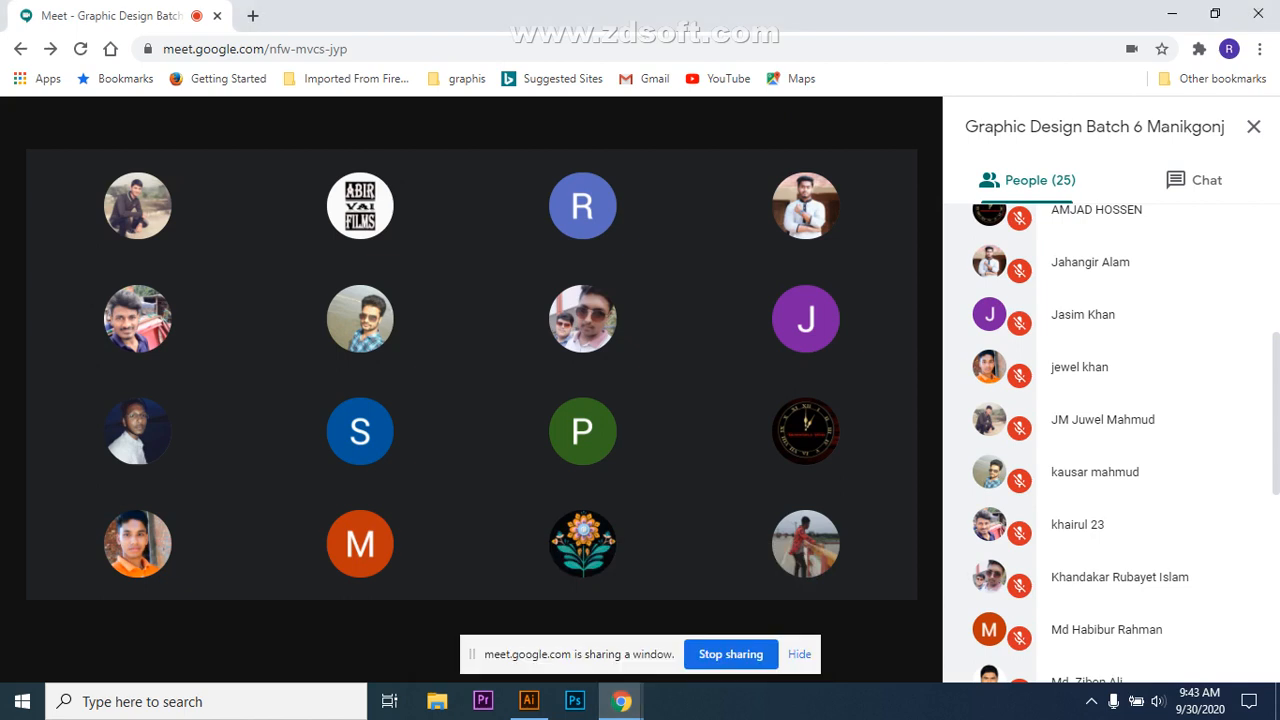
Step: Switch from Meet back to the Illustrator document with Alt+Tab
{"action": "mouse_move", "coordinate": [582, 432]}
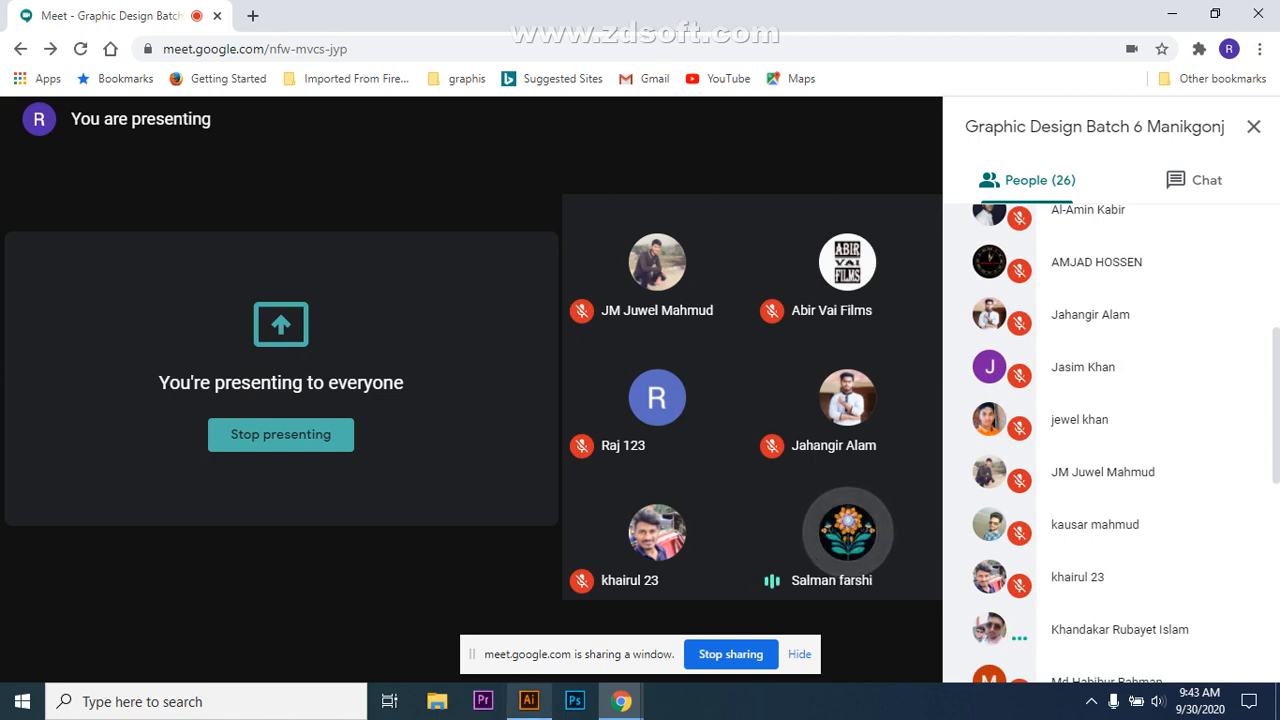
{"action": "key", "text": "alt+Tab"}
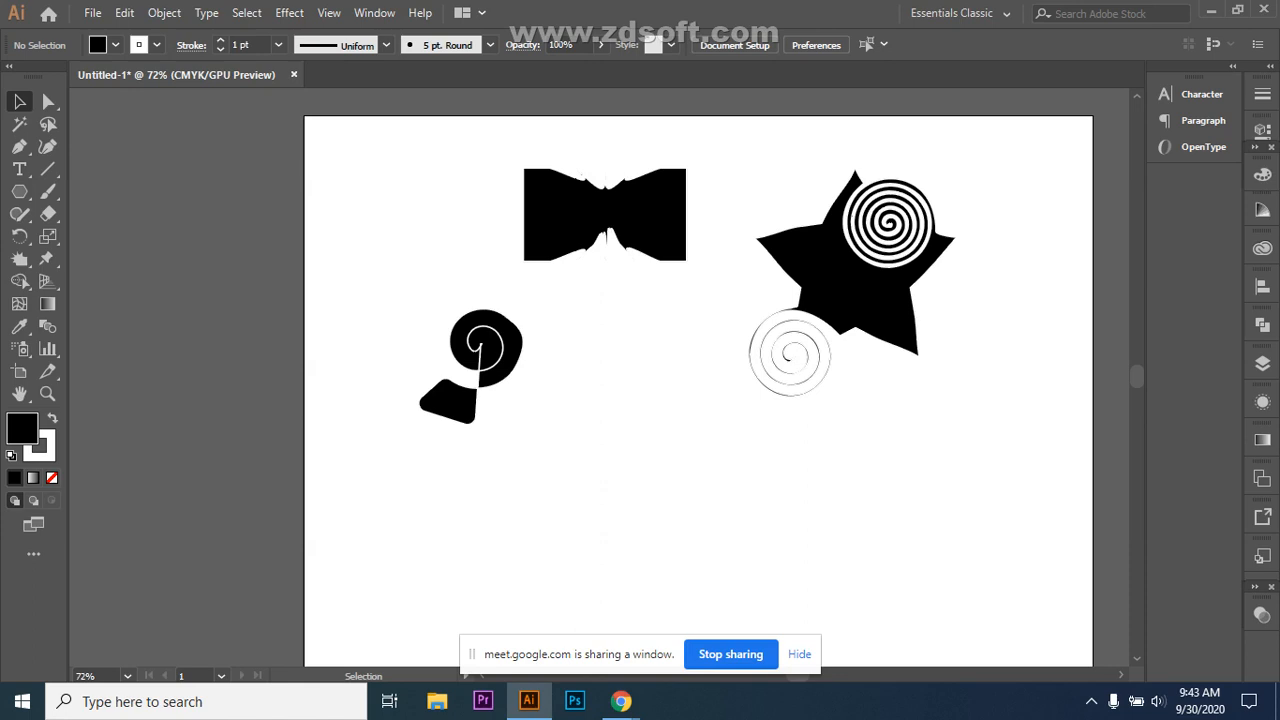
Step: Delete the bowtie and move the spiral-twirled star up and to the left
{"action": "left_click", "coordinate": [605, 214]}
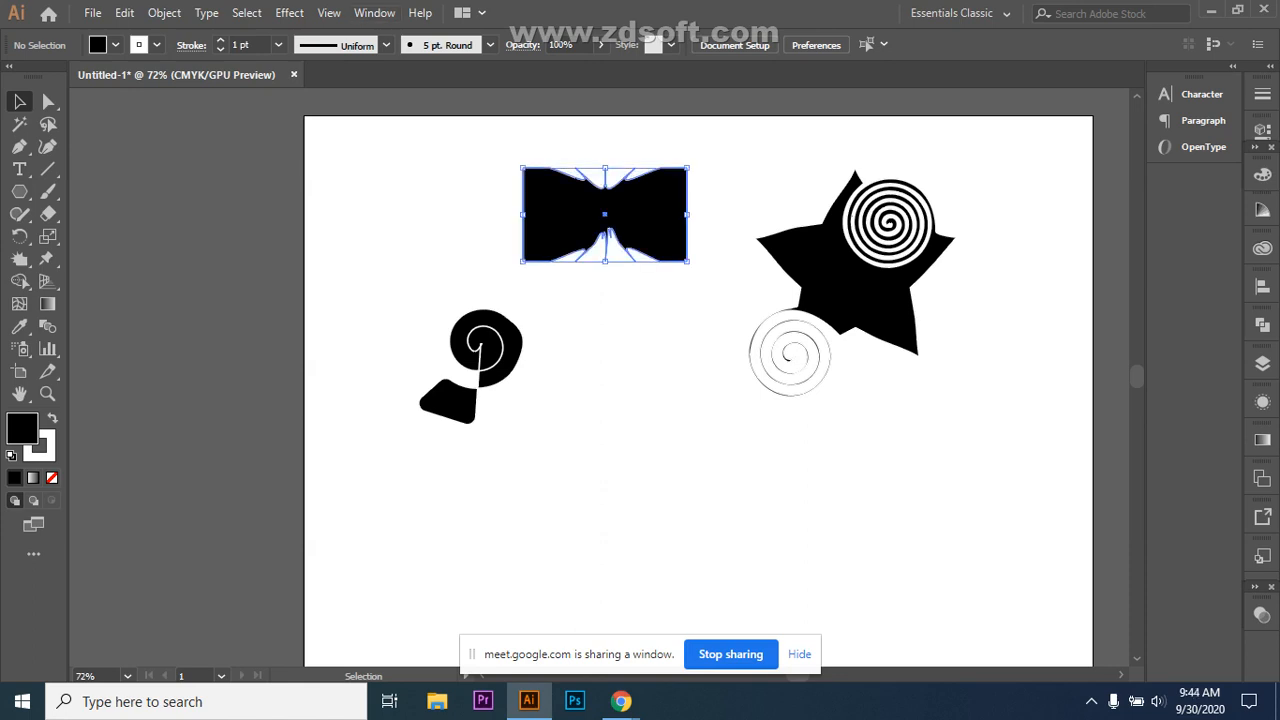
{"action": "key", "text": "Delete"}
{"action": "left_click", "coordinate": [903, 295]}
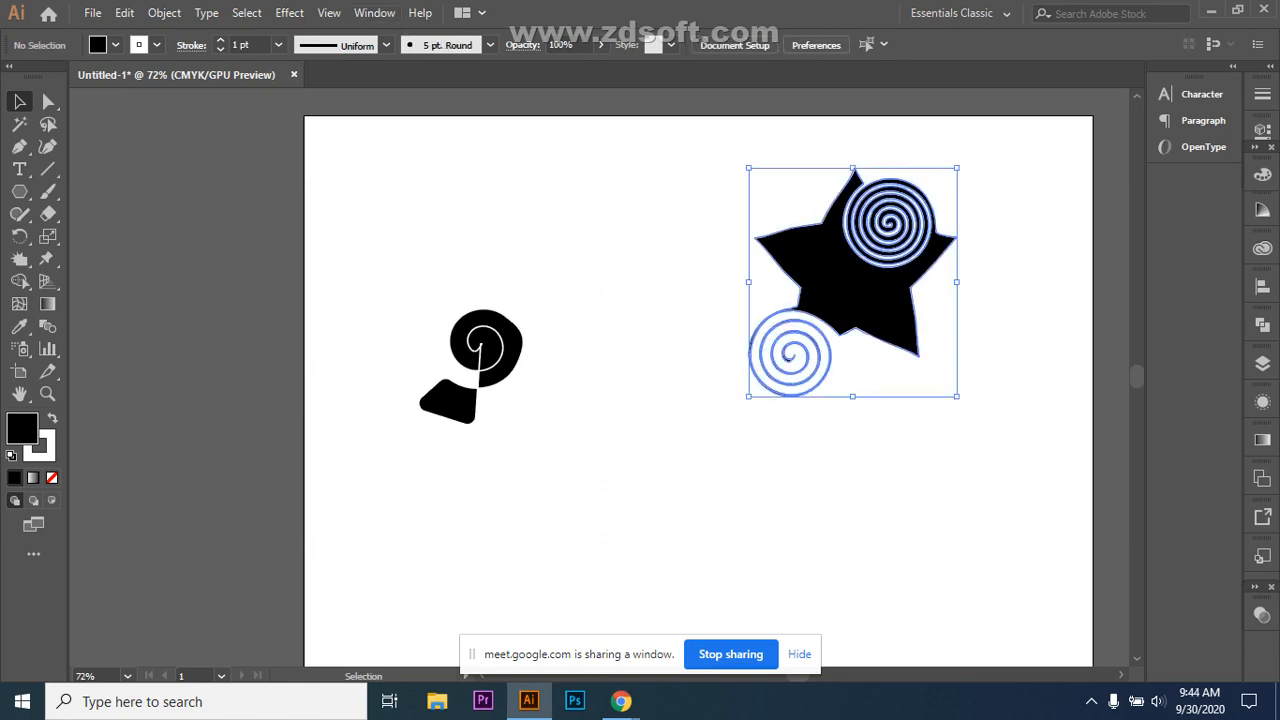
{"action": "left_click_drag", "start_coordinate": [903, 295], "coordinate": [705, 235]}
{"action": "key", "text": "ctrl+shift+a"}
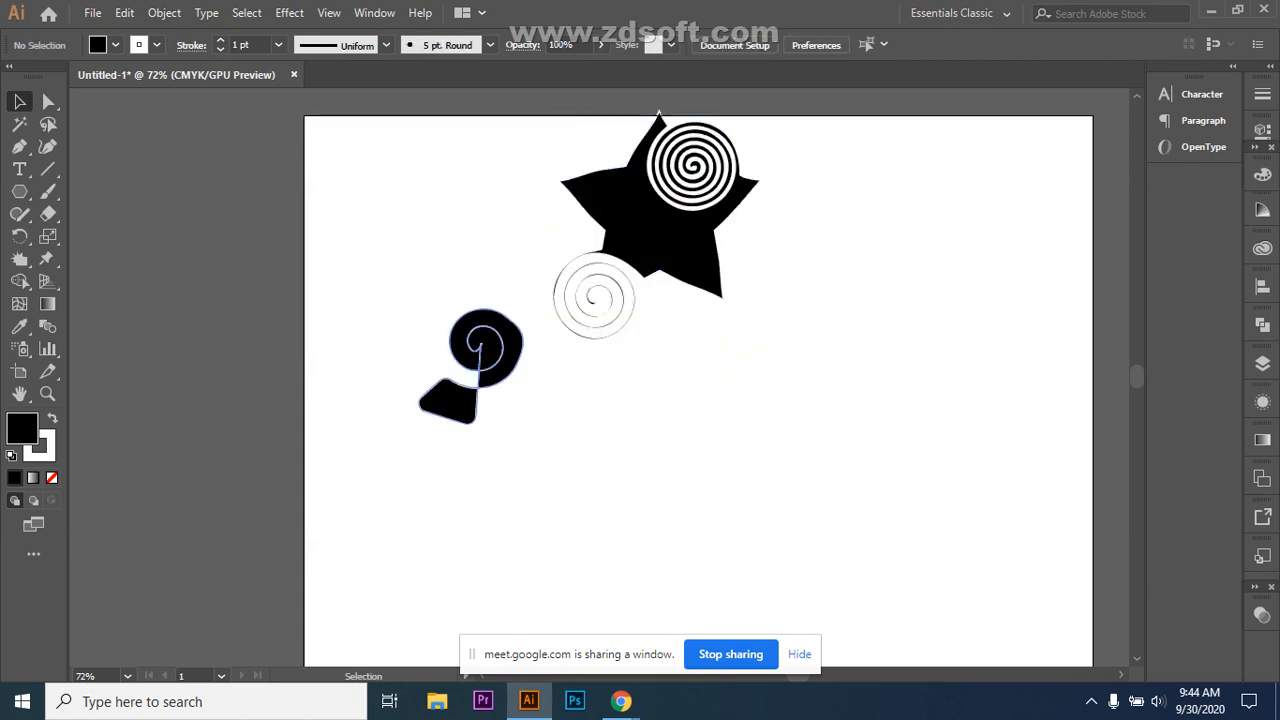
Step: Move the spiral-and-blob shape up and left toward the artboard's top-left
{"action": "left_click", "coordinate": [485, 350]}
{"action": "left_click_drag", "start_coordinate": [485, 350], "coordinate": [454, 209]}
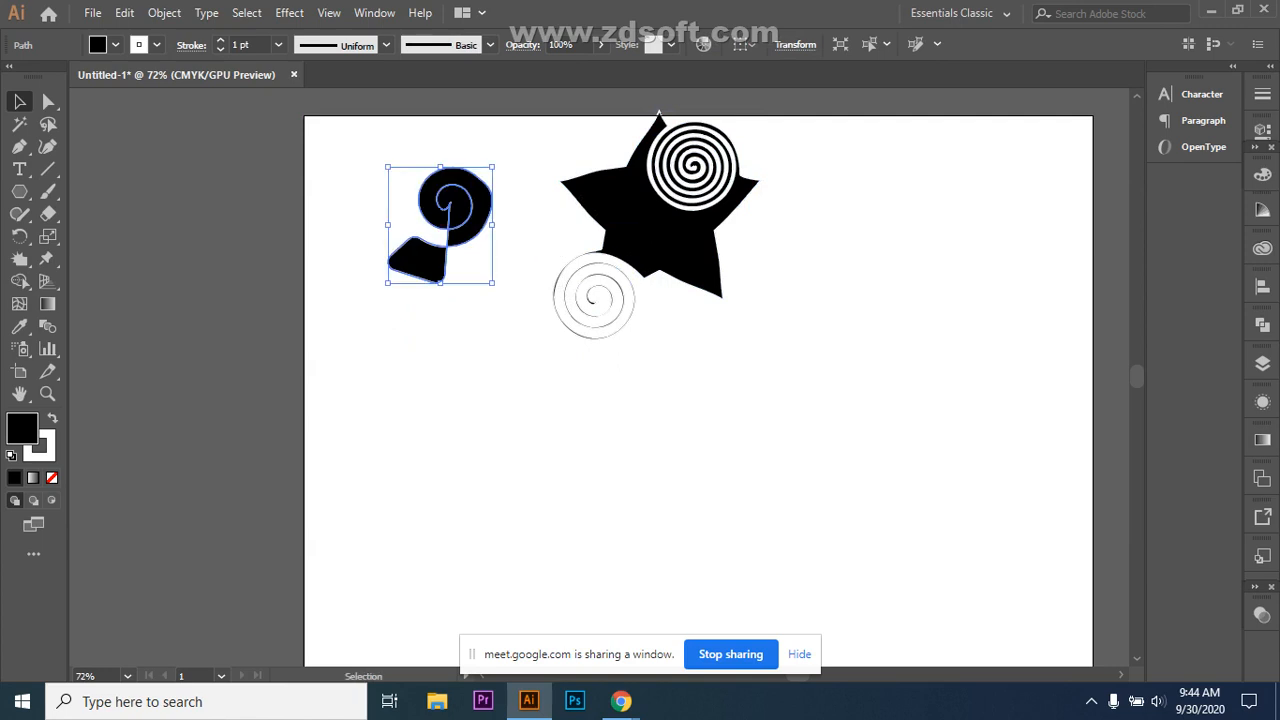
{"action": "key", "text": "ctrl+shift+a"}
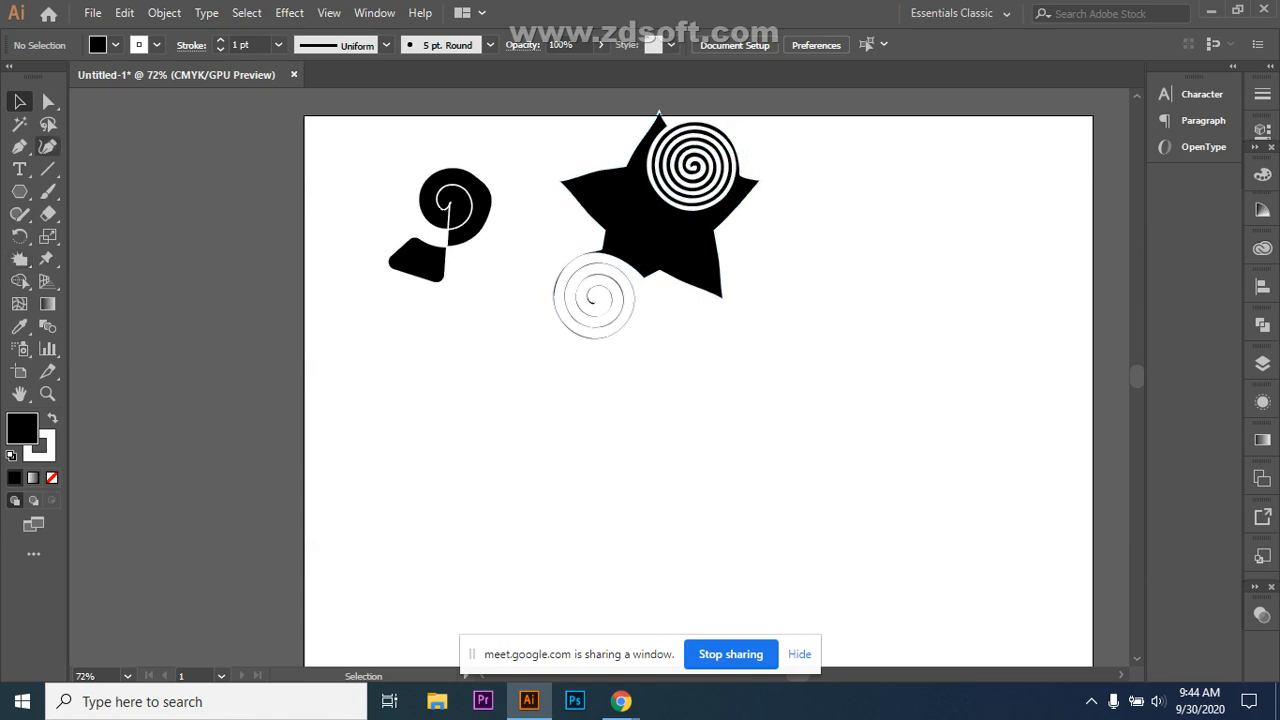
Step: Draw a new black star and move it to the lower right of the artboard
{"action": "left_click", "coordinate": [19, 191]}
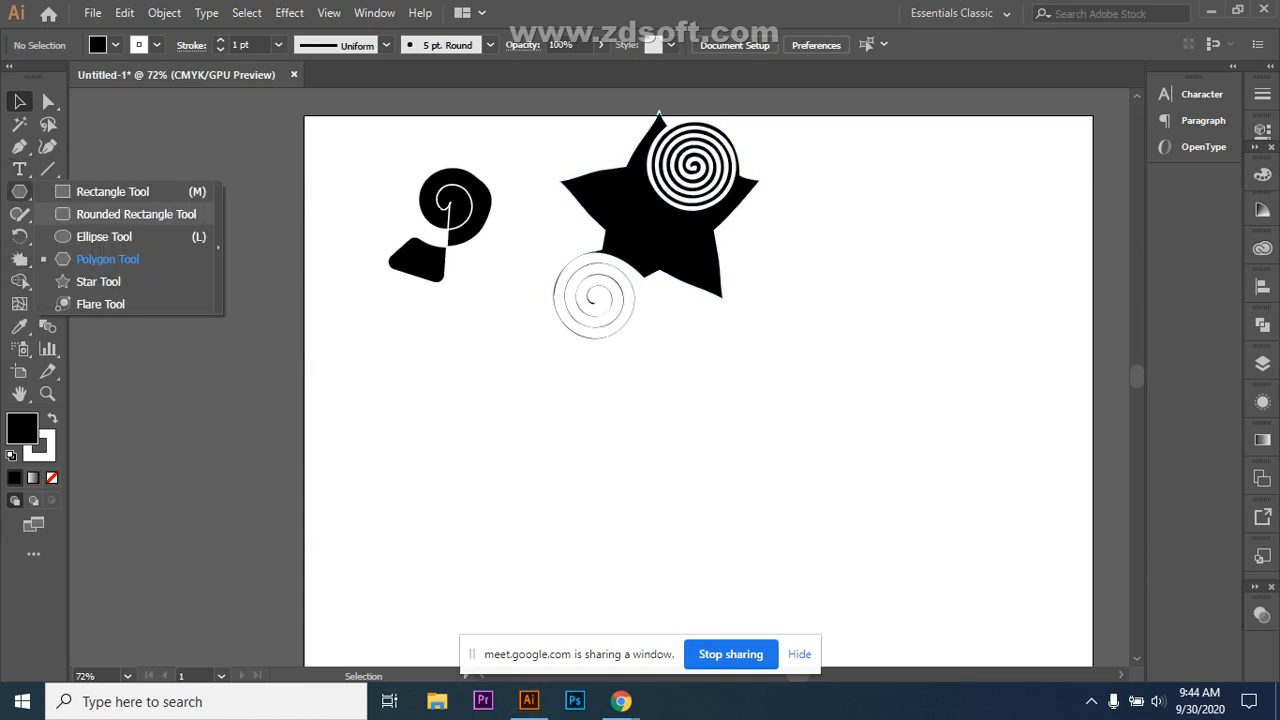
{"action": "key", "text": "Escape"}
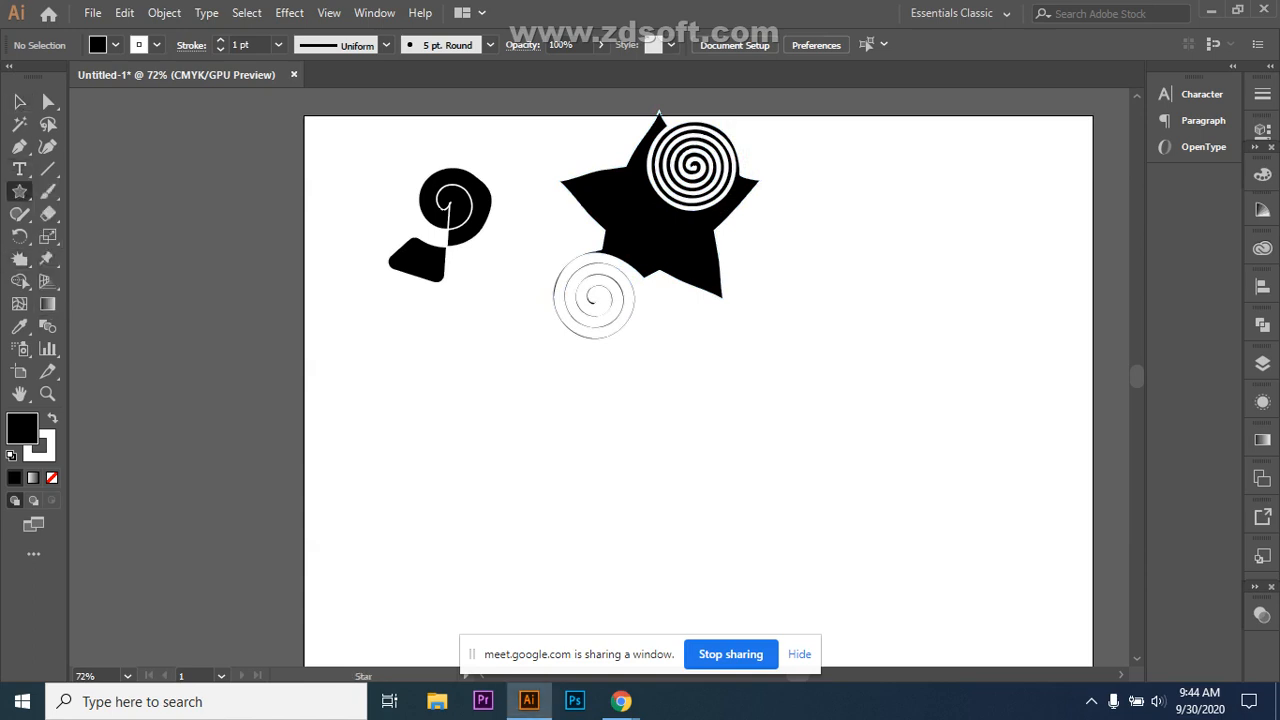
{"action": "left_click_drag", "start_coordinate": [618, 436], "coordinate": [718, 507]}
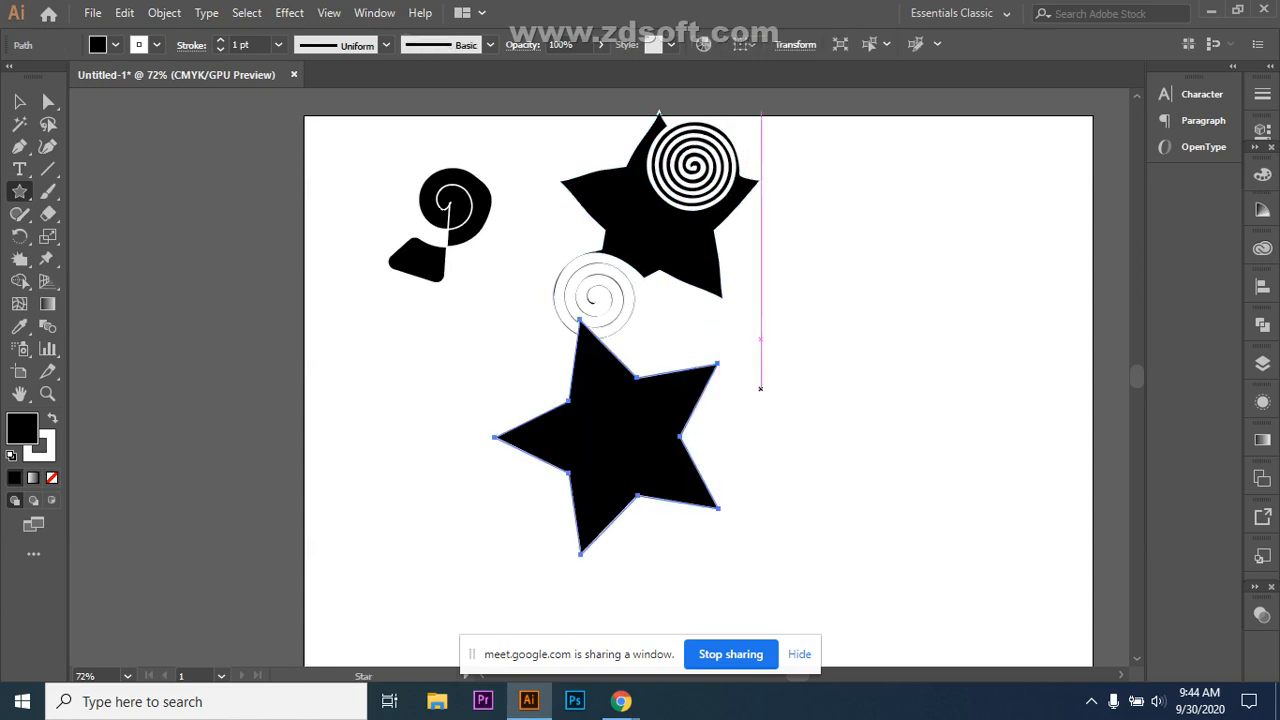
{"action": "key", "text": "v"}
{"action": "left_click_drag", "start_coordinate": [690, 409], "coordinate": [854, 405]}
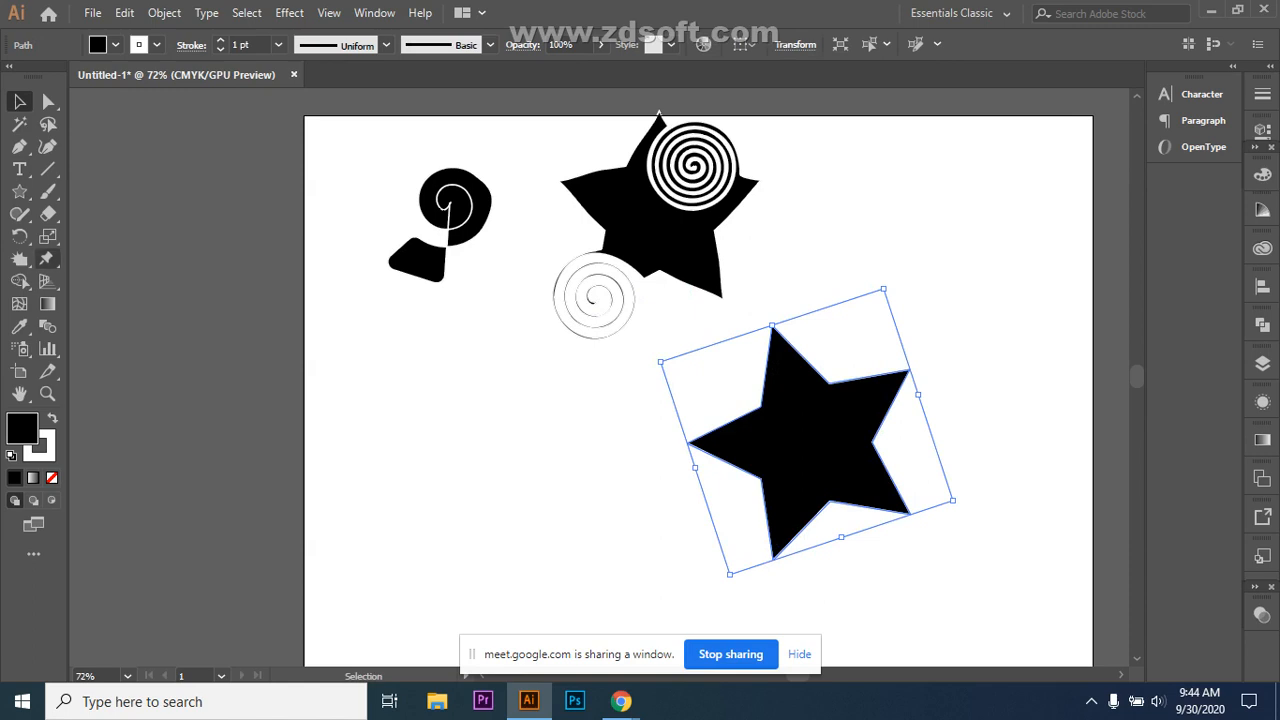
Step: Twirl the new star's upper-right part into a spiral, then deselect it
{"action": "left_click", "coordinate": [19, 258]}
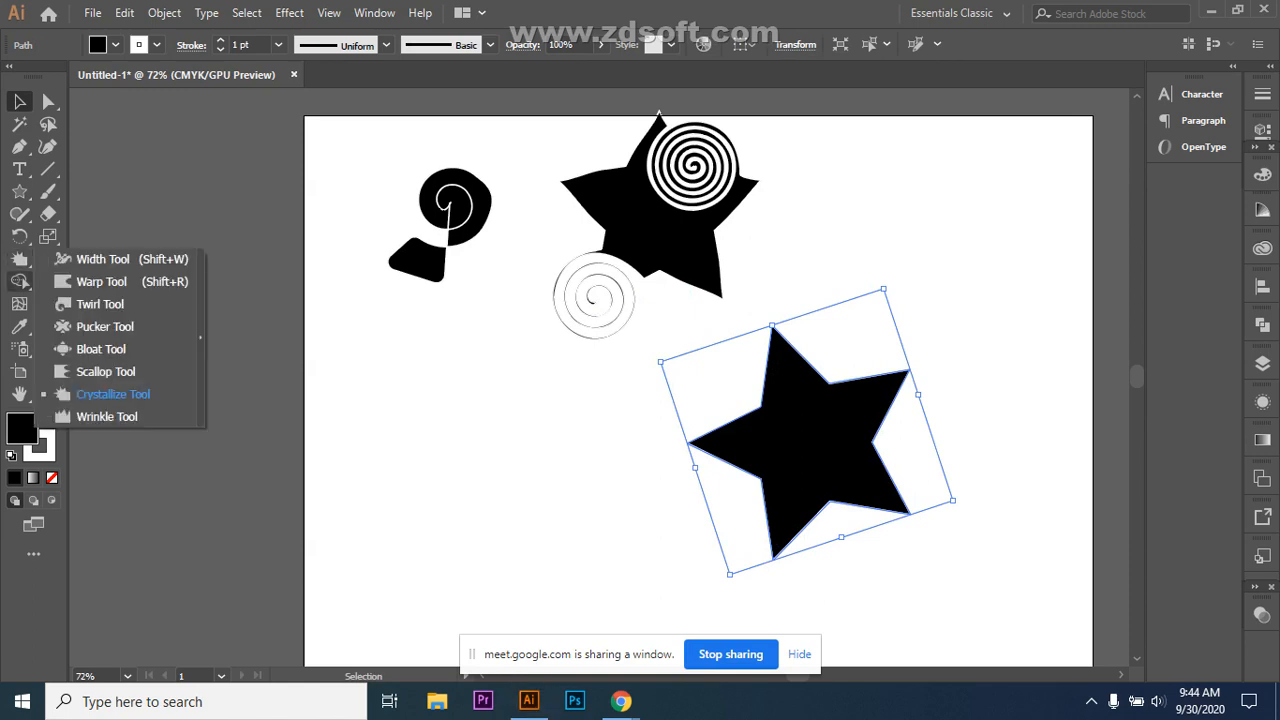
{"action": "left_click", "coordinate": [100, 304]}
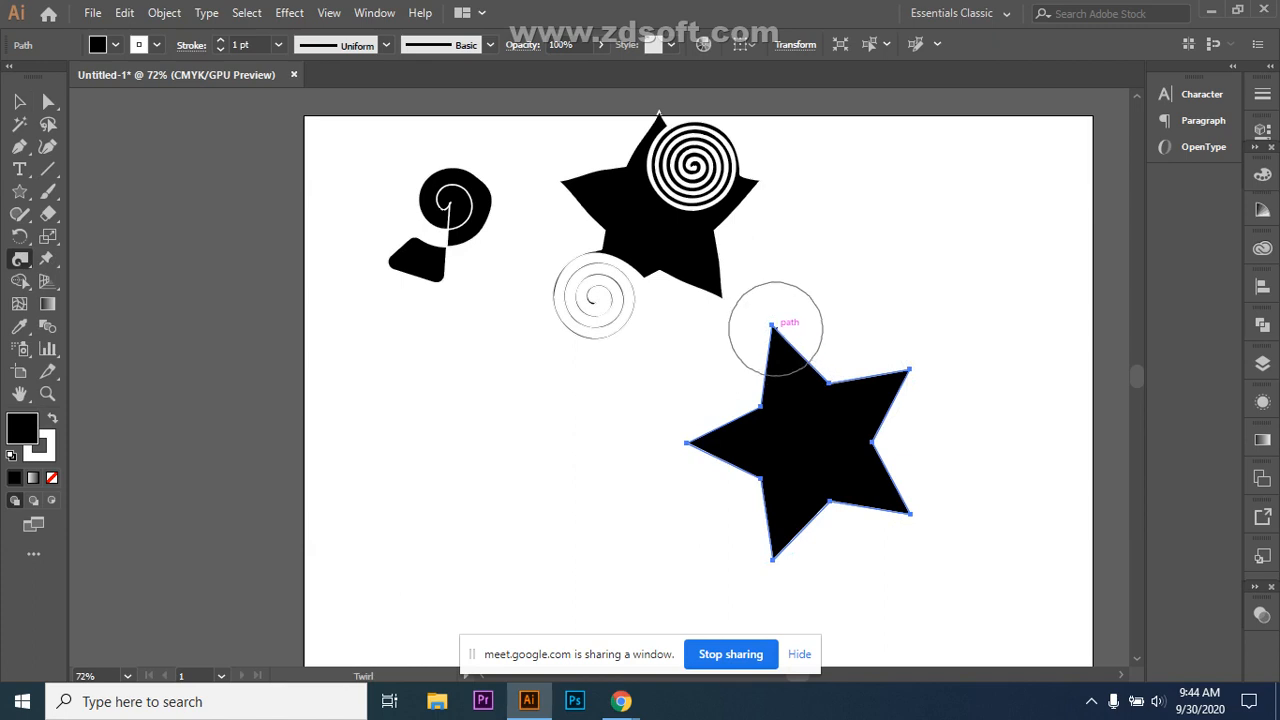
{"action": "left_click_drag", "start_coordinate": [829, 382], "coordinate": [829, 382]}
{"action": "key", "text": "v"}
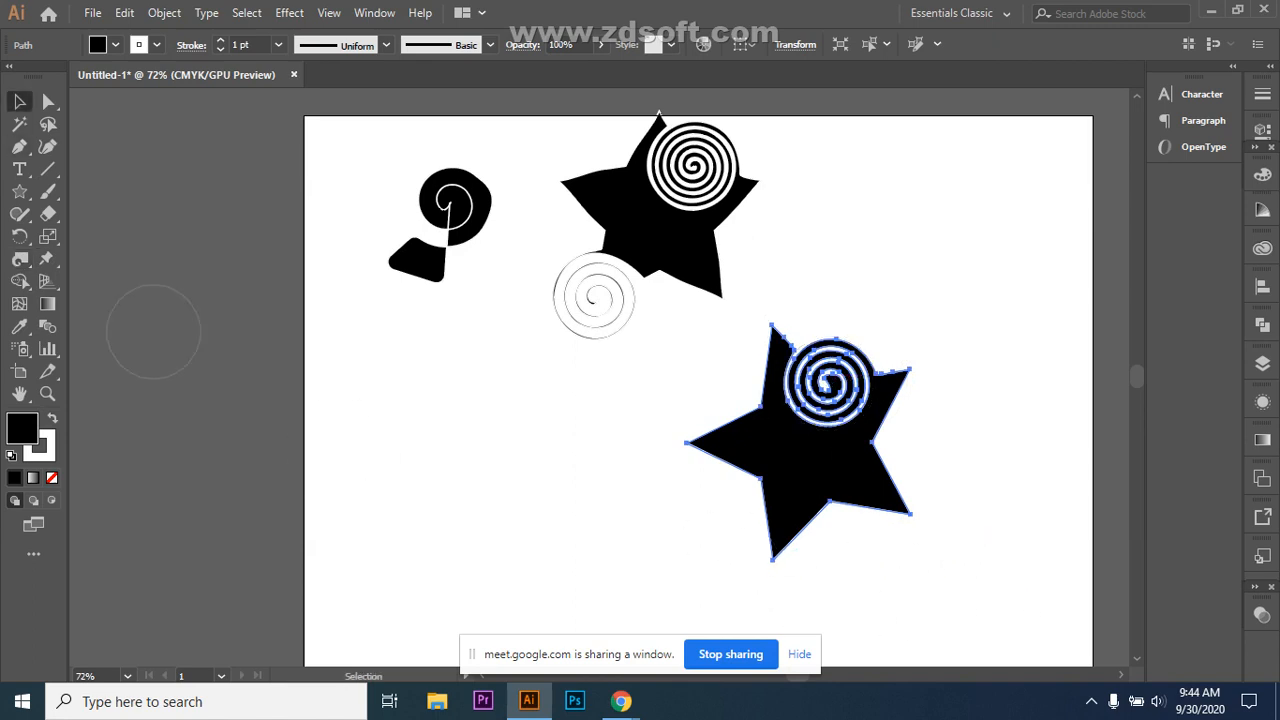
{"action": "key", "text": "ctrl+shift+a"}
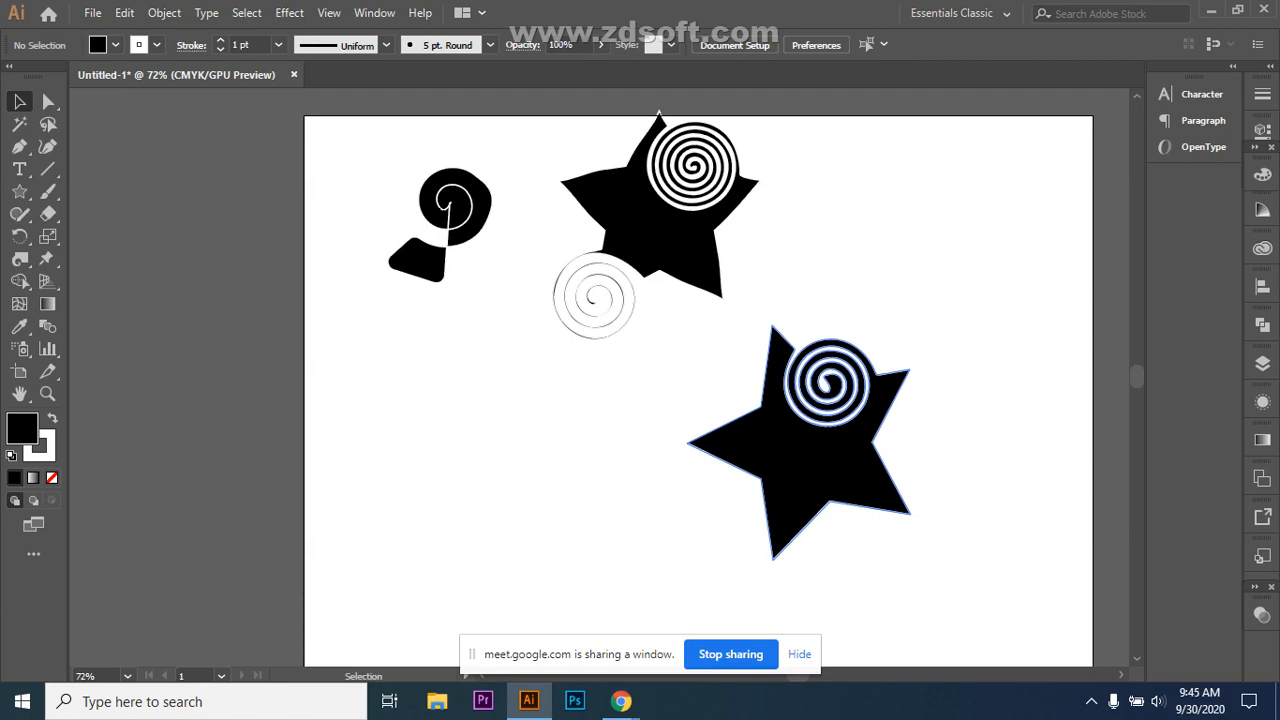
Step: Select the lower star, curl its left tip into a hook and slightly twist its bottom point
{"action": "left_click", "coordinate": [20, 258]}
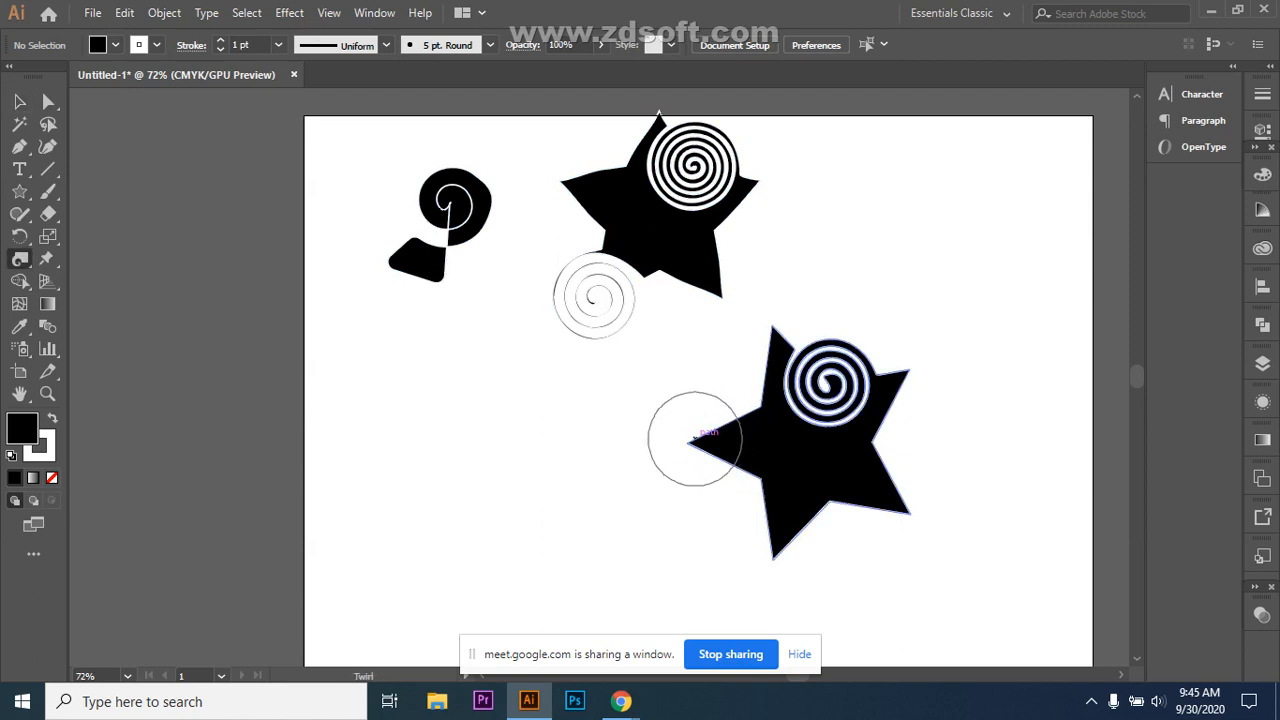
{"action": "left_click", "coordinate": [20, 101]}
{"action": "left_click", "coordinate": [790, 470]}
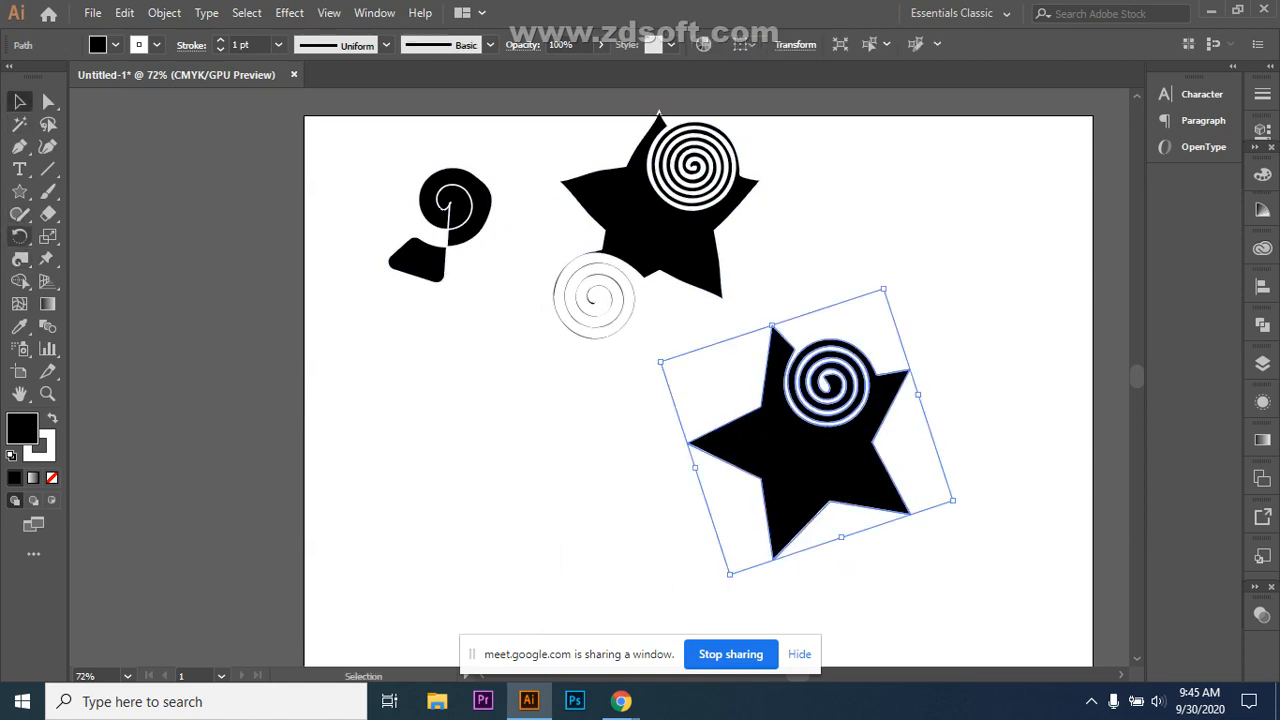
{"action": "left_click", "coordinate": [20, 258]}
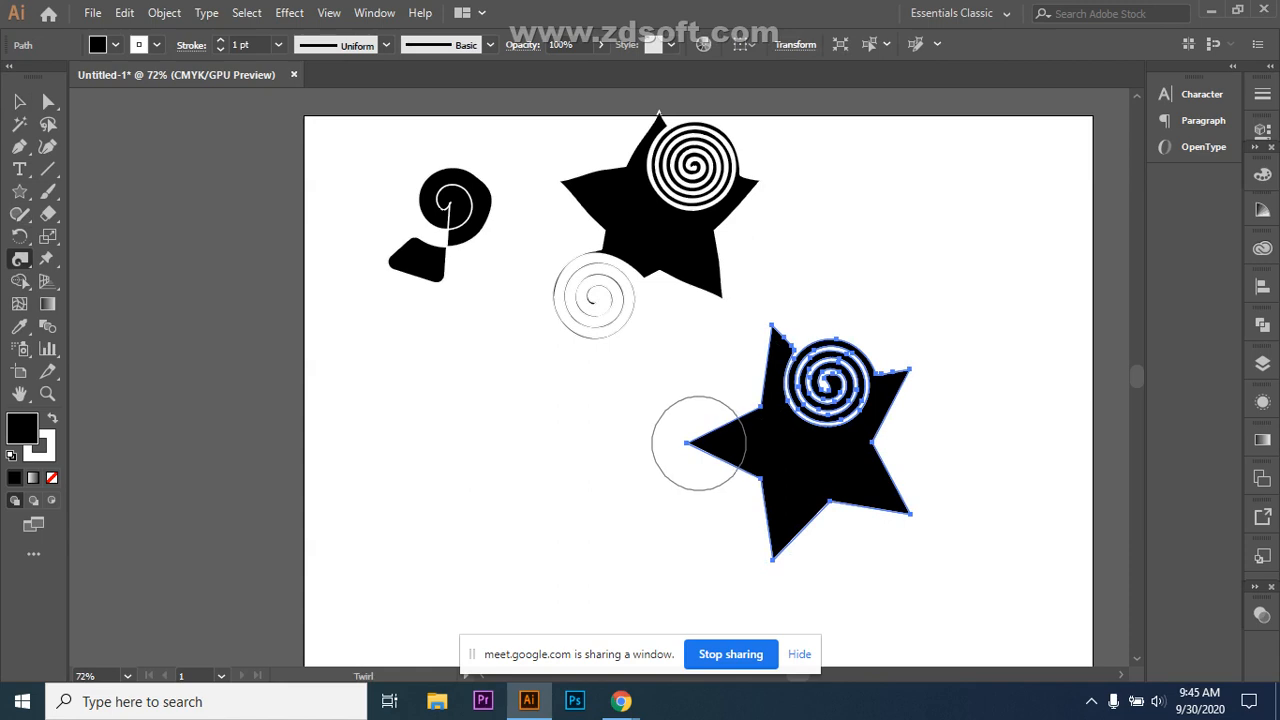
{"action": "left_click_drag", "start_coordinate": [693, 440], "coordinate": [691, 443]}
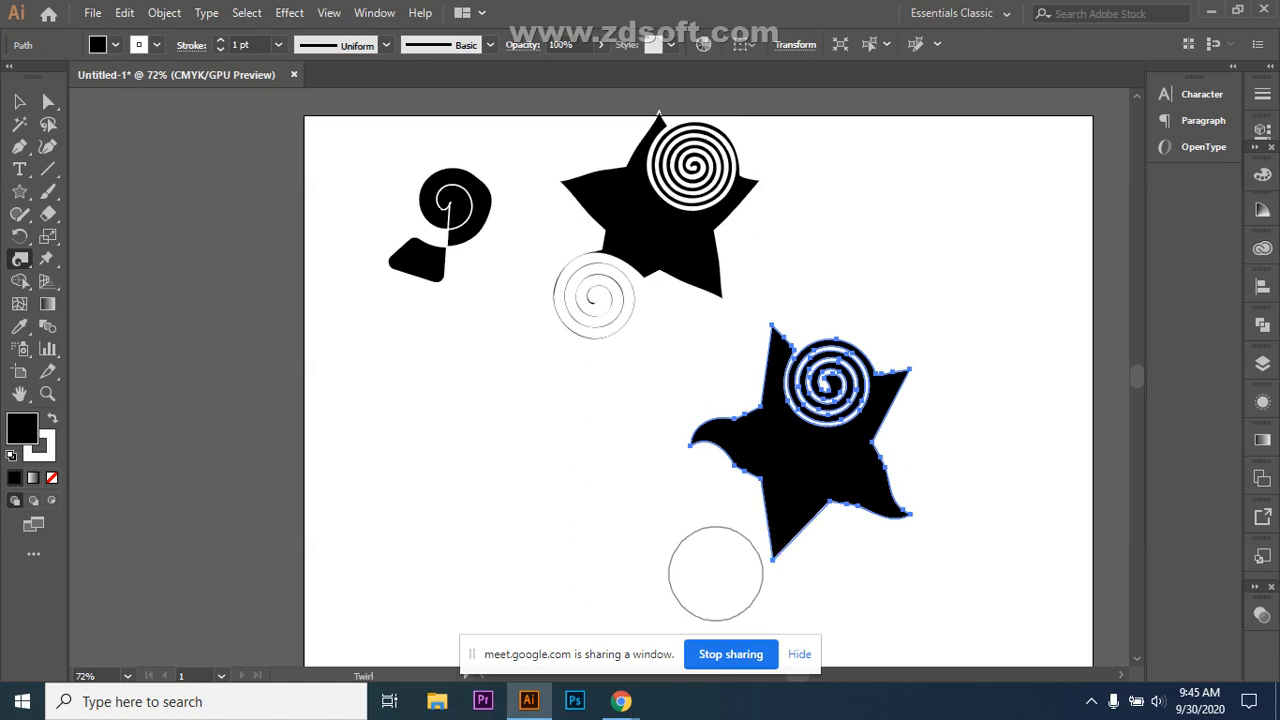
{"action": "left_click", "coordinate": [780, 553]}
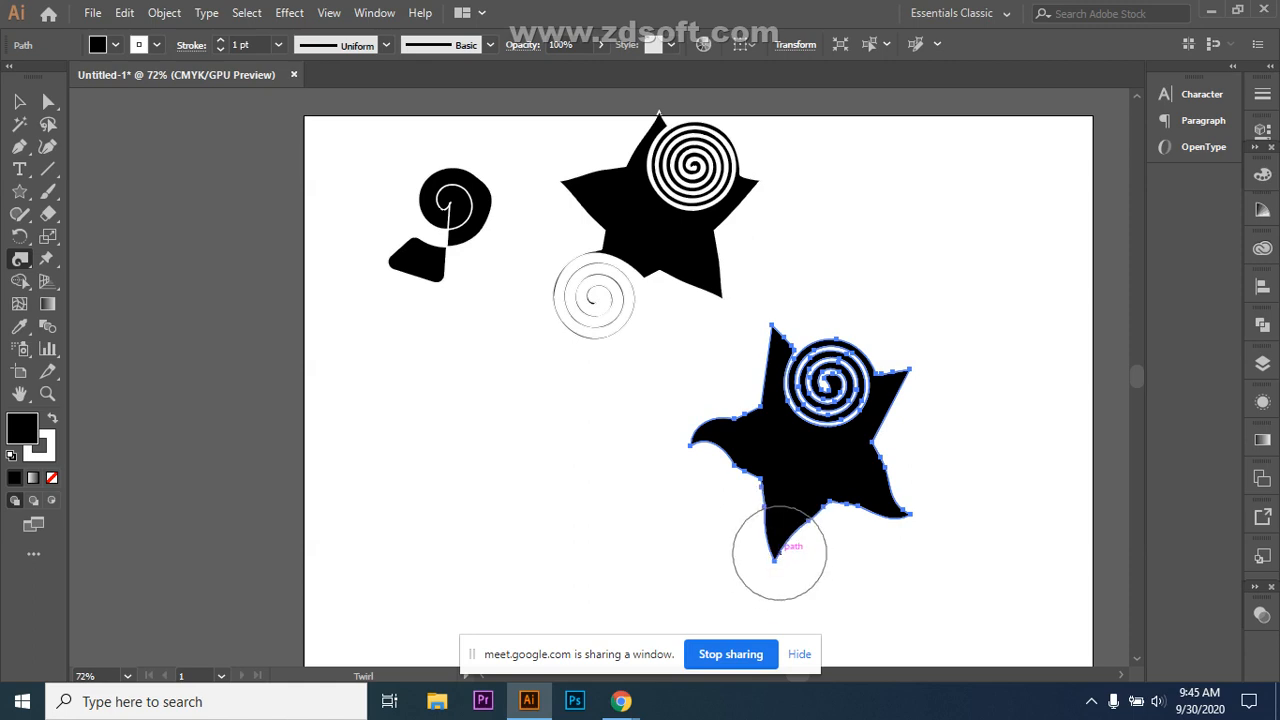
Step: Curl the star's right and top points and swirl its bottom point into a second spiral
{"action": "left_click", "coordinate": [910, 369]}
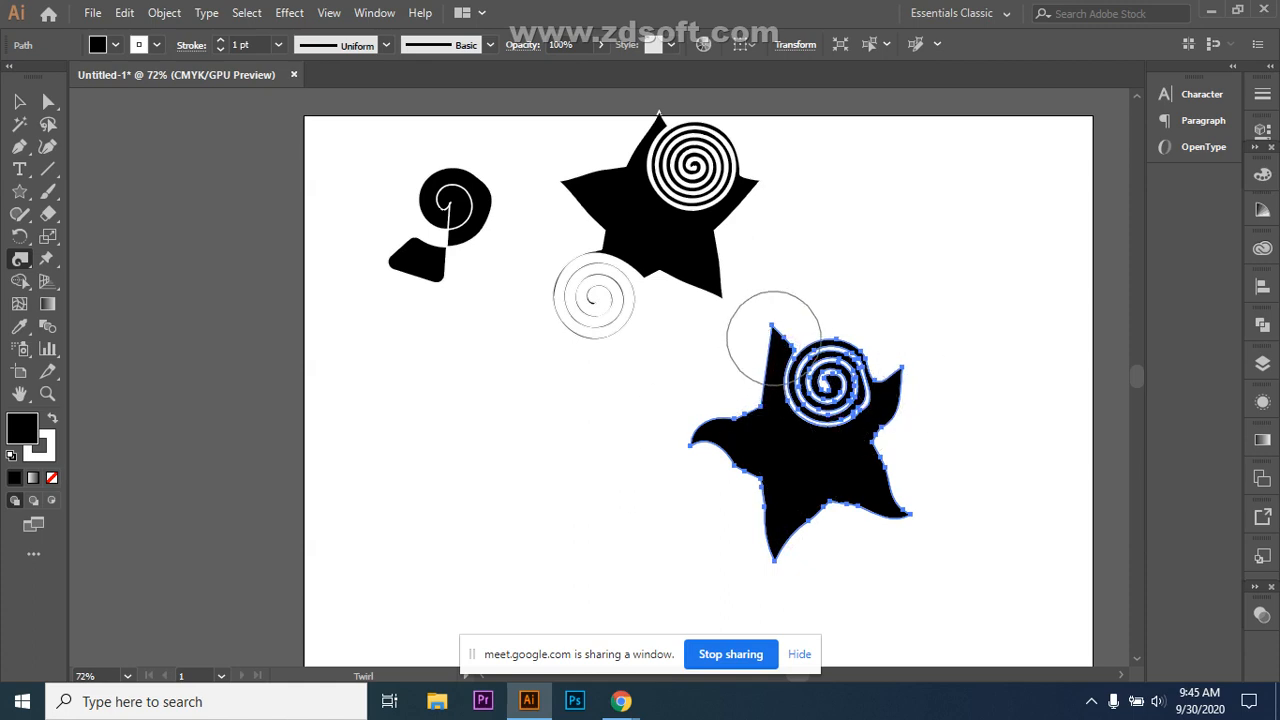
{"action": "left_click", "coordinate": [770, 335]}
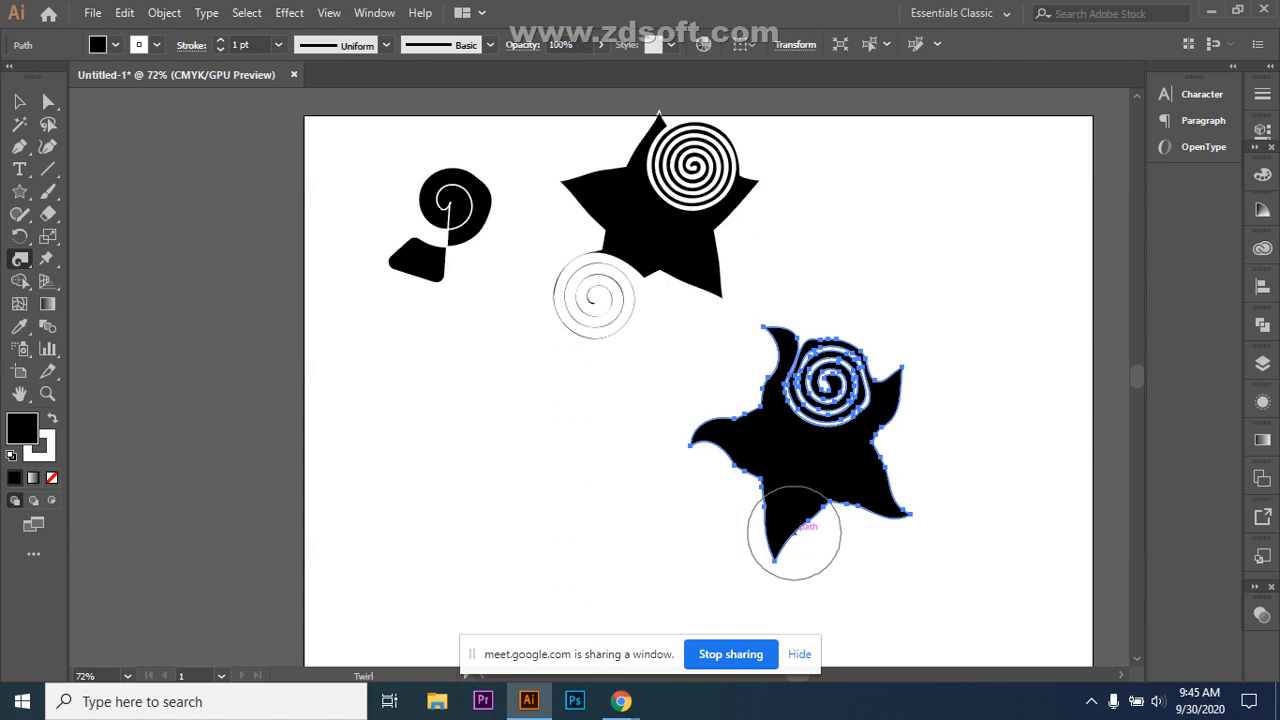
{"action": "left_click_drag", "start_coordinate": [794, 533], "coordinate": [794, 533]}
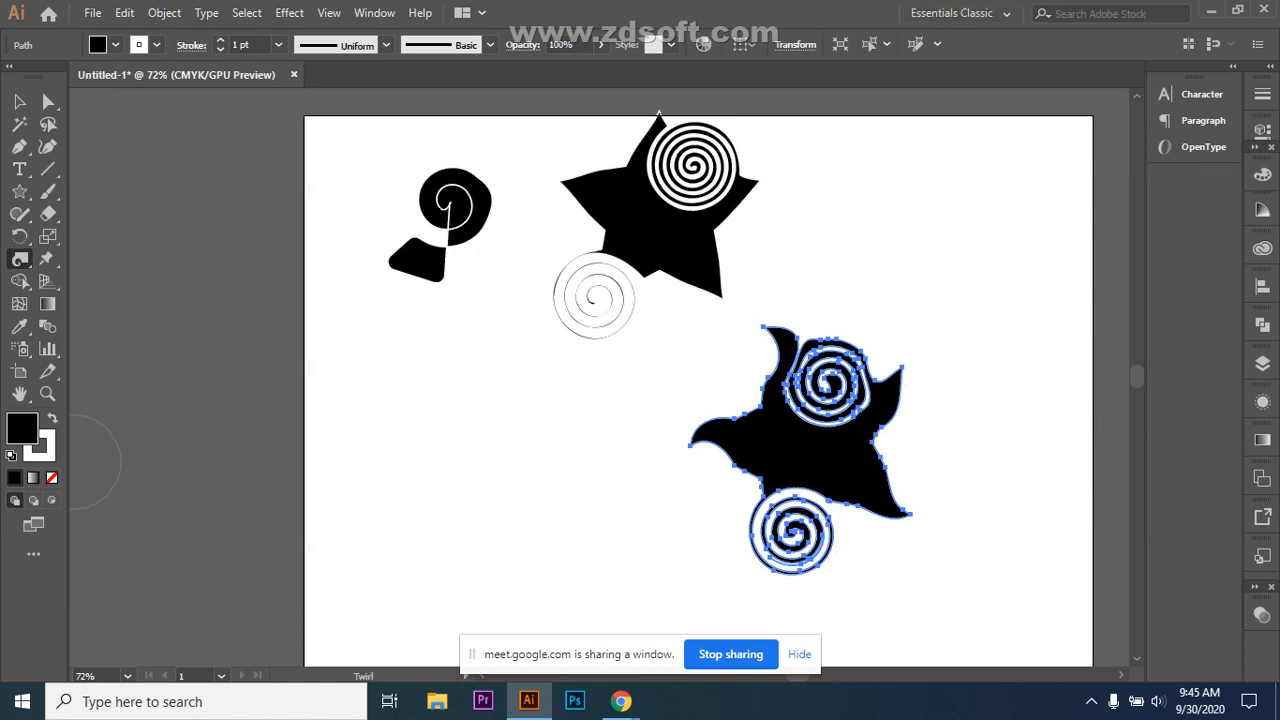
{"action": "left_click", "coordinate": [20, 258]}
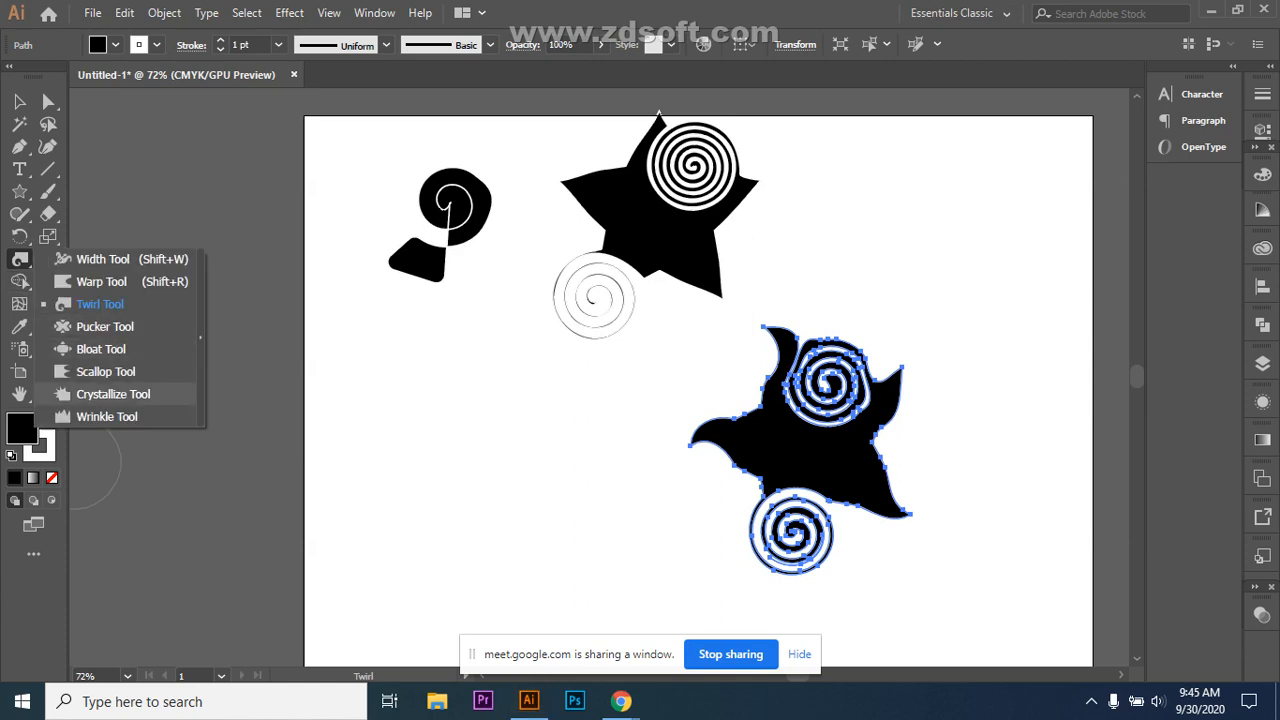
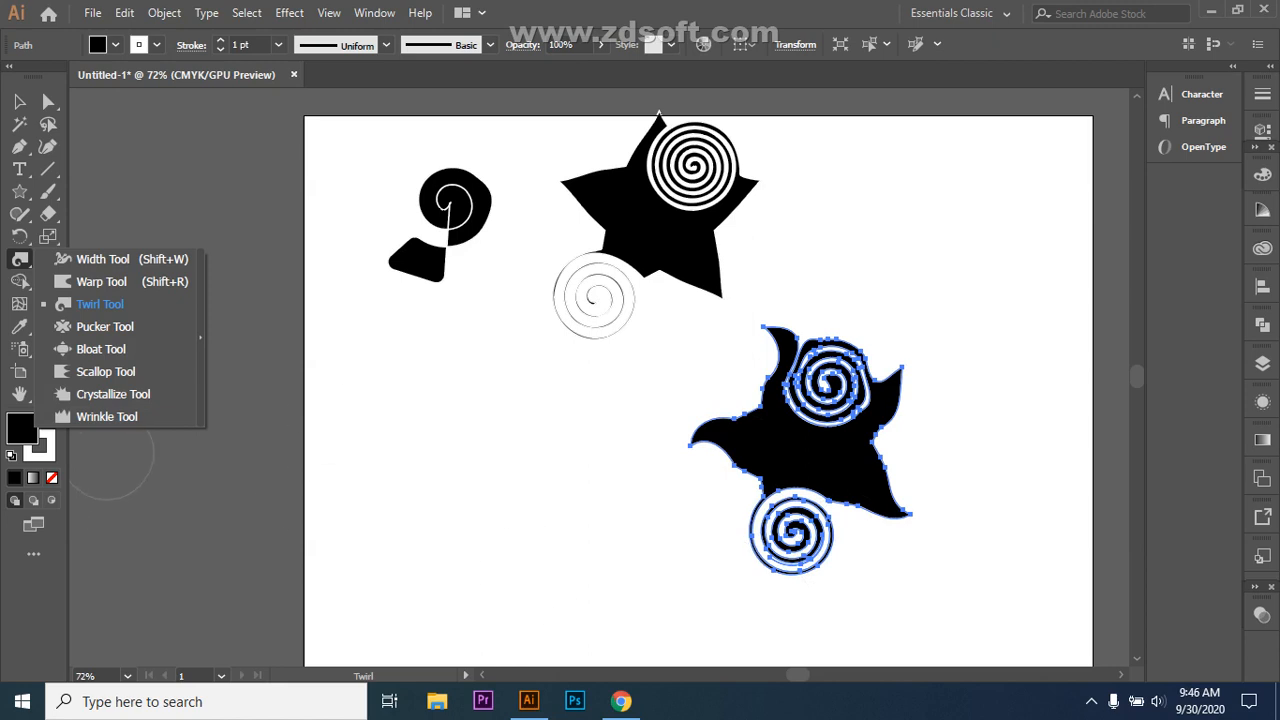
Step: Choose the Rounded Rectangle Tool from the shape tools flyout
{"action": "left_click_drag", "start_coordinate": [19, 191], "coordinate": [100, 214]}
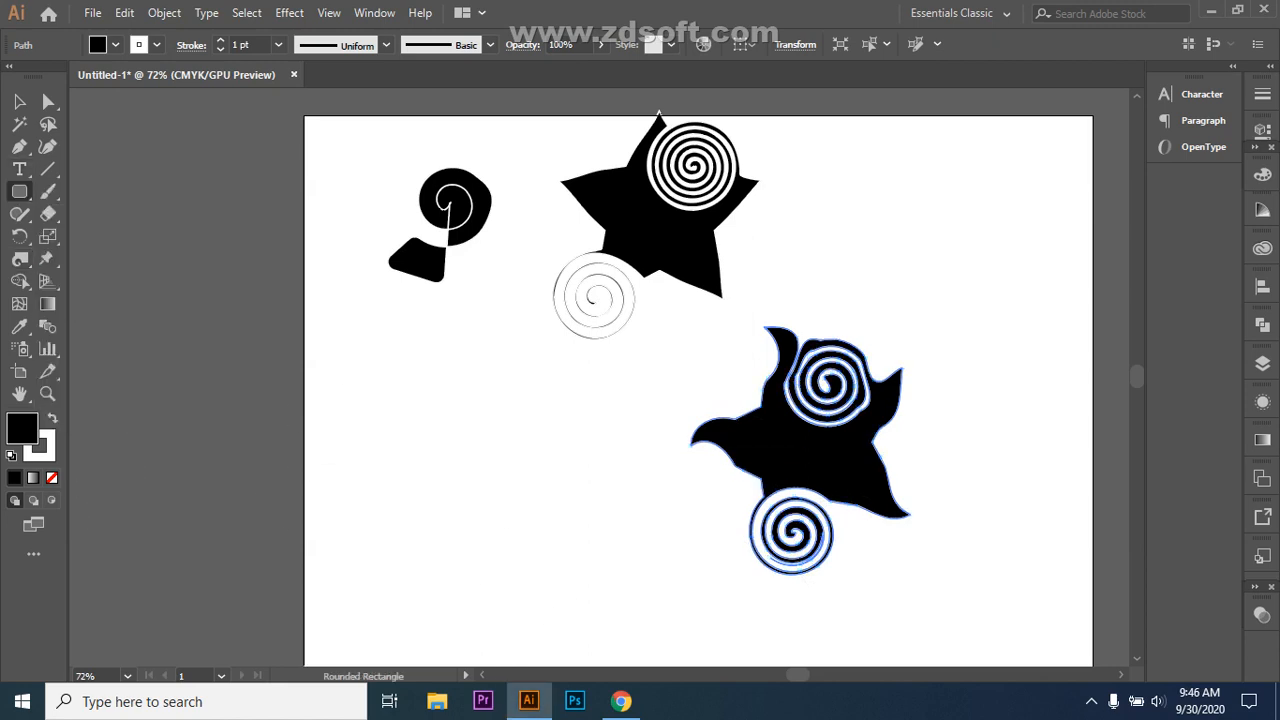
Step: Draw a black rounded rectangle at lower left and wrinkle its top, bottom and right edges into jagged waves
{"action": "left_click_drag", "start_coordinate": [417, 441], "coordinate": [624, 540]}
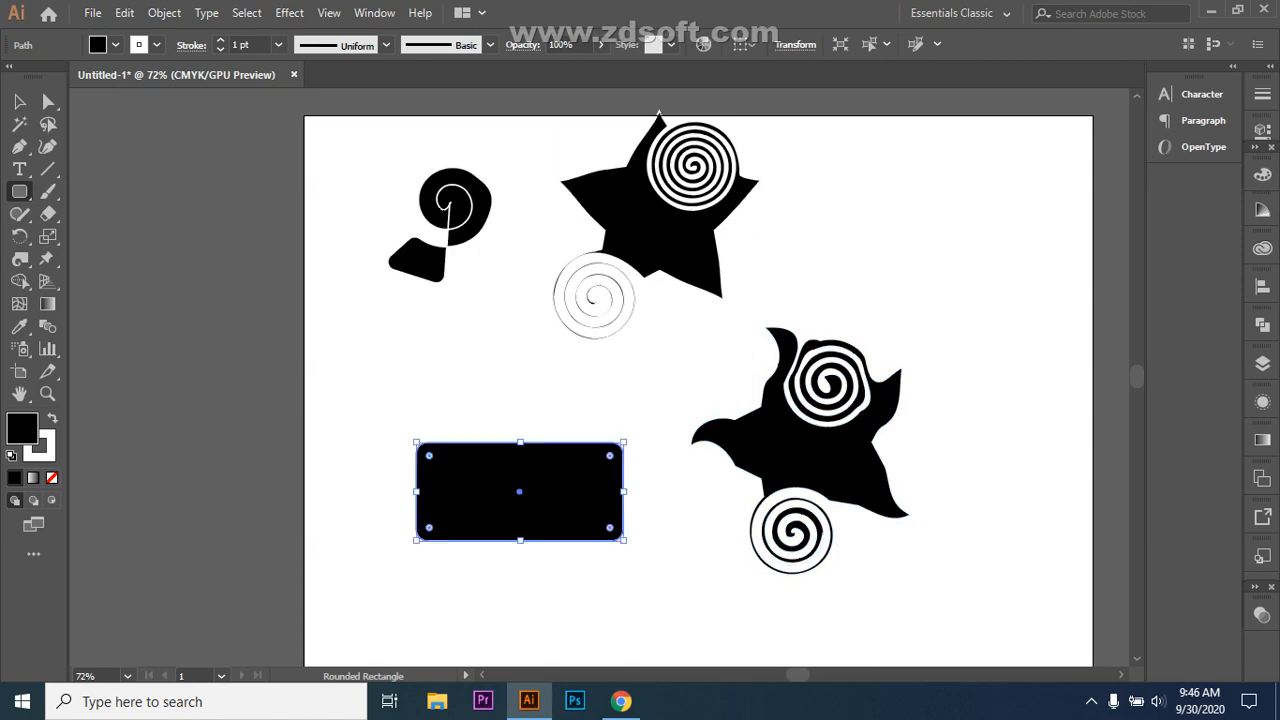
{"action": "left_click_drag", "start_coordinate": [19, 259], "coordinate": [107, 416]}
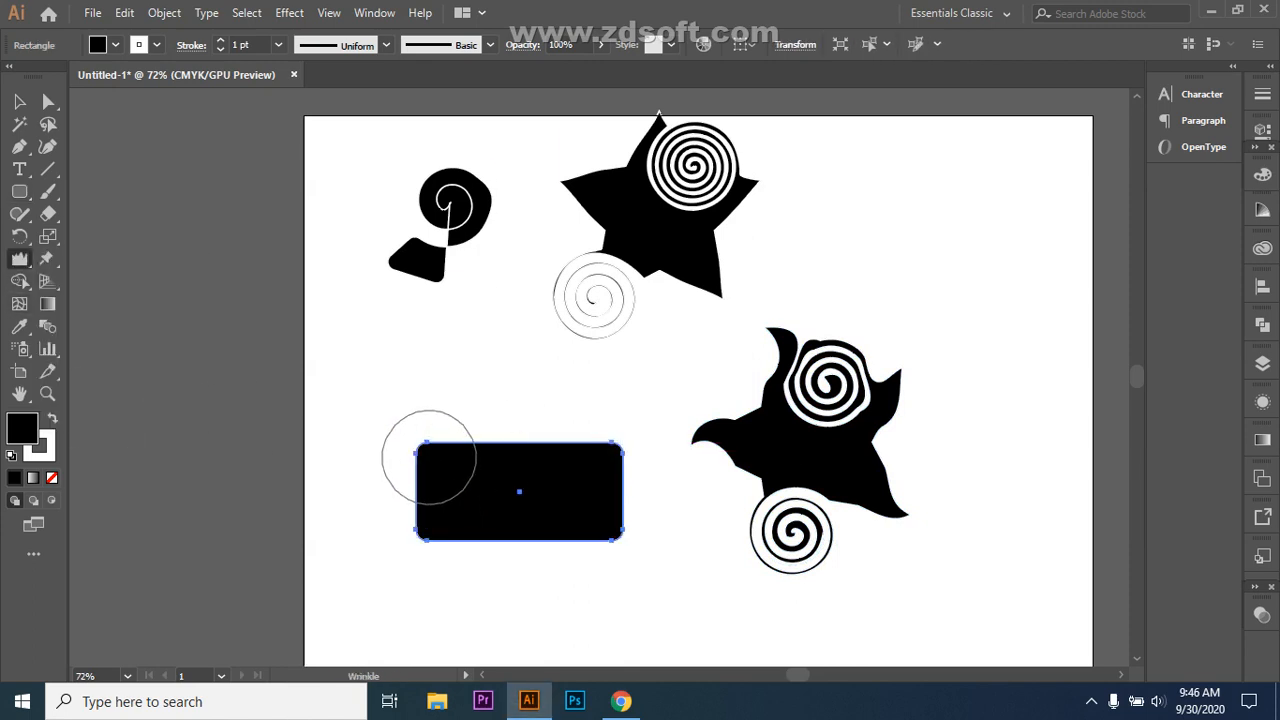
{"action": "left_click_drag", "start_coordinate": [448, 441], "coordinate": [454, 441]}
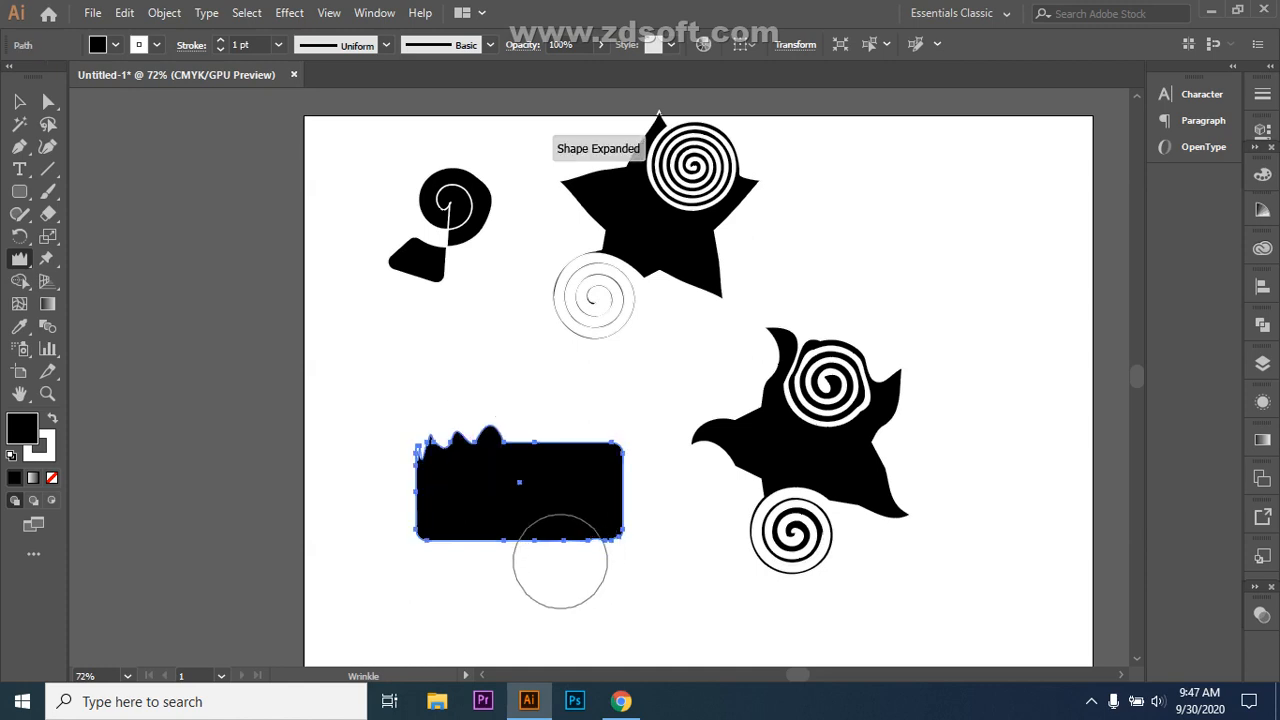
{"action": "left_click_drag", "start_coordinate": [547, 541], "coordinate": [543, 543]}
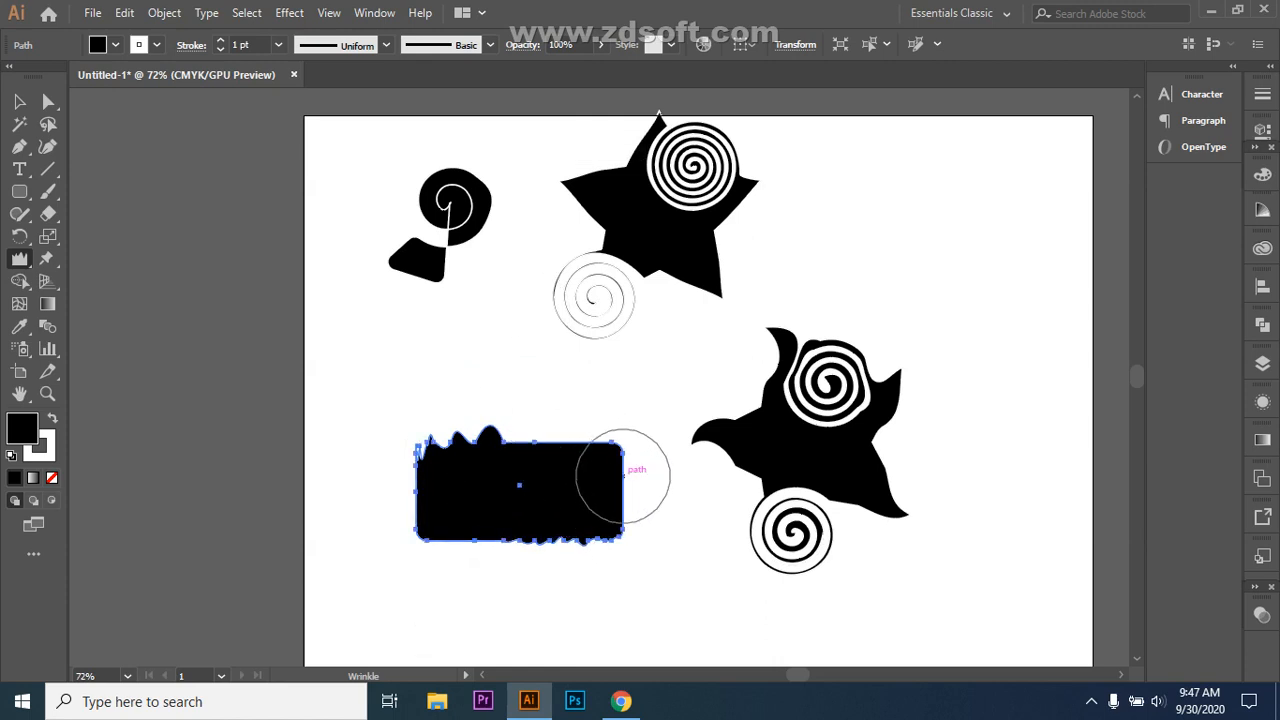
{"action": "mouse_move", "coordinate": [622, 477]}
{"action": "left_mouse_down"}
{"action": "mouse_move", "coordinate": [622, 453]}
{"action": "mouse_move", "coordinate": [556, 442]}
{"action": "mouse_move", "coordinate": [558, 410]}
{"action": "left_mouse_up"}
{"action": "left_click", "coordinate": [19, 101]}
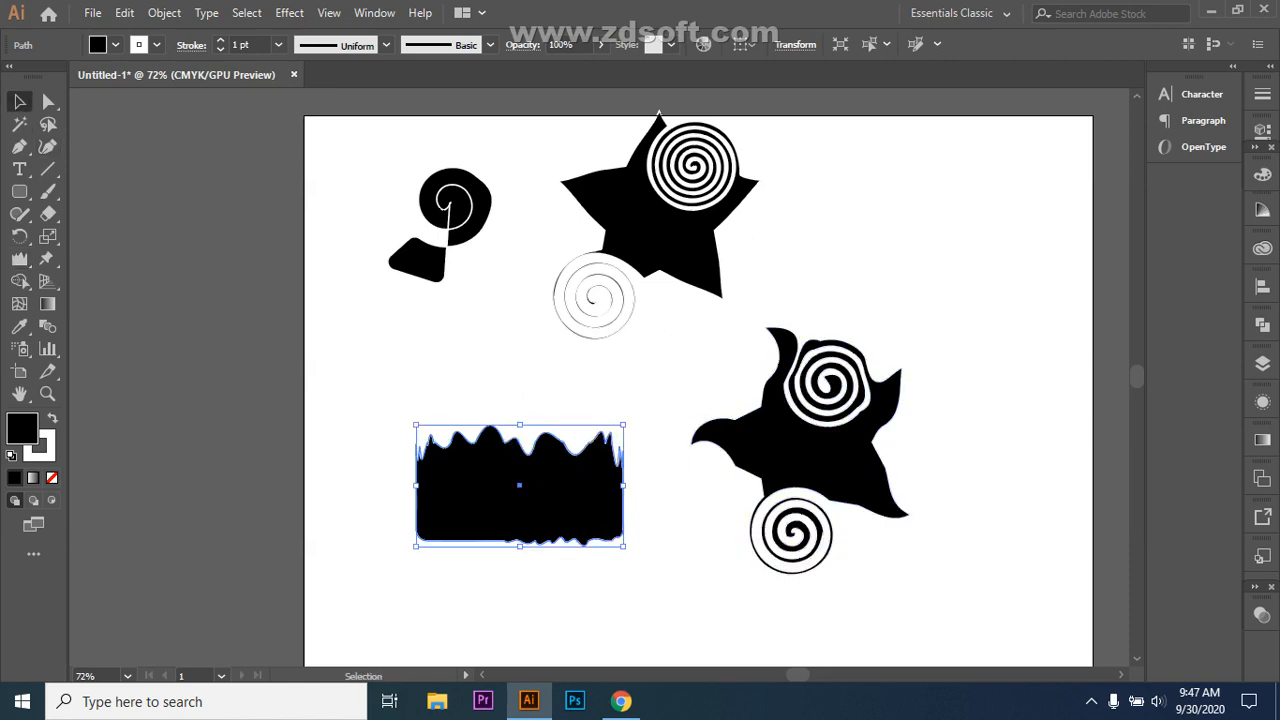
Step: Select the wrinkled rectangle and enlarge it from its corner handle
{"action": "key", "text": "ctrl+shift+a"}
{"action": "mouse_move", "coordinate": [529, 701]}
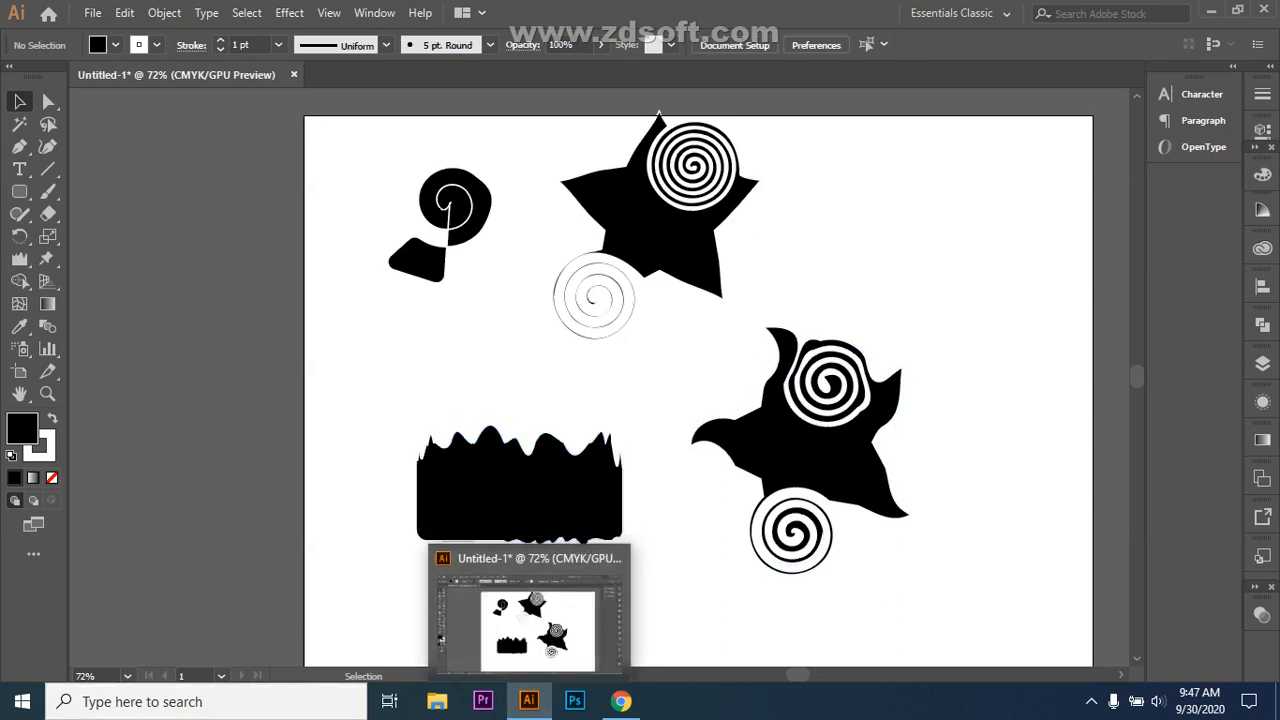
{"action": "left_click_drag", "start_coordinate": [362, 386], "coordinate": [634, 566]}
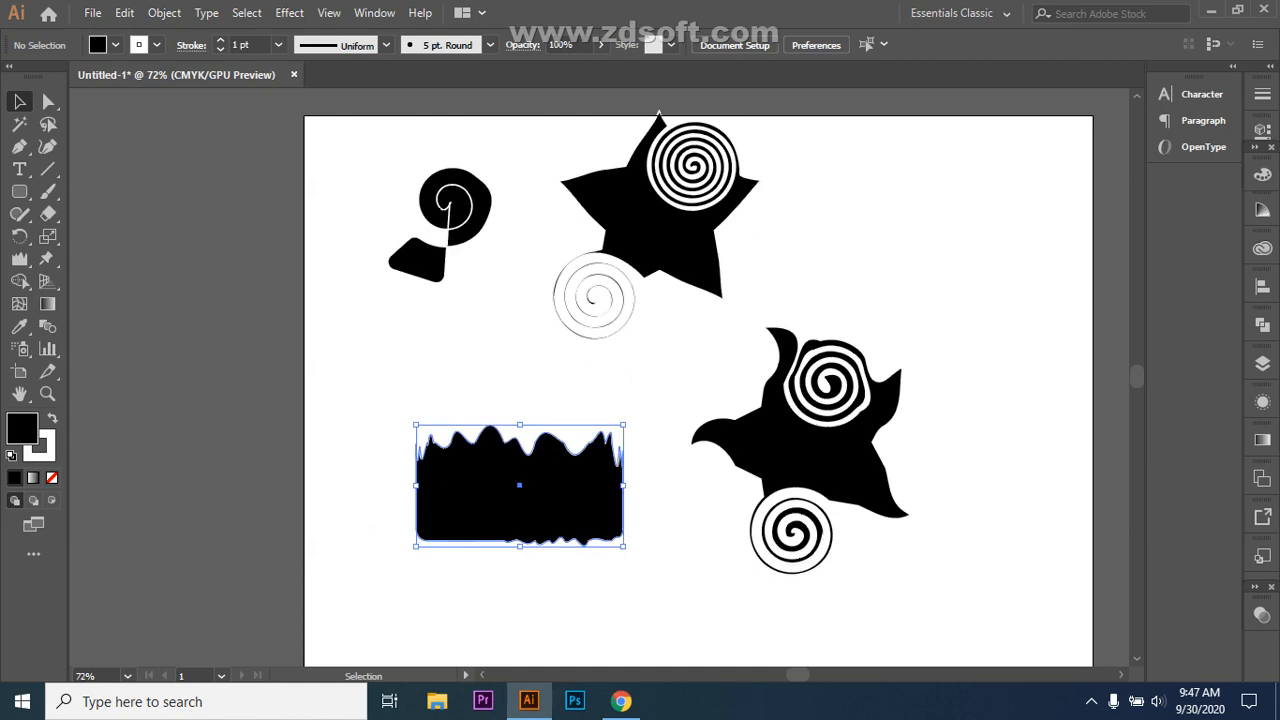
{"action": "right_click", "coordinate": [48, 102]}
{"action": "left_click", "coordinate": [132, 102]}
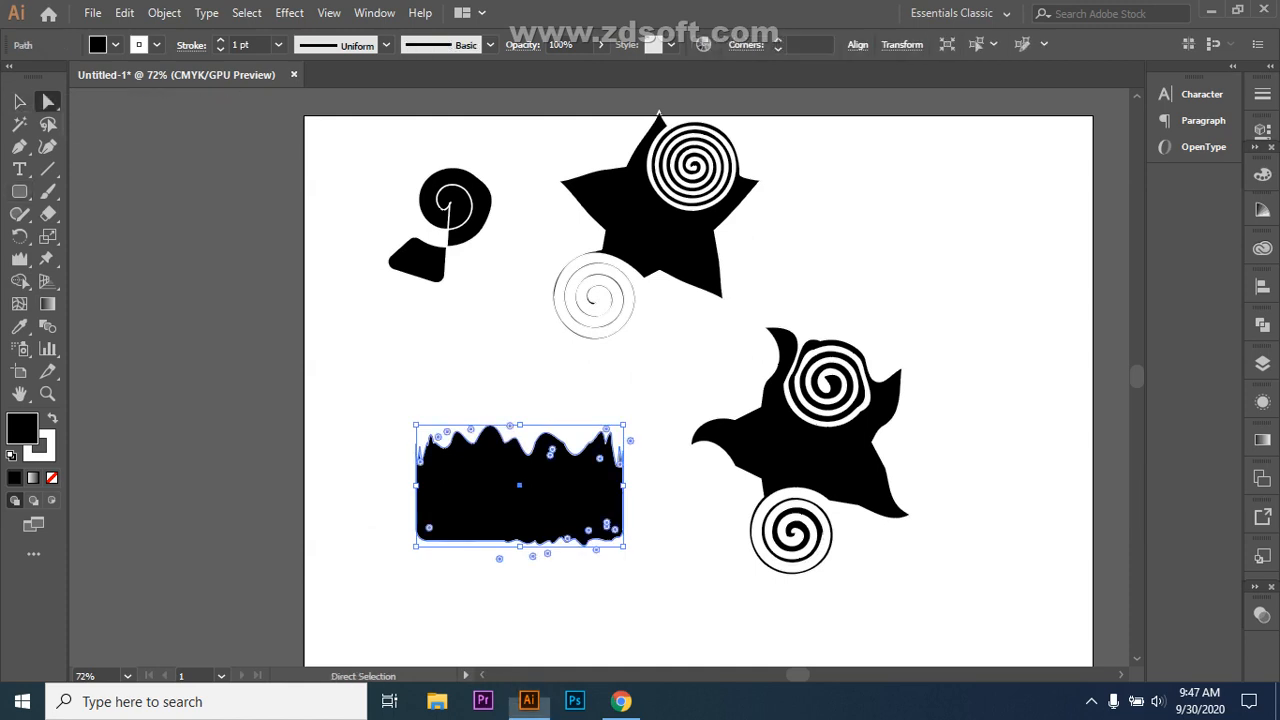
{"action": "left_click", "coordinate": [19, 101]}
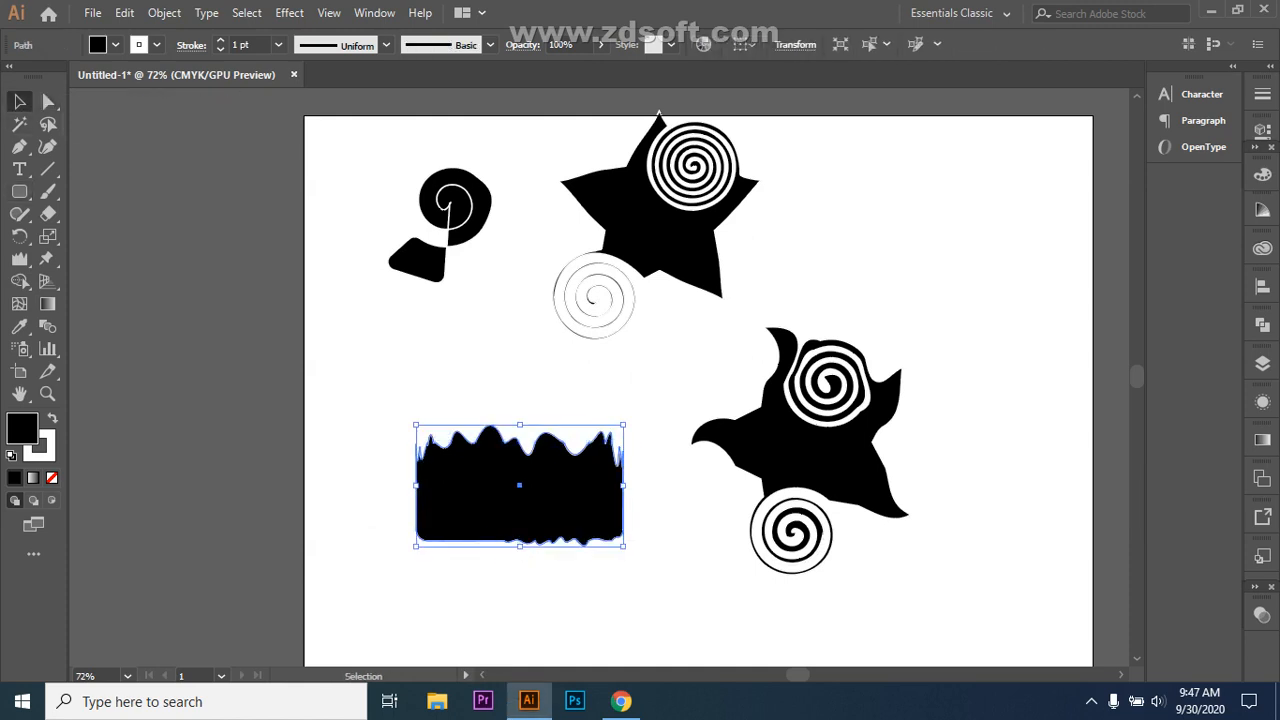
{"action": "left_click_drag", "start_coordinate": [624, 546], "coordinate": [863, 594]}
{"action": "left_click_drag", "start_coordinate": [641, 471], "coordinate": [470, 385]}
Step: Delete the rotated star-and-spiral shape and the top star-and-spiral group
{"action": "left_click", "coordinate": [832, 320]}
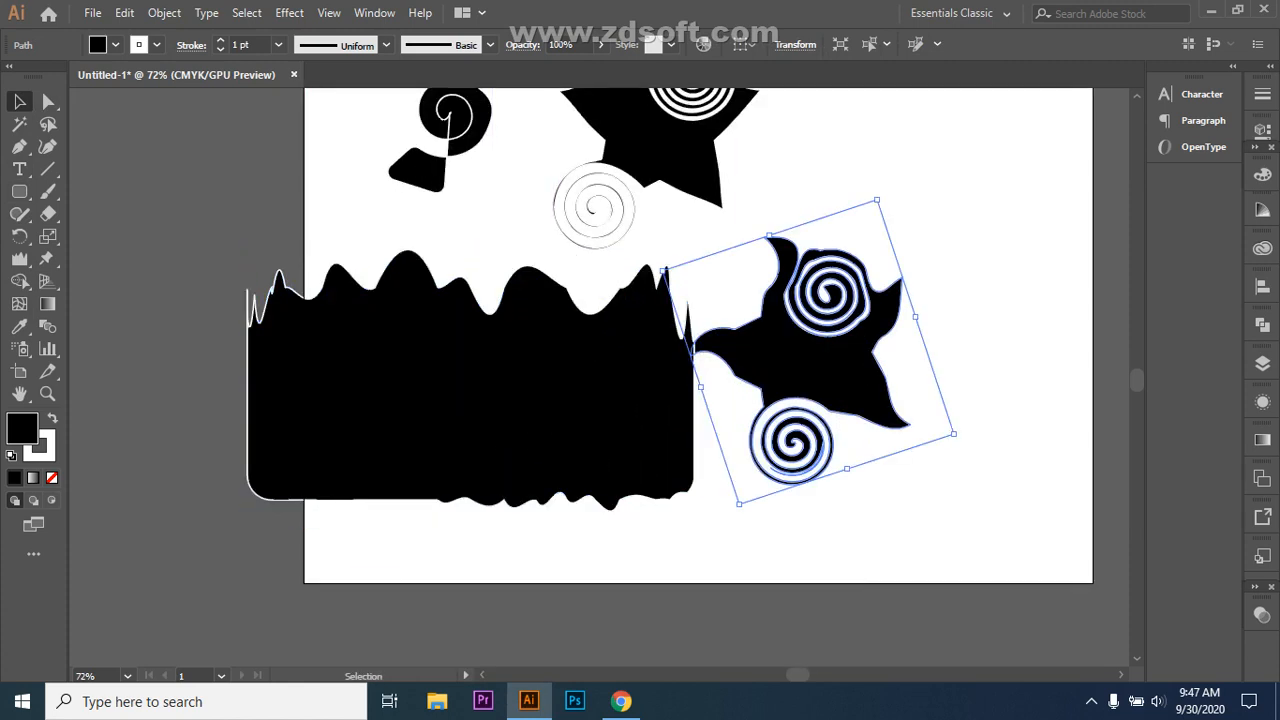
{"action": "key", "text": "Delete"}
{"action": "scroll", "coordinate": [700, 380], "scroll_direction": "up", "scroll_amount": 3}
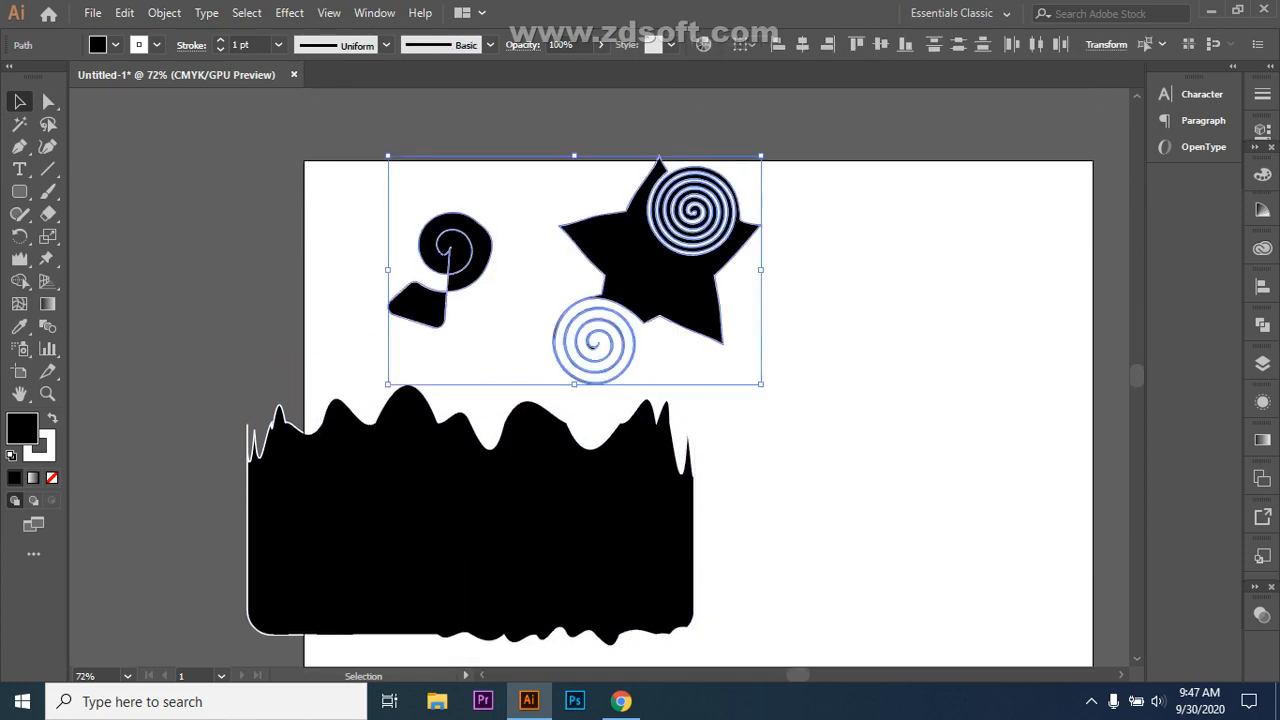
{"action": "key", "text": "Delete"}
Step: Enlarge the wavy black shape further and centre it on the page
{"action": "left_click", "coordinate": [470, 515]}
{"action": "mouse_move", "coordinate": [470, 515]}
{"action": "left_mouse_down"}
{"action": "mouse_move", "coordinate": [704, 417]}
{"action": "mouse_move", "coordinate": [718, 397]}
{"action": "left_mouse_up"}
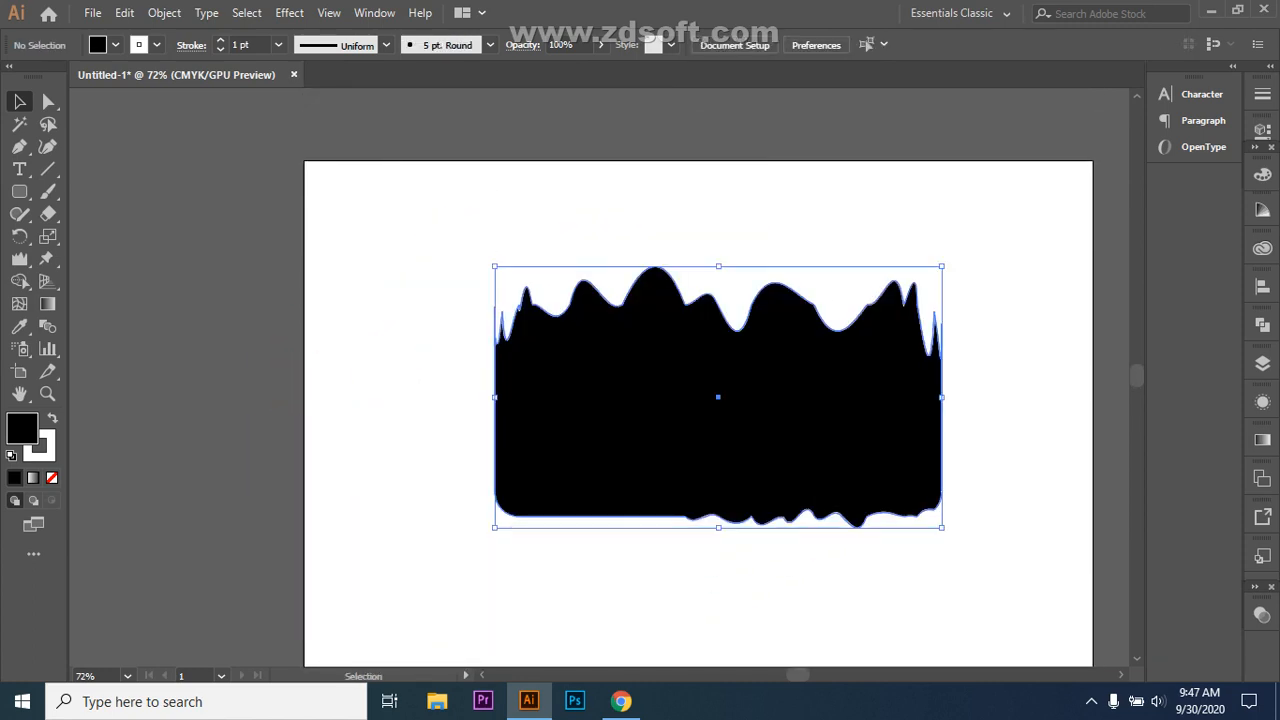
{"action": "mouse_move", "coordinate": [941, 527]}
{"action": "left_mouse_down"}
{"action": "mouse_move", "coordinate": [1114, 626]}
{"action": "mouse_move", "coordinate": [1095, 660]}
{"action": "left_mouse_up"}
{"action": "mouse_move", "coordinate": [756, 491]}
{"action": "left_mouse_down"}
{"action": "mouse_move", "coordinate": [597, 406]}
{"action": "mouse_move", "coordinate": [623, 420]}
{"action": "left_mouse_up"}
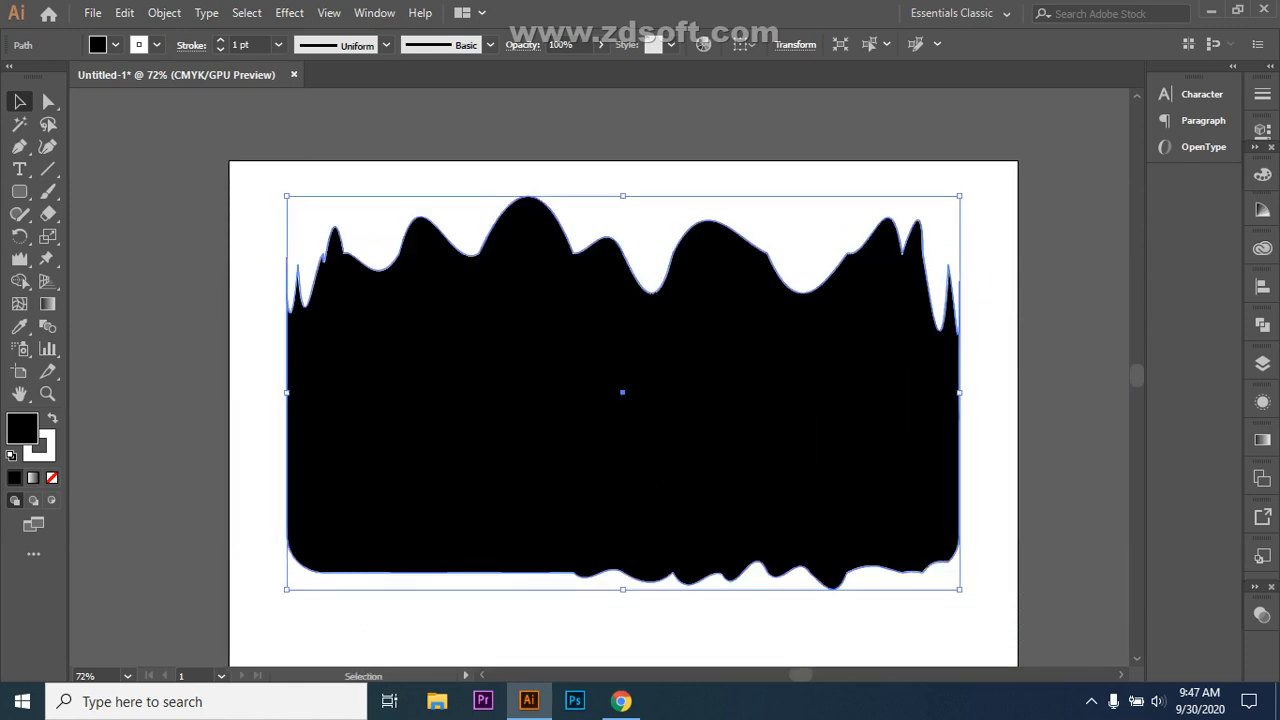
{"action": "key", "text": "ctrl+shift+a"}
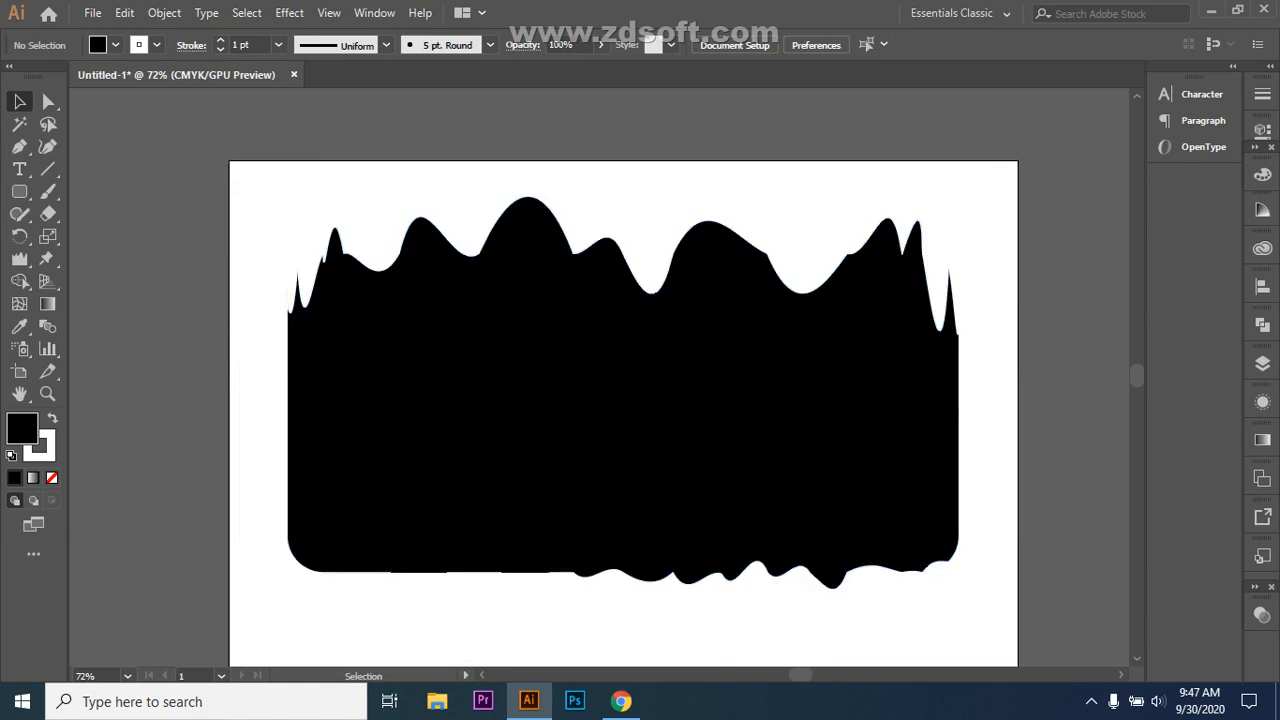
Step: Round the top-left, top-wave and top-right anchors of the shape with Direct Selection
{"action": "left_click", "coordinate": [48, 101]}
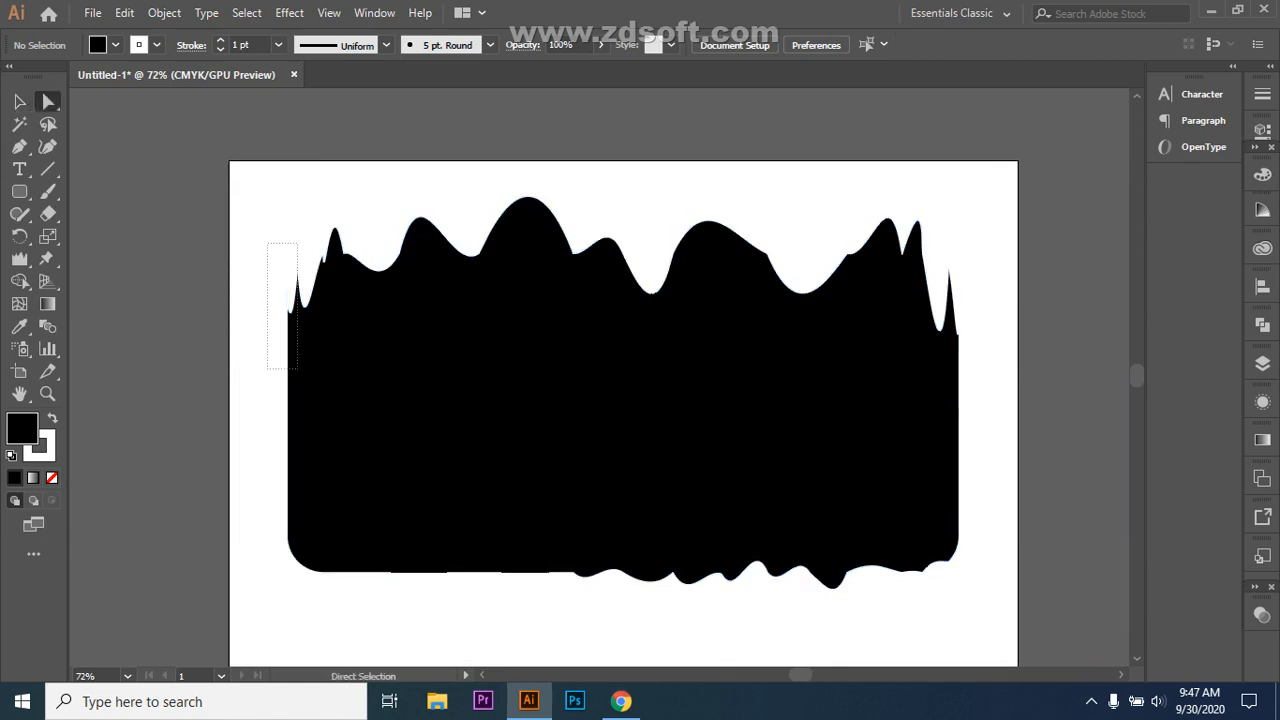
{"action": "left_click", "coordinate": [290, 254]}
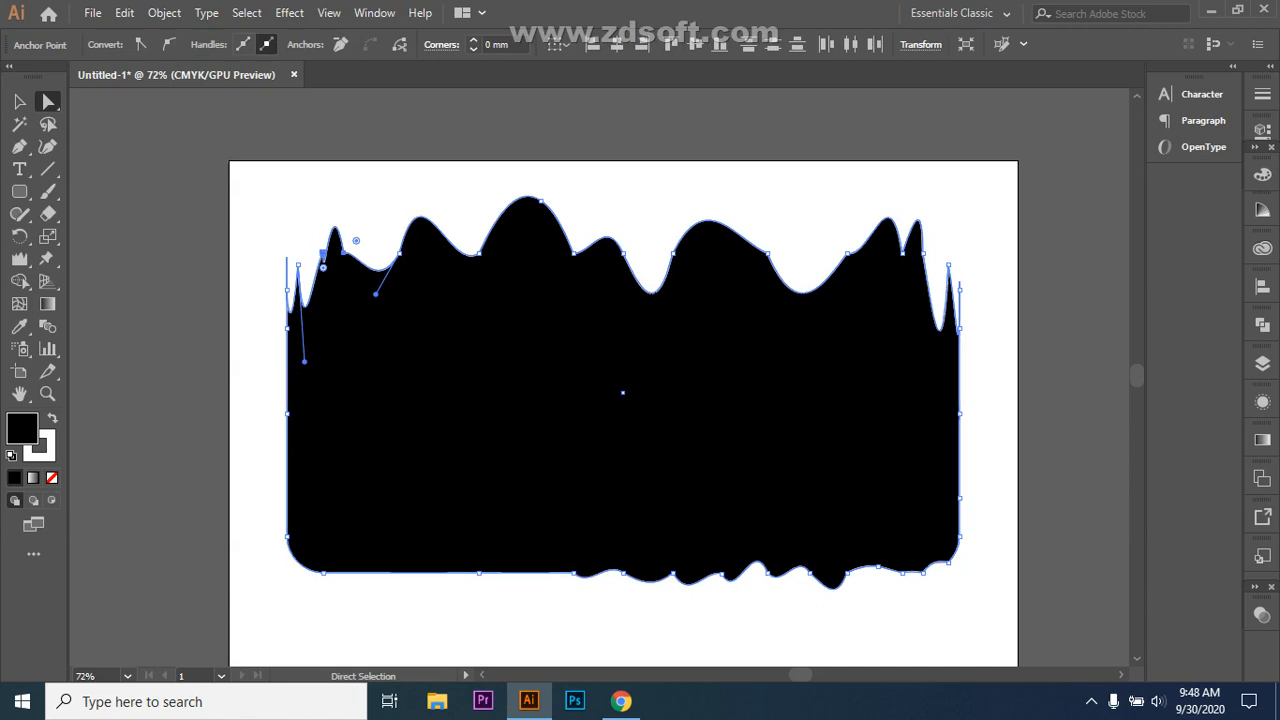
{"action": "left_click_drag", "start_coordinate": [323, 267], "coordinate": [323, 268]}
{"action": "left_click_drag", "start_coordinate": [768, 253], "coordinate": [767, 253]}
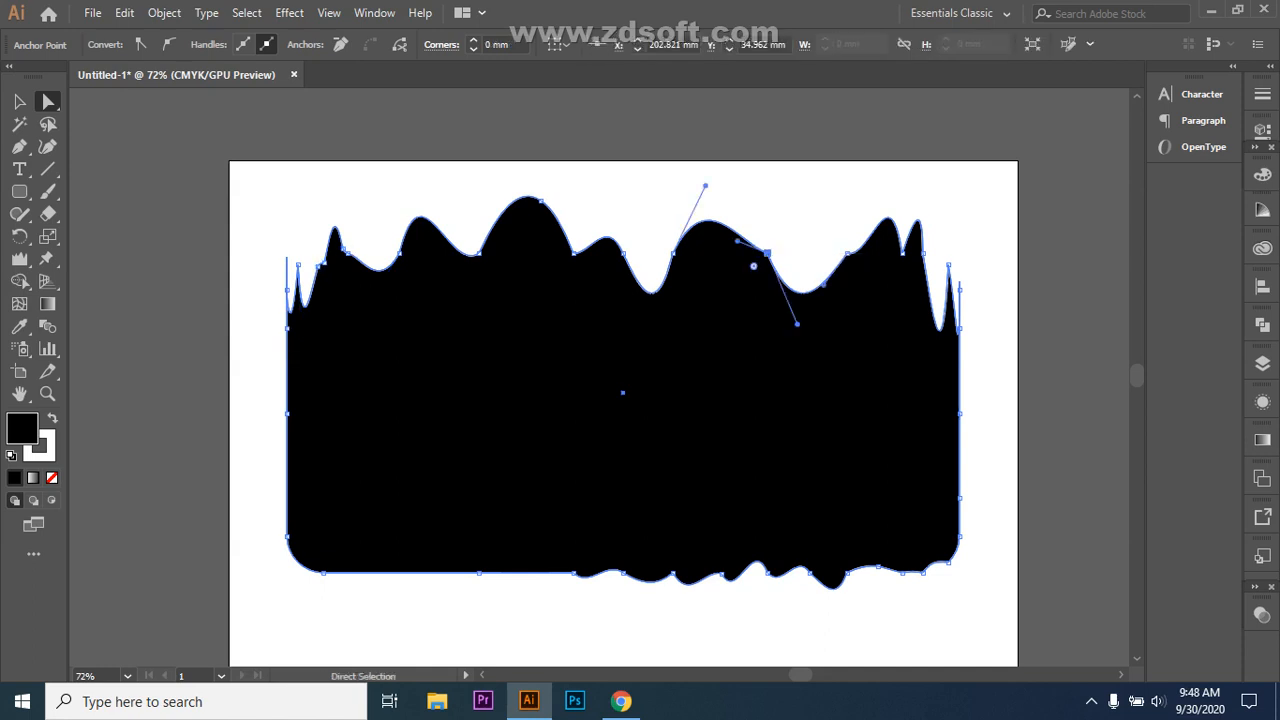
{"action": "left_click_drag", "start_coordinate": [754, 266], "coordinate": [743, 275]}
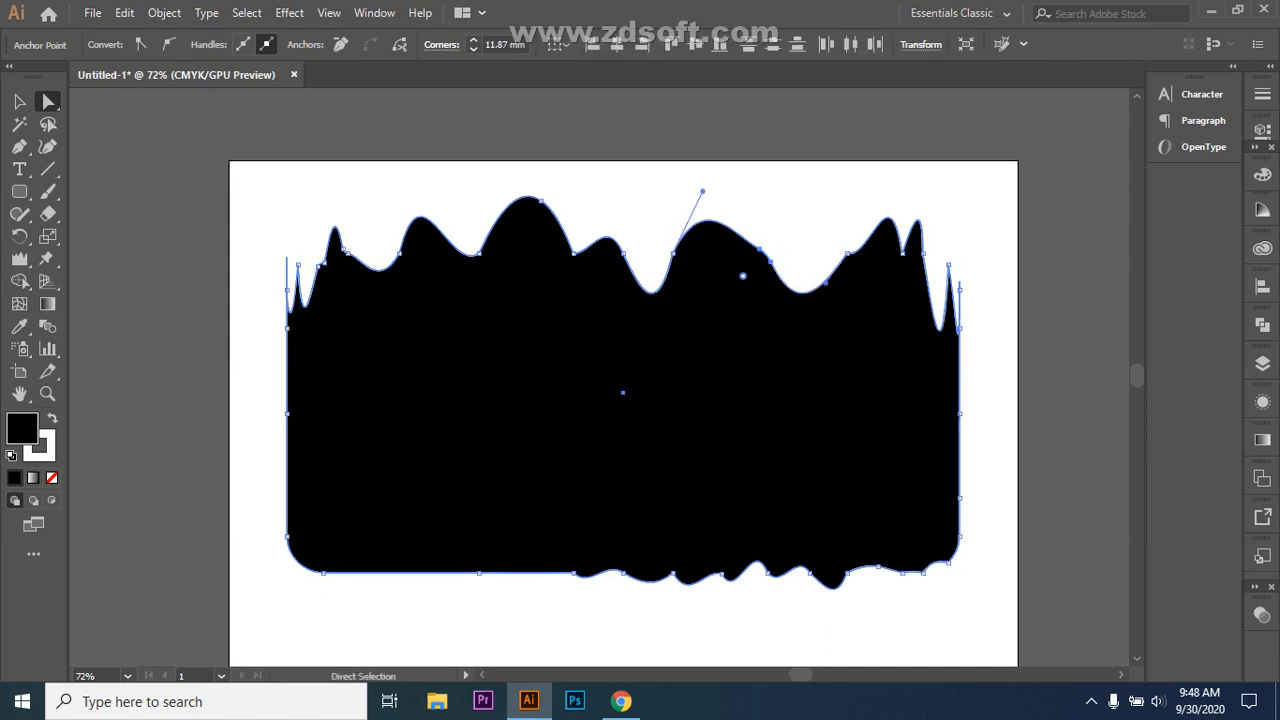
{"action": "left_click", "coordinate": [903, 252]}
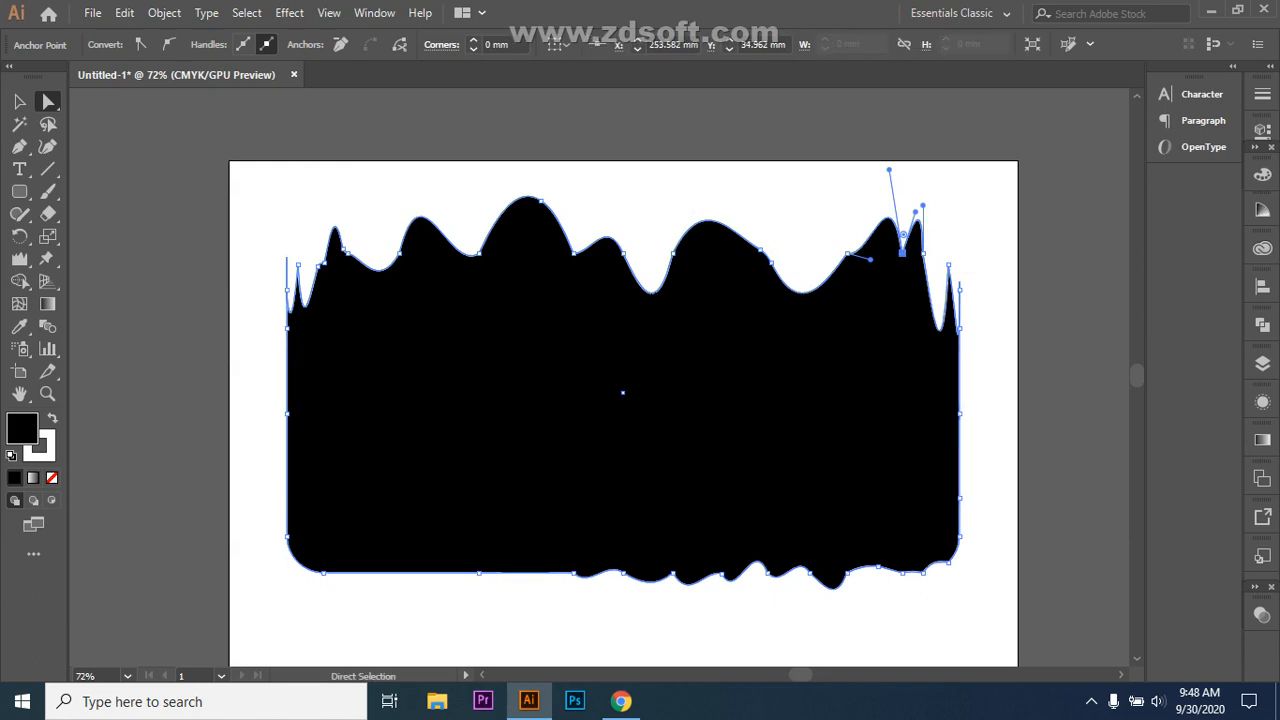
{"action": "mouse_move", "coordinate": [903, 235]}
{"action": "left_mouse_down"}
{"action": "mouse_move", "coordinate": [915, 268]}
{"action": "mouse_move", "coordinate": [930, 214]}
{"action": "mouse_move", "coordinate": [905, 210]}
{"action": "mouse_move", "coordinate": [900, 255]}
{"action": "left_mouse_up"}
{"action": "left_click_drag", "start_coordinate": [889, 170], "coordinate": [935, 208]}
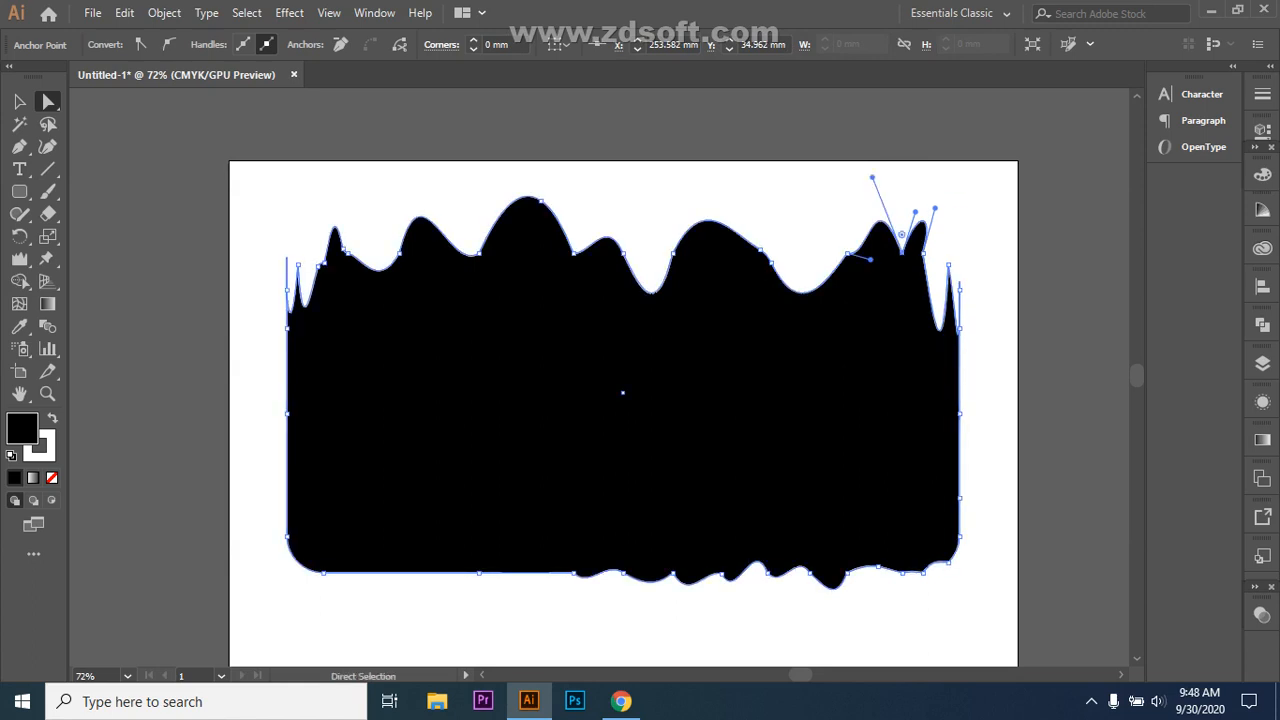
Step: Round the bottom-right corner and deepen the dips along the bottom edge
{"action": "left_click", "coordinate": [573, 572]}
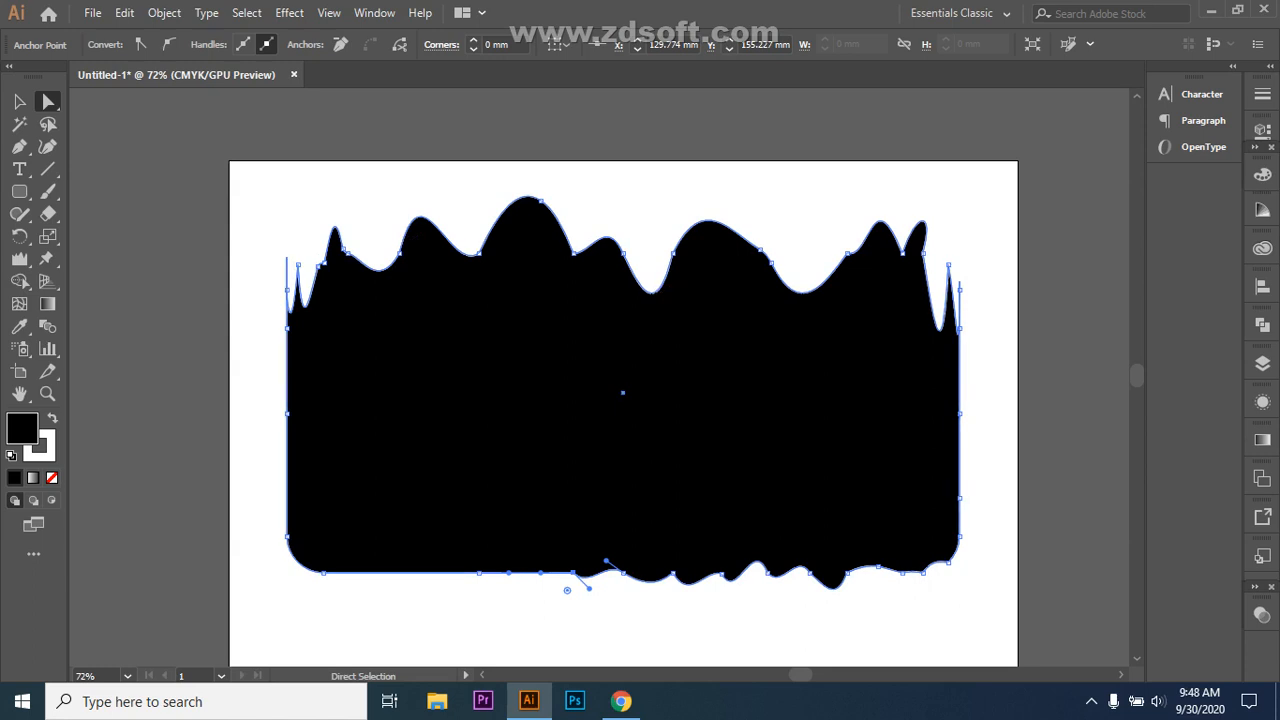
{"action": "left_click", "coordinate": [903, 572]}
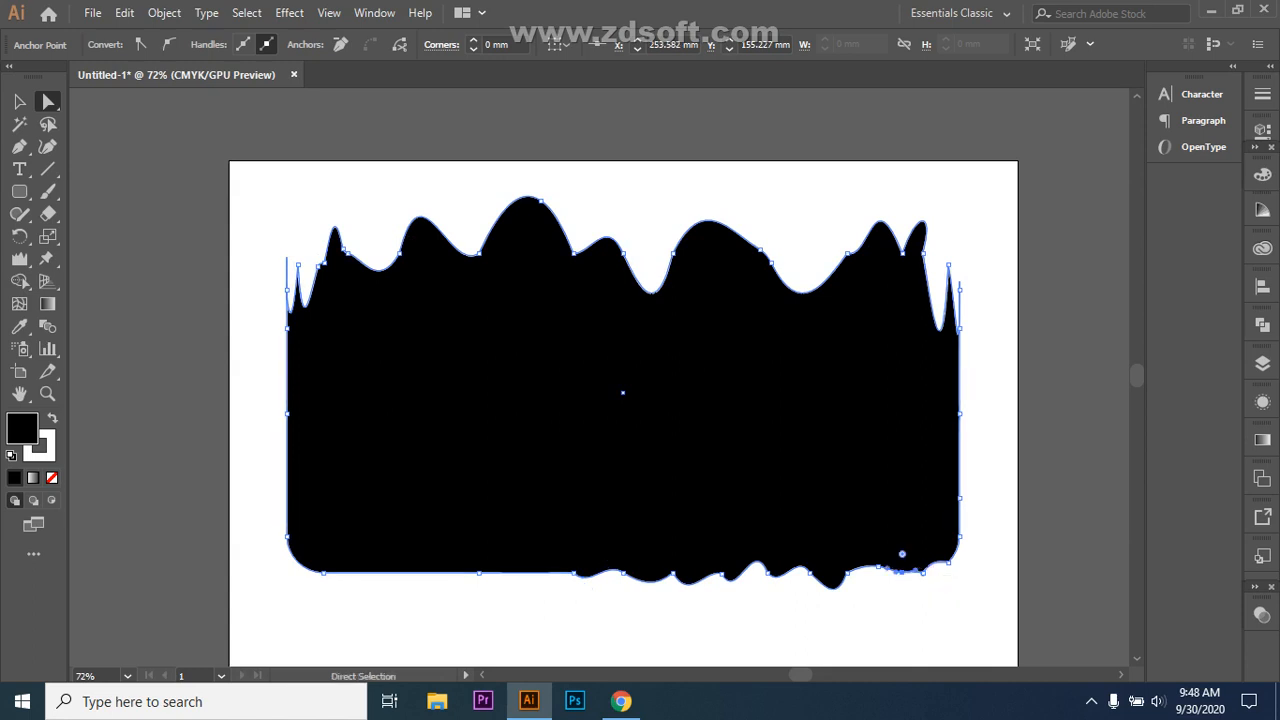
{"action": "left_click_drag", "start_coordinate": [902, 553], "coordinate": [903, 532]}
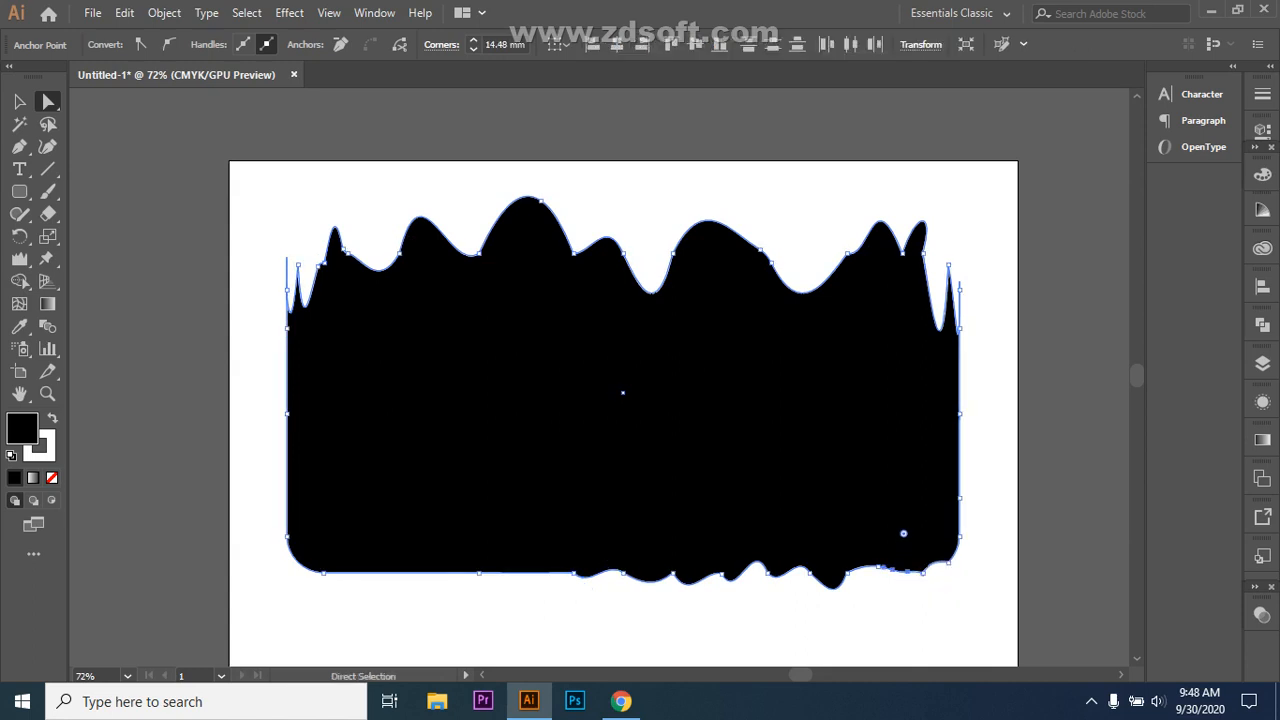
{"action": "left_click", "coordinate": [836, 588]}
{"action": "left_click_drag", "start_coordinate": [835, 603], "coordinate": [833, 619]}
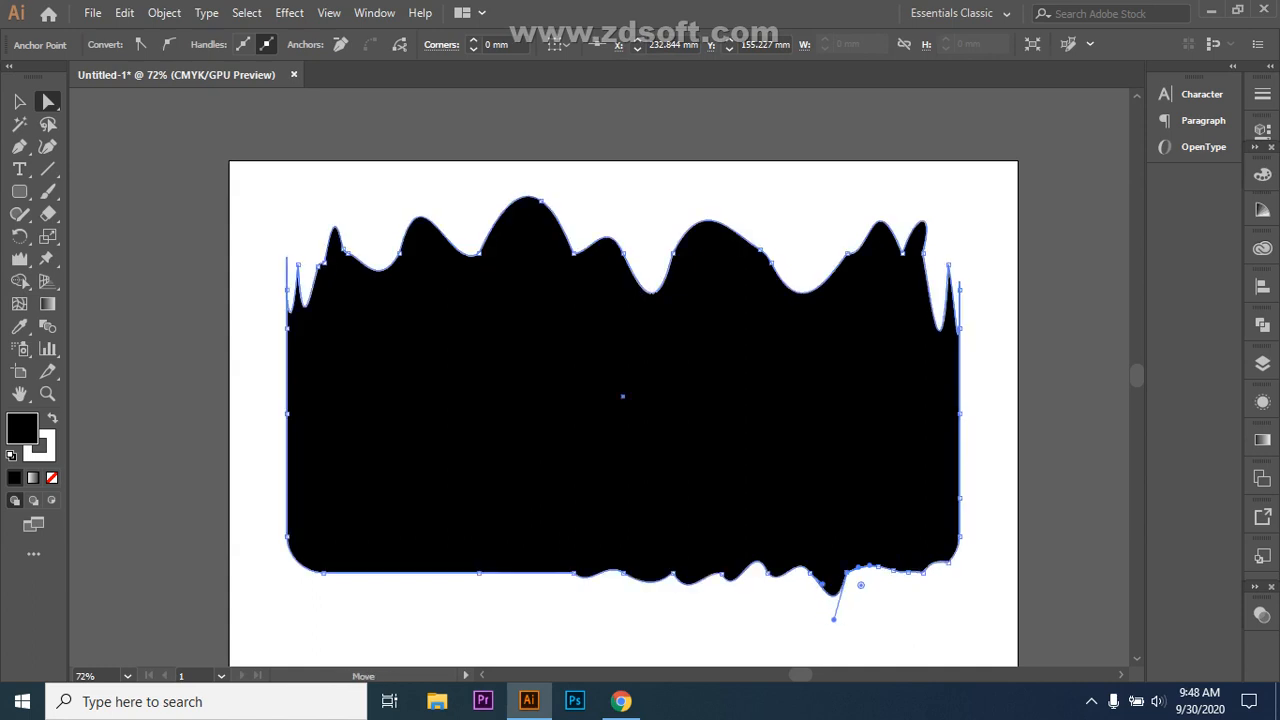
{"action": "left_click", "coordinate": [706, 588]}
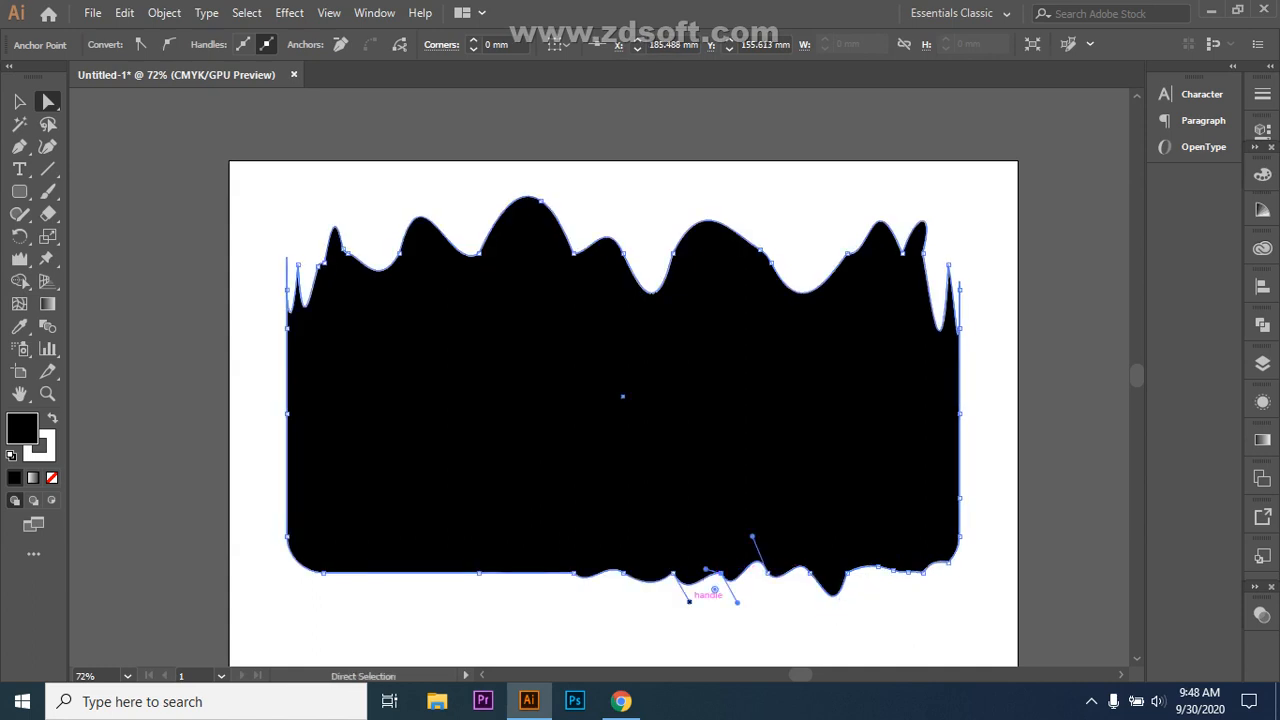
{"action": "left_click_drag", "start_coordinate": [737, 601], "coordinate": [721, 574]}
Step: Round the remaining bottom anchors into a rounded drip and select the whole shape
{"action": "left_click", "coordinate": [673, 574]}
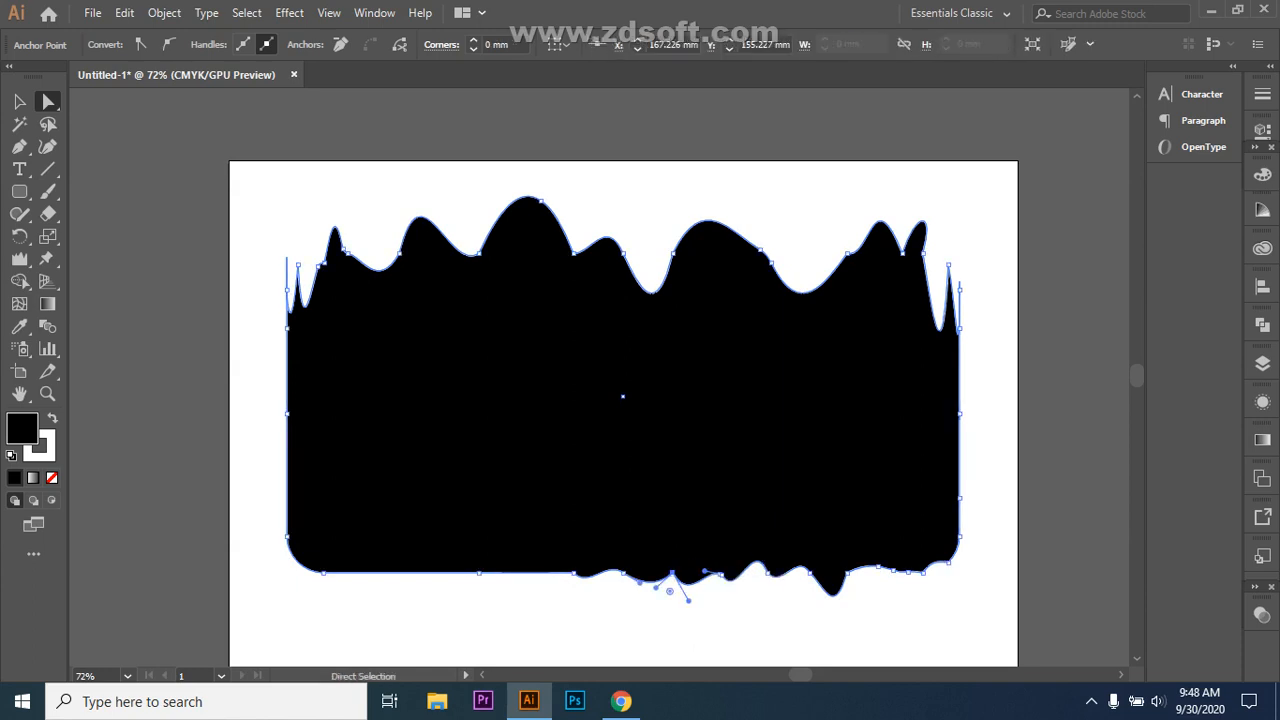
{"action": "left_click_drag", "start_coordinate": [670, 591], "coordinate": [670, 591]}
{"action": "left_click", "coordinate": [905, 572]}
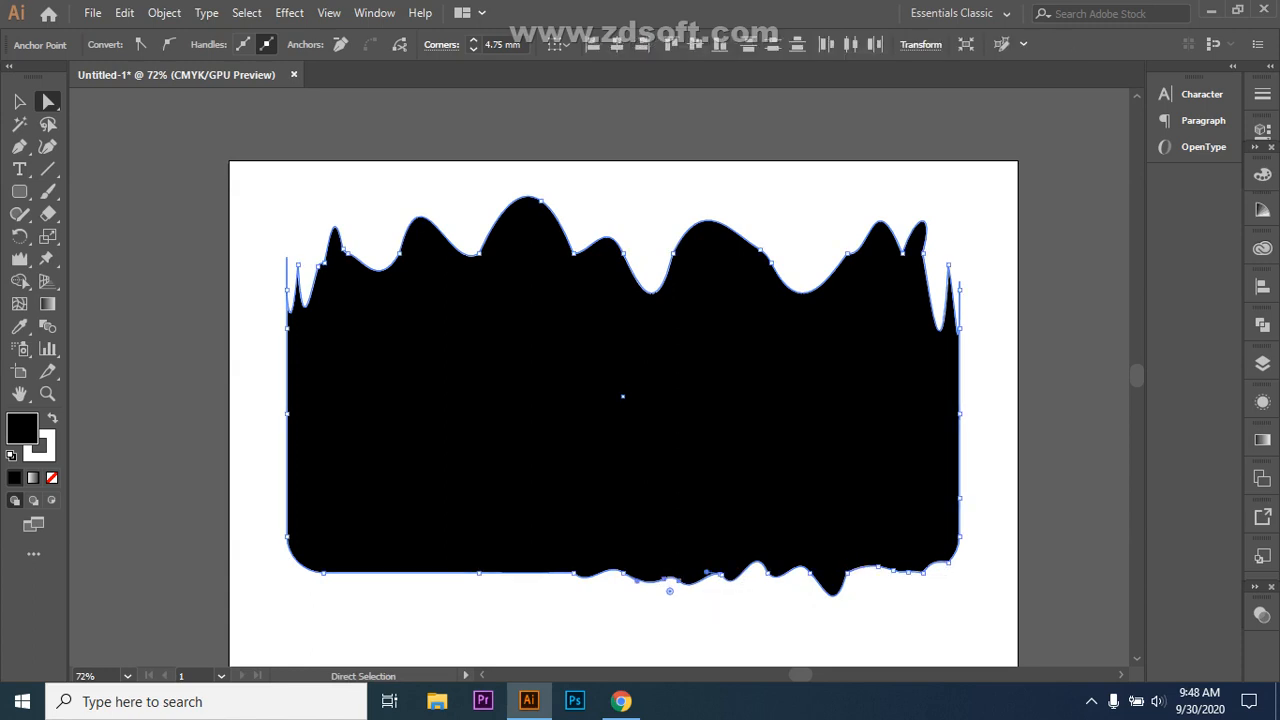
{"action": "left_click", "coordinate": [847, 573]}
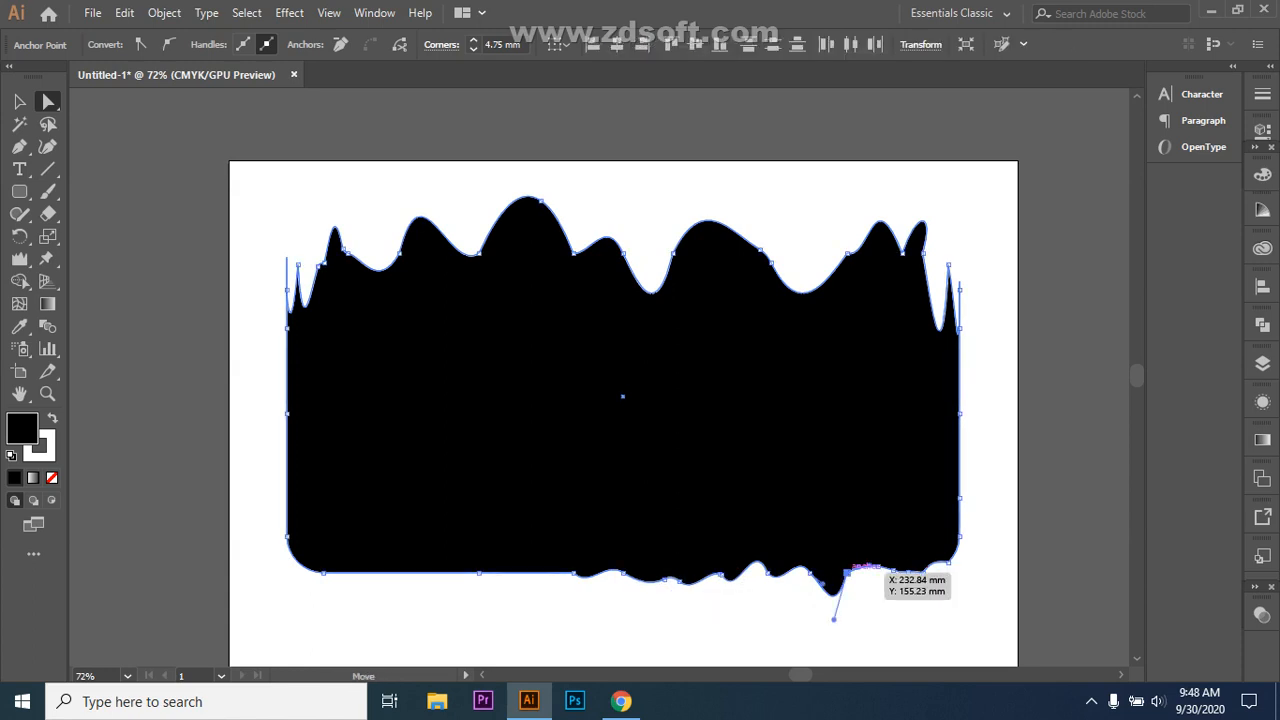
{"action": "left_click_drag", "start_coordinate": [860, 584], "coordinate": [872, 599]}
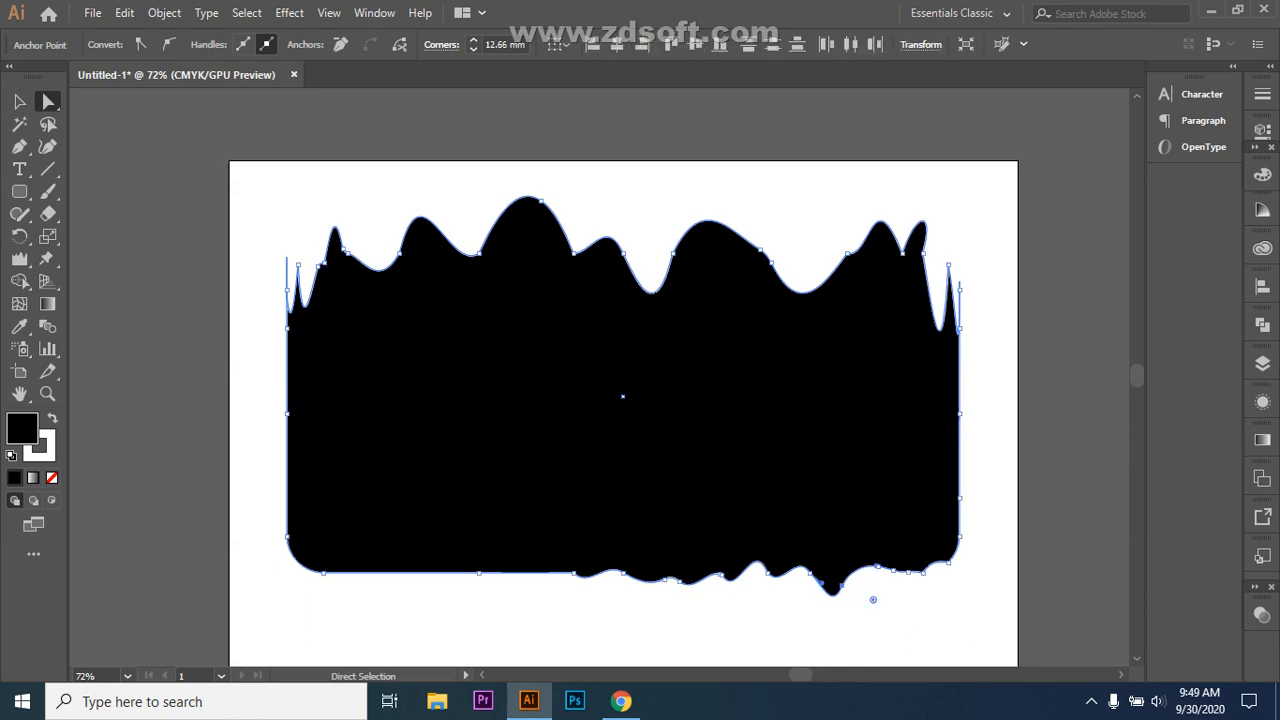
{"action": "left_click", "coordinate": [872, 599]}
{"action": "mouse_move", "coordinate": [589, 587]}
{"action": "left_mouse_down"}
{"action": "mouse_move", "coordinate": [630, 596]}
{"action": "mouse_move", "coordinate": [611, 596]}
{"action": "left_mouse_up"}
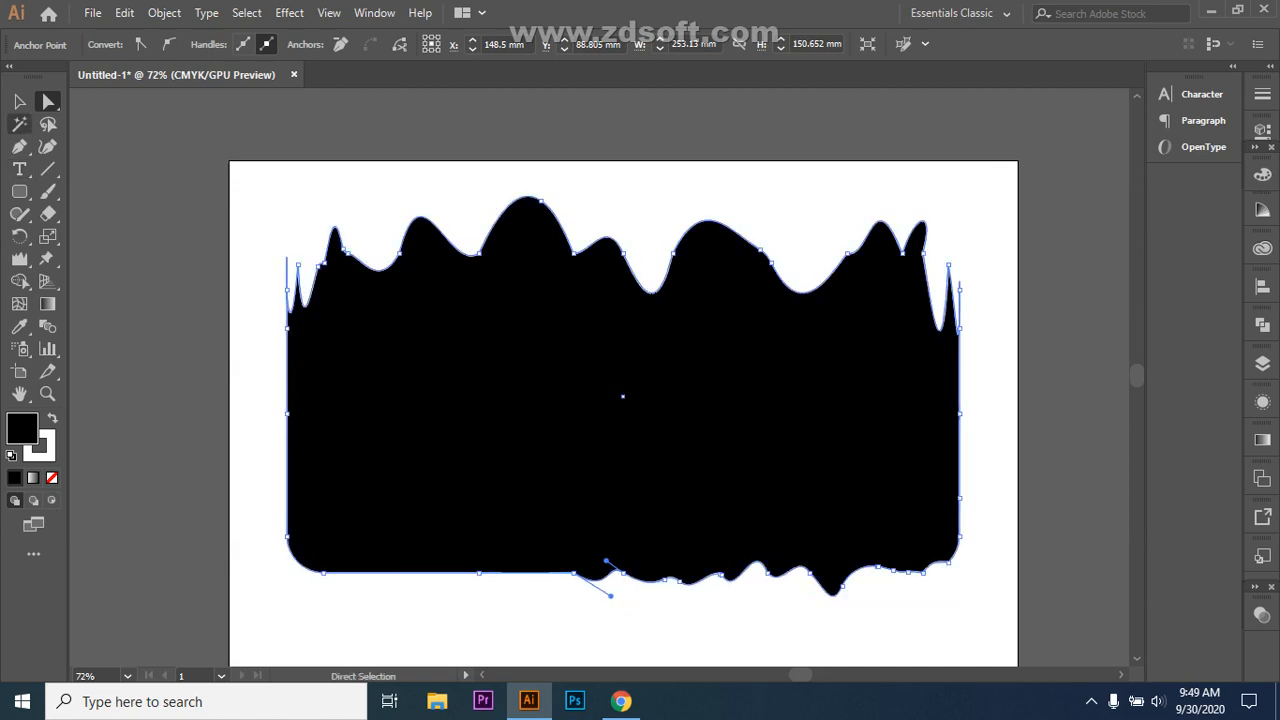
{"action": "left_click", "coordinate": [19, 101]}
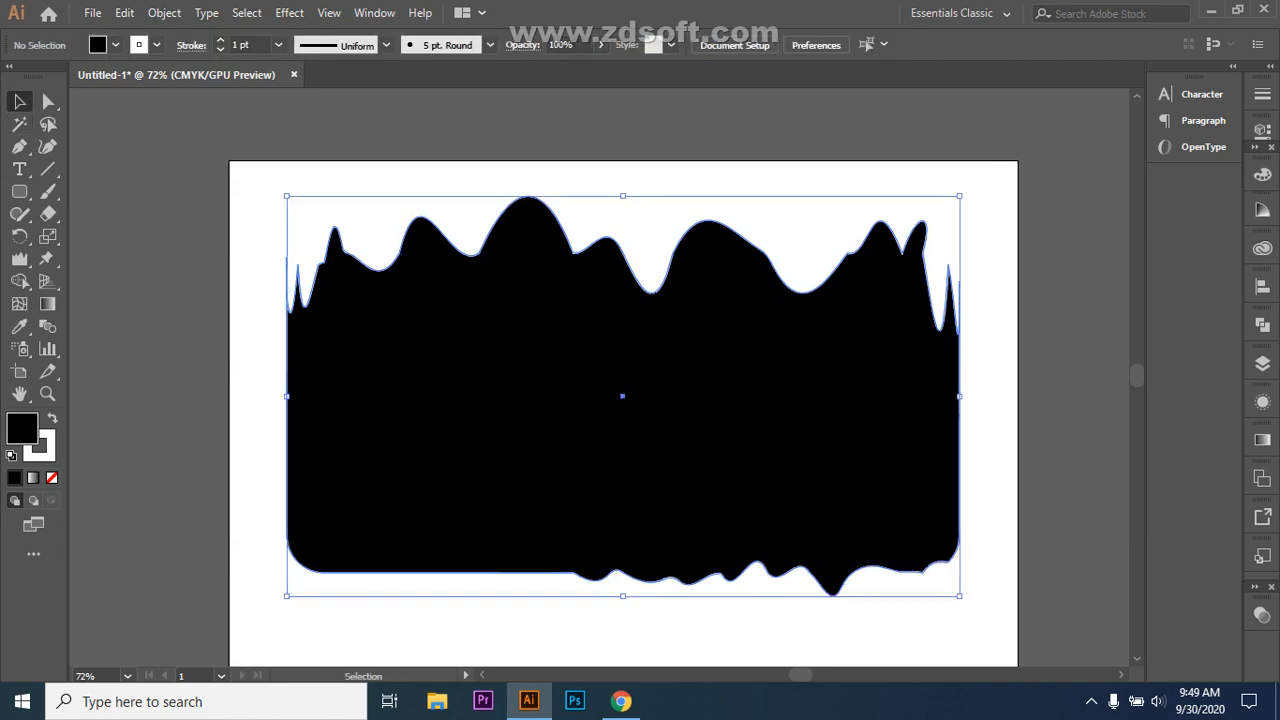
Step: Fill the wavy shape with a green picked in the Color Picker
{"action": "double_click", "coordinate": [22, 428]}
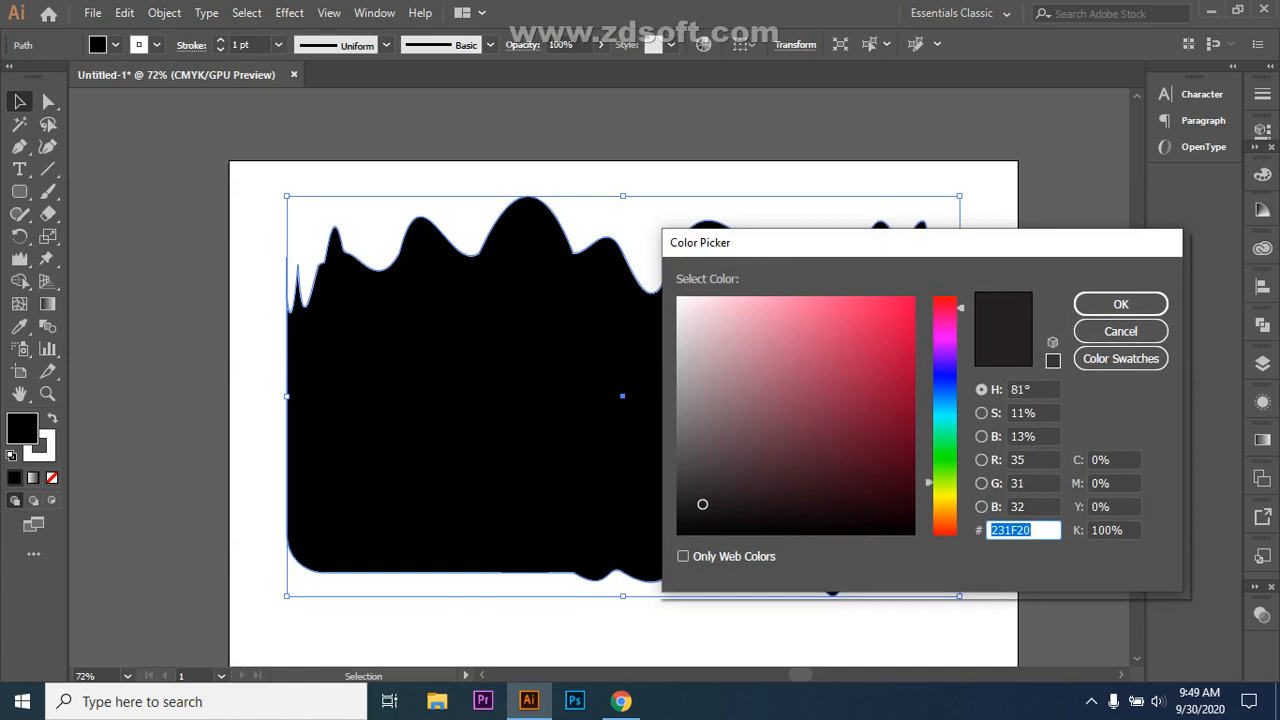
{"action": "type", "text": "20211D"}
{"action": "left_click_drag", "start_coordinate": [944, 483], "coordinate": [944, 447]}
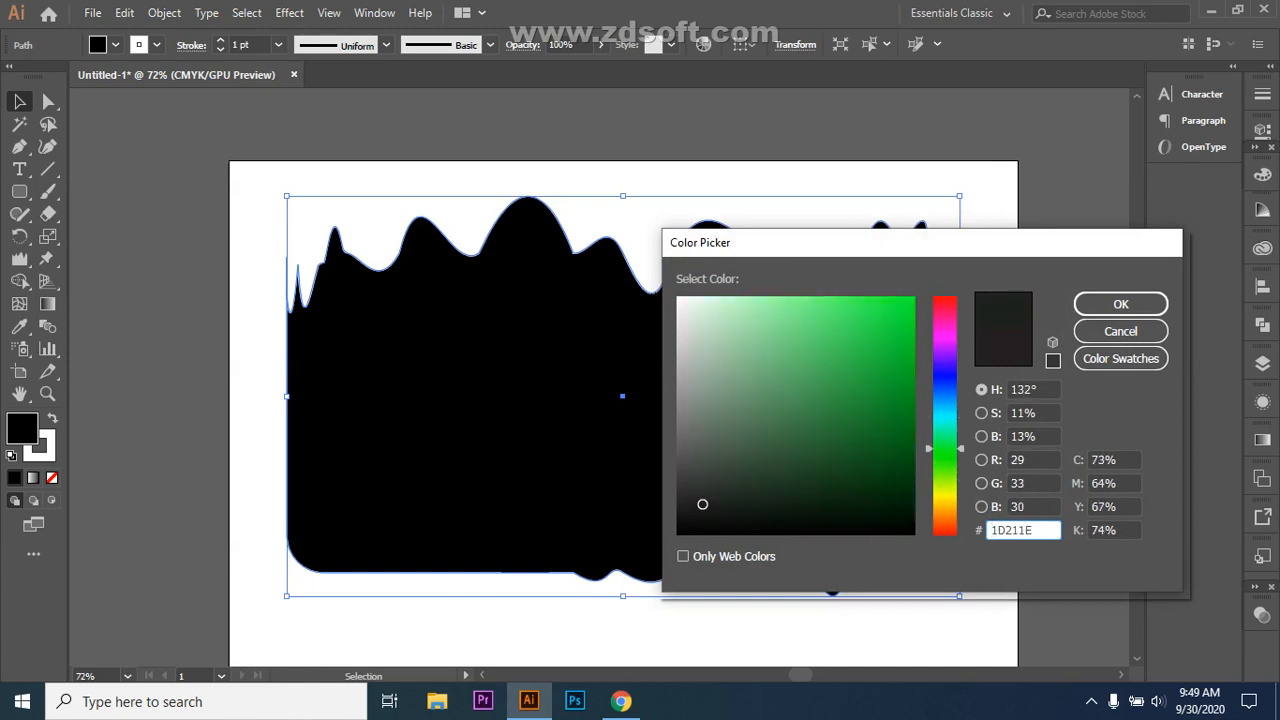
{"action": "left_click", "coordinate": [873, 396]}
{"action": "left_click", "coordinate": [866, 381]}
{"action": "left_click", "coordinate": [1121, 304]}
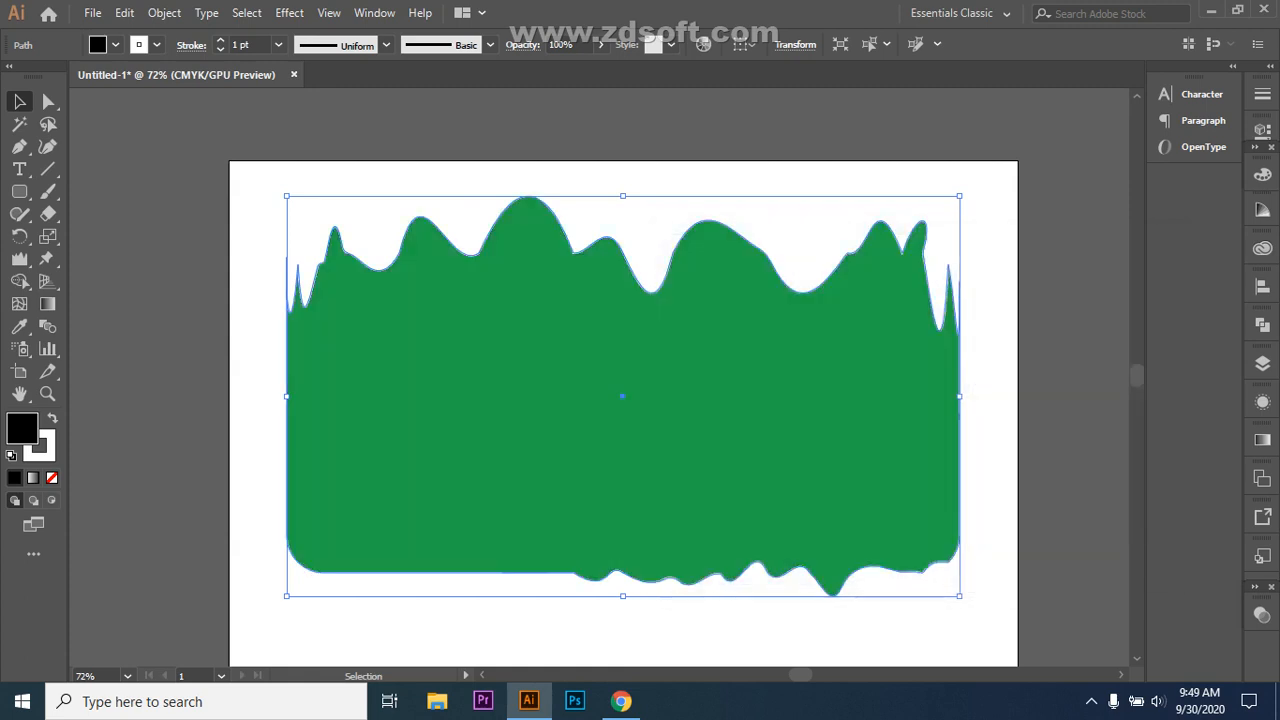
{"action": "key", "text": "ctrl+shift+a"}
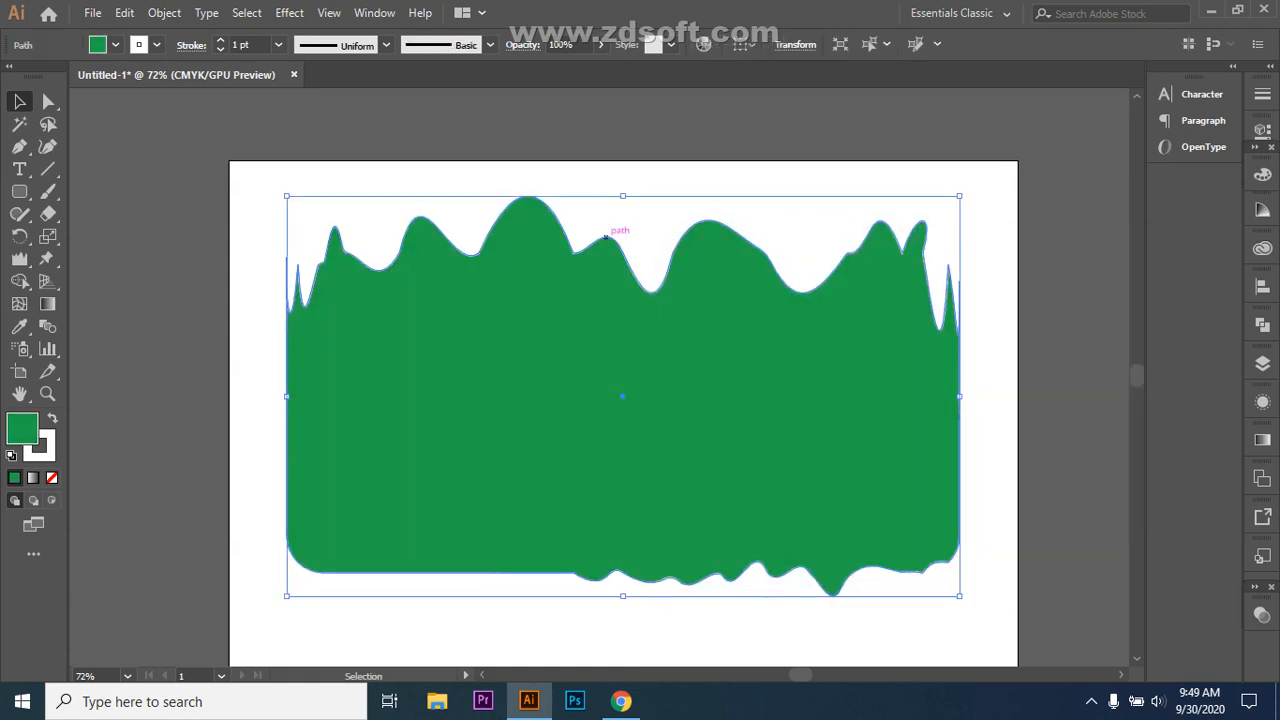
Step: Set the shape's outline colour to a dark green
{"action": "key", "text": "F6"}
{"action": "double_click", "coordinate": [39, 445]}
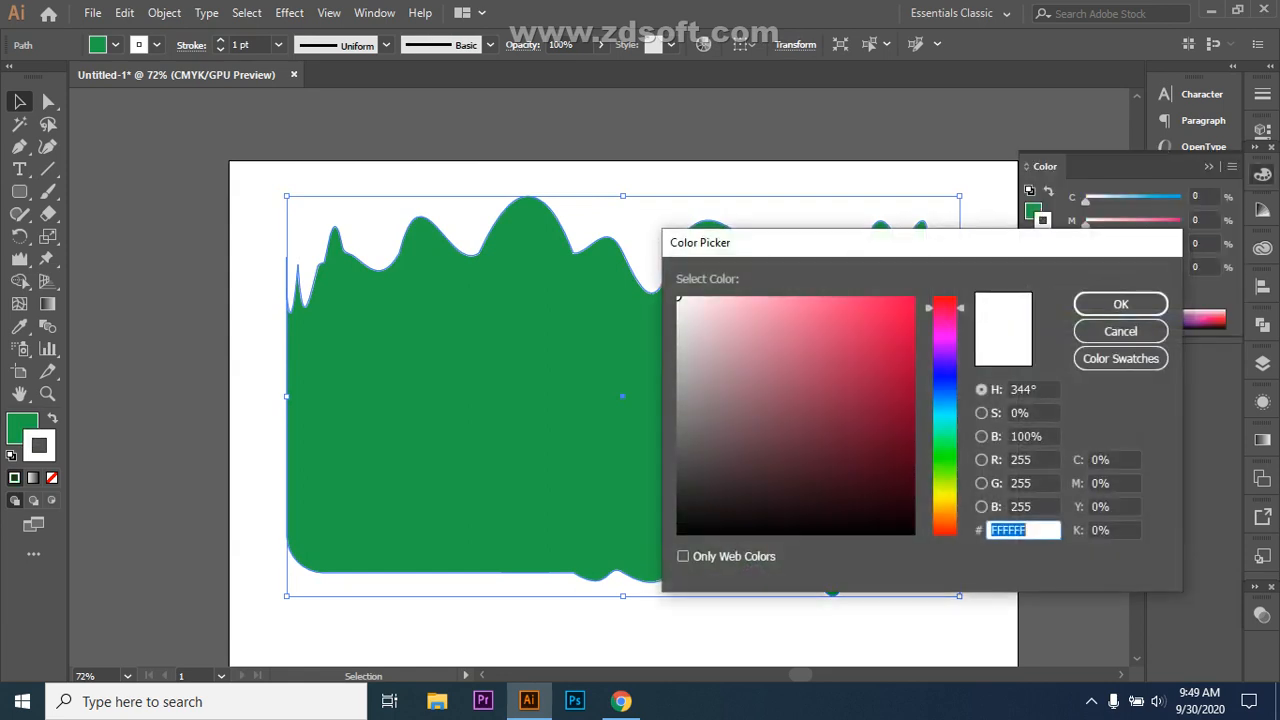
{"action": "left_click_drag", "start_coordinate": [944, 307], "coordinate": [944, 443]}
{"action": "left_click", "coordinate": [894, 489]}
{"action": "left_click", "coordinate": [1121, 304]}
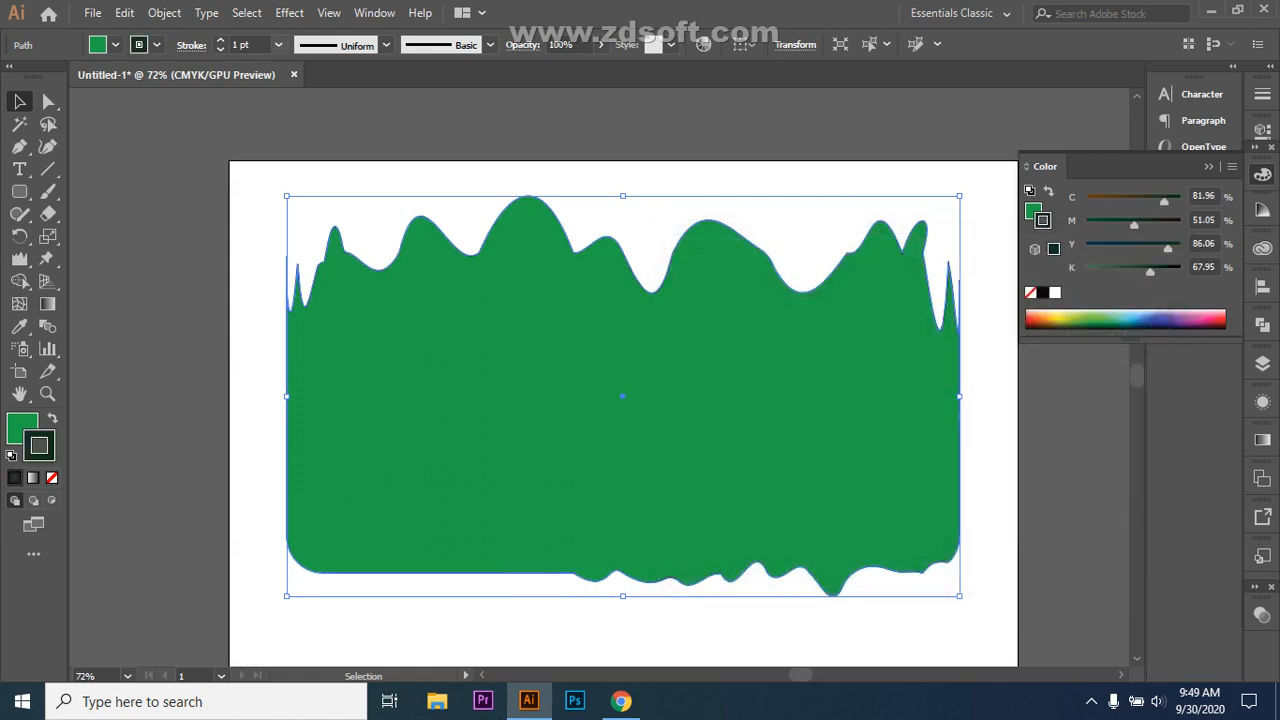
Step: Try 20 pt and 12 pt outlines, settling on a 9 pt stroke weight
{"action": "left_click", "coordinate": [278, 44]}
{"action": "left_click", "coordinate": [304, 414]}
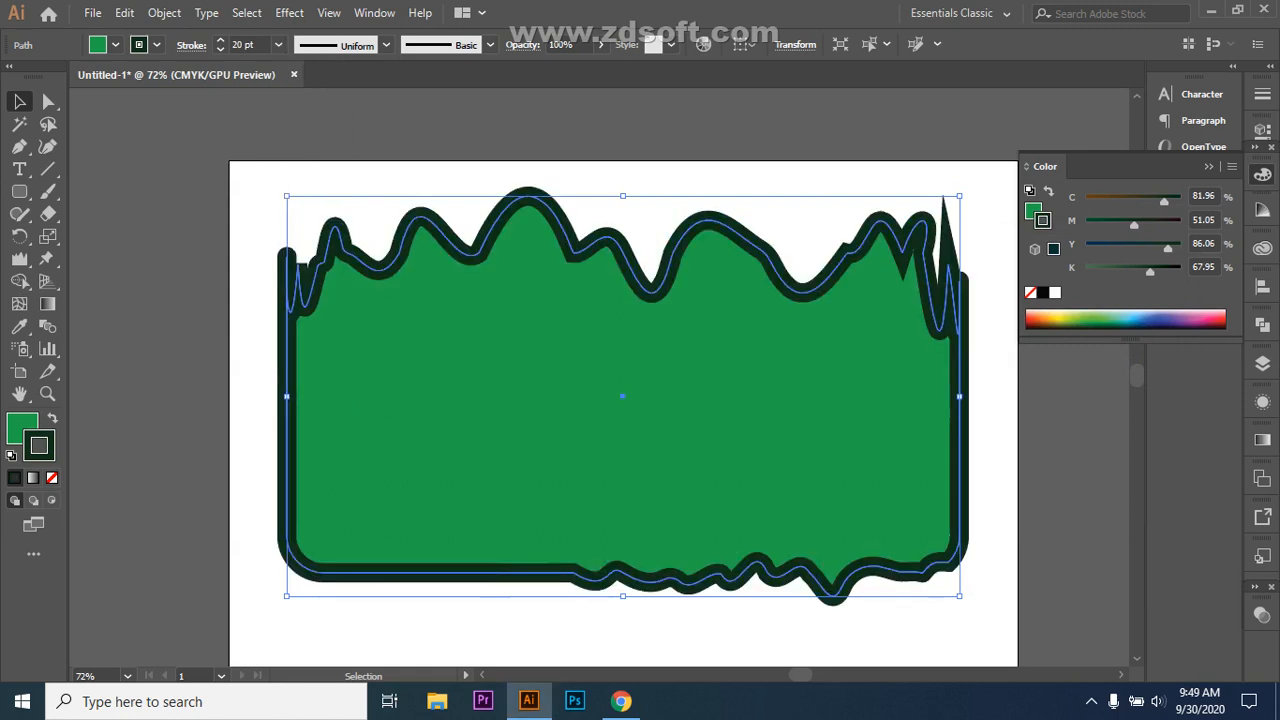
{"action": "key", "text": "ctrl+shift+a"}
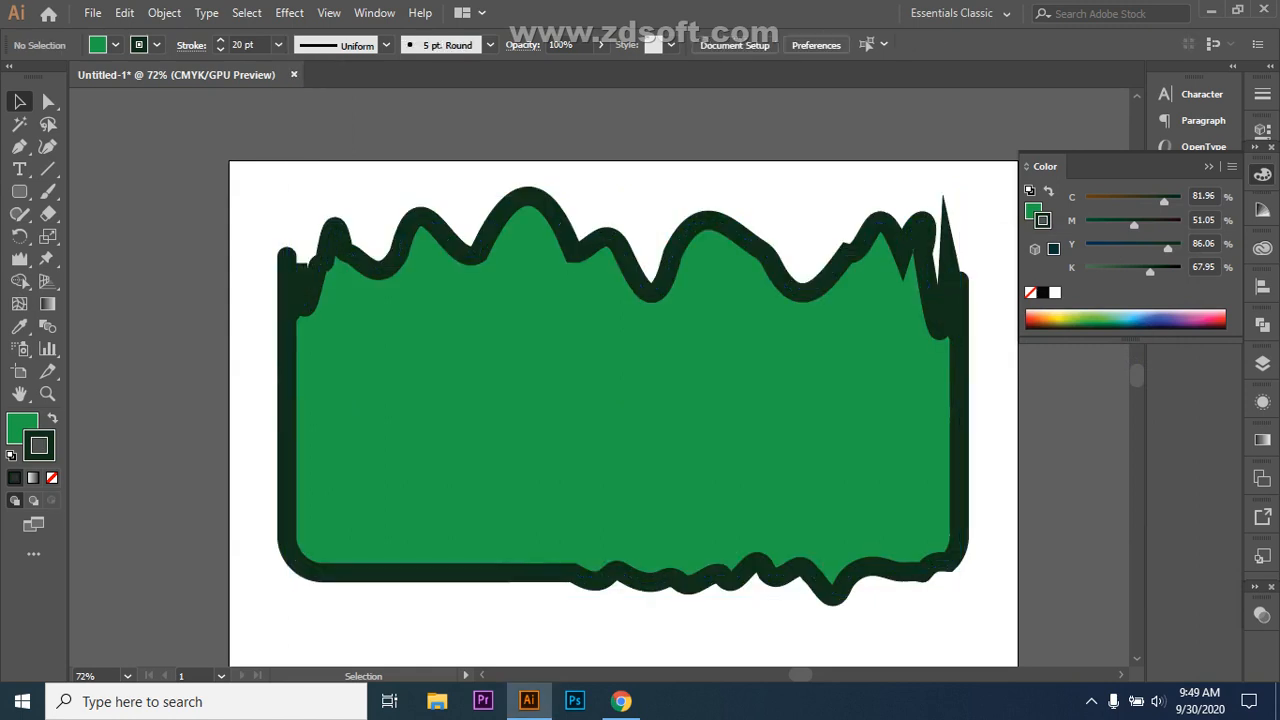
{"action": "left_click", "coordinate": [487, 243]}
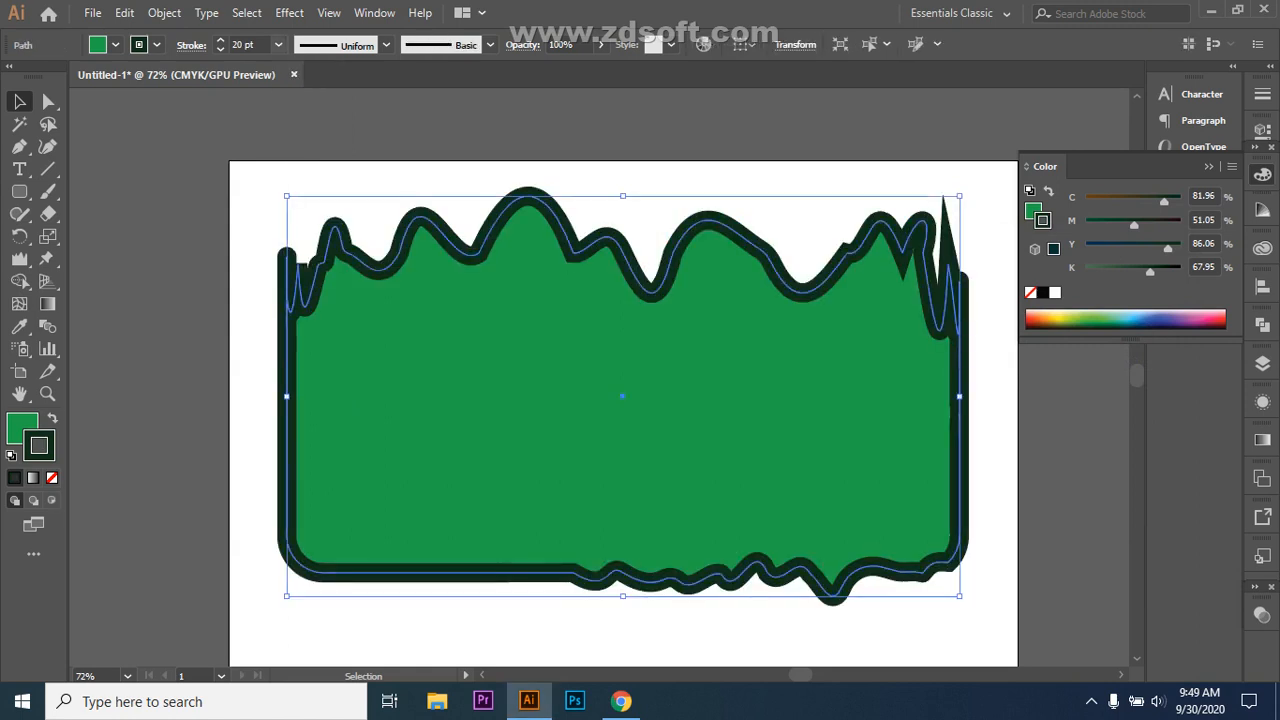
{"action": "left_click", "coordinate": [278, 44]}
{"action": "left_click", "coordinate": [304, 332]}
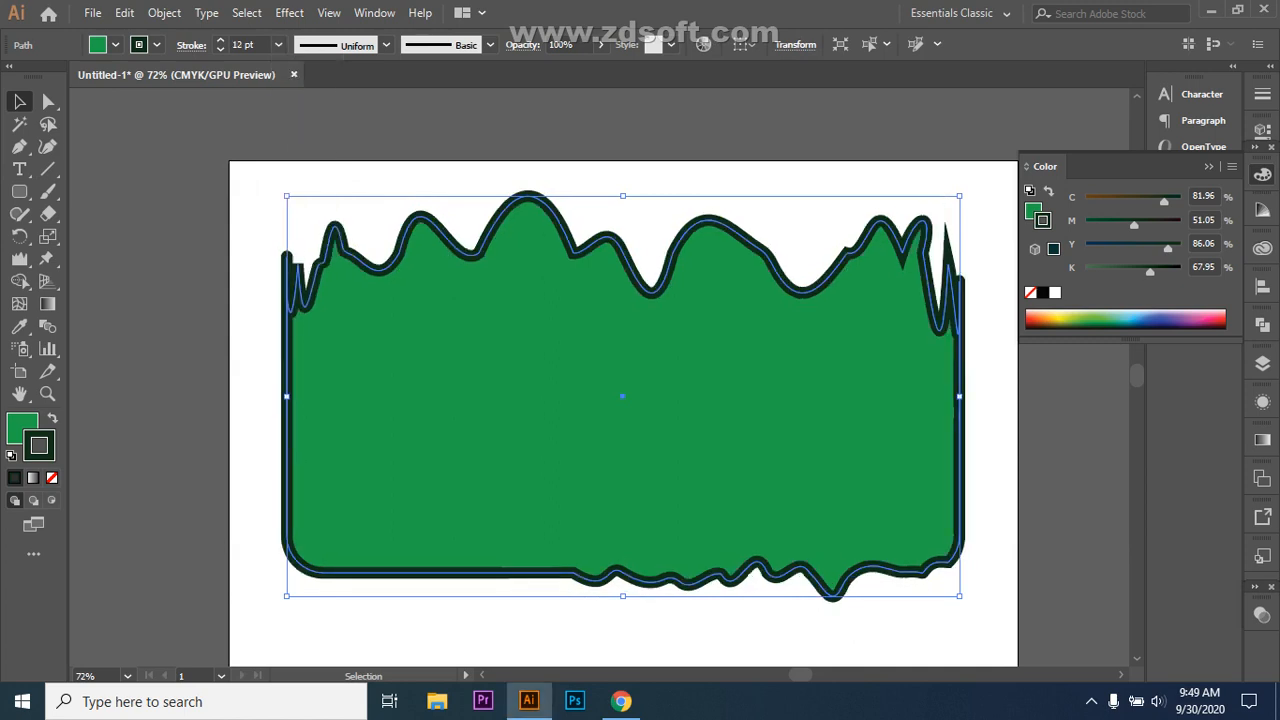
{"action": "key", "text": "ctrl+shift+a"}
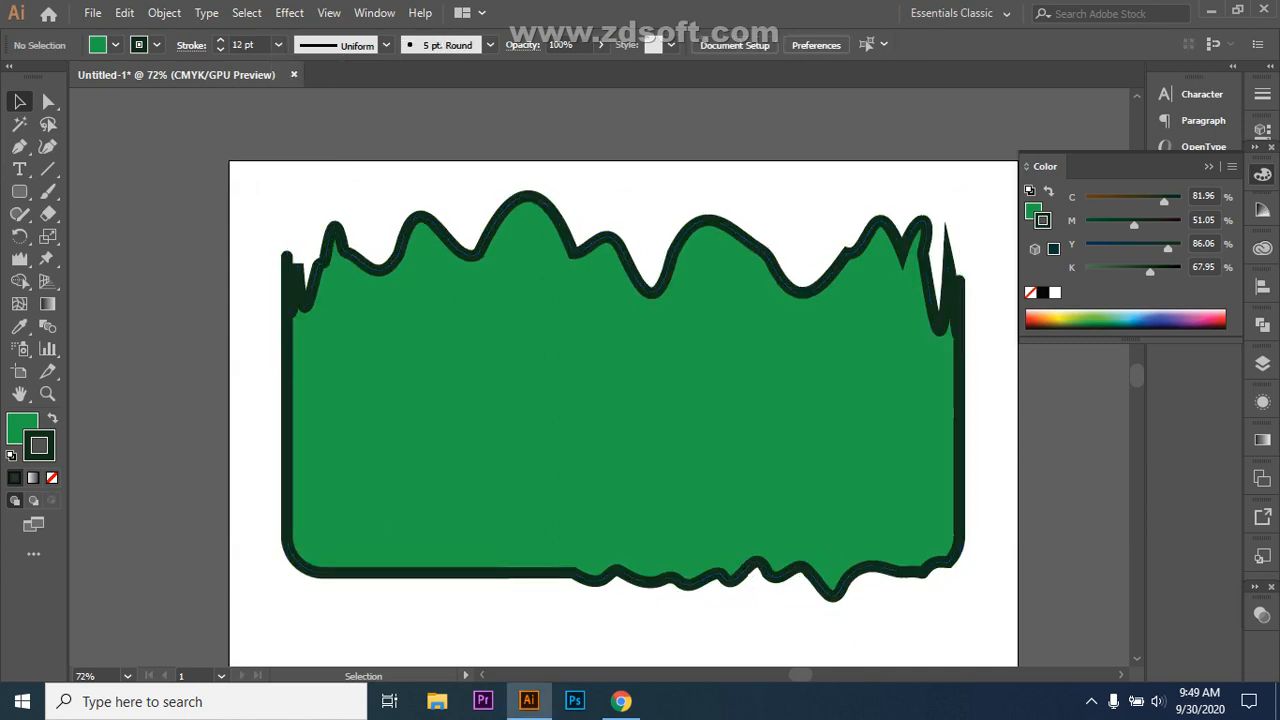
{"action": "key", "text": "ctrl+a"}
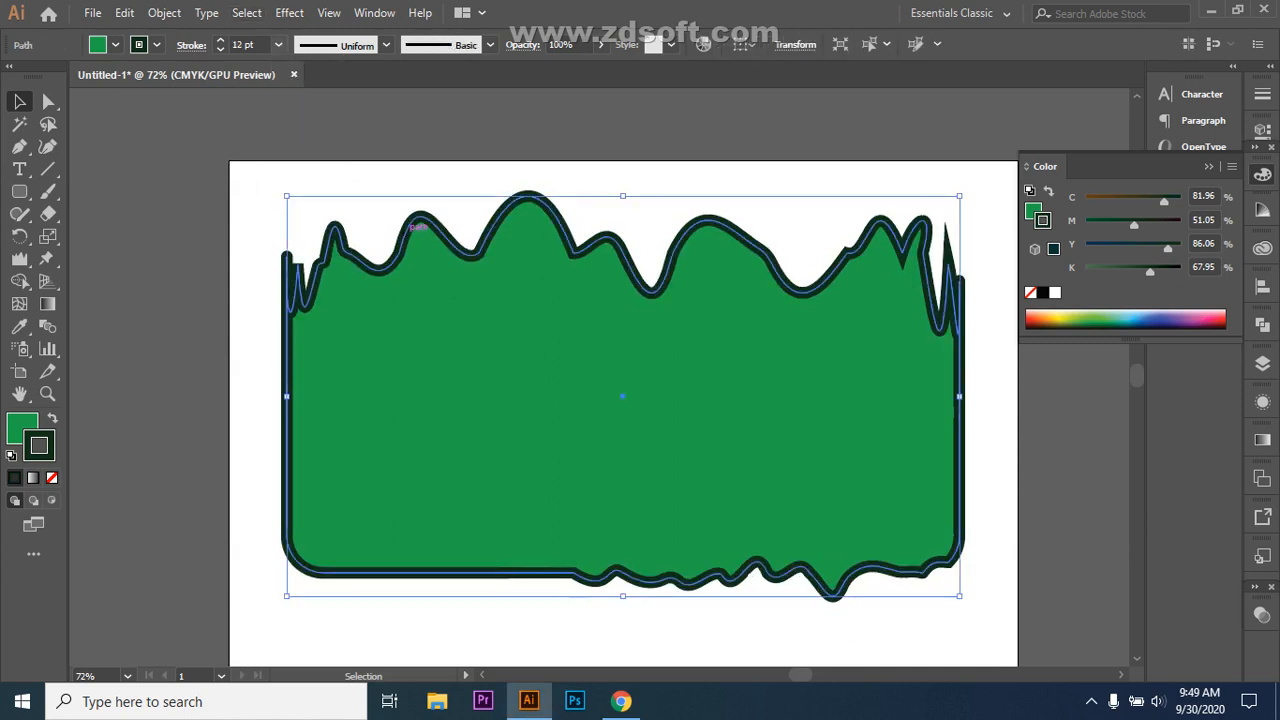
{"action": "left_click", "coordinate": [278, 44]}
{"action": "left_click", "coordinate": [301, 291]}
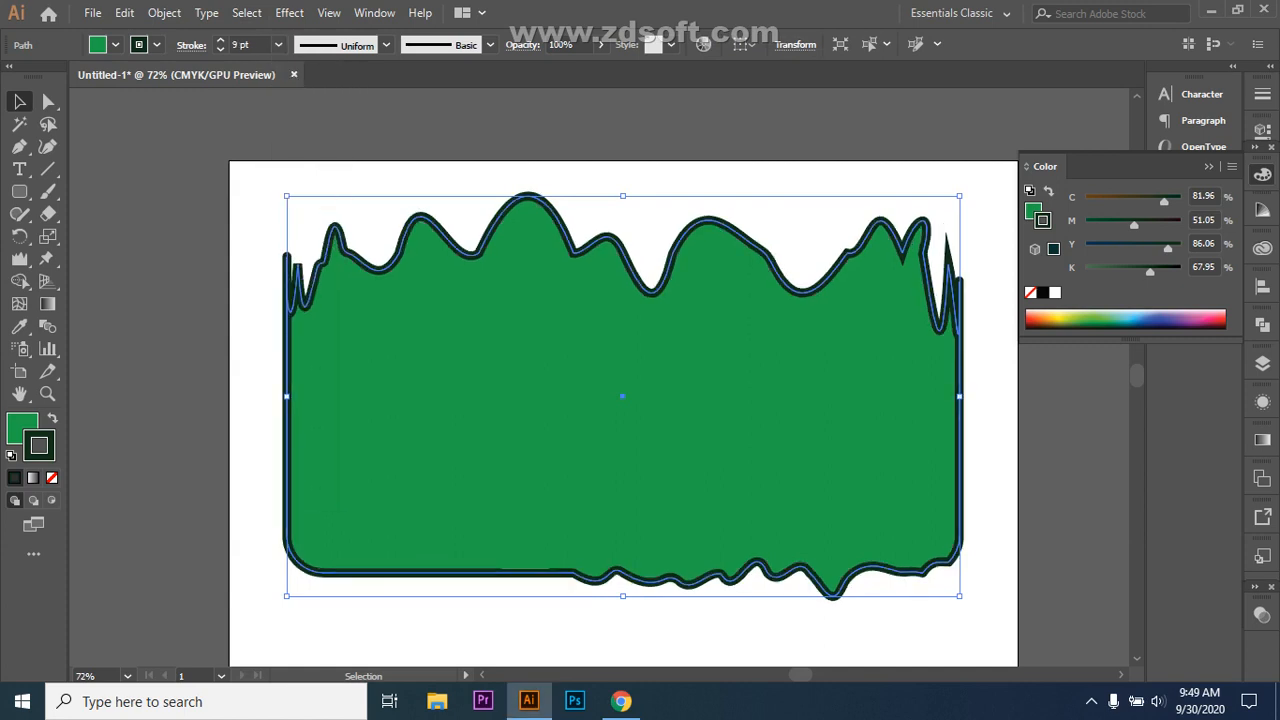
{"action": "key", "text": "ctrl+shift+a"}
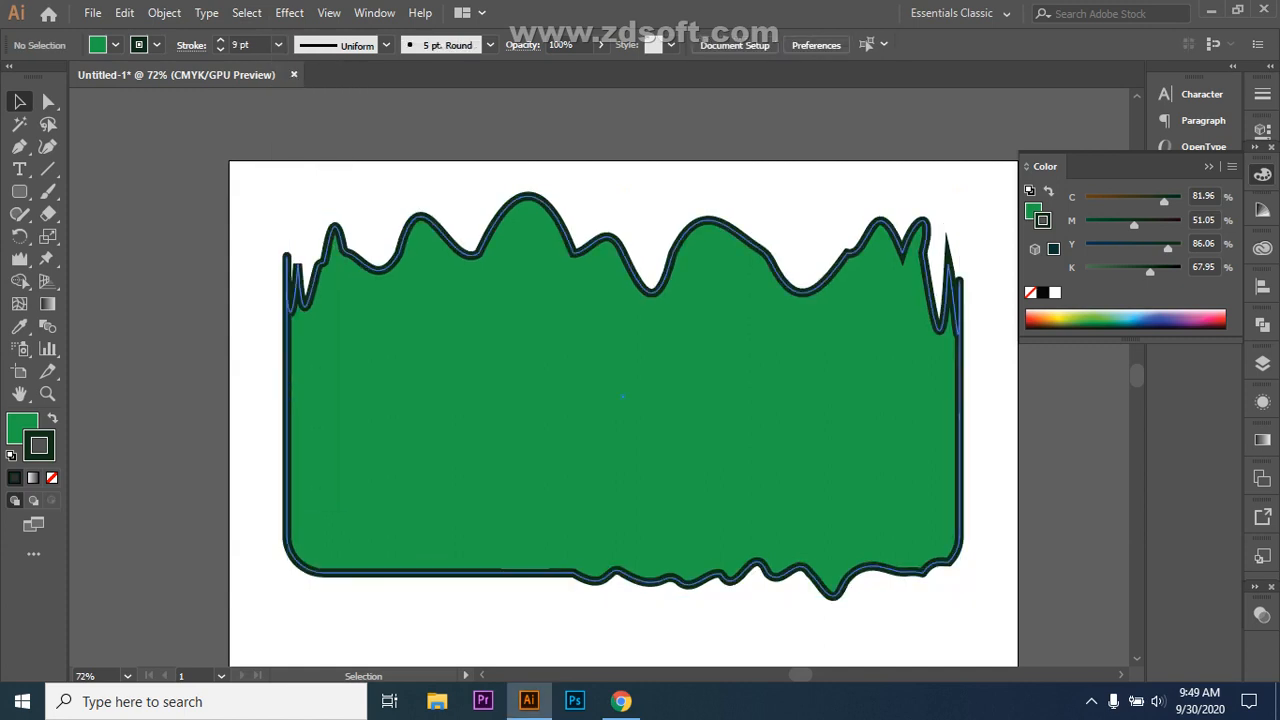
Step: Slightly round the top-right spike anchor with Direct Selection
{"action": "left_click", "coordinate": [960, 284]}
{"action": "key", "text": "a"}
{"action": "left_click", "coordinate": [950, 284]}
{"action": "left_click", "coordinate": [948, 260]}
{"action": "left_click_drag", "start_coordinate": [947, 264], "coordinate": [968, 318]}
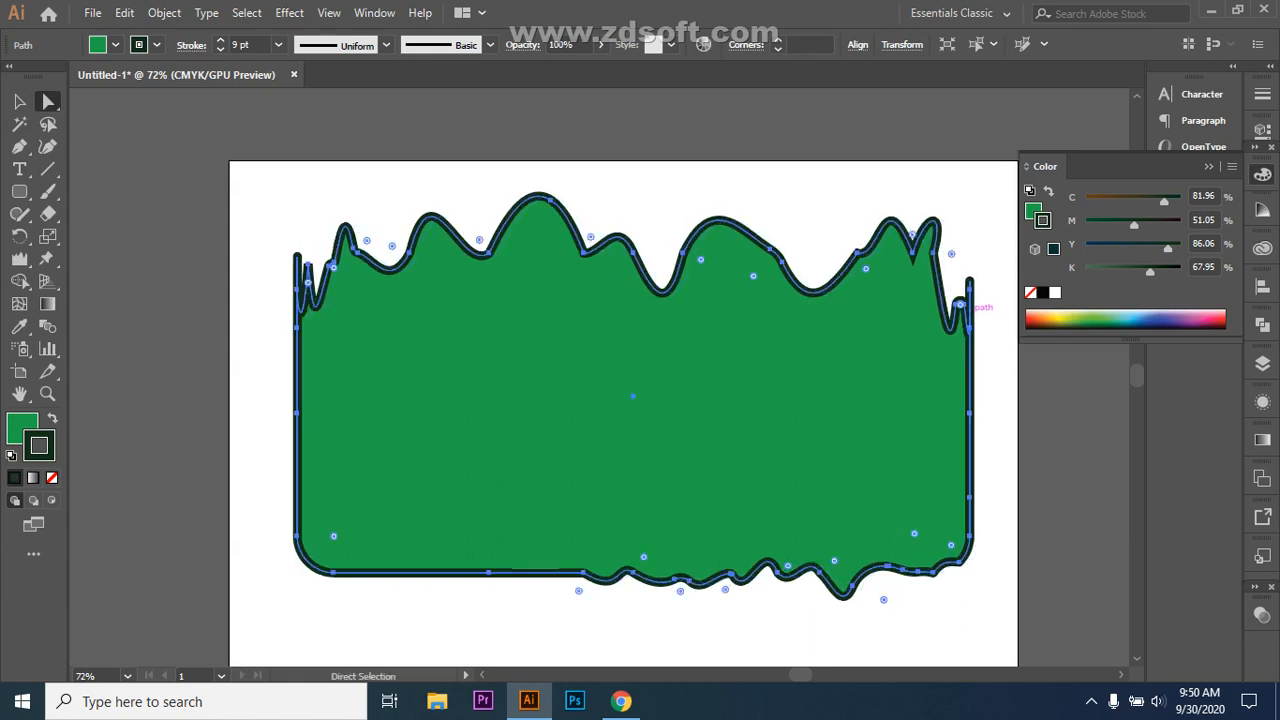
Step: Nudge the right spike's curve slightly, undoing an overshooting loop
{"action": "left_click", "coordinate": [962, 304]}
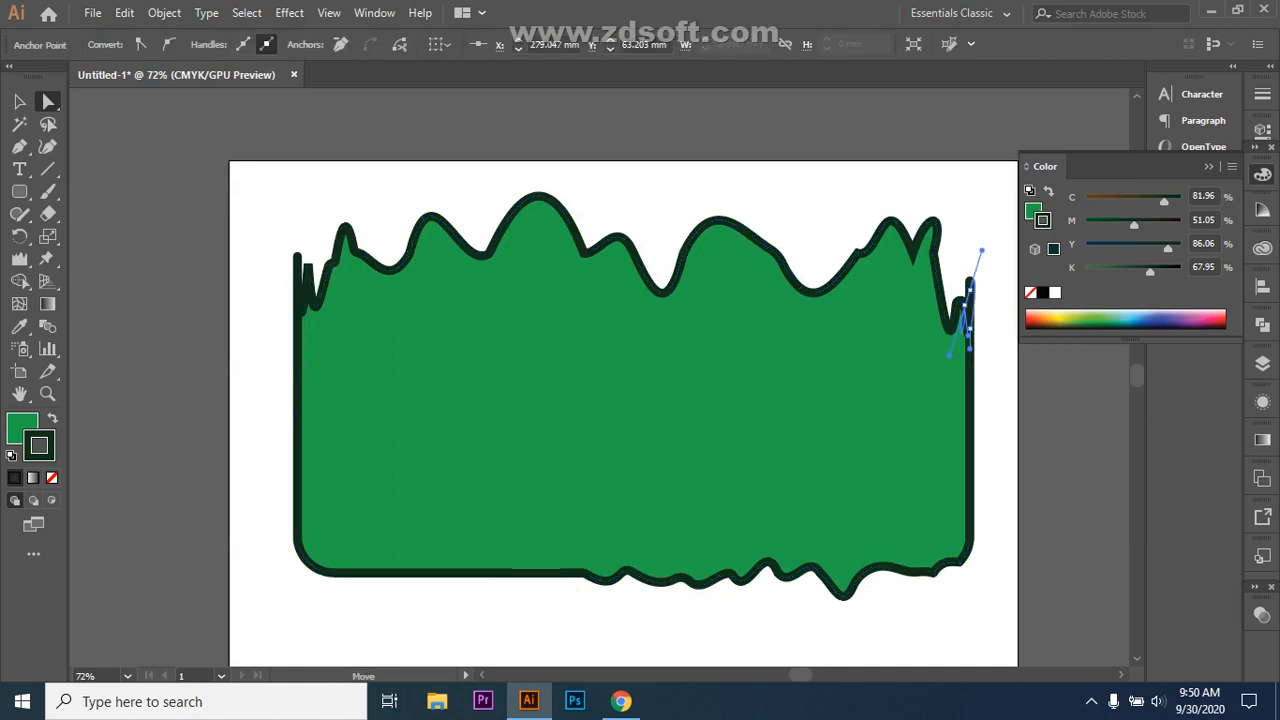
{"action": "left_click_drag", "start_coordinate": [981, 251], "coordinate": [1018, 290]}
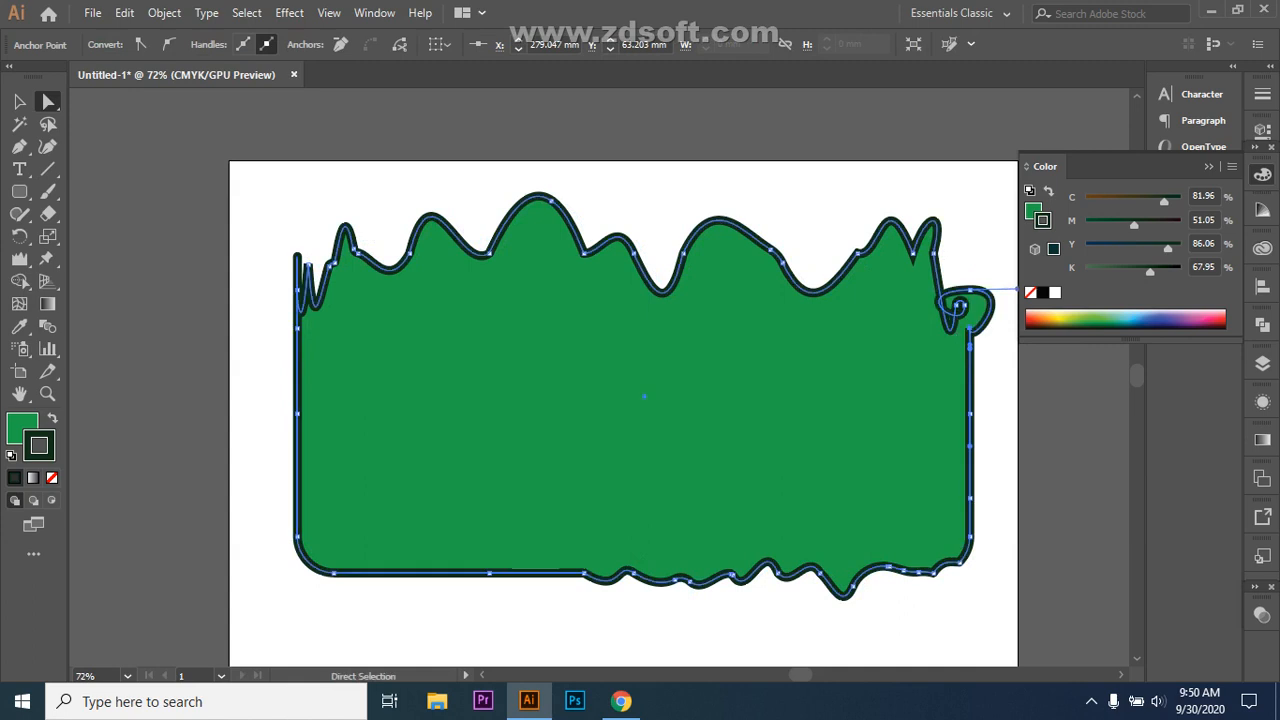
{"action": "key", "text": "ctrl+z"}
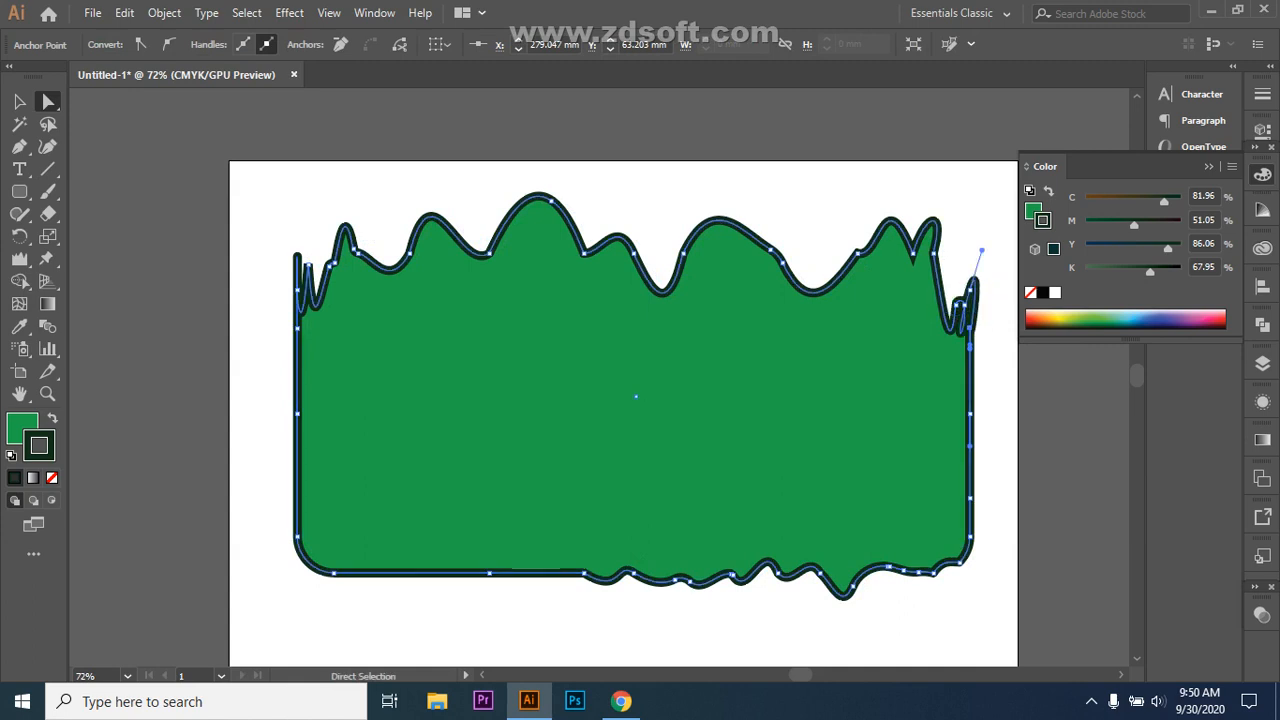
{"action": "mouse_move", "coordinate": [981, 251]}
{"action": "left_mouse_down"}
{"action": "mouse_move", "coordinate": [968, 300]}
{"action": "mouse_move", "coordinate": [975, 250]}
{"action": "left_mouse_up"}
Step: Deselect the path and bring up the pencil, smoothing and path-eraser tool group
{"action": "left_click", "coordinate": [992, 222]}
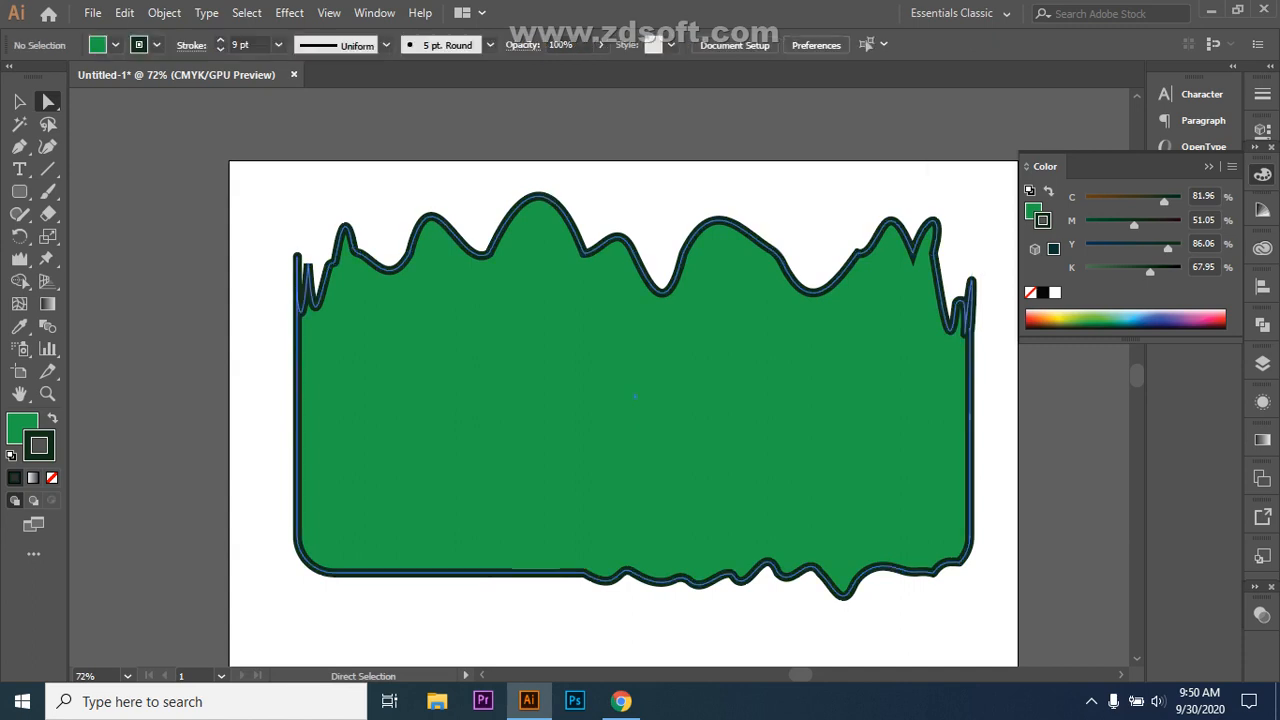
{"action": "left_click", "coordinate": [958, 302]}
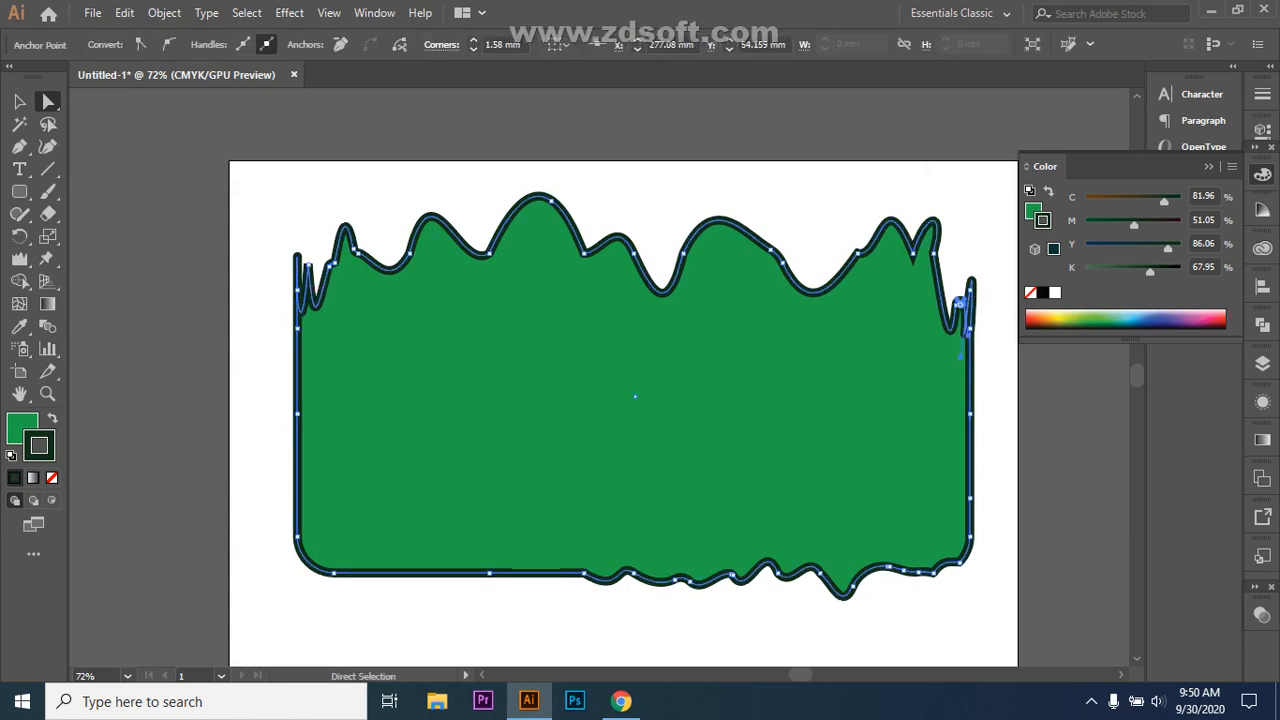
{"action": "key", "text": "ctrl+shift+a"}
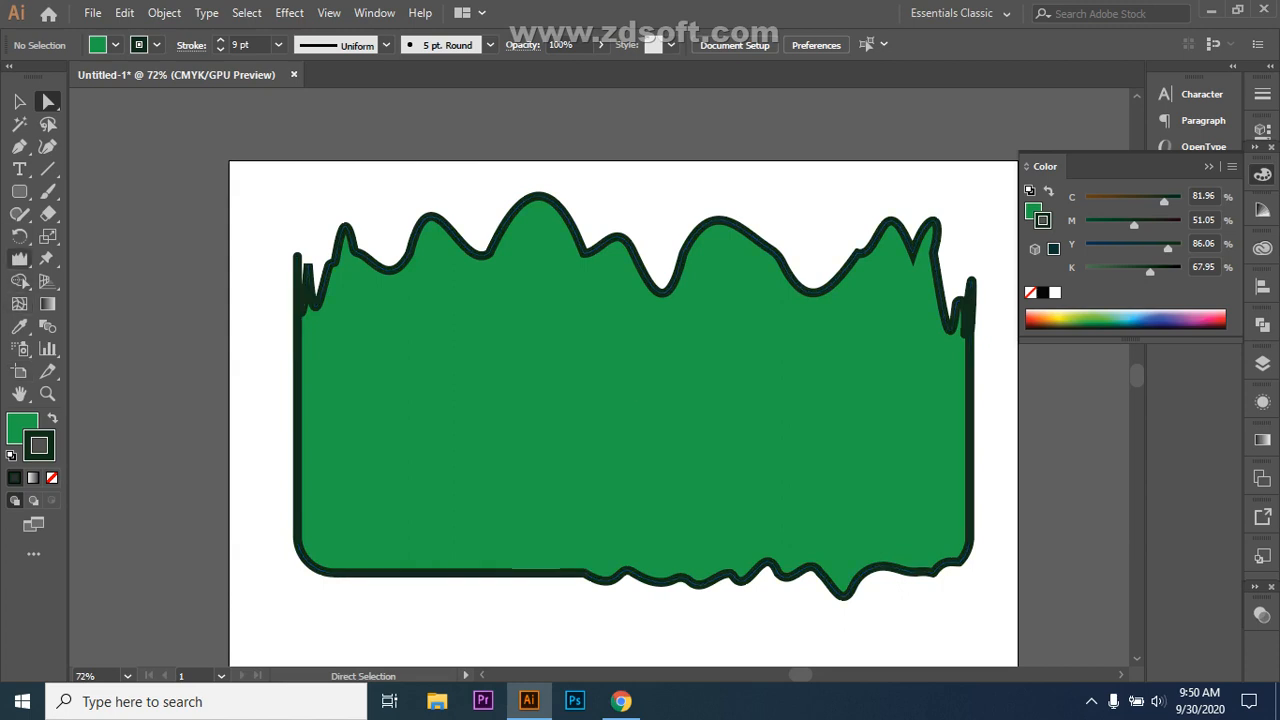
{"action": "left_click", "coordinate": [19, 258]}
{"action": "left_click", "coordinate": [19, 213]}
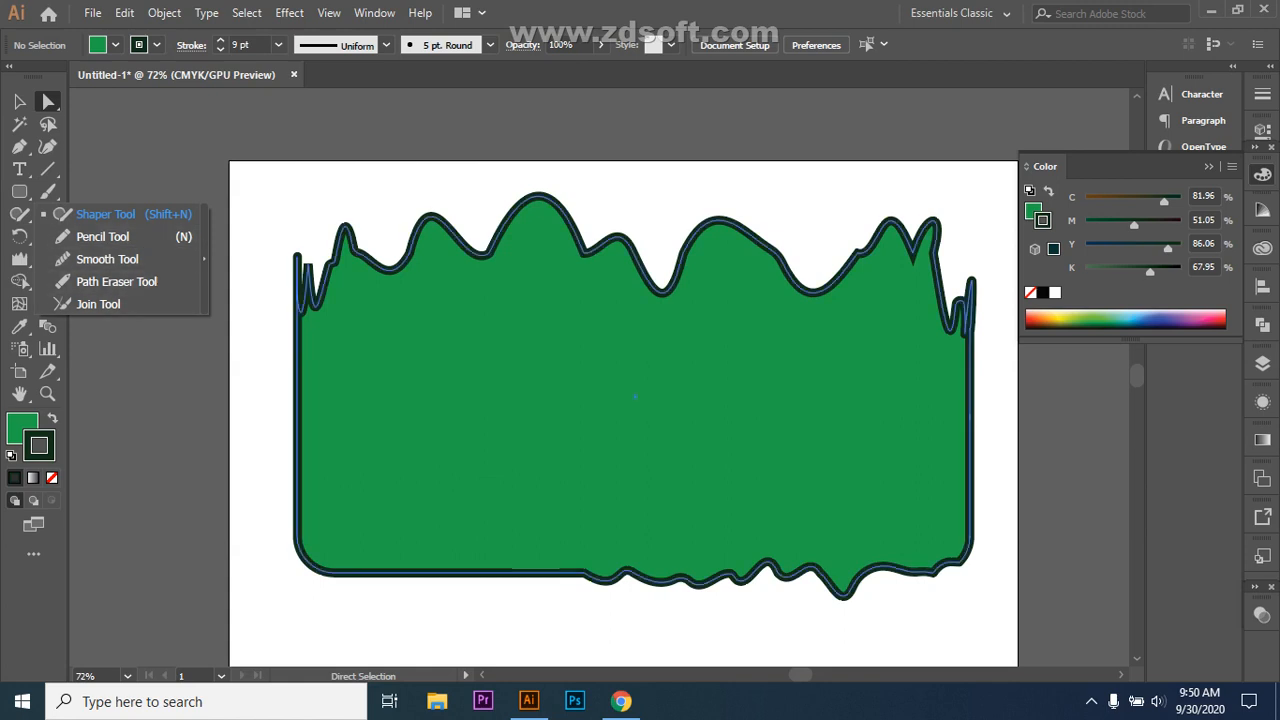
Step: Delete every anchor of the green shape to empty the artboard, then choose the Pencil Tool
{"action": "left_click_drag", "start_coordinate": [248, 203], "coordinate": [730, 560]}
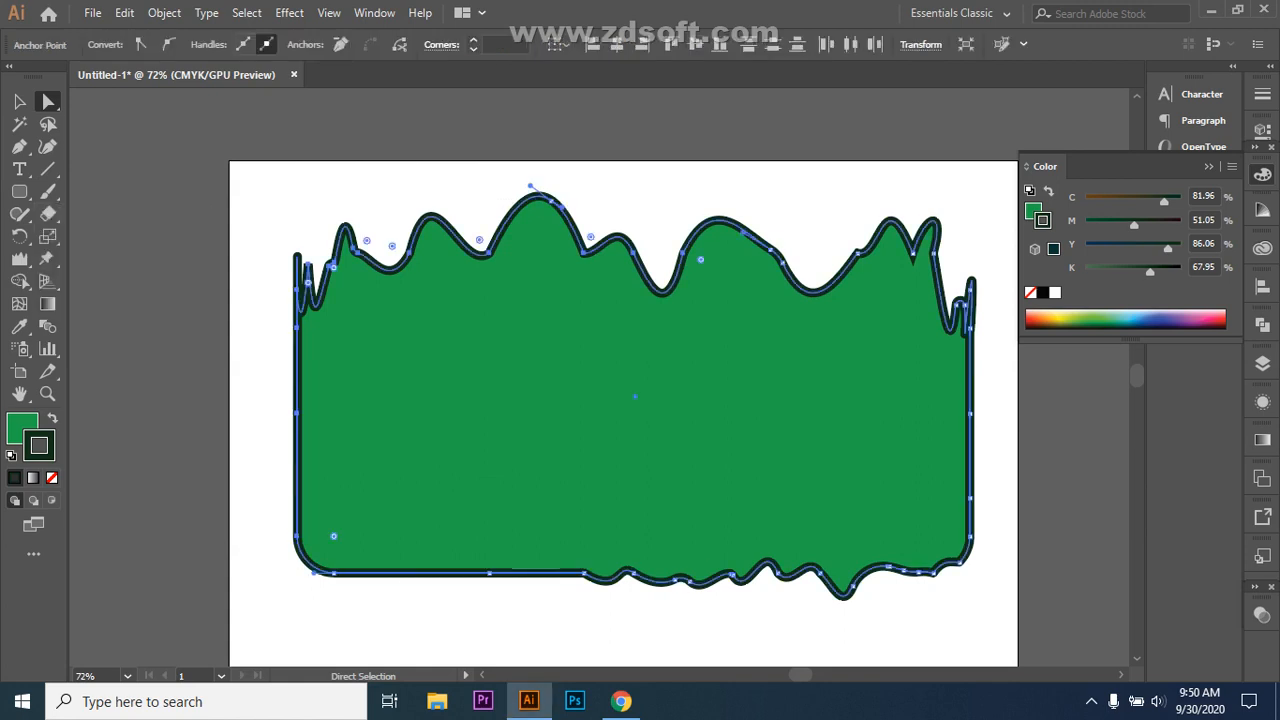
{"action": "key", "text": "Delete"}
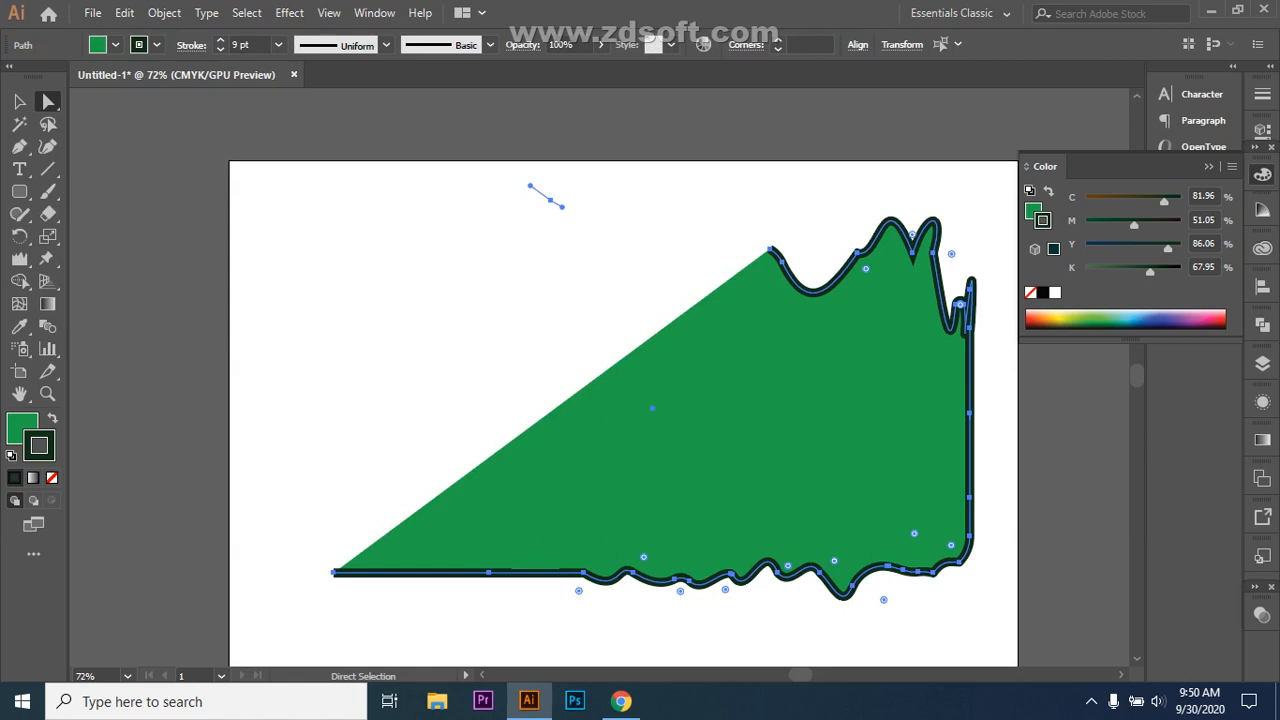
{"action": "key", "text": "ctrl+z"}
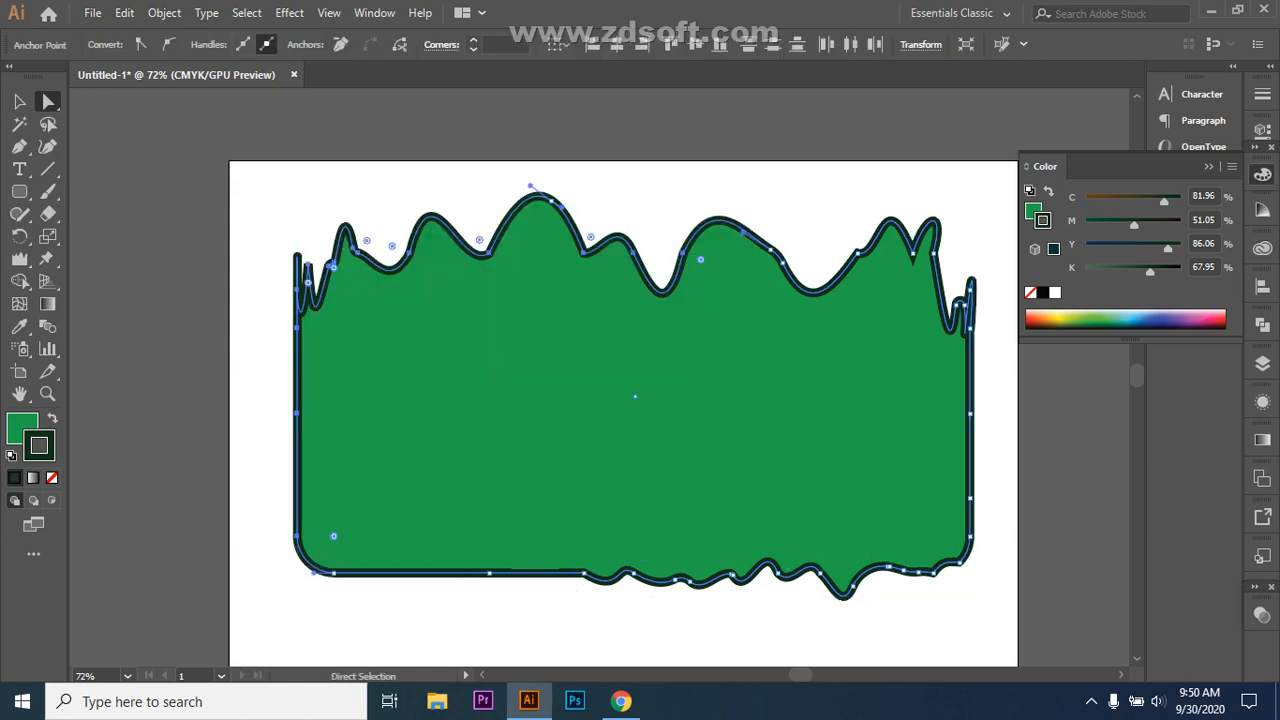
{"action": "left_click_drag", "start_coordinate": [273, 228], "coordinate": [982, 580]}
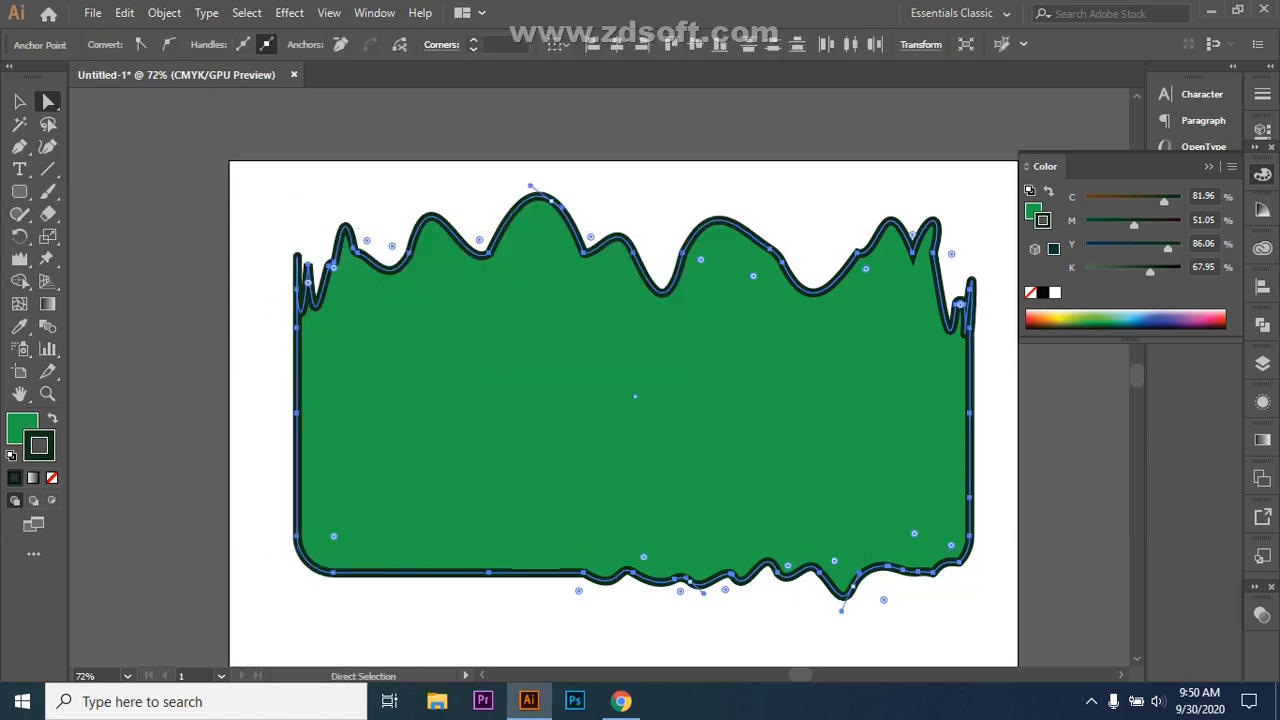
{"action": "key", "text": "Delete"}
{"action": "scroll", "coordinate": [624, 400], "scroll_direction": "down", "scroll_amount": 1}
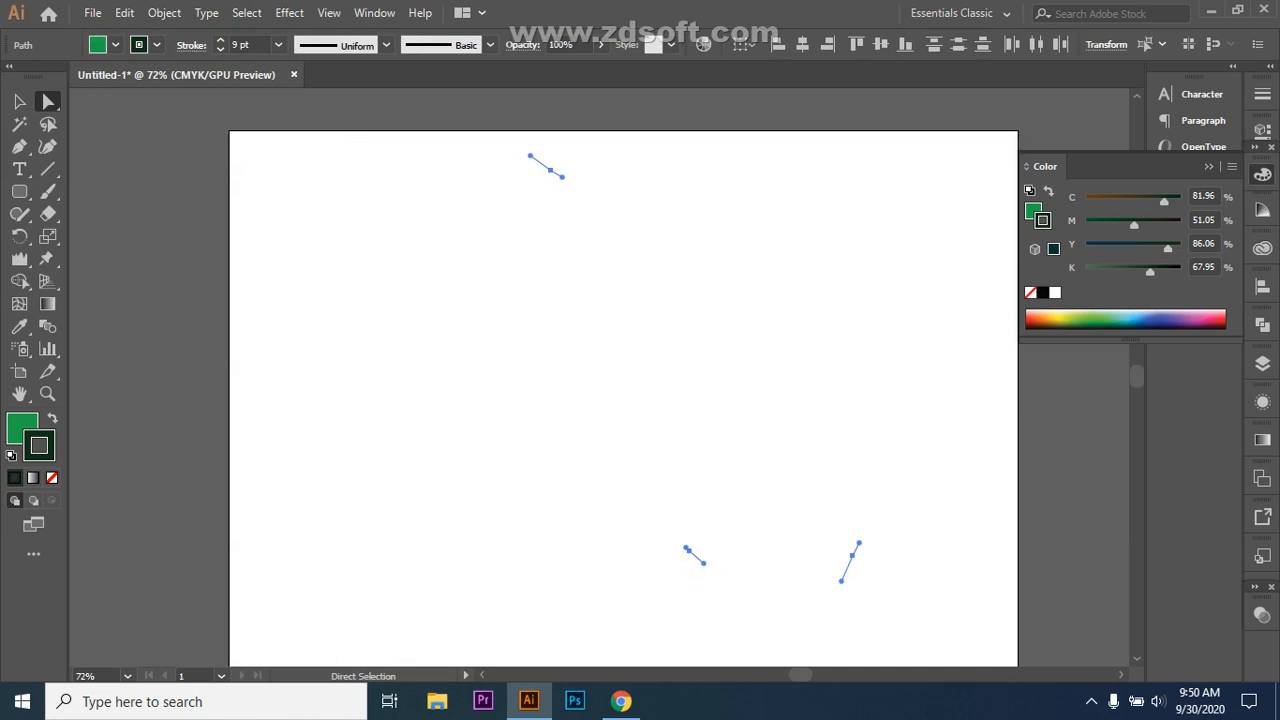
{"action": "key", "text": "Delete"}
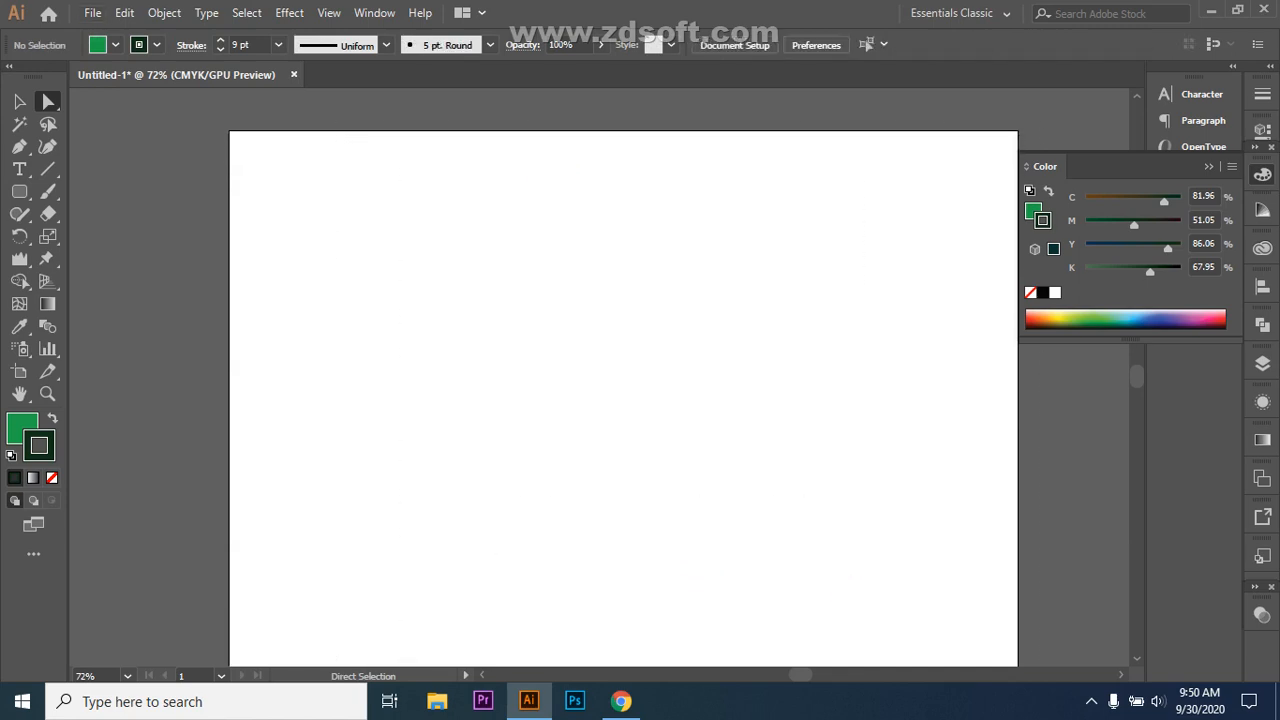
{"action": "left_click_drag", "start_coordinate": [19, 213], "coordinate": [85, 236]}
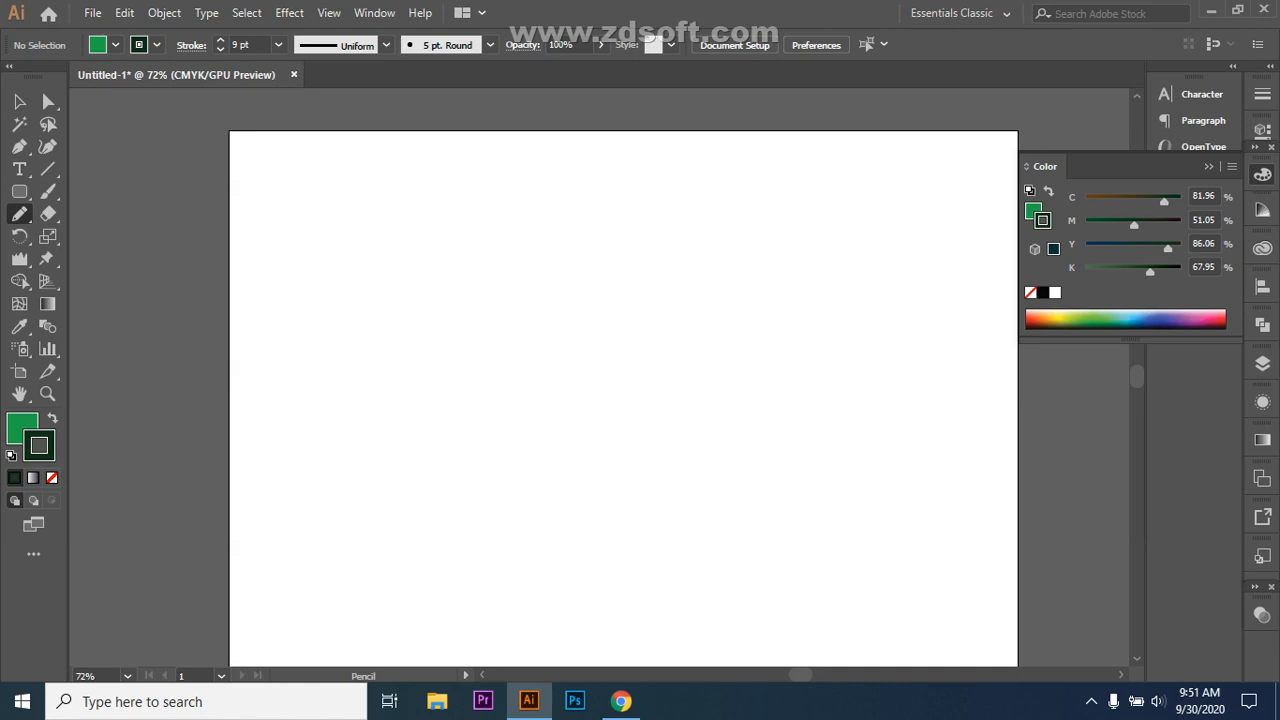
Step: Undo the sketched ovals, then pencil a V-curve and two wavy lines across the artboard
{"action": "mouse_move", "coordinate": [509, 268]}
{"action": "left_mouse_down"}
{"action": "mouse_move", "coordinate": [494, 367]}
{"action": "mouse_move", "coordinate": [521, 431]}
{"action": "mouse_move", "coordinate": [563, 459]}
{"action": "mouse_move", "coordinate": [619, 450]}
{"action": "mouse_move", "coordinate": [649, 374]}
{"action": "mouse_move", "coordinate": [626, 277]}
{"action": "mouse_move", "coordinate": [566, 232]}
{"action": "mouse_move", "coordinate": [522, 237]}
{"action": "mouse_move", "coordinate": [498, 283]}
{"action": "left_mouse_up"}
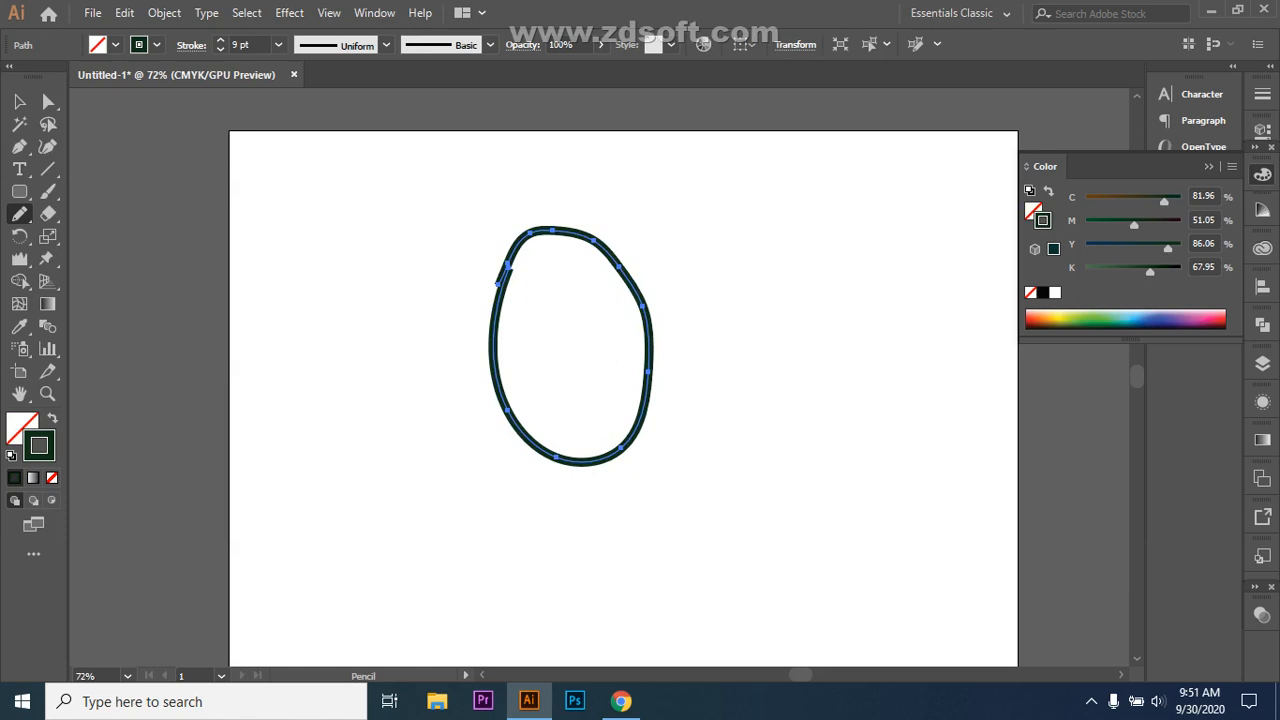
{"action": "mouse_move", "coordinate": [815, 281]}
{"action": "left_mouse_down"}
{"action": "mouse_move", "coordinate": [776, 327]}
{"action": "mouse_move", "coordinate": [783, 370]}
{"action": "mouse_move", "coordinate": [801, 397]}
{"action": "mouse_move", "coordinate": [845, 405]}
{"action": "mouse_move", "coordinate": [876, 371]}
{"action": "mouse_move", "coordinate": [871, 337]}
{"action": "mouse_move", "coordinate": [812, 280]}
{"action": "left_mouse_up"}
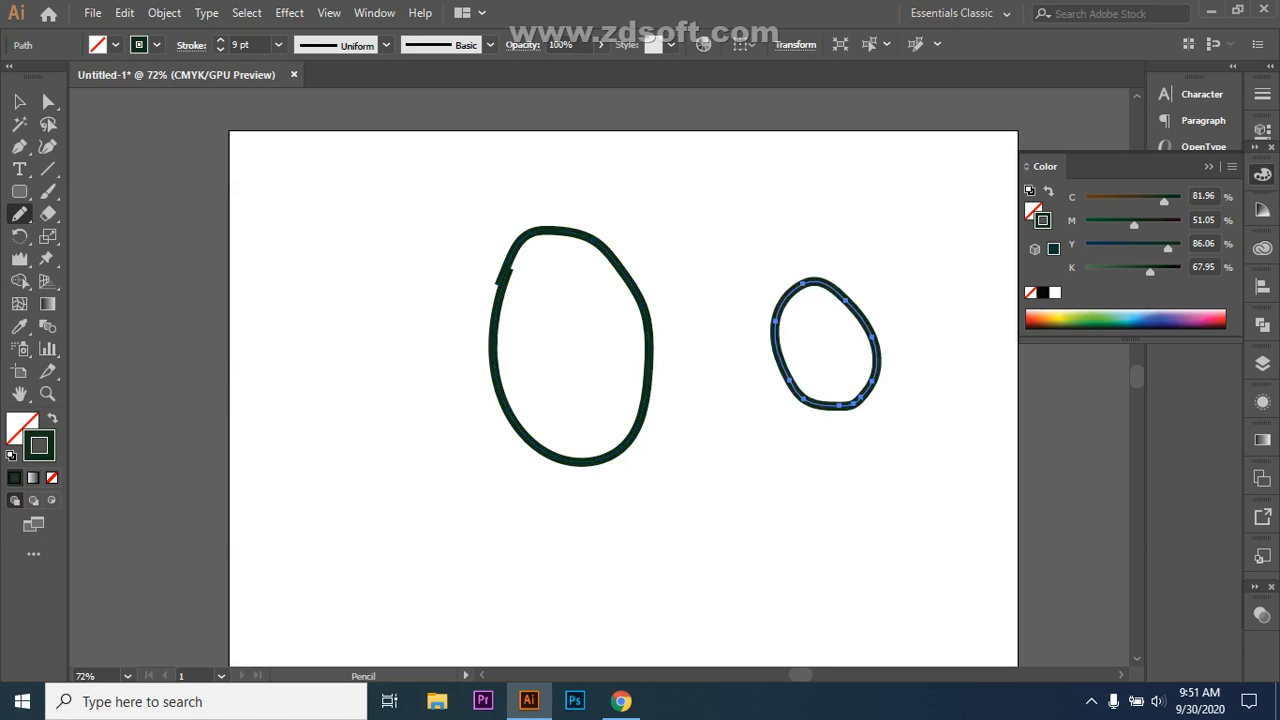
{"action": "key", "text": "ctrl+z"}
{"action": "key", "text": "ctrl+z"}
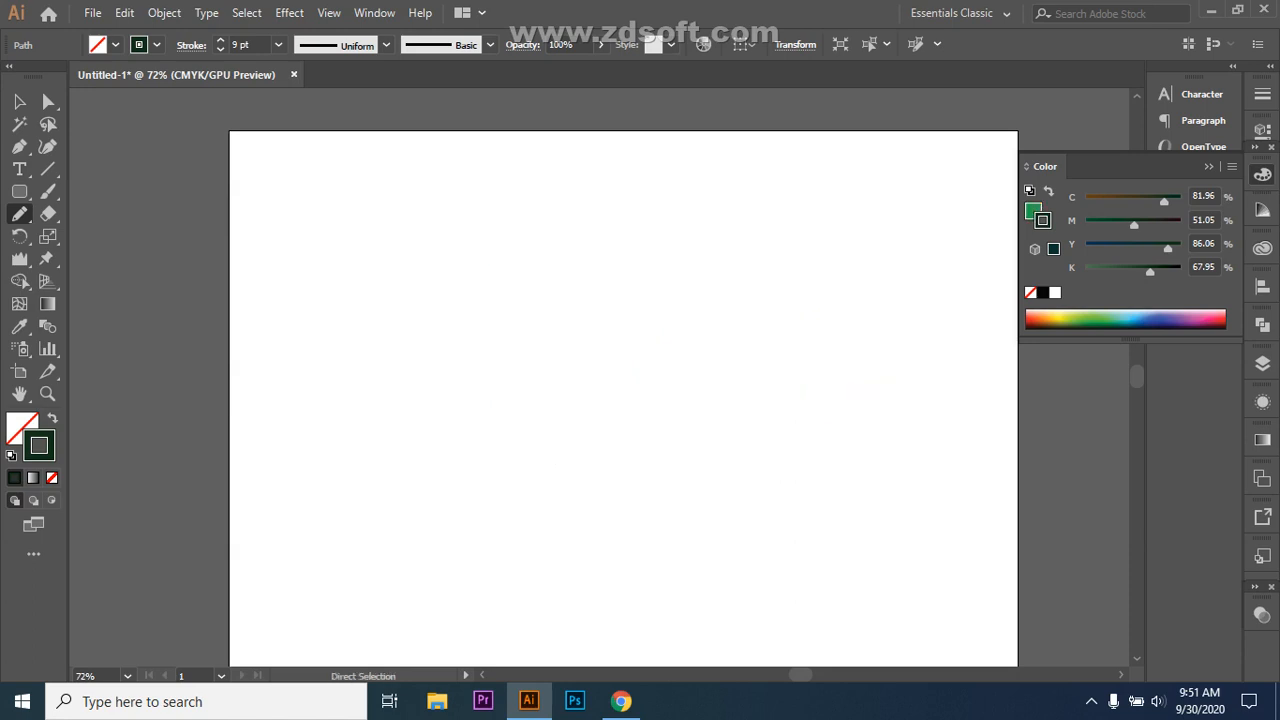
{"action": "mouse_move", "coordinate": [465, 292]}
{"action": "left_mouse_down"}
{"action": "mouse_move", "coordinate": [597, 431]}
{"action": "mouse_move", "coordinate": [699, 349]}
{"action": "left_mouse_up"}
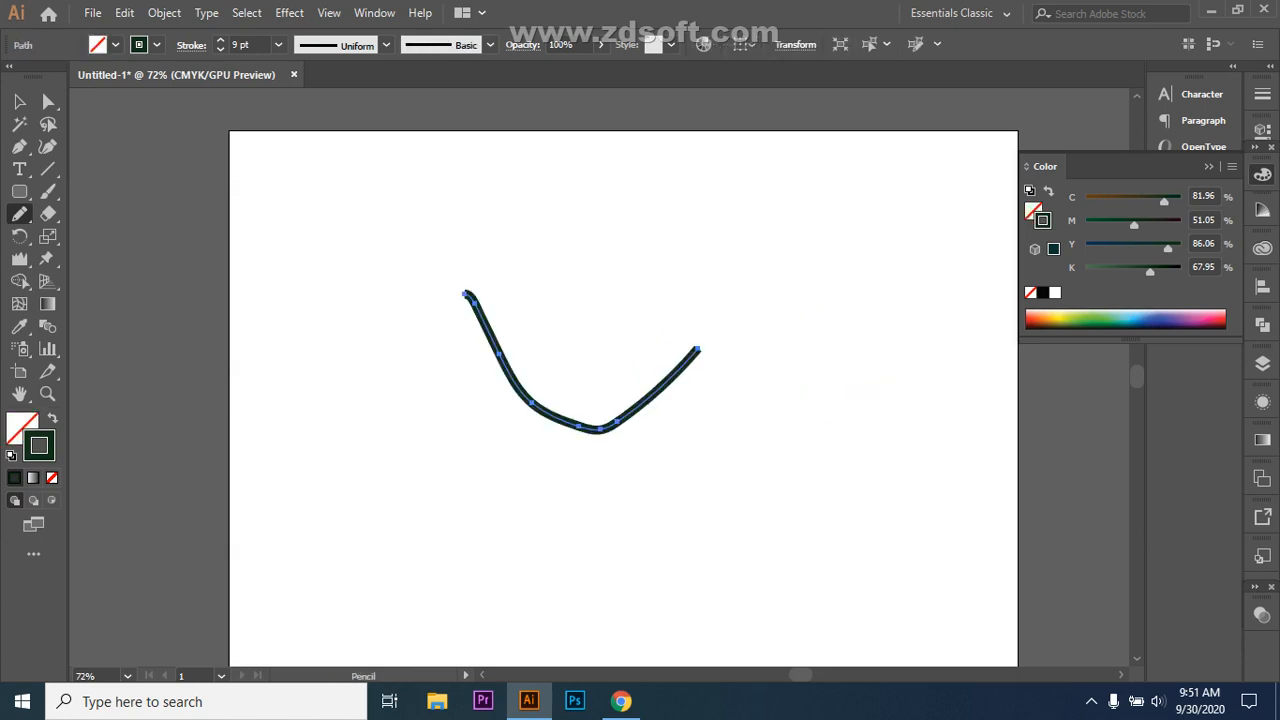
{"action": "mouse_move", "coordinate": [486, 527]}
{"action": "left_mouse_down"}
{"action": "mouse_move", "coordinate": [600, 533]}
{"action": "mouse_move", "coordinate": [796, 515]}
{"action": "mouse_move", "coordinate": [978, 469]}
{"action": "left_mouse_up"}
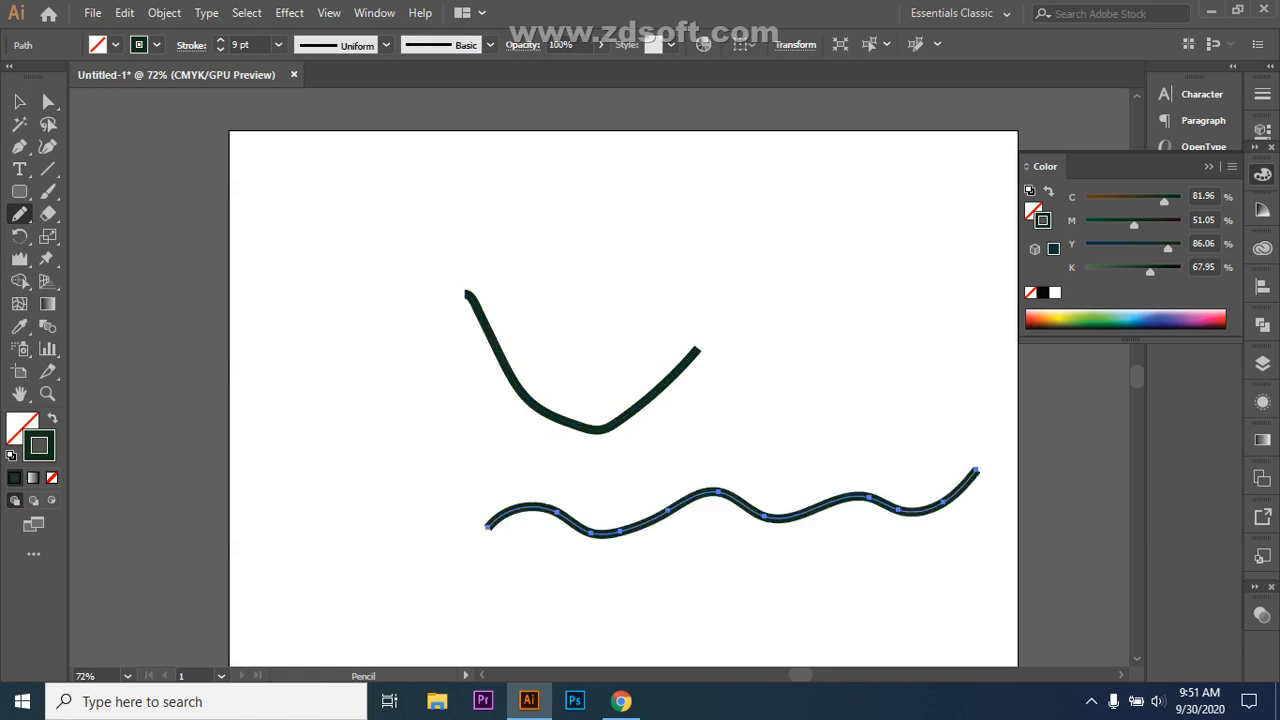
{"action": "mouse_move", "coordinate": [316, 267]}
{"action": "left_mouse_down"}
{"action": "mouse_move", "coordinate": [430, 251]}
{"action": "mouse_move", "coordinate": [755, 280]}
{"action": "mouse_move", "coordinate": [1009, 235]}
{"action": "left_mouse_up"}
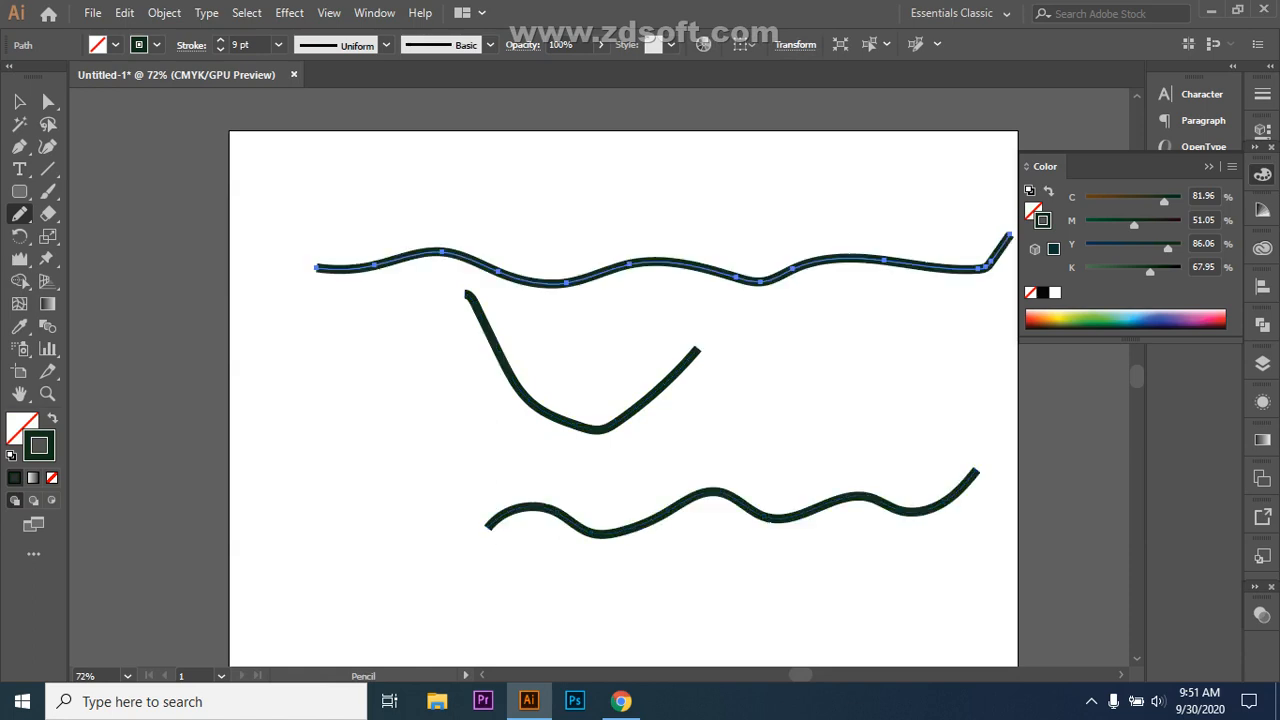
Step: Reshape the left, middle and right segments of the top wavy path with Direct Selection
{"action": "left_click", "coordinate": [48, 101]}
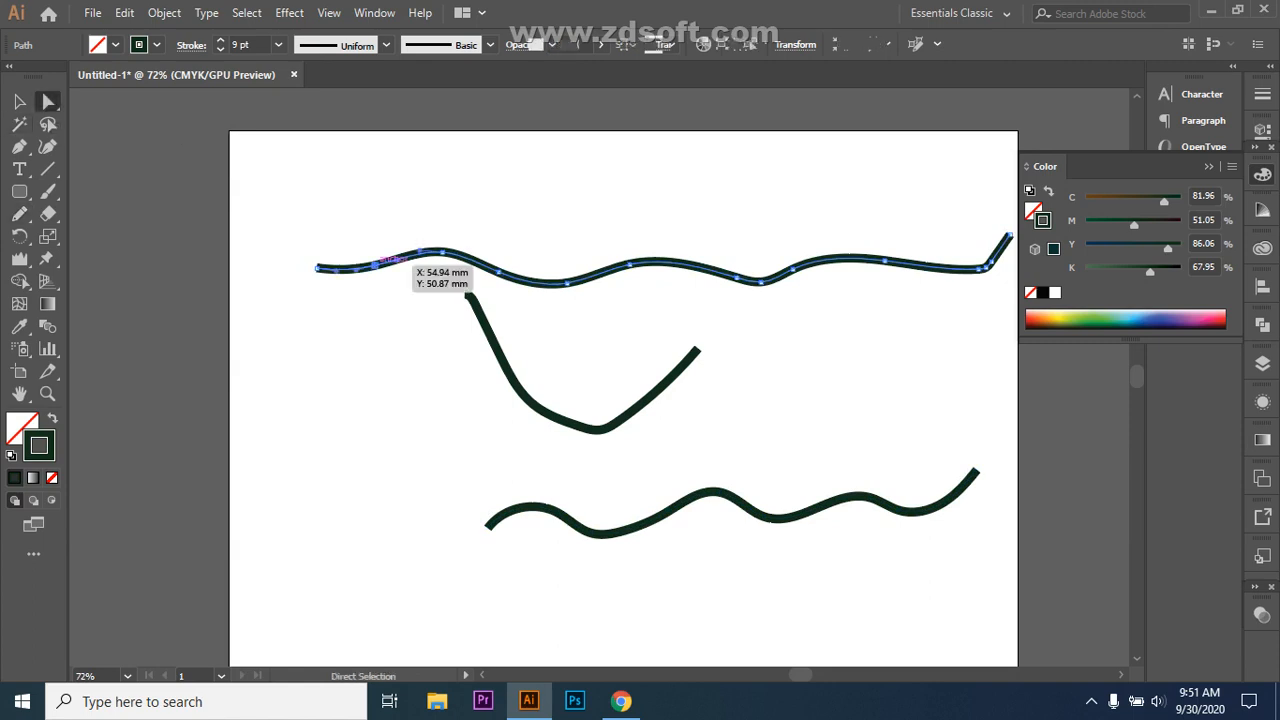
{"action": "left_click", "coordinate": [375, 265]}
{"action": "left_click_drag", "start_coordinate": [534, 277], "coordinate": [543, 286]}
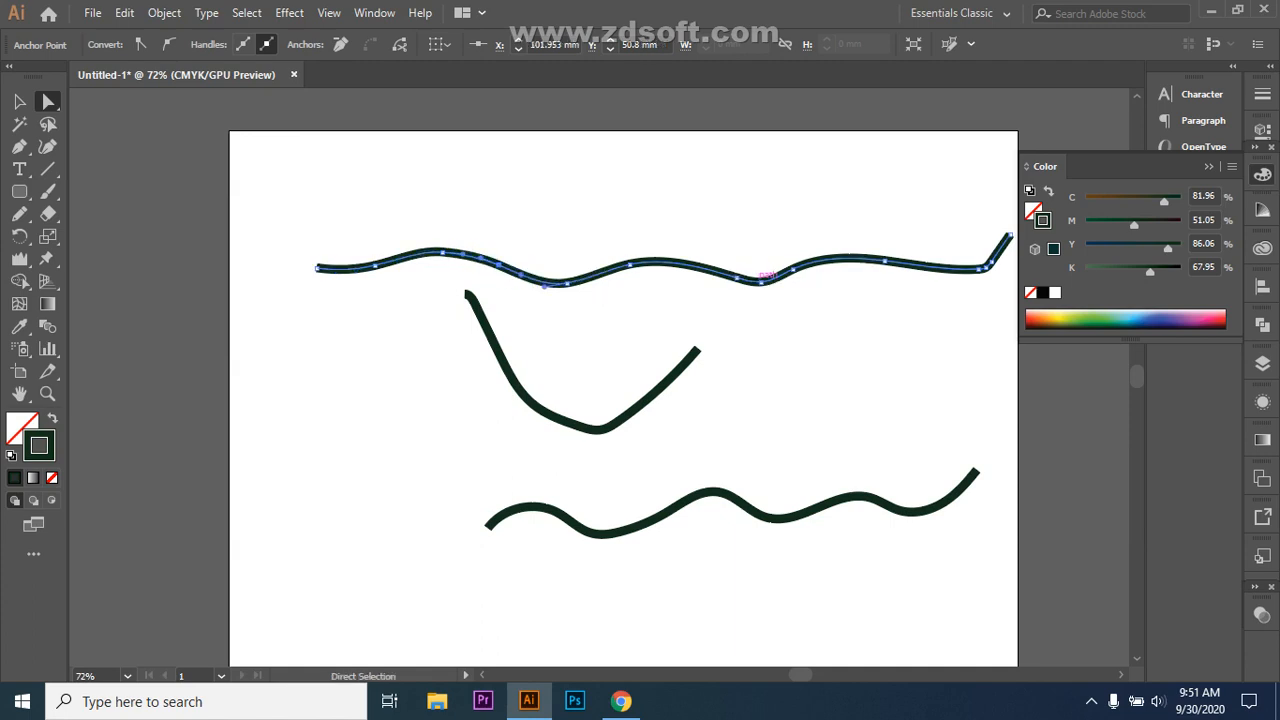
{"action": "left_click_drag", "start_coordinate": [893, 261], "coordinate": [906, 263]}
{"action": "mouse_move", "coordinate": [740, 277]}
{"action": "left_mouse_down"}
{"action": "mouse_move", "coordinate": [750, 283]}
{"action": "mouse_move", "coordinate": [740, 274]}
{"action": "left_mouse_up"}
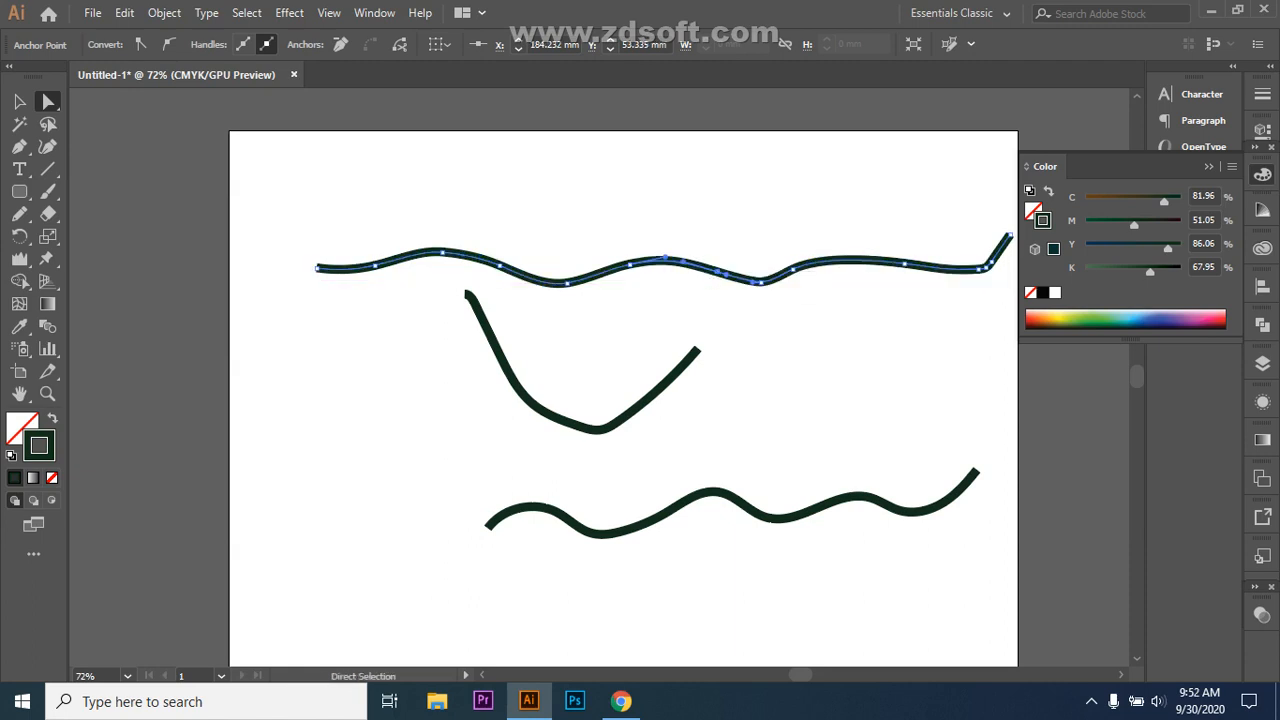
{"action": "key", "text": "ctrl+shift+a"}
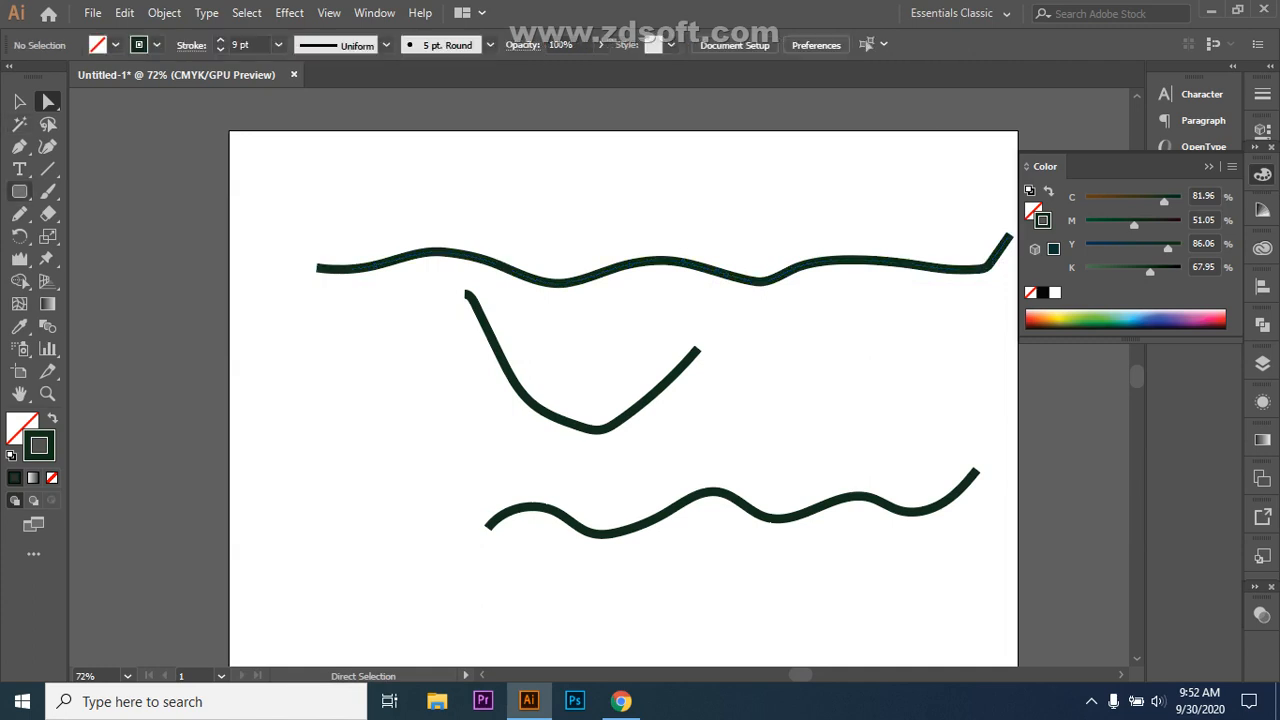
Step: Move the top wavy path up and to the left
{"action": "left_click", "coordinate": [20, 214]}
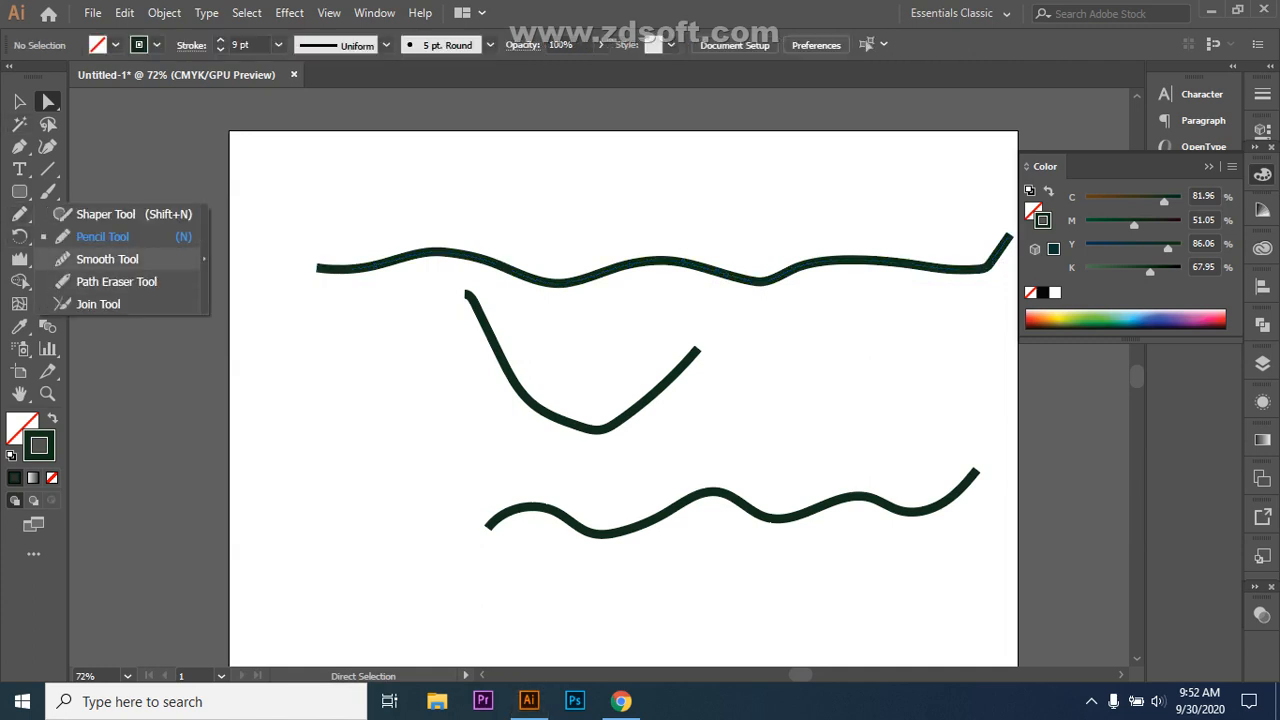
{"action": "left_click", "coordinate": [107, 259]}
{"action": "left_click", "coordinate": [19, 101]}
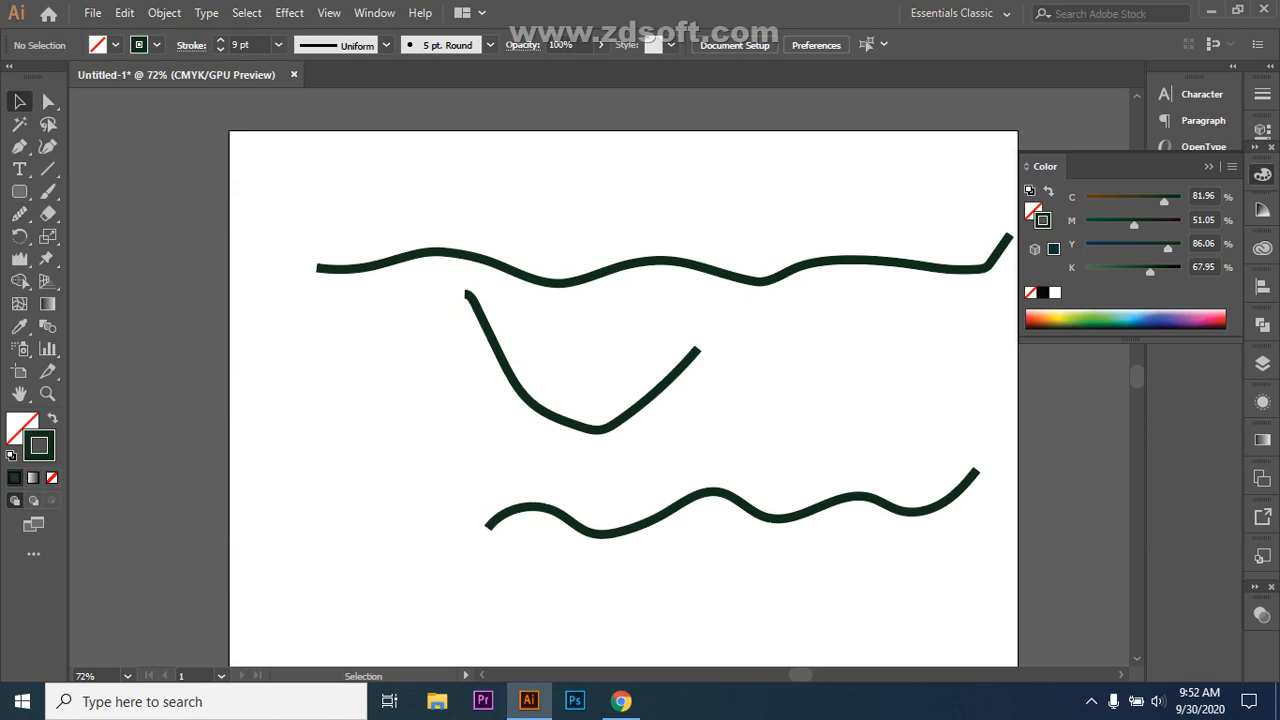
{"action": "left_click", "coordinate": [660, 262]}
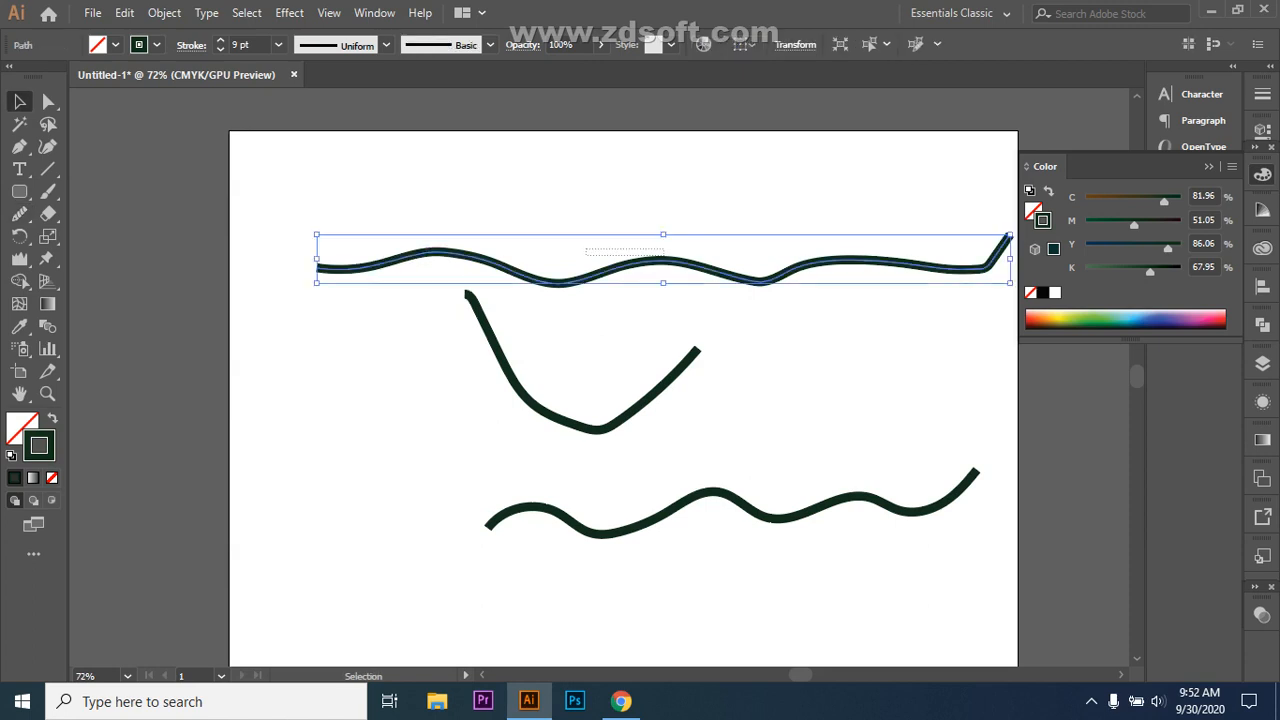
{"action": "left_click", "coordinate": [880, 200]}
{"action": "left_click", "coordinate": [935, 263]}
{"action": "left_click_drag", "start_coordinate": [935, 260], "coordinate": [829, 220]}
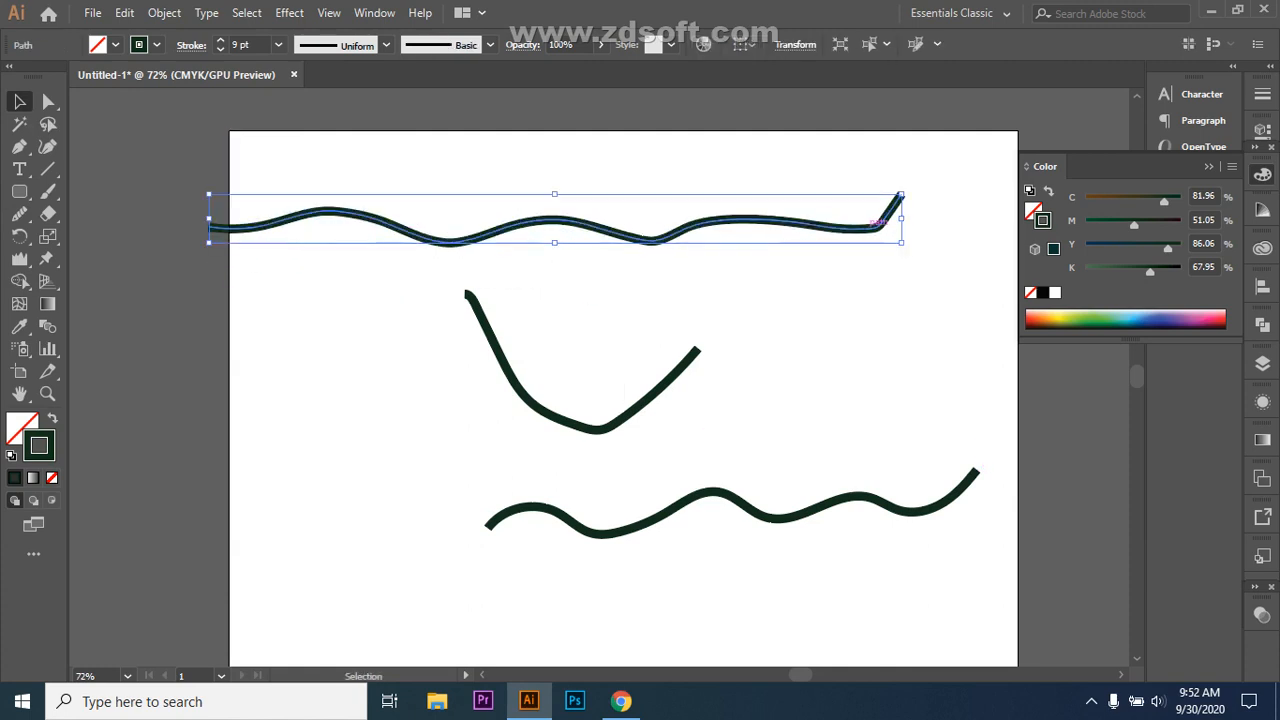
Step: Smooth the top path's right-end kink and its two dips with the Smooth Tool, then switch to Chrome
{"action": "left_click", "coordinate": [19, 213]}
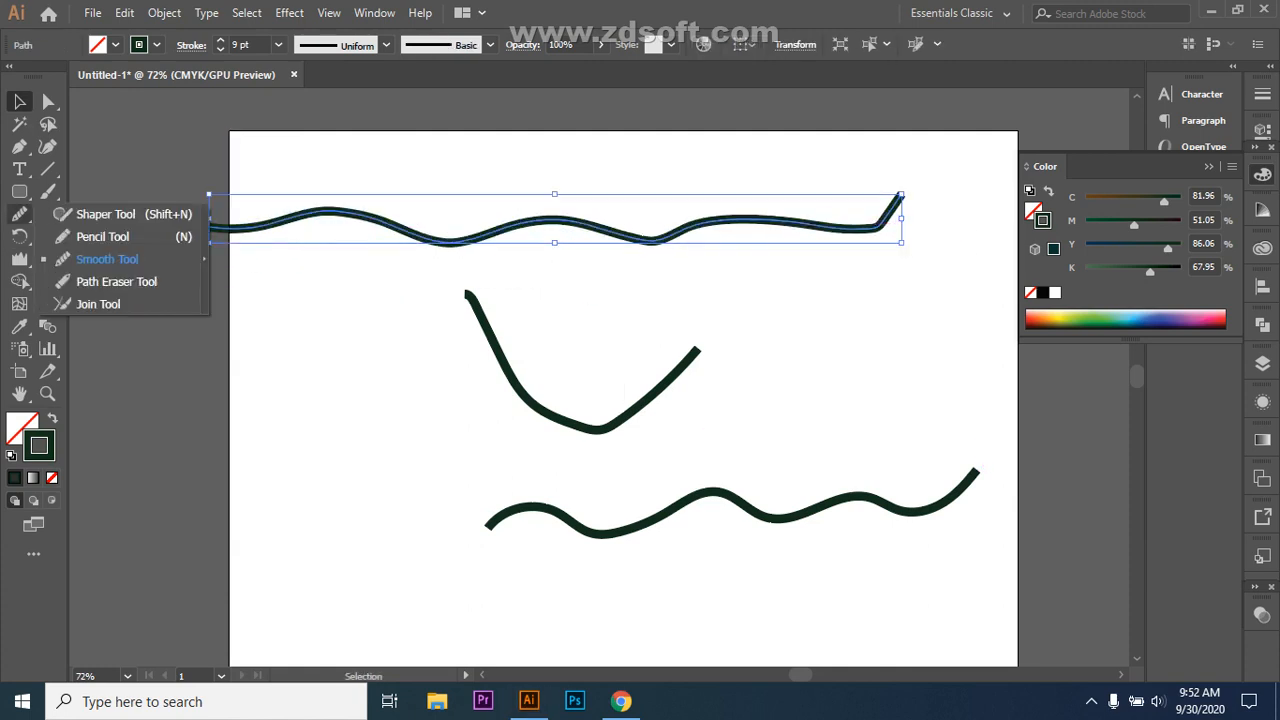
{"action": "left_click", "coordinate": [107, 259]}
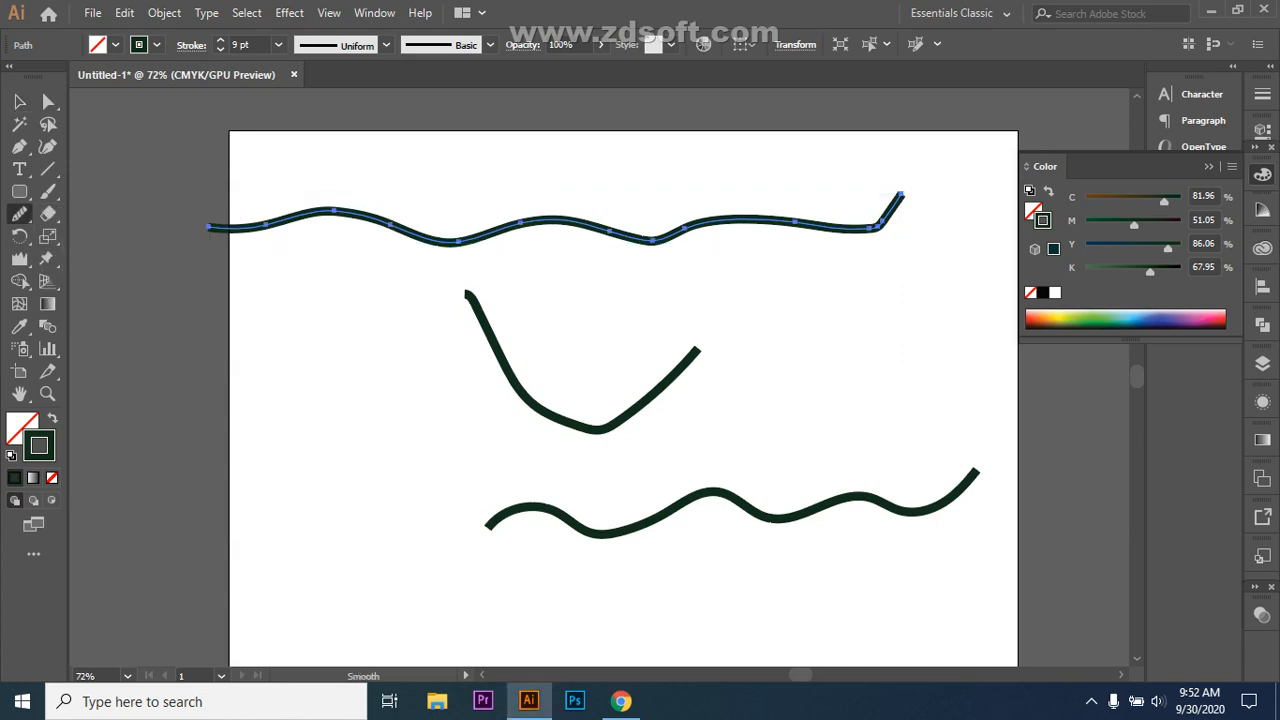
{"action": "left_click_drag", "start_coordinate": [876, 230], "coordinate": [810, 226]}
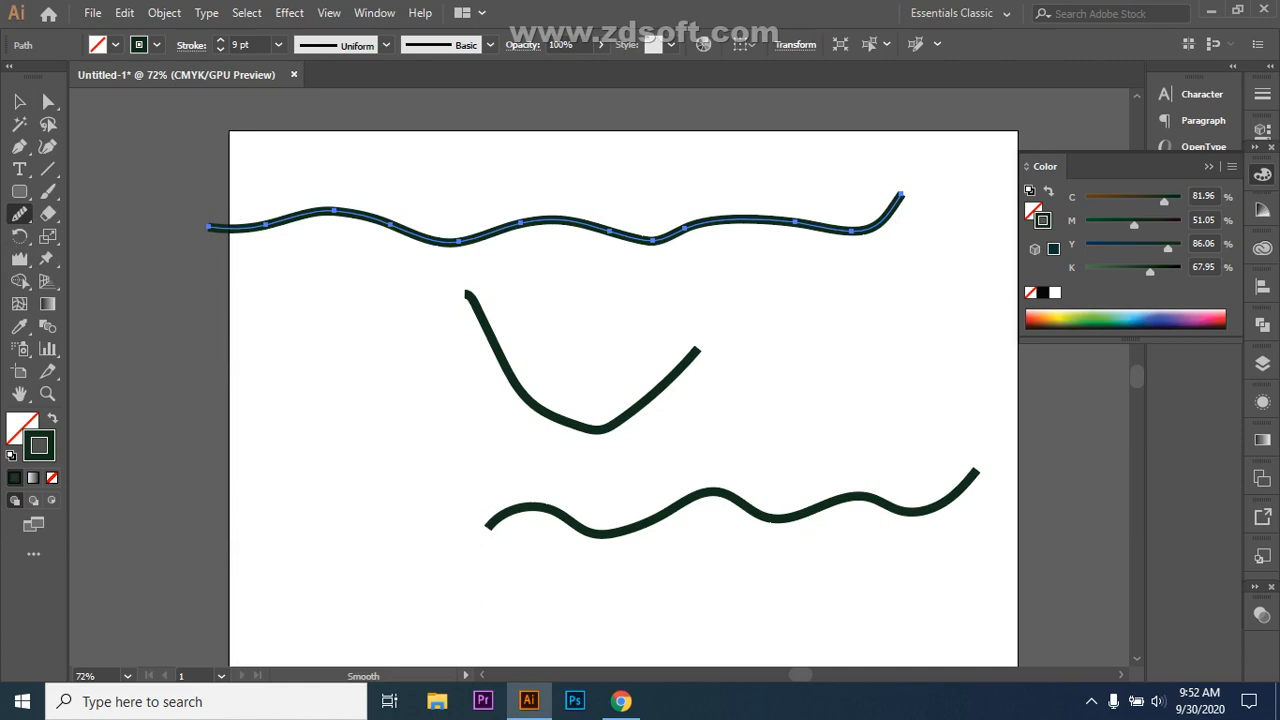
{"action": "left_click_drag", "start_coordinate": [670, 230], "coordinate": [615, 233]}
{"action": "left_click_drag", "start_coordinate": [466, 247], "coordinate": [436, 248]}
{"action": "key", "text": "alt+Tab"}
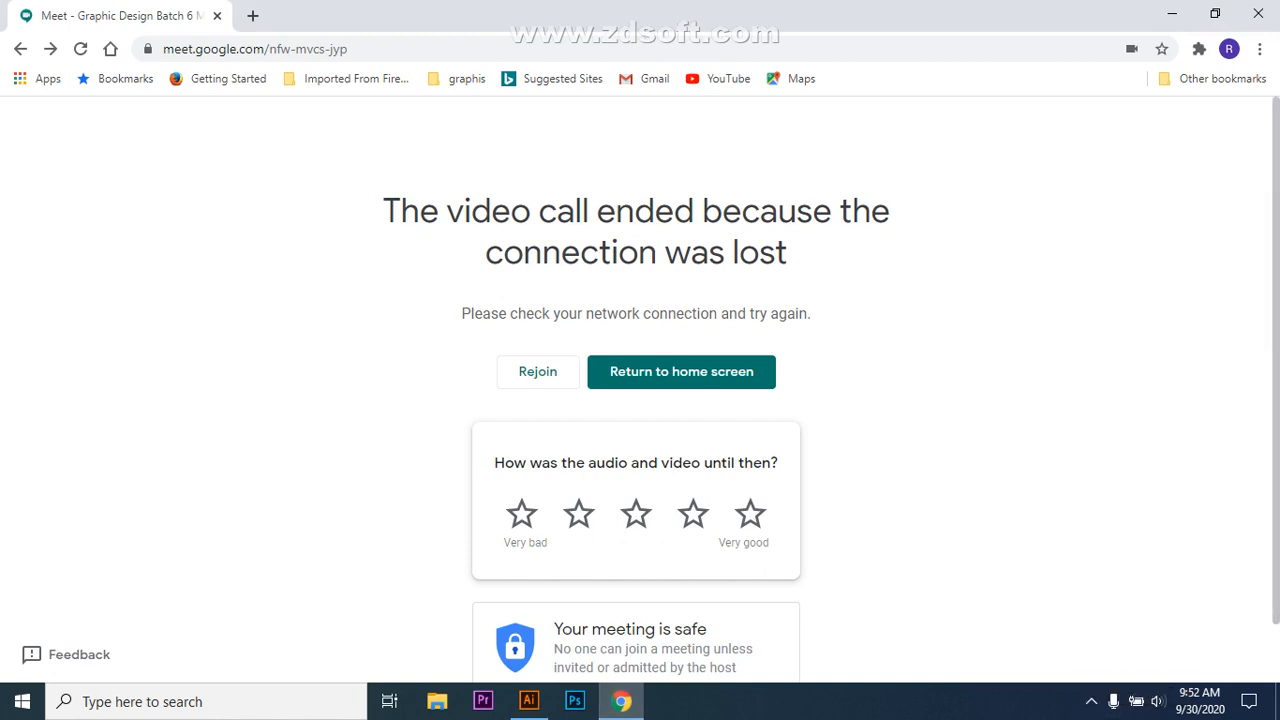
Step: Open Windows network settings for Broadband Connection 2 from the taskbar network icon
{"action": "left_click", "coordinate": [1091, 701]}
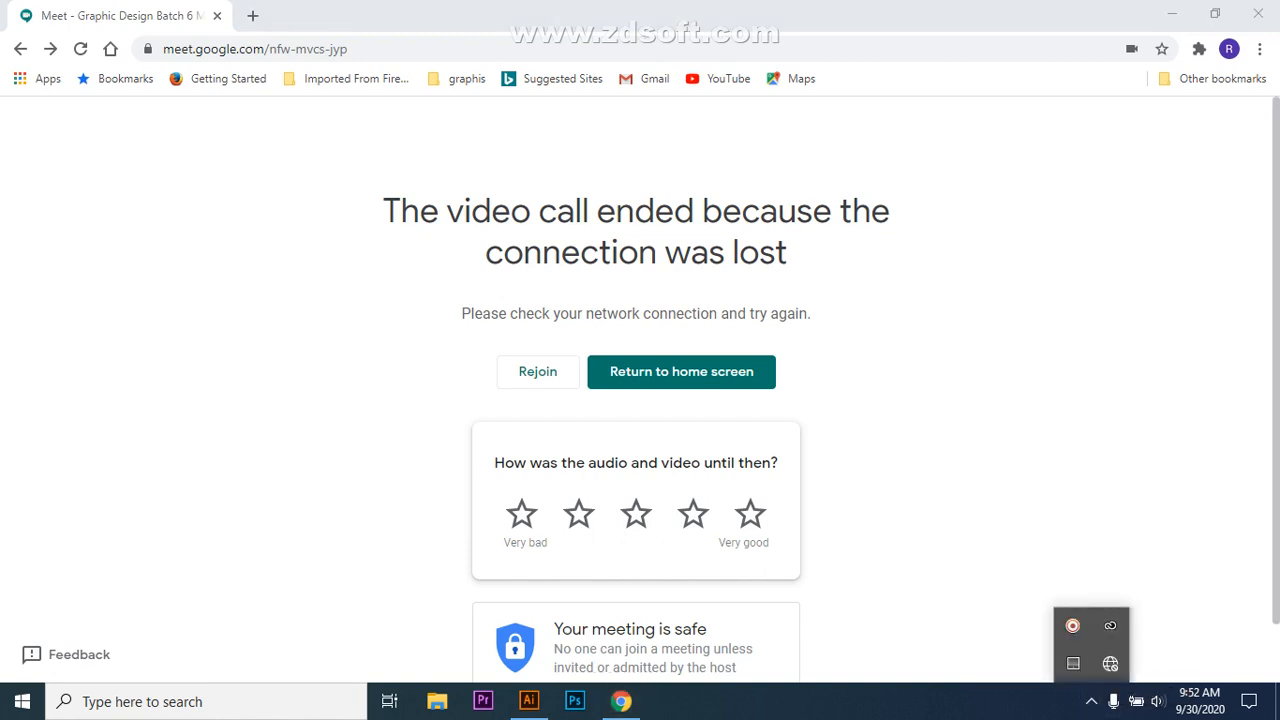
{"action": "left_click", "coordinate": [1110, 663]}
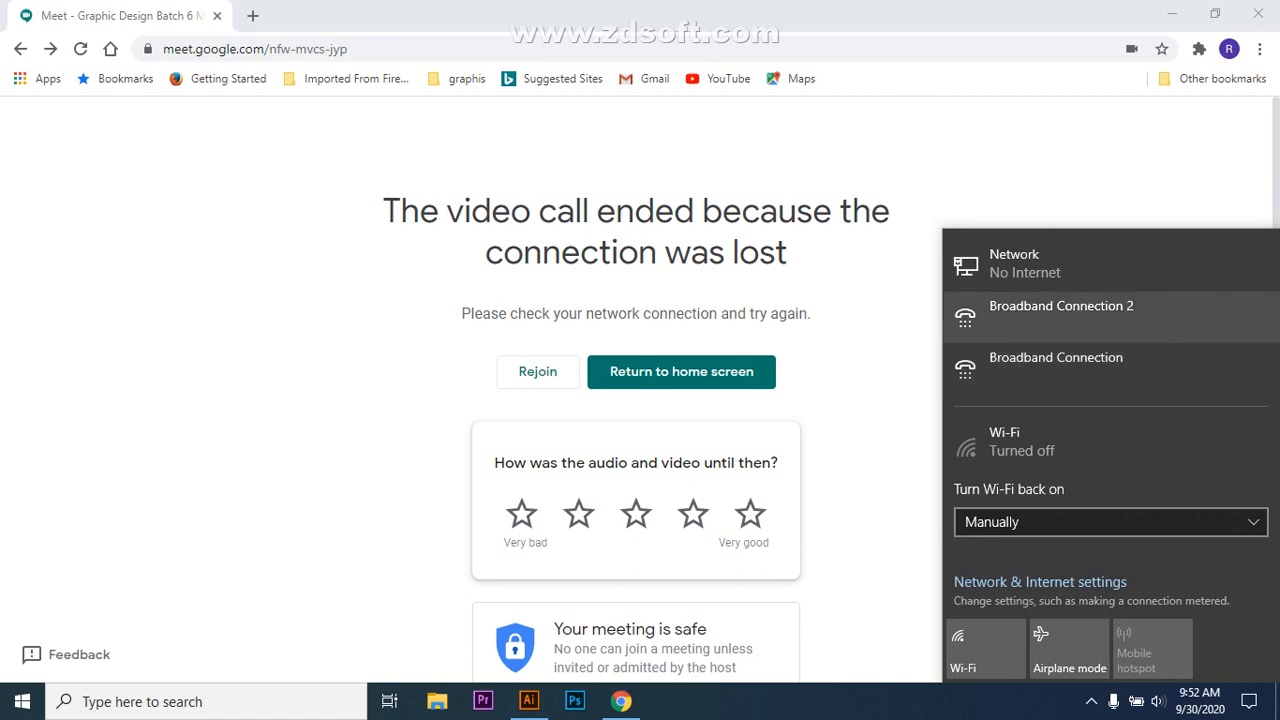
{"action": "left_click", "coordinate": [1060, 316]}
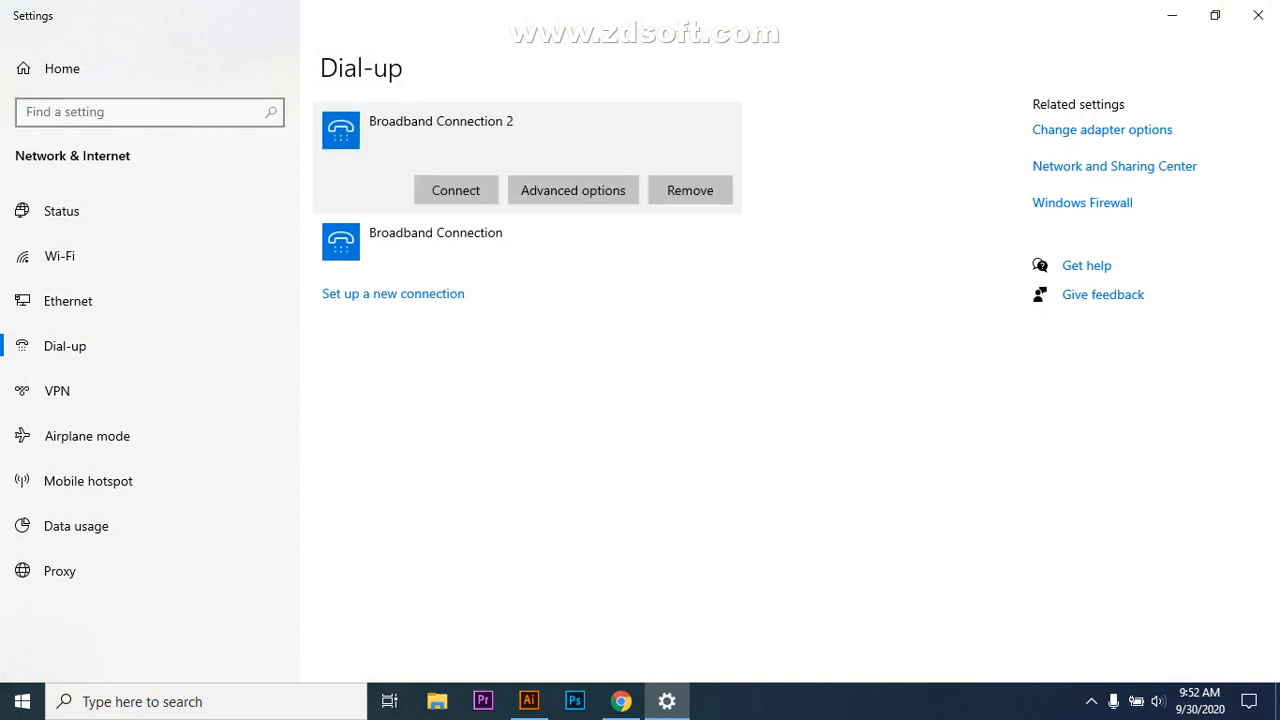
Step: Connect Broadband Connection 2 by signing in with the user name and password
{"action": "left_click", "coordinate": [456, 190]}
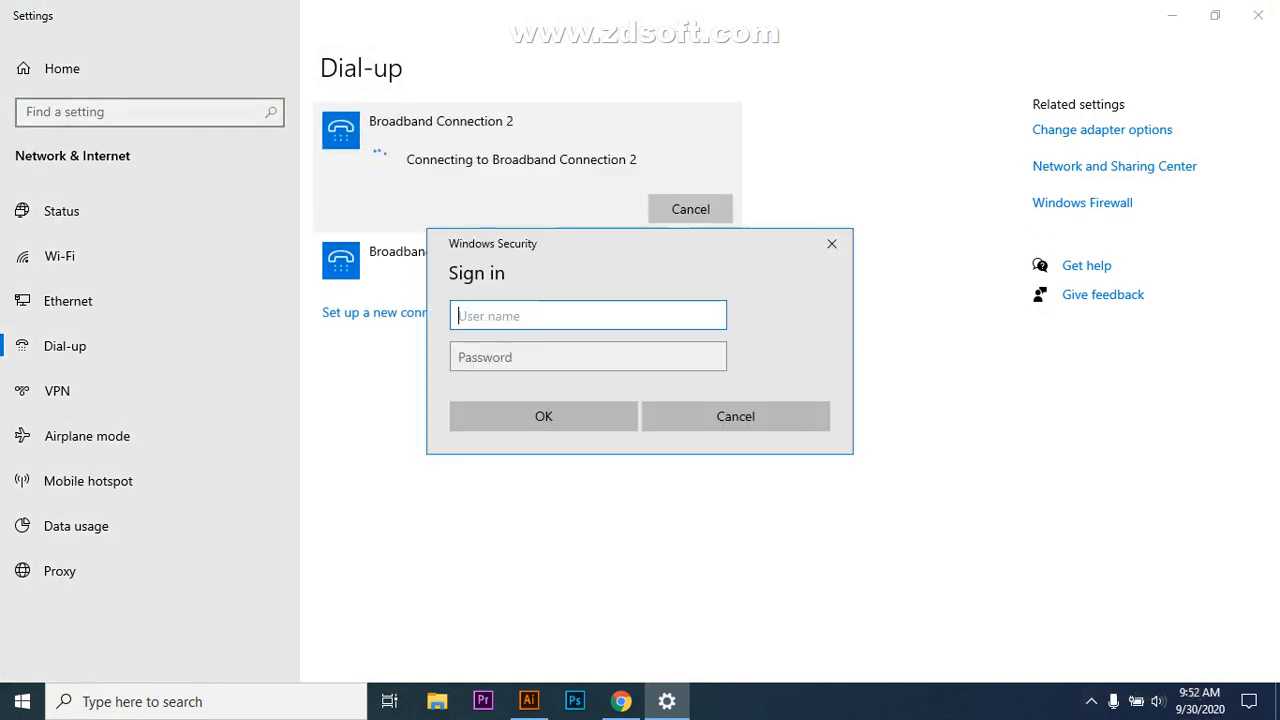
{"action": "type", "text": "st348"}
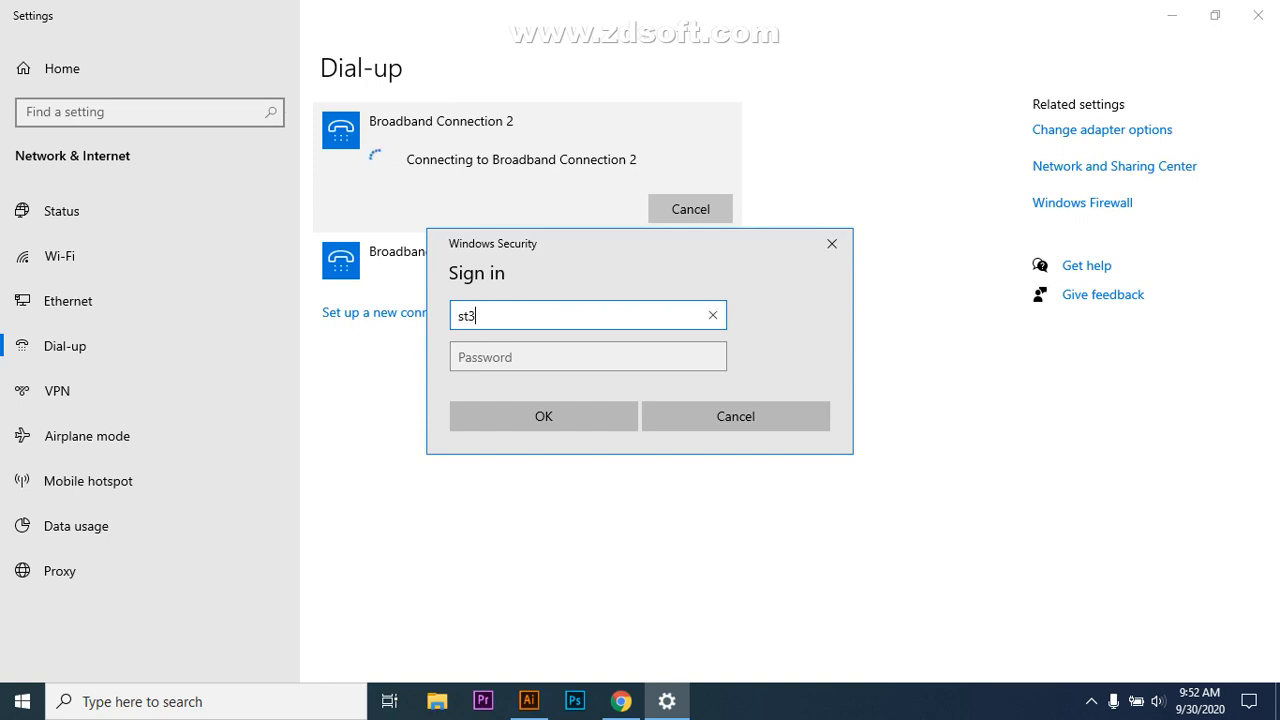
{"action": "key", "text": "BackSpace"}
{"action": "key", "text": "BackSpace"}
{"action": "key", "text": "BackSpace"}
{"action": "type", "text": "248"}
{"action": "key", "text": "Tab"}
{"action": "type", "text": "123"}
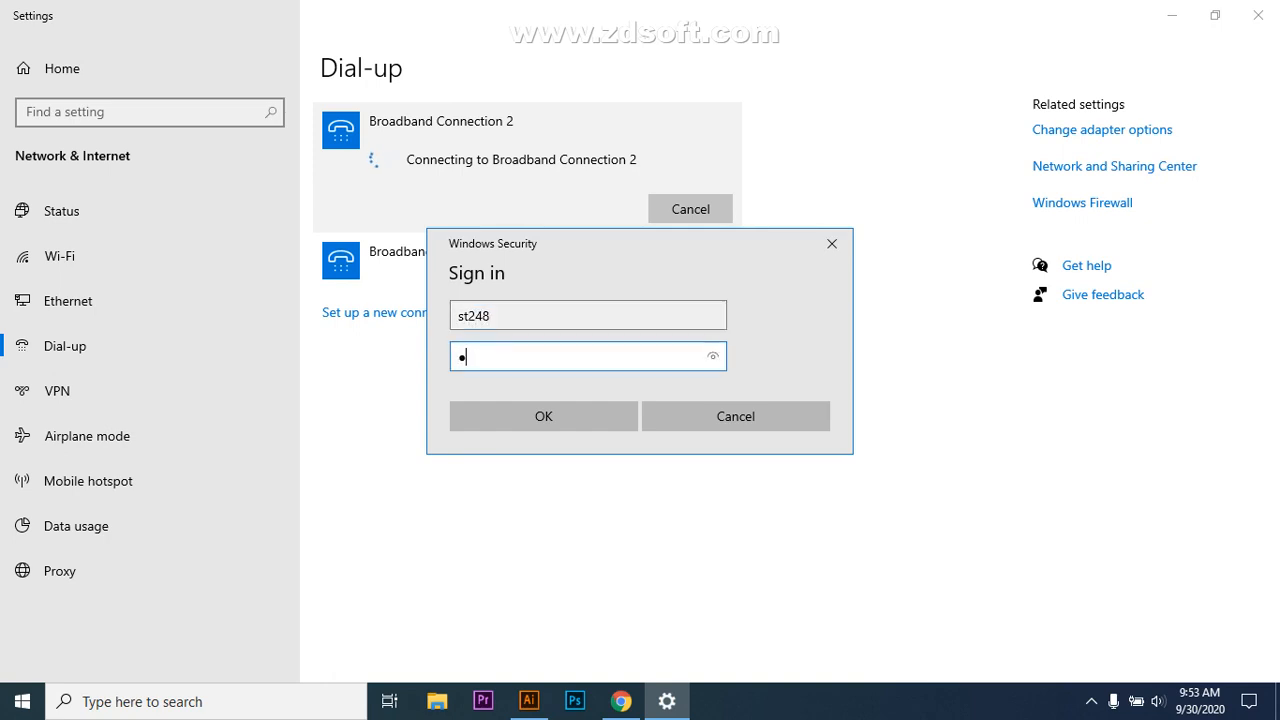
{"action": "type", "text": "456"}
{"action": "key", "text": "Return"}
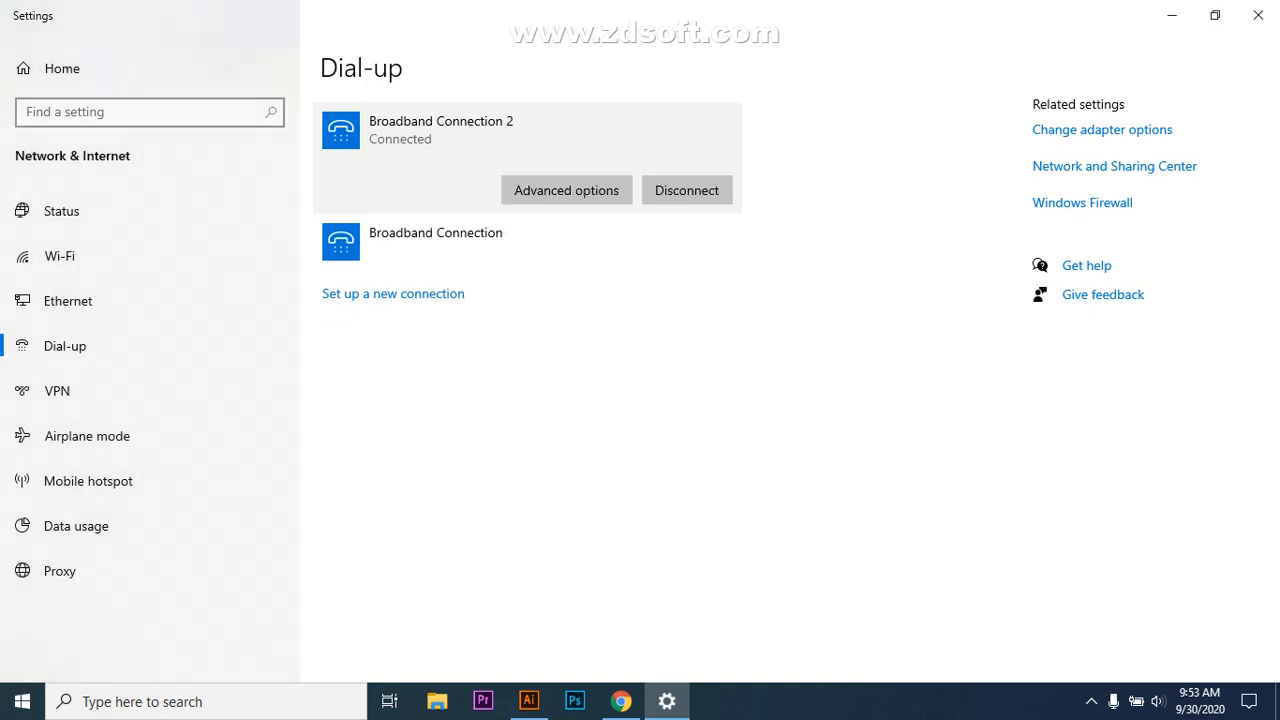
{"action": "left_click", "coordinate": [1091, 701]}
{"action": "left_click", "coordinate": [1091, 701]}
Step: Rejoin the dropped Google Meet call, admit the waiting person, and turn the microphone on
{"action": "left_click", "coordinate": [1258, 15]}
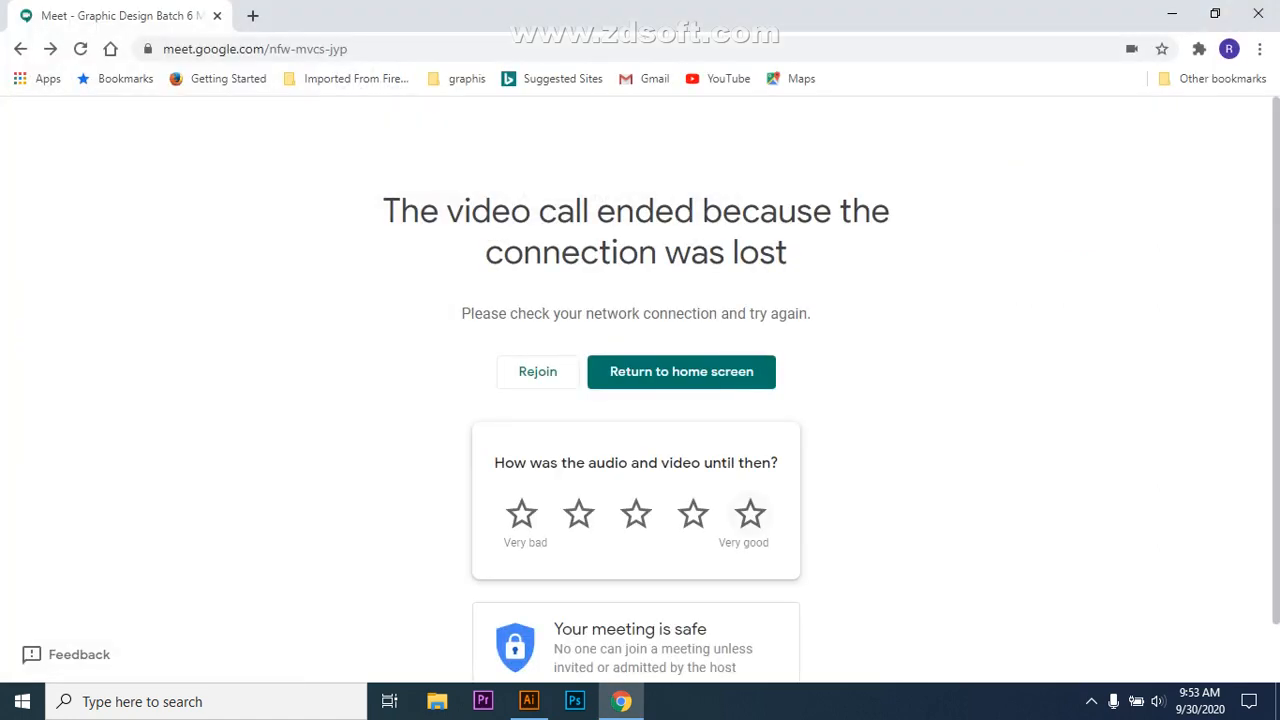
{"action": "left_click", "coordinate": [537, 371]}
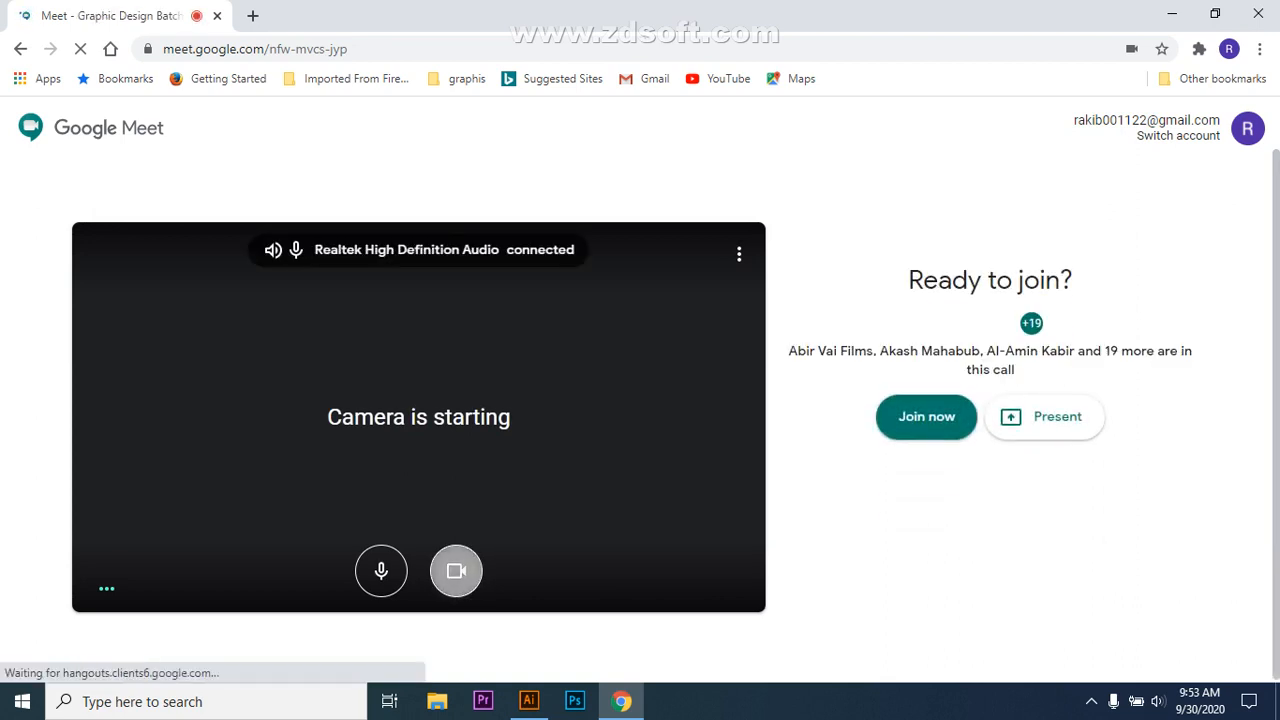
{"action": "key", "text": "Return"}
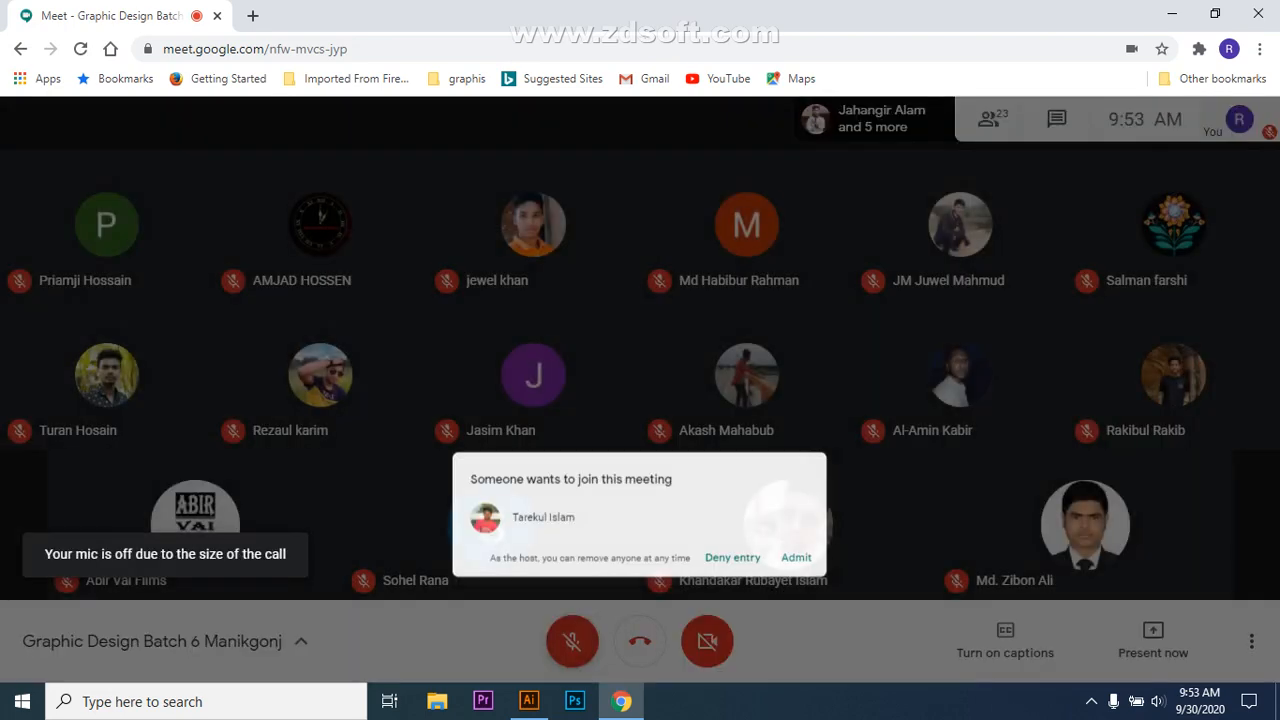
{"action": "left_click", "coordinate": [836, 443]}
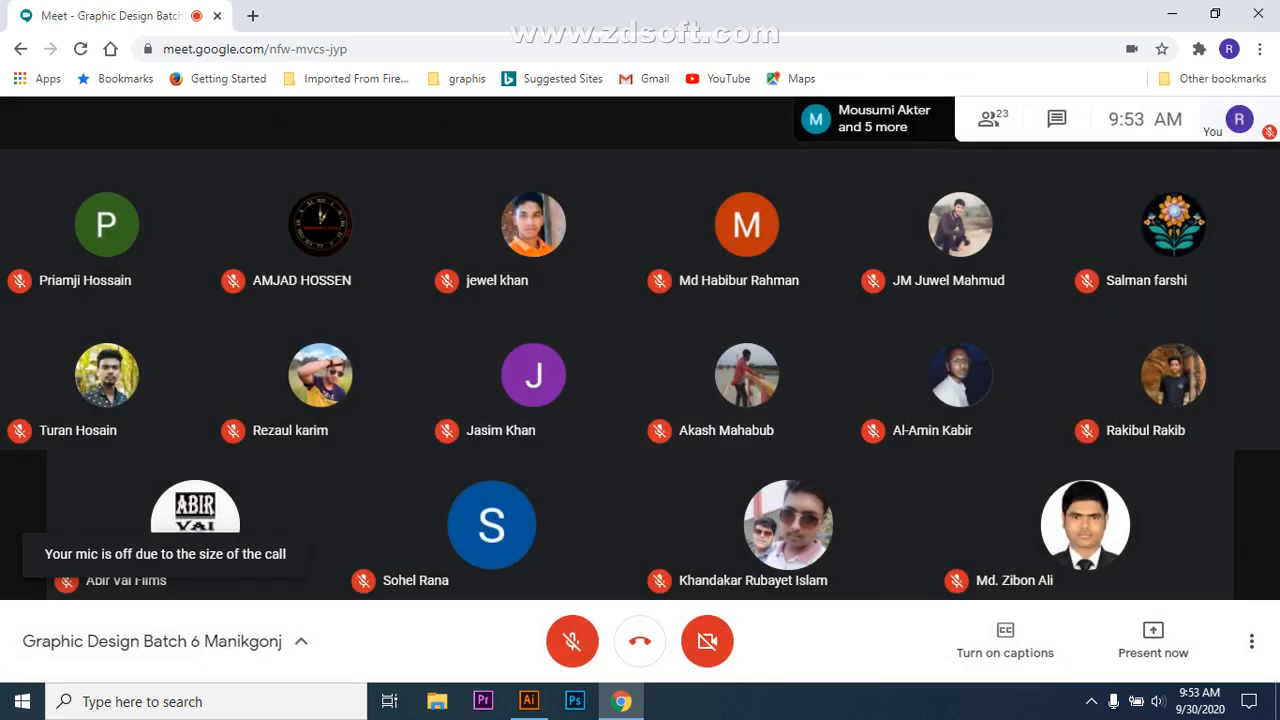
{"action": "left_click", "coordinate": [572, 641]}
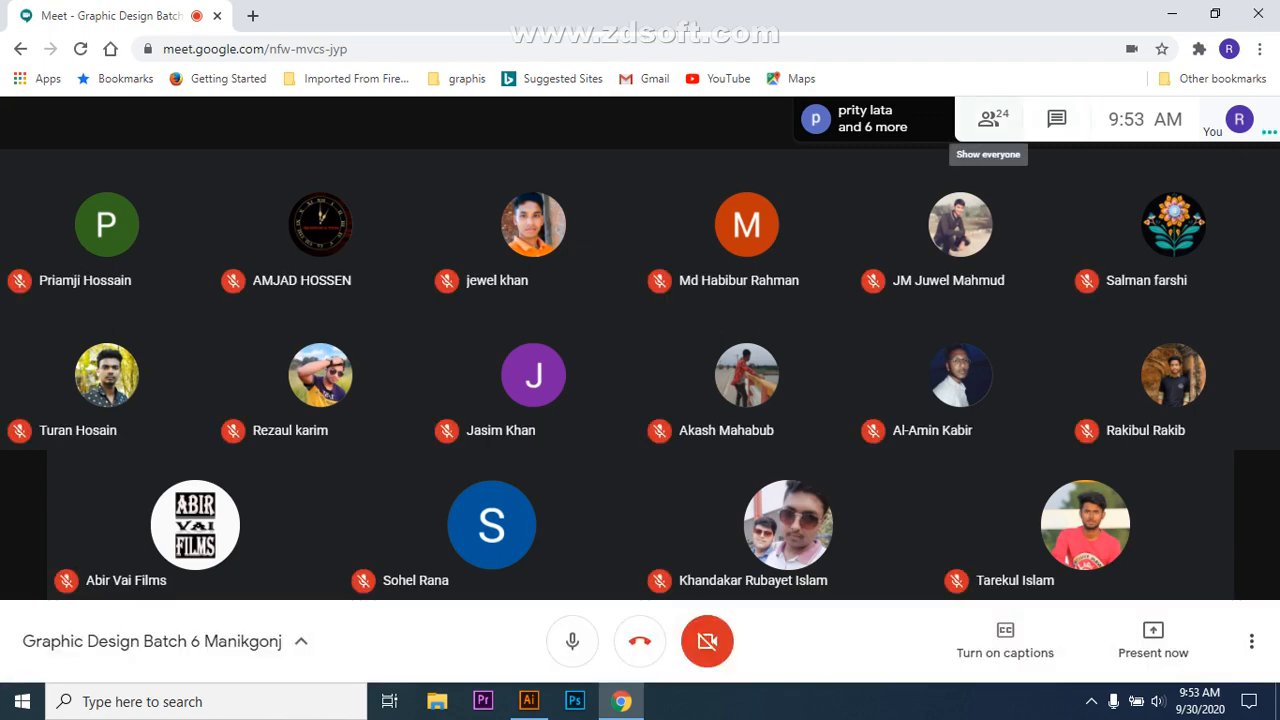
Step: Show the participant list and present the Illustrator document window to the meeting
{"action": "left_click", "coordinate": [1010, 118]}
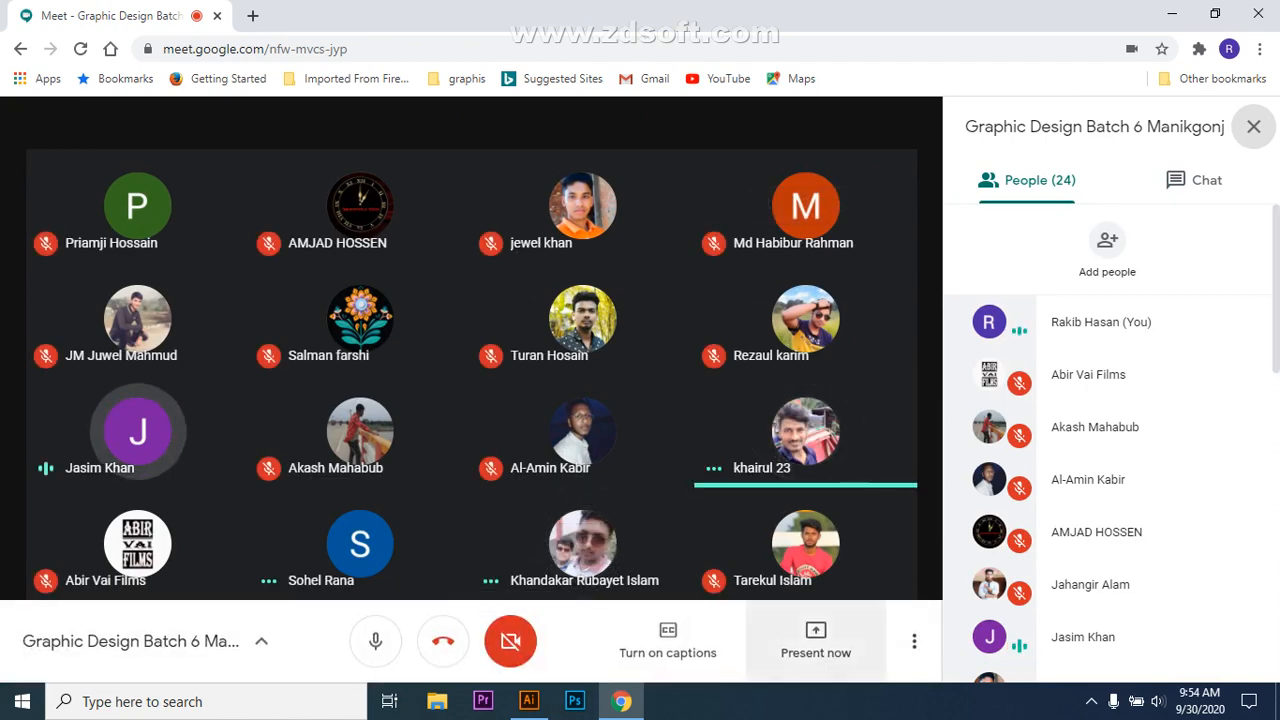
{"action": "left_click", "coordinate": [816, 640]}
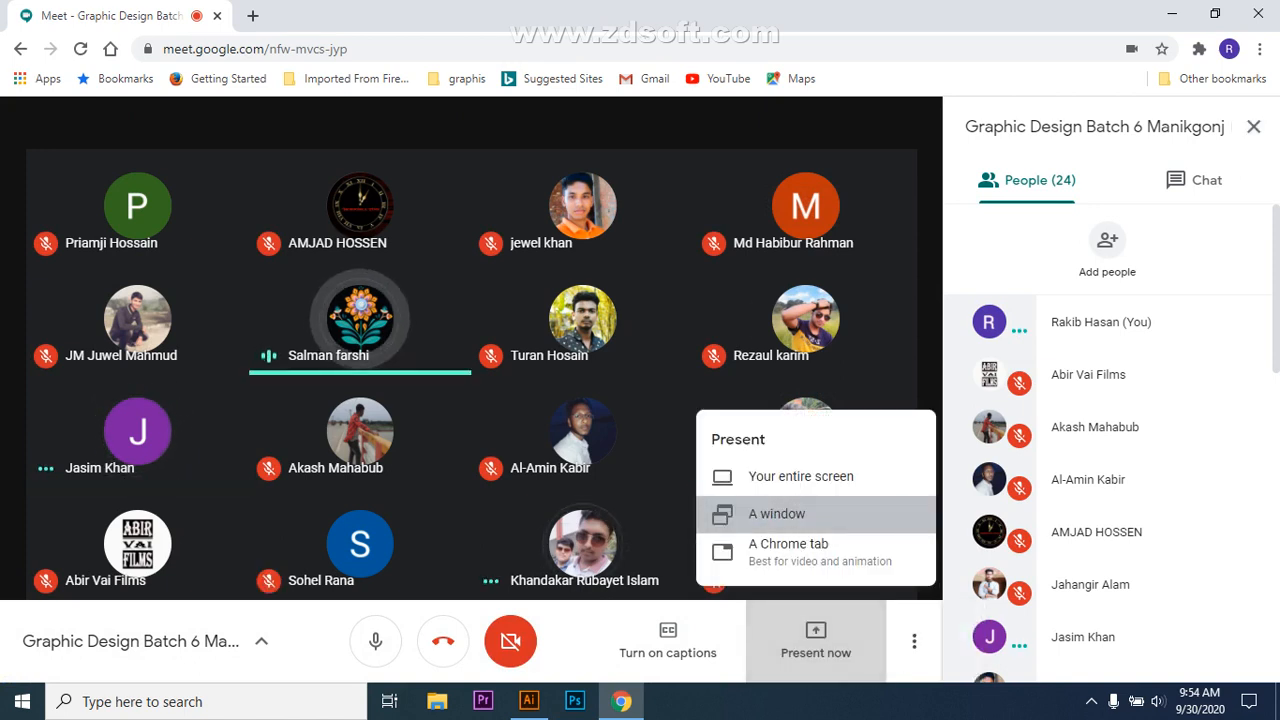
{"action": "left_click", "coordinate": [777, 513]}
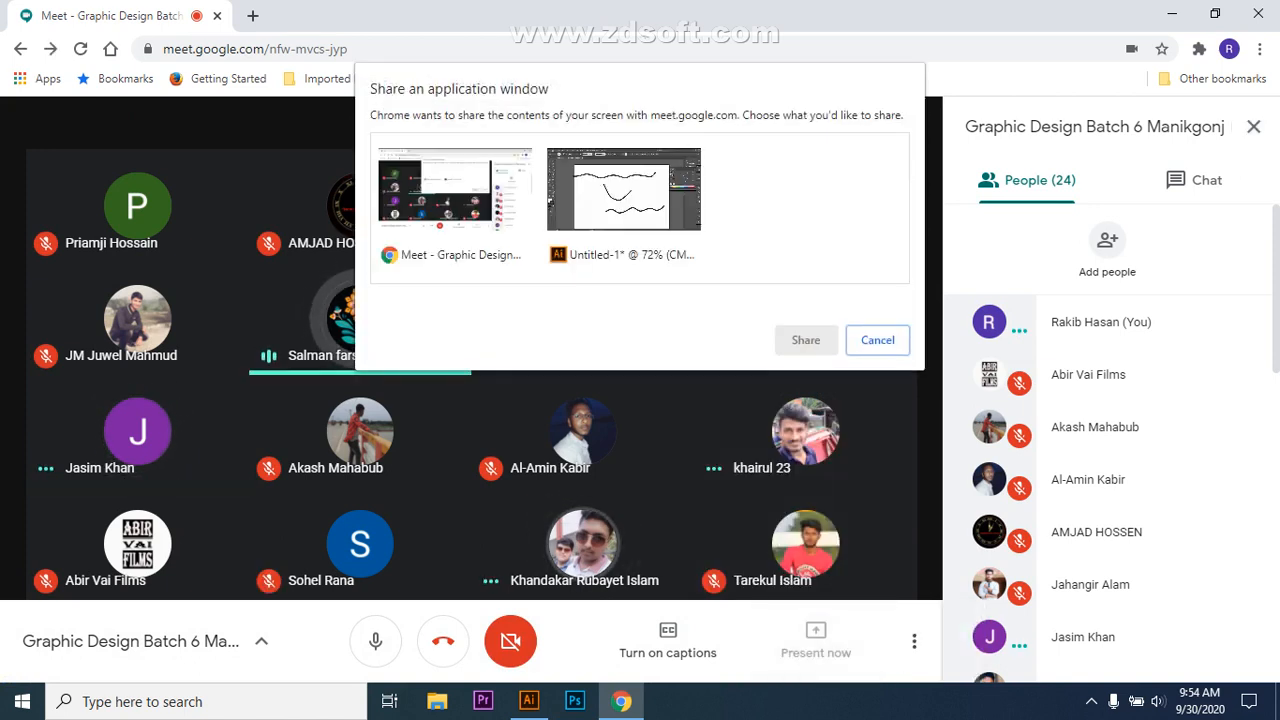
{"action": "left_click", "coordinate": [624, 200]}
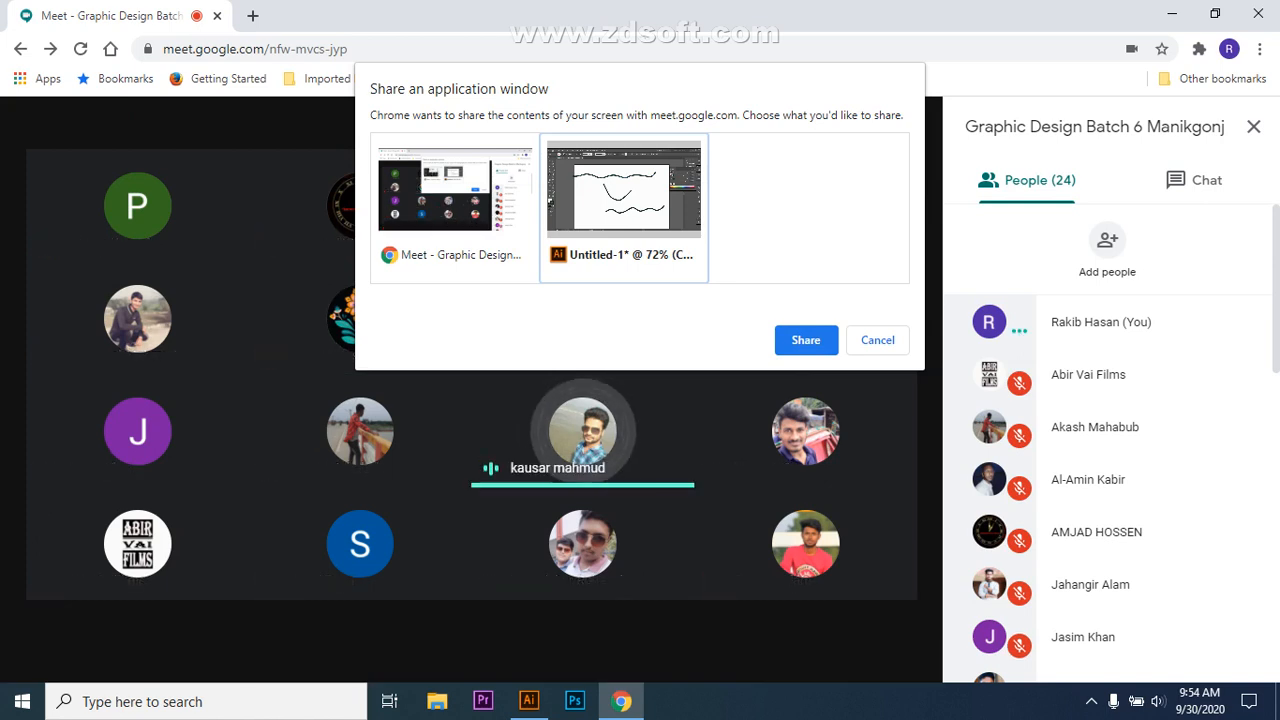
{"action": "key", "text": "Return"}
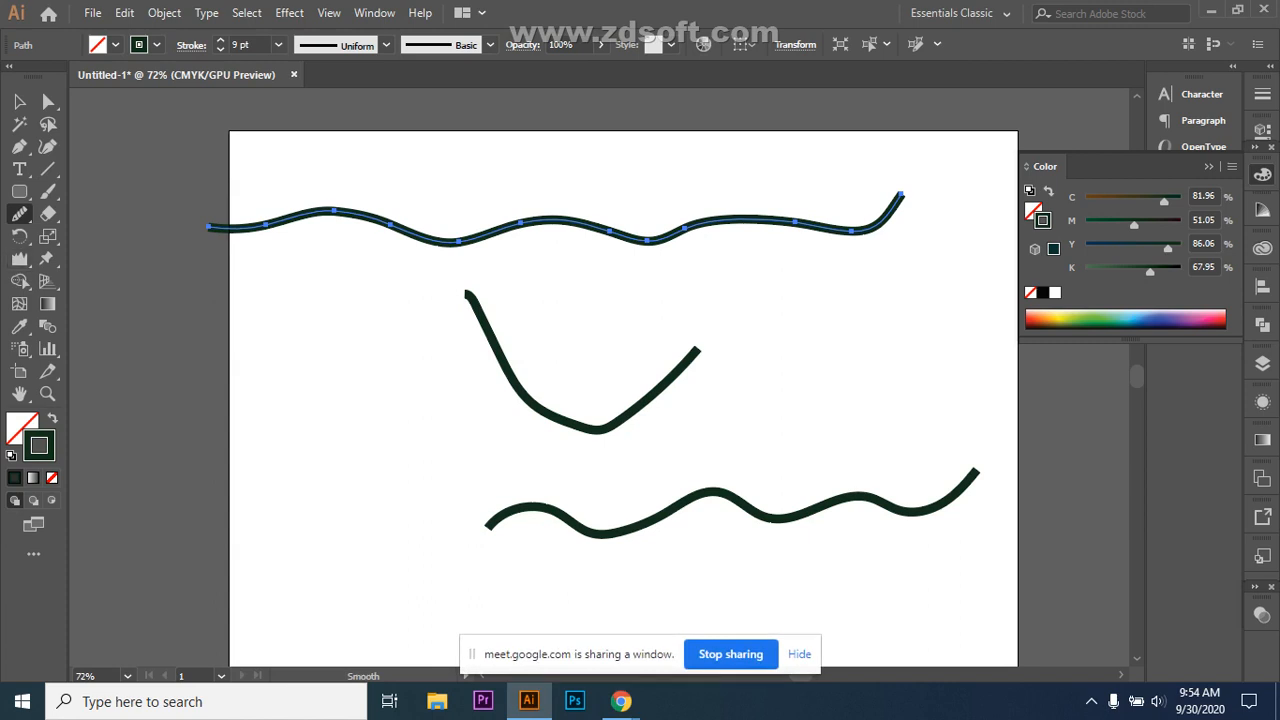
Step: Delete the top wavy path, then the two remaining strokes, leaving the artboard blank
{"action": "key", "text": "v"}
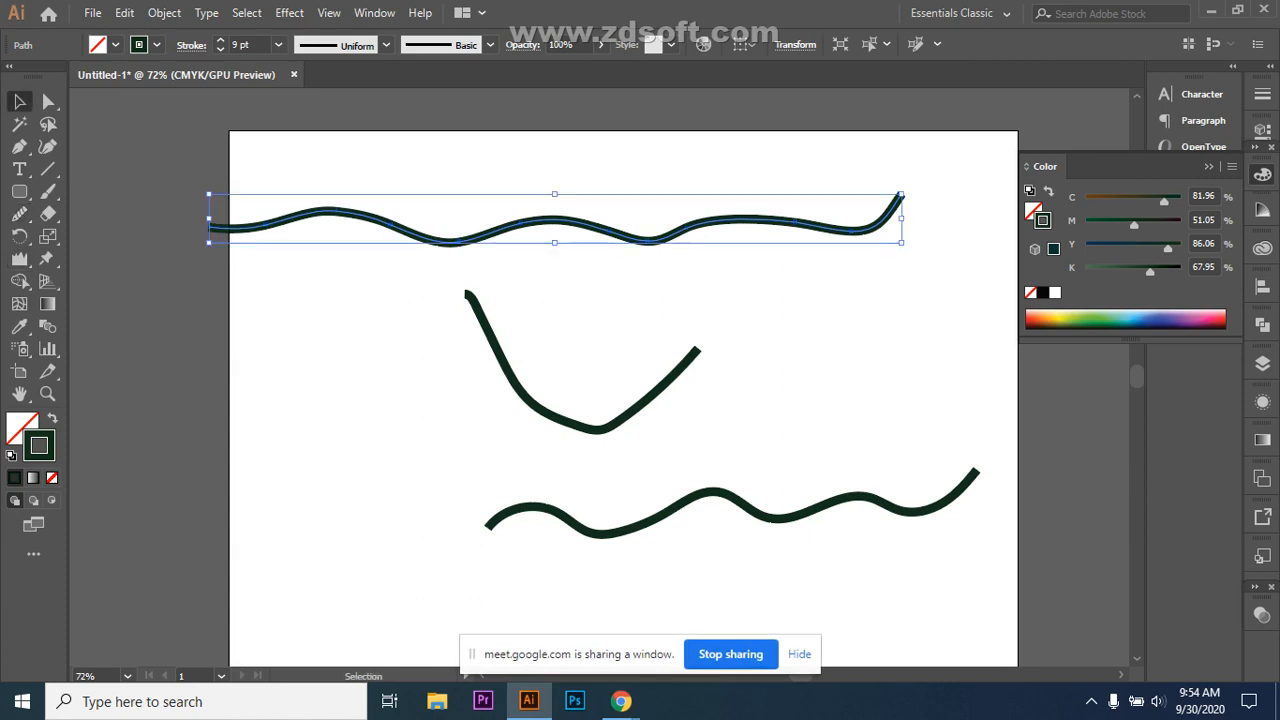
{"action": "key", "text": "Delete"}
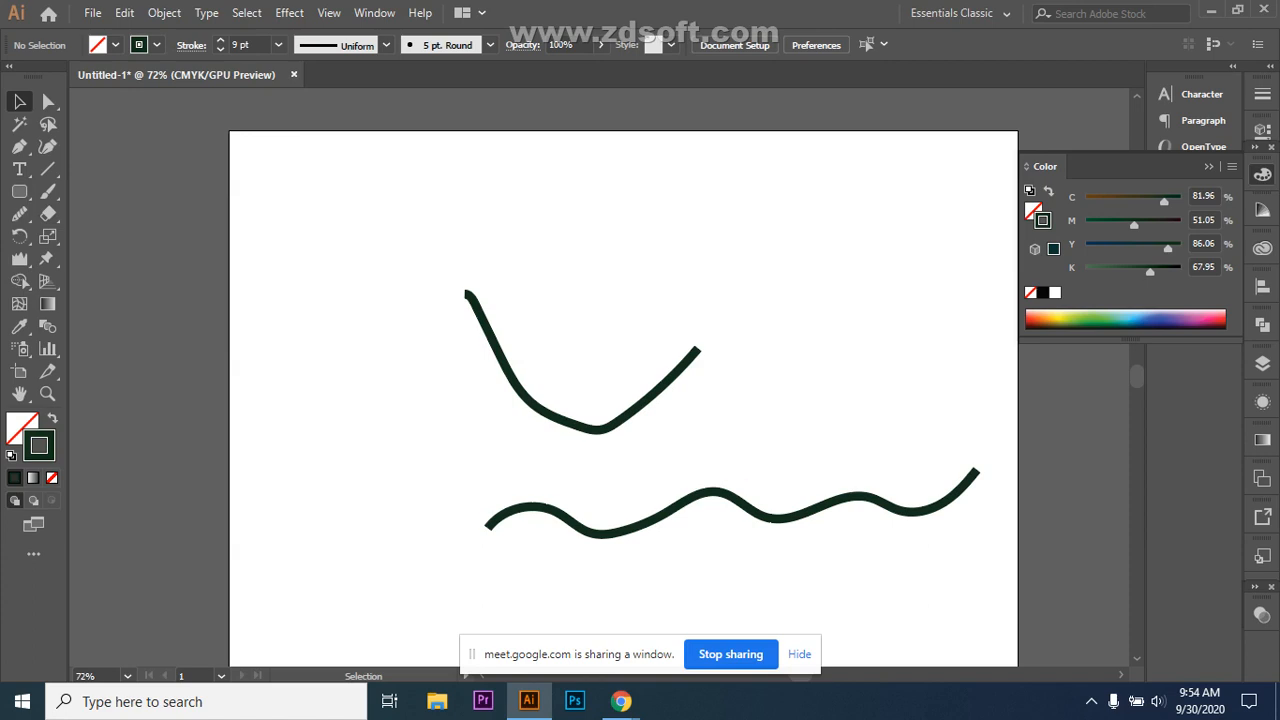
{"action": "mouse_move", "coordinate": [449, 257]}
{"action": "left_mouse_down"}
{"action": "mouse_move", "coordinate": [751, 557]}
{"action": "mouse_move", "coordinate": [957, 582]}
{"action": "left_mouse_up"}
{"action": "key", "text": "Delete"}
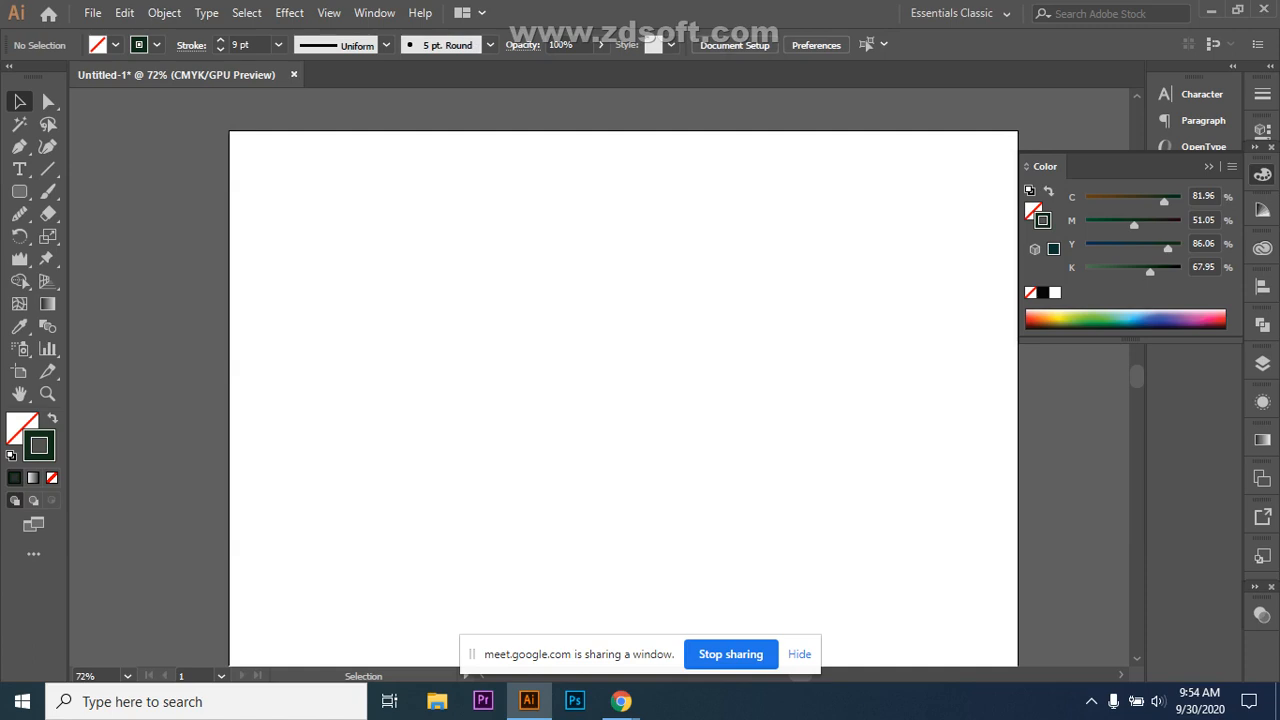
Step: Hide the screen-sharing notice and open the reshaping distortion tools group
{"action": "left_click", "coordinate": [799, 654]}
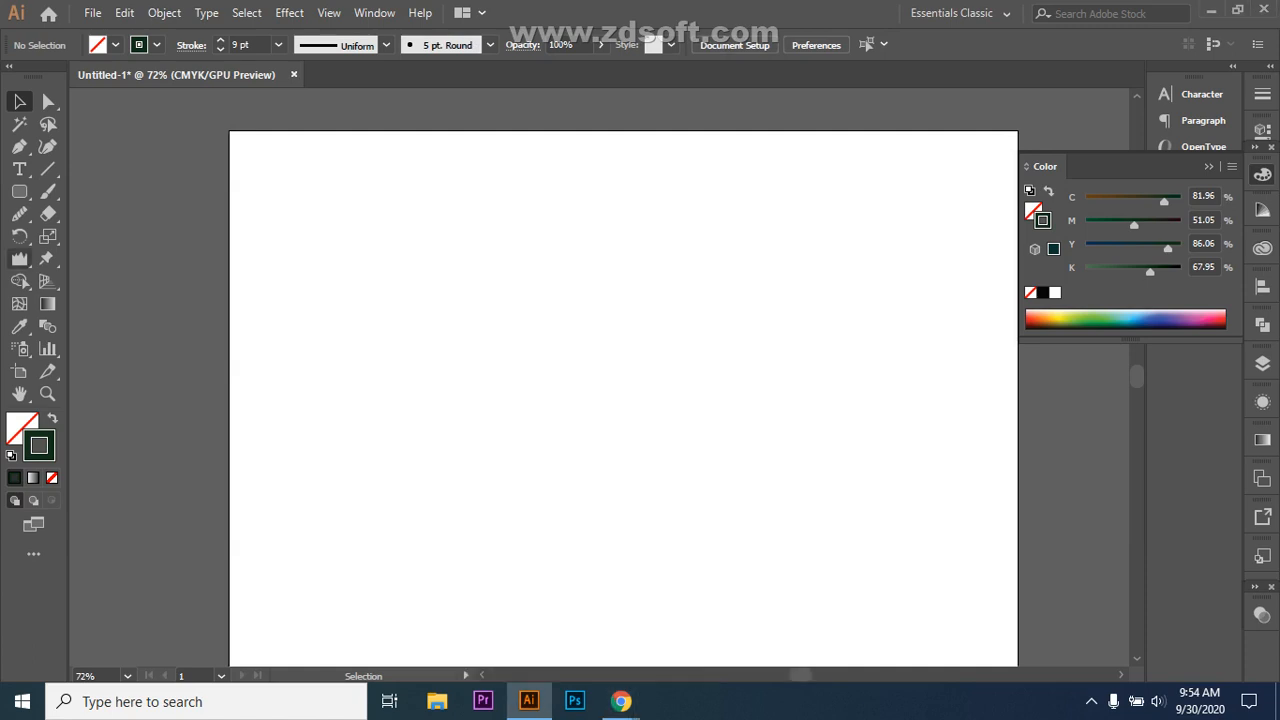
{"action": "left_click", "coordinate": [19, 258]}
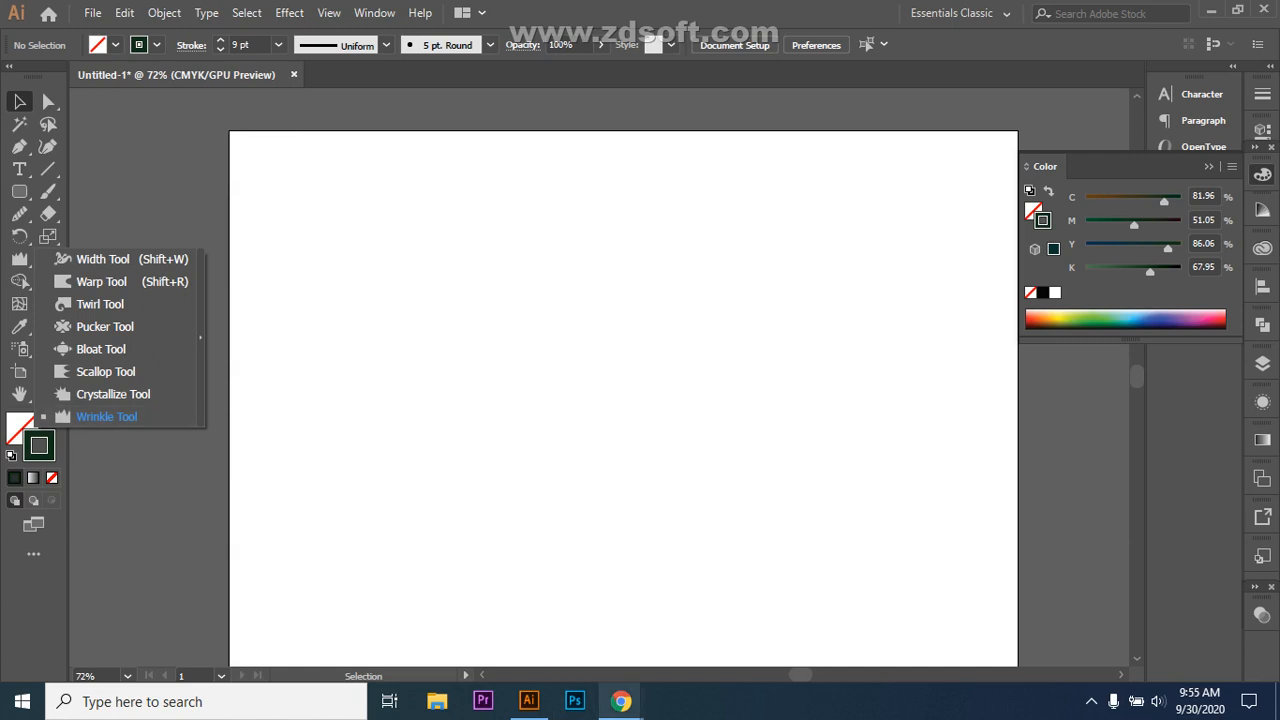
{"action": "mouse_move", "coordinate": [621, 701]}
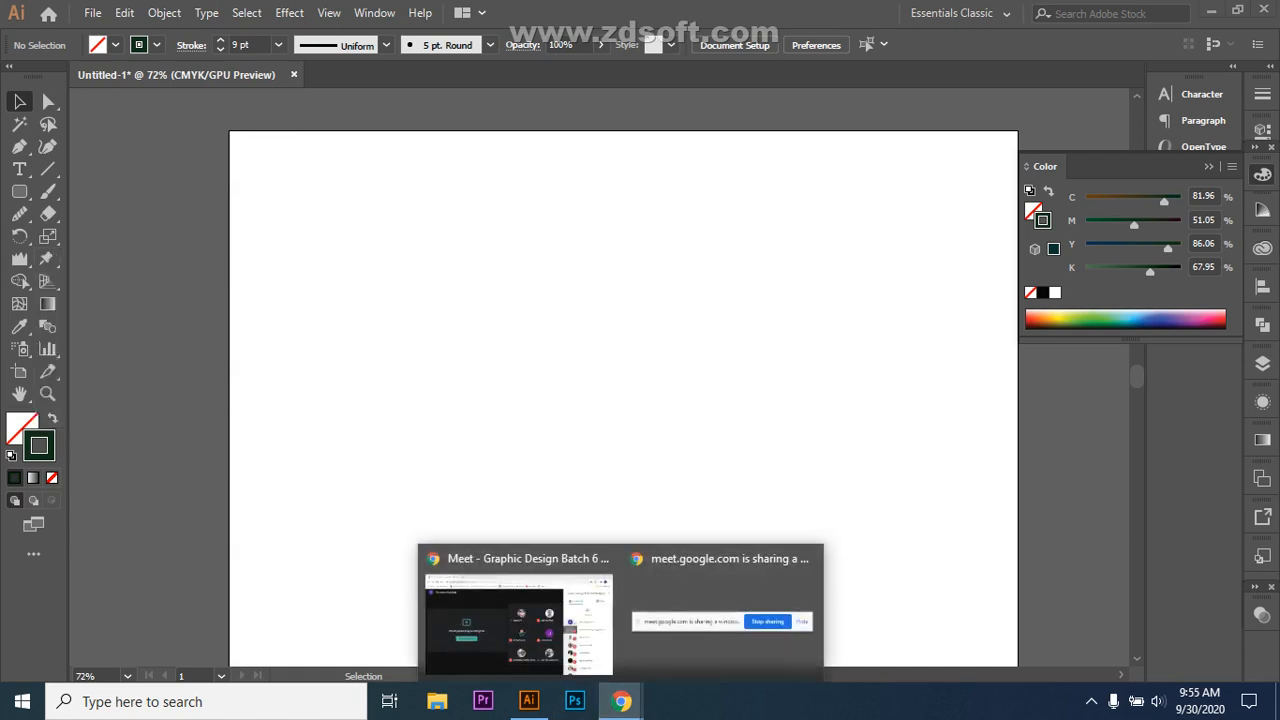
{"action": "left_click", "coordinate": [515, 620]}
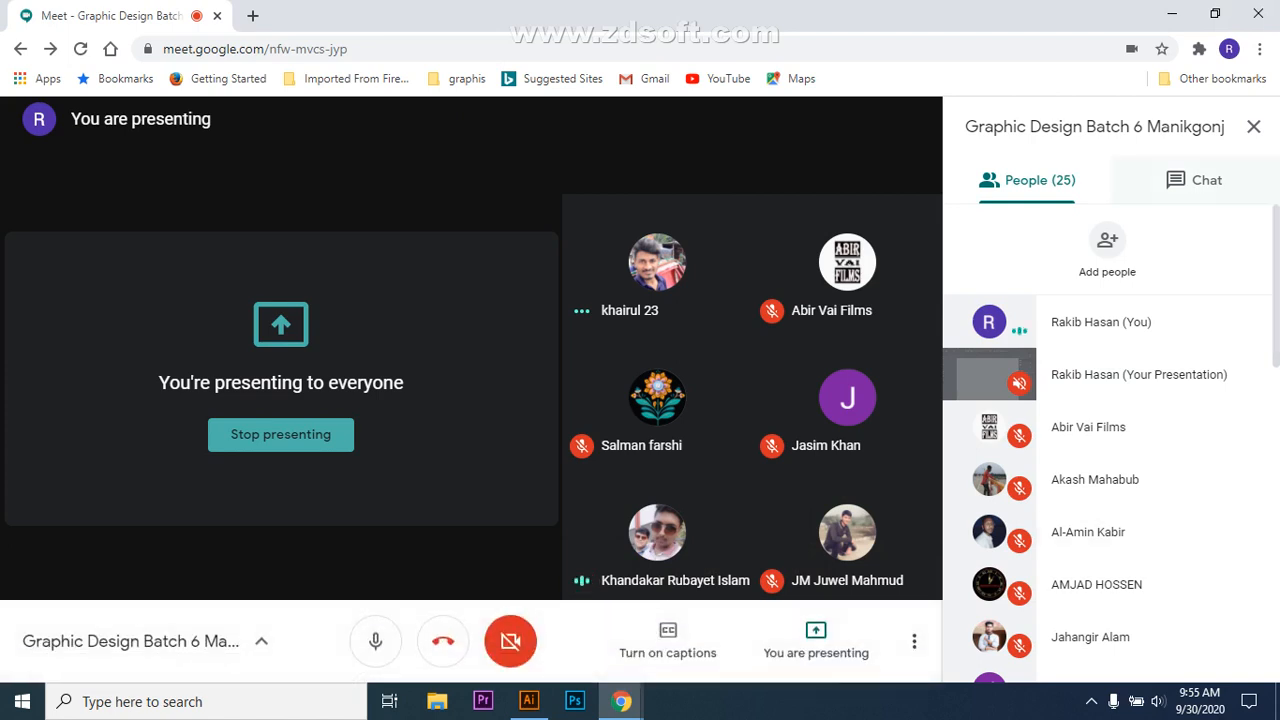
{"action": "left_click", "coordinate": [1195, 180]}
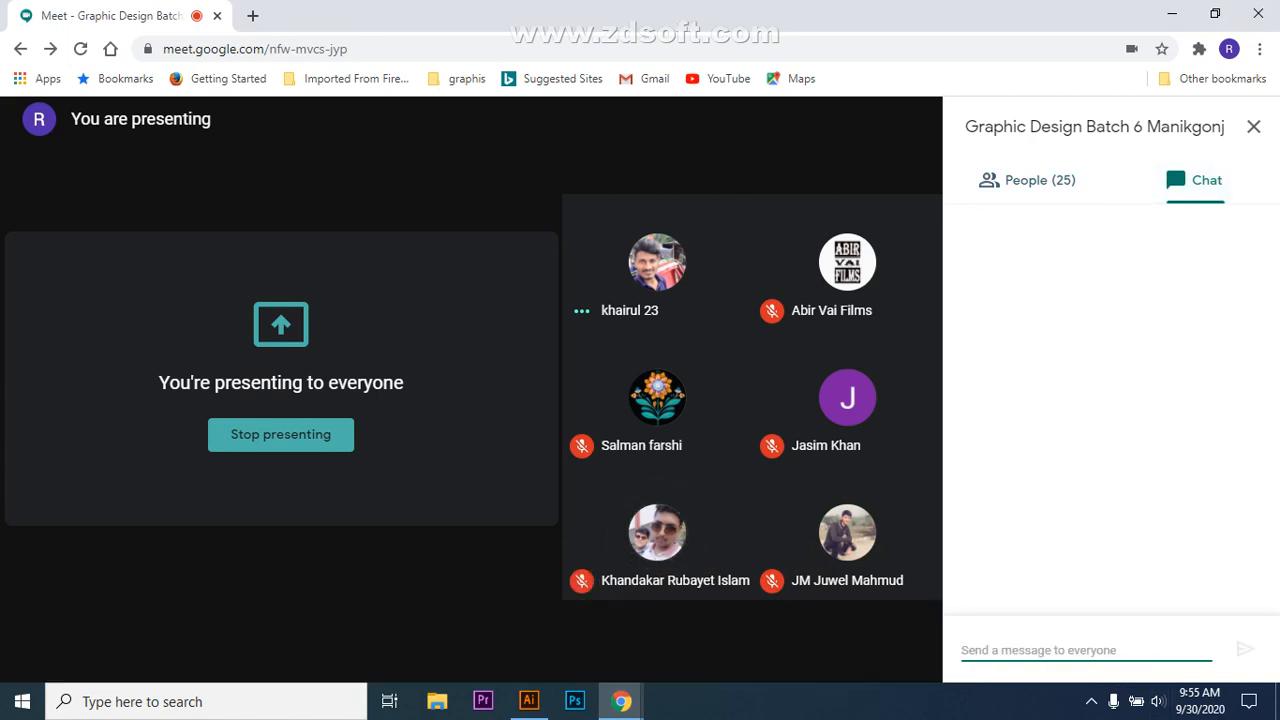
{"action": "type", "text": "o"}
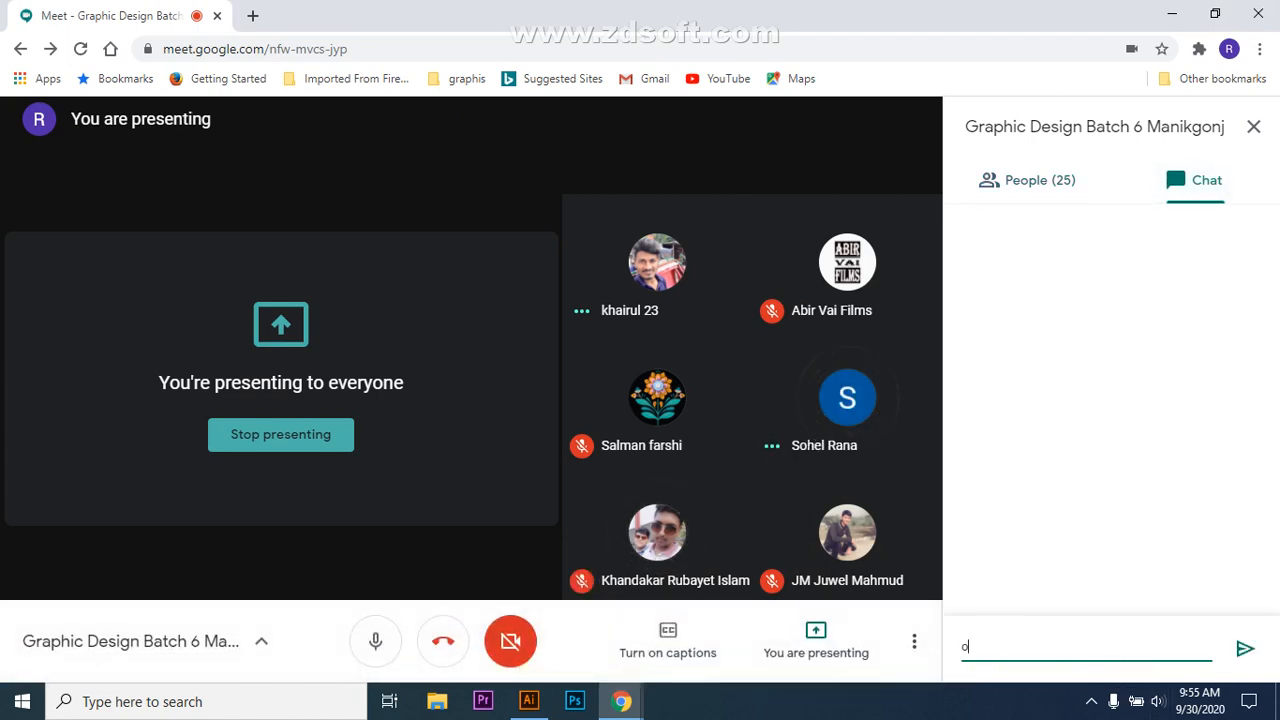
{"action": "key", "text": "BackSpace"}
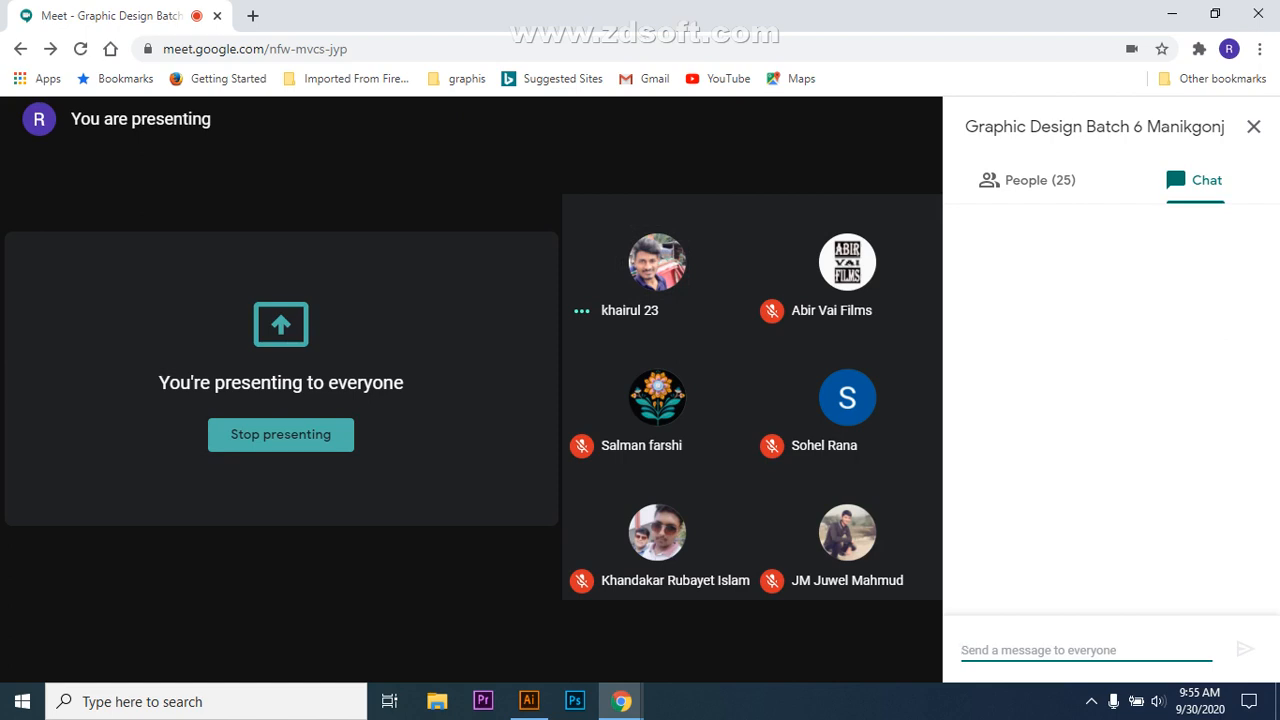
{"action": "left_click", "coordinate": [1027, 180]}
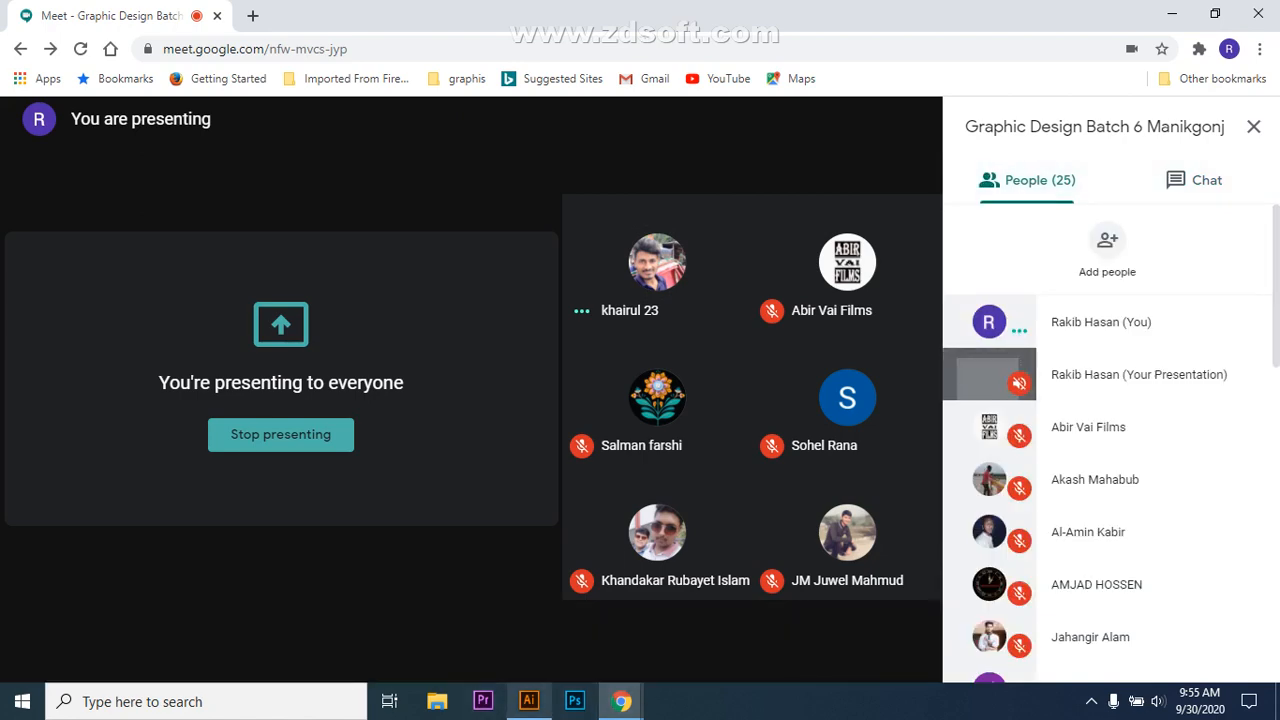
{"action": "left_click", "coordinate": [529, 701]}
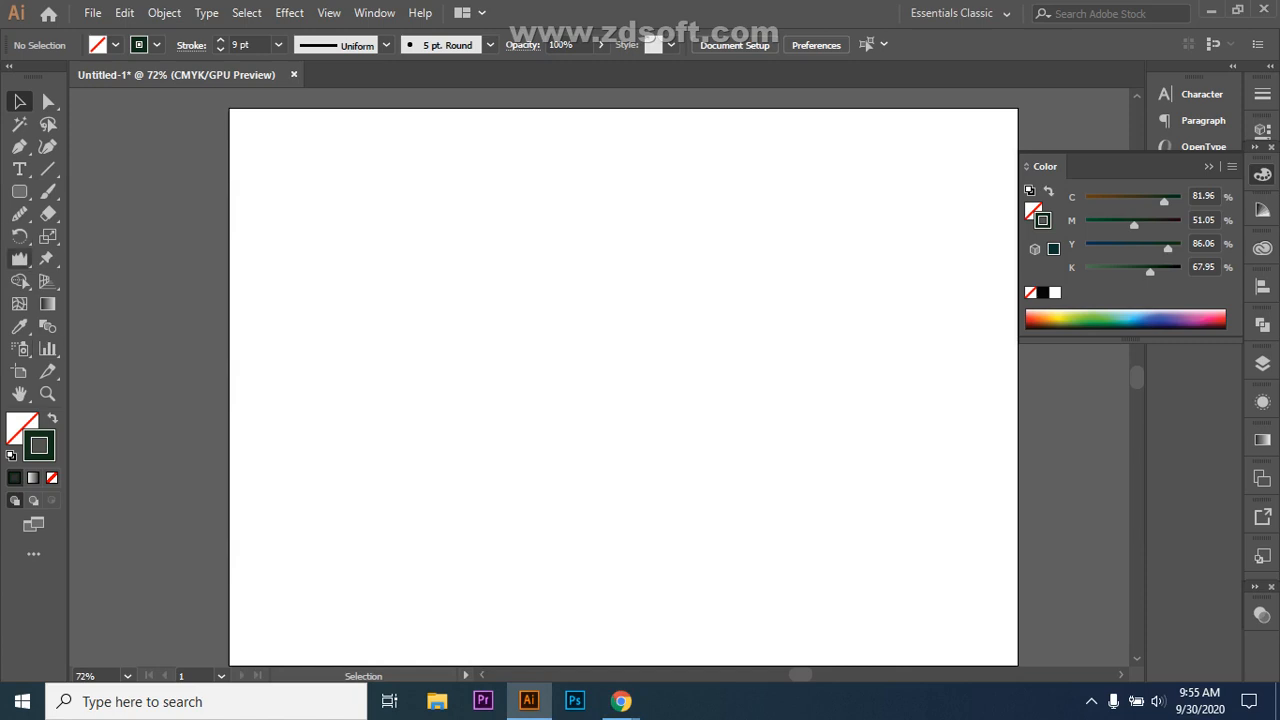
Step: Draw a rounded rectangle near the artboard centre and make it solid-filled with no outline
{"action": "left_click", "coordinate": [19, 258]}
{"action": "left_click", "coordinate": [110, 394]}
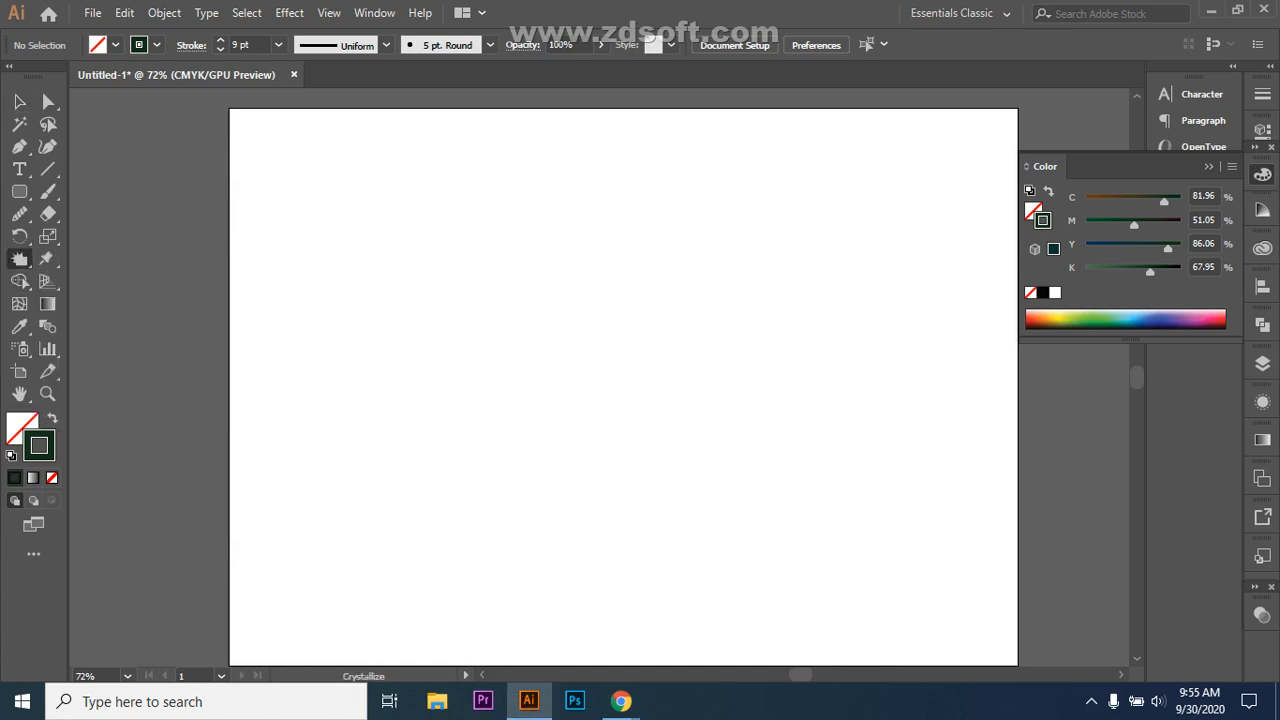
{"action": "left_click_drag", "start_coordinate": [440, 289], "coordinate": [767, 437]}
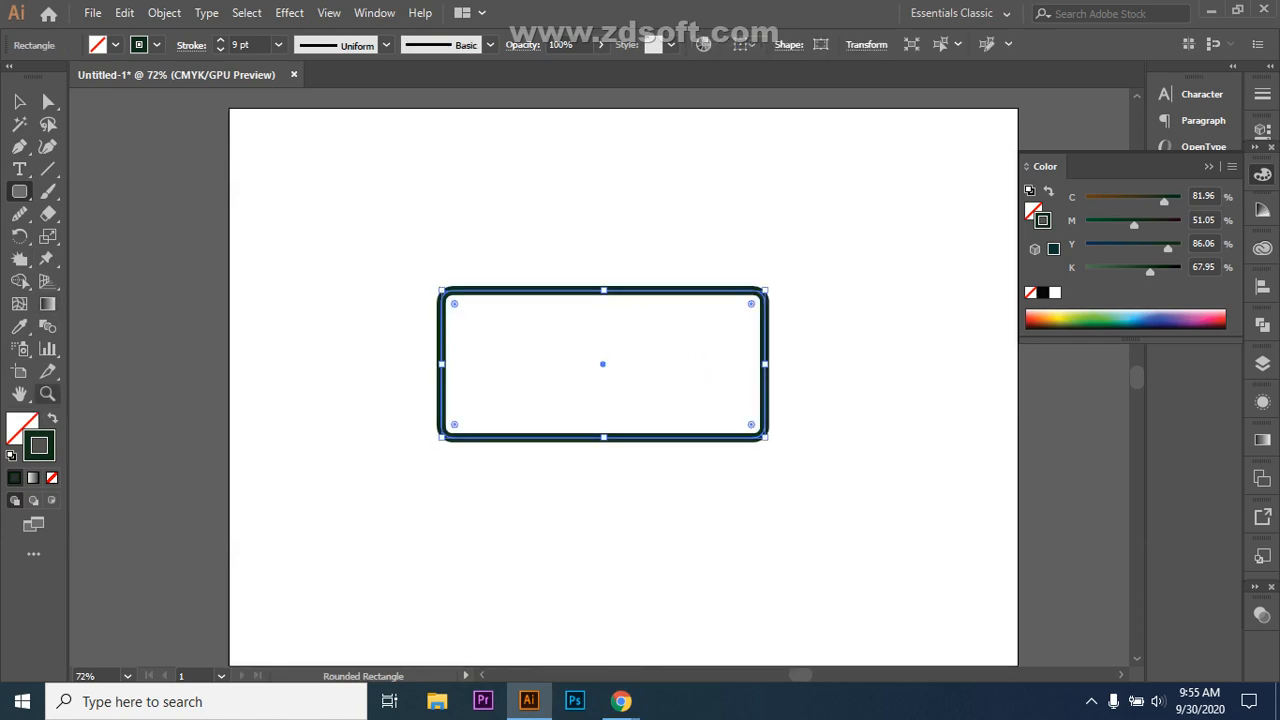
{"action": "key", "text": "shift+x"}
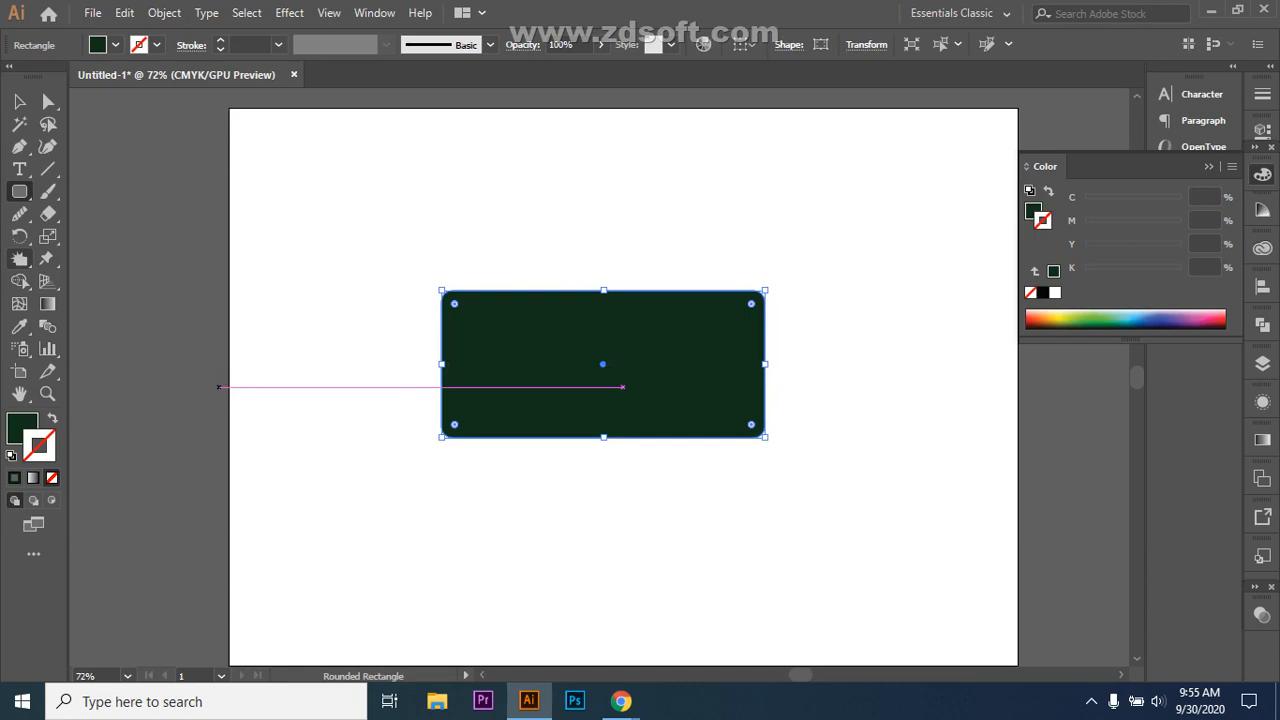
Step: Crystallize the rectangle's top-left corner into sharp spikes
{"action": "left_click", "coordinate": [19, 259]}
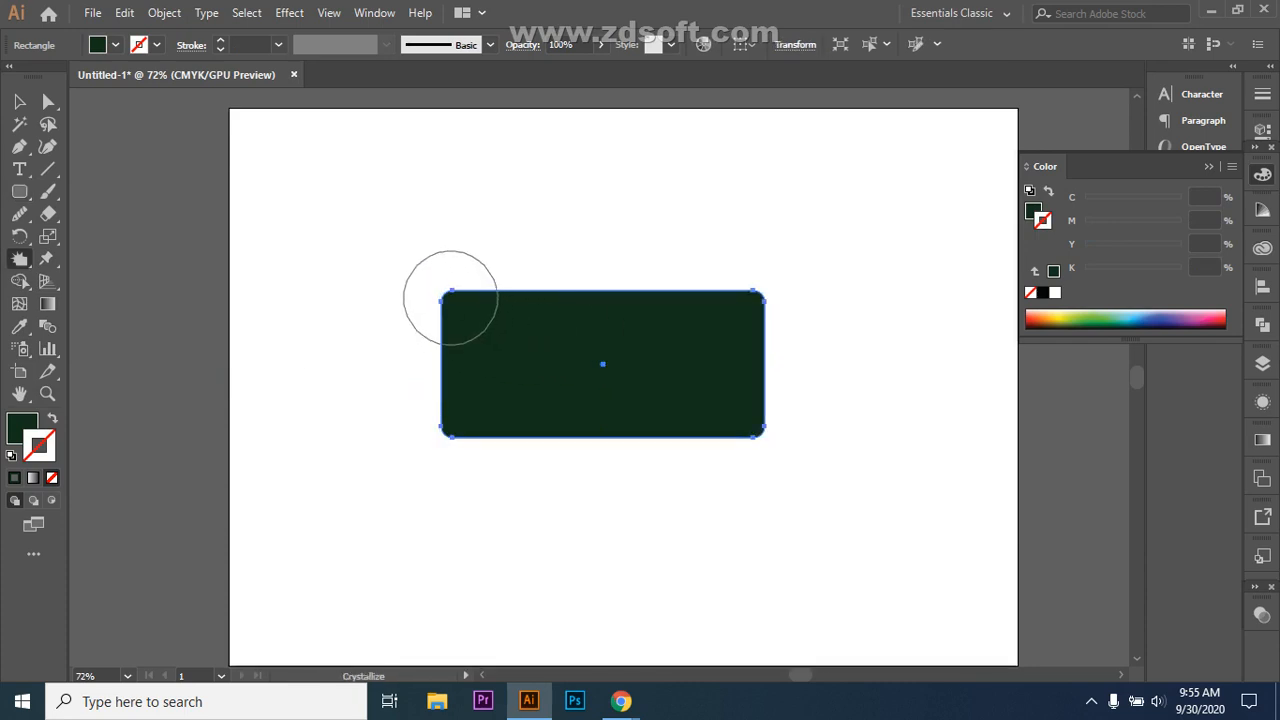
{"action": "left_click_drag", "start_coordinate": [450, 298], "coordinate": [455, 301]}
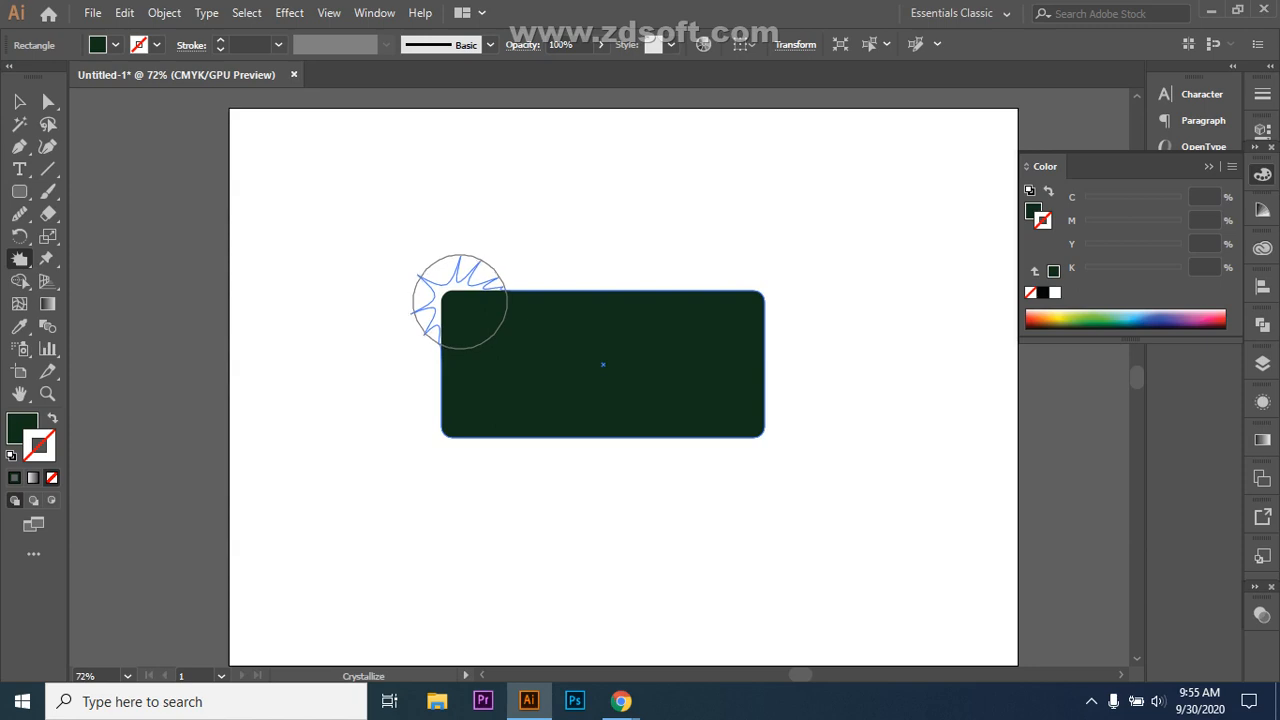
{"action": "mouse_move", "coordinate": [462, 310]}
{"action": "left_mouse_down"}
{"action": "mouse_move", "coordinate": [440, 330]}
{"action": "mouse_move", "coordinate": [458, 296]}
{"action": "mouse_move", "coordinate": [629, 280]}
{"action": "mouse_move", "coordinate": [642, 290]}
{"action": "mouse_move", "coordinate": [631, 262]}
{"action": "mouse_move", "coordinate": [636, 358]}
{"action": "mouse_move", "coordinate": [634, 263]}
{"action": "mouse_move", "coordinate": [634, 290]}
{"action": "left_mouse_up"}
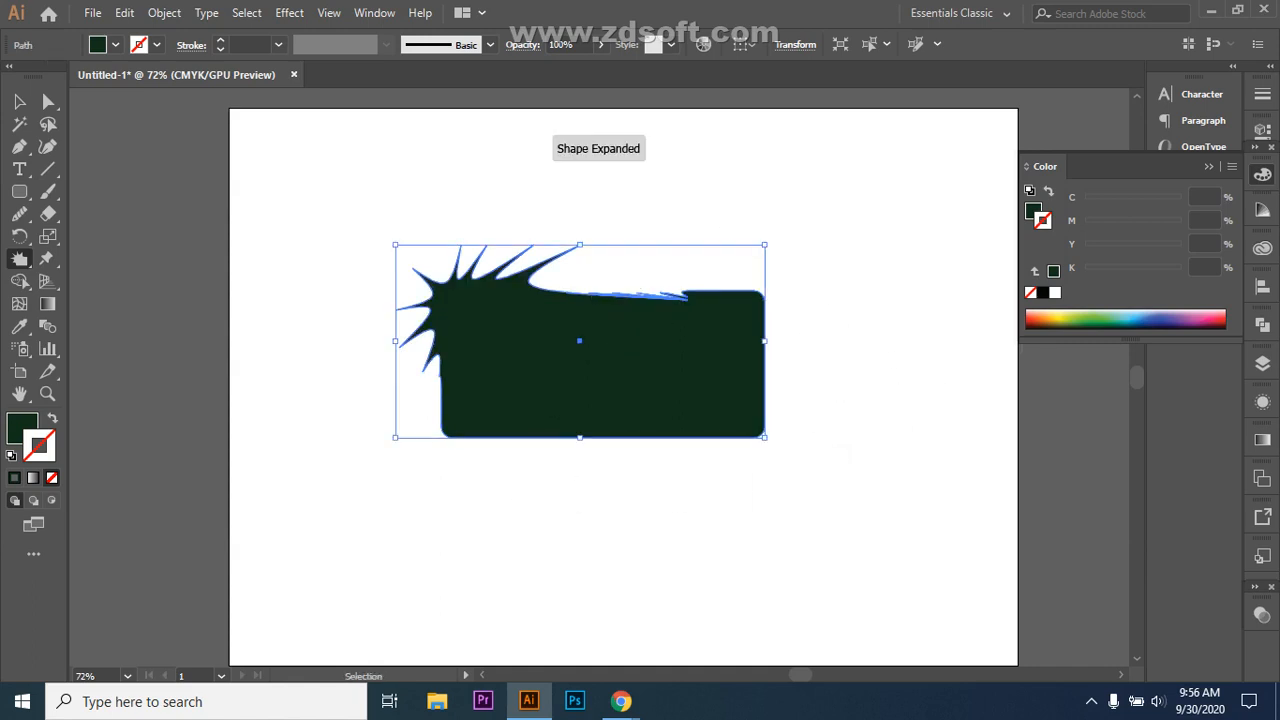
Step: Undo the top-left spikes, then crystallize the bottom-left and bottom-right corners with the Crystallize Tool
{"action": "key", "text": "ctrl+z"}
{"action": "mouse_move", "coordinate": [440, 429]}
{"action": "left_mouse_down"}
{"action": "mouse_move", "coordinate": [410, 477]}
{"action": "mouse_move", "coordinate": [440, 423]}
{"action": "mouse_move", "coordinate": [490, 411]}
{"action": "mouse_move", "coordinate": [507, 433]}
{"action": "mouse_move", "coordinate": [466, 471]}
{"action": "mouse_move", "coordinate": [412, 462]}
{"action": "mouse_move", "coordinate": [431, 428]}
{"action": "mouse_move", "coordinate": [450, 424]}
{"action": "left_mouse_up"}
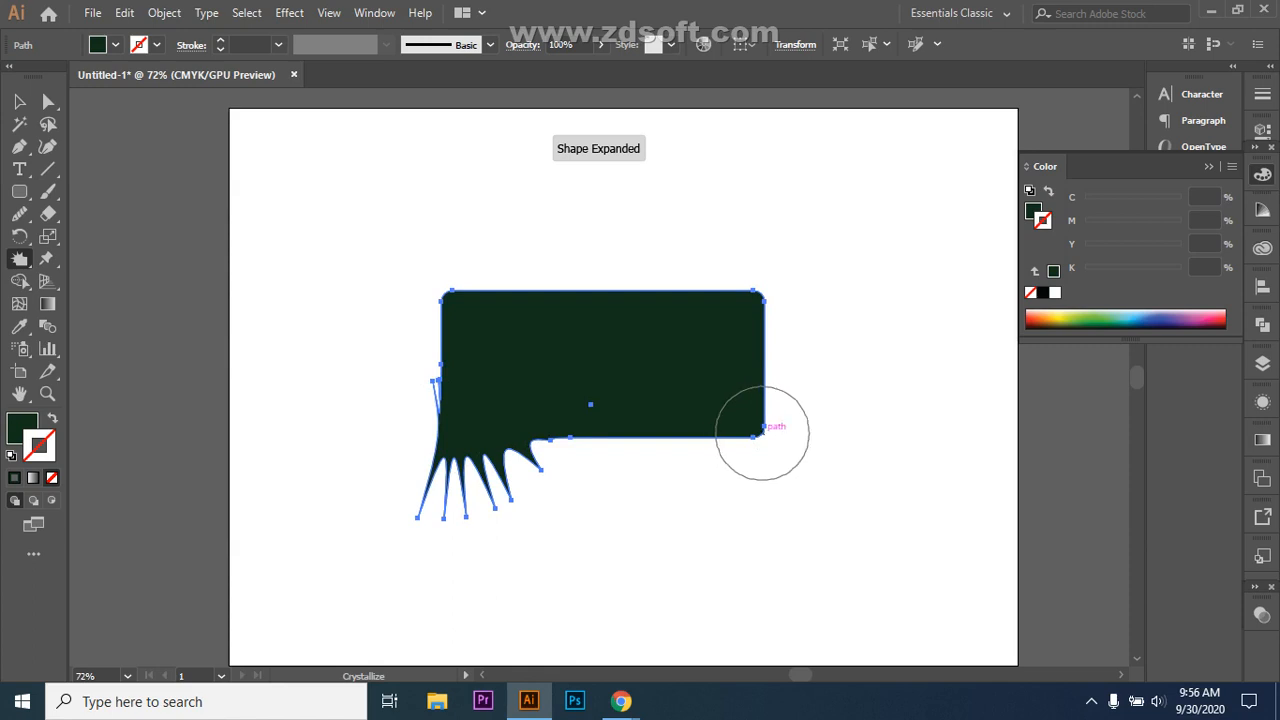
{"action": "mouse_move", "coordinate": [764, 434]}
{"action": "left_mouse_down"}
{"action": "mouse_move", "coordinate": [776, 447]}
{"action": "mouse_move", "coordinate": [746, 417]}
{"action": "mouse_move", "coordinate": [757, 394]}
{"action": "mouse_move", "coordinate": [789, 414]}
{"action": "mouse_move", "coordinate": [791, 392]}
{"action": "mouse_move", "coordinate": [811, 423]}
{"action": "mouse_move", "coordinate": [745, 459]}
{"action": "mouse_move", "coordinate": [731, 494]}
{"action": "mouse_move", "coordinate": [711, 486]}
{"action": "mouse_move", "coordinate": [700, 409]}
{"action": "mouse_move", "coordinate": [775, 343]}
{"action": "mouse_move", "coordinate": [862, 385]}
{"action": "mouse_move", "coordinate": [871, 443]}
{"action": "mouse_move", "coordinate": [890, 410]}
{"action": "left_mouse_up"}
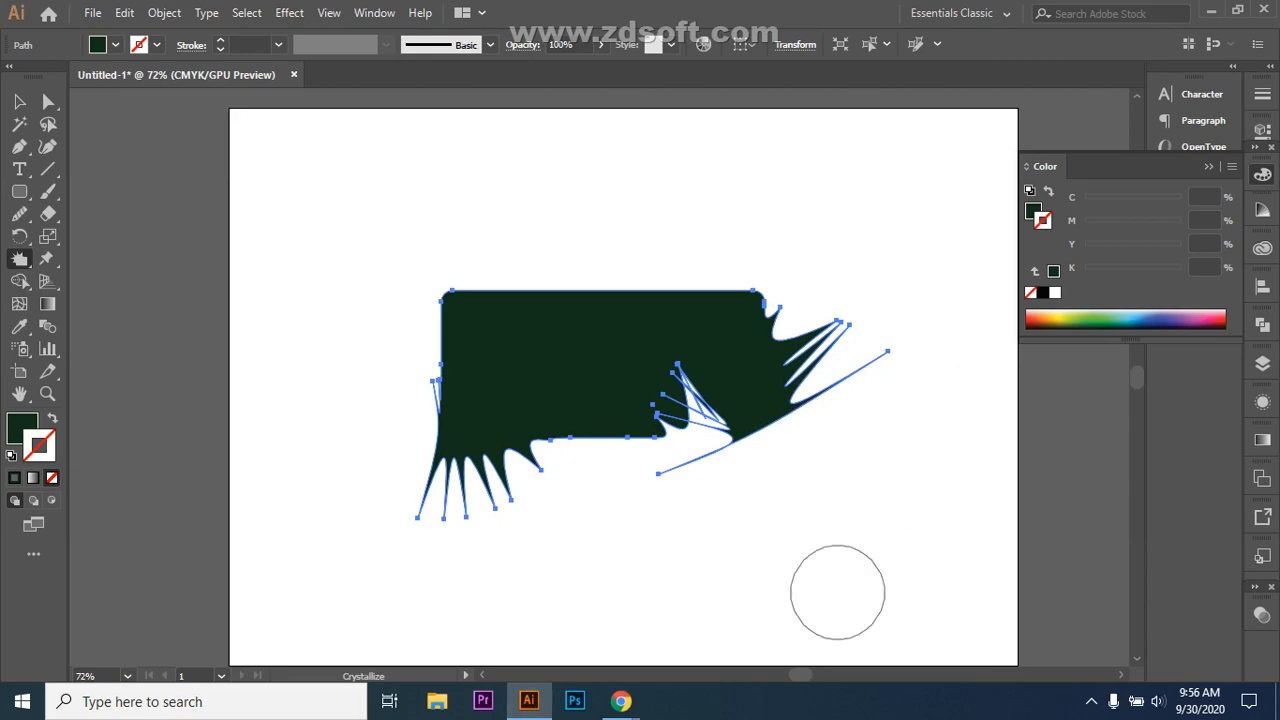
Step: Admit the waiting participant in Google Meet, bringing the call to 26, then return to Illustrator
{"action": "mouse_move", "coordinate": [621, 701]}
{"action": "left_click", "coordinate": [515, 615]}
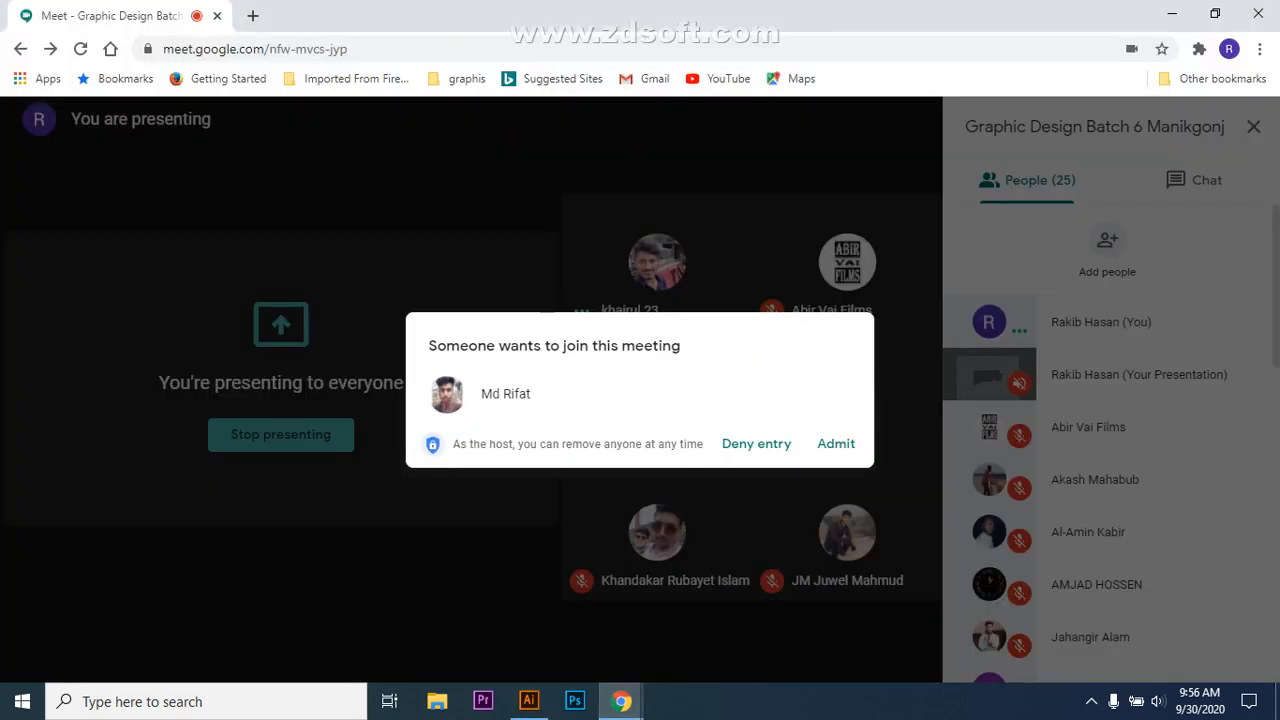
{"action": "left_click", "coordinate": [836, 443]}
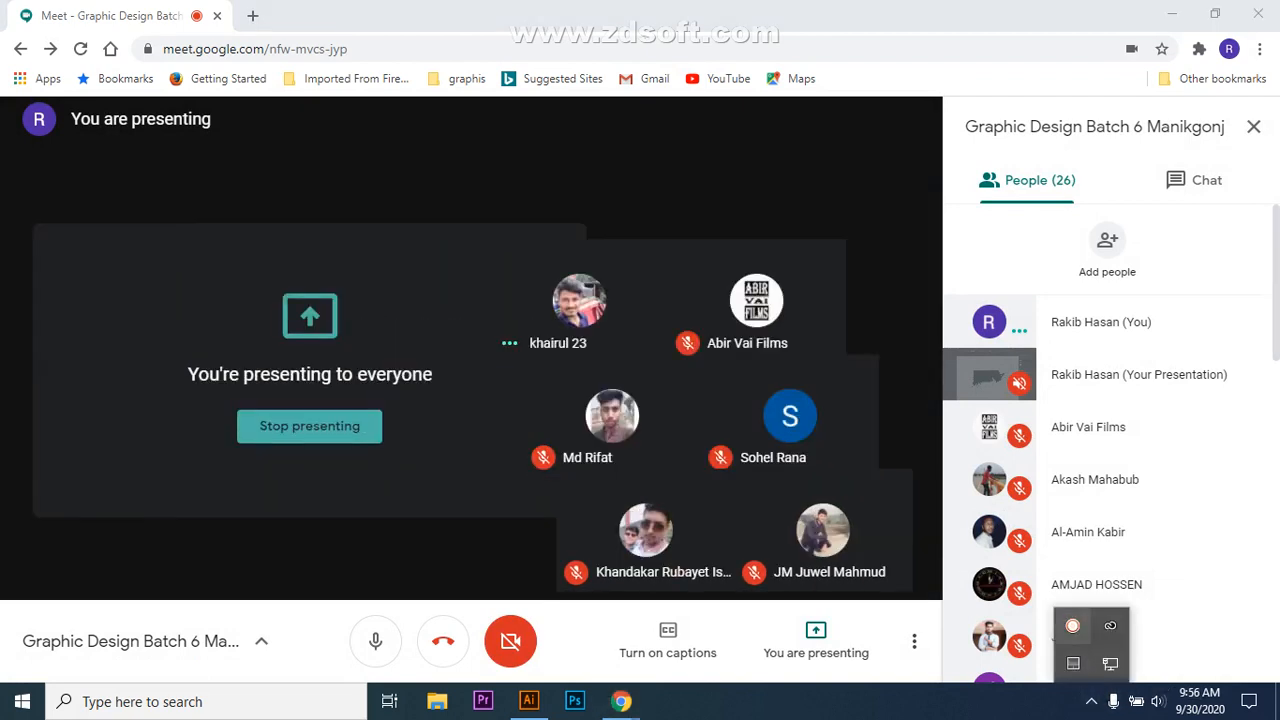
{"action": "mouse_move", "coordinate": [1183, 668]}
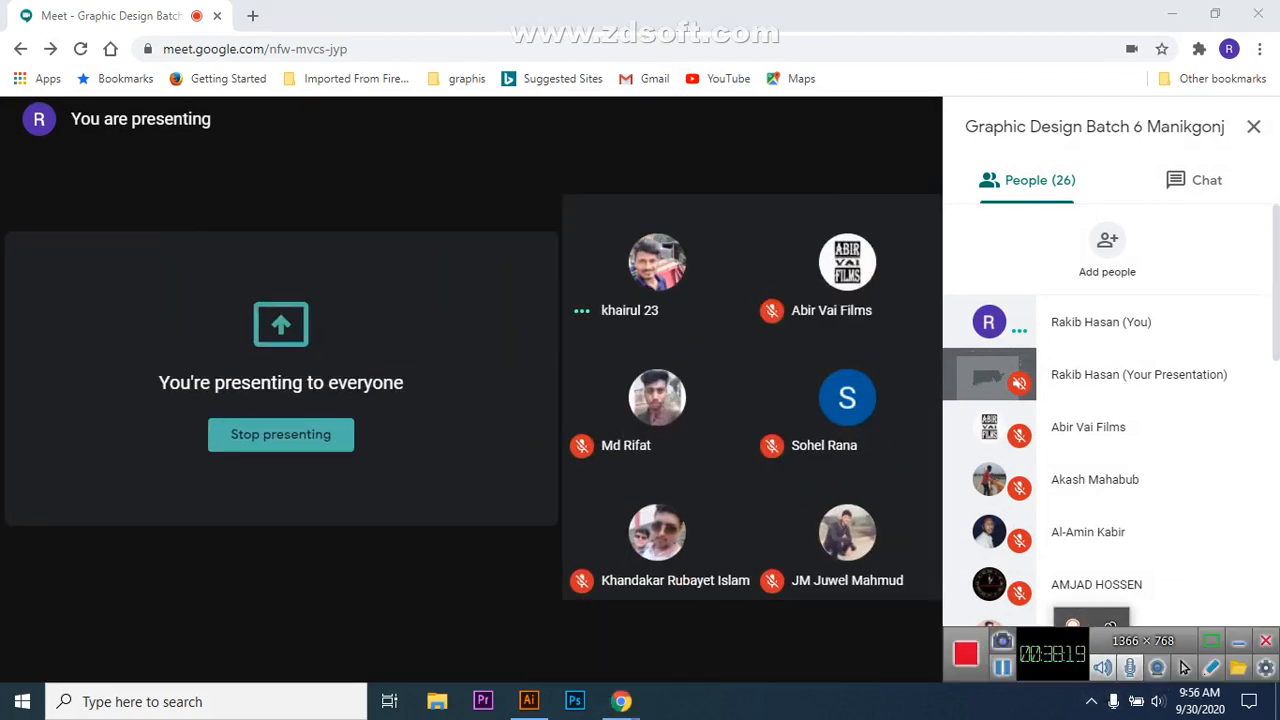
{"action": "left_click", "coordinate": [529, 701]}
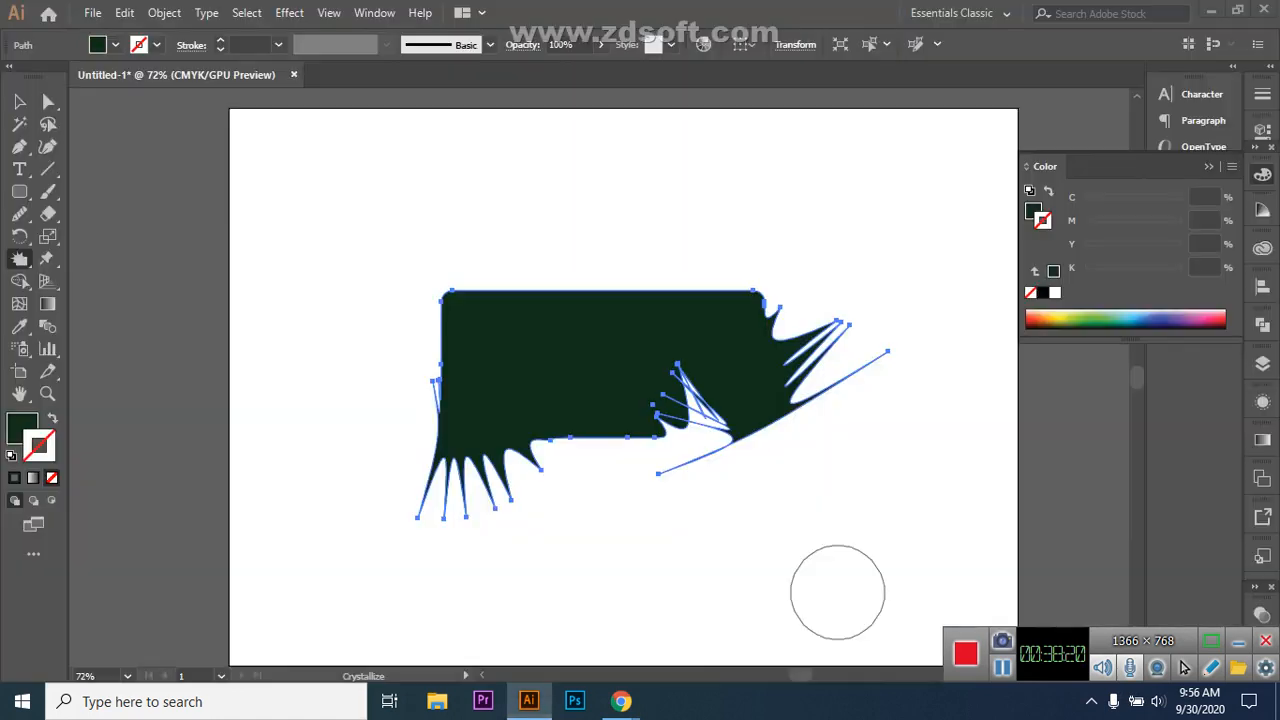
Step: Draw a hexagon at the artboard's top-left and crystallize spikes around its vertices and edges
{"action": "left_click_drag", "start_coordinate": [19, 191], "coordinate": [100, 257]}
{"action": "left_click_drag", "start_coordinate": [328, 200], "coordinate": [362, 258]}
{"action": "key", "text": "v"}
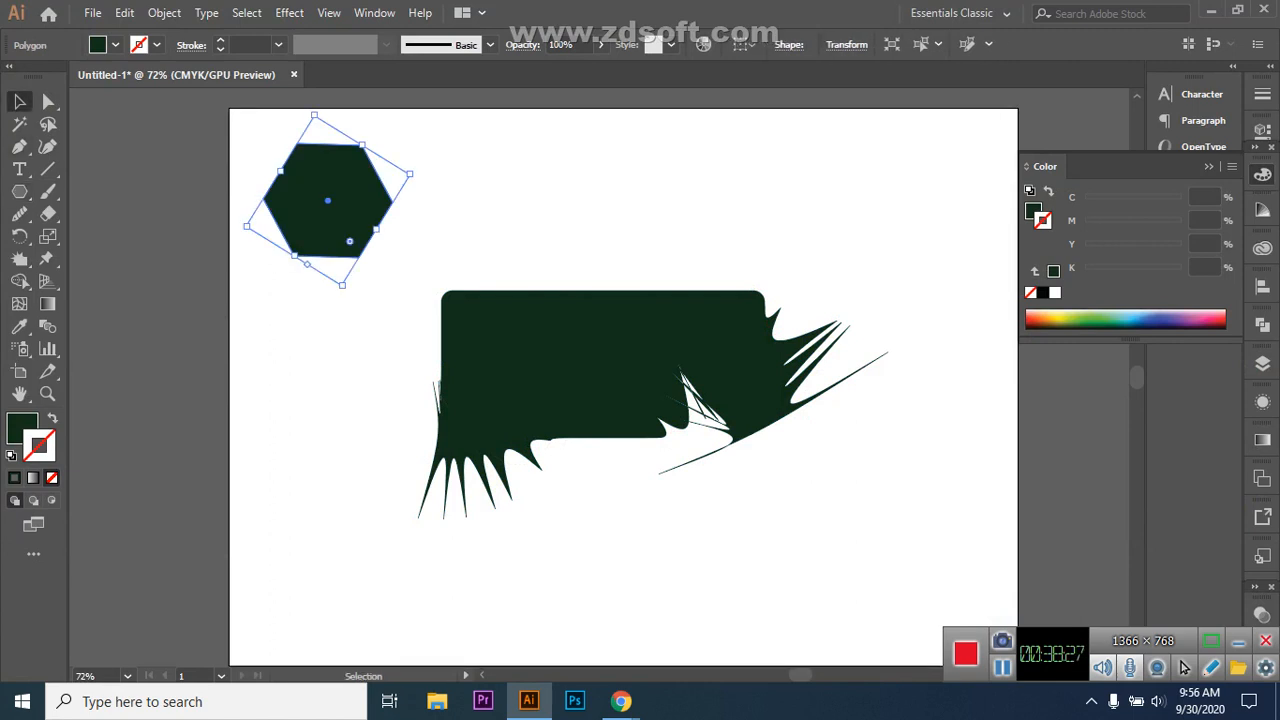
{"action": "key", "text": "shift+r"}
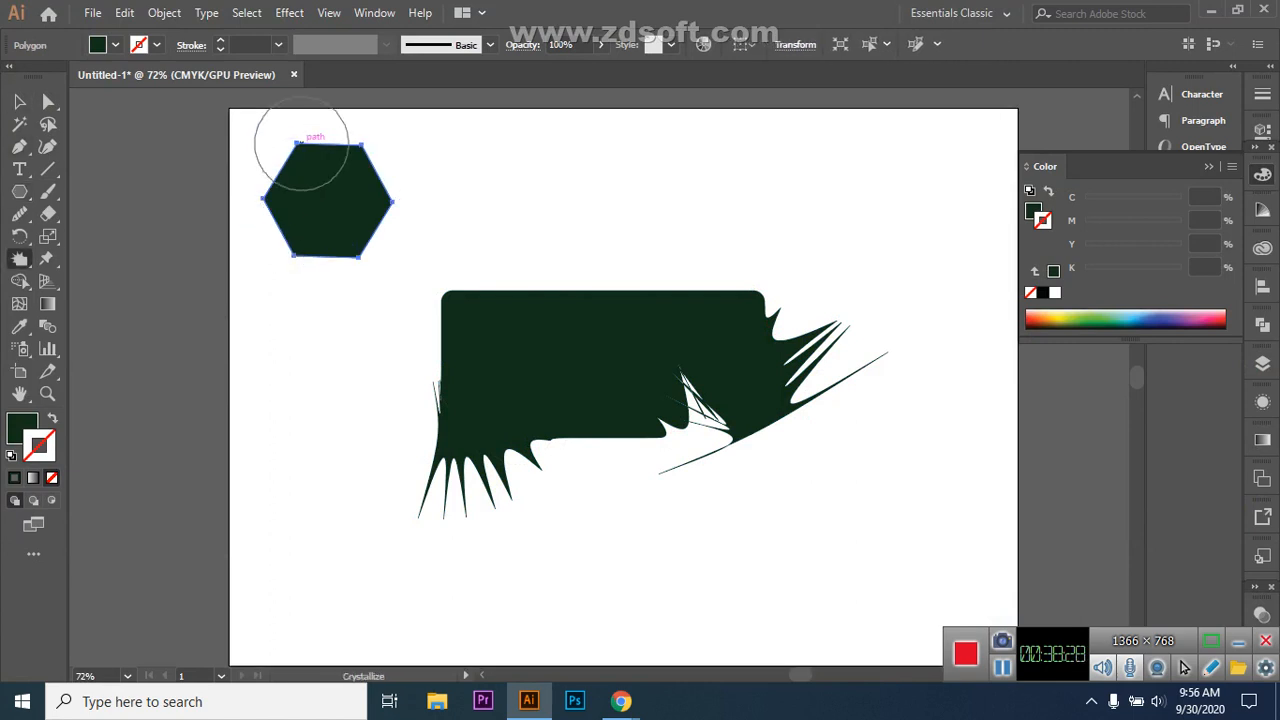
{"action": "left_click_drag", "start_coordinate": [297, 145], "coordinate": [298, 156]}
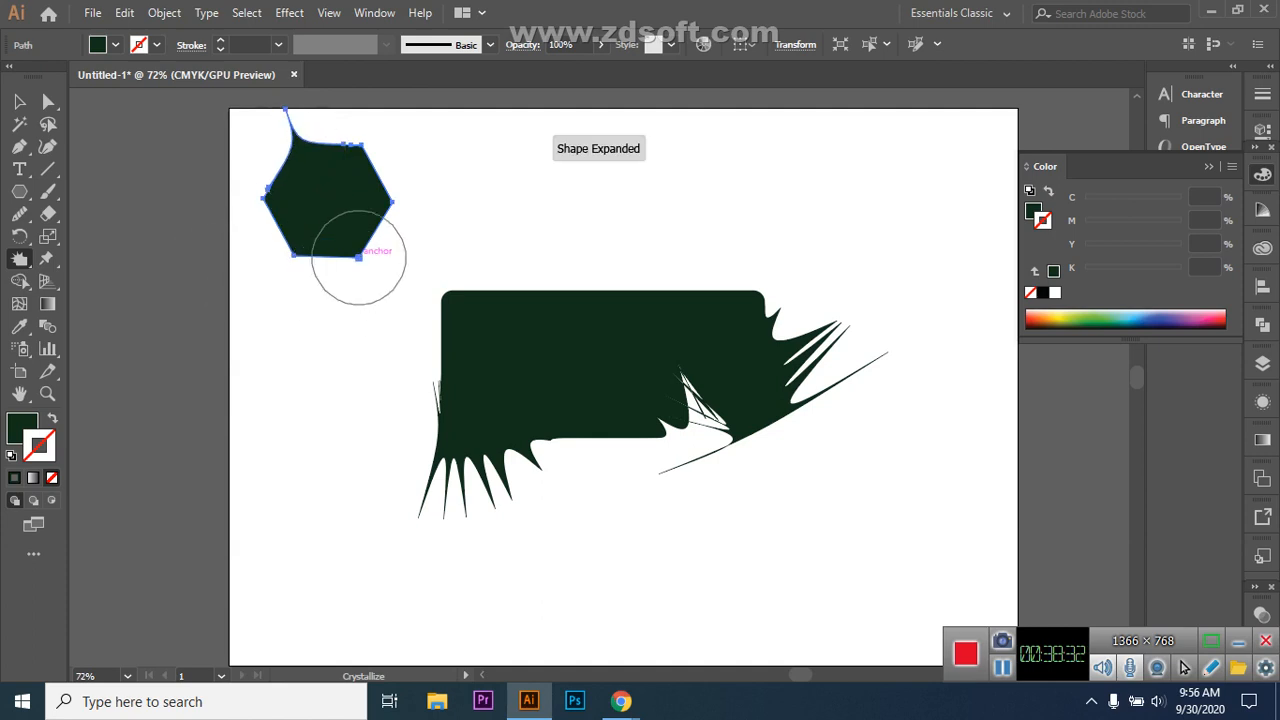
{"action": "mouse_move", "coordinate": [358, 257]}
{"action": "left_mouse_down"}
{"action": "mouse_move", "coordinate": [377, 289]}
{"action": "mouse_move", "coordinate": [377, 266]}
{"action": "left_mouse_up"}
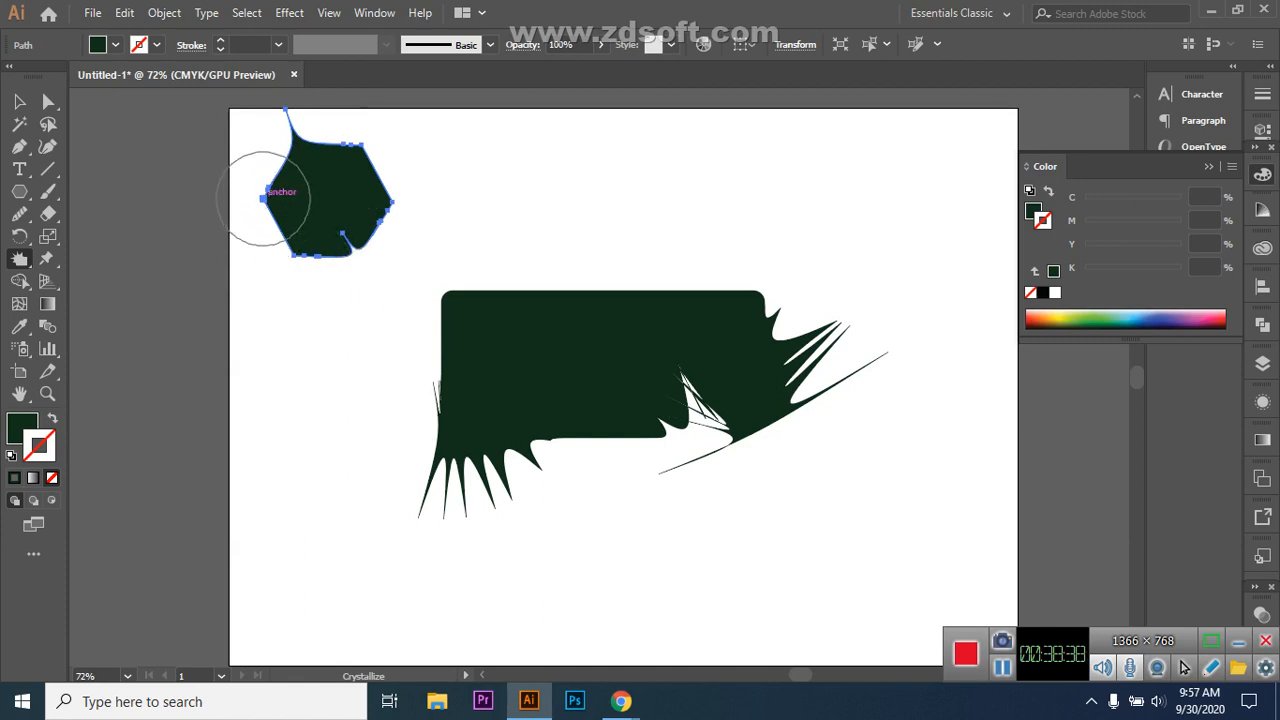
{"action": "left_click_drag", "start_coordinate": [263, 198], "coordinate": [274, 201]}
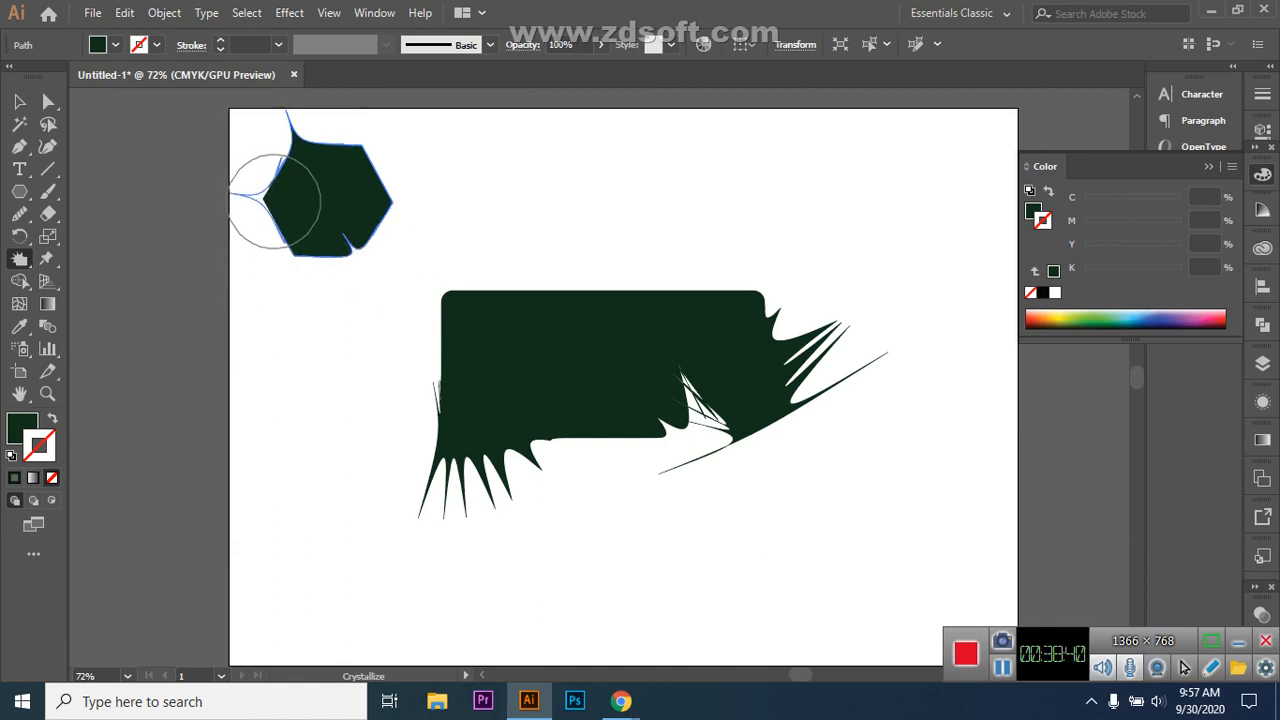
{"action": "left_click_drag", "start_coordinate": [284, 202], "coordinate": [305, 200]}
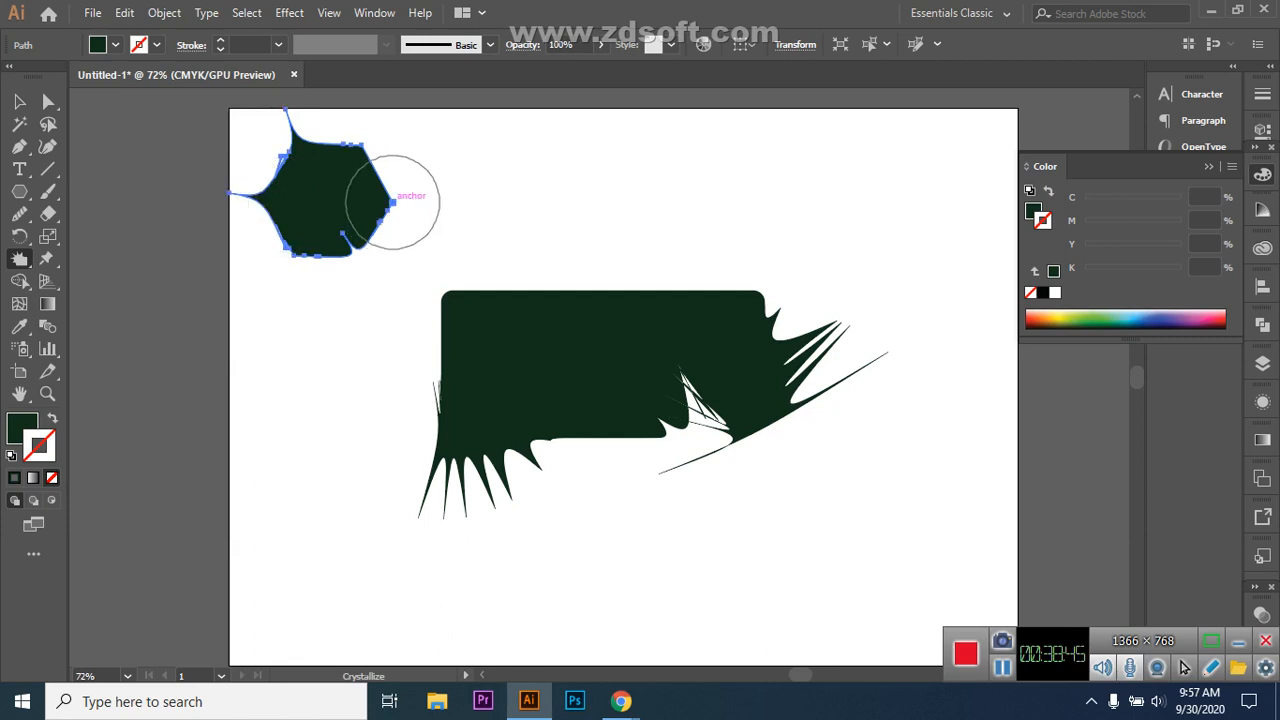
{"action": "left_click", "coordinate": [392, 201]}
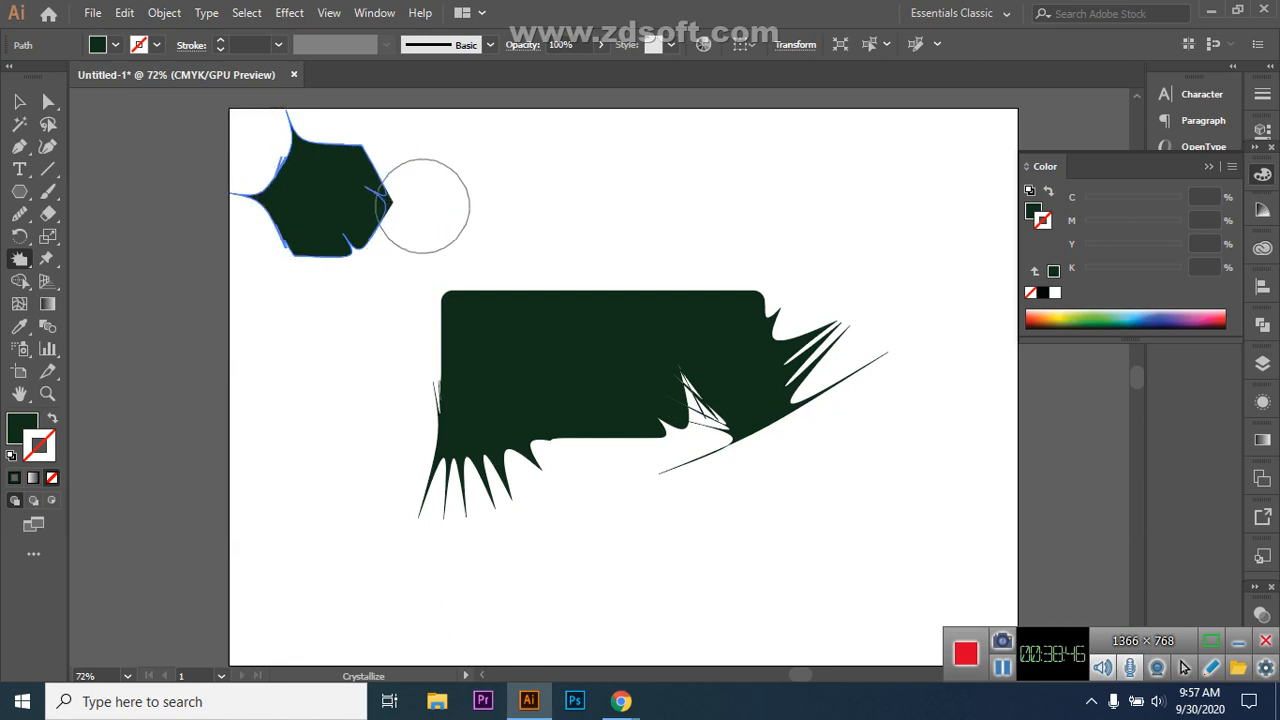
{"action": "mouse_move", "coordinate": [372, 163]}
{"action": "left_mouse_down"}
{"action": "mouse_move", "coordinate": [354, 154]}
{"action": "mouse_move", "coordinate": [368, 150]}
{"action": "left_mouse_up"}
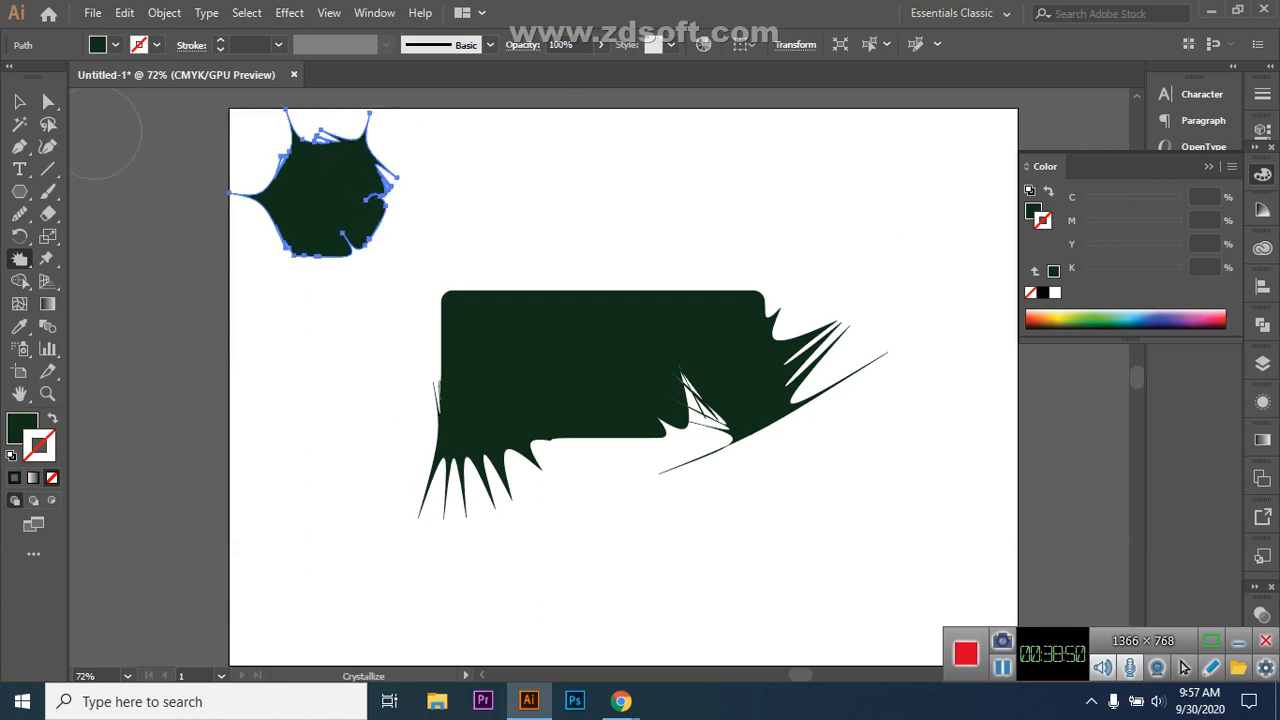
Step: Move the spiky hexagon right and lower down on the artboard
{"action": "key", "text": "v"}
{"action": "key", "text": "ctrl+shift+a"}
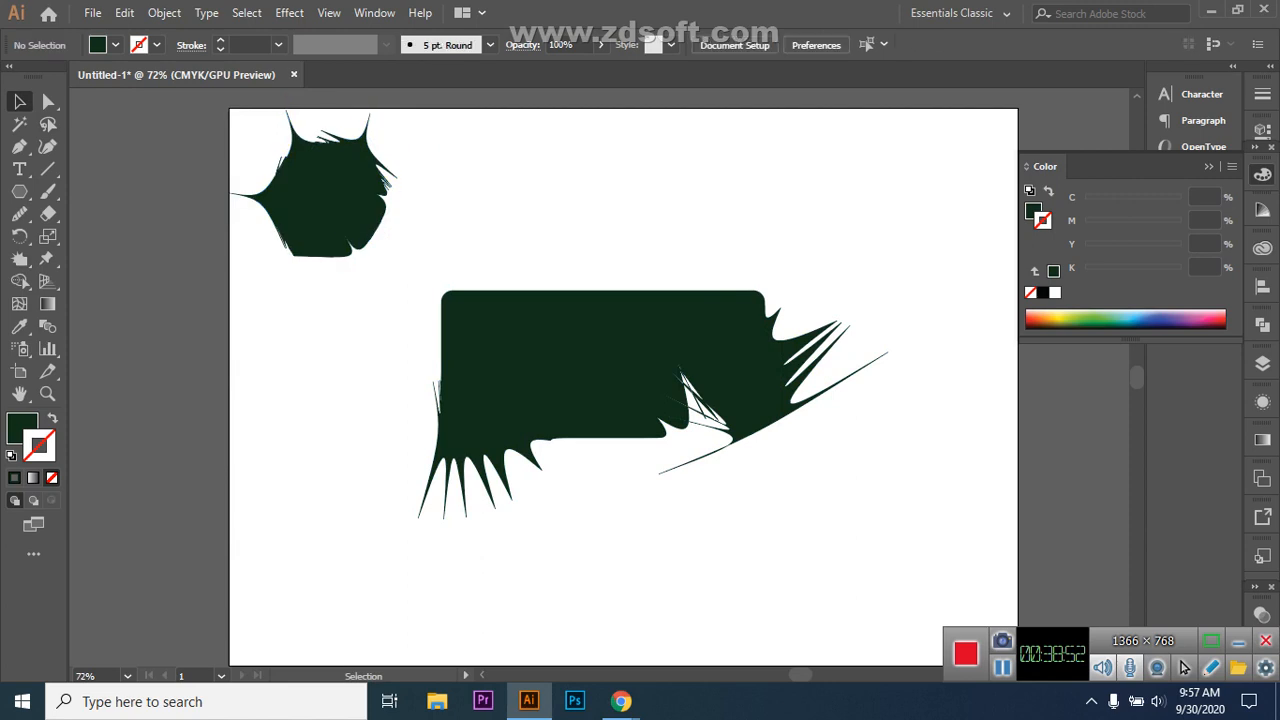
{"action": "left_click_drag", "start_coordinate": [330, 190], "coordinate": [459, 209]}
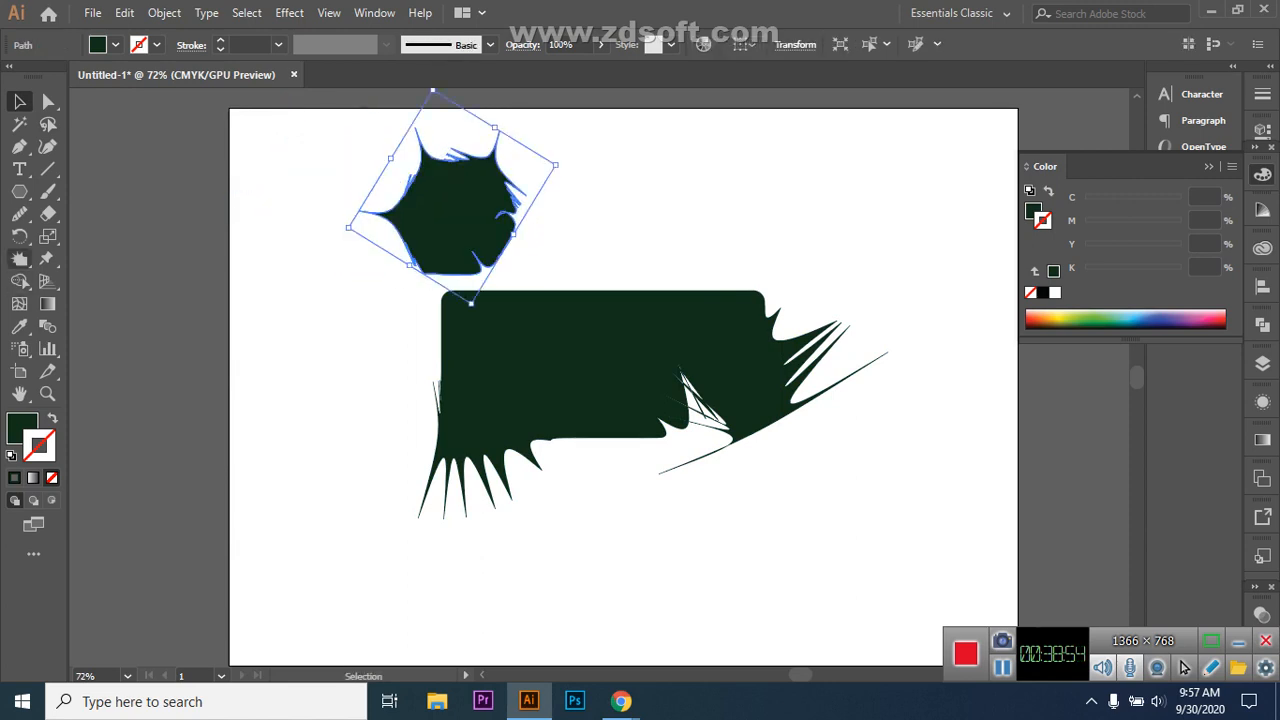
{"action": "left_click", "coordinate": [20, 258]}
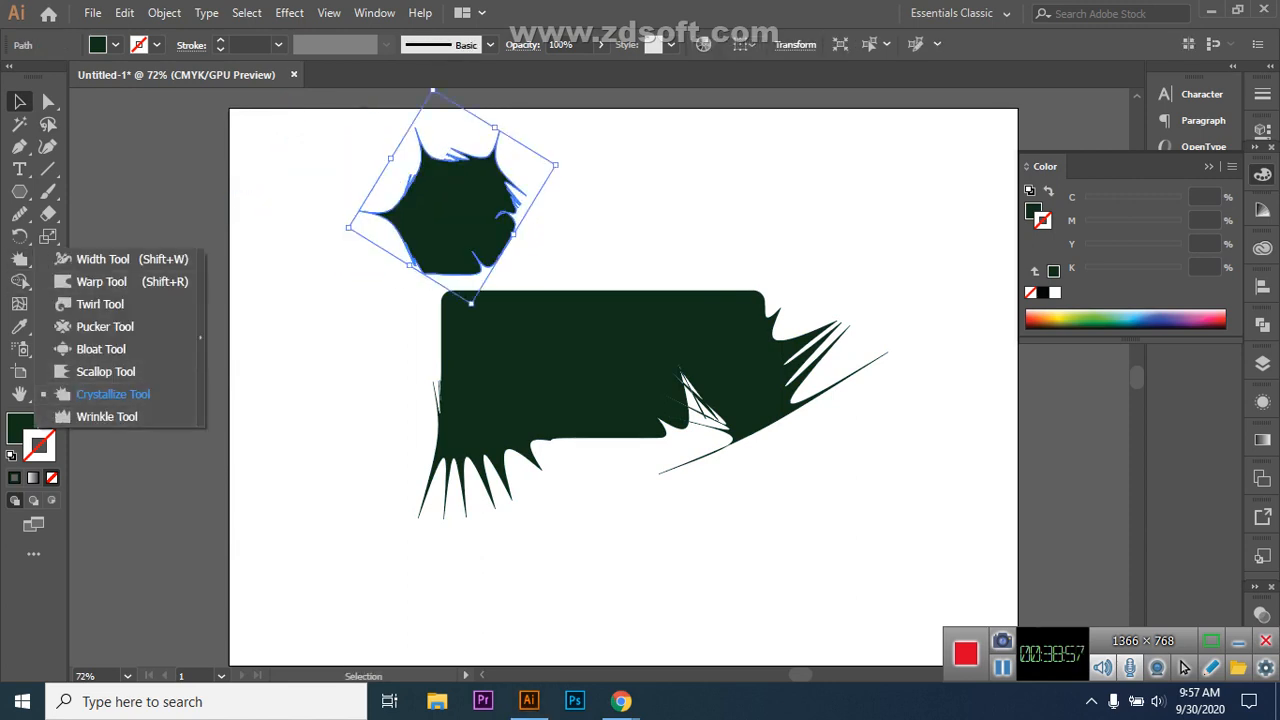
{"action": "left_click_drag", "start_coordinate": [450, 235], "coordinate": [333, 317]}
Step: Select the spiky rectangle and delete it
{"action": "key", "text": "ctrl+shift+a"}
{"action": "left_click", "coordinate": [598, 362]}
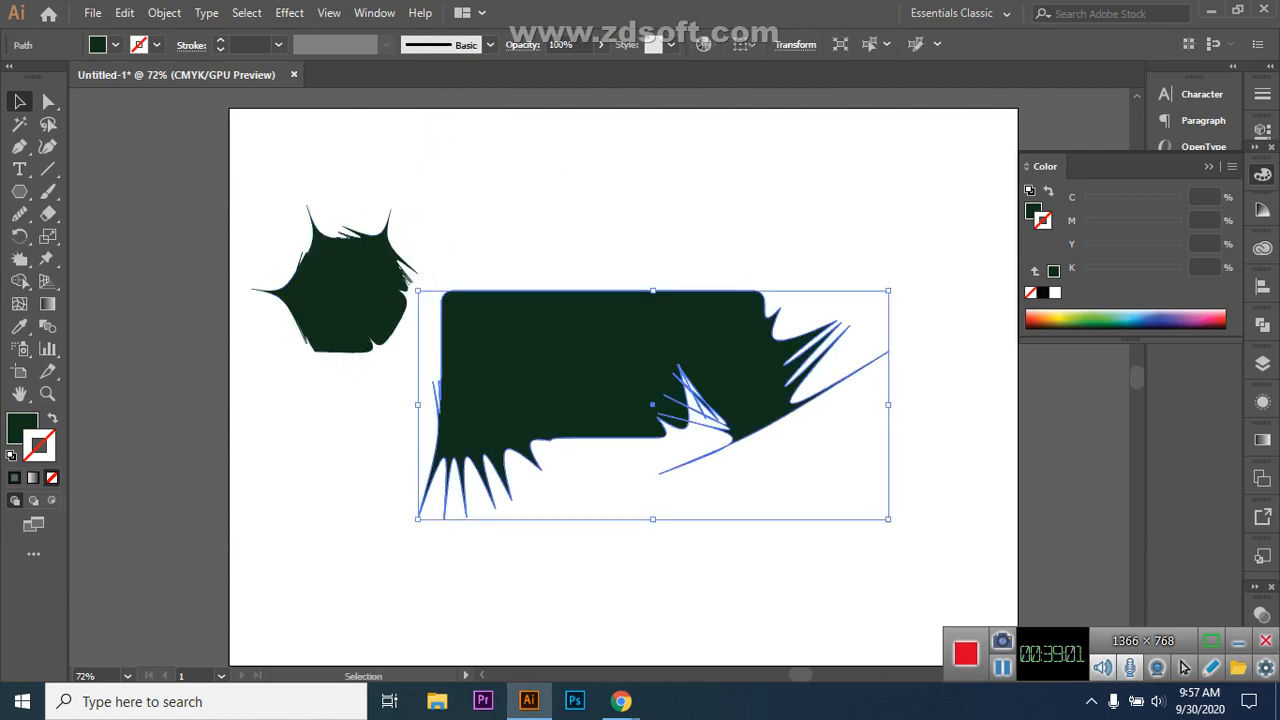
{"action": "key", "text": "Delete"}
Step: Delete the spiky hexagon, leaving the artboard empty
{"action": "left_click", "coordinate": [389, 291]}
{"action": "key", "text": "Delete"}
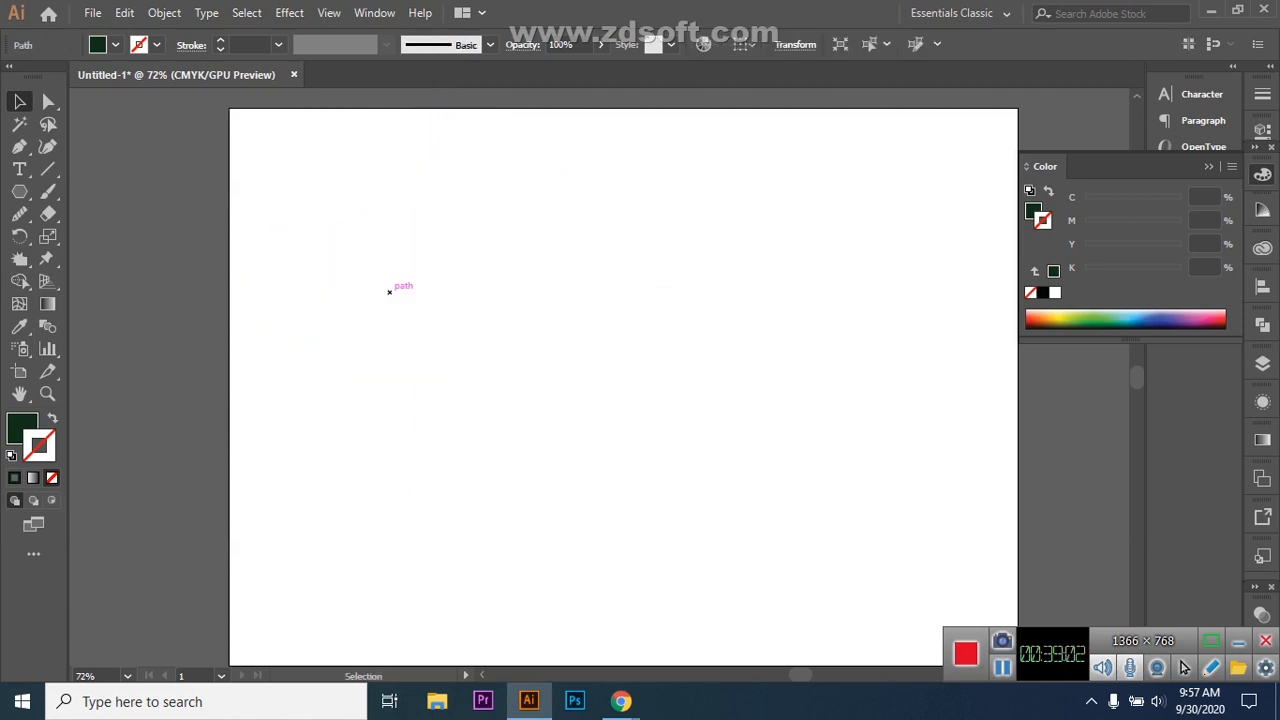
{"action": "left_click", "coordinate": [20, 259]}
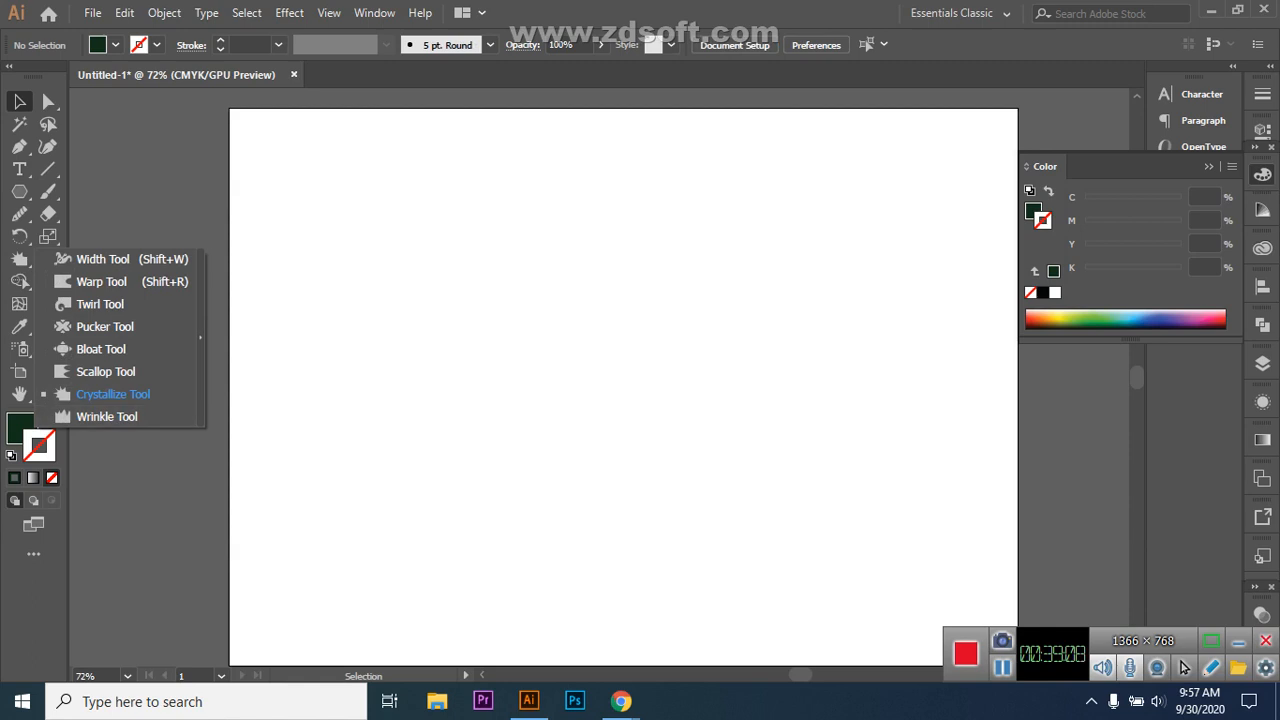
{"action": "left_click", "coordinate": [1239, 641]}
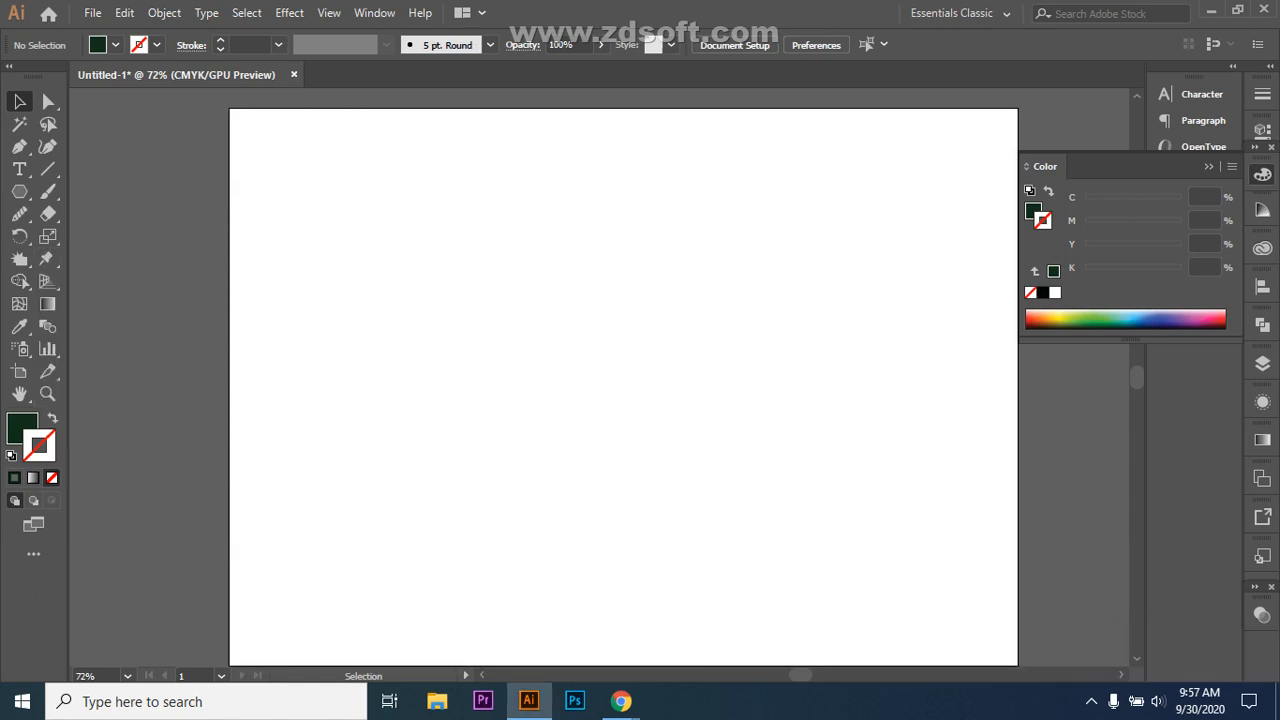
Step: Draw a tall ellipse on the blank artboard and pick the Wrinkle Tool
{"action": "left_click_drag", "start_coordinate": [19, 191], "coordinate": [110, 234]}
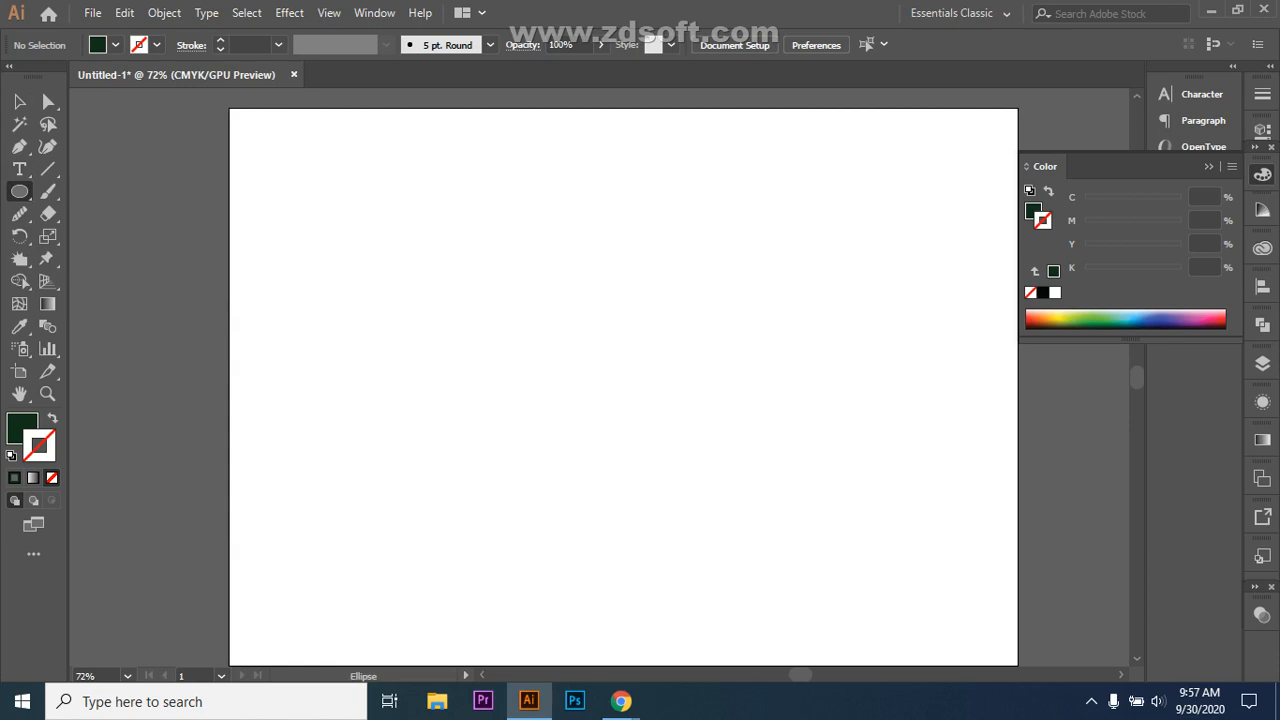
{"action": "left_click_drag", "start_coordinate": [467, 317], "coordinate": [508, 474]}
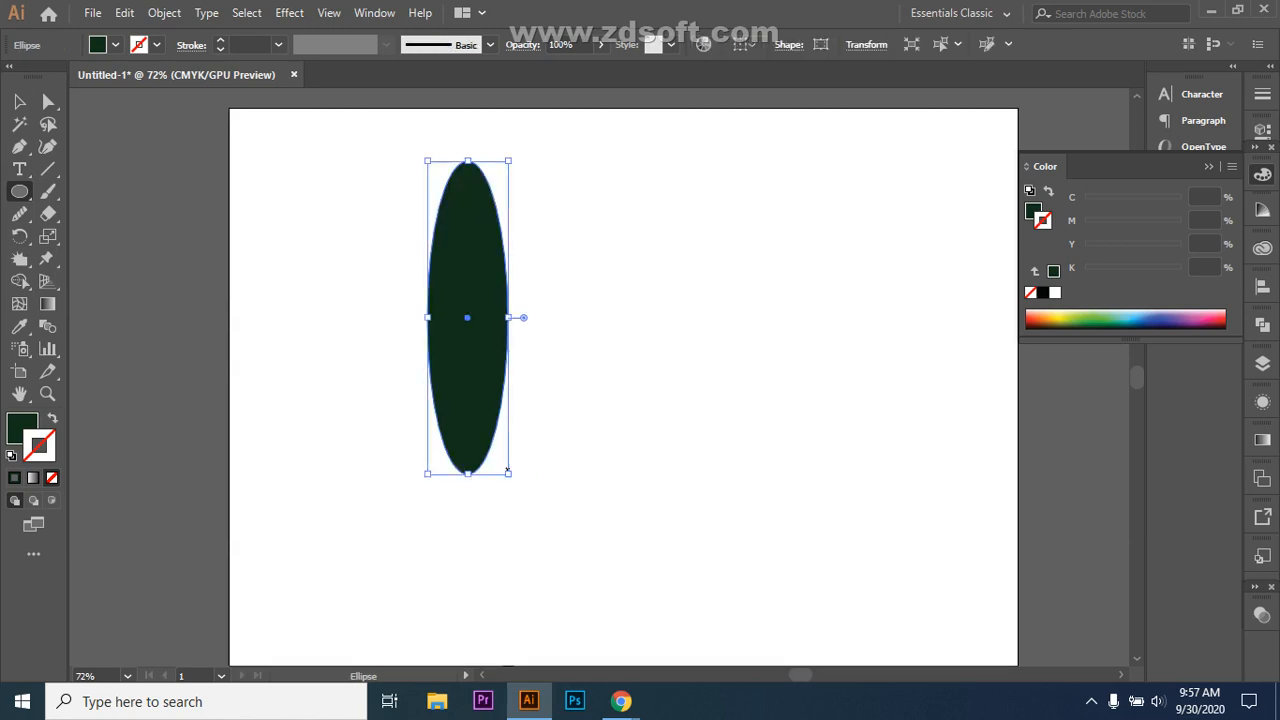
{"action": "mouse_move", "coordinate": [19, 258]}
{"action": "left_mouse_down"}
{"action": "mouse_move", "coordinate": [90, 372]}
{"action": "mouse_move", "coordinate": [90, 418]}
{"action": "left_mouse_up"}
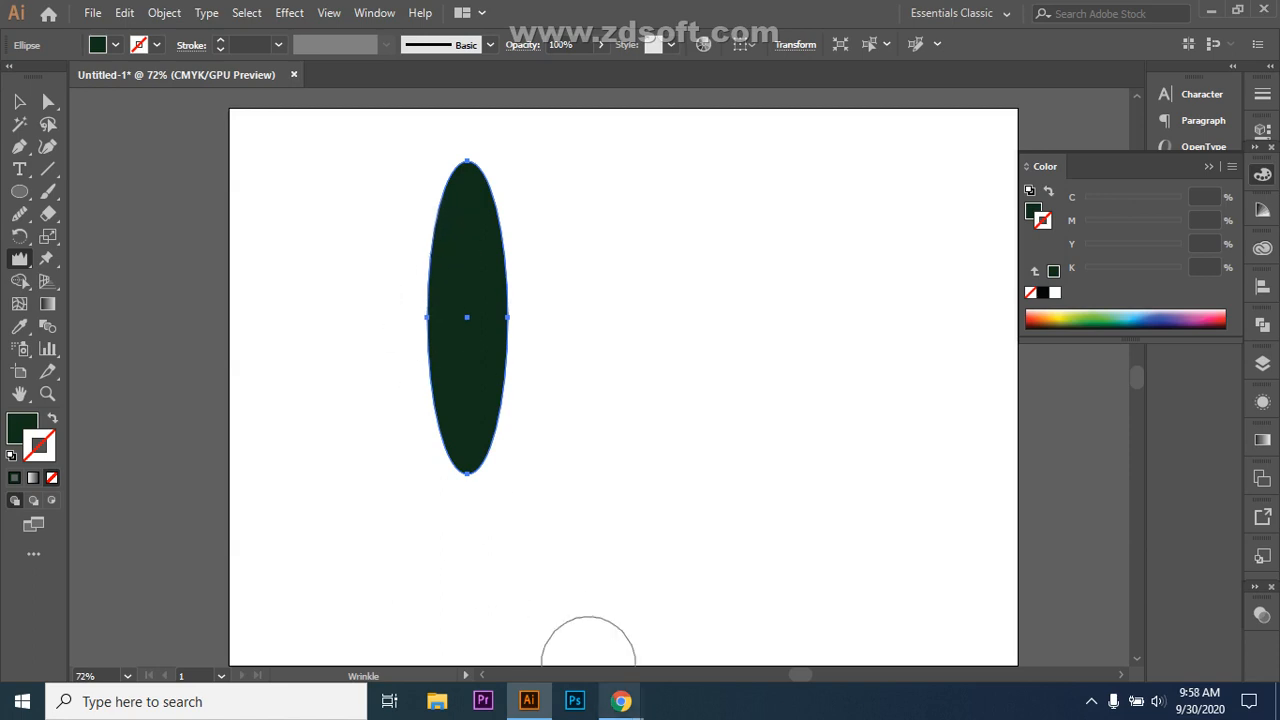
{"action": "mouse_move", "coordinate": [621, 701]}
{"action": "left_click", "coordinate": [515, 615]}
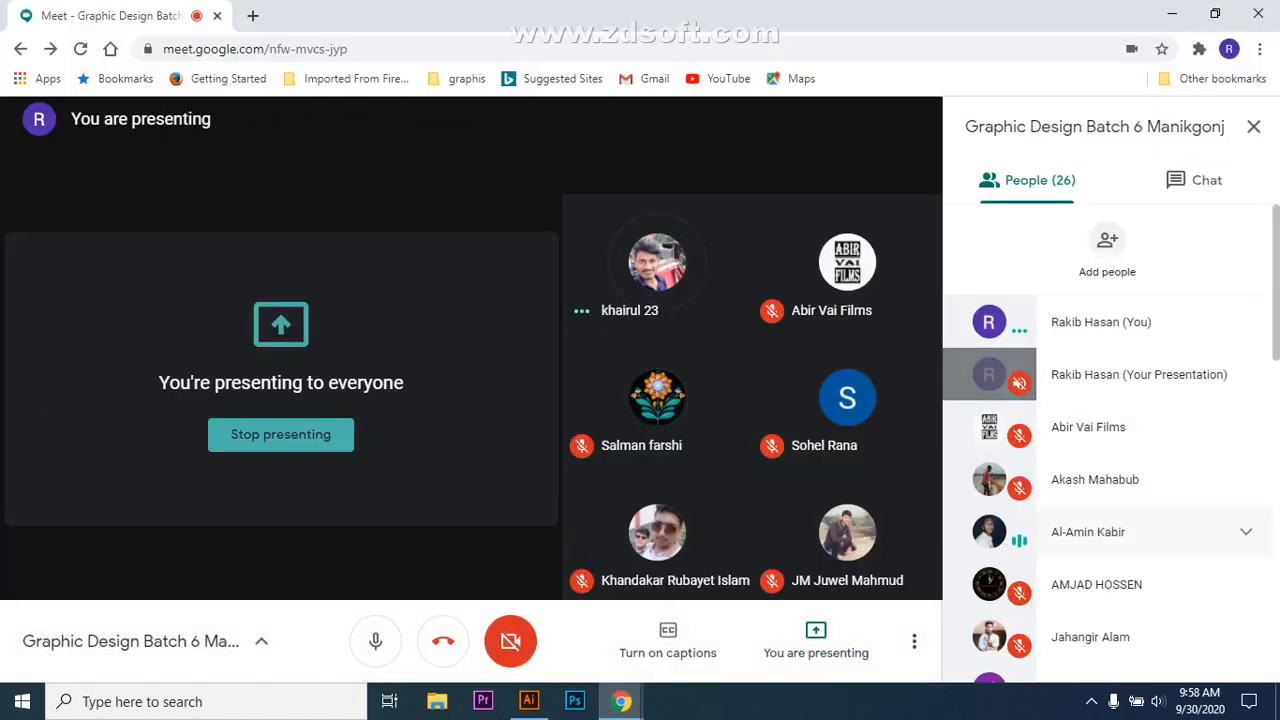
Step: Scroll the People list, expand a participant's options, then return to the Illustrator ellipse
{"action": "scroll", "coordinate": [1110, 450], "scroll_direction": "down", "scroll_amount": 4}
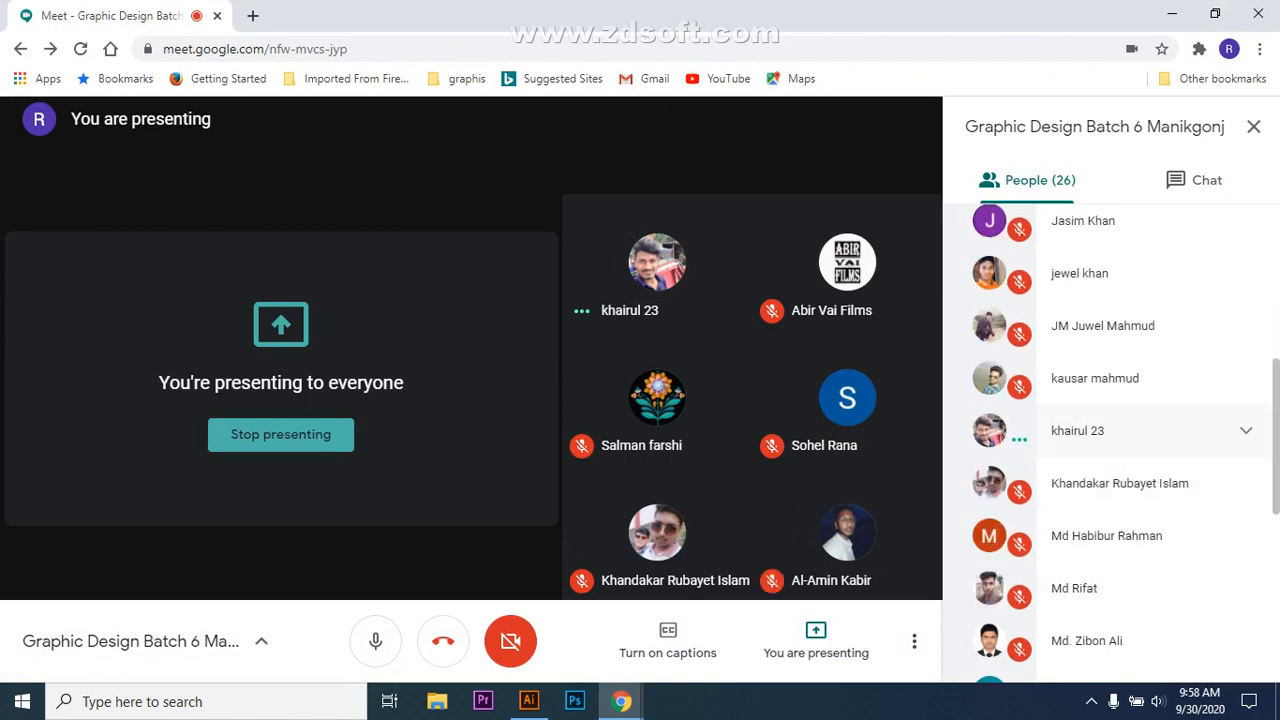
{"action": "left_click", "coordinate": [1246, 430]}
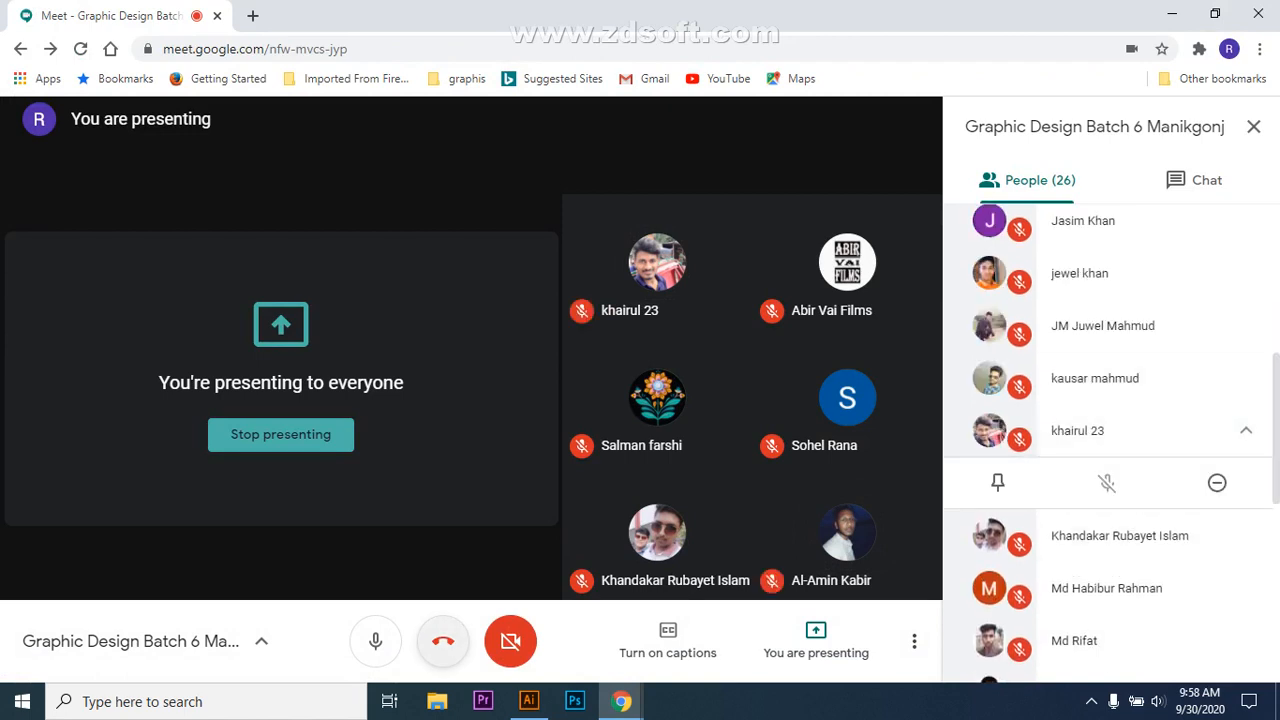
{"action": "left_click", "coordinate": [529, 701]}
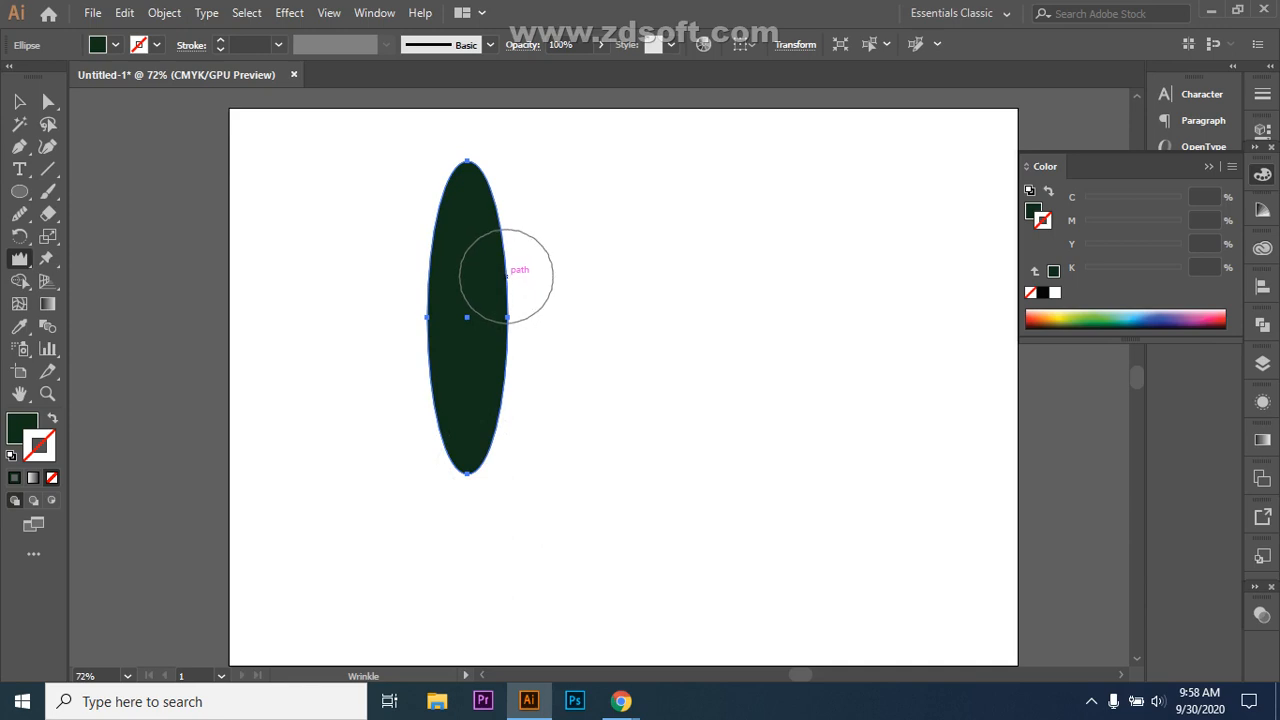
Step: Wrinkle the ellipse's right edge, top and bottom tip, admitting a Meet join request midway
{"action": "mouse_move", "coordinate": [506, 276]}
{"action": "left_mouse_down"}
{"action": "mouse_move", "coordinate": [526, 274]}
{"action": "mouse_move", "coordinate": [506, 271]}
{"action": "mouse_move", "coordinate": [500, 380]}
{"action": "left_mouse_up"}
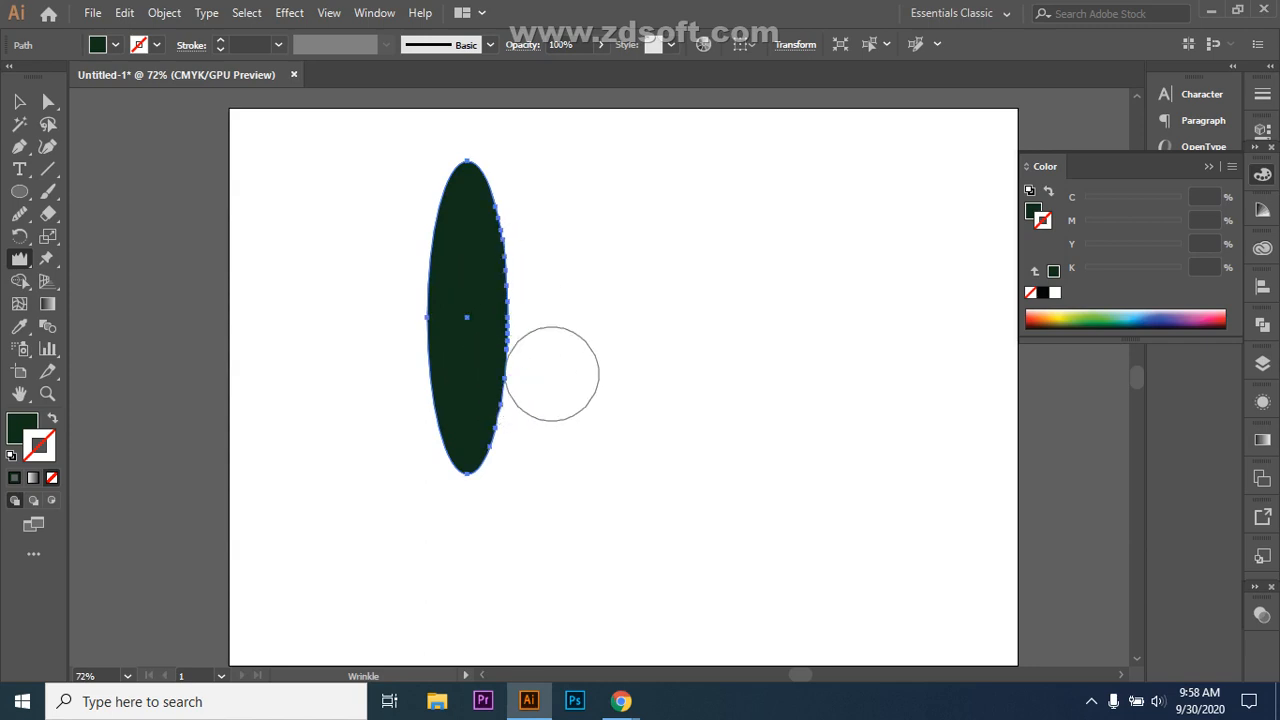
{"action": "mouse_move", "coordinate": [621, 701]}
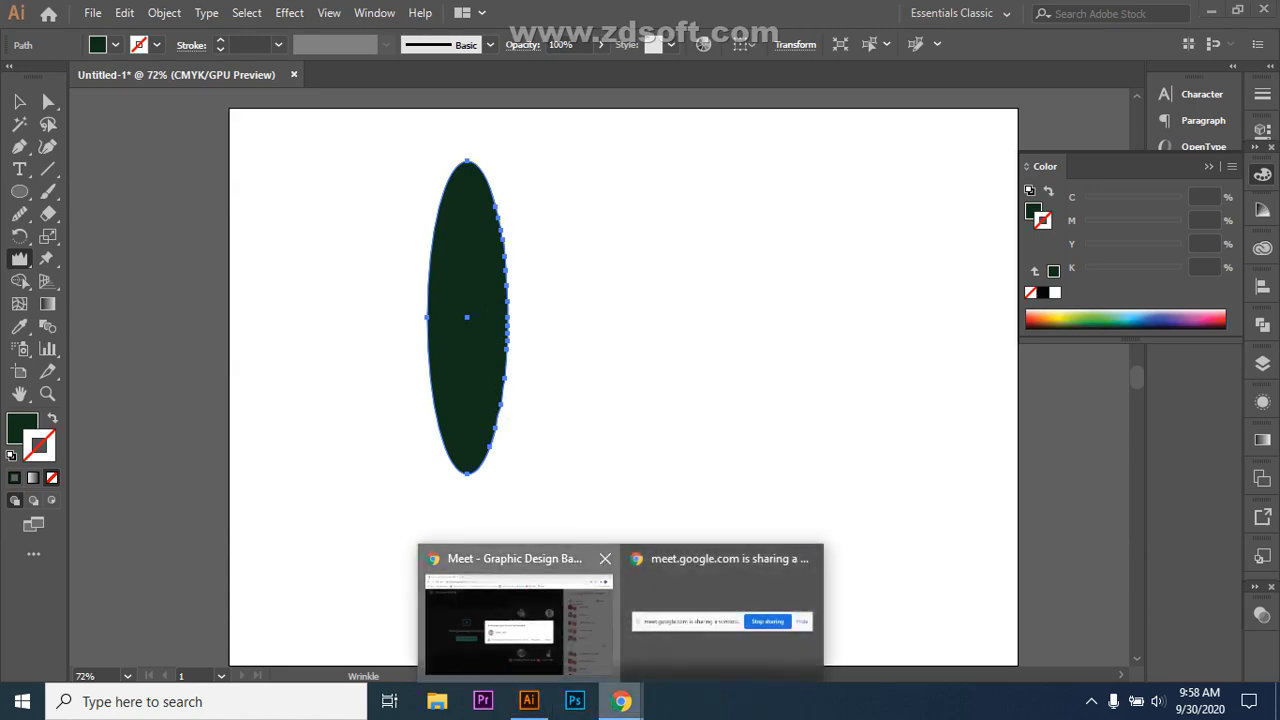
{"action": "left_click", "coordinate": [518, 620]}
{"action": "left_click", "coordinate": [836, 443]}
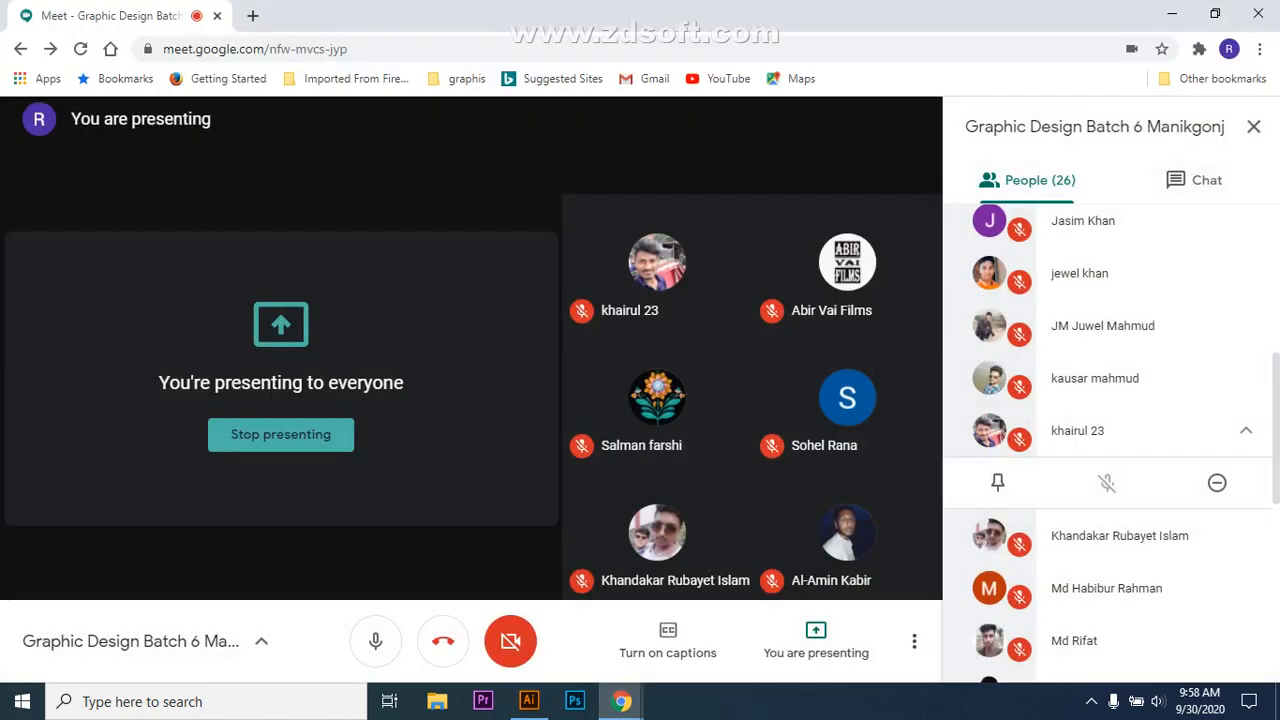
{"action": "left_click", "coordinate": [529, 701]}
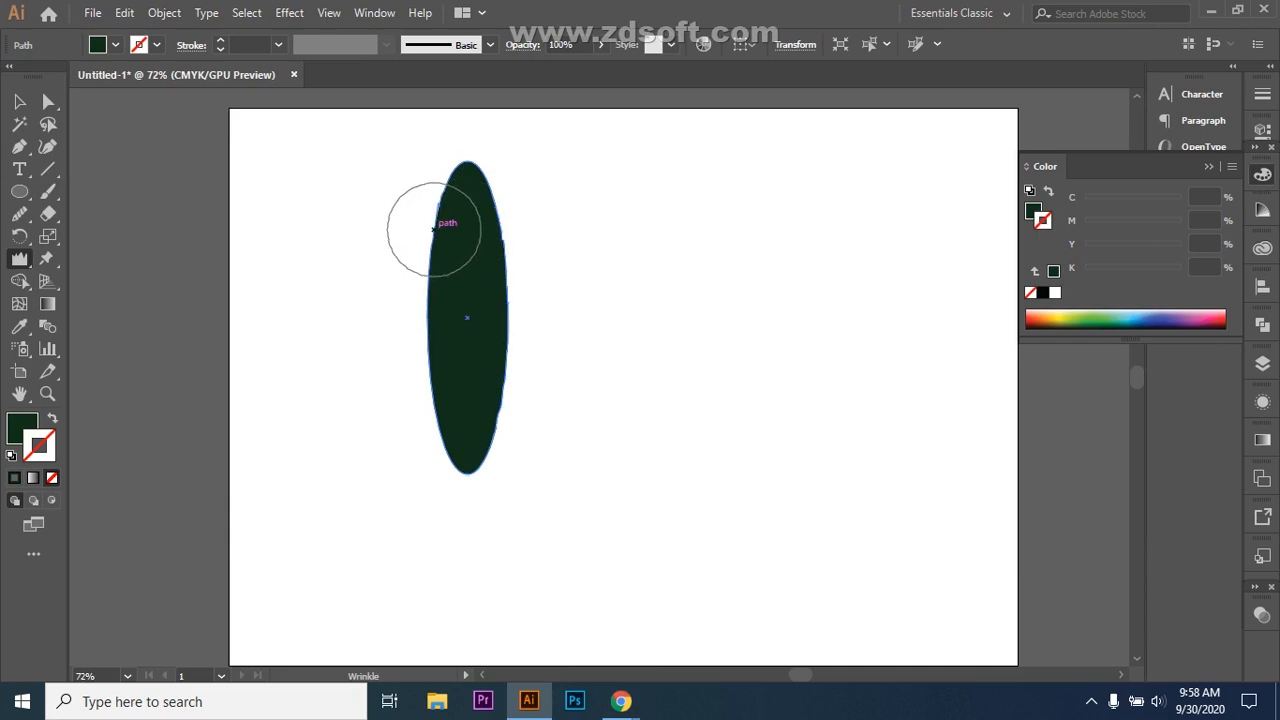
{"action": "left_click_drag", "start_coordinate": [457, 214], "coordinate": [472, 202]}
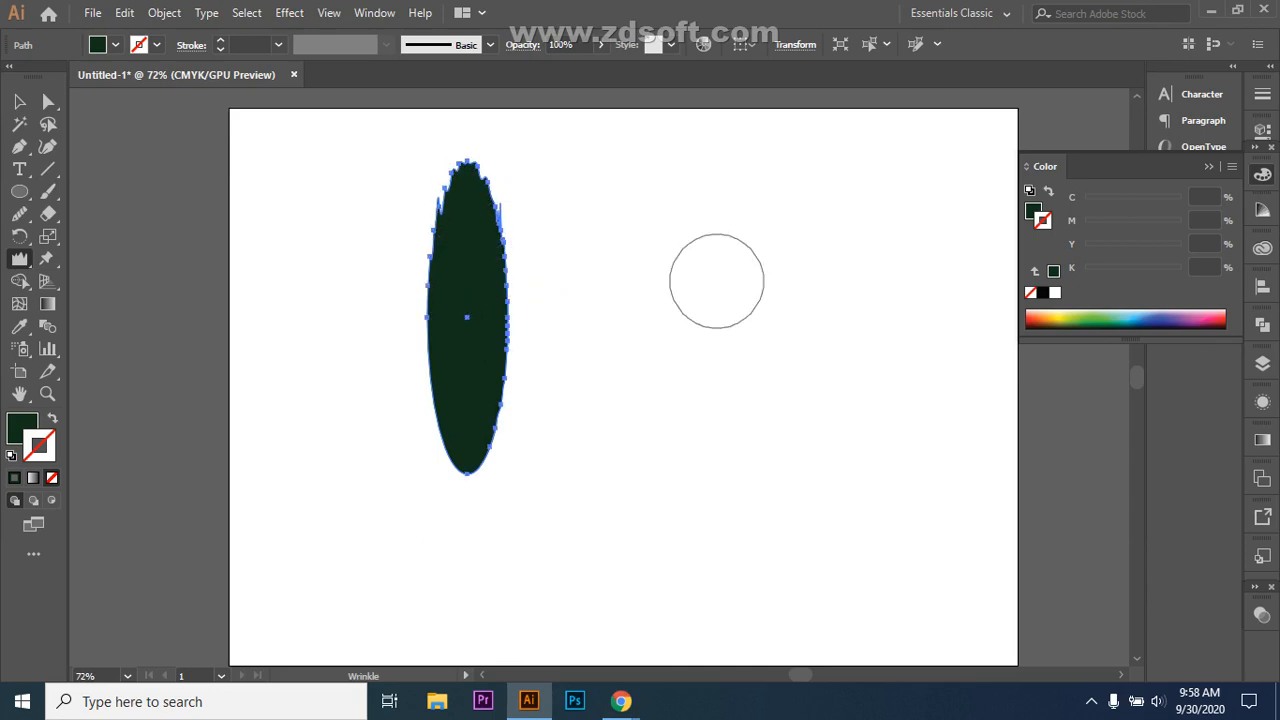
{"action": "mouse_move", "coordinate": [480, 474]}
{"action": "left_mouse_down"}
{"action": "mouse_move", "coordinate": [471, 463]}
{"action": "mouse_move", "coordinate": [488, 481]}
{"action": "mouse_move", "coordinate": [469, 443]}
{"action": "mouse_move", "coordinate": [467, 326]}
{"action": "left_mouse_up"}
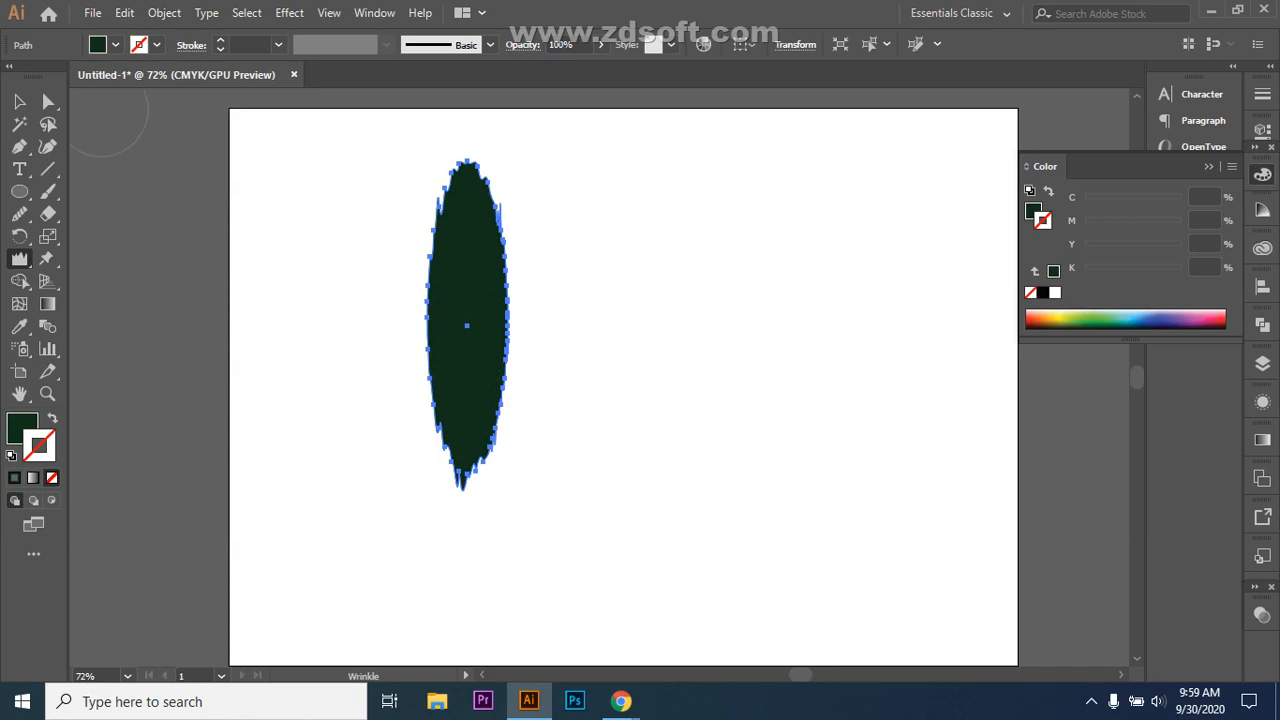
Step: Enlarge the wrinkled ellipse by its corner handle and shift it slightly left
{"action": "key", "text": "v"}
{"action": "key", "text": "ctrl+shift+a"}
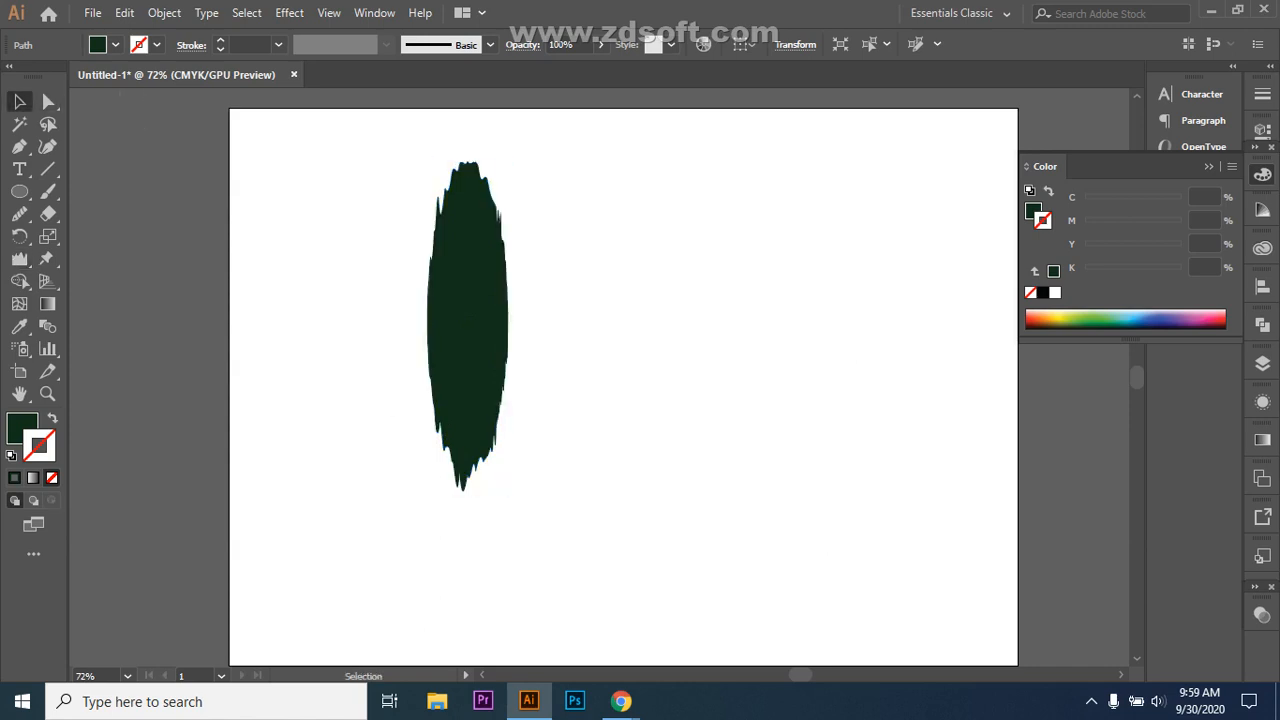
{"action": "left_click", "coordinate": [507, 325]}
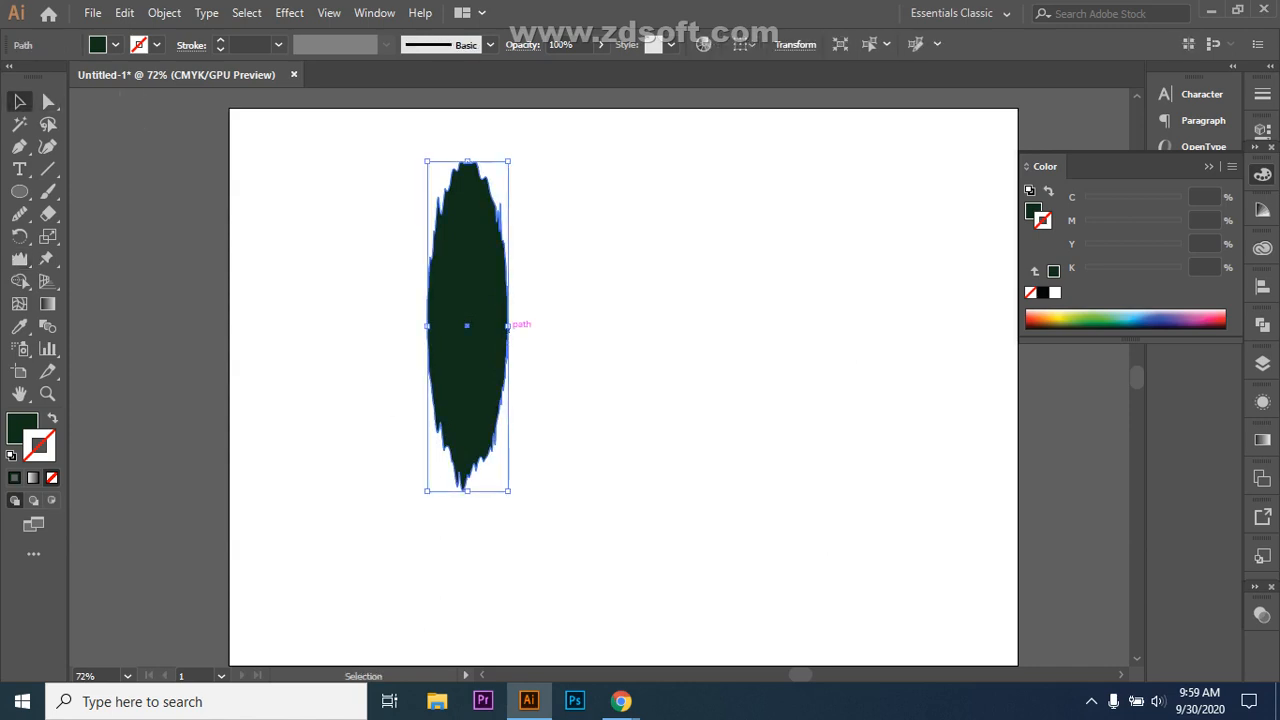
{"action": "left_click_drag", "start_coordinate": [508, 491], "coordinate": [527, 568]}
{"action": "left_click_drag", "start_coordinate": [476, 364], "coordinate": [432, 372]}
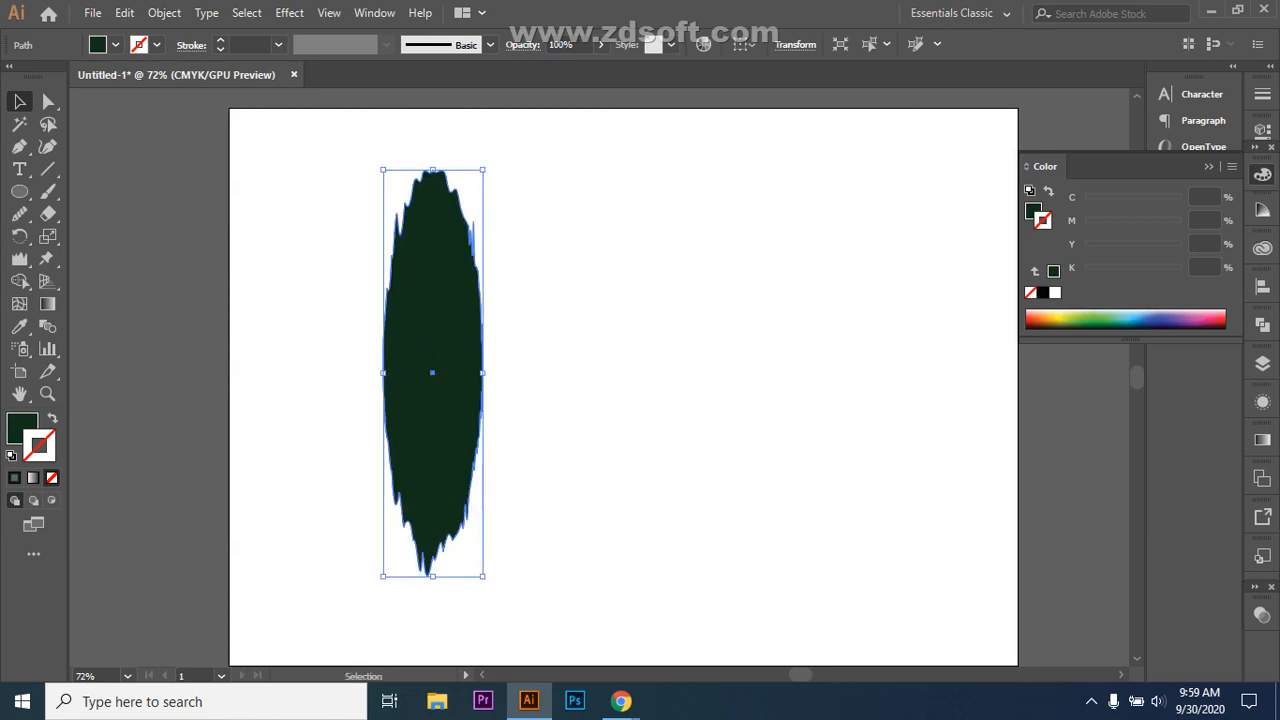
{"action": "key", "text": "ctrl+shift+a"}
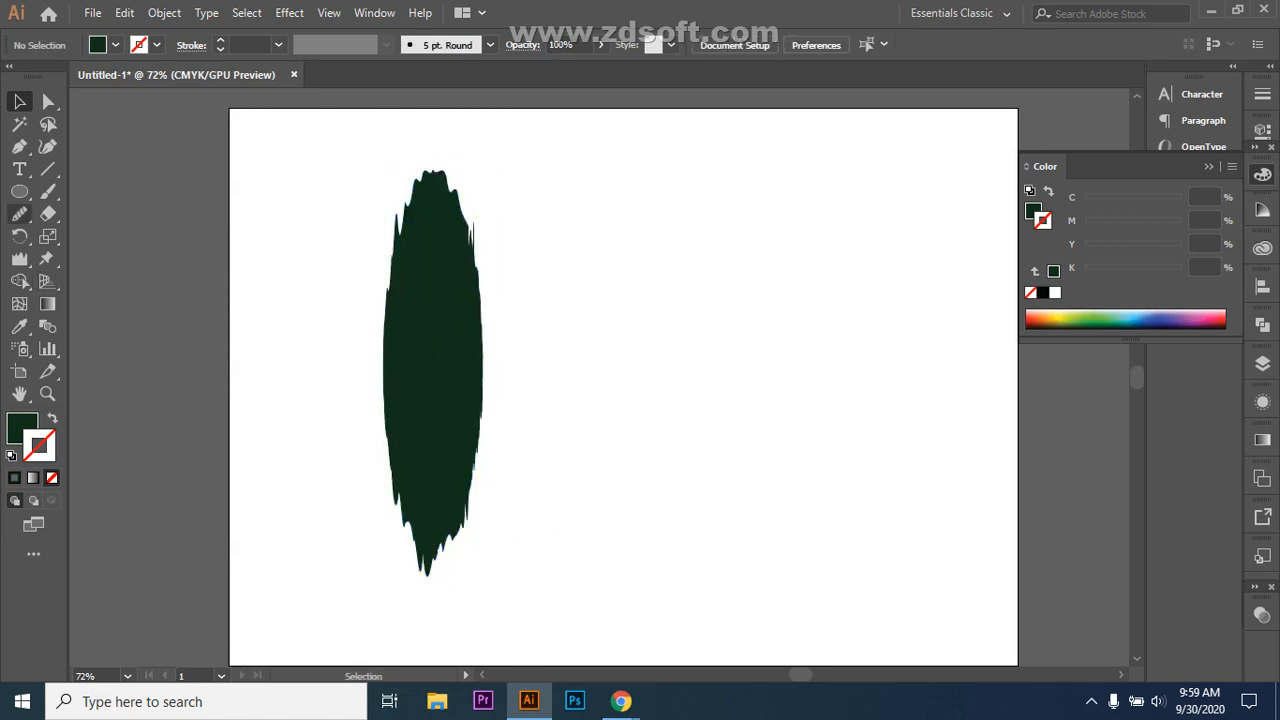
{"action": "key", "text": "backslash"}
Step: Draw a tall triangle with the Pen tool from the artboard bottom to the top and back, closing it at its start
{"action": "left_click", "coordinate": [19, 146]}
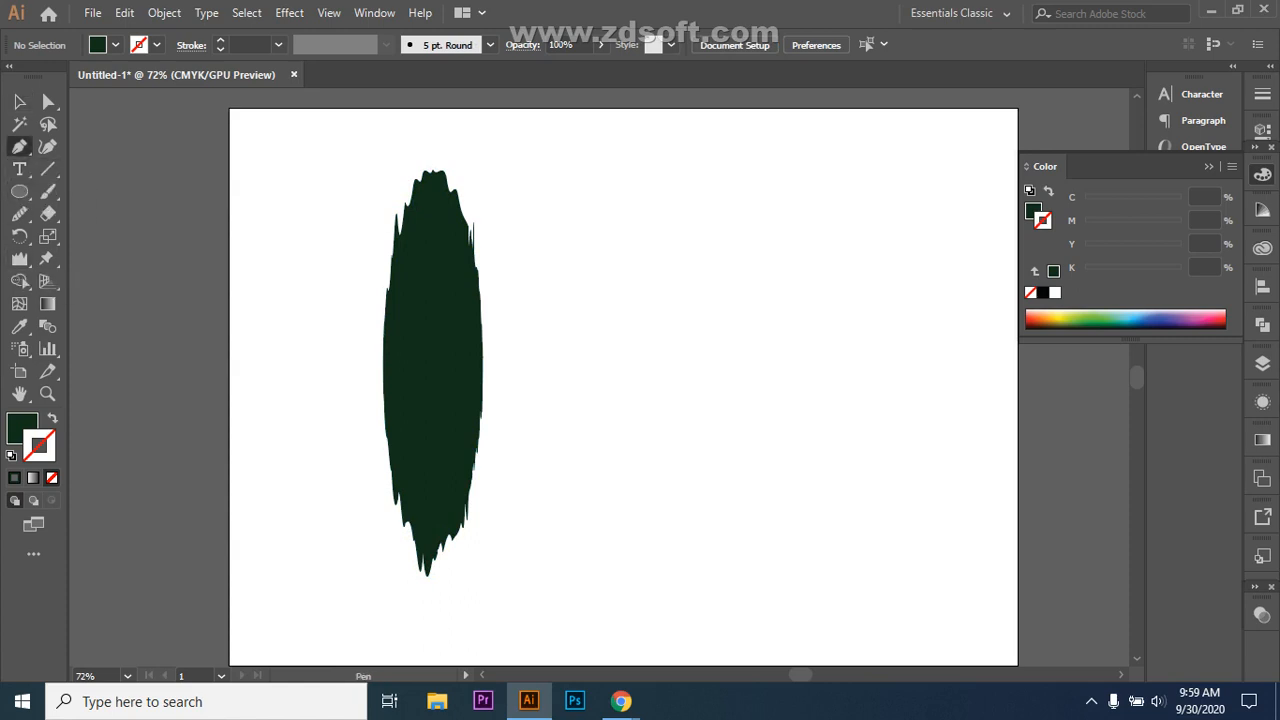
{"action": "left_click", "coordinate": [654, 551]}
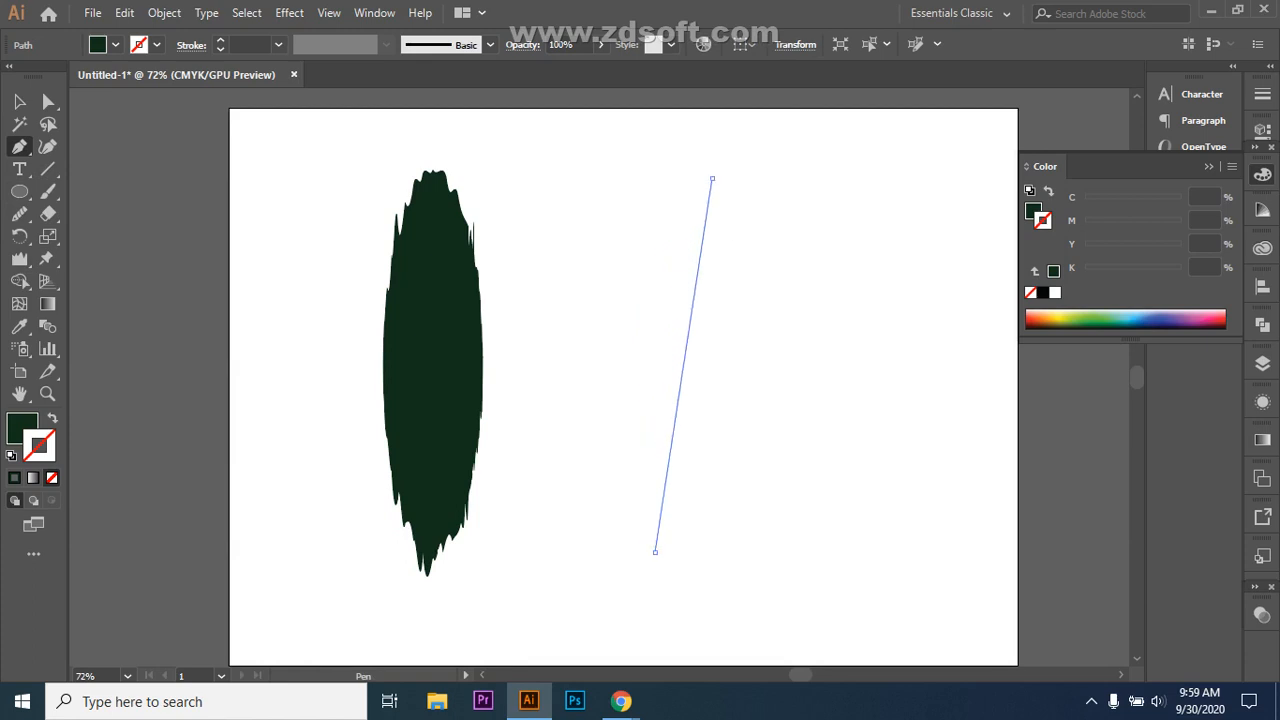
{"action": "left_click", "coordinate": [711, 178]}
{"action": "left_click", "coordinate": [803, 539]}
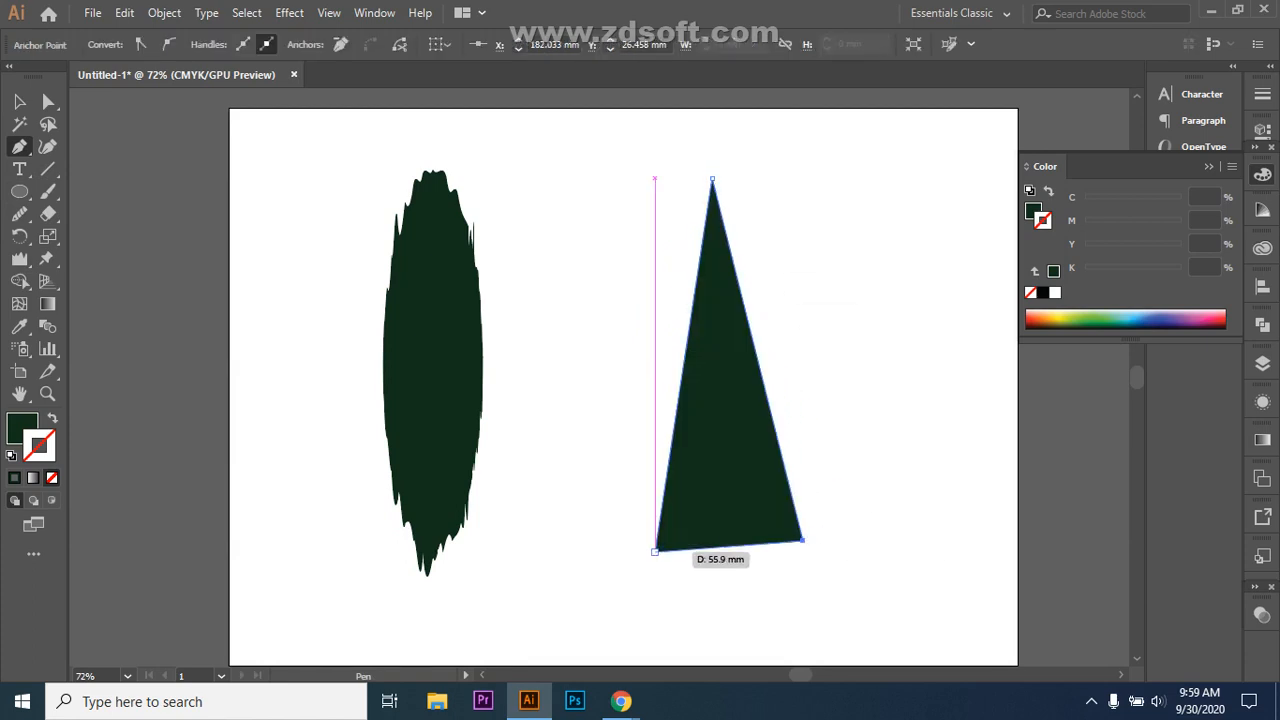
{"action": "left_click", "coordinate": [654, 551]}
{"action": "key", "text": "v"}
{"action": "left_click", "coordinate": [20, 259]}
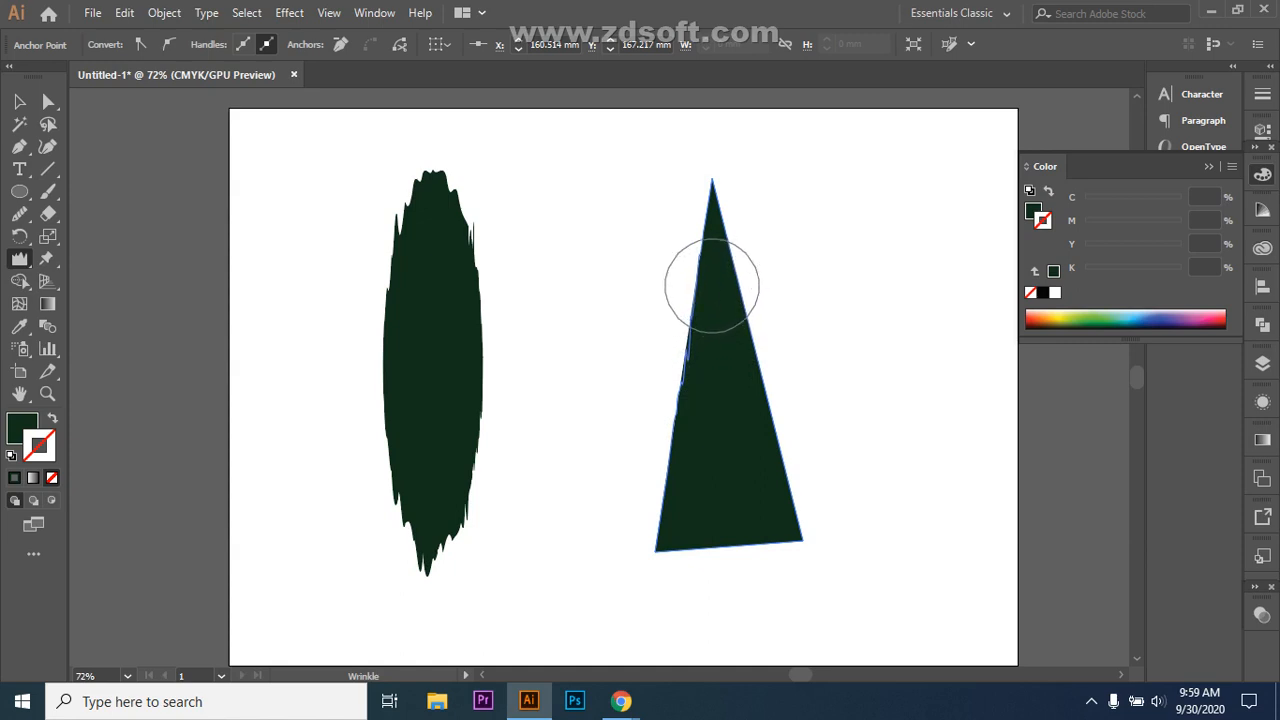
Step: Wrinkle the triangle's upper-left edge, apex, right edge and lower-right corner into jagged outlines
{"action": "mouse_move", "coordinate": [712, 287]}
{"action": "left_mouse_down"}
{"action": "mouse_move", "coordinate": [723, 277]}
{"action": "mouse_move", "coordinate": [711, 149]}
{"action": "left_mouse_up"}
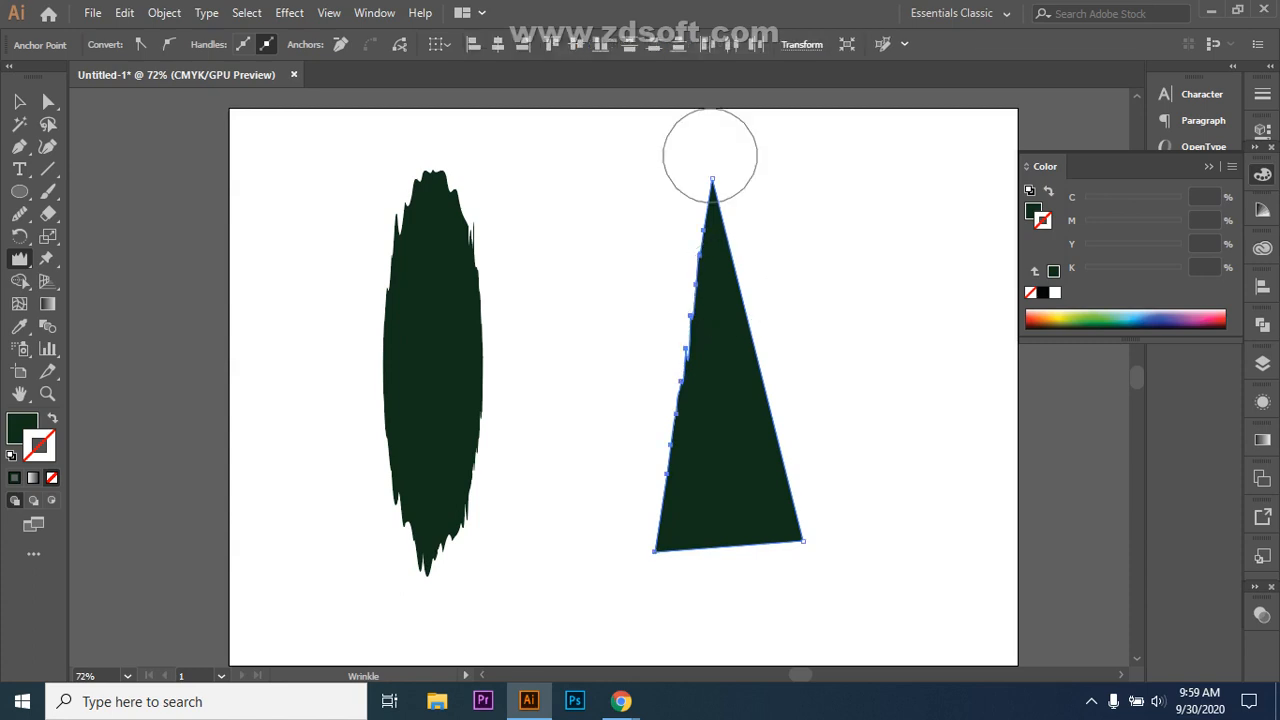
{"action": "left_click_drag", "start_coordinate": [709, 194], "coordinate": [729, 198]}
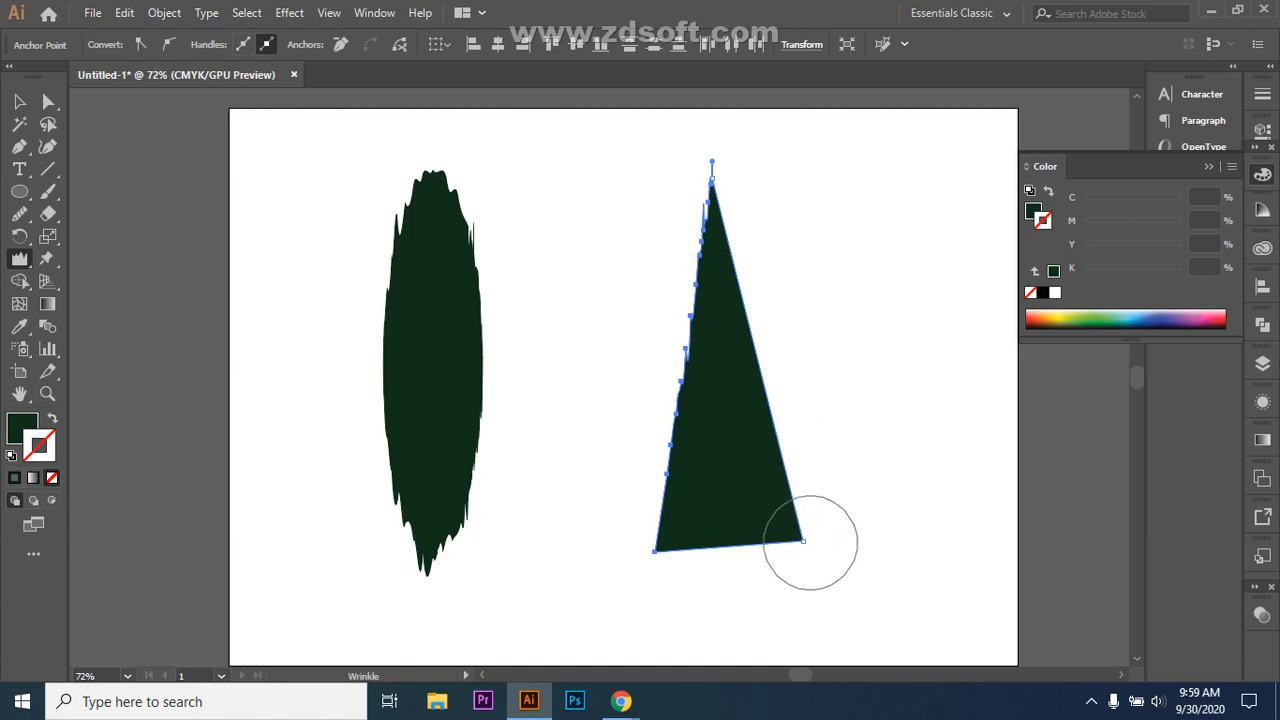
{"action": "left_click_drag", "start_coordinate": [794, 506], "coordinate": [696, 530]}
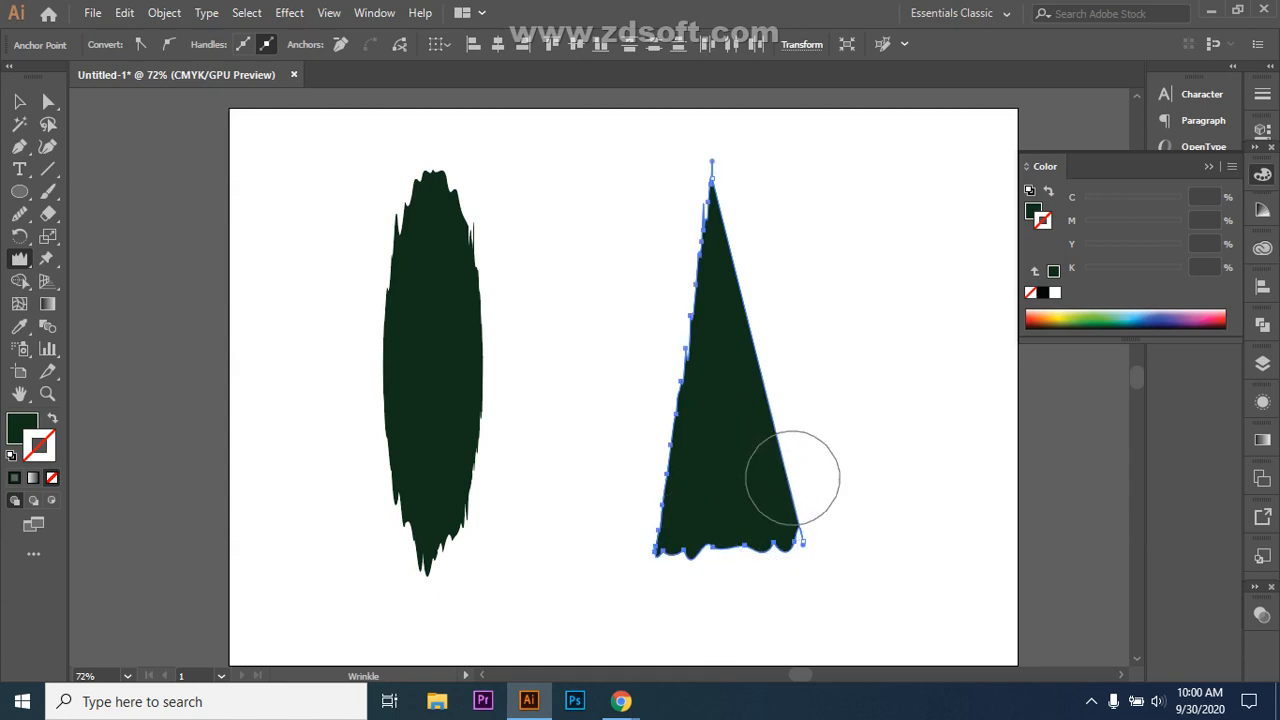
{"action": "mouse_move", "coordinate": [785, 474]}
{"action": "left_mouse_down"}
{"action": "mouse_move", "coordinate": [781, 486]}
{"action": "mouse_move", "coordinate": [786, 457]}
{"action": "mouse_move", "coordinate": [800, 457]}
{"action": "mouse_move", "coordinate": [776, 426]}
{"action": "mouse_move", "coordinate": [778, 396]}
{"action": "left_mouse_up"}
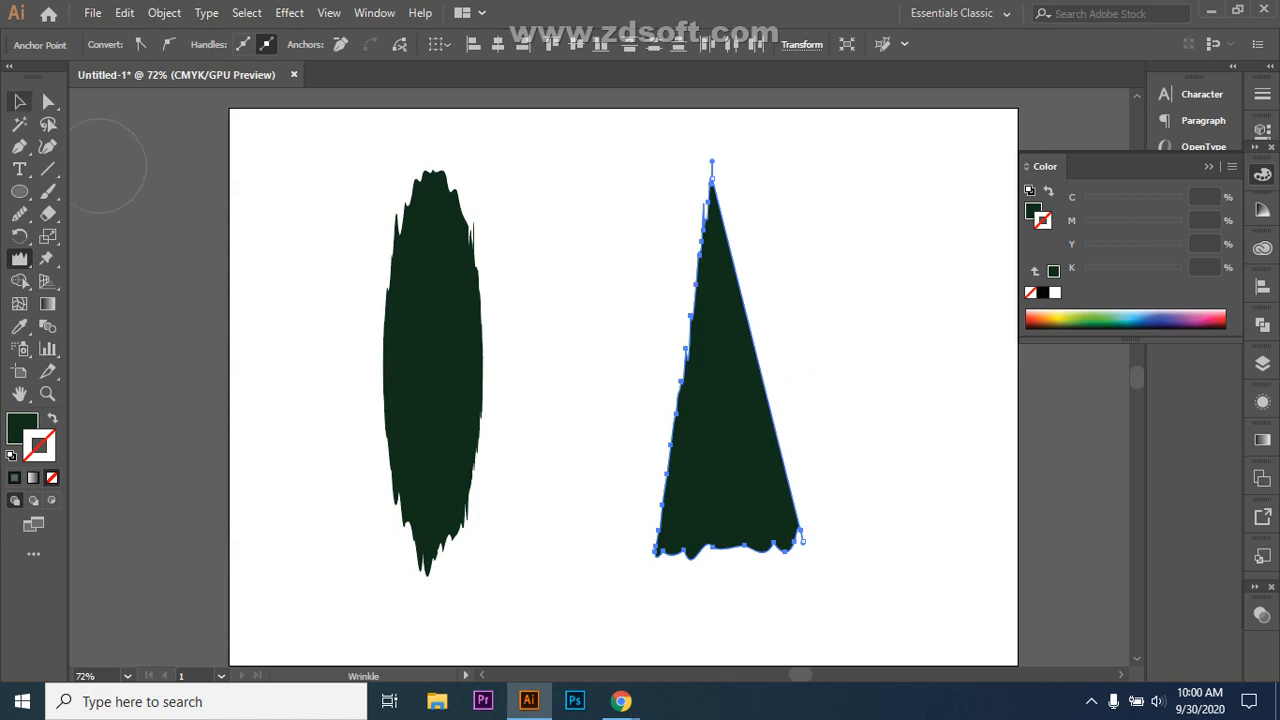
{"action": "mouse_move", "coordinate": [765, 388]}
{"action": "left_mouse_down"}
{"action": "mouse_move", "coordinate": [777, 371]}
{"action": "mouse_move", "coordinate": [743, 357]}
{"action": "mouse_move", "coordinate": [766, 400]}
{"action": "left_mouse_up"}
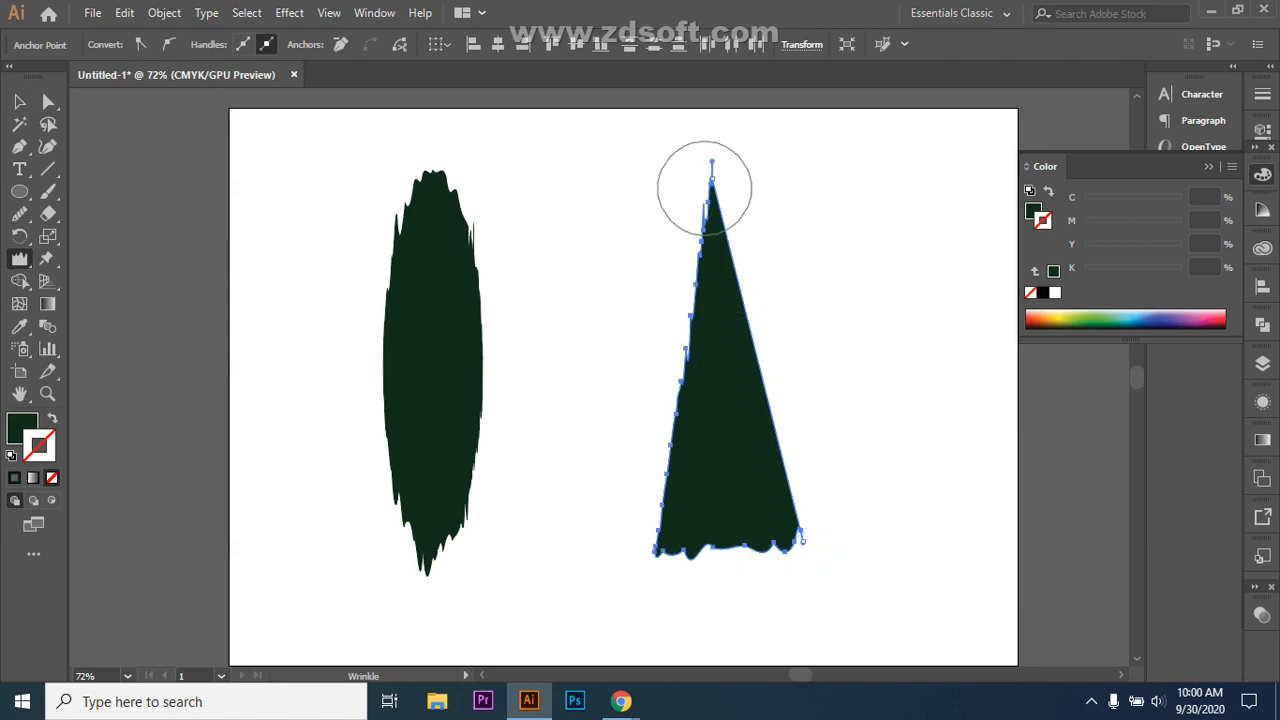
{"action": "mouse_move", "coordinate": [715, 190]}
{"action": "left_mouse_down"}
{"action": "mouse_move", "coordinate": [734, 200]}
{"action": "mouse_move", "coordinate": [740, 169]}
{"action": "left_mouse_up"}
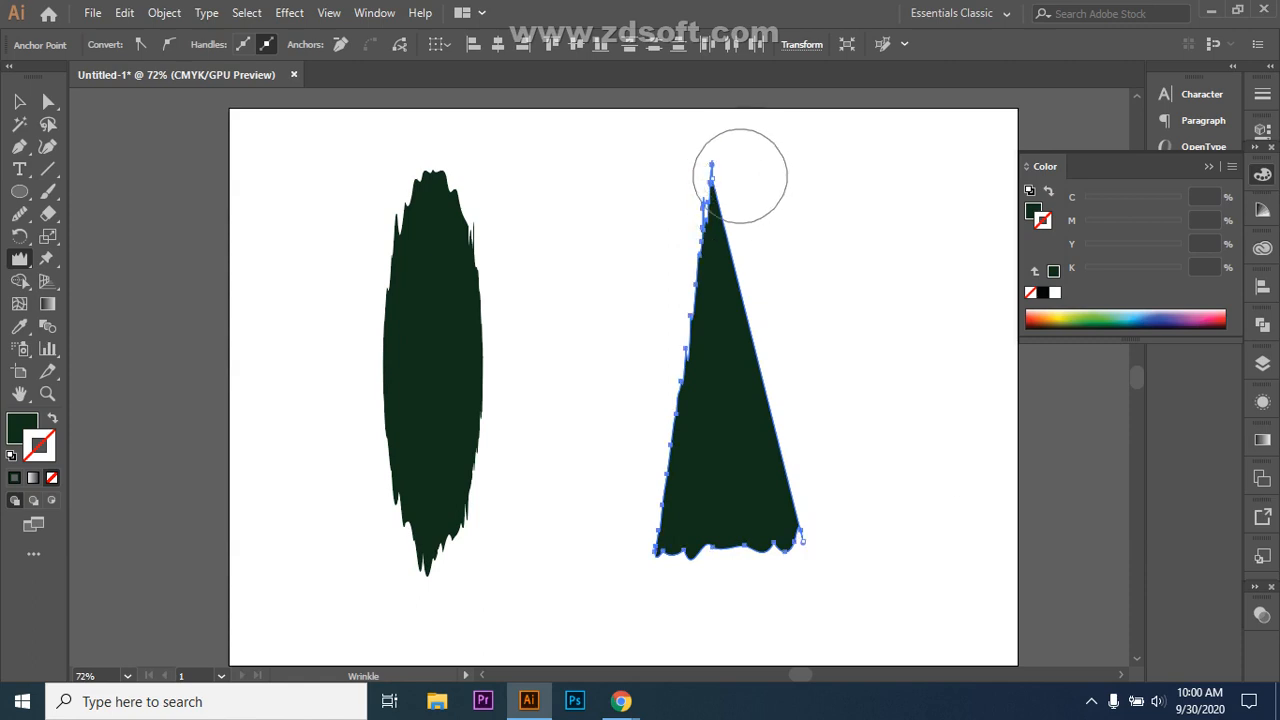
{"action": "left_click", "coordinate": [19, 101]}
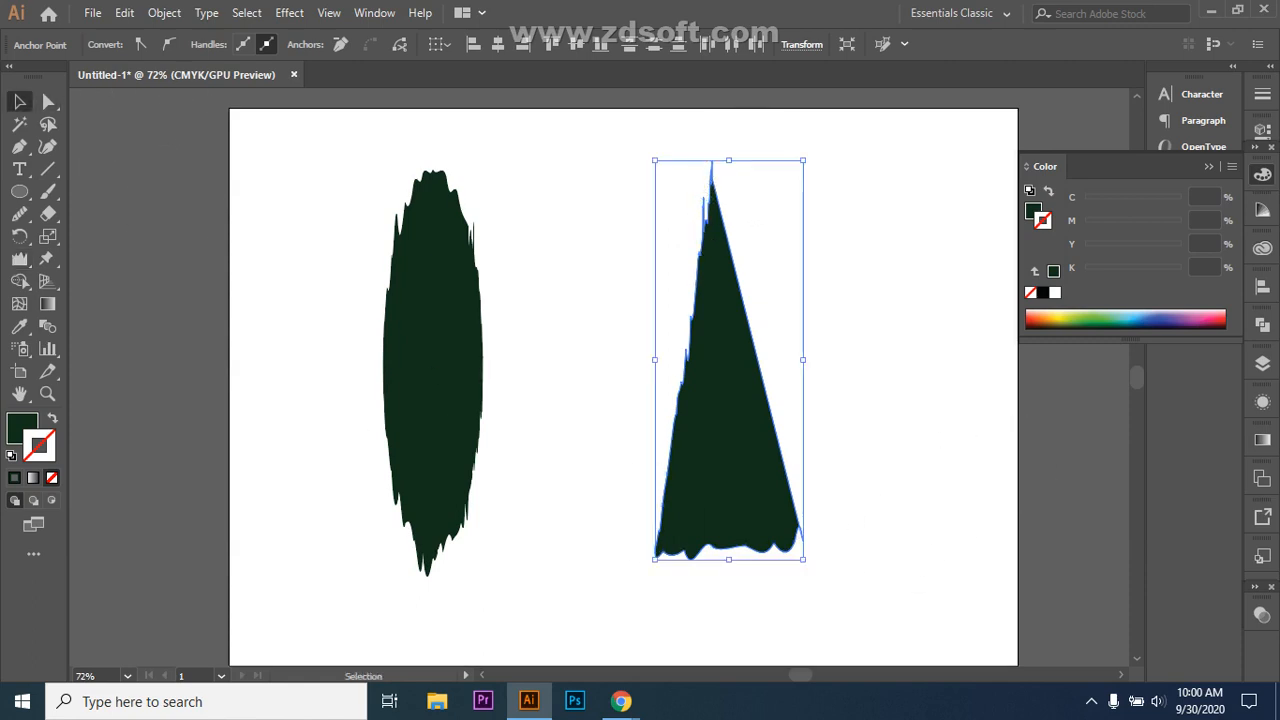
{"action": "key", "text": "ctrl+shift+a"}
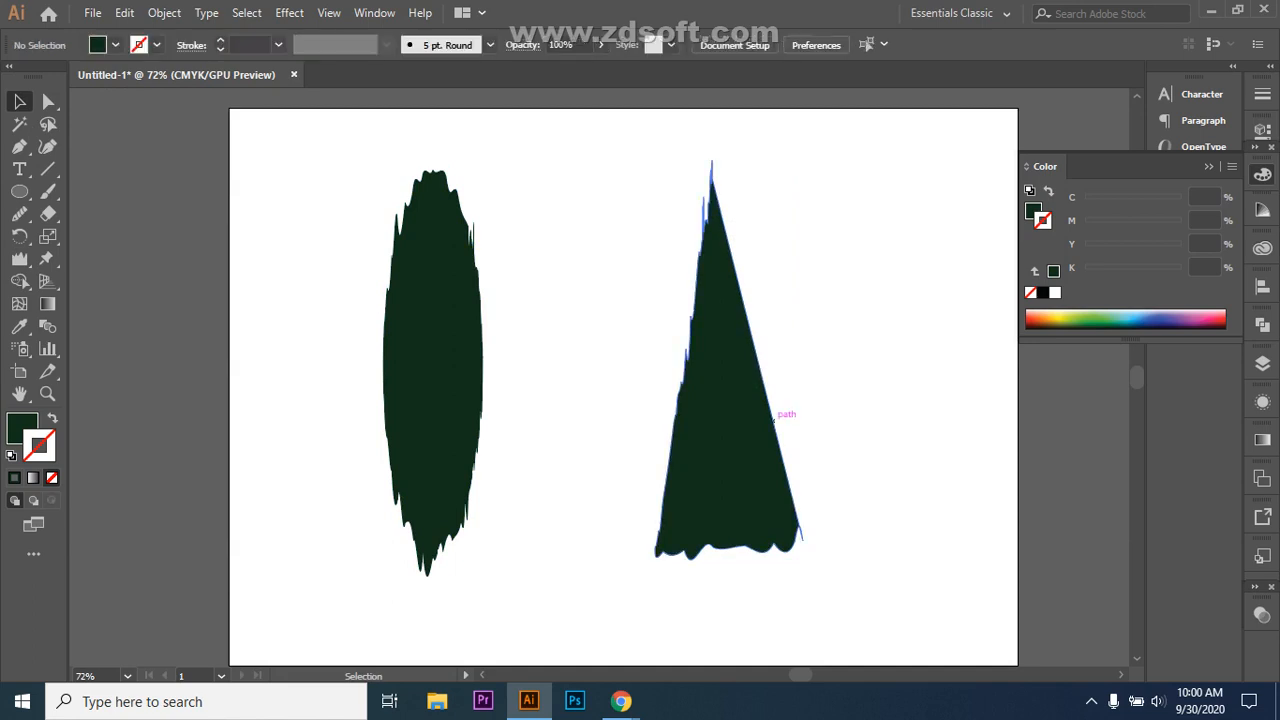
{"action": "left_click", "coordinate": [773, 418]}
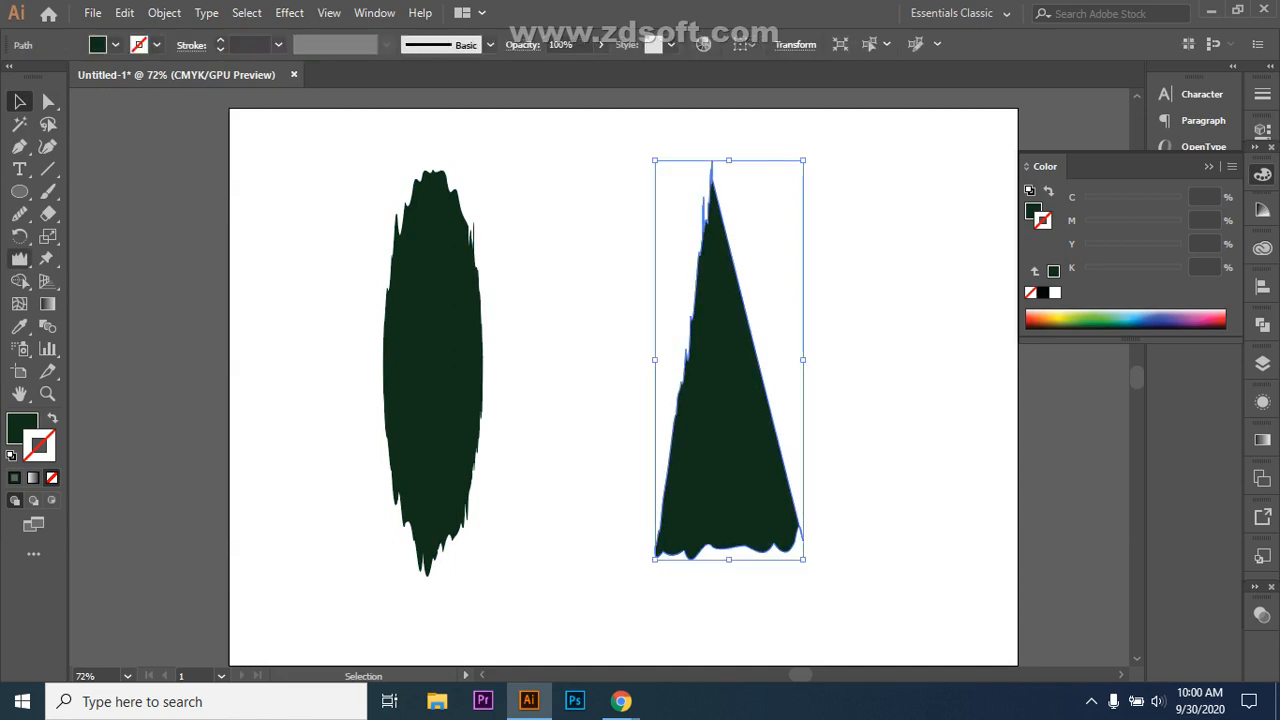
{"action": "left_click", "coordinate": [19, 258]}
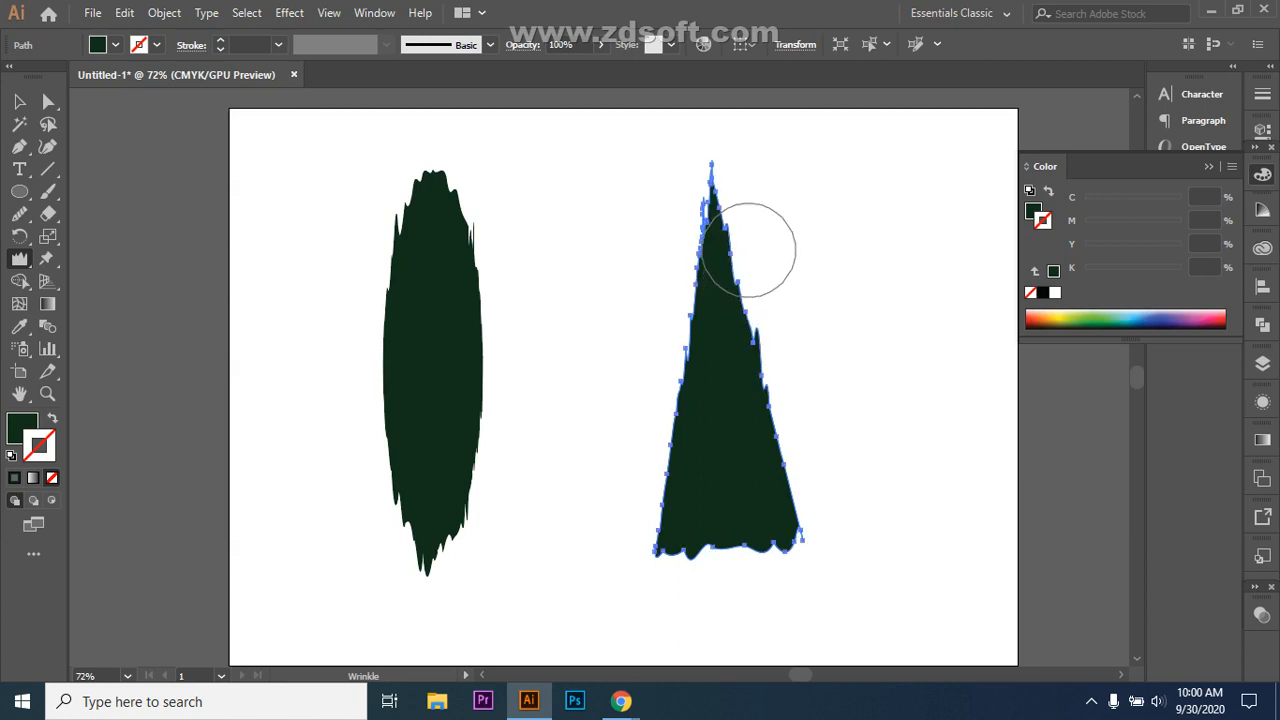
Step: Select the triangle and nudge it slightly to the left
{"action": "left_click", "coordinate": [19, 101]}
{"action": "left_click", "coordinate": [590, 350]}
{"action": "left_click", "coordinate": [728, 400]}
{"action": "left_click_drag", "start_coordinate": [728, 440], "coordinate": [692, 440]}
{"action": "left_click", "coordinate": [580, 400]}
{"action": "left_click", "coordinate": [692, 420]}
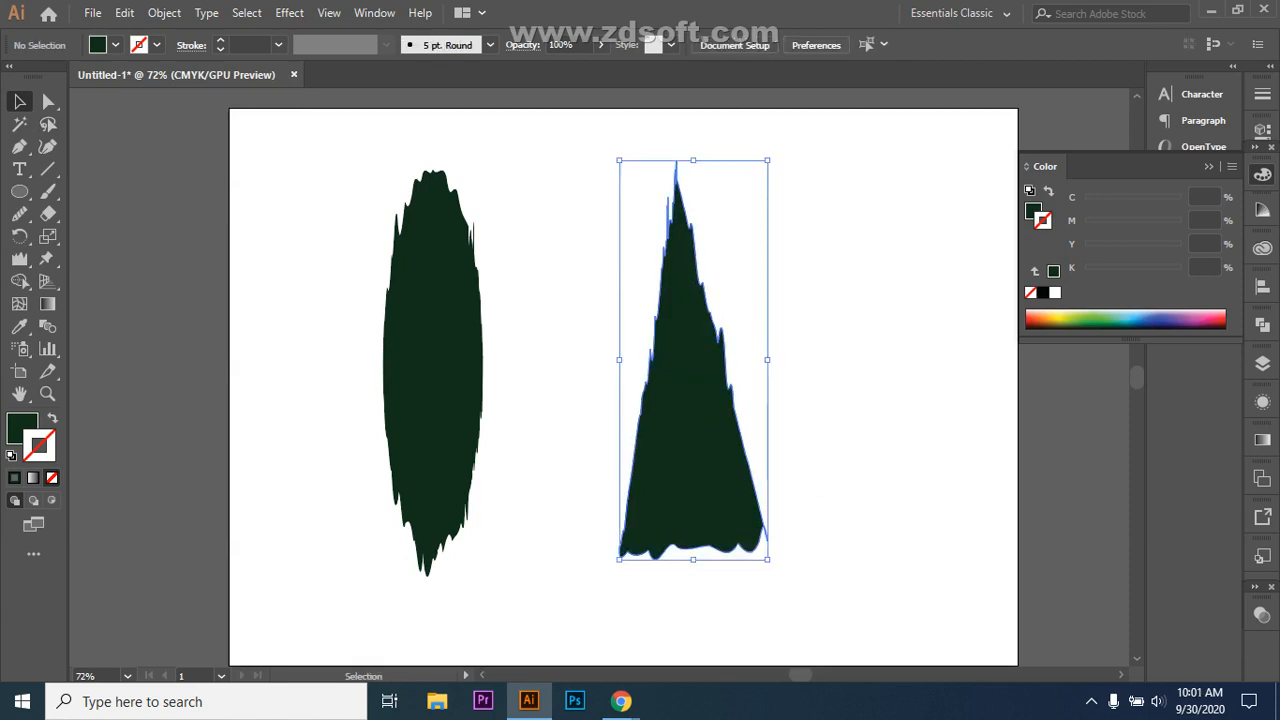
Step: Enlarge the triangle, move it up and left toward the oval, then marquee-select both dark shapes
{"action": "left_click_drag", "start_coordinate": [767, 559], "coordinate": [786, 608]}
{"action": "left_click", "coordinate": [850, 600]}
{"action": "left_click_drag", "start_coordinate": [735, 516], "coordinate": [637, 442]}
{"action": "left_click", "coordinate": [820, 480]}
{"action": "key", "text": "ctrl+shift+a"}
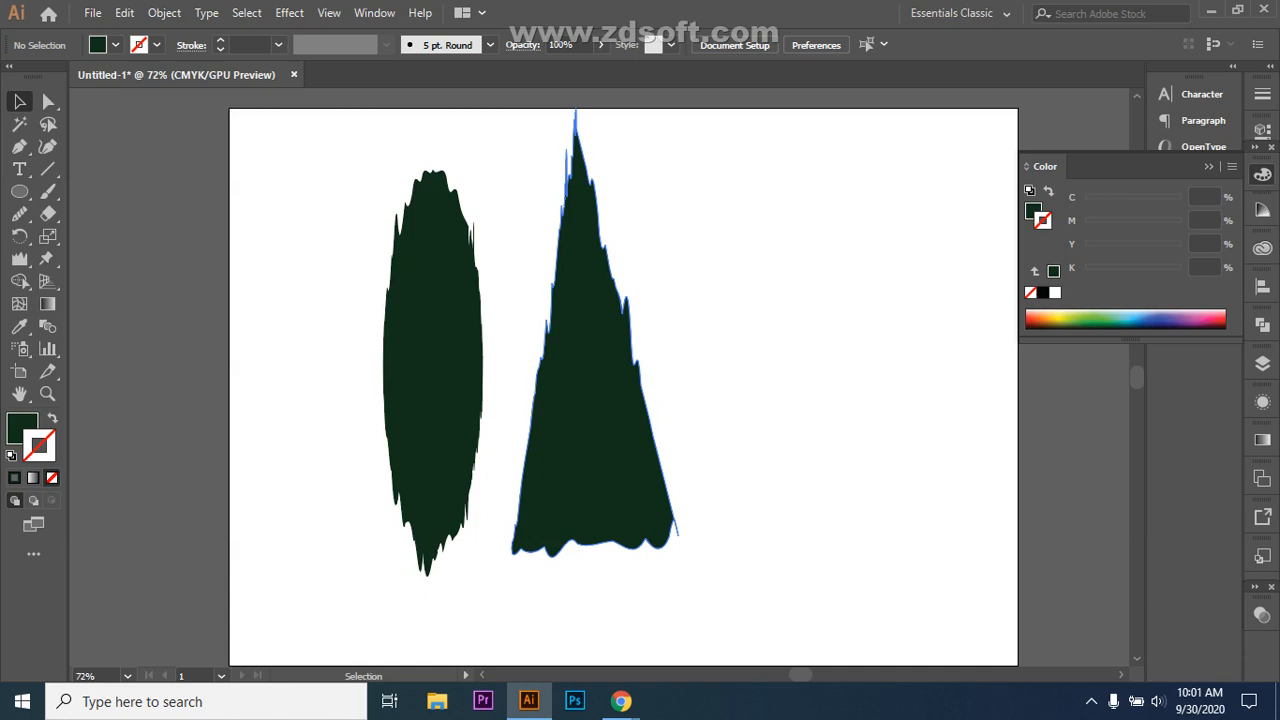
{"action": "right_click", "coordinate": [19, 258]}
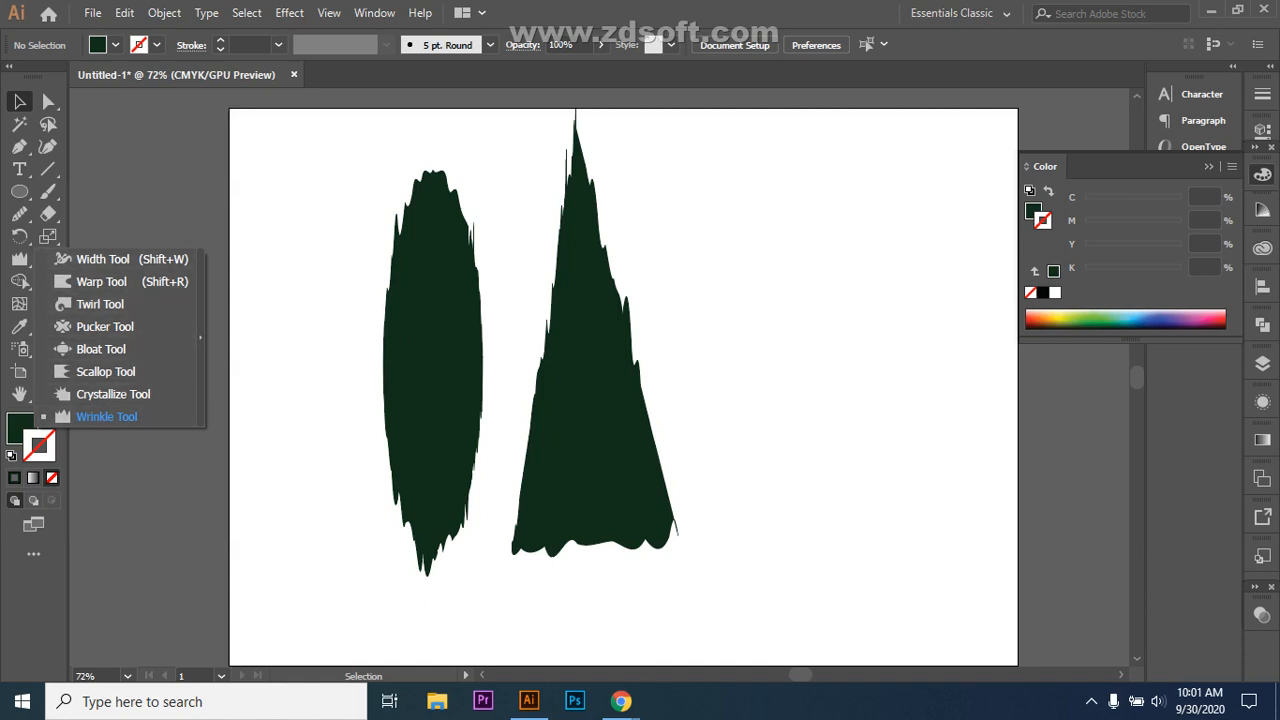
{"action": "left_click_drag", "start_coordinate": [344, 180], "coordinate": [820, 449]}
Step: Delete the triangle and the oval, then choose the Pencil tool (N)
{"action": "key", "text": "Delete"}
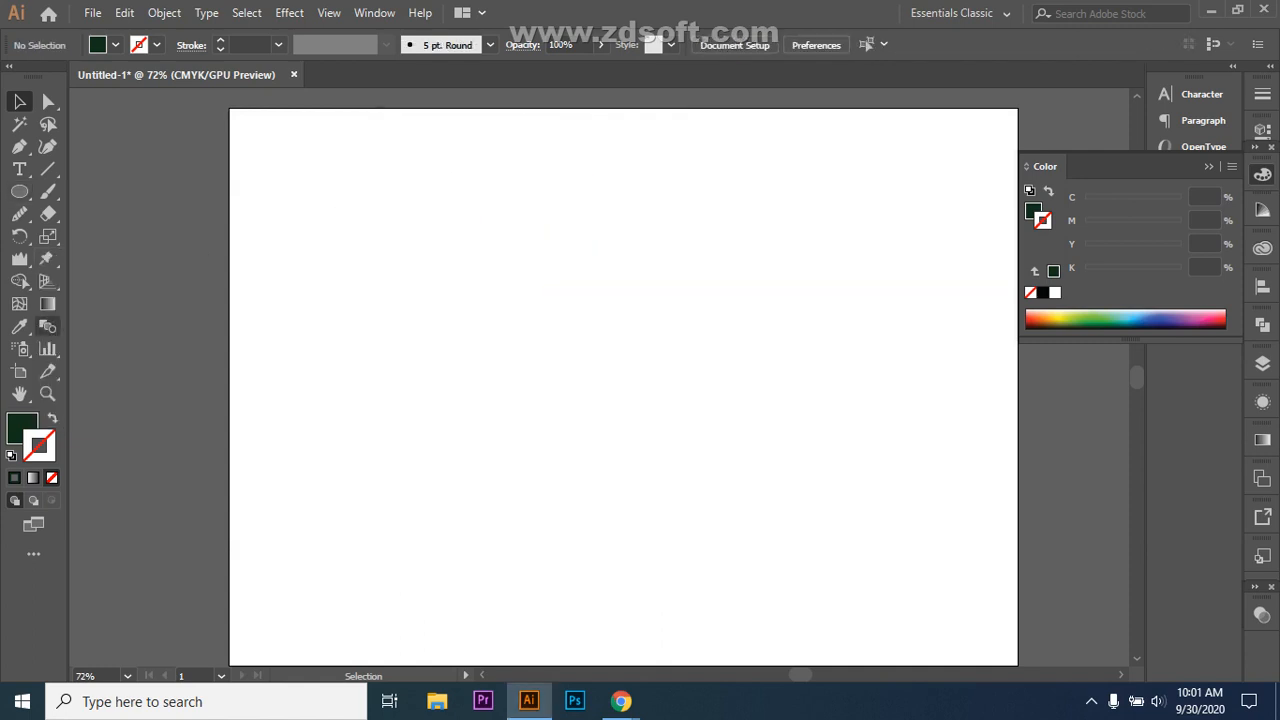
{"action": "left_click", "coordinate": [48, 191]}
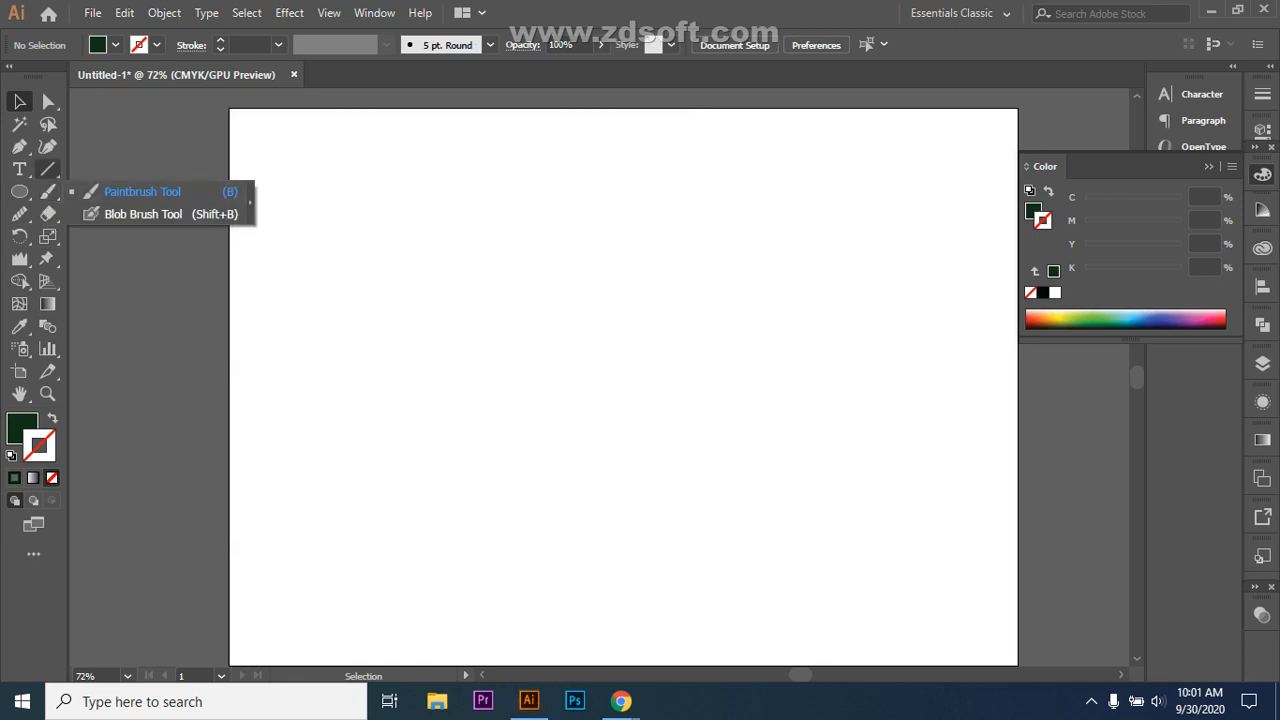
{"action": "left_click", "coordinate": [48, 169]}
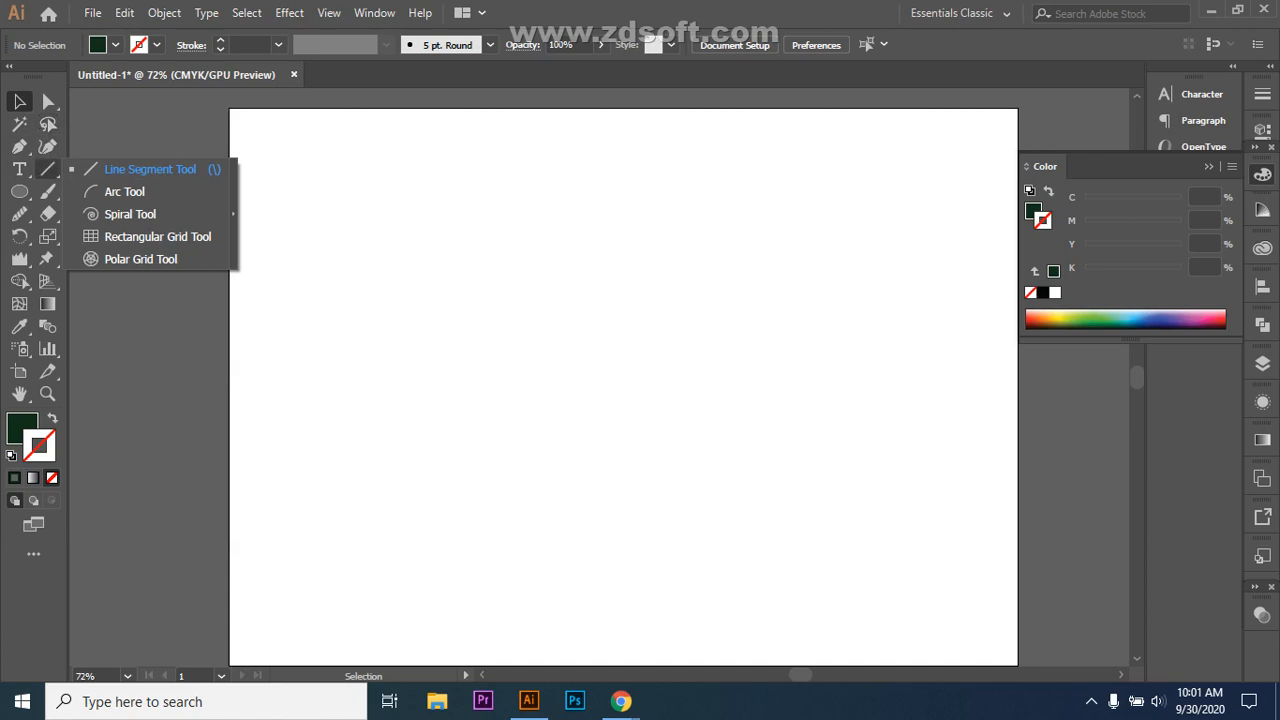
{"action": "right_click", "coordinate": [19, 213]}
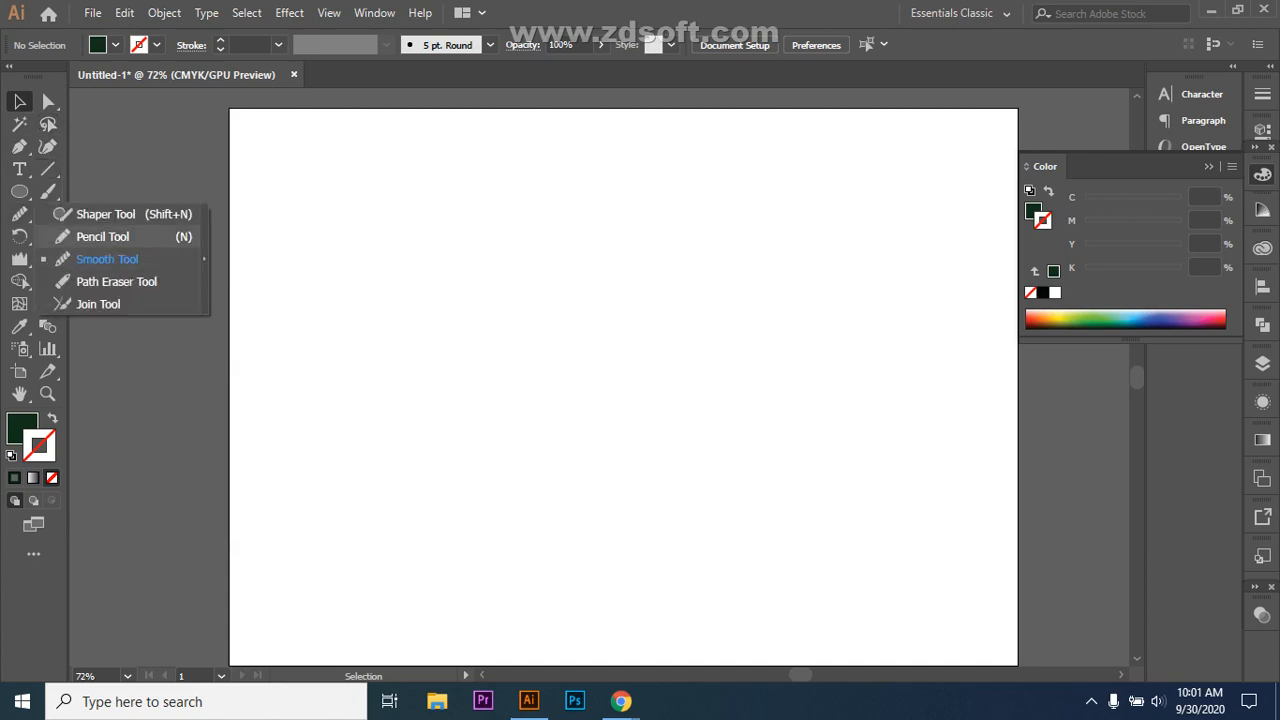
{"action": "key", "text": "n"}
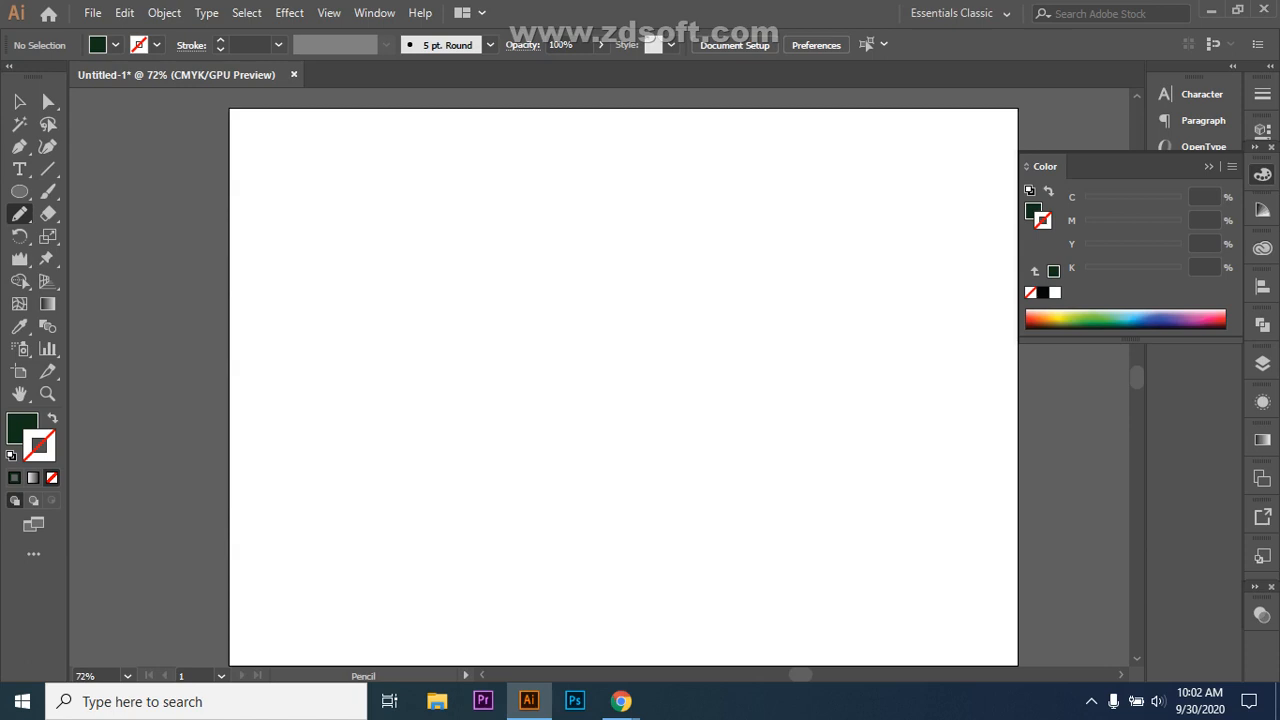
Step: Switch to no fill with a dark stroke, undo the failed attempts, and draw a G-shaped pencil curve
{"action": "mouse_move", "coordinate": [560, 272]}
{"action": "left_mouse_down"}
{"action": "mouse_move", "coordinate": [481, 308]}
{"action": "mouse_move", "coordinate": [464, 371]}
{"action": "mouse_move", "coordinate": [468, 454]}
{"action": "mouse_move", "coordinate": [493, 504]}
{"action": "mouse_move", "coordinate": [545, 535]}
{"action": "mouse_move", "coordinate": [637, 525]}
{"action": "mouse_move", "coordinate": [601, 486]}
{"action": "mouse_move", "coordinate": [608, 427]}
{"action": "mouse_move", "coordinate": [647, 344]}
{"action": "mouse_move", "coordinate": [640, 283]}
{"action": "mouse_move", "coordinate": [590, 244]}
{"action": "mouse_move", "coordinate": [529, 246]}
{"action": "mouse_move", "coordinate": [487, 300]}
{"action": "left_mouse_up"}
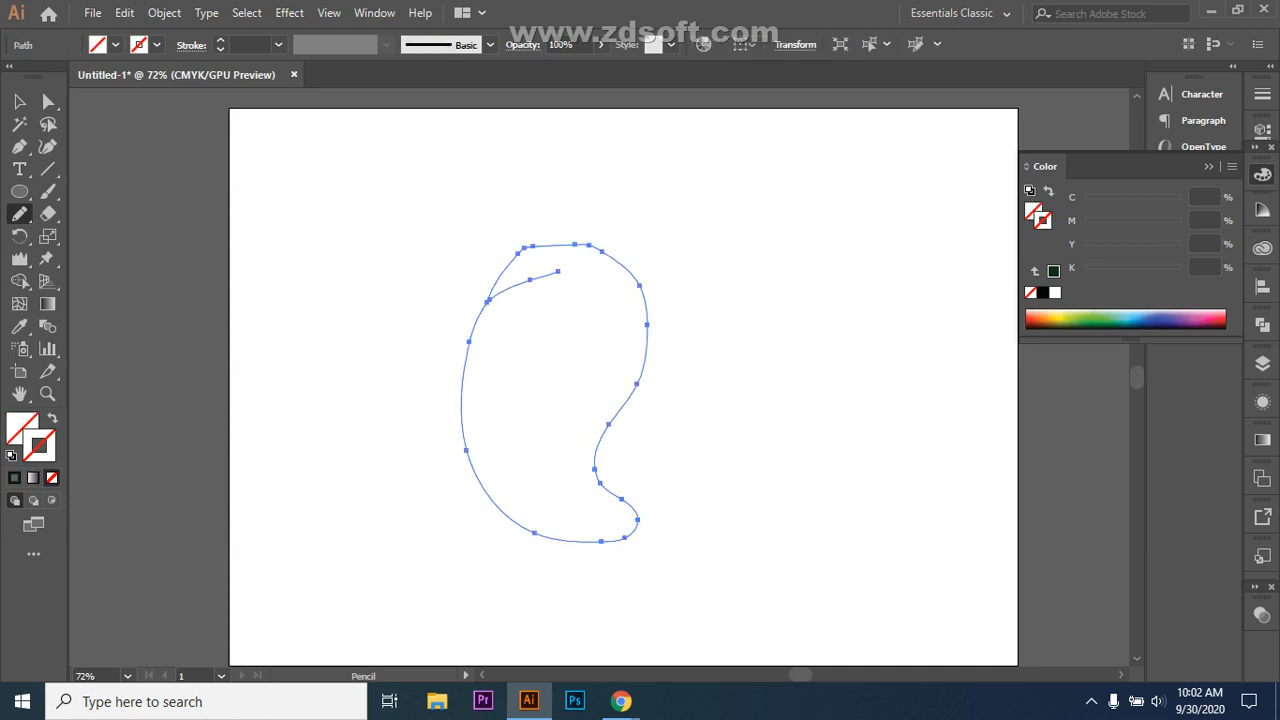
{"action": "key", "text": "ctrl+z"}
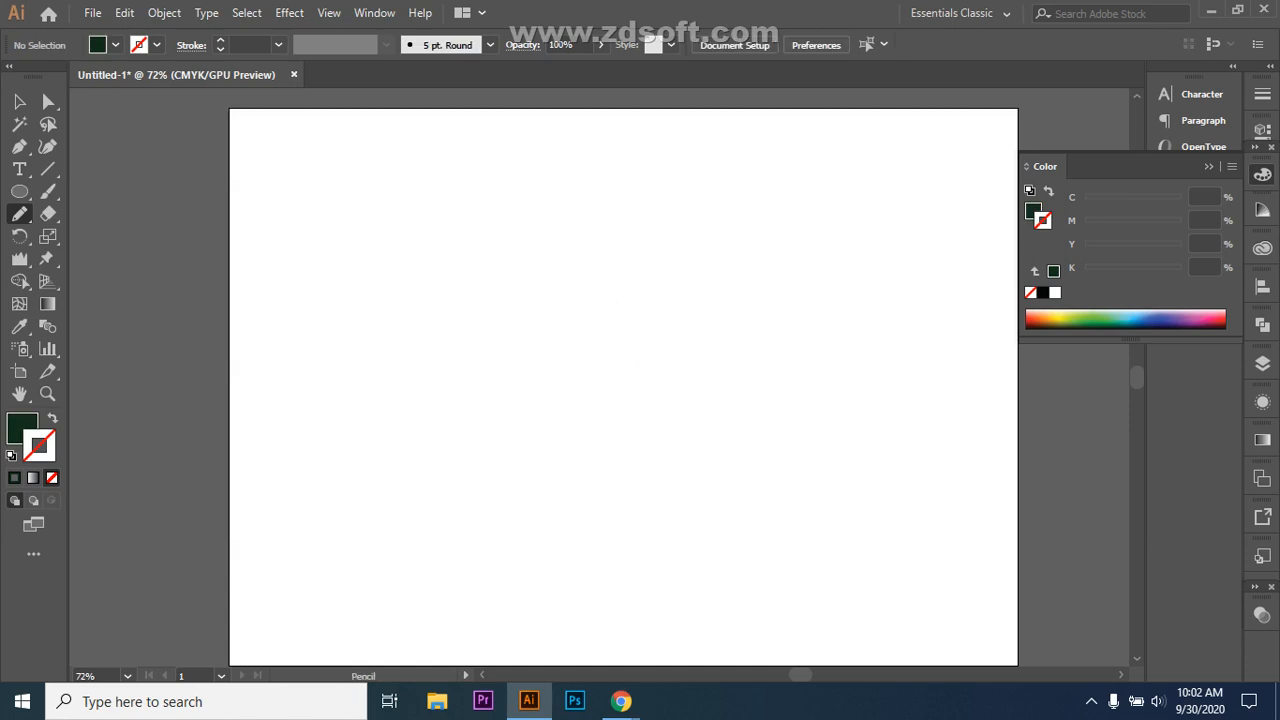
{"action": "key", "text": "shift+x"}
{"action": "key", "text": "x"}
{"action": "mouse_move", "coordinate": [586, 263]}
{"action": "left_mouse_down"}
{"action": "mouse_move", "coordinate": [537, 271]}
{"action": "mouse_move", "coordinate": [475, 396]}
{"action": "mouse_move", "coordinate": [503, 531]}
{"action": "mouse_move", "coordinate": [614, 570]}
{"action": "mouse_move", "coordinate": [677, 512]}
{"action": "mouse_move", "coordinate": [617, 447]}
{"action": "mouse_move", "coordinate": [695, 330]}
{"action": "mouse_move", "coordinate": [681, 236]}
{"action": "mouse_move", "coordinate": [621, 210]}
{"action": "mouse_move", "coordinate": [570, 232]}
{"action": "mouse_move", "coordinate": [525, 276]}
{"action": "left_mouse_up"}
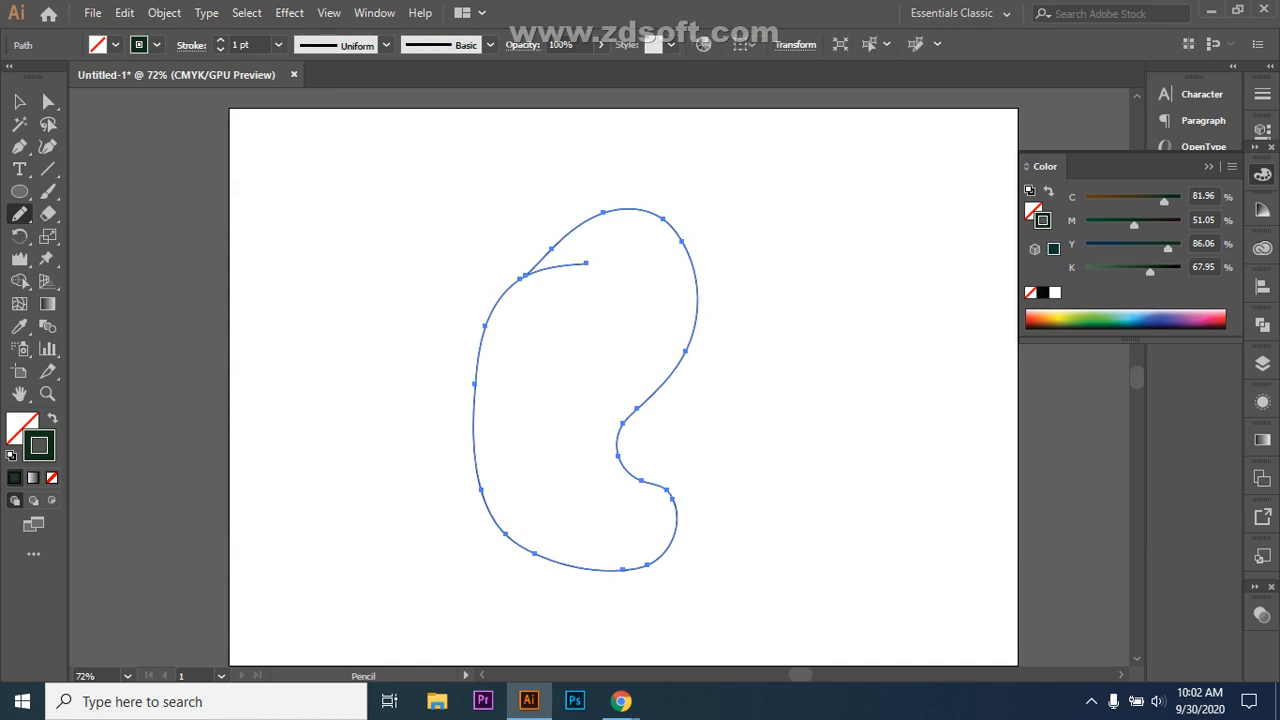
{"action": "key", "text": "ctrl+z"}
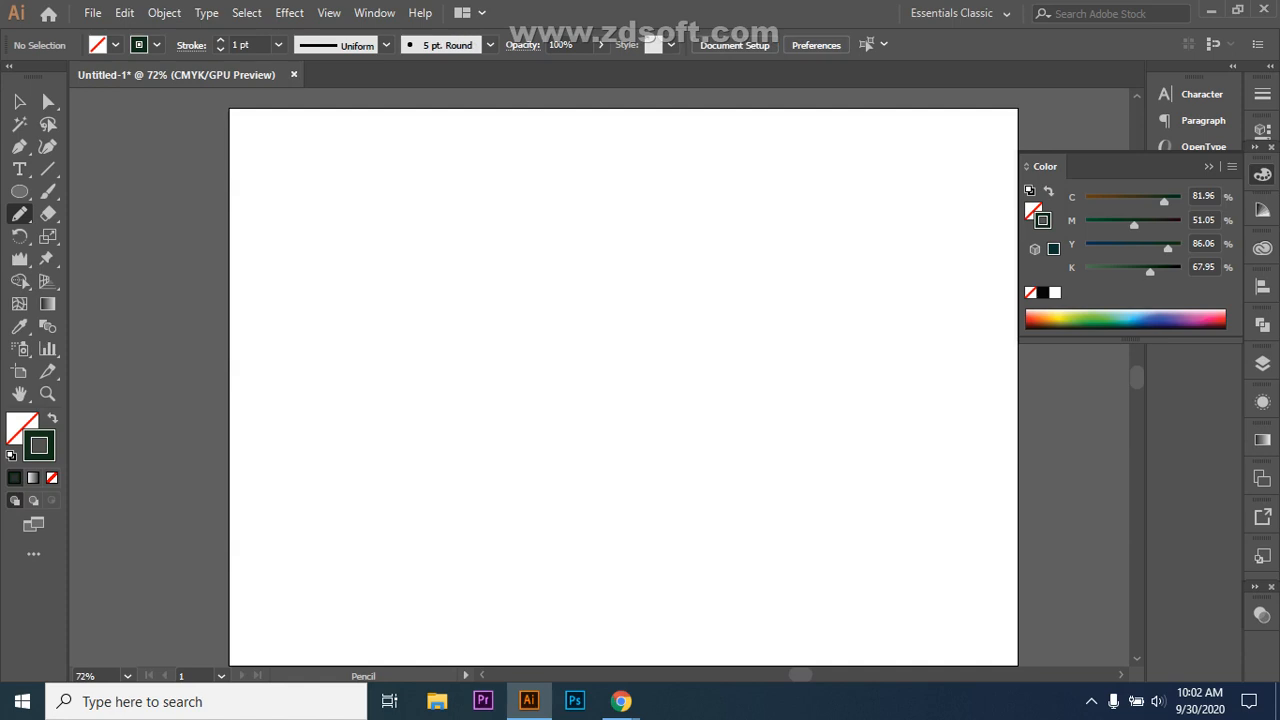
{"action": "mouse_move", "coordinate": [591, 311]}
{"action": "left_mouse_down"}
{"action": "mouse_move", "coordinate": [533, 293]}
{"action": "mouse_move", "coordinate": [506, 314]}
{"action": "mouse_move", "coordinate": [483, 376]}
{"action": "mouse_move", "coordinate": [481, 449]}
{"action": "mouse_move", "coordinate": [525, 539]}
{"action": "mouse_move", "coordinate": [580, 570]}
{"action": "mouse_move", "coordinate": [645, 569]}
{"action": "mouse_move", "coordinate": [675, 522]}
{"action": "mouse_move", "coordinate": [669, 495]}
{"action": "mouse_move", "coordinate": [615, 455]}
{"action": "left_mouse_up"}
{"action": "key", "text": "ctrl+z"}
{"action": "mouse_move", "coordinate": [585, 304]}
{"action": "left_mouse_down"}
{"action": "mouse_move", "coordinate": [510, 310]}
{"action": "mouse_move", "coordinate": [467, 384]}
{"action": "mouse_move", "coordinate": [471, 457]}
{"action": "mouse_move", "coordinate": [506, 525]}
{"action": "mouse_move", "coordinate": [583, 589]}
{"action": "mouse_move", "coordinate": [665, 581]}
{"action": "mouse_move", "coordinate": [666, 531]}
{"action": "mouse_move", "coordinate": [586, 497]}
{"action": "mouse_move", "coordinate": [619, 459]}
{"action": "mouse_move", "coordinate": [707, 412]}
{"action": "mouse_move", "coordinate": [717, 321]}
{"action": "mouse_move", "coordinate": [646, 246]}
{"action": "mouse_move", "coordinate": [577, 239]}
{"action": "mouse_move", "coordinate": [500, 325]}
{"action": "left_mouse_up"}
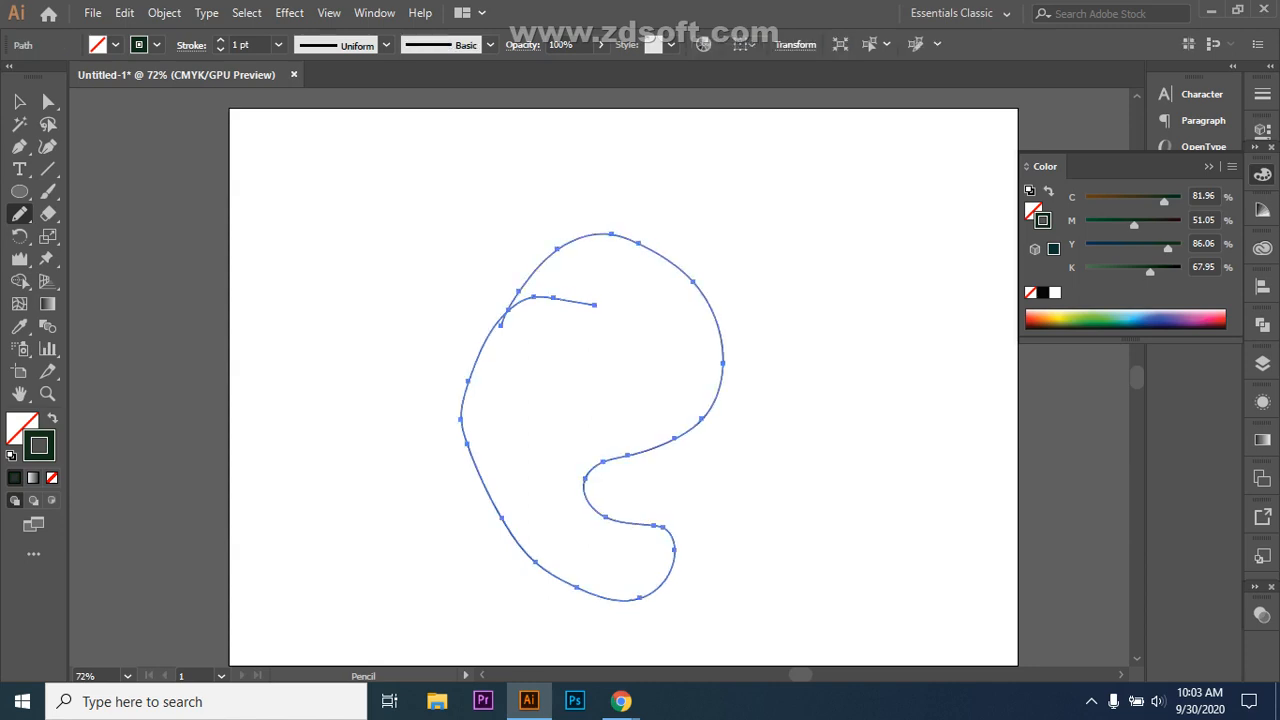
{"action": "key", "text": "v"}
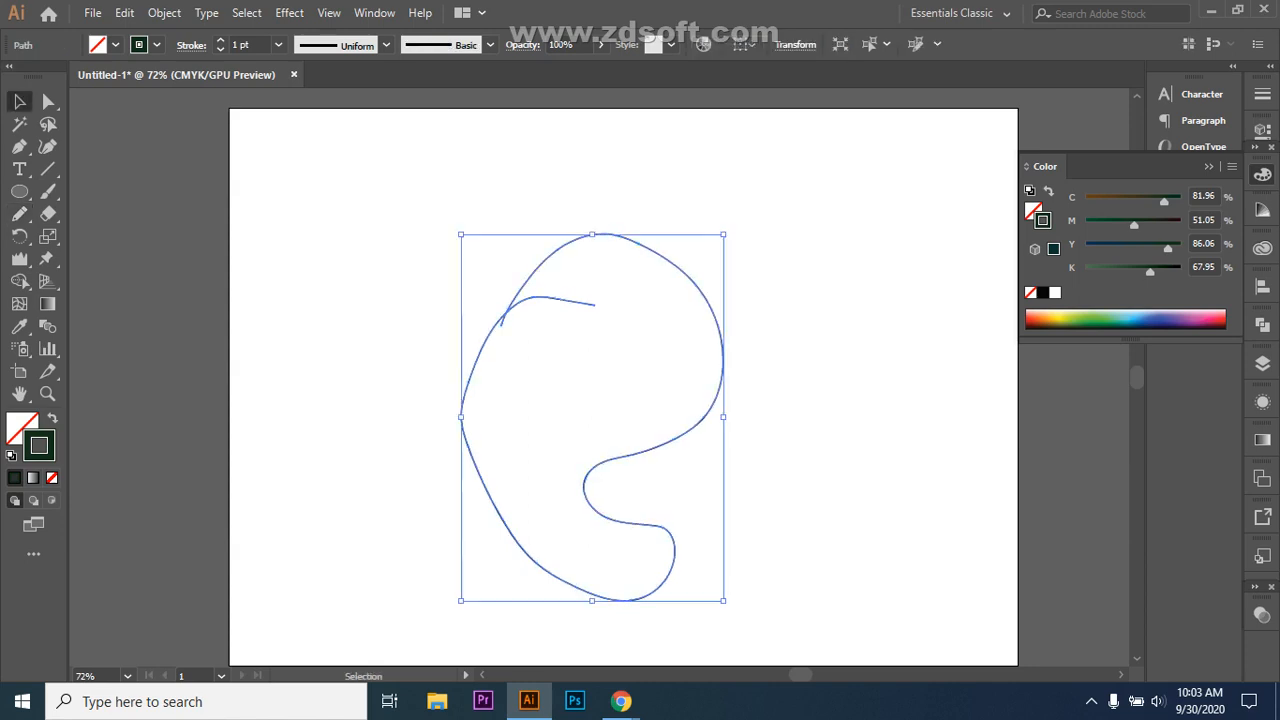
Step: Draw a long wavy pencil line across the top of the artboard
{"action": "left_click", "coordinate": [706, 423]}
{"action": "left_click", "coordinate": [655, 444]}
{"action": "left_click", "coordinate": [20, 214]}
{"action": "mouse_move", "coordinate": [307, 212]}
{"action": "left_mouse_down"}
{"action": "mouse_move", "coordinate": [757, 191]}
{"action": "mouse_move", "coordinate": [965, 157]}
{"action": "left_mouse_up"}
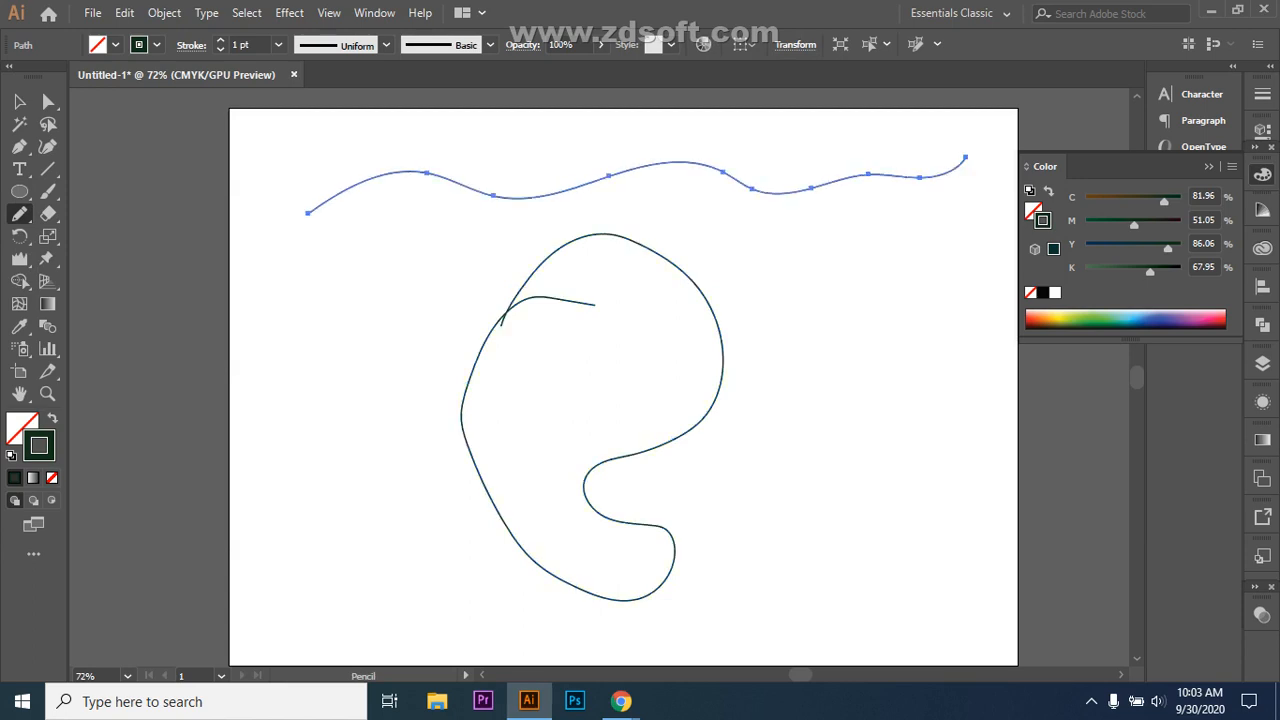
Step: Inspect the anchor points of the wavy line and the G-shaped curve with Direct Selection
{"action": "left_click", "coordinate": [48, 101]}
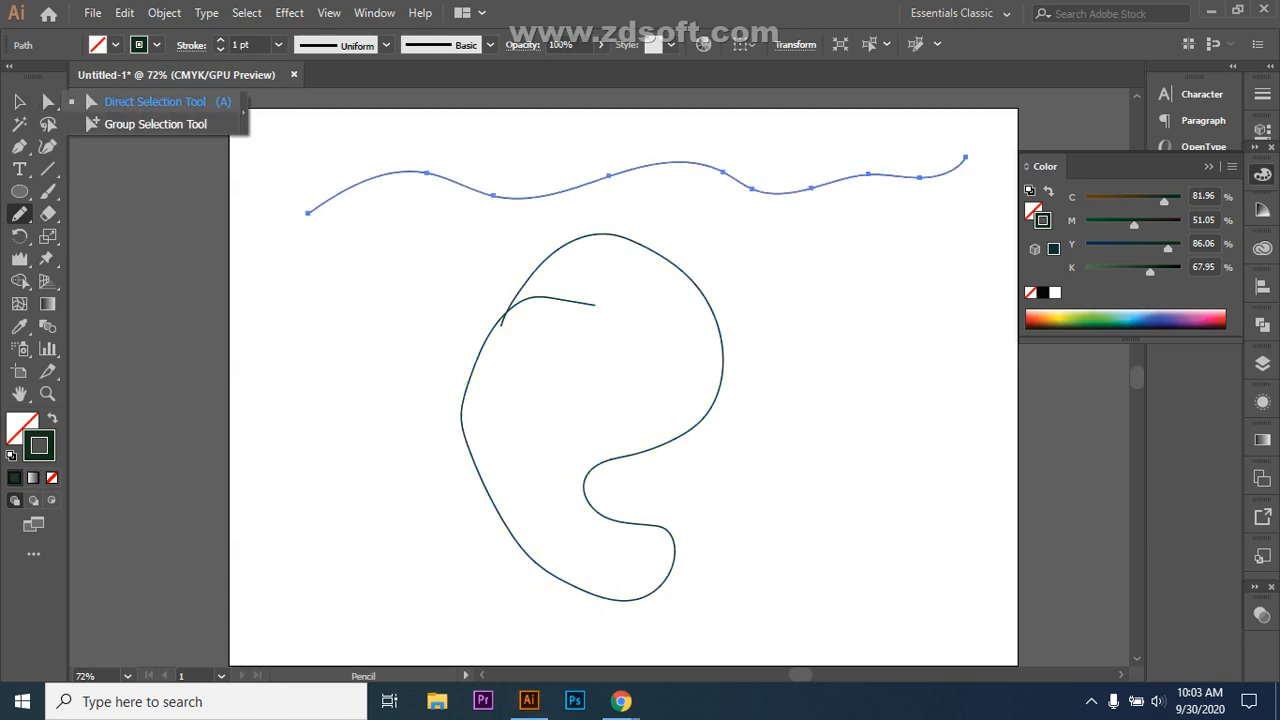
{"action": "left_click", "coordinate": [493, 195]}
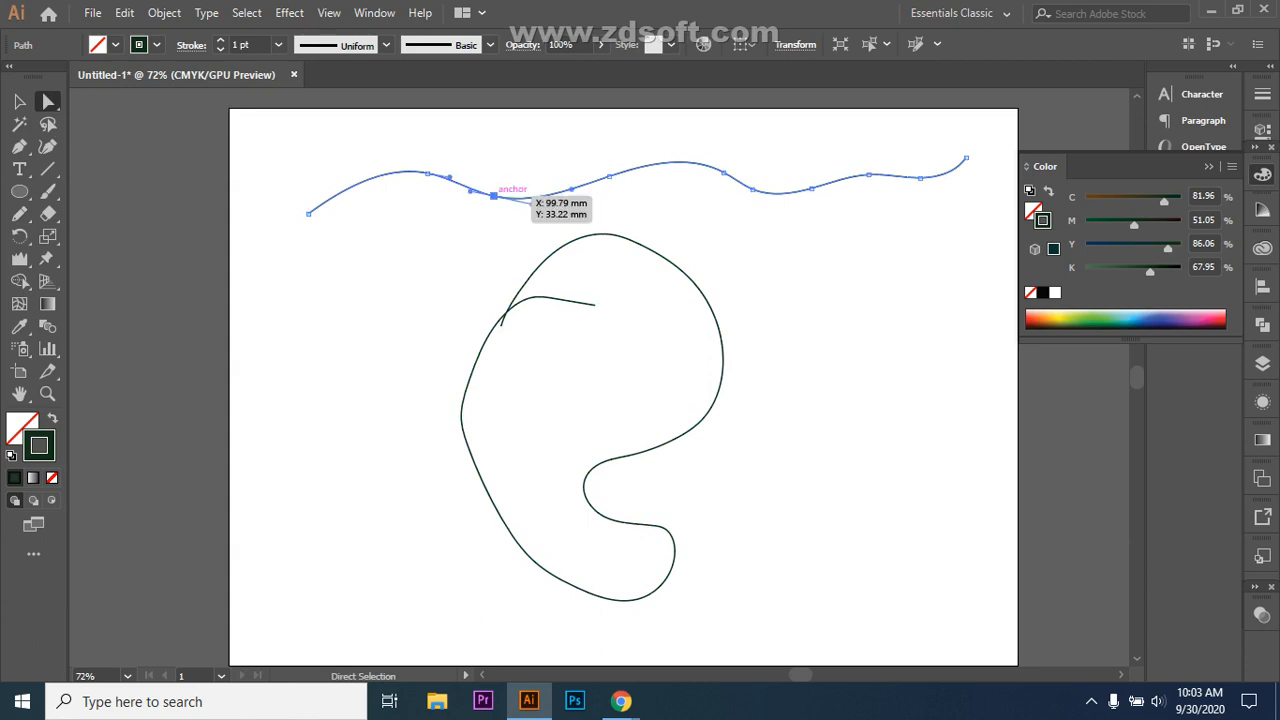
{"action": "left_click", "coordinate": [646, 164]}
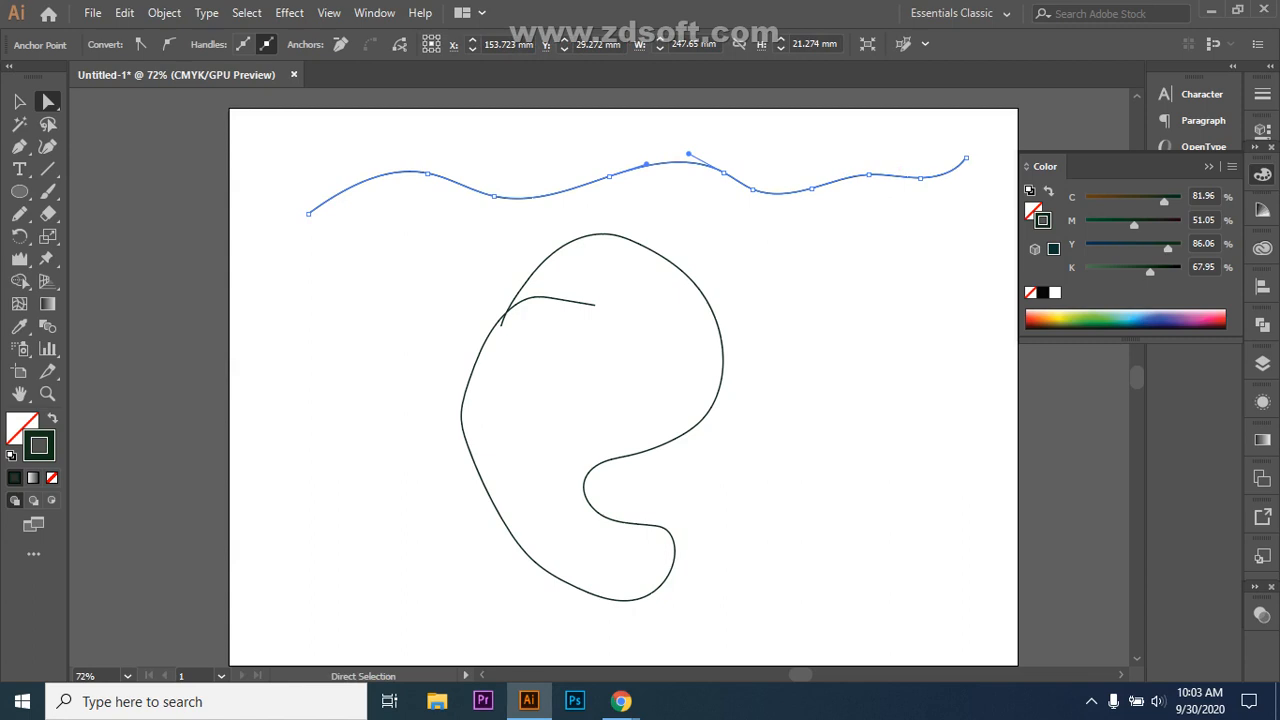
{"action": "left_click", "coordinate": [463, 432]}
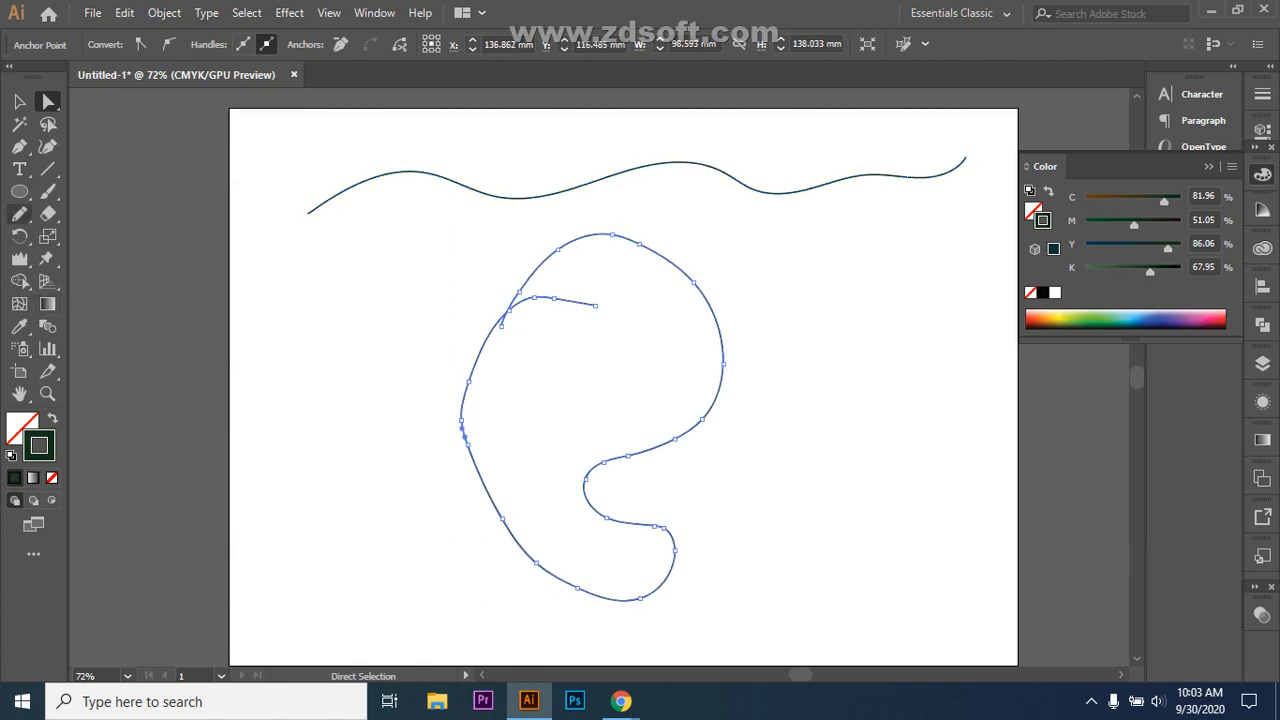
{"action": "left_click", "coordinate": [19, 213]}
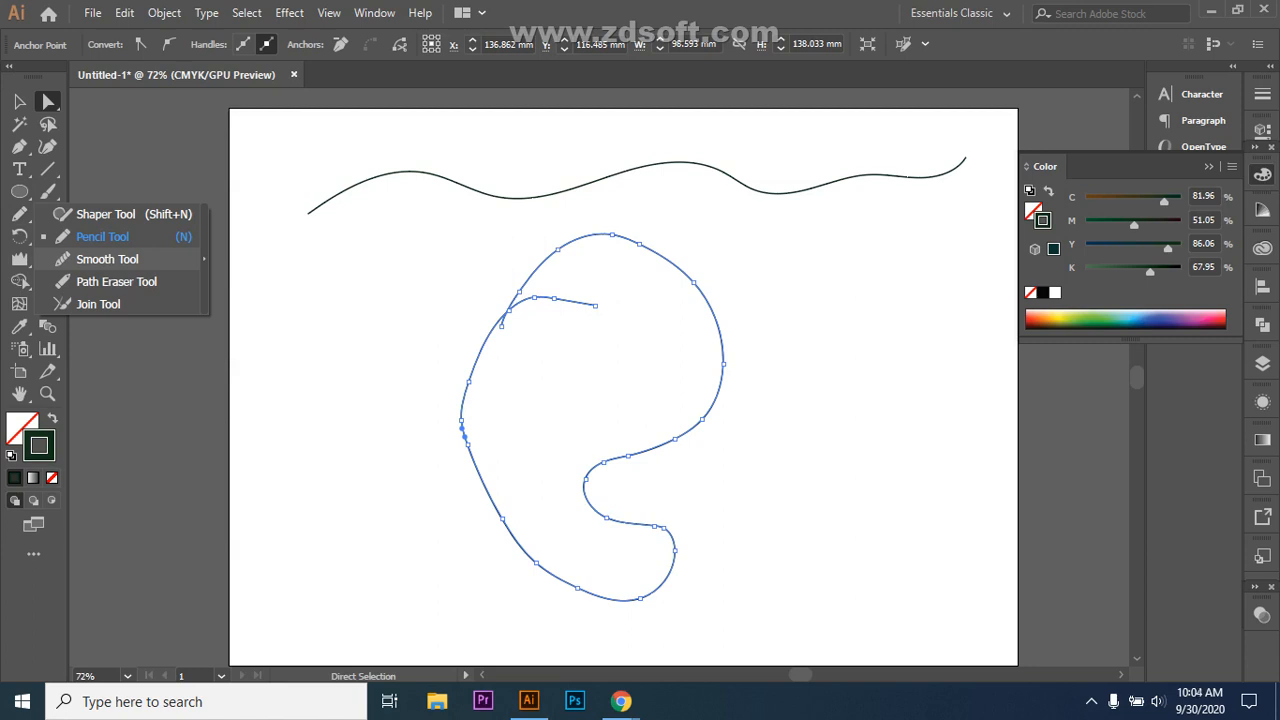
Step: Smooth the lower and lower-left curves of the loop, zooming in to 150%
{"action": "left_click", "coordinate": [105, 259]}
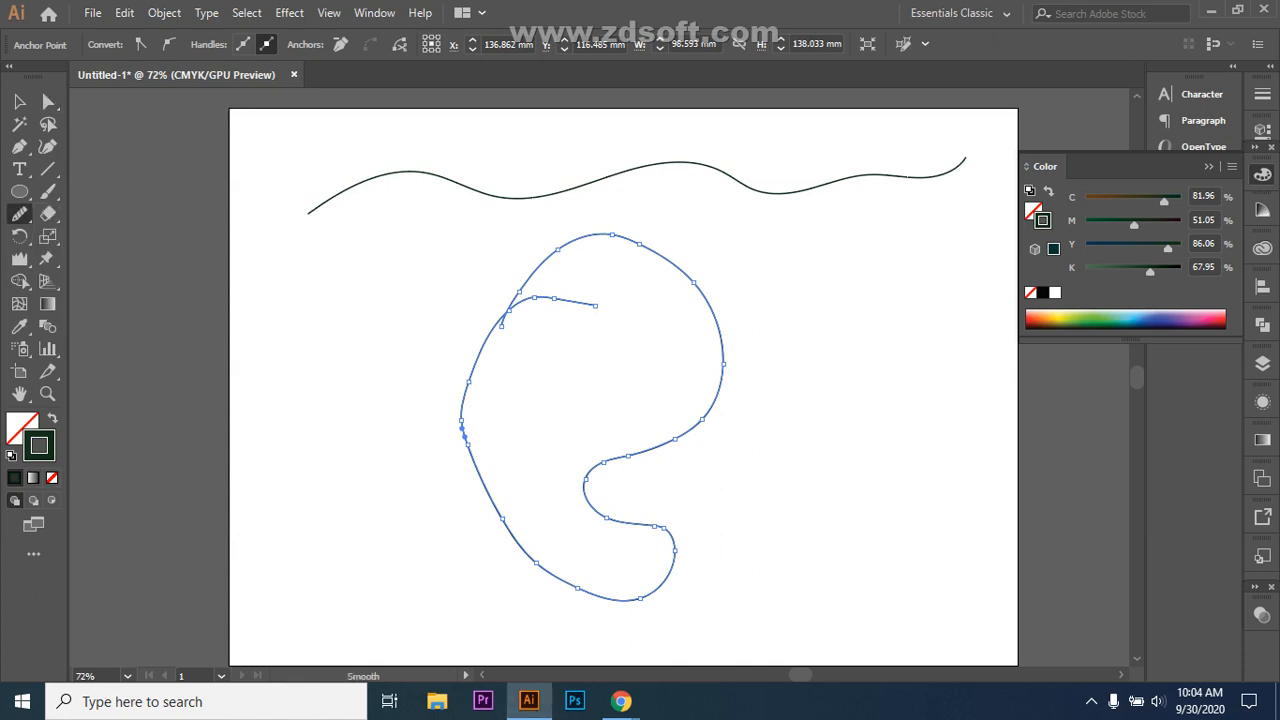
{"action": "left_click_drag", "start_coordinate": [660, 524], "coordinate": [684, 536]}
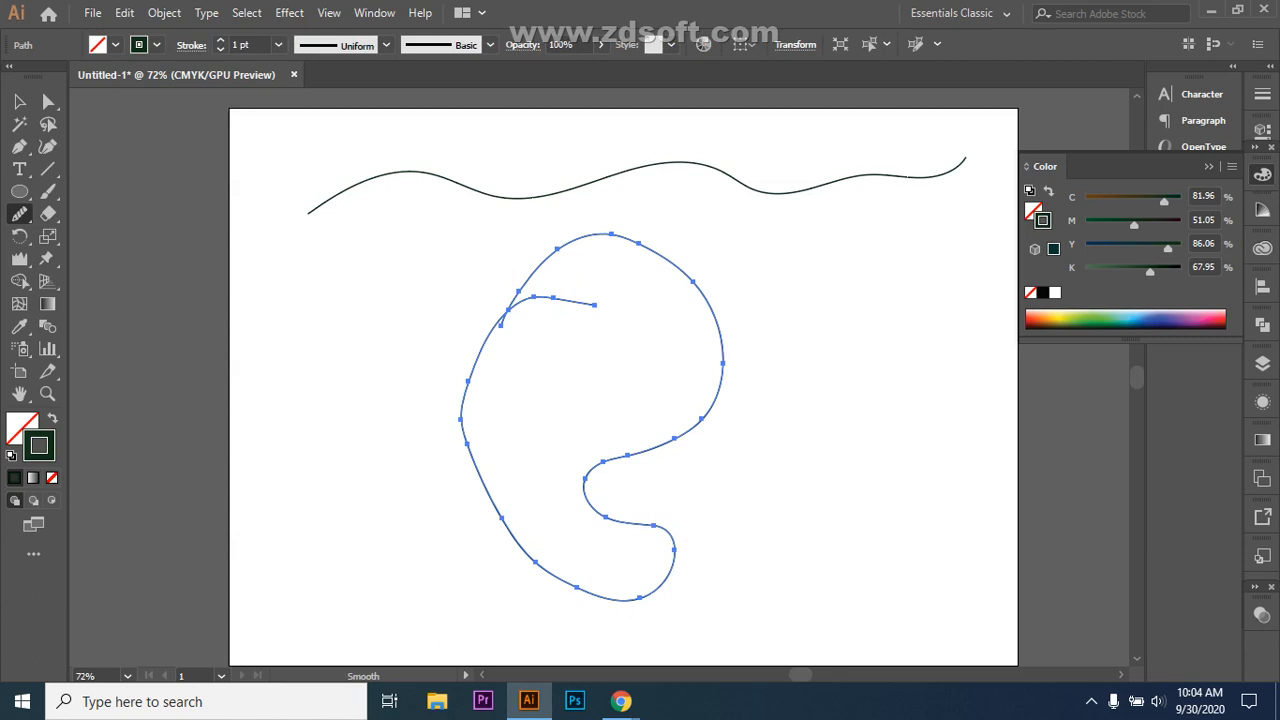
{"action": "left_click_drag", "start_coordinate": [536, 564], "coordinate": [552, 578]}
{"action": "key", "text": "ctrl+plus"}
{"action": "key", "text": "ctrl+plus"}
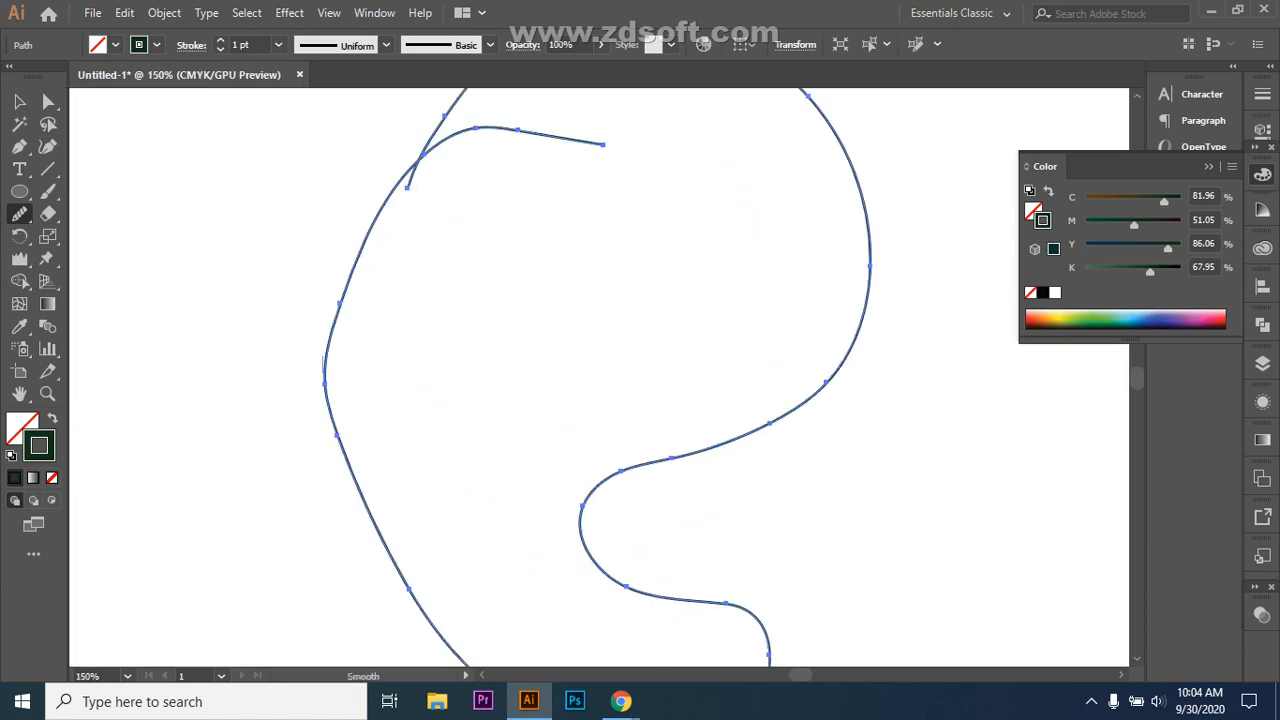
Step: Smooth the loop's left side, its top and its upper right
{"action": "left_click_drag", "start_coordinate": [325, 372], "coordinate": [333, 418]}
{"action": "scroll", "coordinate": [599, 378], "scroll_direction": "up", "scroll_amount": 3}
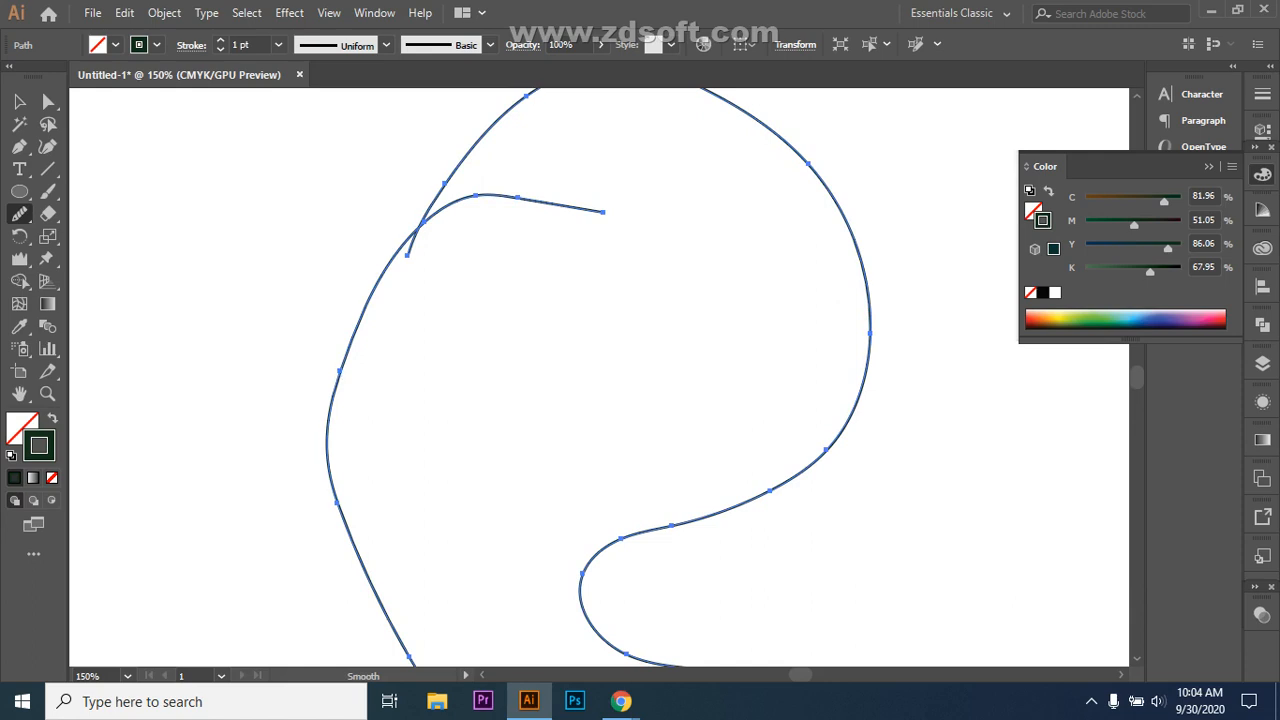
{"action": "scroll", "coordinate": [599, 378], "scroll_direction": "down", "scroll_amount": 8}
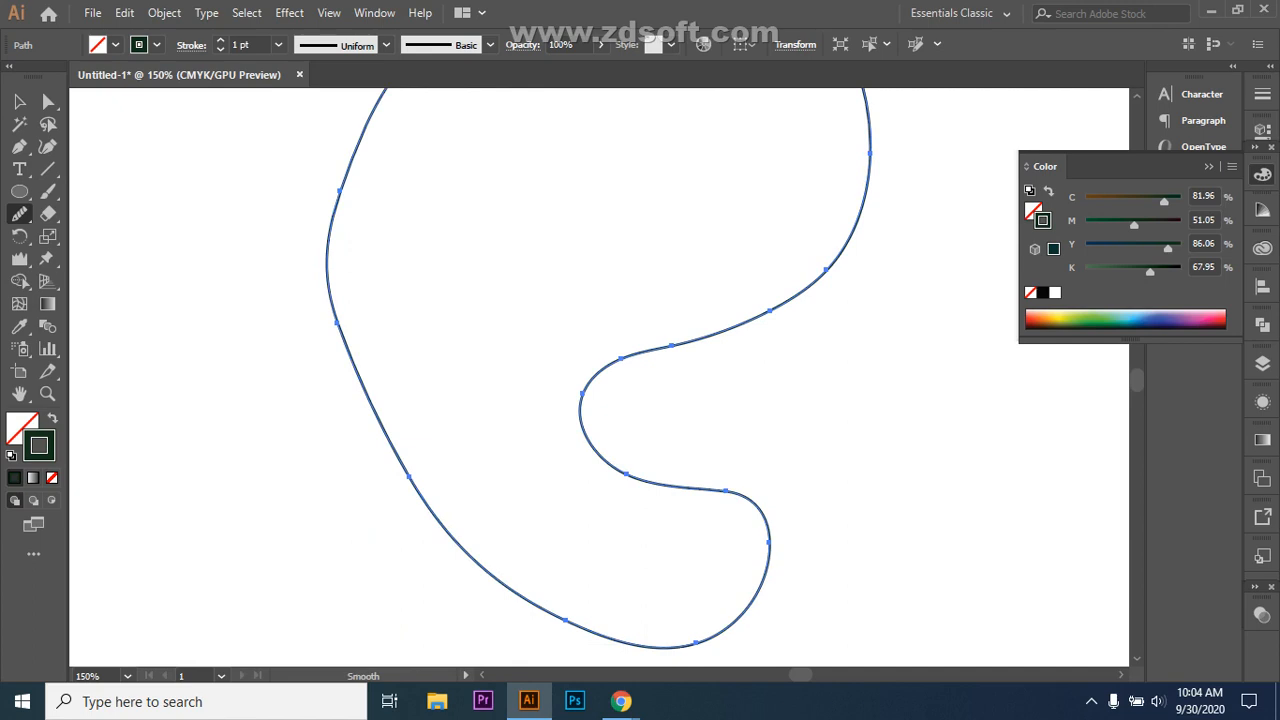
{"action": "scroll", "coordinate": [599, 378], "scroll_direction": "up", "scroll_amount": 10}
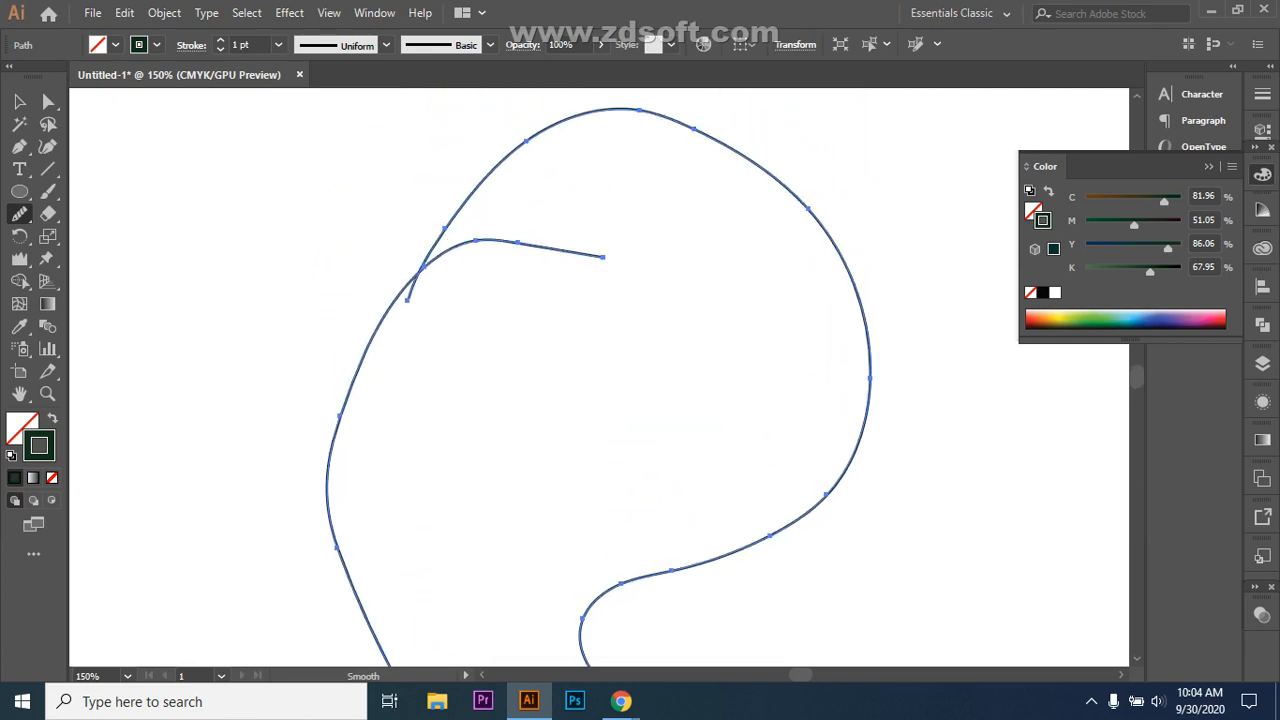
{"action": "left_click_drag", "start_coordinate": [510, 148], "coordinate": [535, 132]}
{"action": "left_click_drag", "start_coordinate": [533, 131], "coordinate": [558, 118]}
{"action": "left_click_drag", "start_coordinate": [630, 110], "coordinate": [634, 110]}
{"action": "scroll", "coordinate": [600, 380], "scroll_direction": "down", "scroll_amount": 3}
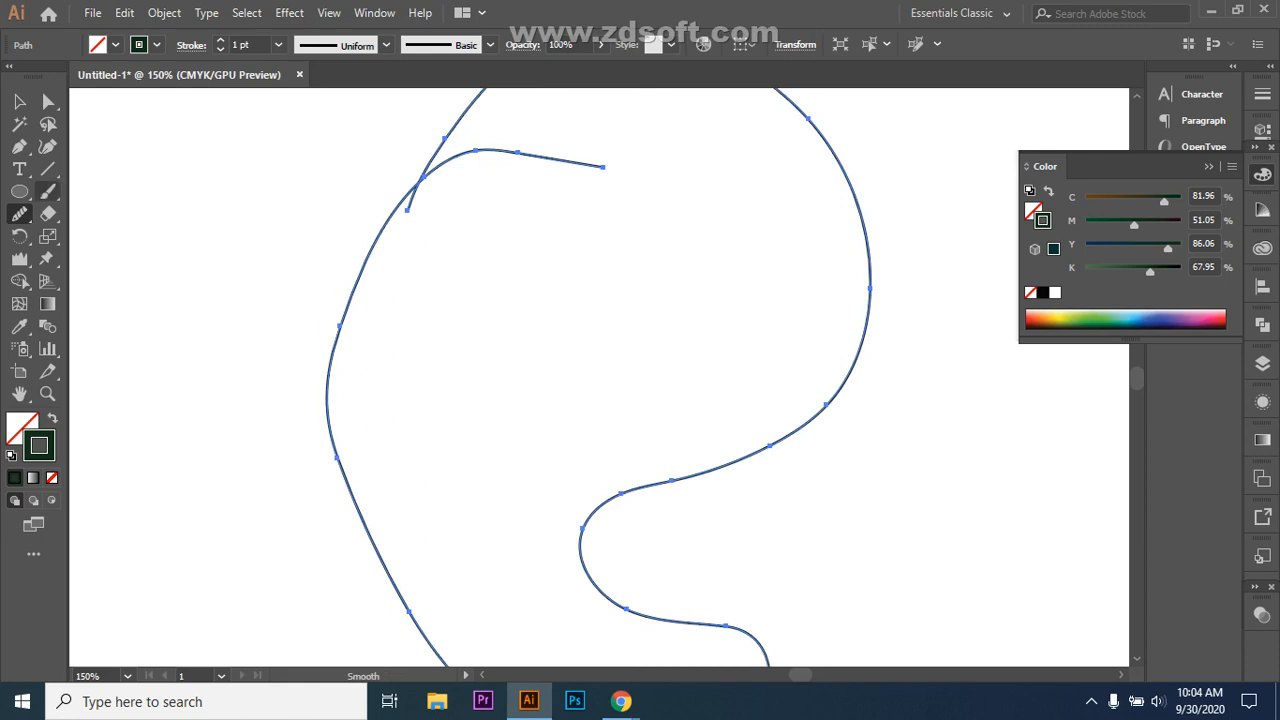
Step: Draw a small zigzag path with two peaks left of the loop using the Pen Tool
{"action": "left_click", "coordinate": [19, 146]}
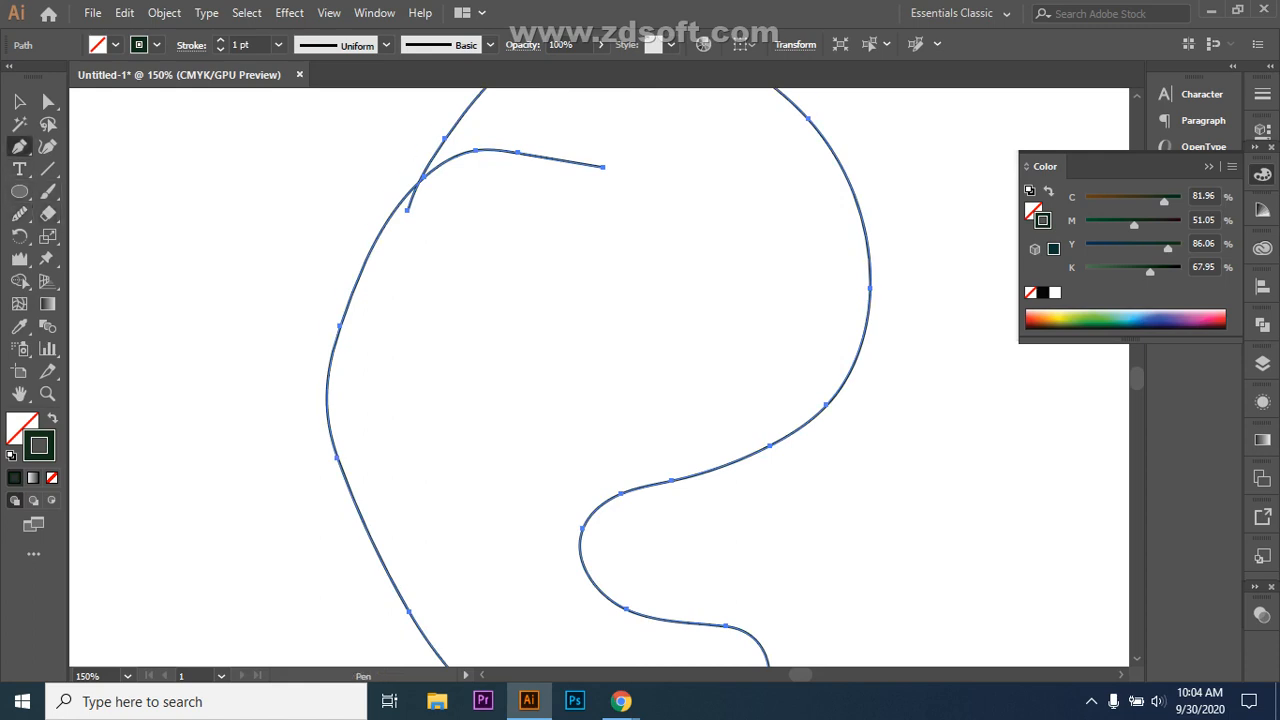
{"action": "left_click", "coordinate": [172, 400]}
{"action": "left_click", "coordinate": [226, 372]}
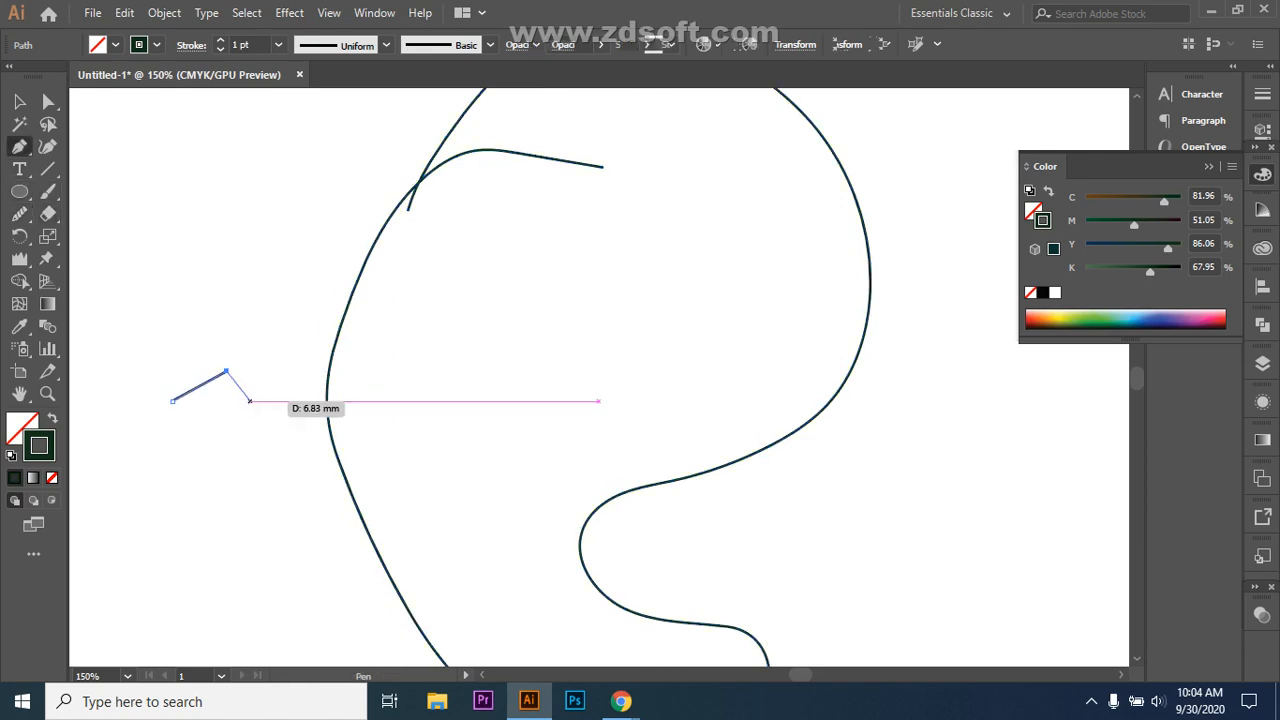
{"action": "left_click", "coordinate": [251, 408]}
{"action": "left_click", "coordinate": [274, 372]}
{"action": "left_click", "coordinate": [301, 408]}
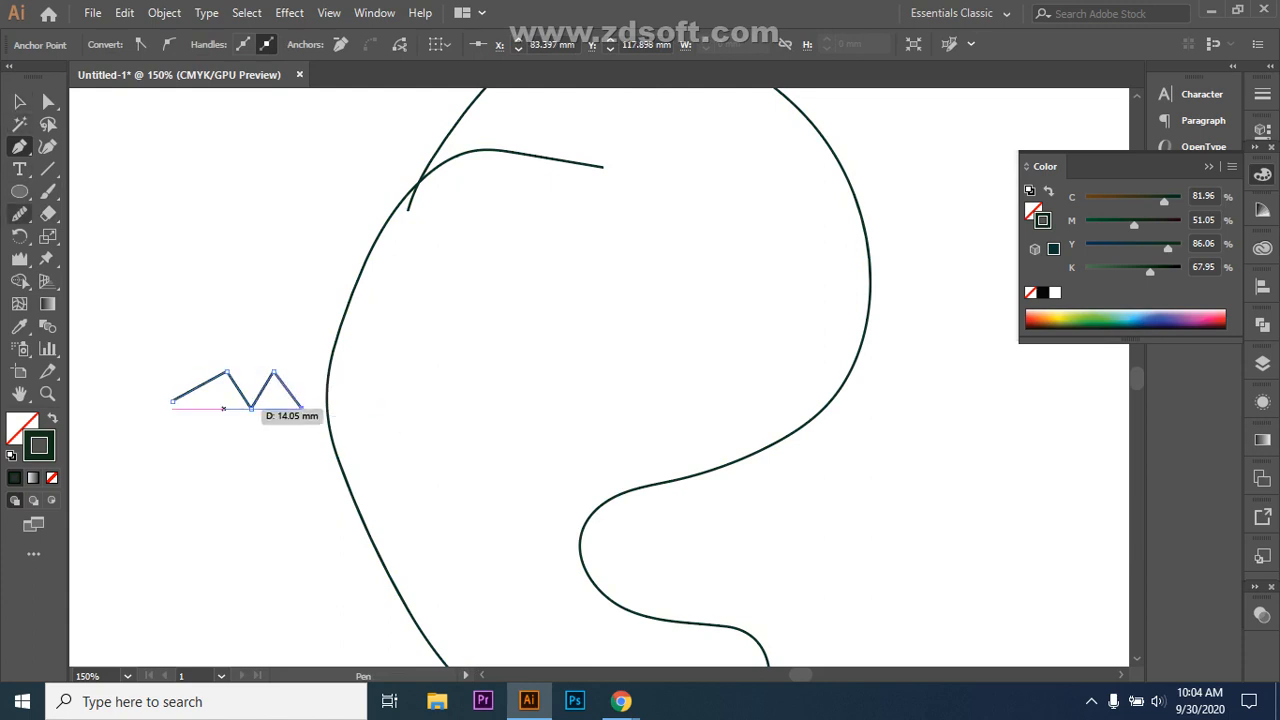
Step: Soften the zigzag's first peak into a rounded curve with the Smooth Tool
{"action": "left_click_drag", "start_coordinate": [20, 214], "coordinate": [100, 257]}
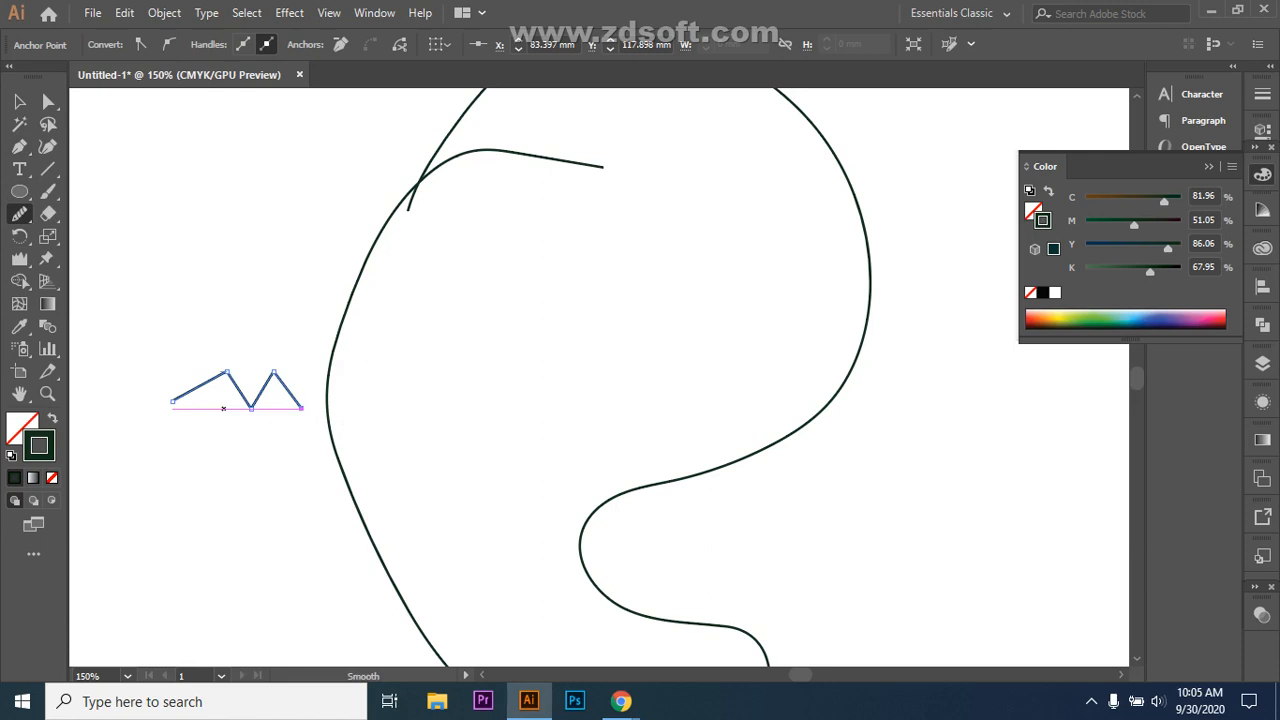
{"action": "left_click_drag", "start_coordinate": [175, 398], "coordinate": [230, 376]}
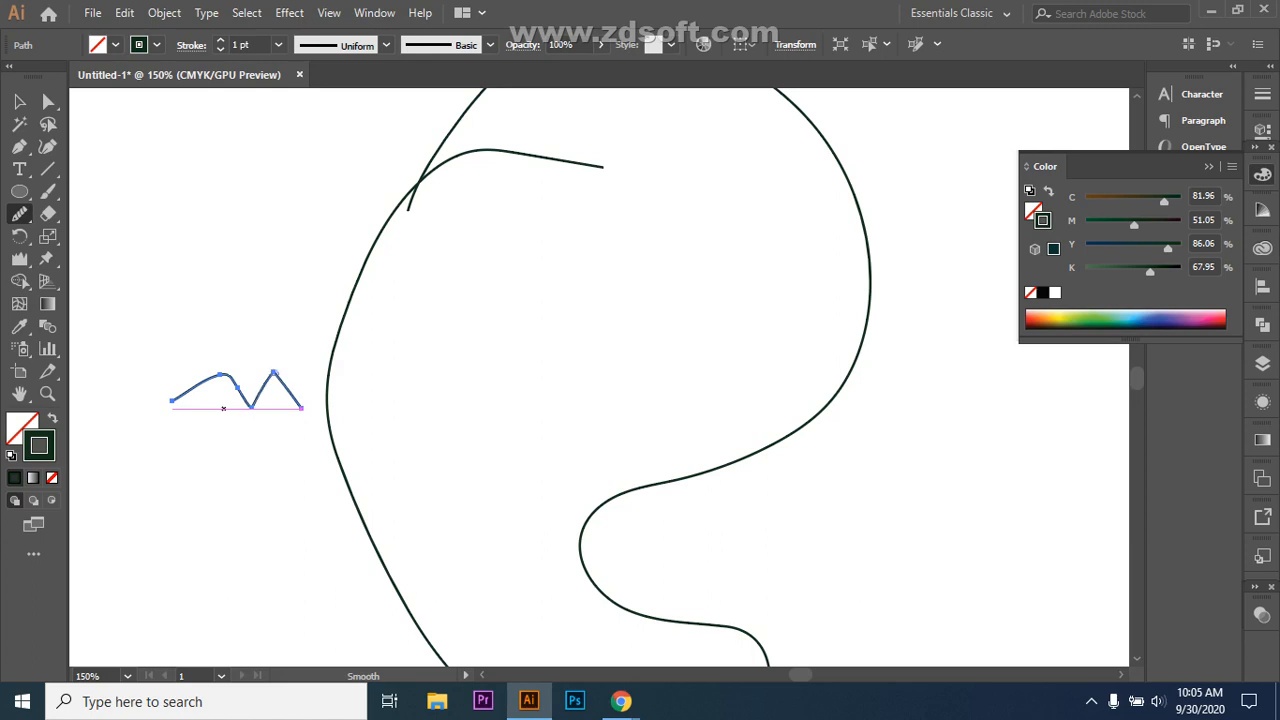
{"action": "left_click_drag", "start_coordinate": [266, 382], "coordinate": [282, 380]}
Step: Delete the looping path, the top wavy line and the zigzag, zooming out to 66.67%
{"action": "key", "text": "v"}
{"action": "left_click", "coordinate": [328, 400]}
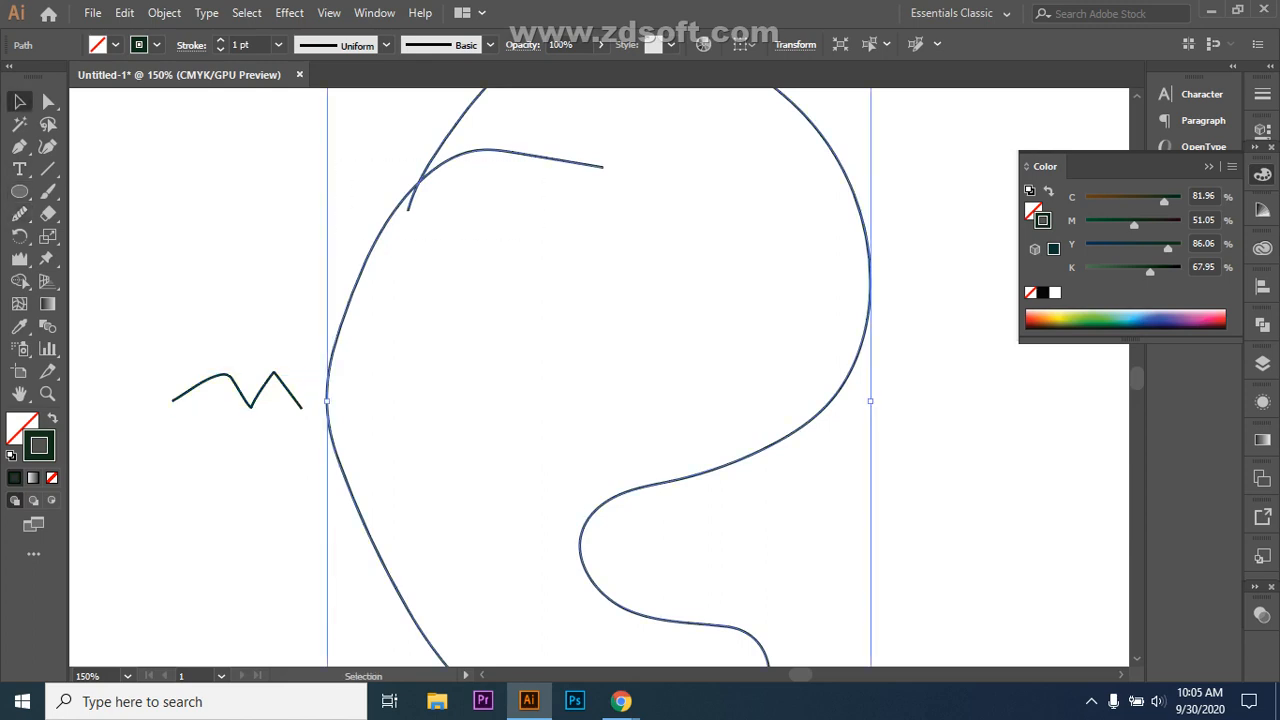
{"action": "key", "text": "Delete"}
{"action": "scroll", "coordinate": [600, 380], "scroll_direction": "up", "scroll_amount": 2}
{"action": "key", "text": "ctrl+minus"}
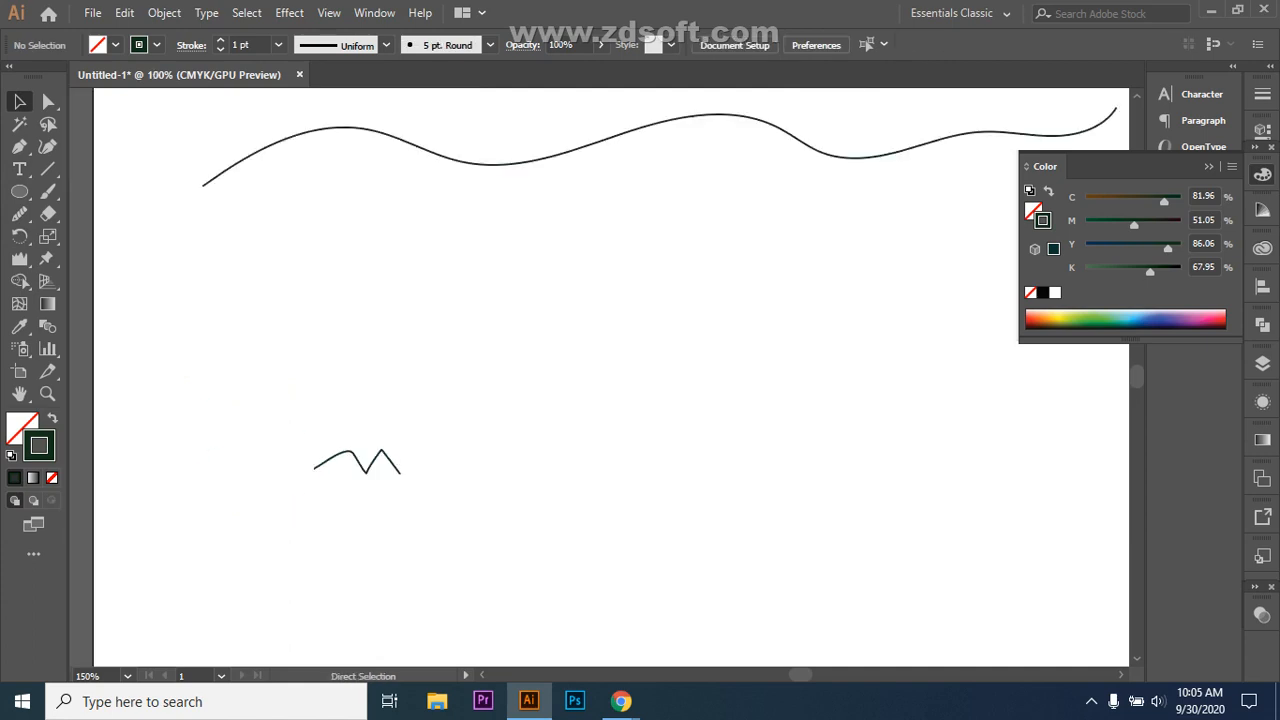
{"action": "key", "text": "ctrl+minus"}
{"action": "left_click_drag", "start_coordinate": [315, 188], "coordinate": [946, 293]}
{"action": "key", "text": "Delete"}
{"action": "left_click_drag", "start_coordinate": [400, 371], "coordinate": [629, 520]}
{"action": "key", "text": "Delete"}
Step: Draw one long wavy pencil line across the middle of the artboard
{"action": "key", "text": "n"}
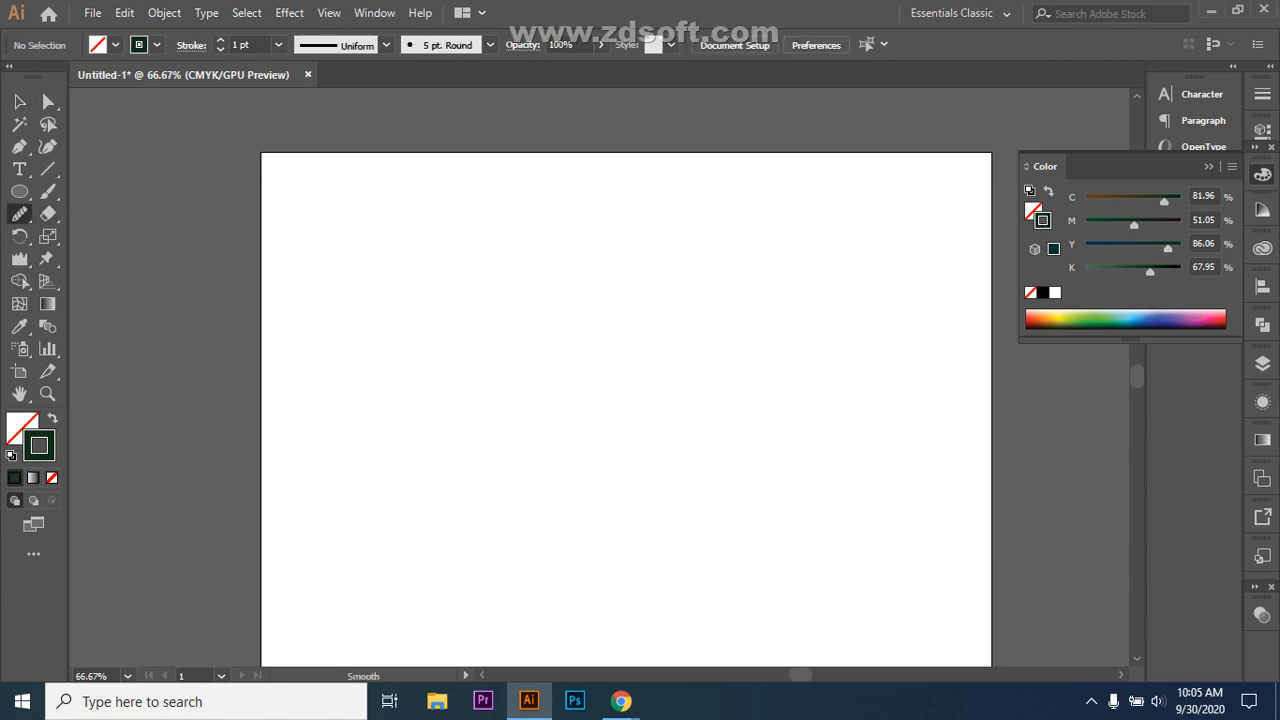
{"action": "mouse_move", "coordinate": [316, 376]}
{"action": "left_mouse_down"}
{"action": "mouse_move", "coordinate": [426, 340]}
{"action": "mouse_move", "coordinate": [563, 374]}
{"action": "mouse_move", "coordinate": [749, 337]}
{"action": "mouse_move", "coordinate": [866, 374]}
{"action": "left_mouse_up"}
{"action": "scroll", "coordinate": [626, 400], "scroll_direction": "down", "scroll_amount": 1}
{"action": "mouse_move", "coordinate": [19, 213]}
{"action": "left_mouse_down"}
{"action": "mouse_move", "coordinate": [70, 211]}
{"action": "mouse_move", "coordinate": [70, 257]}
{"action": "mouse_move", "coordinate": [70, 234]}
{"action": "left_mouse_up"}
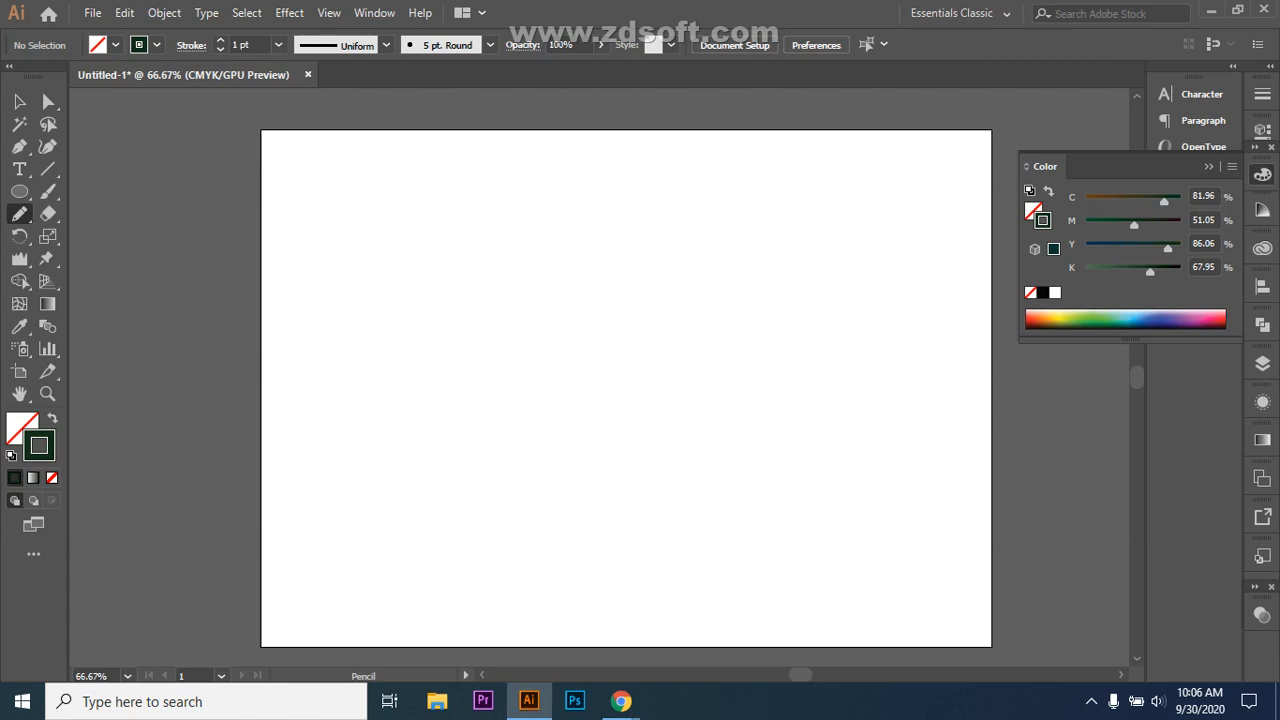
{"action": "mouse_move", "coordinate": [307, 394]}
{"action": "left_mouse_down"}
{"action": "mouse_move", "coordinate": [332, 382]}
{"action": "mouse_move", "coordinate": [430, 399]}
{"action": "mouse_move", "coordinate": [582, 376]}
{"action": "mouse_move", "coordinate": [731, 407]}
{"action": "mouse_move", "coordinate": [995, 360]}
{"action": "mouse_move", "coordinate": [1017, 312]}
{"action": "left_mouse_up"}
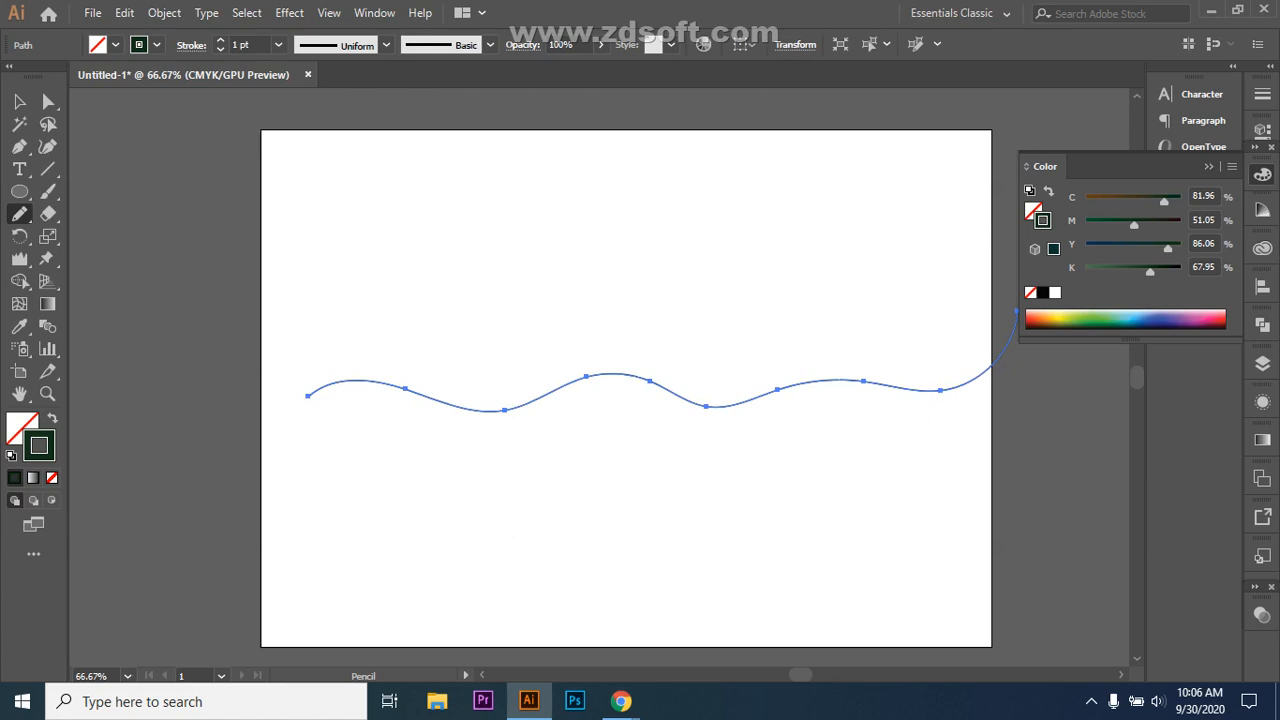
{"action": "key", "text": "v"}
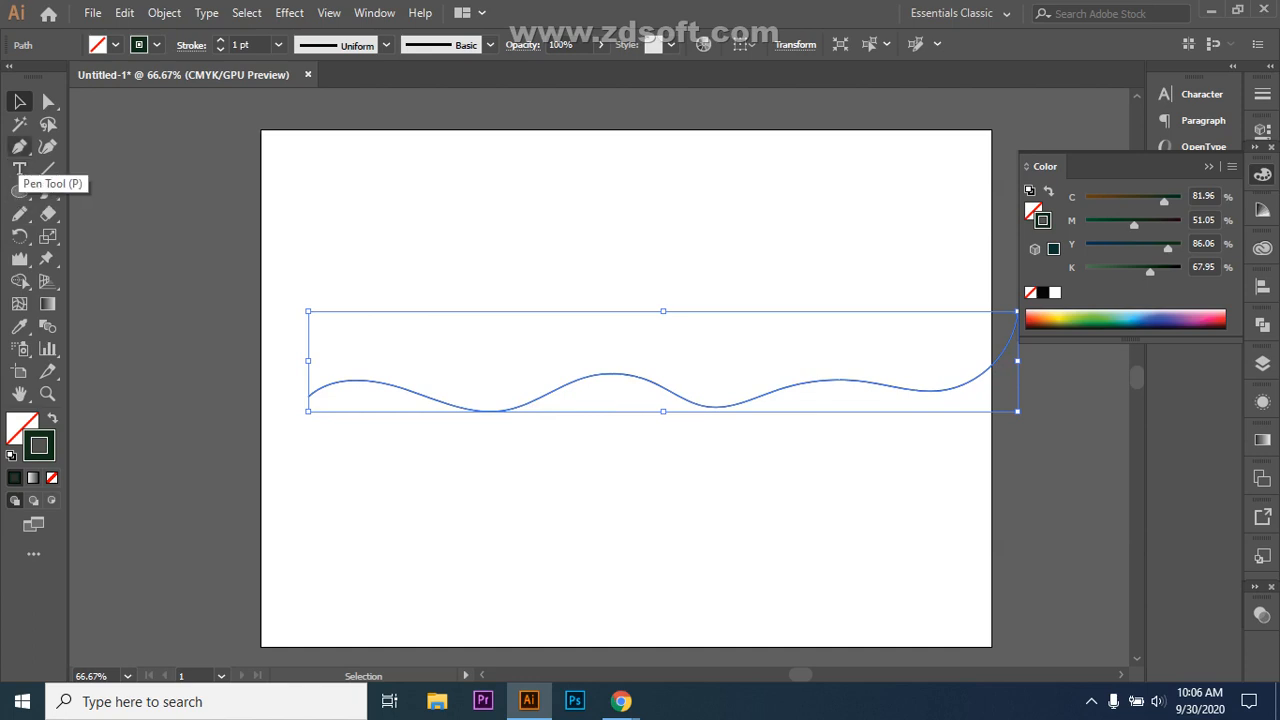
{"action": "left_click", "coordinate": [19, 146]}
Step: Draw a wavy Pen path of curved anchors below the first wave, left to right
{"action": "left_click", "coordinate": [338, 552]}
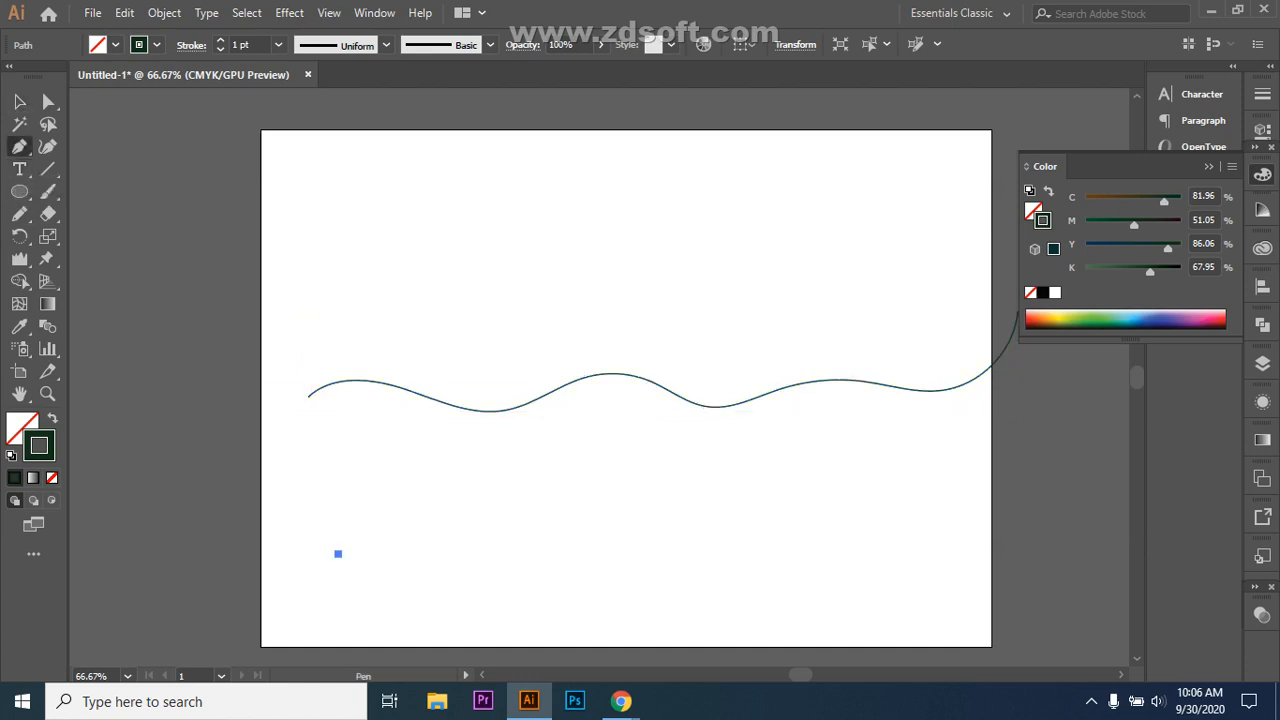
{"action": "left_click_drag", "start_coordinate": [470, 535], "coordinate": [590, 572]}
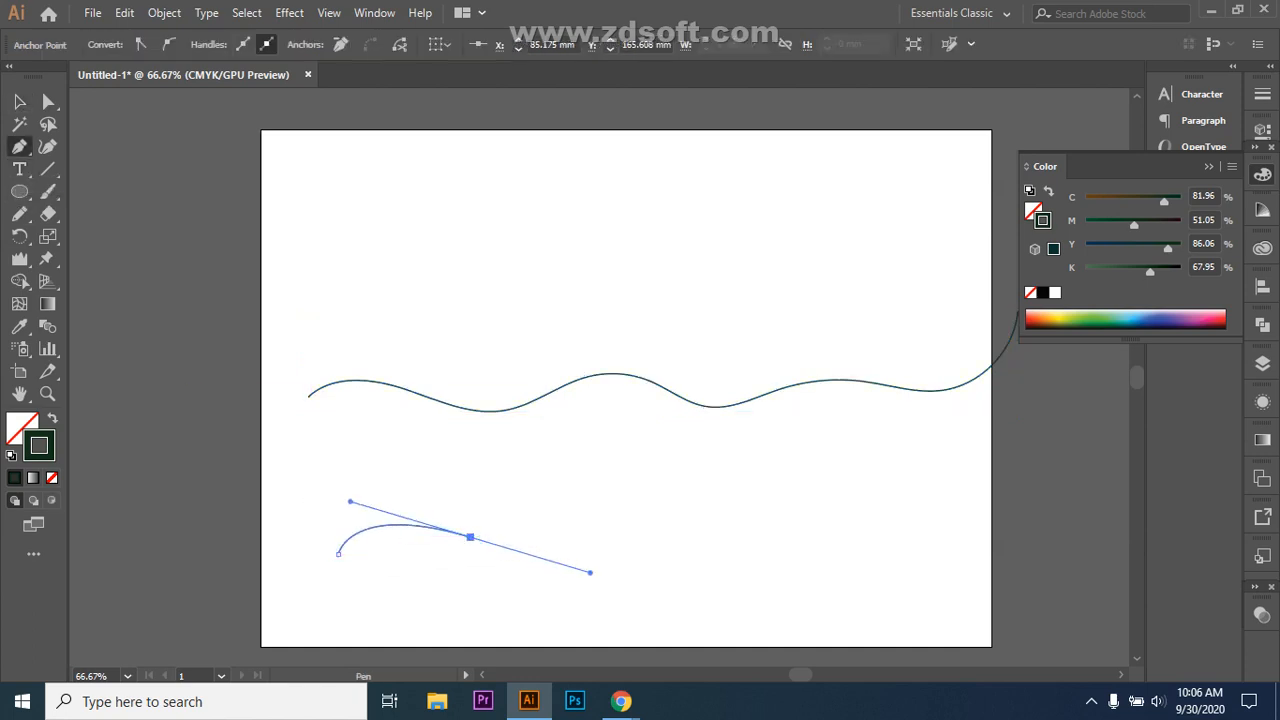
{"action": "left_click_drag", "start_coordinate": [469, 536], "coordinate": [714, 541]}
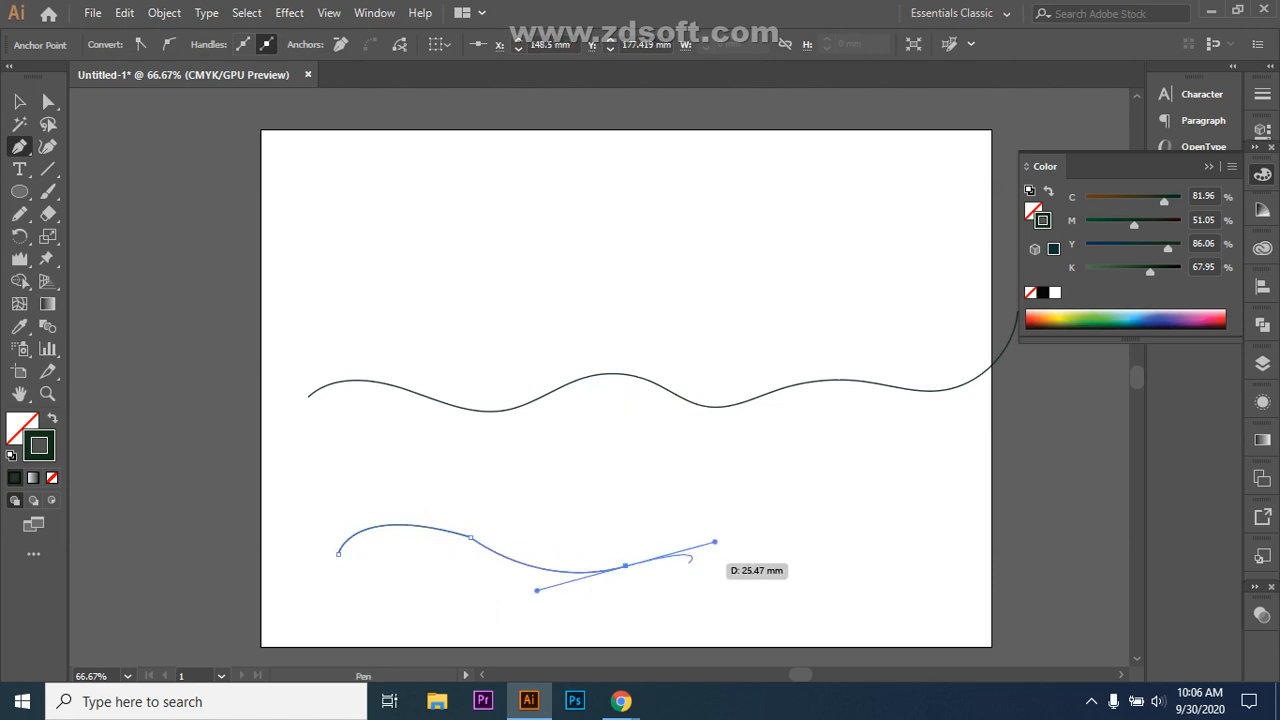
{"action": "mouse_move", "coordinate": [625, 566]}
{"action": "left_mouse_down"}
{"action": "mouse_move", "coordinate": [535, 589]}
{"action": "mouse_move", "coordinate": [663, 578]}
{"action": "mouse_move", "coordinate": [601, 596]}
{"action": "mouse_move", "coordinate": [537, 590]}
{"action": "mouse_move", "coordinate": [715, 579]}
{"action": "mouse_move", "coordinate": [663, 586]}
{"action": "mouse_move", "coordinate": [626, 566]}
{"action": "left_mouse_up"}
{"action": "left_click", "coordinate": [626, 566]}
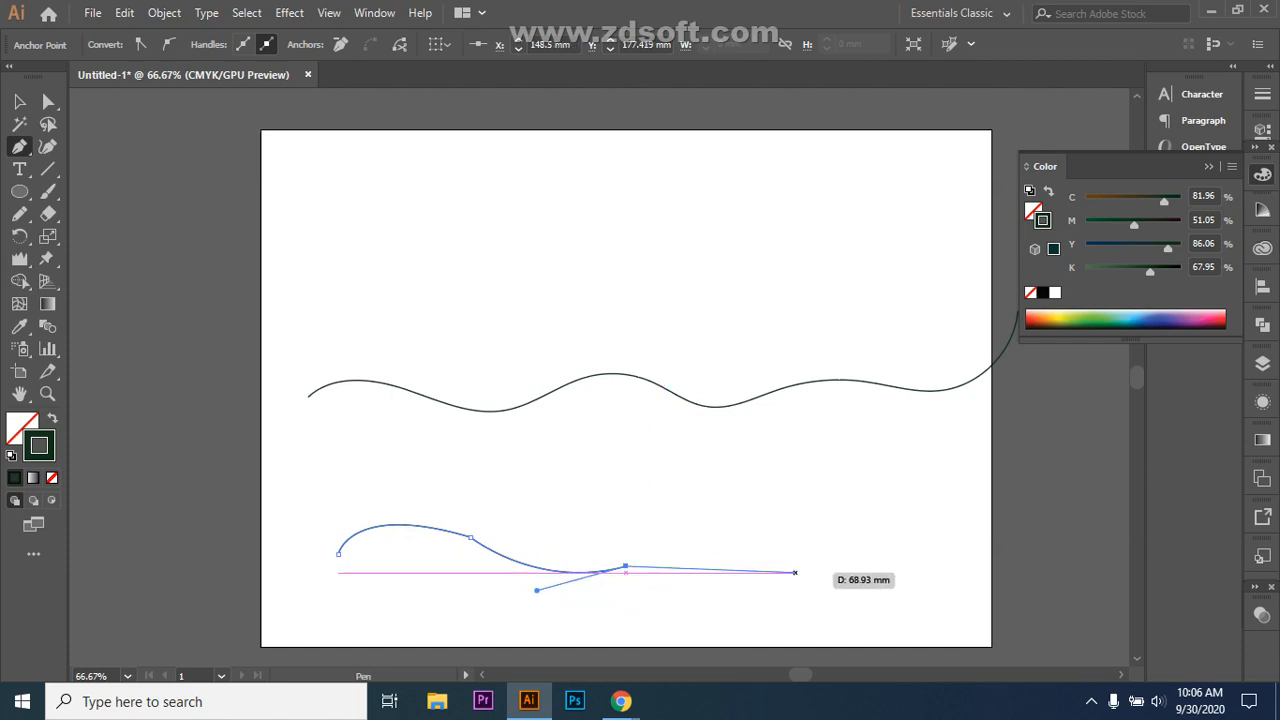
{"action": "left_click_drag", "start_coordinate": [796, 548], "coordinate": [884, 573]}
{"action": "left_click", "coordinate": [796, 548]}
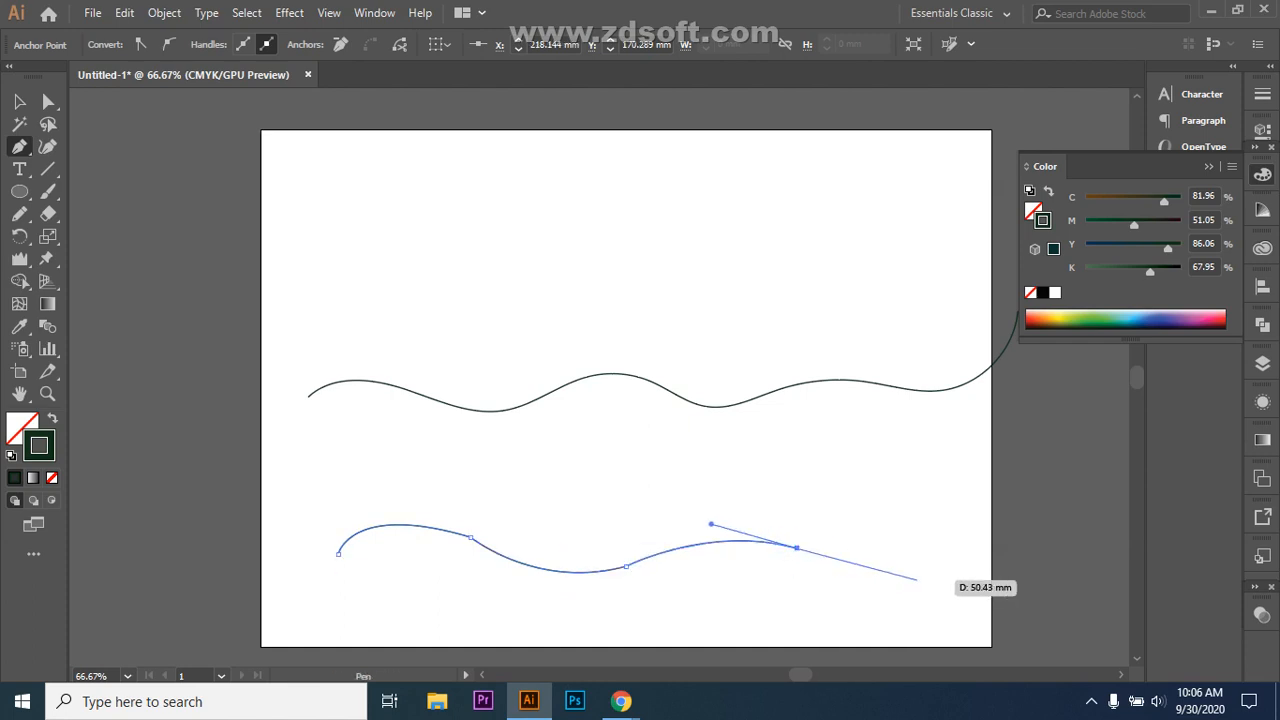
{"action": "left_click_drag", "start_coordinate": [982, 562], "coordinate": [1092, 525]}
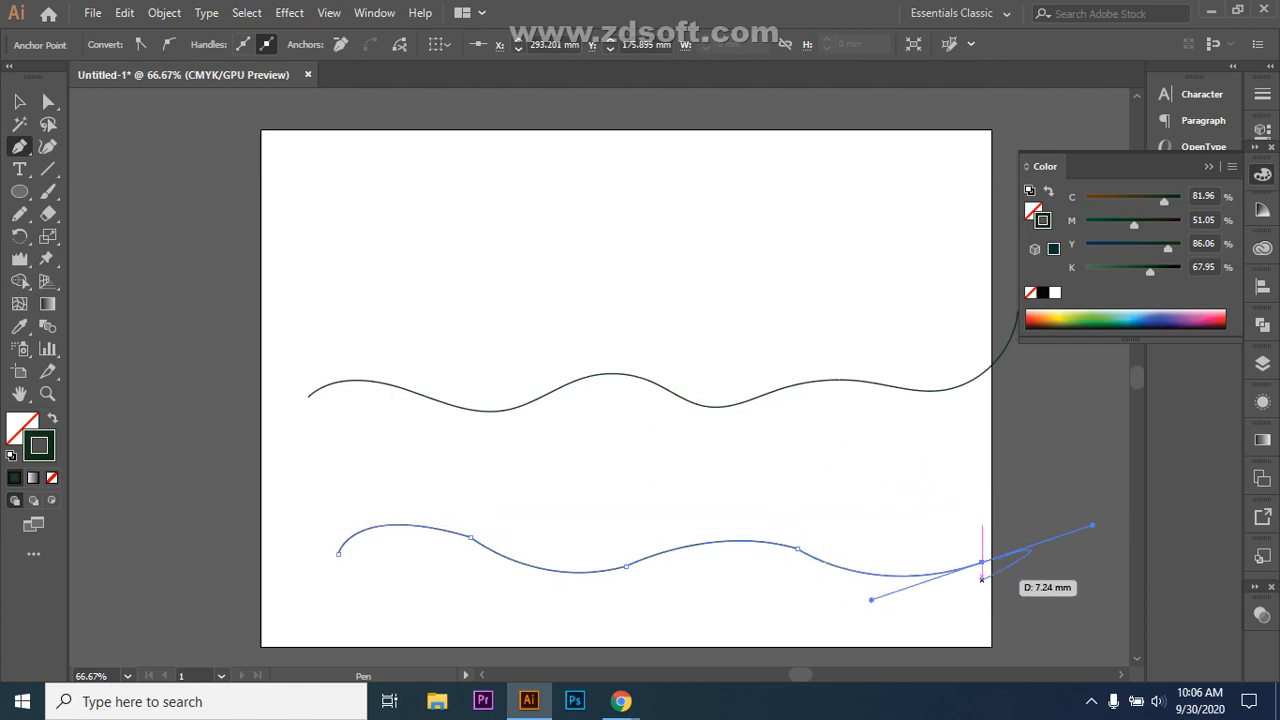
Step: Move the new wavy path up slightly and deselect it
{"action": "key", "text": "v"}
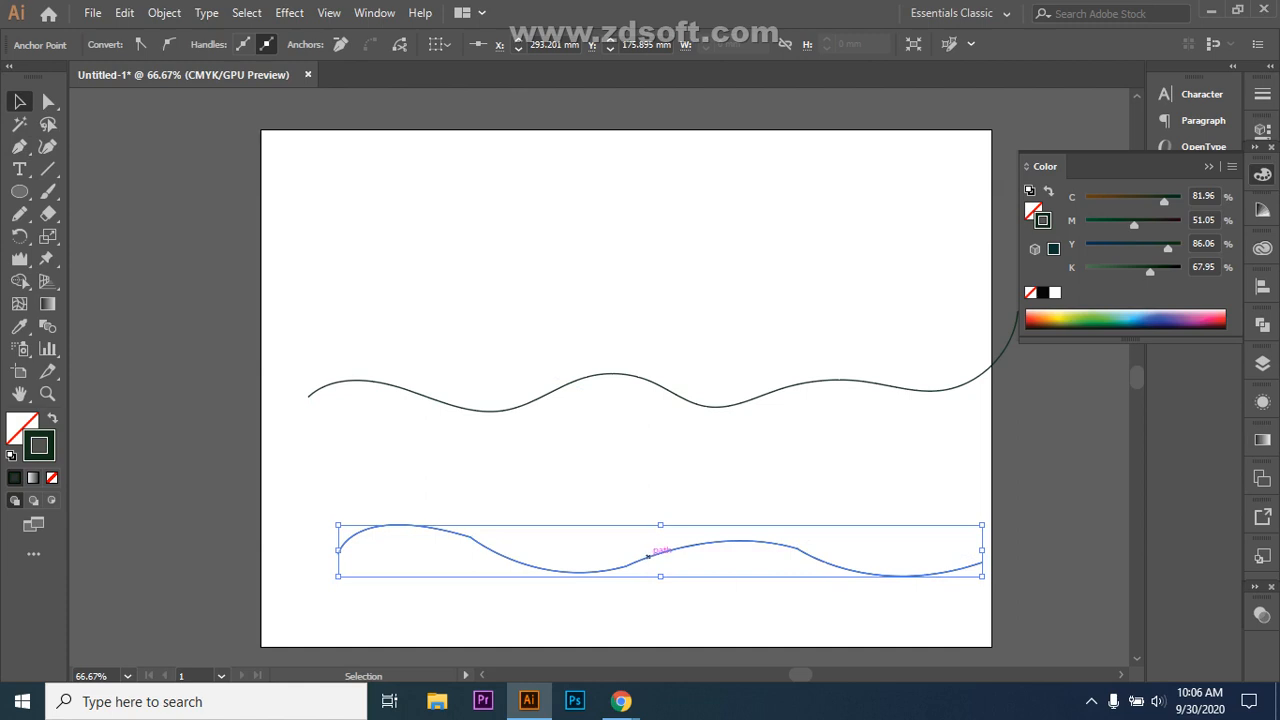
{"action": "left_click_drag", "start_coordinate": [648, 556], "coordinate": [633, 493]}
{"action": "key", "text": "ctrl+shift+a"}
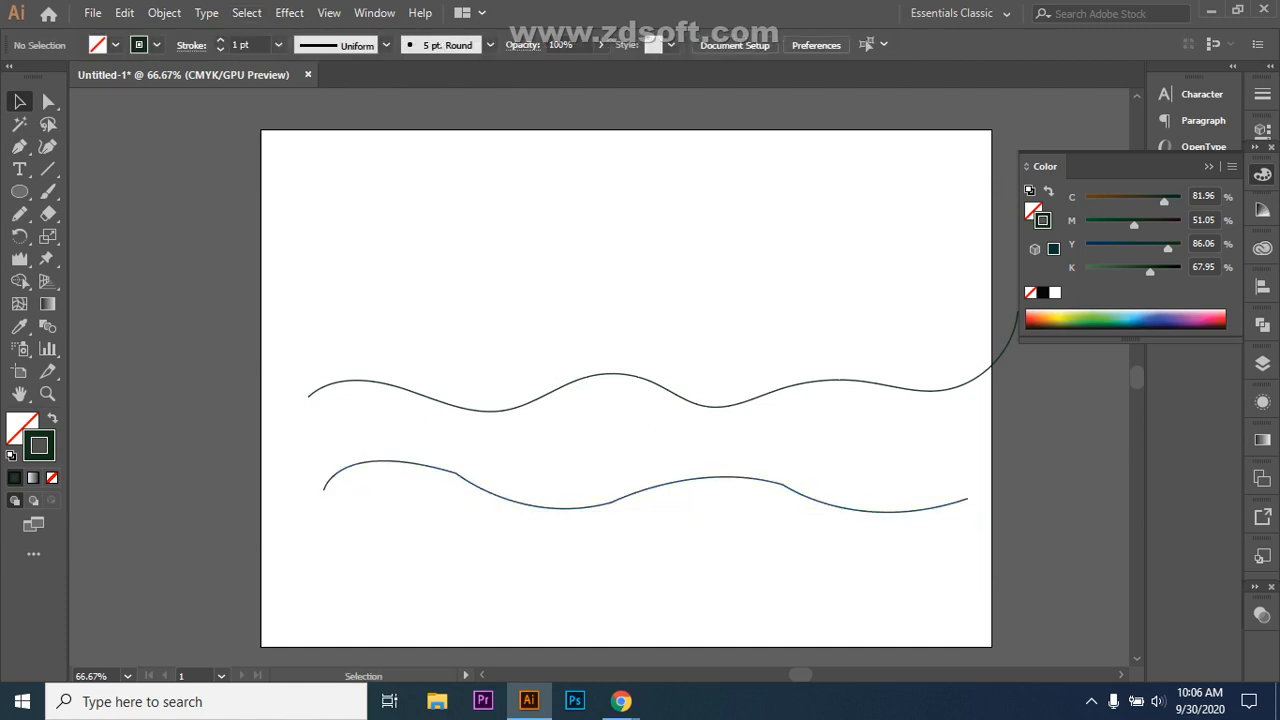
Step: Smooth the lower wavy path's humps and dips from end to end with the Smooth Tool
{"action": "left_click", "coordinate": [437, 466]}
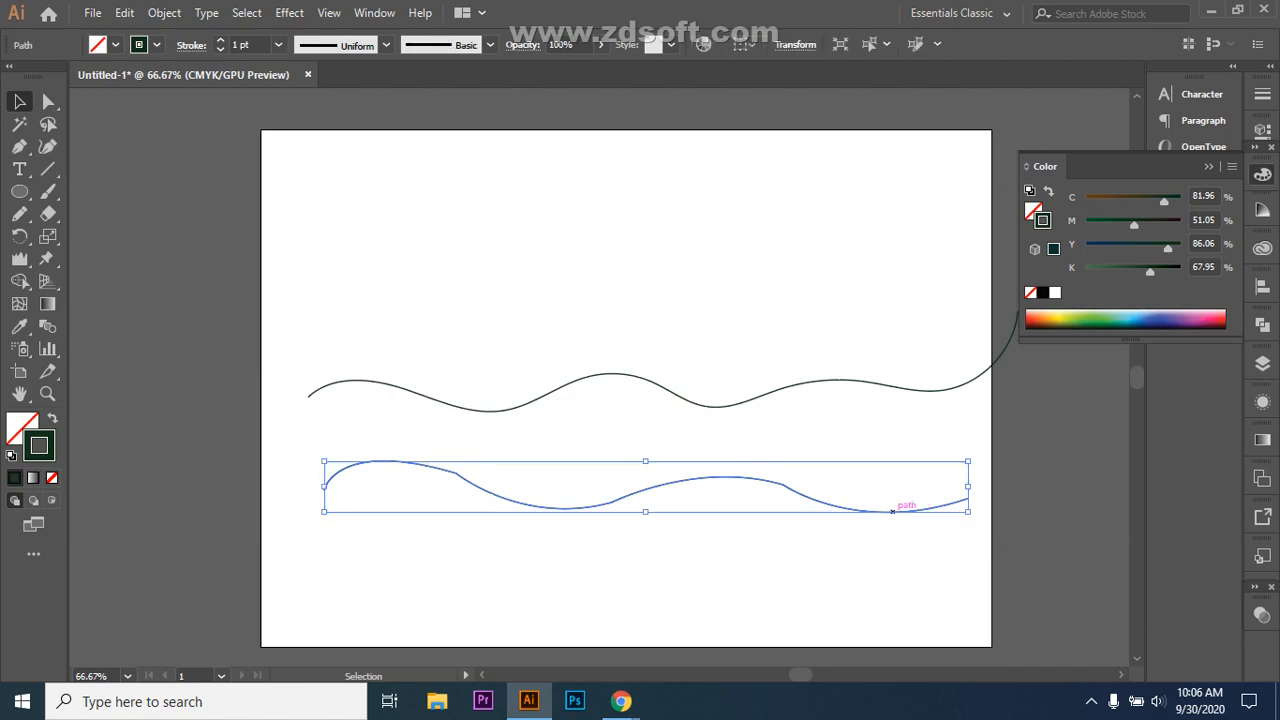
{"action": "left_click", "coordinate": [19, 213]}
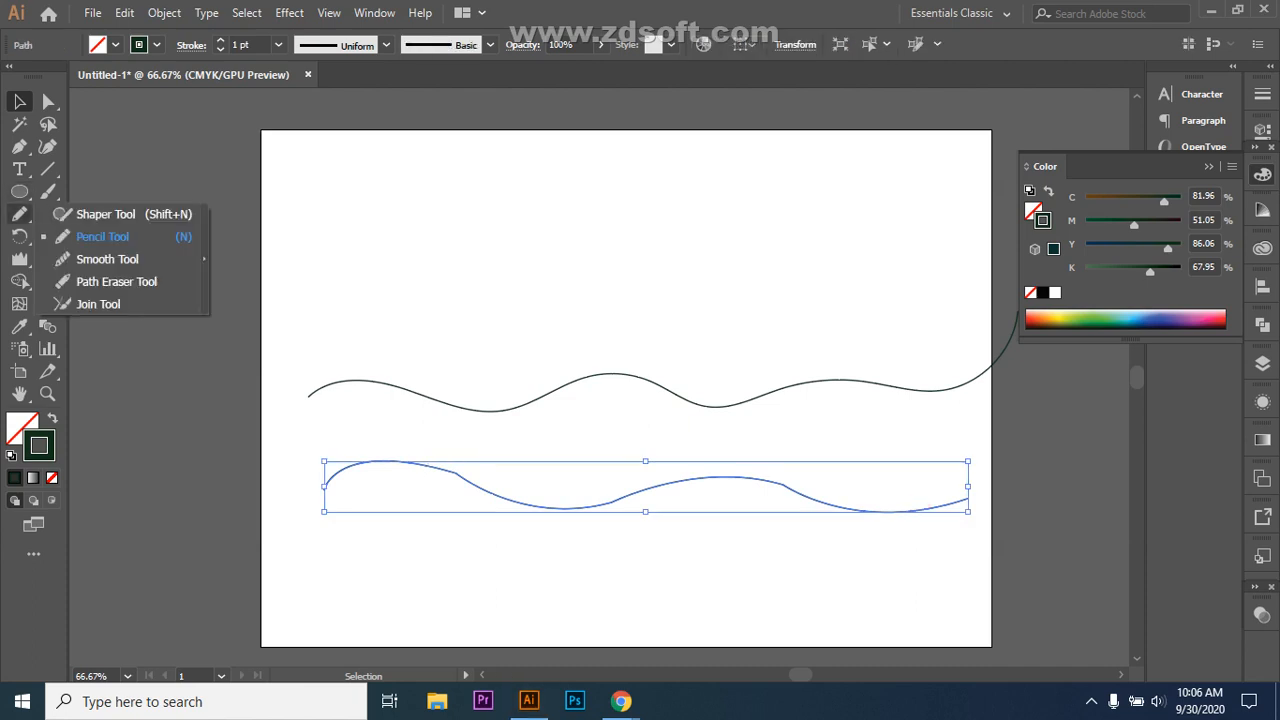
{"action": "left_click", "coordinate": [107, 259]}
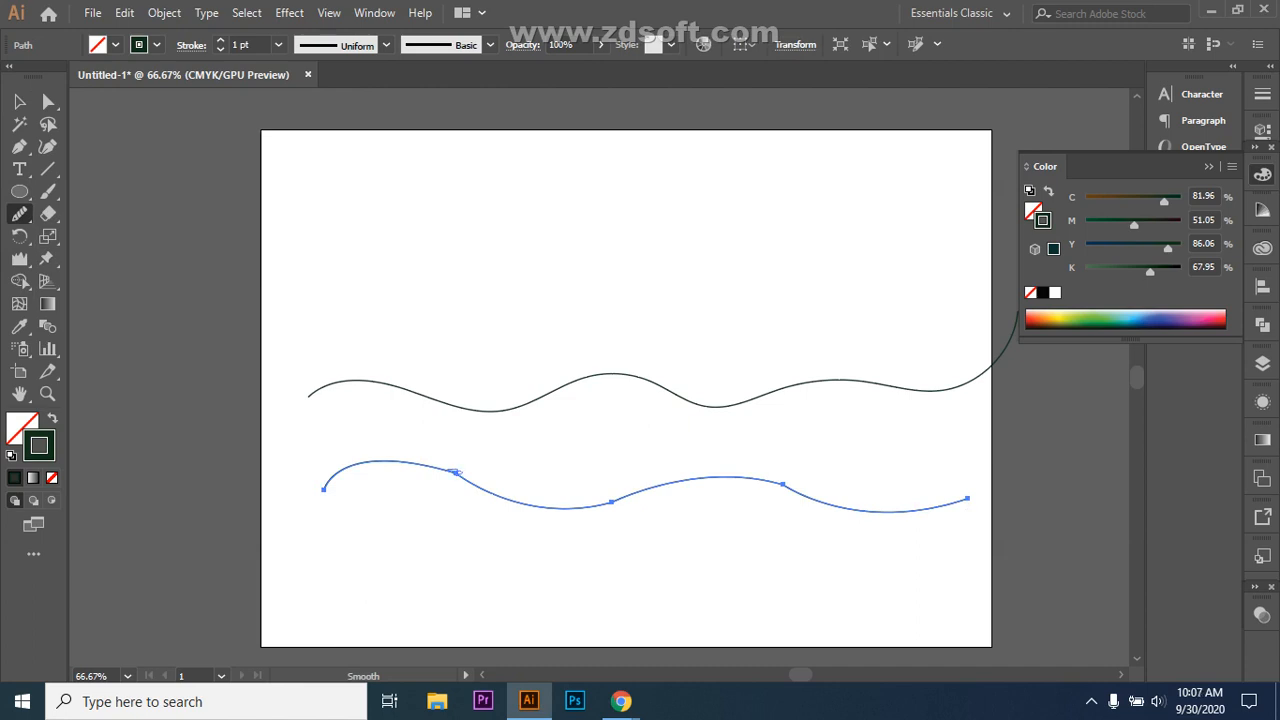
{"action": "left_click_drag", "start_coordinate": [455, 471], "coordinate": [398, 462]}
{"action": "left_click_drag", "start_coordinate": [787, 484], "coordinate": [650, 488]}
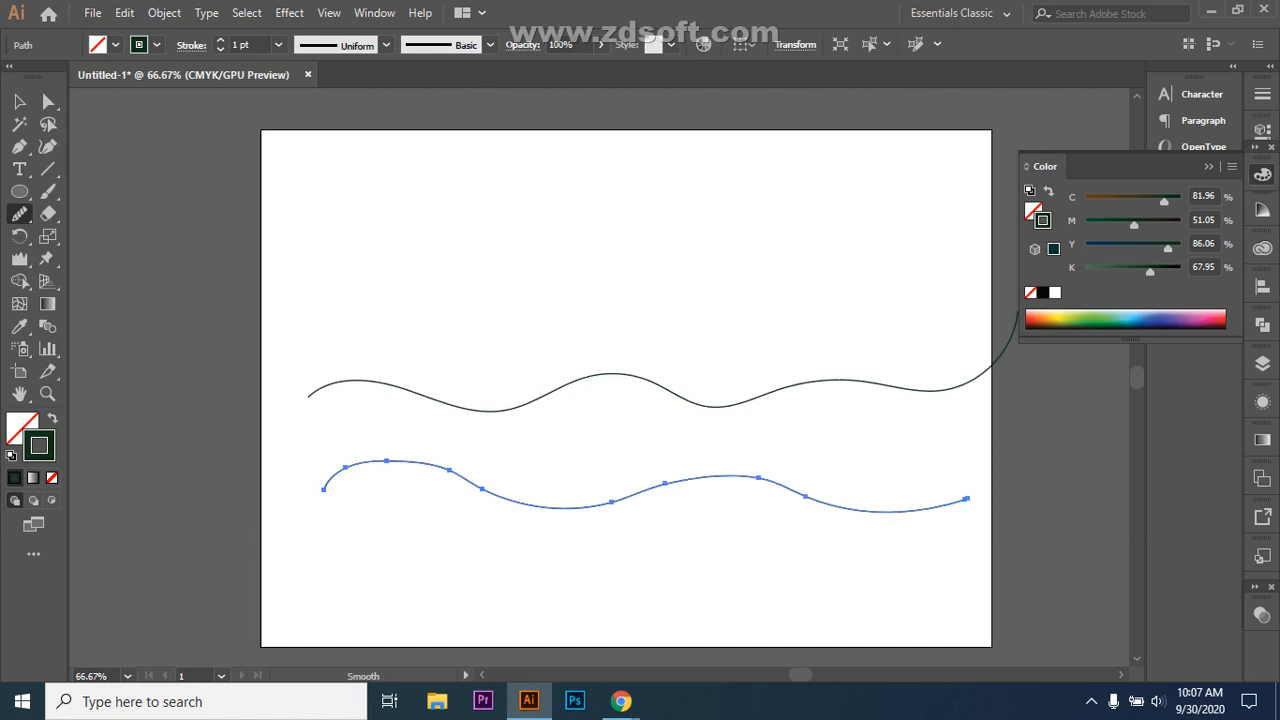
{"action": "left_click_drag", "start_coordinate": [686, 481], "coordinate": [622, 499]}
{"action": "left_click_drag", "start_coordinate": [505, 500], "coordinate": [470, 487]}
{"action": "left_click_drag", "start_coordinate": [355, 461], "coordinate": [339, 475]}
{"action": "left_click_drag", "start_coordinate": [792, 490], "coordinate": [735, 475]}
{"action": "left_click_drag", "start_coordinate": [835, 505], "coordinate": [770, 488]}
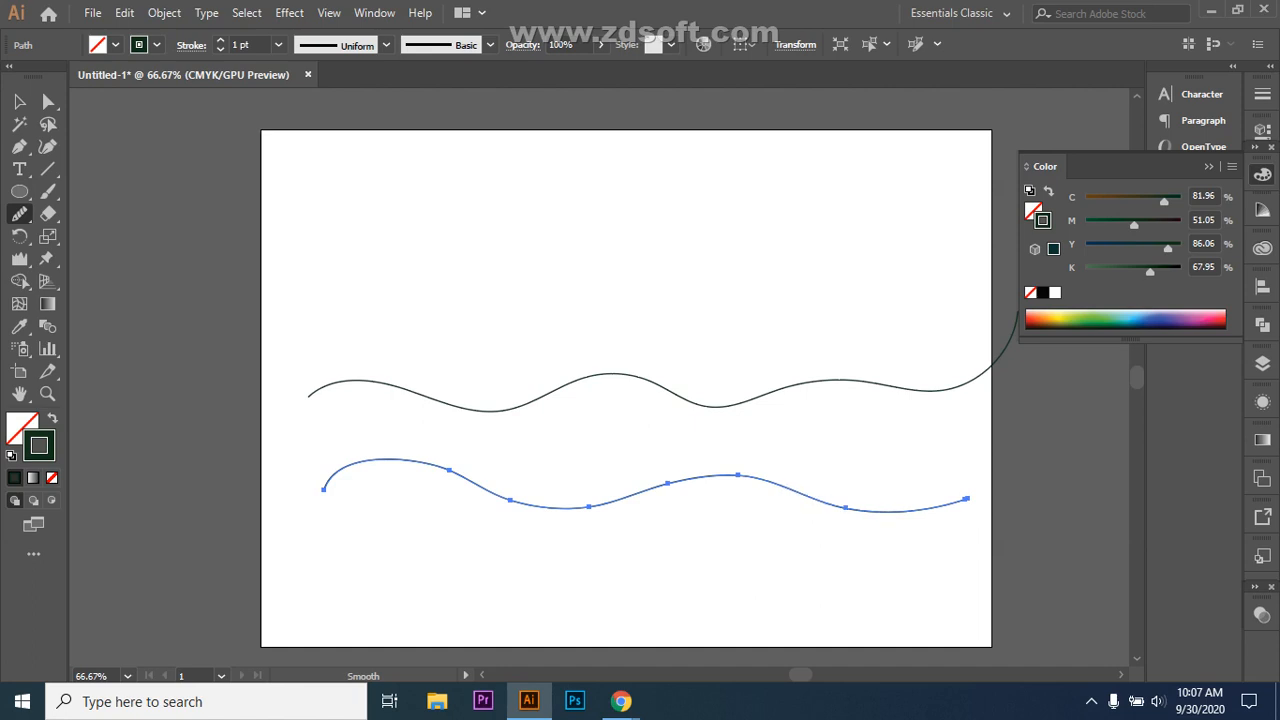
{"action": "left_click_drag", "start_coordinate": [428, 465], "coordinate": [350, 467]}
Step: Move the smoothed wave above the other one and delete the unsmoothed original wave
{"action": "left_click", "coordinate": [19, 101]}
{"action": "left_click", "coordinate": [560, 290]}
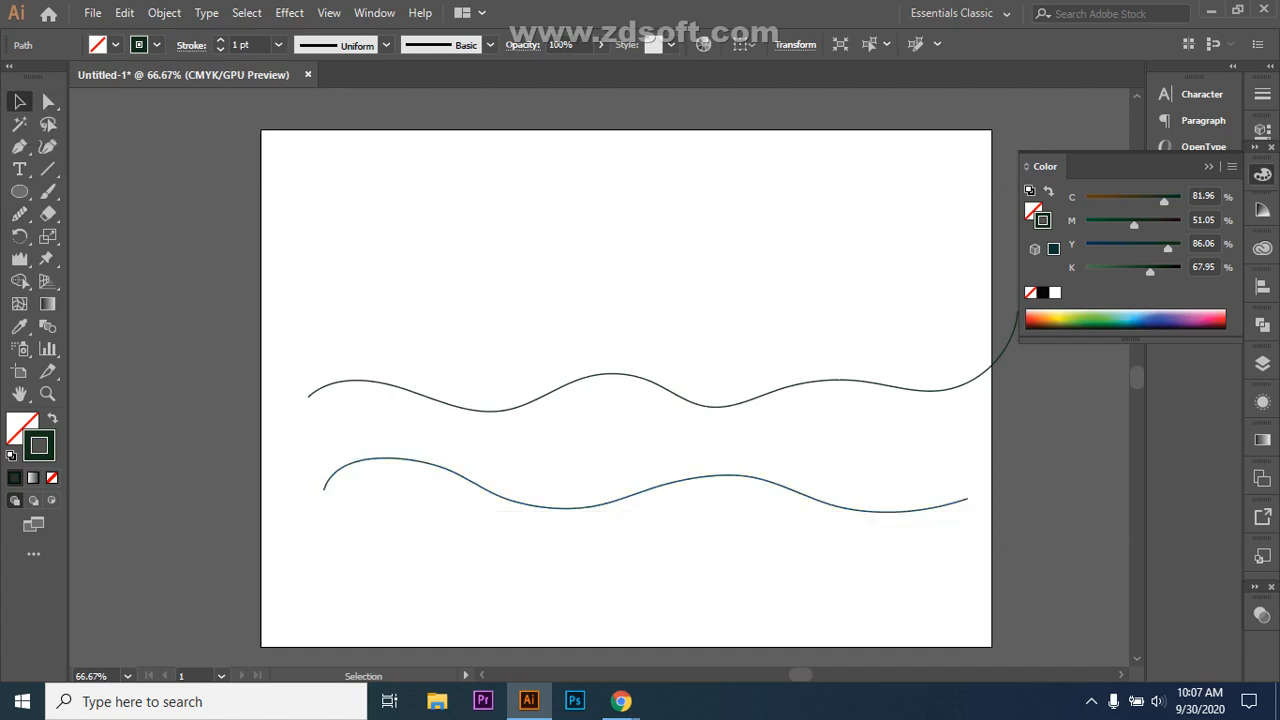
{"action": "left_click", "coordinate": [646, 489]}
{"action": "left_click_drag", "start_coordinate": [646, 489], "coordinate": [635, 288]}
{"action": "left_click_drag", "start_coordinate": [291, 357], "coordinate": [520, 445]}
{"action": "key", "text": "Delete"}
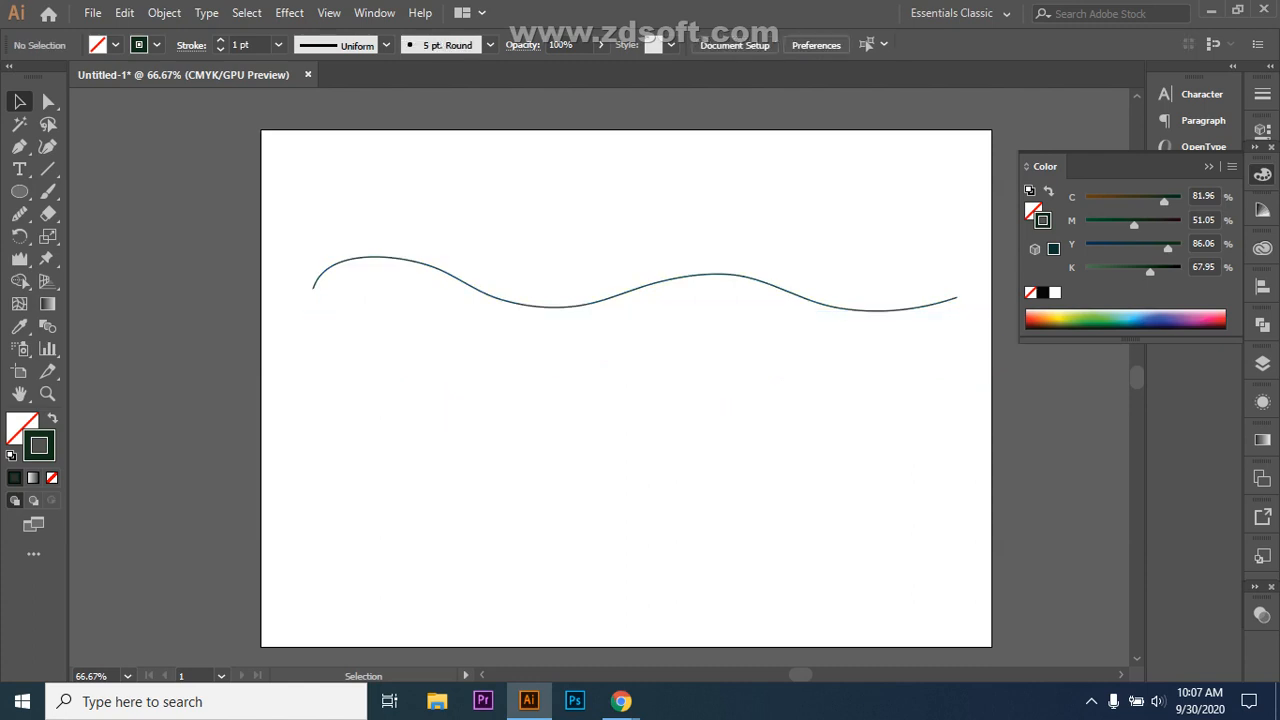
Step: Select the wavy path and switch to the Path Eraser Tool
{"action": "left_click", "coordinate": [19, 213]}
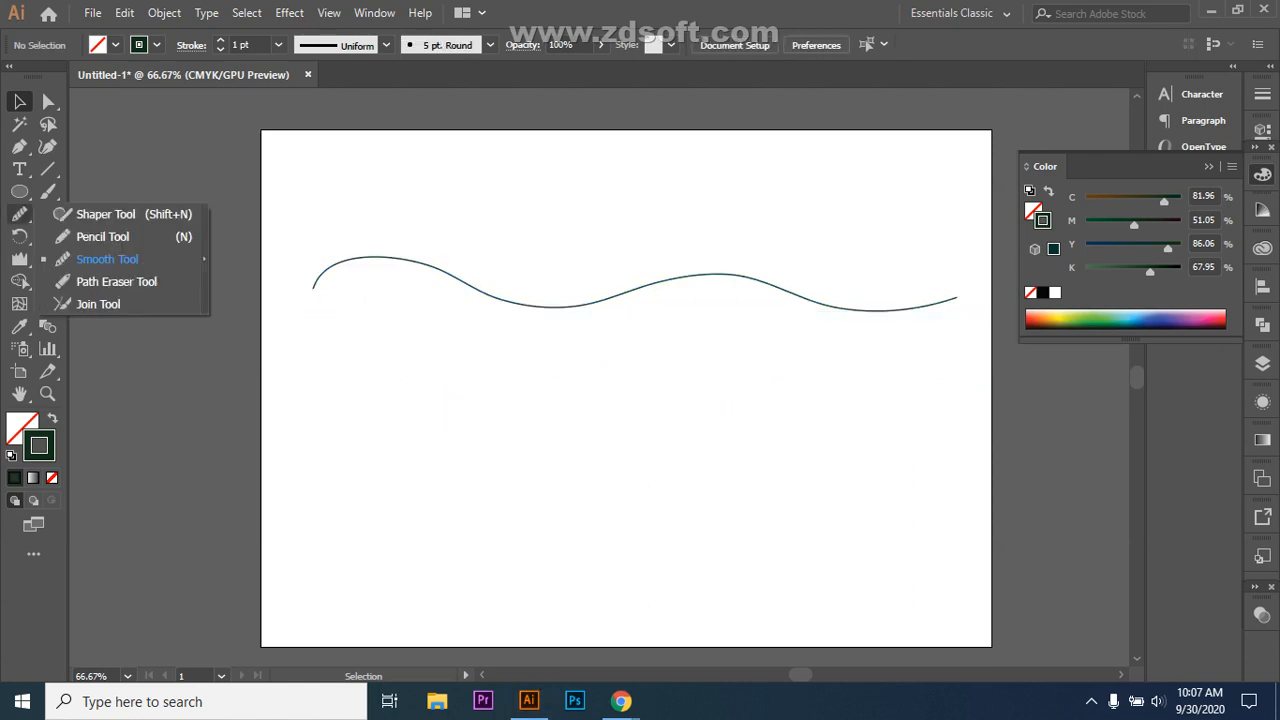
{"action": "left_click_drag", "start_coordinate": [301, 220], "coordinate": [340, 306]}
{"action": "left_click", "coordinate": [19, 213]}
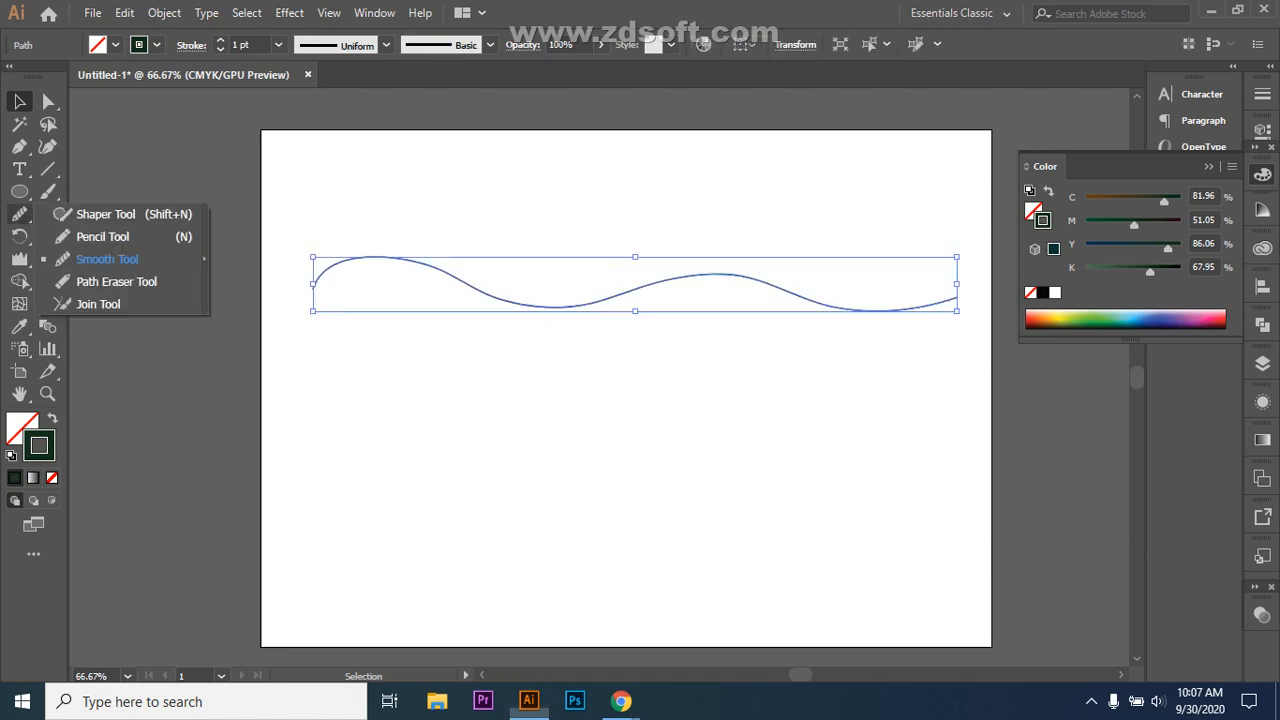
{"action": "left_click", "coordinate": [116, 281]}
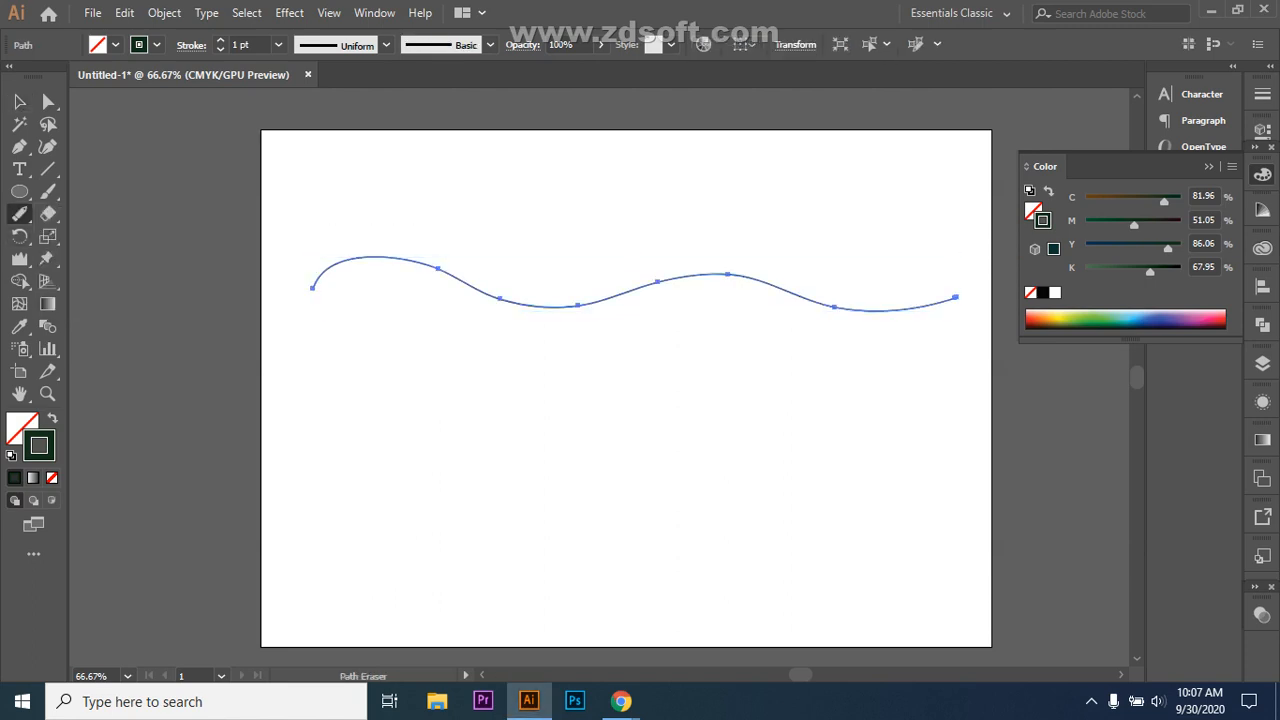
Step: Erase small gaps at three points along the wave, then deselect the pieces
{"action": "left_click_drag", "start_coordinate": [485, 297], "coordinate": [497, 292]}
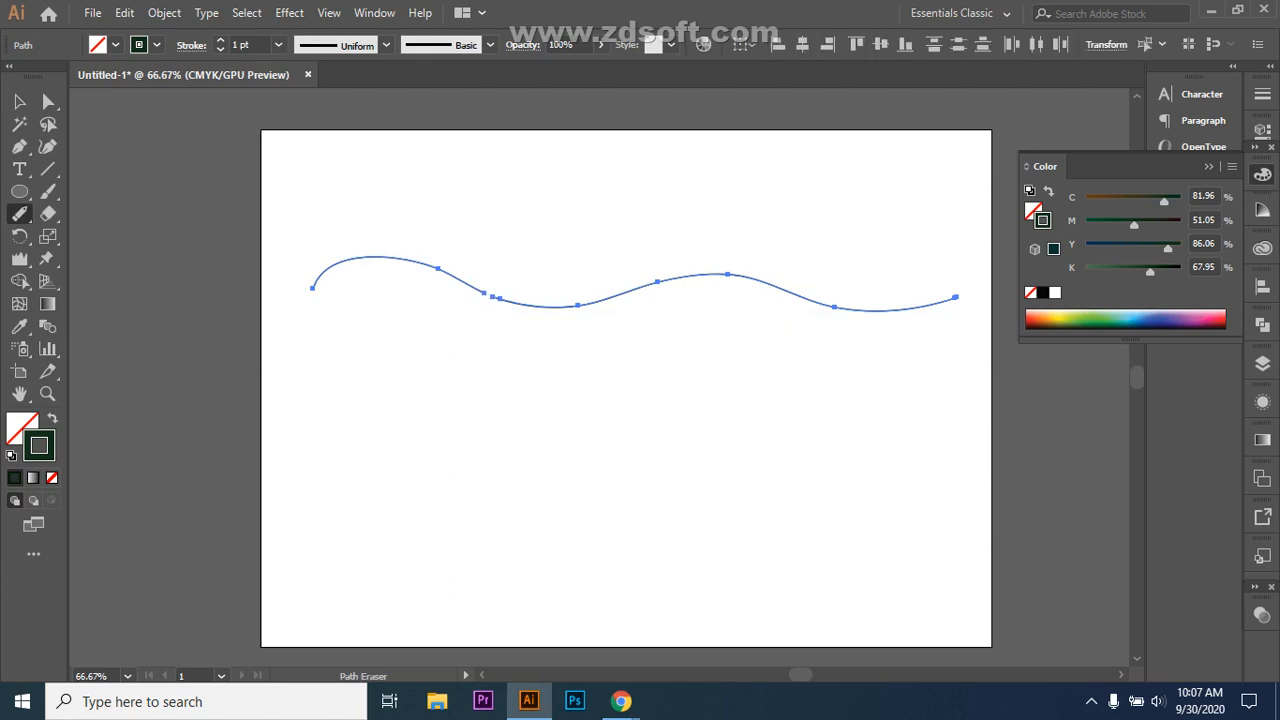
{"action": "left_click", "coordinate": [682, 276]}
{"action": "left_click", "coordinate": [703, 278]}
{"action": "left_click", "coordinate": [19, 101]}
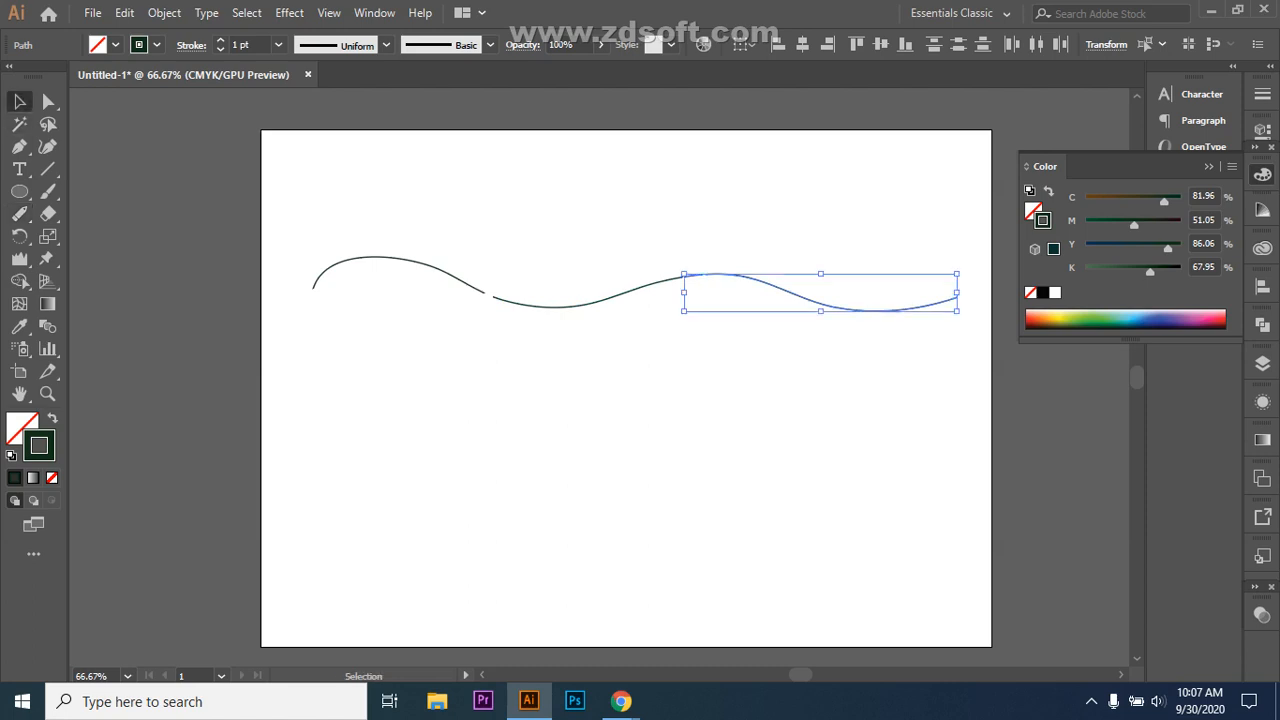
{"action": "left_click", "coordinate": [690, 376]}
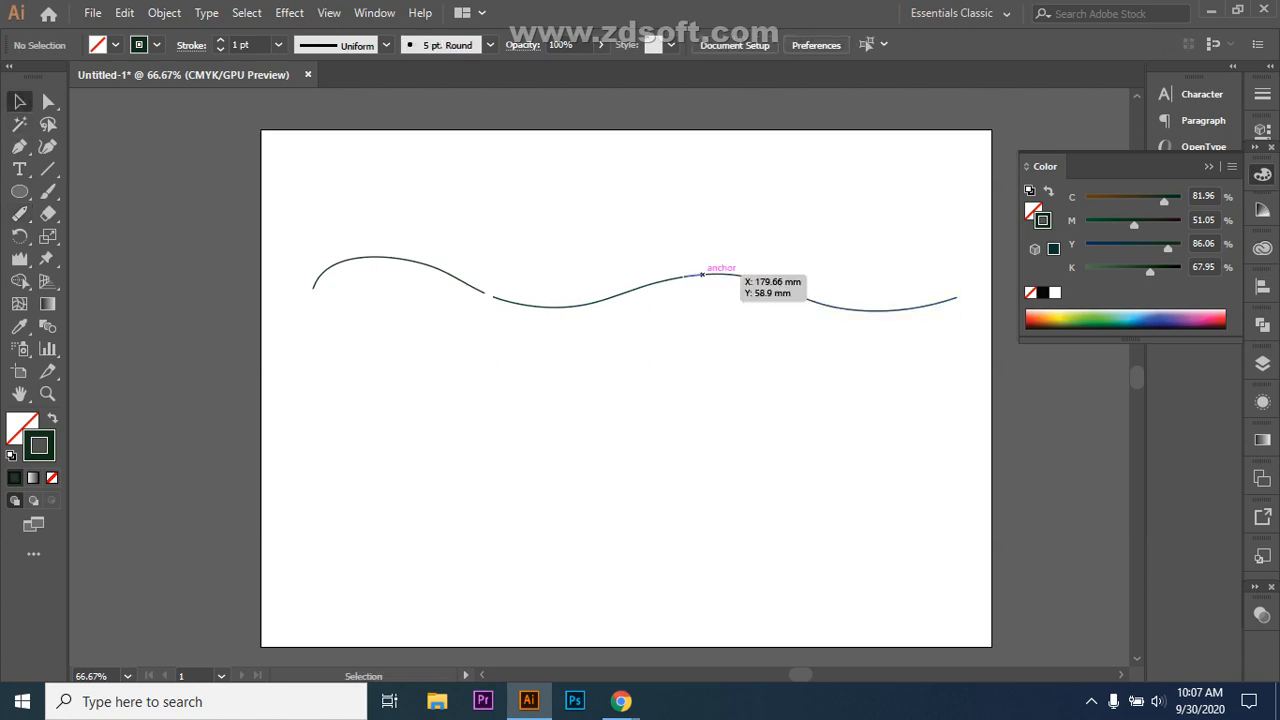
Step: Zoom in, draw a horizontal straight line below the wave, then bring Google Meet forward
{"action": "key", "text": "ctrl+plus"}
{"action": "key", "text": "ctrl+plus"}
{"action": "key", "text": "ctrl+plus"}
{"action": "scroll", "coordinate": [600, 378], "scroll_direction": "up", "scroll_amount": 2}
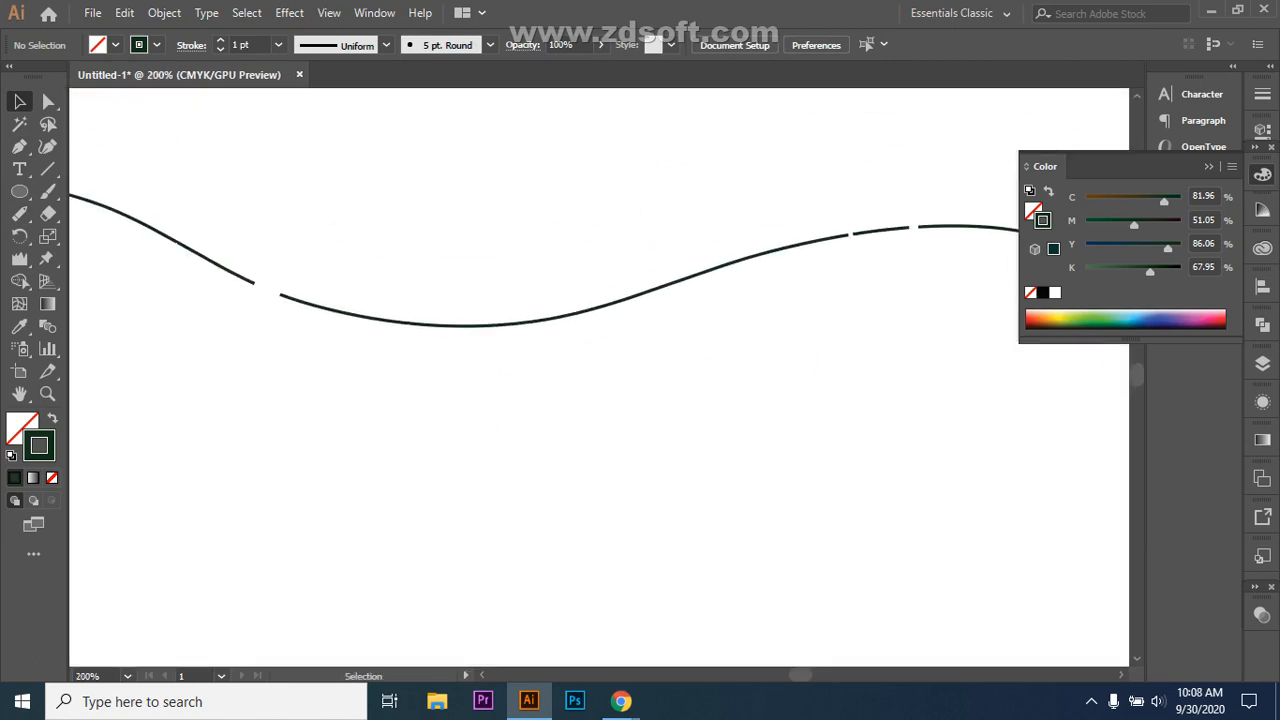
{"action": "left_click", "coordinate": [47, 169]}
{"action": "left_click_drag", "start_coordinate": [310, 466], "coordinate": [779, 466]}
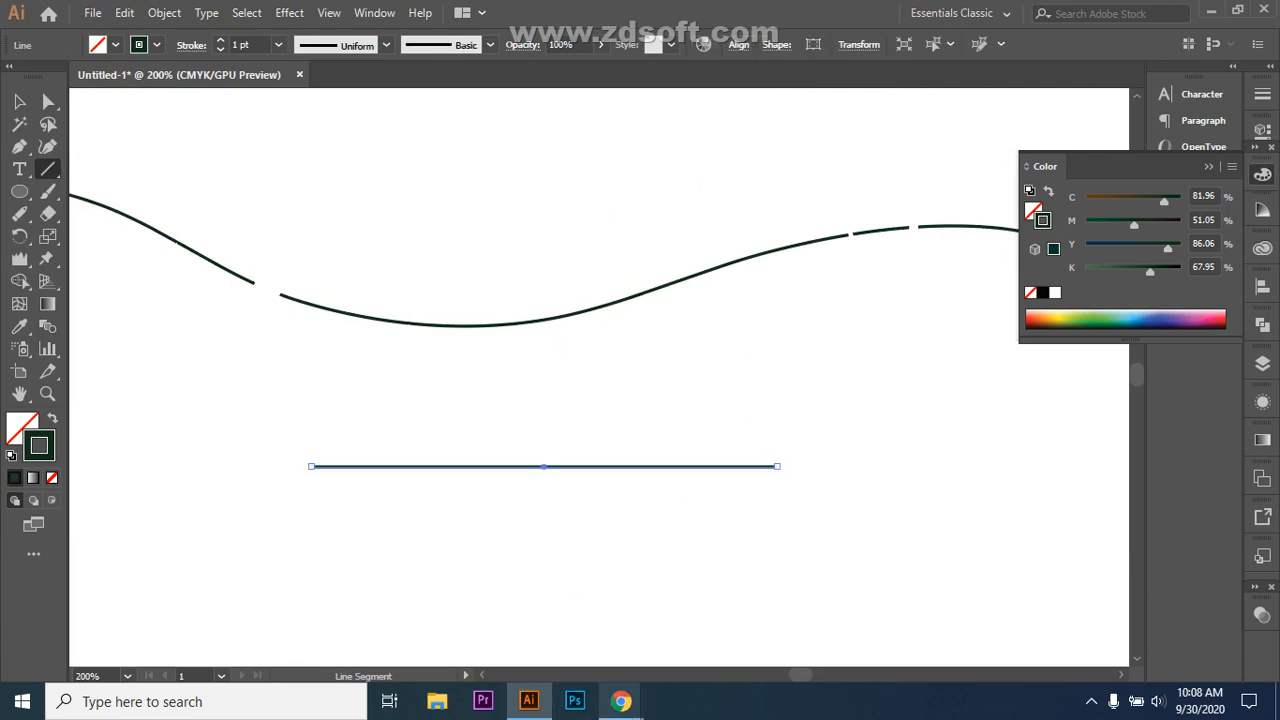
{"action": "mouse_move", "coordinate": [621, 701]}
{"action": "left_click", "coordinate": [562, 625]}
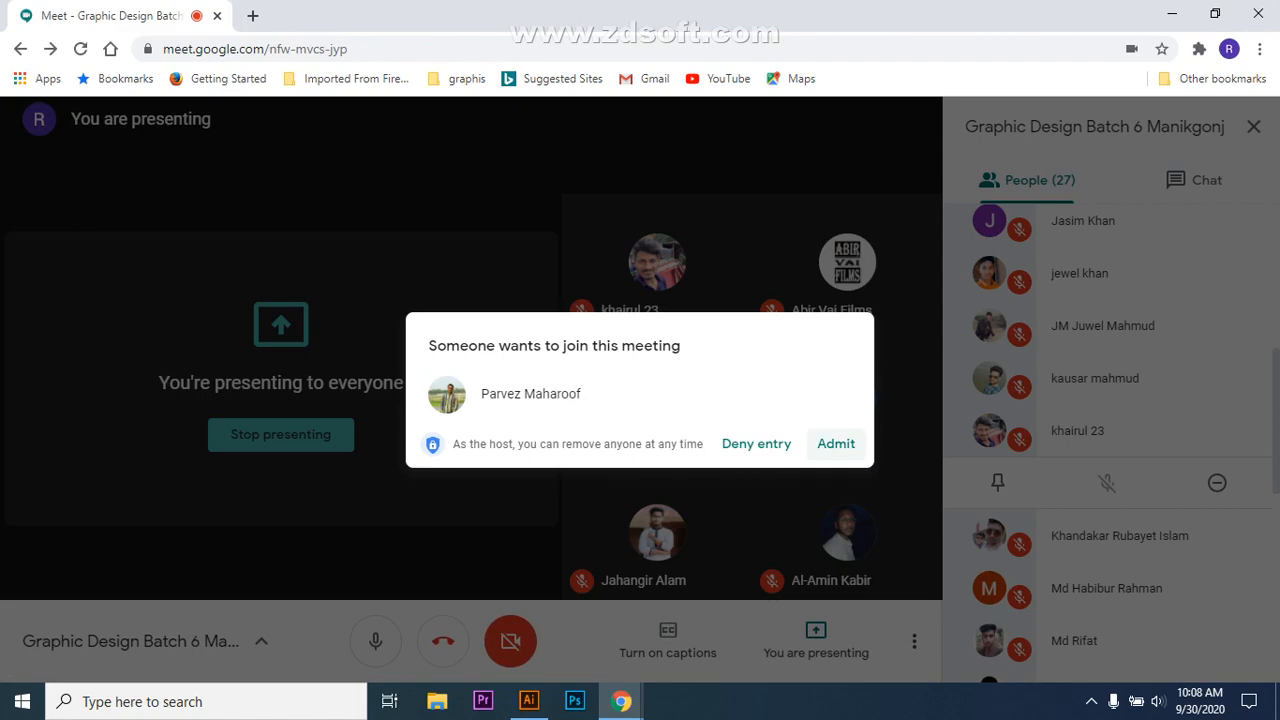
Step: Admit the waiting participant, bringing the call to 28 people, then return to Illustrator
{"action": "left_click", "coordinate": [836, 443]}
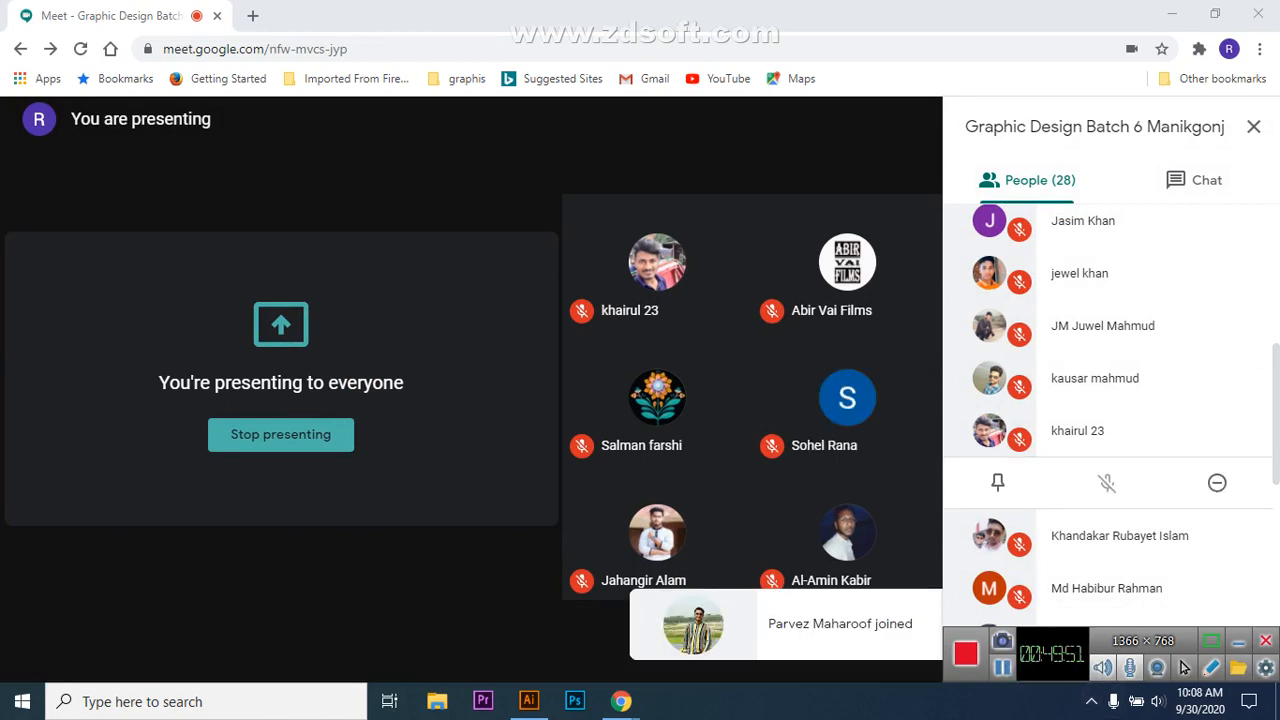
{"action": "left_click", "coordinate": [529, 701]}
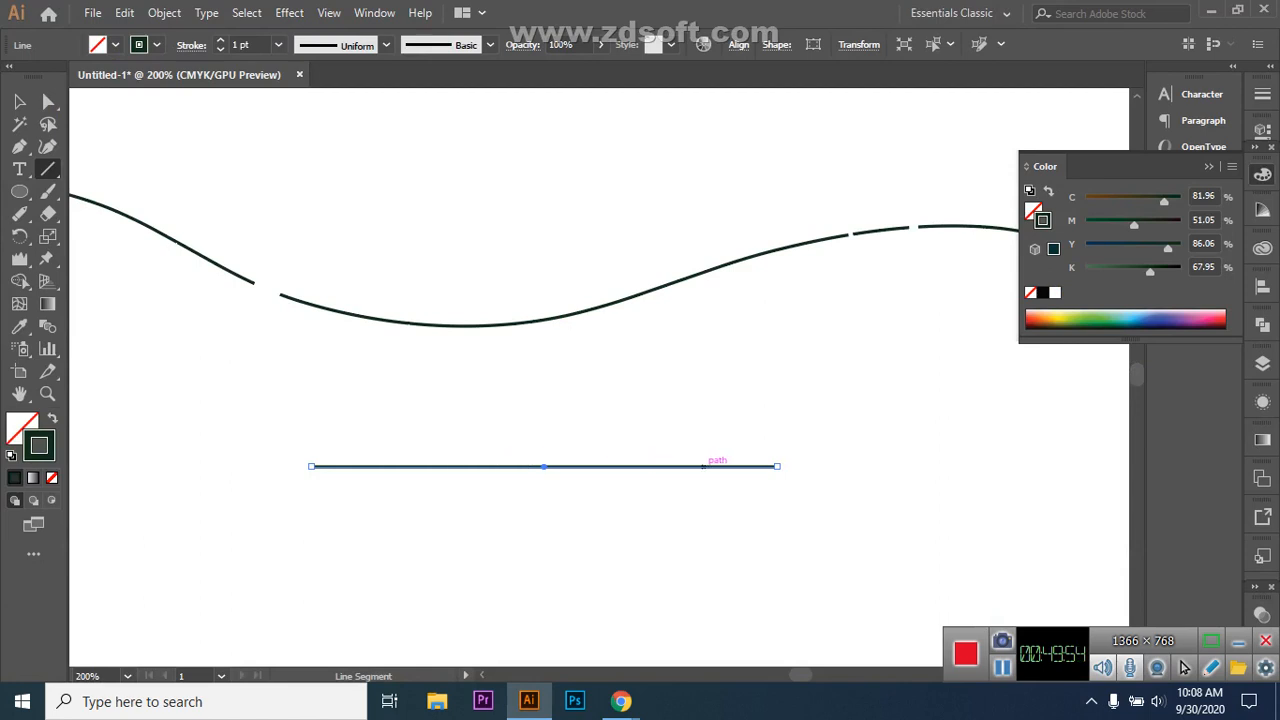
Step: Choose the Path Eraser Tool from the Shaper flyout
{"action": "left_click", "coordinate": [1238, 641]}
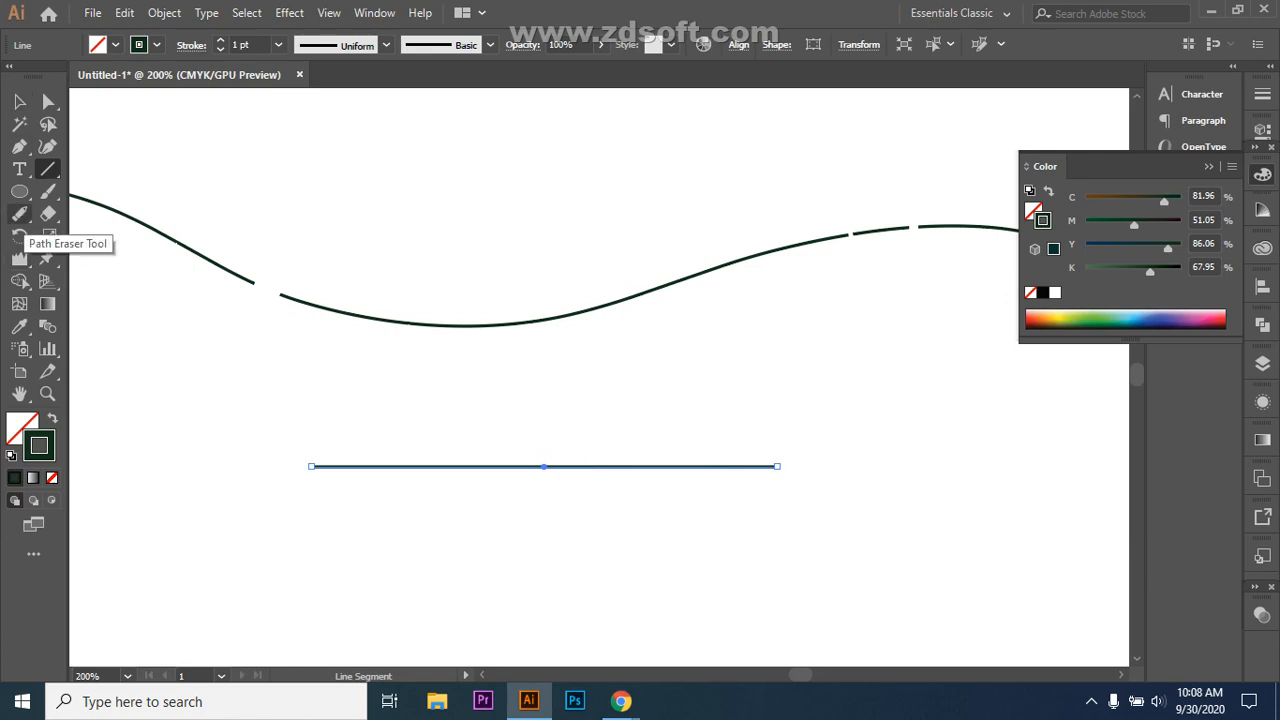
{"action": "left_click", "coordinate": [19, 213]}
{"action": "left_click", "coordinate": [110, 281]}
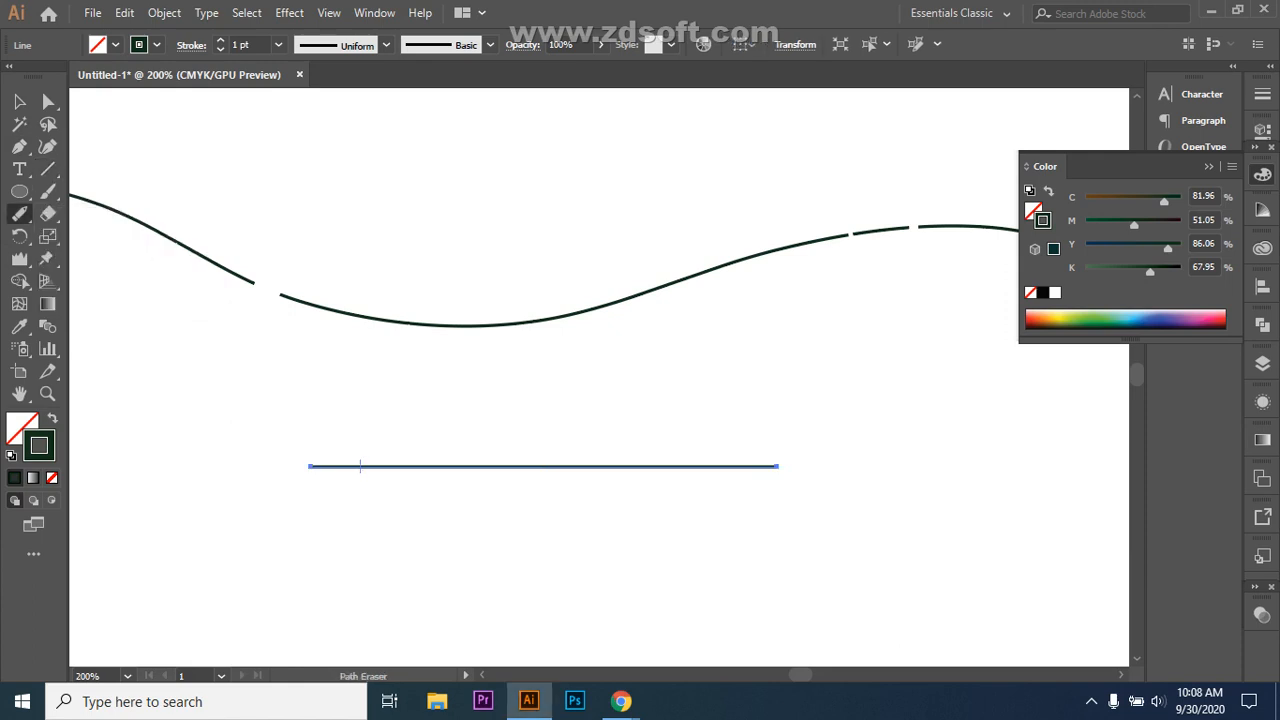
Step: Erase four short gaps at intervals along the straight line, splitting it into dashes
{"action": "left_click_drag", "start_coordinate": [361, 466], "coordinate": [356, 466]}
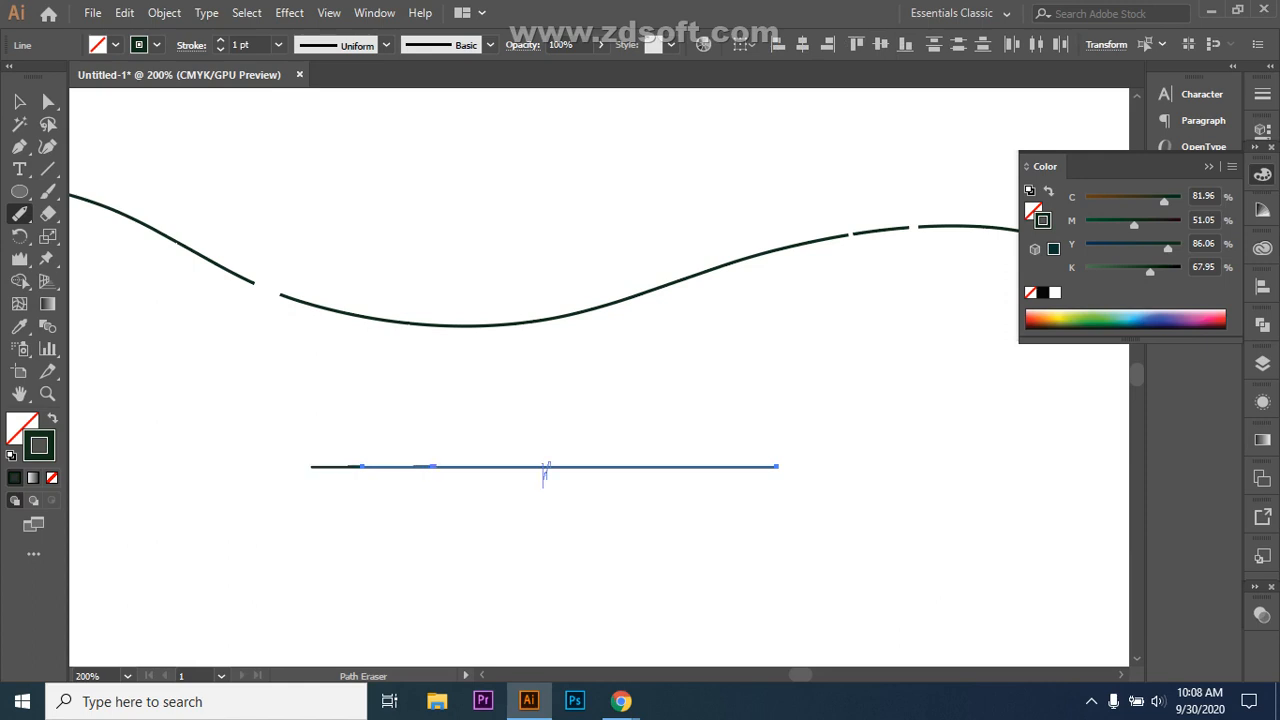
{"action": "left_click", "coordinate": [545, 466]}
{"action": "scroll", "coordinate": [615, 650], "scroll_direction": "up", "scroll_amount": 1}
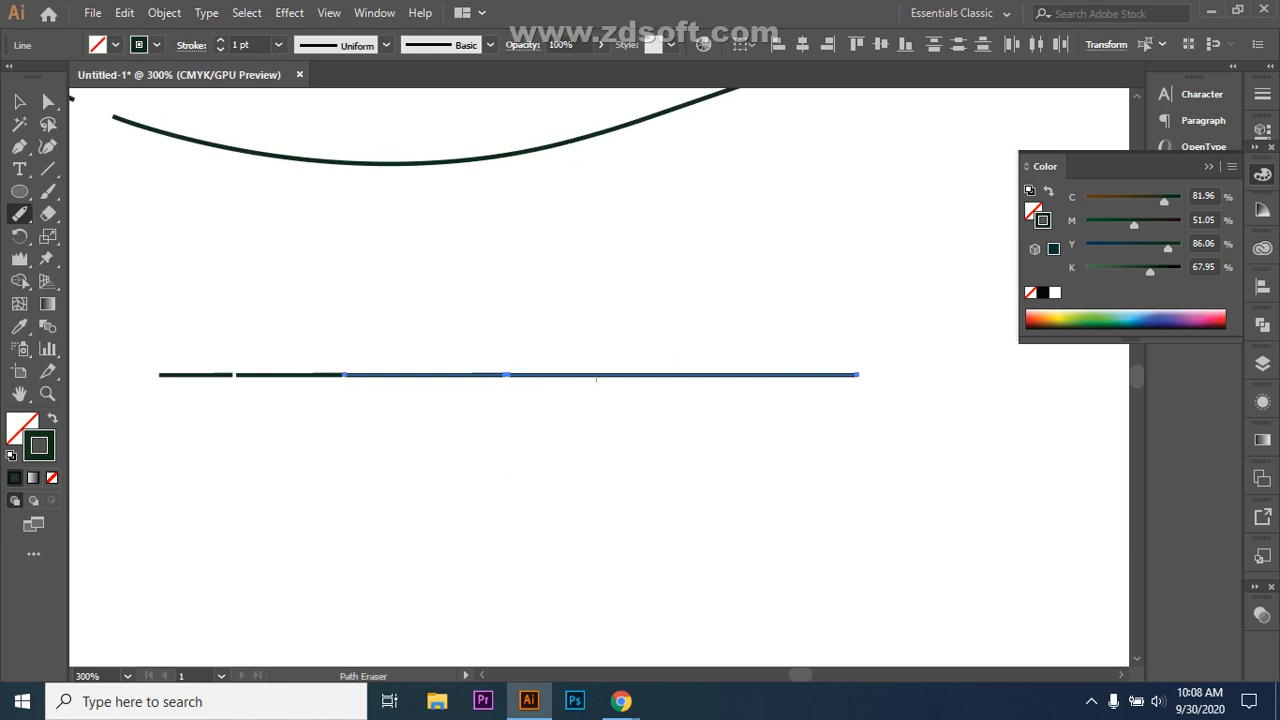
{"action": "left_click_drag", "start_coordinate": [596, 378], "coordinate": [506, 375]}
{"action": "left_click_drag", "start_coordinate": [820, 378], "coordinate": [712, 376]}
Step: Nudge the three right-hand dashes slightly right to widen their gaps
{"action": "key", "text": "v"}
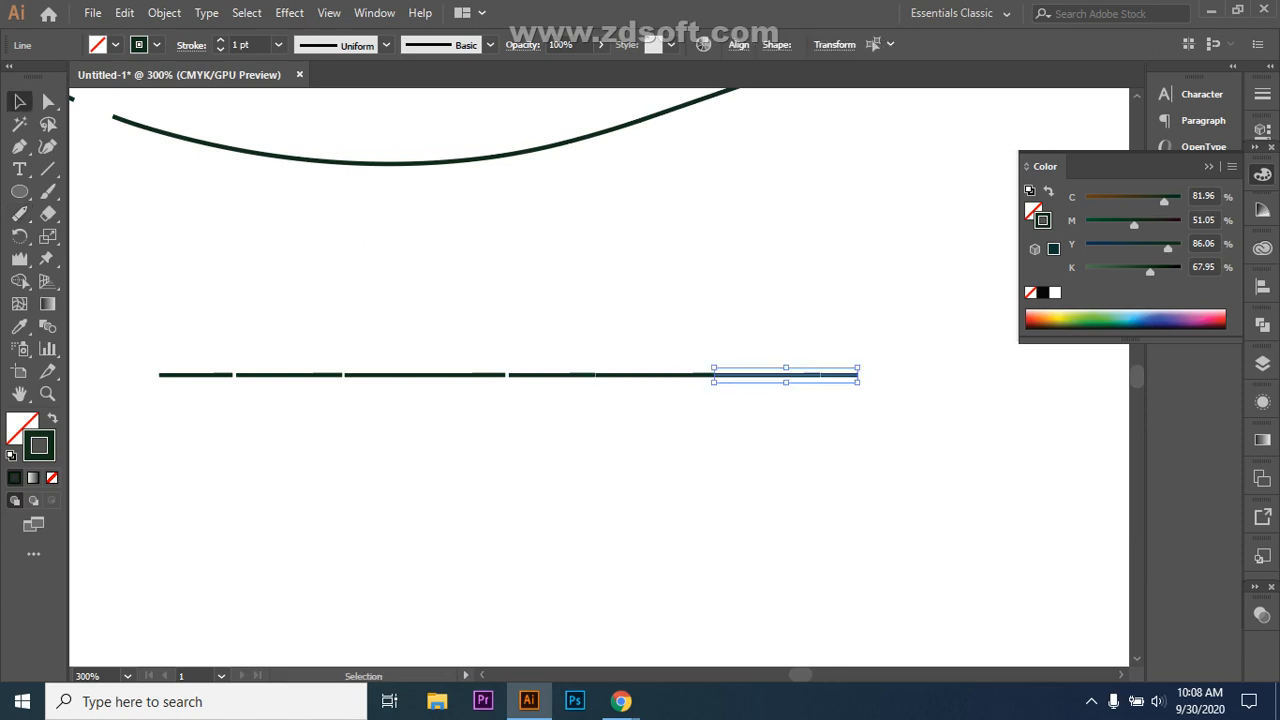
{"action": "key", "text": "ctrl+shift+a"}
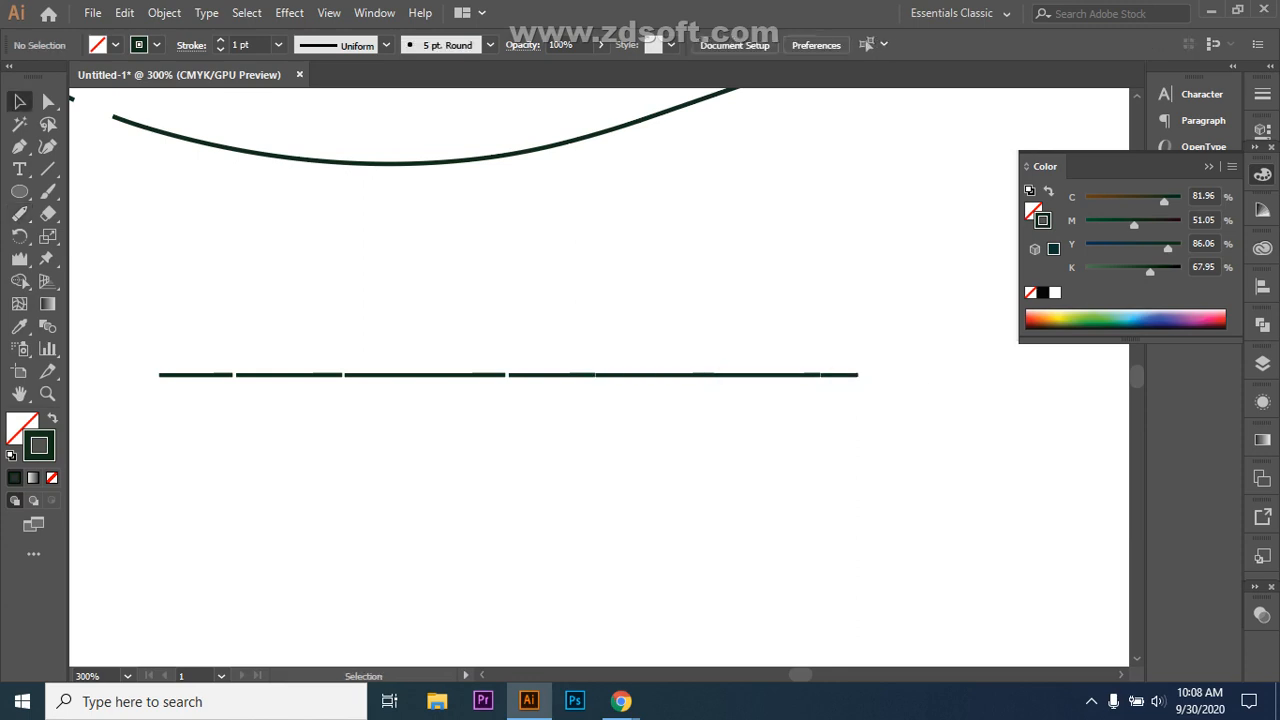
{"action": "left_click", "coordinate": [850, 374]}
{"action": "left_click", "coordinate": [766, 374]}
{"action": "key", "text": "ctrl+shift+a"}
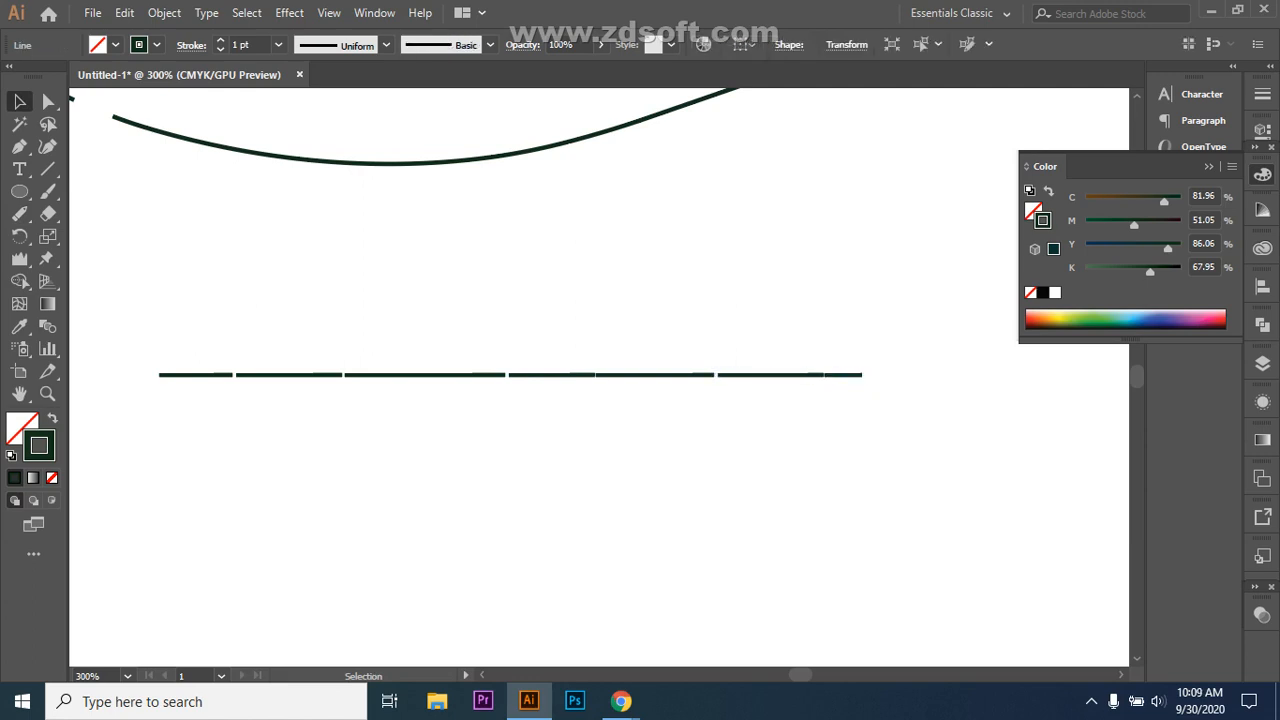
{"action": "left_click_drag", "start_coordinate": [848, 374], "coordinate": [859, 374]}
{"action": "key", "text": "ctrl+shift+a"}
{"action": "left_click_drag", "start_coordinate": [800, 374], "coordinate": [808, 374]}
{"action": "key", "text": "ctrl+shift+a"}
{"action": "left_click_drag", "start_coordinate": [657, 374], "coordinate": [668, 374]}
{"action": "key", "text": "ctrl+shift+a"}
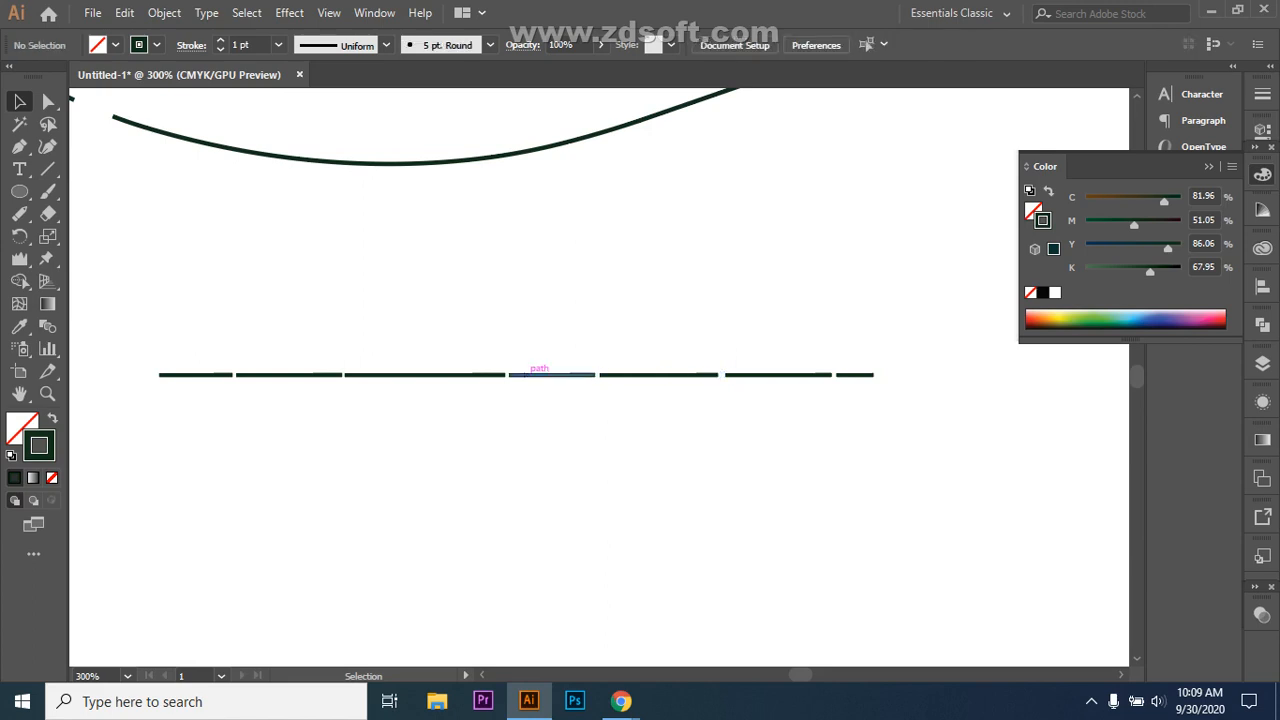
Step: Shift the second dash and the long dash left of centre slightly left
{"action": "left_click", "coordinate": [545, 374]}
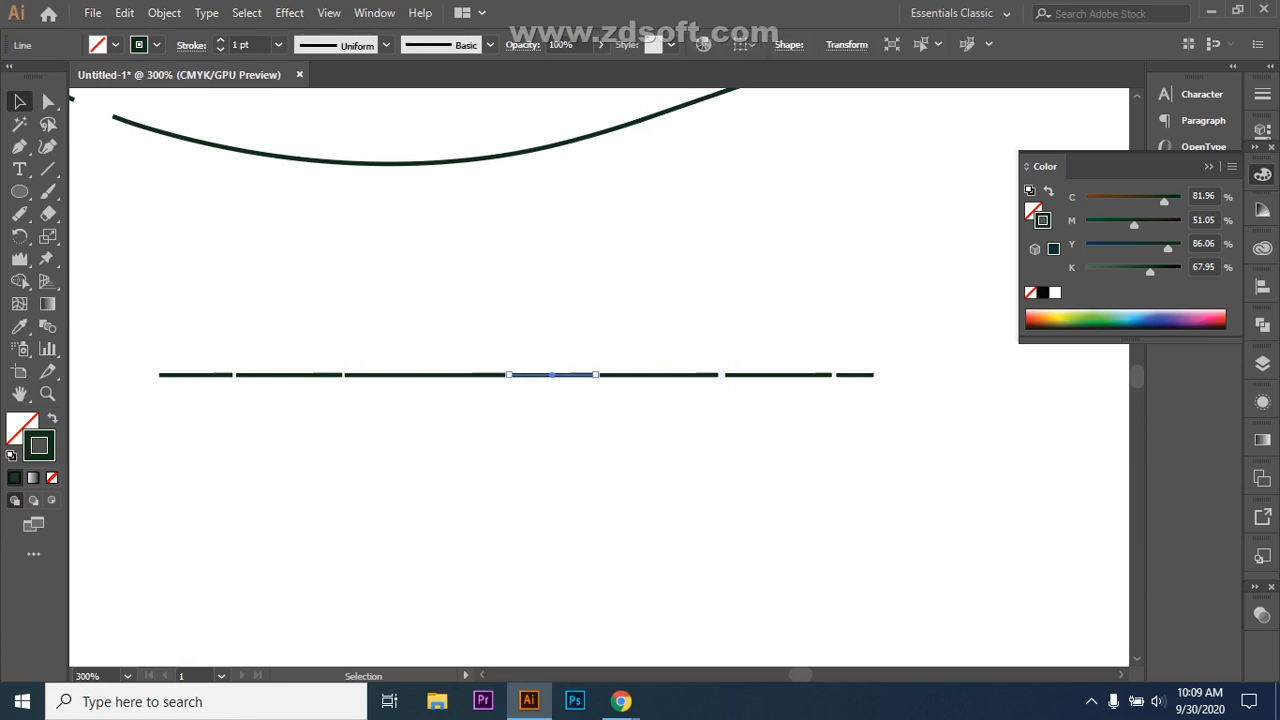
{"action": "key", "text": "ctrl+shift+a"}
{"action": "left_click", "coordinate": [445, 374]}
{"action": "key", "text": "ctrl+shift+a"}
{"action": "left_click", "coordinate": [192, 374]}
{"action": "key", "text": "ctrl+shift+a"}
{"action": "left_click_drag", "start_coordinate": [300, 374], "coordinate": [292, 374]}
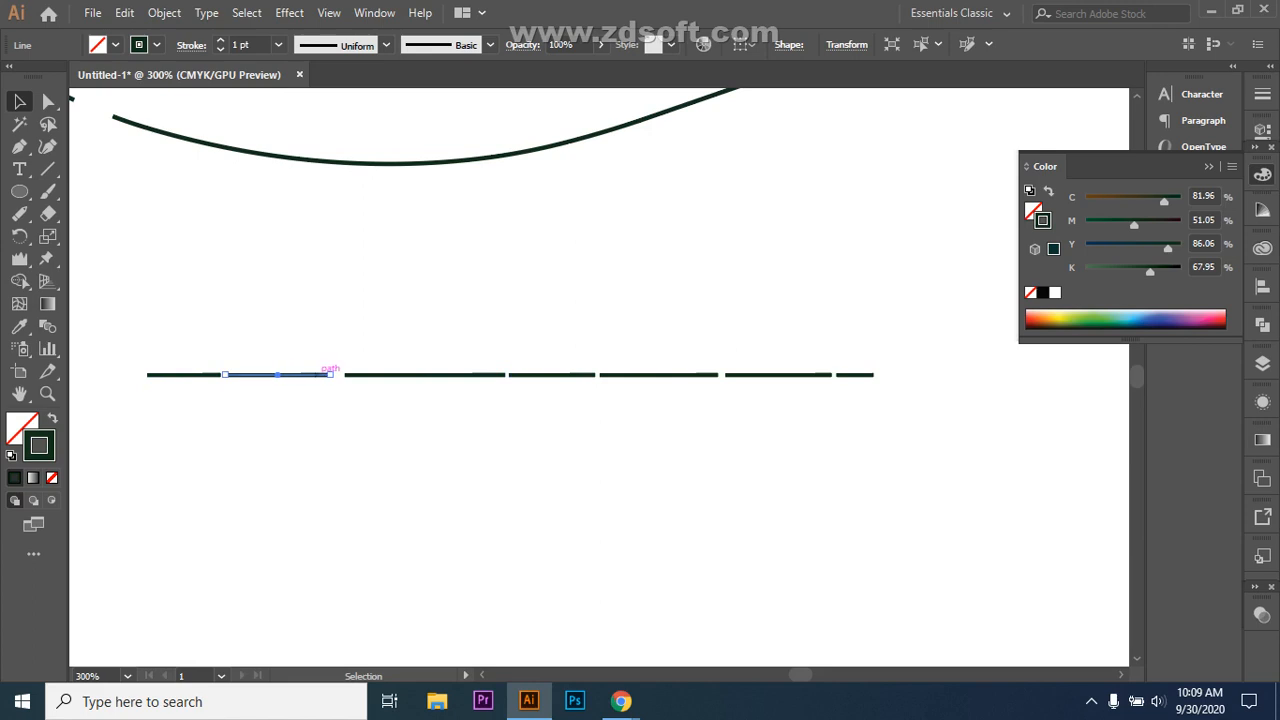
{"action": "key", "text": "ctrl+shift+a"}
{"action": "left_click", "coordinate": [413, 374]}
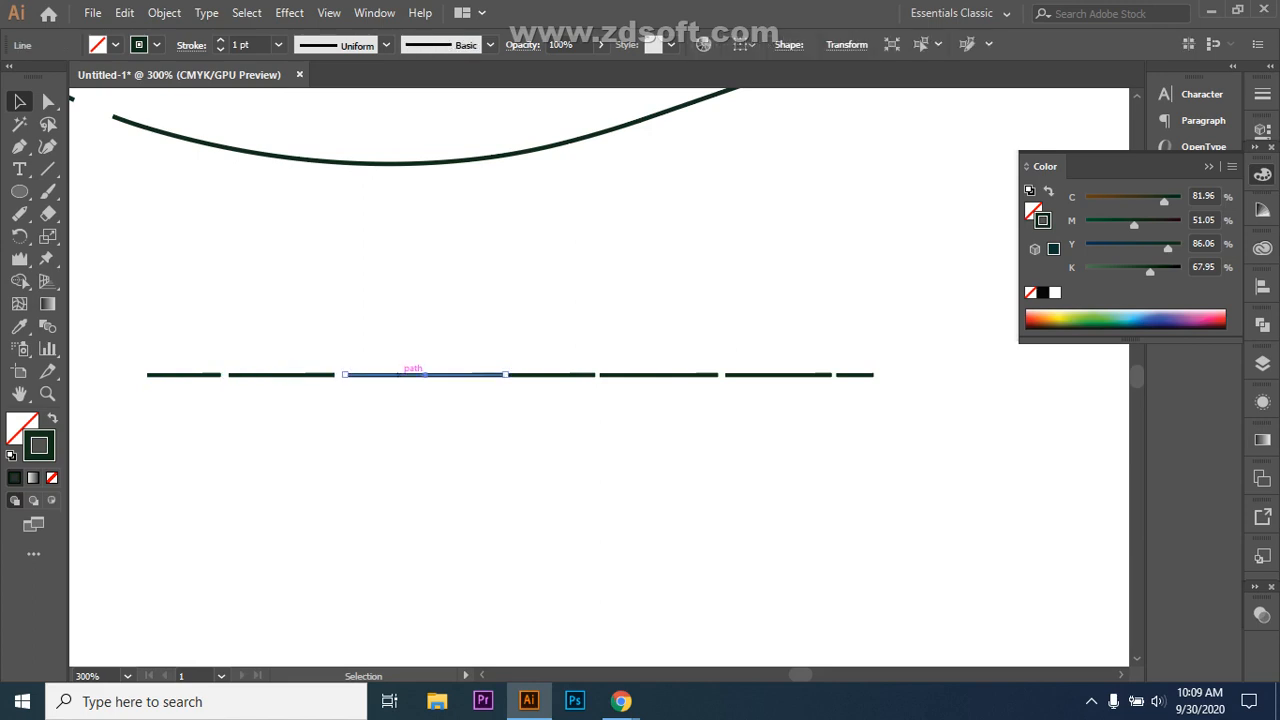
{"action": "left_click_drag", "start_coordinate": [413, 374], "coordinate": [402, 374]}
{"action": "key", "text": "ctrl+shift+a"}
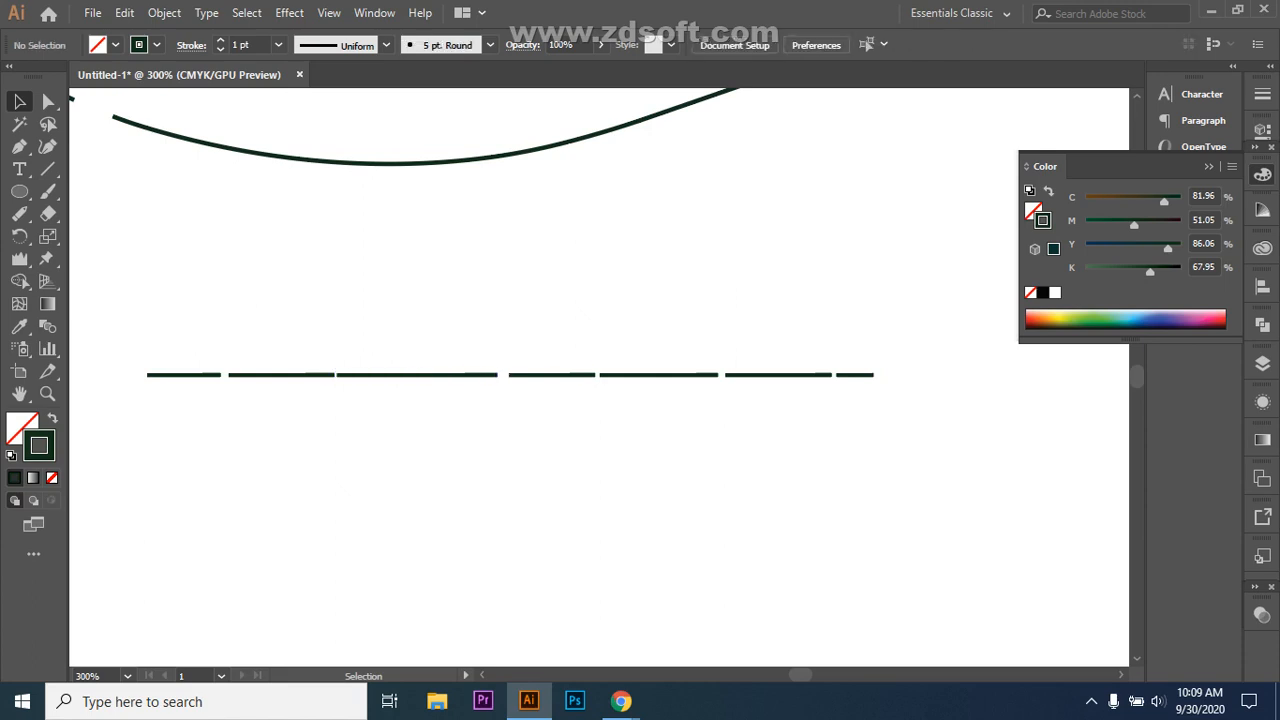
{"action": "left_click", "coordinate": [572, 374]}
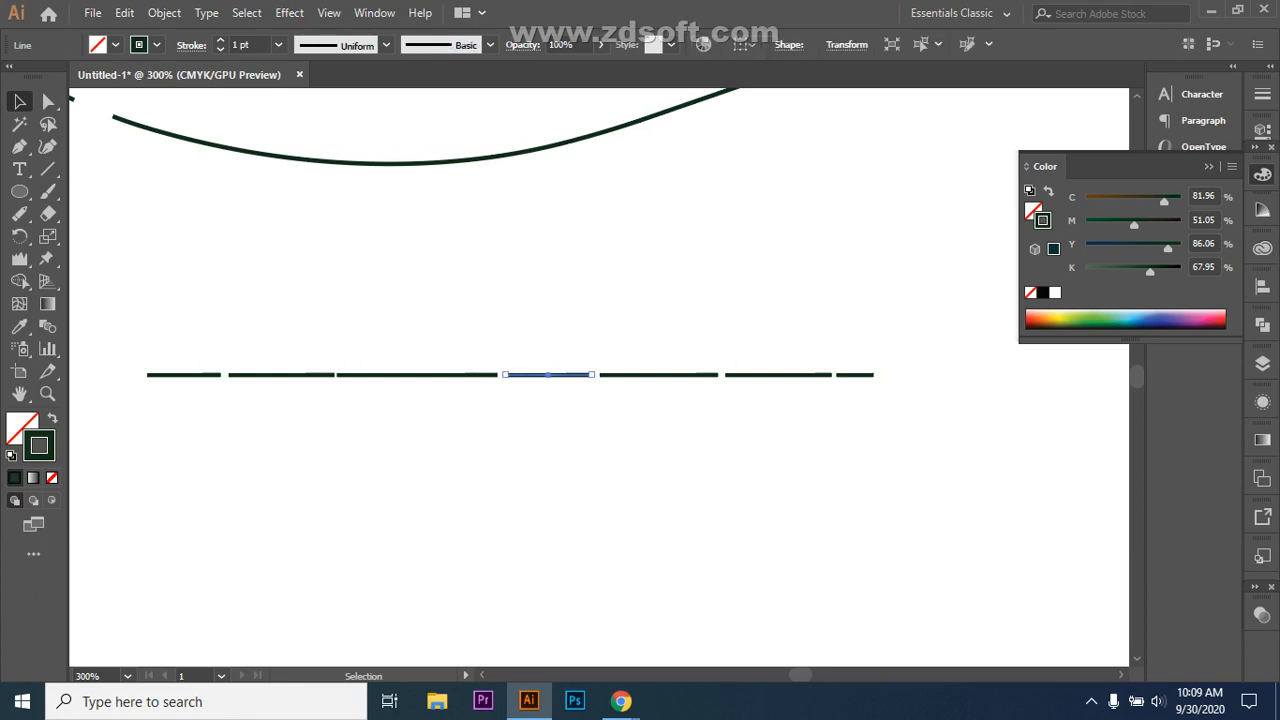
{"action": "key", "text": "ctrl+shift+a"}
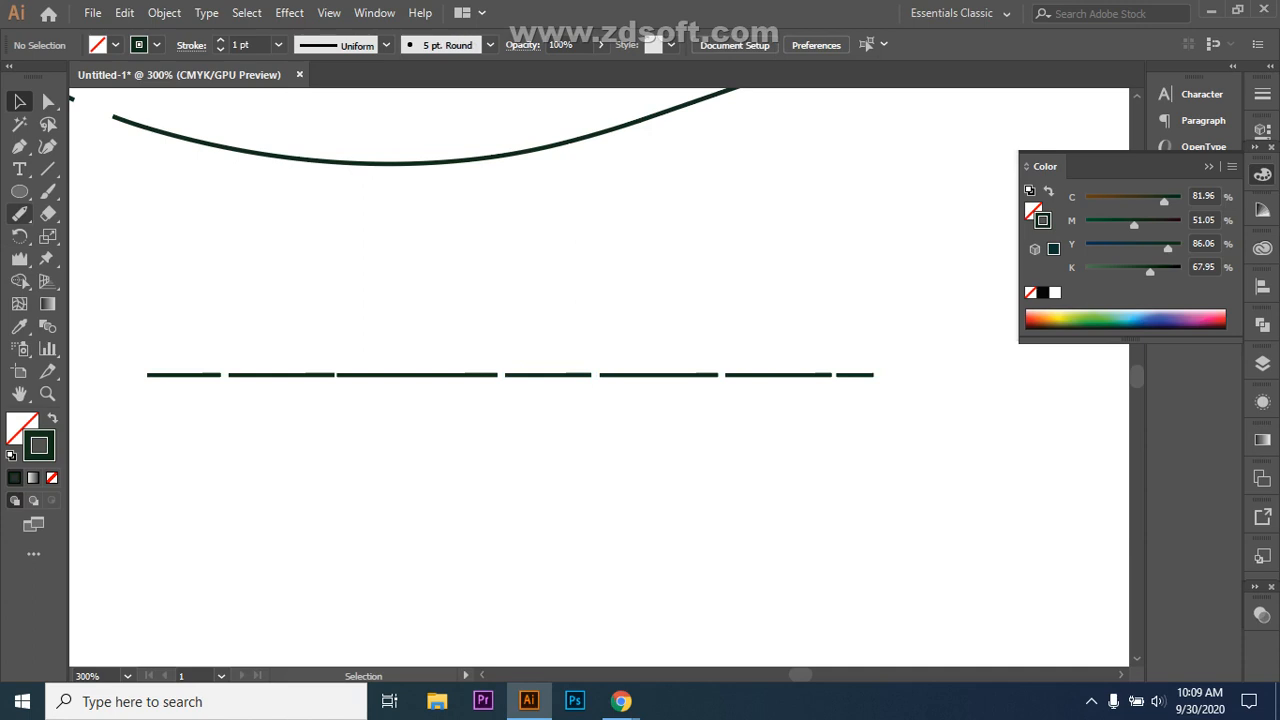
{"action": "left_click", "coordinate": [19, 213]}
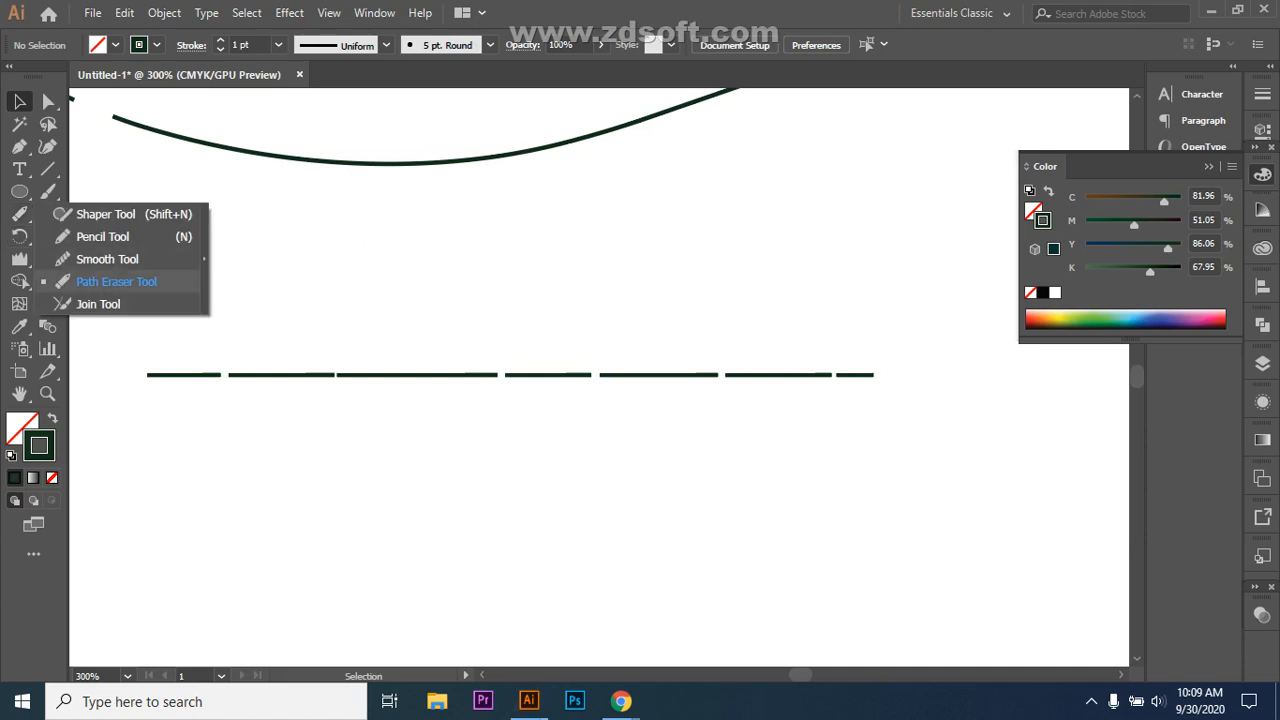
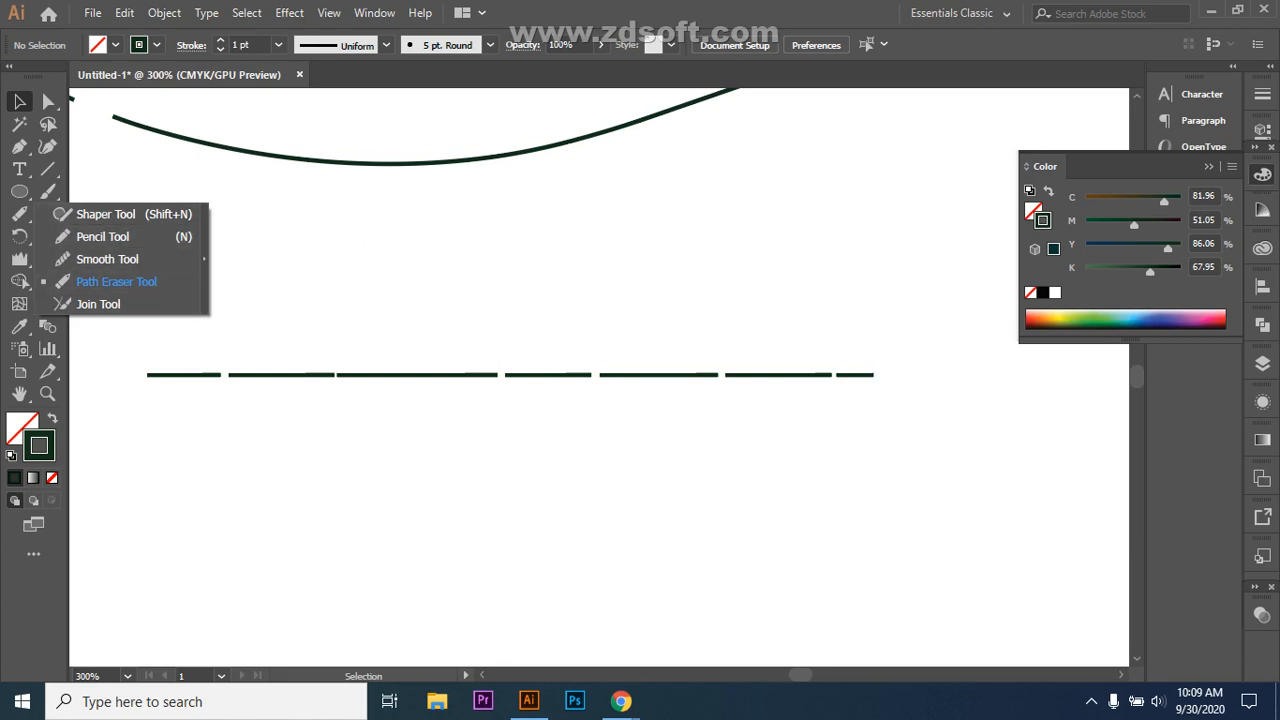
Step: With the Eraser Tool, trim the dashed line's left end and cut gaps in the middle and near the right
{"action": "left_click", "coordinate": [116, 282]}
{"action": "left_click", "coordinate": [48, 213]}
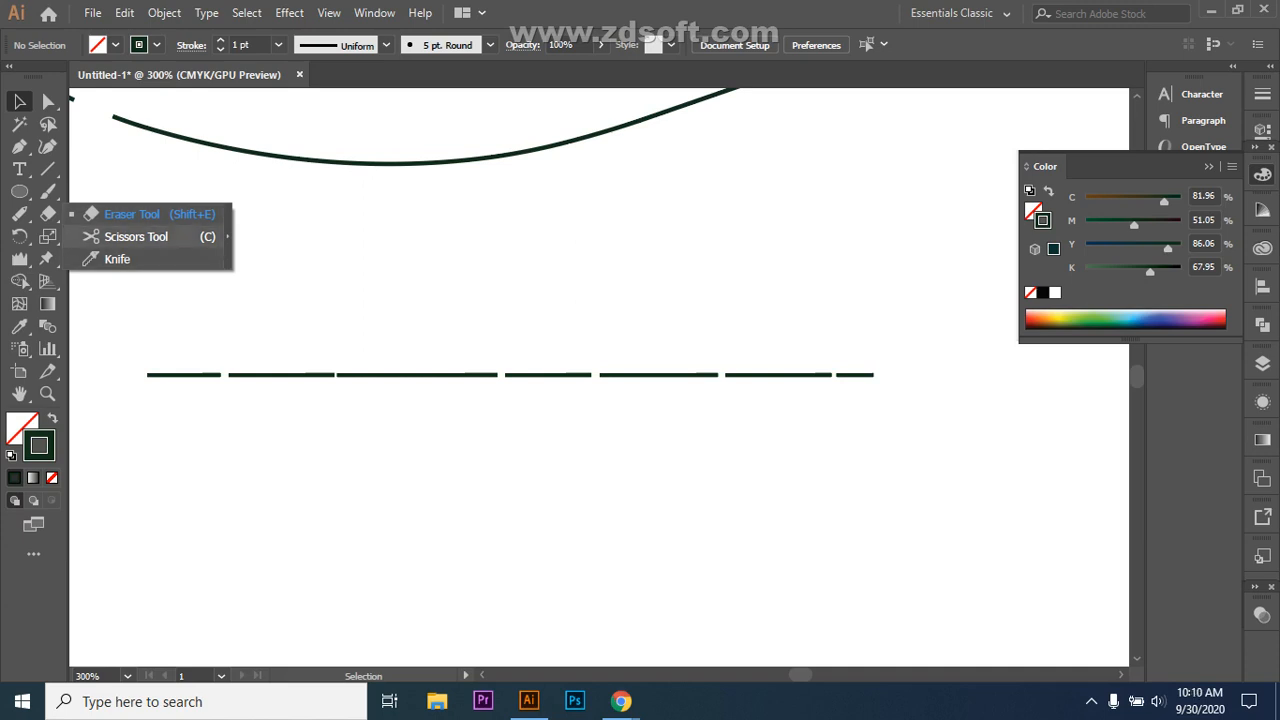
{"action": "left_click", "coordinate": [125, 214]}
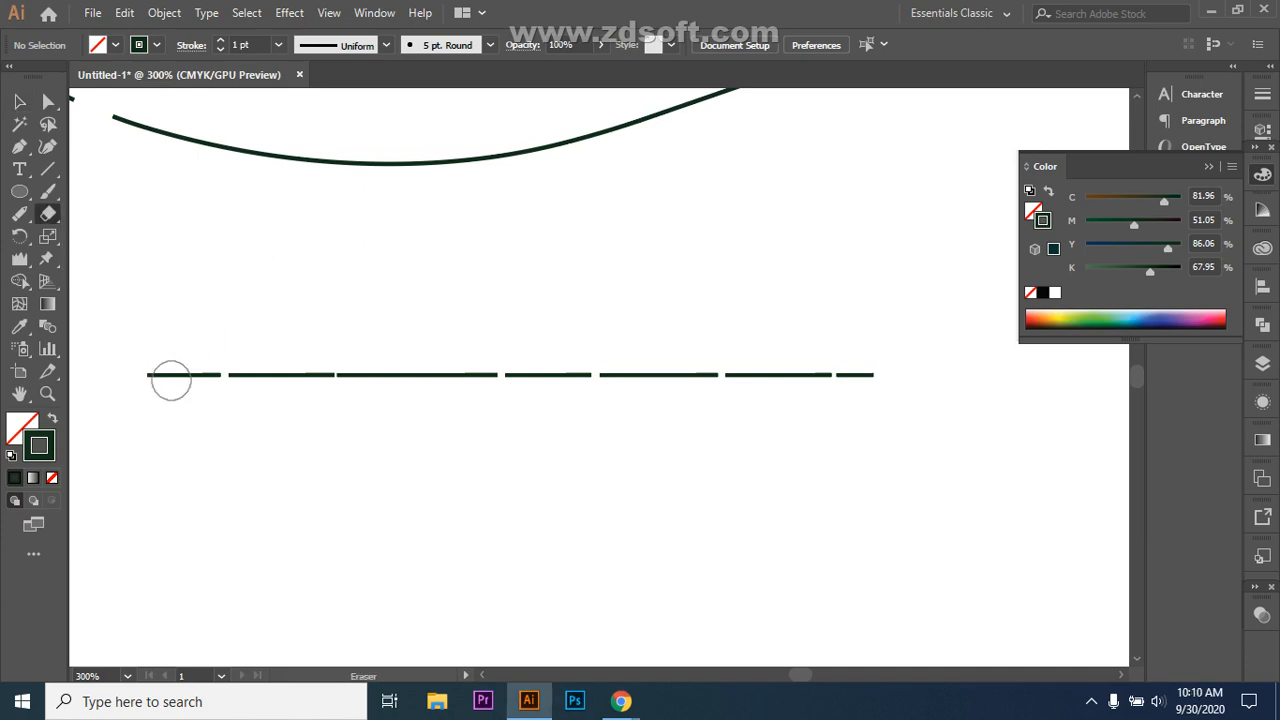
{"action": "left_click_drag", "start_coordinate": [171, 373], "coordinate": [178, 372]}
{"action": "left_click_drag", "start_coordinate": [548, 358], "coordinate": [549, 388]}
{"action": "mouse_move", "coordinate": [799, 406]}
{"action": "left_mouse_down"}
{"action": "mouse_move", "coordinate": [761, 367]}
{"action": "mouse_move", "coordinate": [780, 364]}
{"action": "mouse_move", "coordinate": [780, 400]}
{"action": "left_mouse_up"}
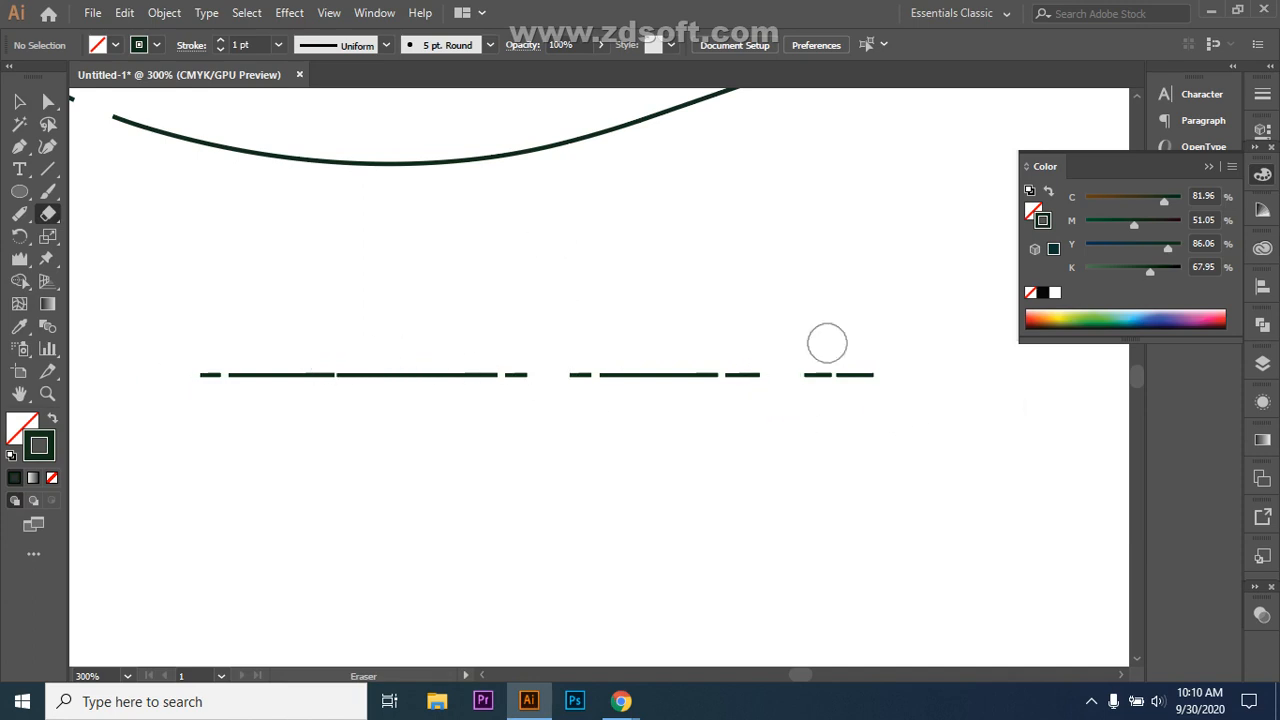
Step: Draw a long horizontal line below the dashed line and erase five gaps into it, making six dashes
{"action": "left_click", "coordinate": [47, 169]}
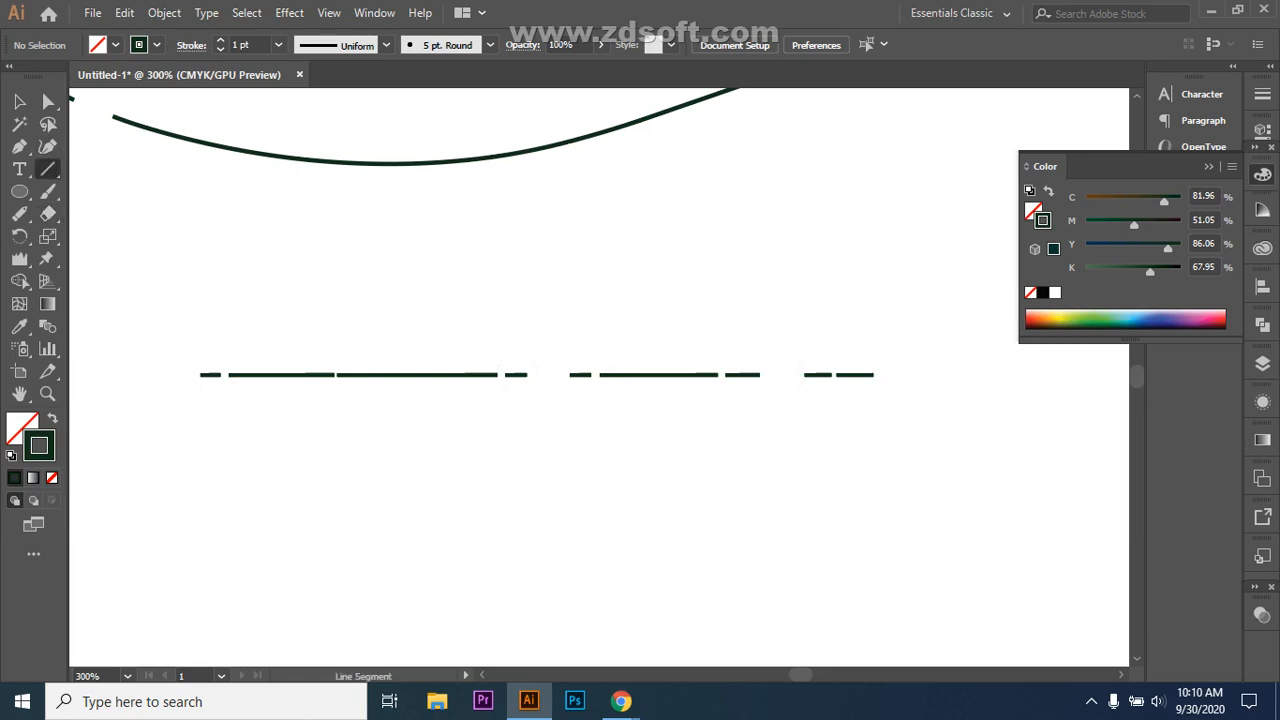
{"action": "left_click_drag", "start_coordinate": [249, 507], "coordinate": [890, 495]}
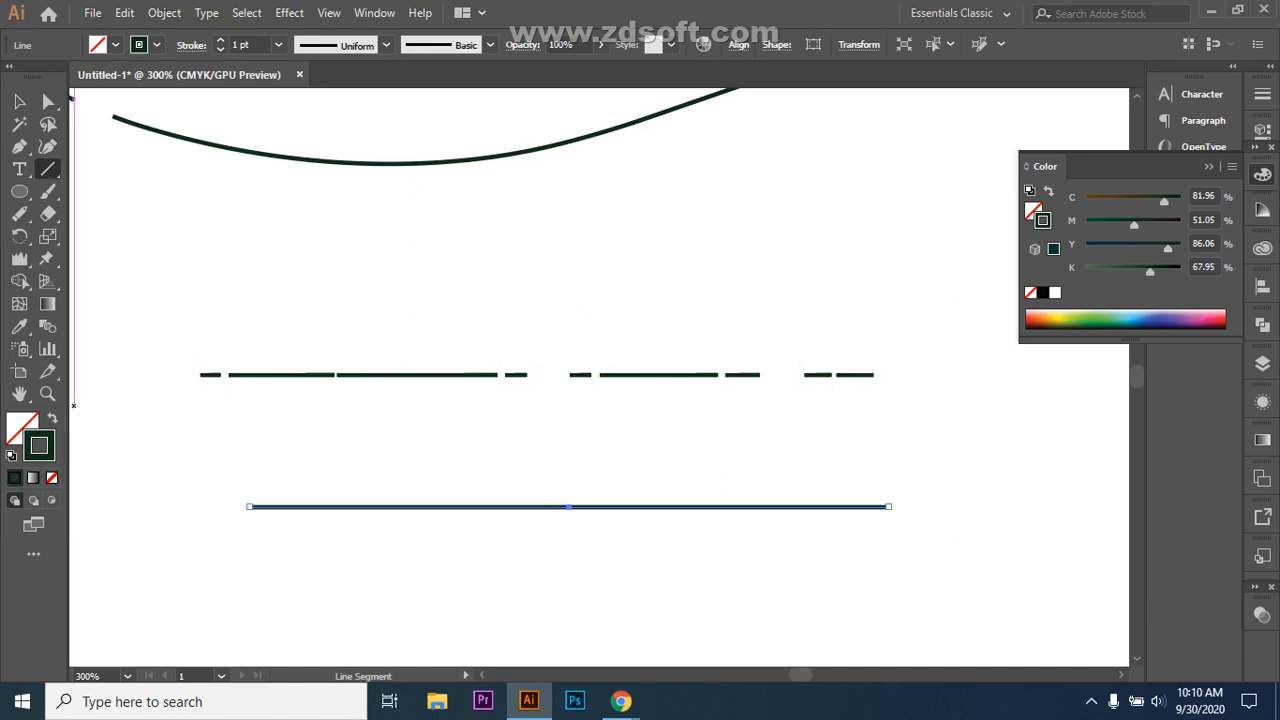
{"action": "left_click_drag", "start_coordinate": [47, 213], "coordinate": [120, 212]}
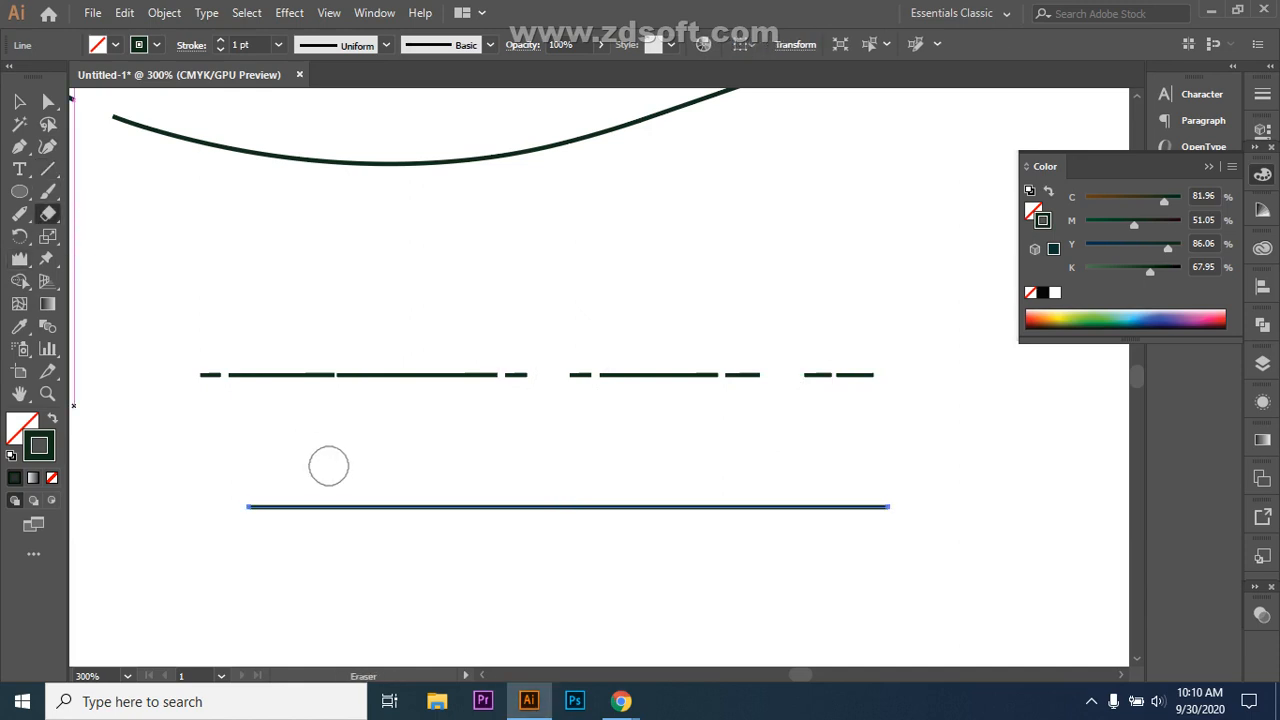
{"action": "left_click_drag", "start_coordinate": [317, 500], "coordinate": [317, 523]}
{"action": "left_click_drag", "start_coordinate": [457, 497], "coordinate": [460, 528]}
{"action": "left_click_drag", "start_coordinate": [574, 492], "coordinate": [594, 524]}
{"action": "left_click_drag", "start_coordinate": [706, 489], "coordinate": [712, 516]}
{"action": "left_click_drag", "start_coordinate": [836, 487], "coordinate": [829, 506]}
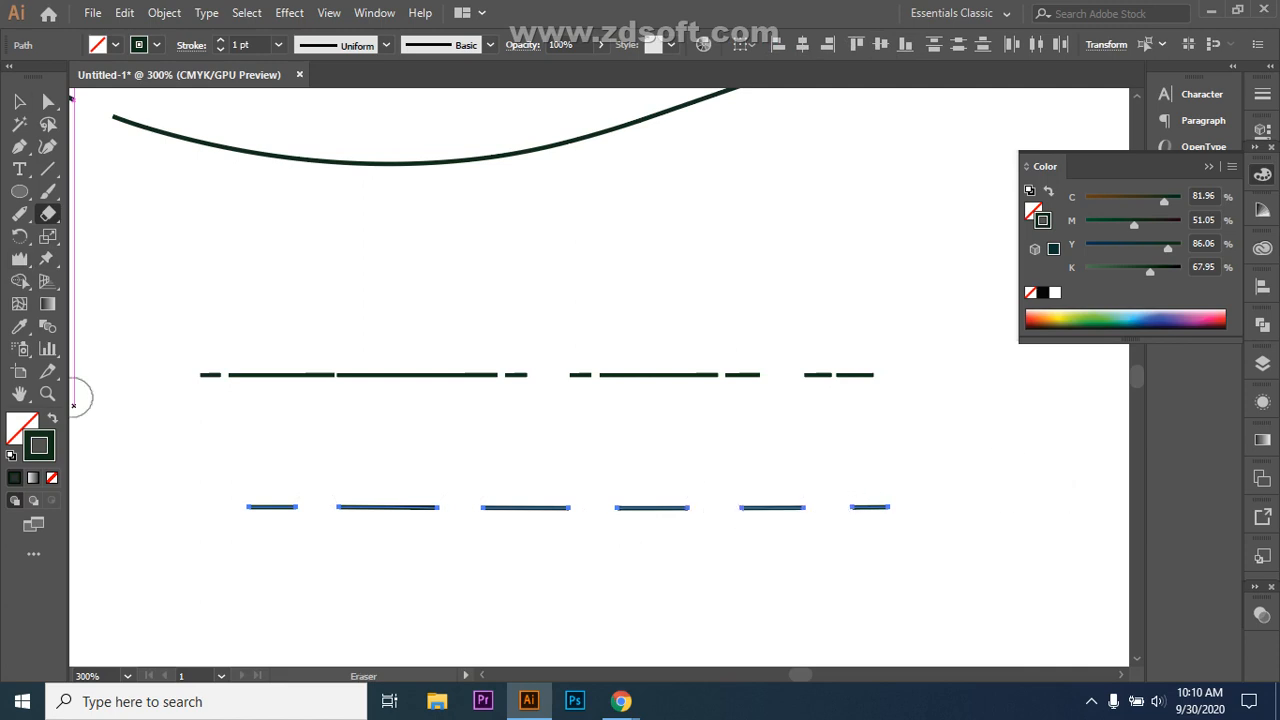
Step: Select each lower dash in turn to confirm it is a separate path, then deselect
{"action": "key", "text": "v"}
{"action": "key", "text": "ctrl+shift+a"}
{"action": "left_click", "coordinate": [530, 507]}
{"action": "left_click", "coordinate": [680, 507]}
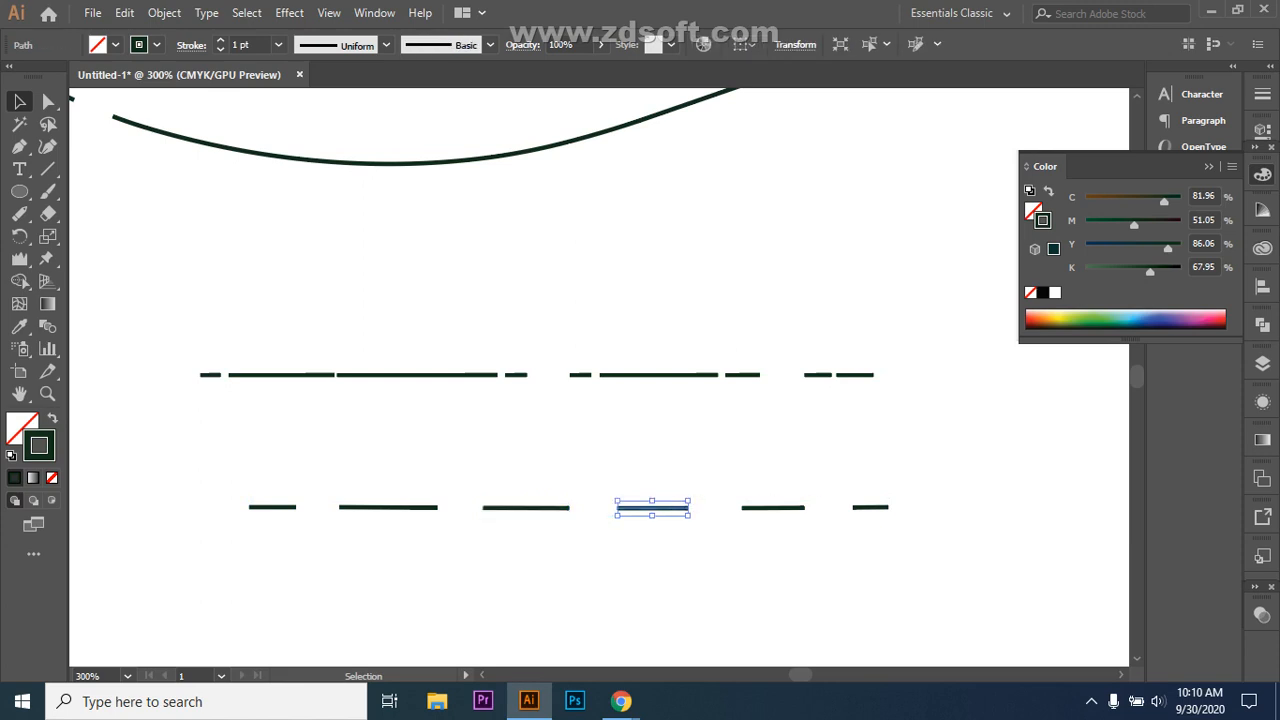
{"action": "left_click", "coordinate": [773, 507]}
{"action": "left_click", "coordinate": [870, 507]}
{"action": "left_click", "coordinate": [395, 507]}
{"action": "left_click", "coordinate": [274, 507]}
{"action": "key", "text": "ctrl+shift+a"}
{"action": "left_click", "coordinate": [388, 507]}
{"action": "key", "text": "ctrl+shift+a"}
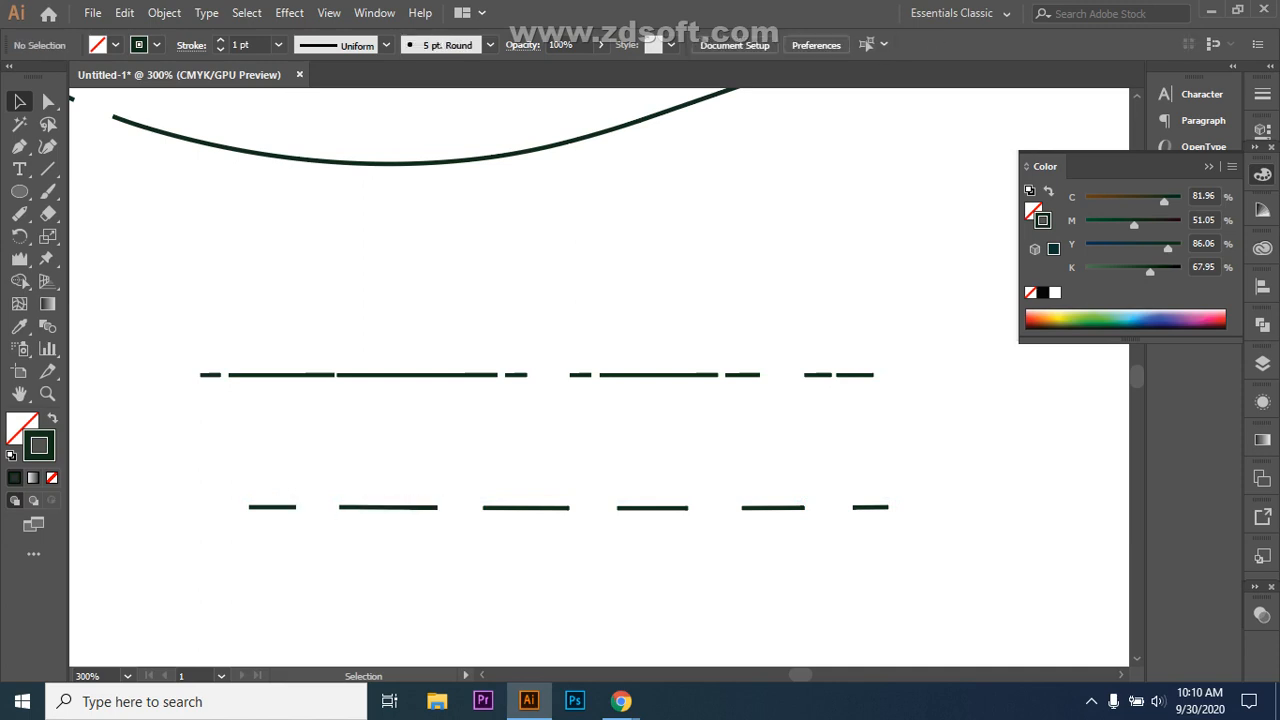
{"action": "left_click", "coordinate": [772, 508]}
{"action": "left_click", "coordinate": [870, 507]}
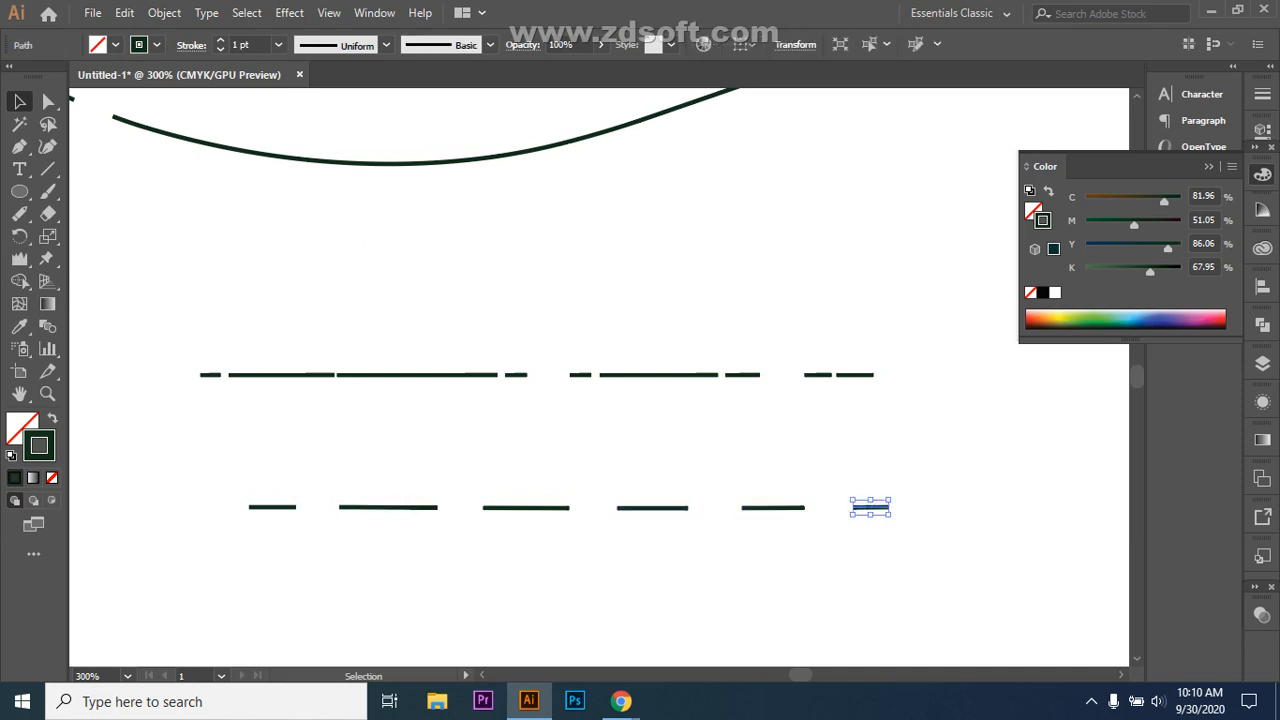
{"action": "key", "text": "ctrl+shift+a"}
Step: Draw a circle above the dashed lines and trial eraser notches at its four sides, undoing them
{"action": "left_click", "coordinate": [19, 191]}
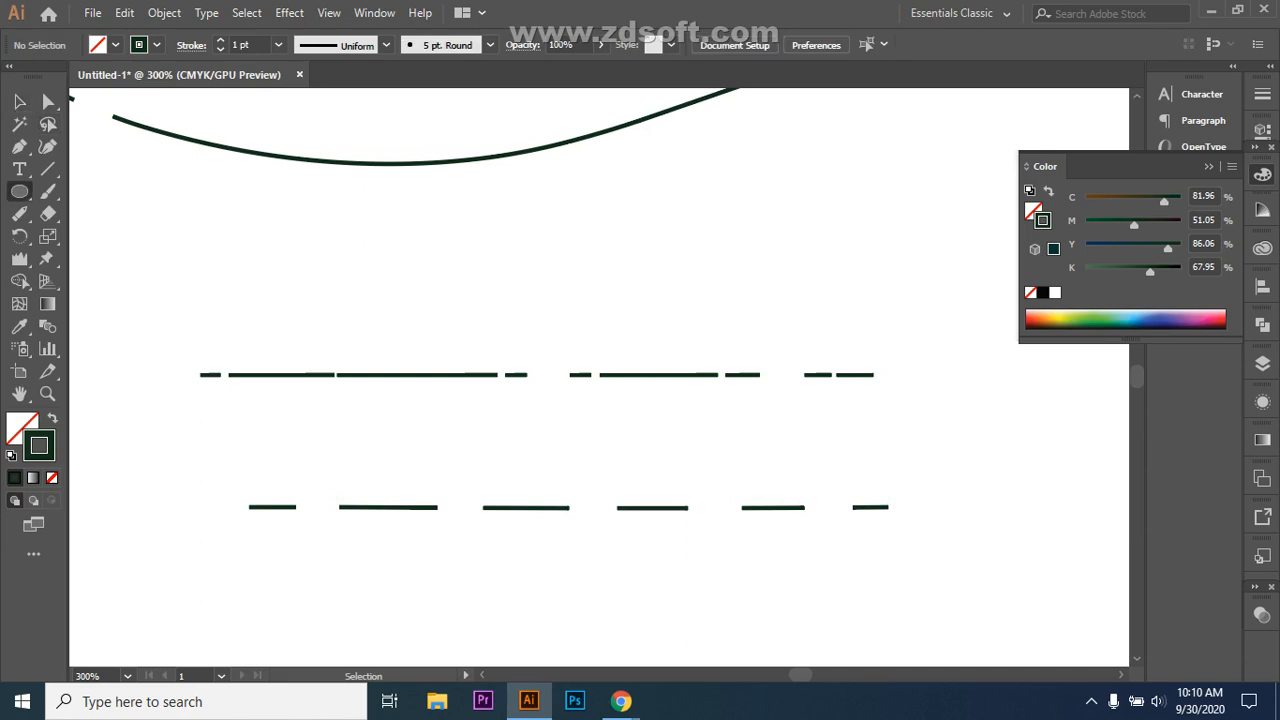
{"action": "mouse_move", "coordinate": [388, 219]}
{"action": "left_mouse_down"}
{"action": "mouse_move", "coordinate": [442, 262]}
{"action": "mouse_move", "coordinate": [568, 269]}
{"action": "mouse_move", "coordinate": [517, 248]}
{"action": "left_mouse_up"}
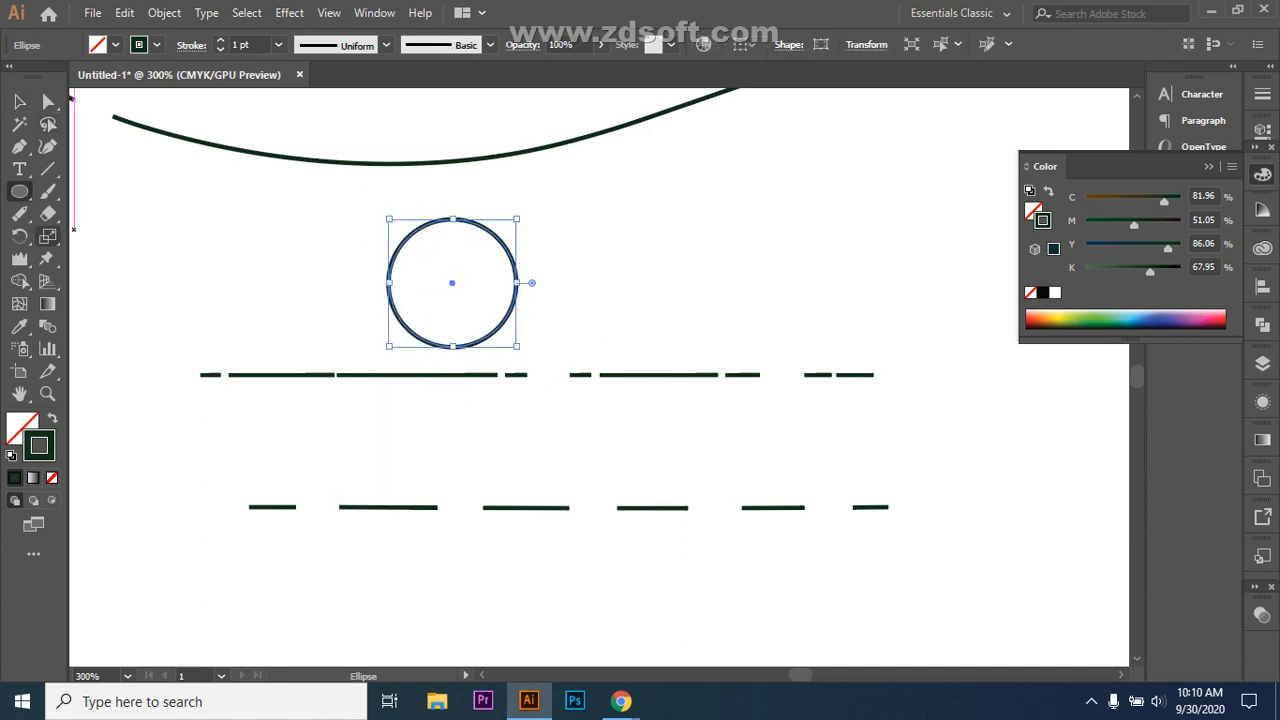
{"action": "key", "text": "shift+e"}
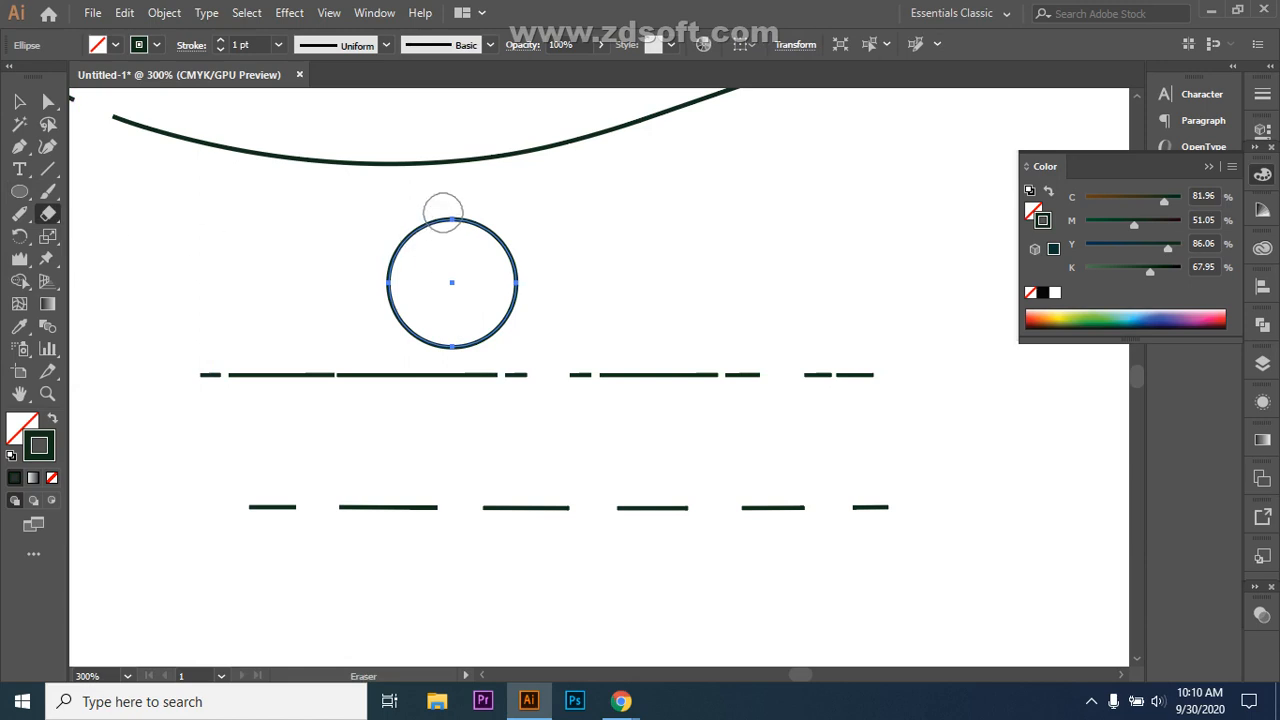
{"action": "left_click", "coordinate": [445, 216]}
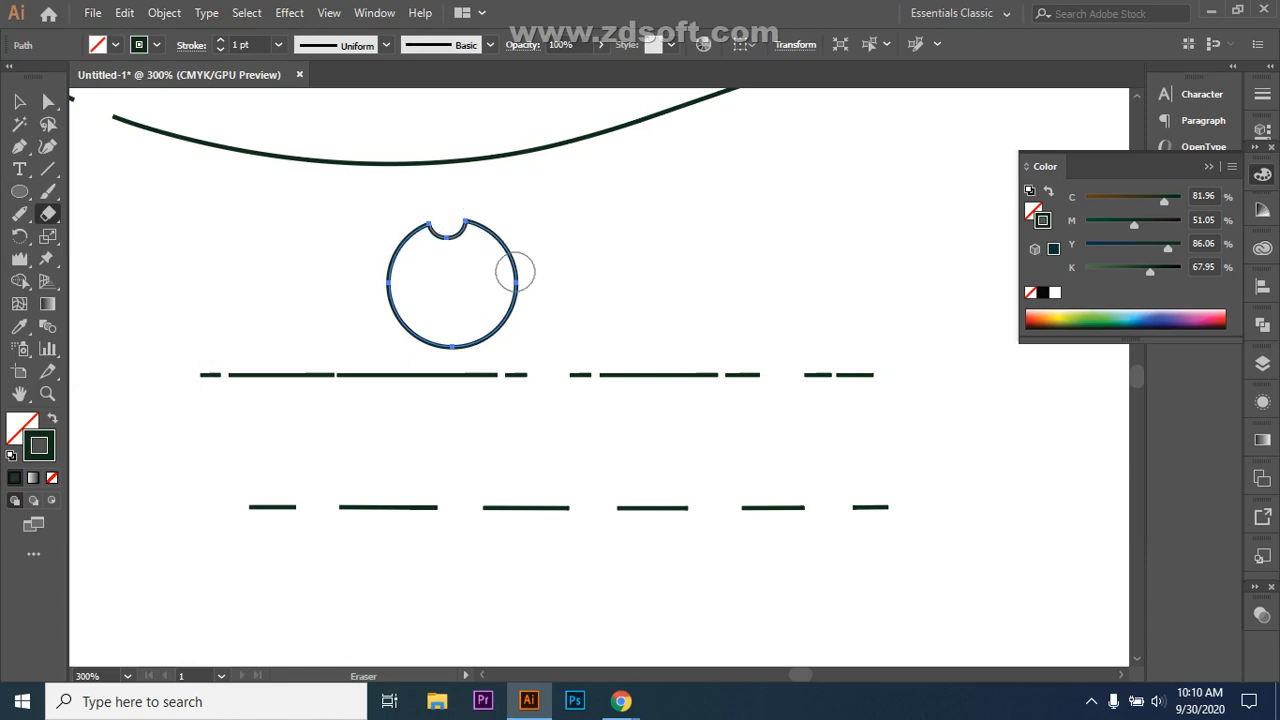
{"action": "left_click", "coordinate": [515, 272]}
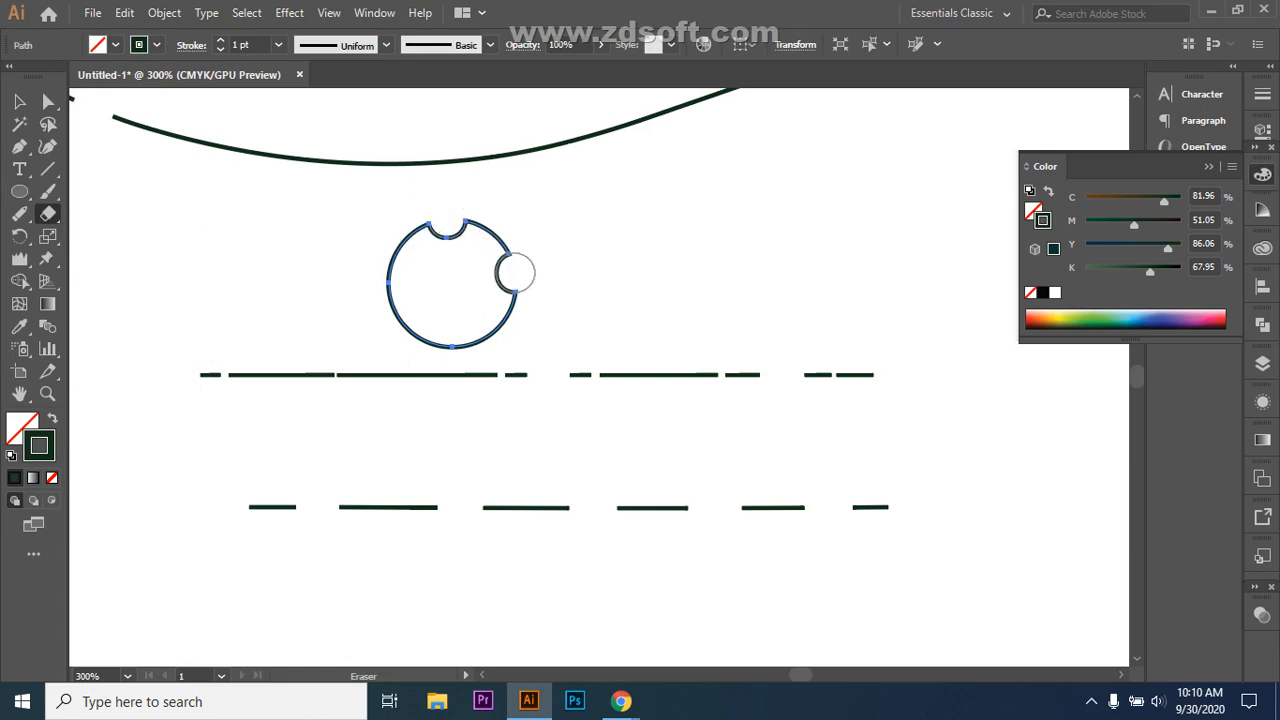
{"action": "left_click", "coordinate": [453, 346]}
{"action": "left_click", "coordinate": [385, 280]}
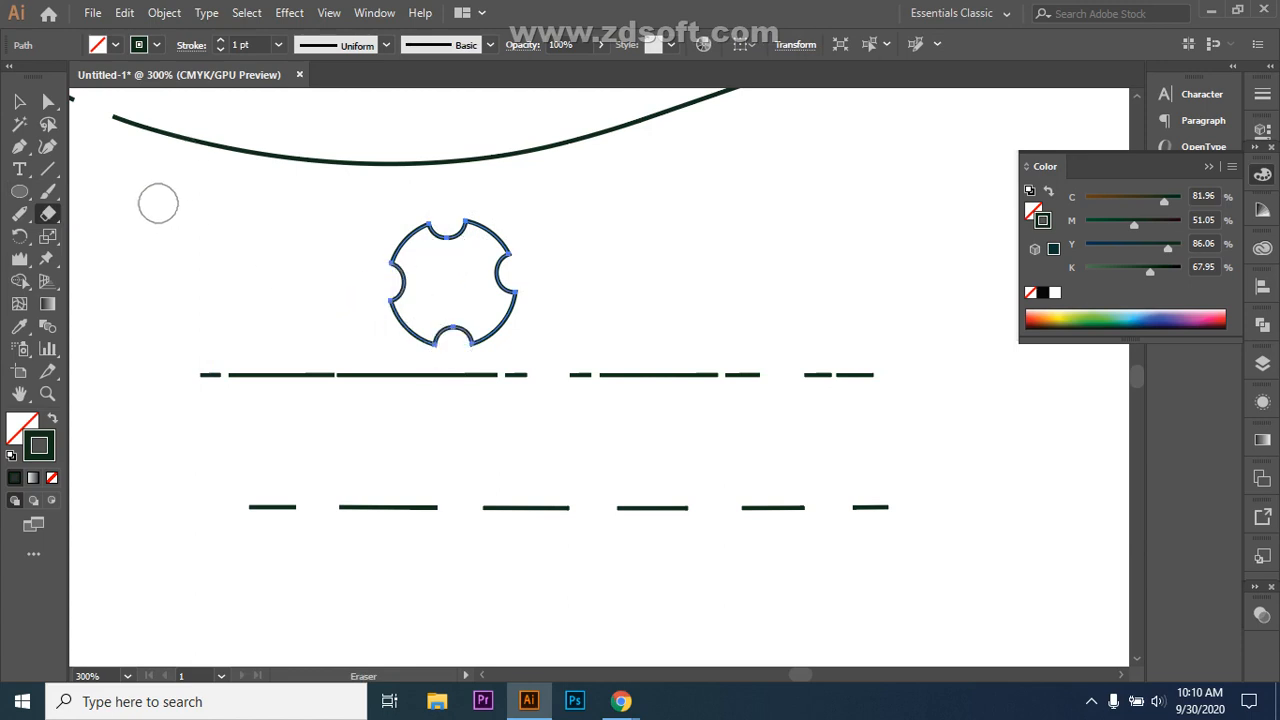
{"action": "key", "text": "ctrl+z"}
{"action": "key", "text": "ctrl+z"}
{"action": "key", "text": "ctrl+z"}
{"action": "key", "text": "ctrl+z"}
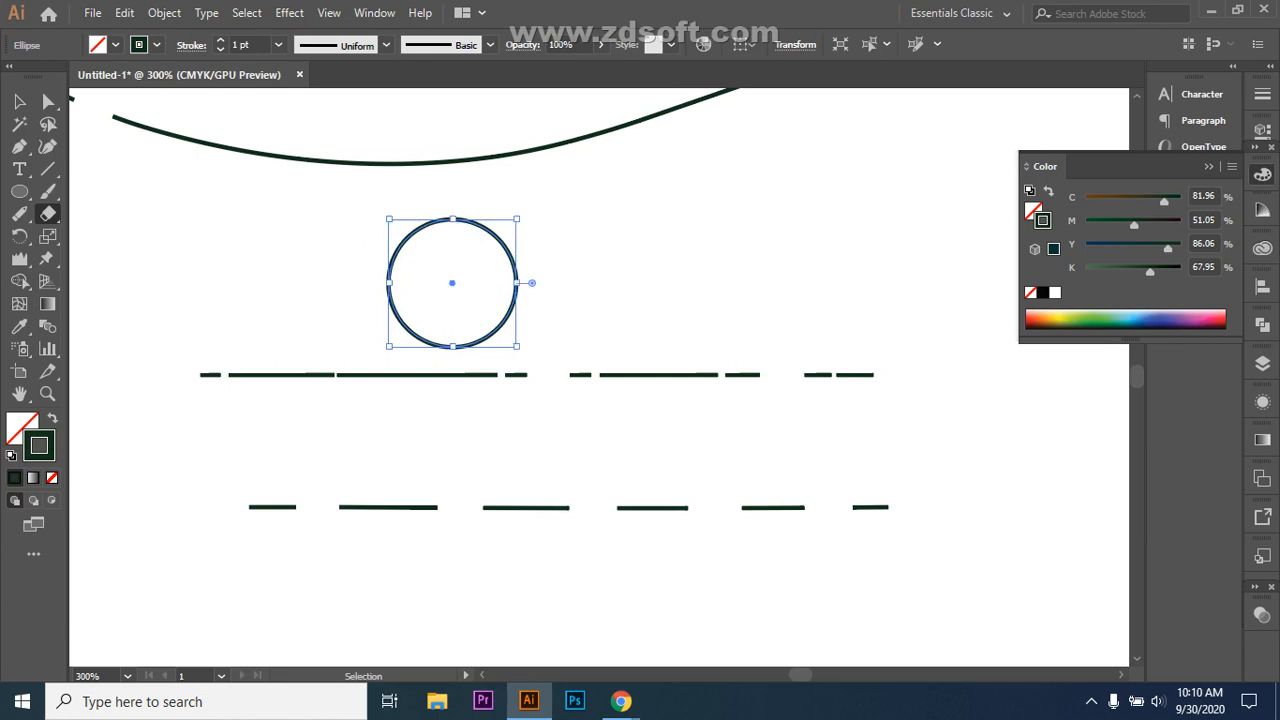
Step: Experiment with a wider U-shaped notch in the circle's top, undoing each attempt
{"action": "left_click", "coordinate": [449, 210]}
{"action": "left_click_drag", "start_coordinate": [455, 259], "coordinate": [514, 257]}
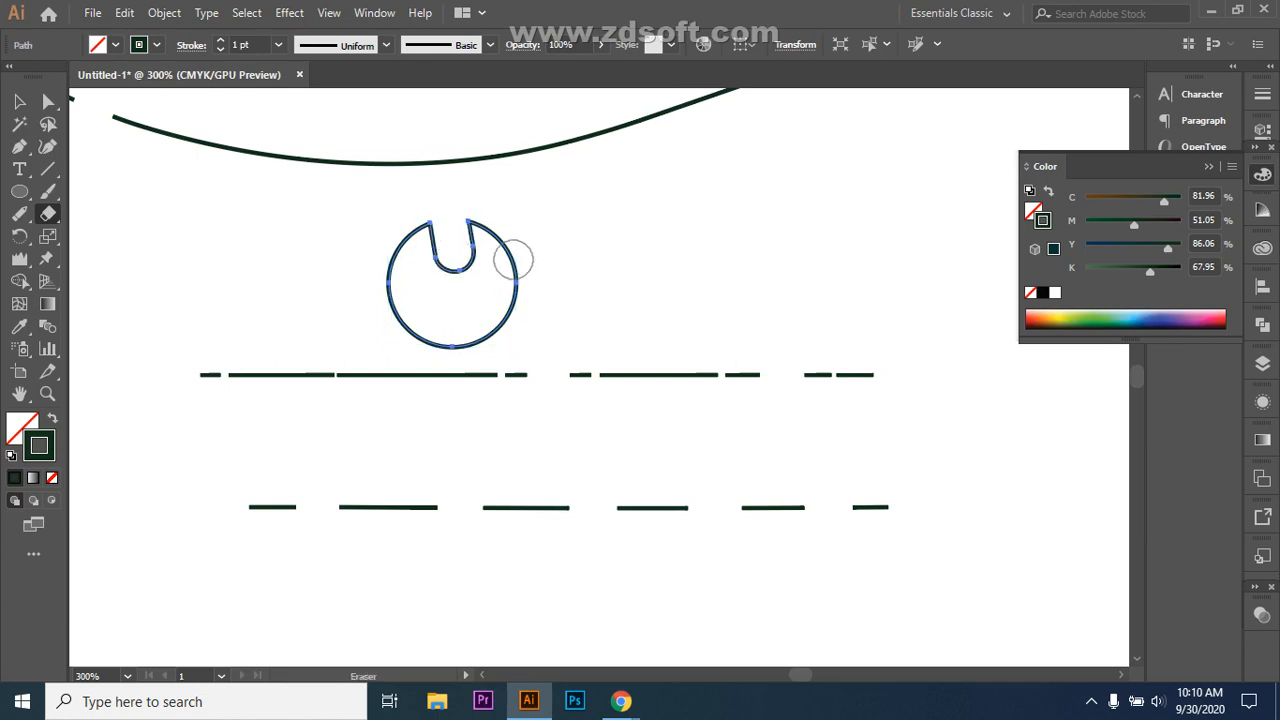
{"action": "key", "text": "ctrl+z"}
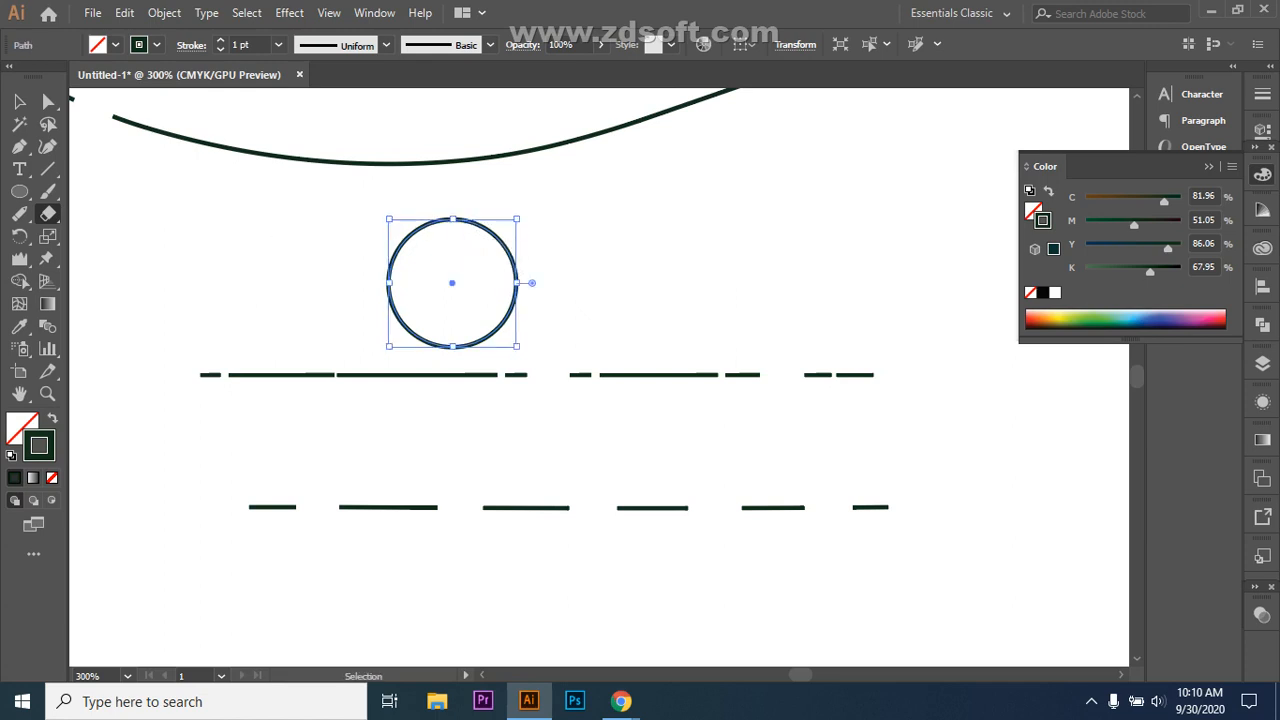
{"action": "key", "text": "v"}
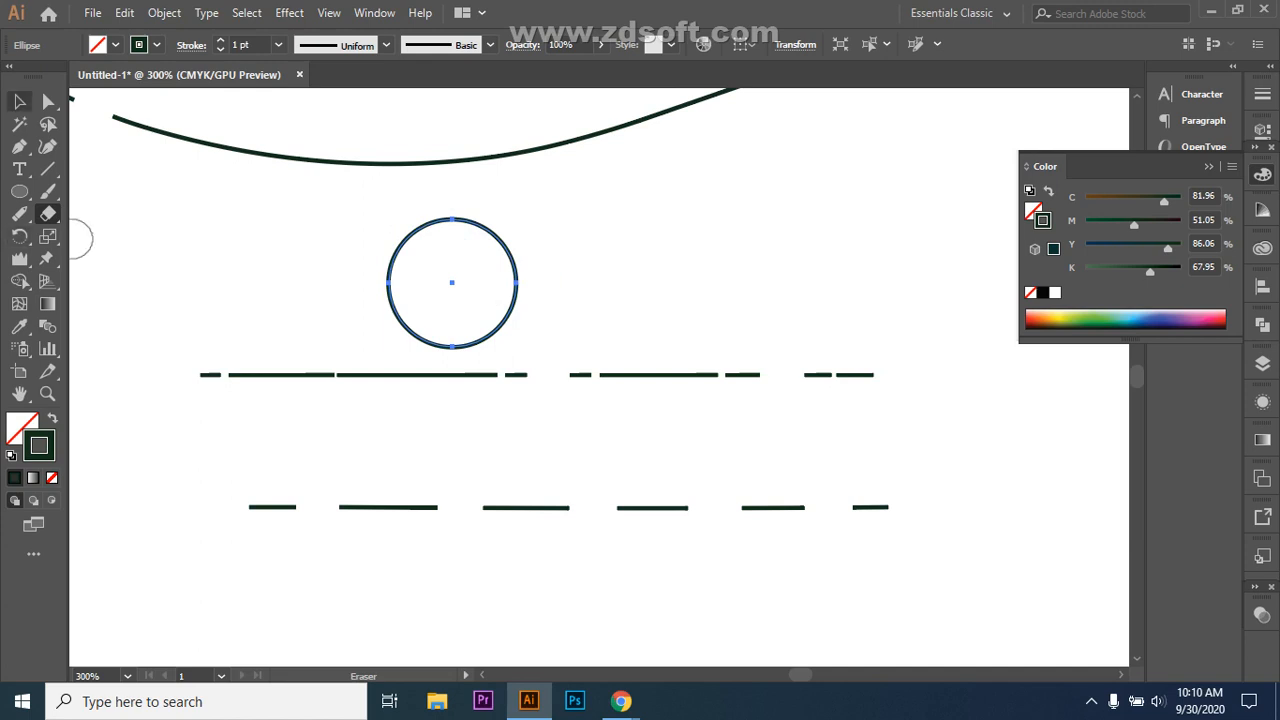
{"action": "key", "text": "ctrl+h"}
{"action": "key", "text": "ctrl+shift+a"}
{"action": "left_click", "coordinate": [47, 213]}
{"action": "left_click_drag", "start_coordinate": [451, 206], "coordinate": [447, 232]}
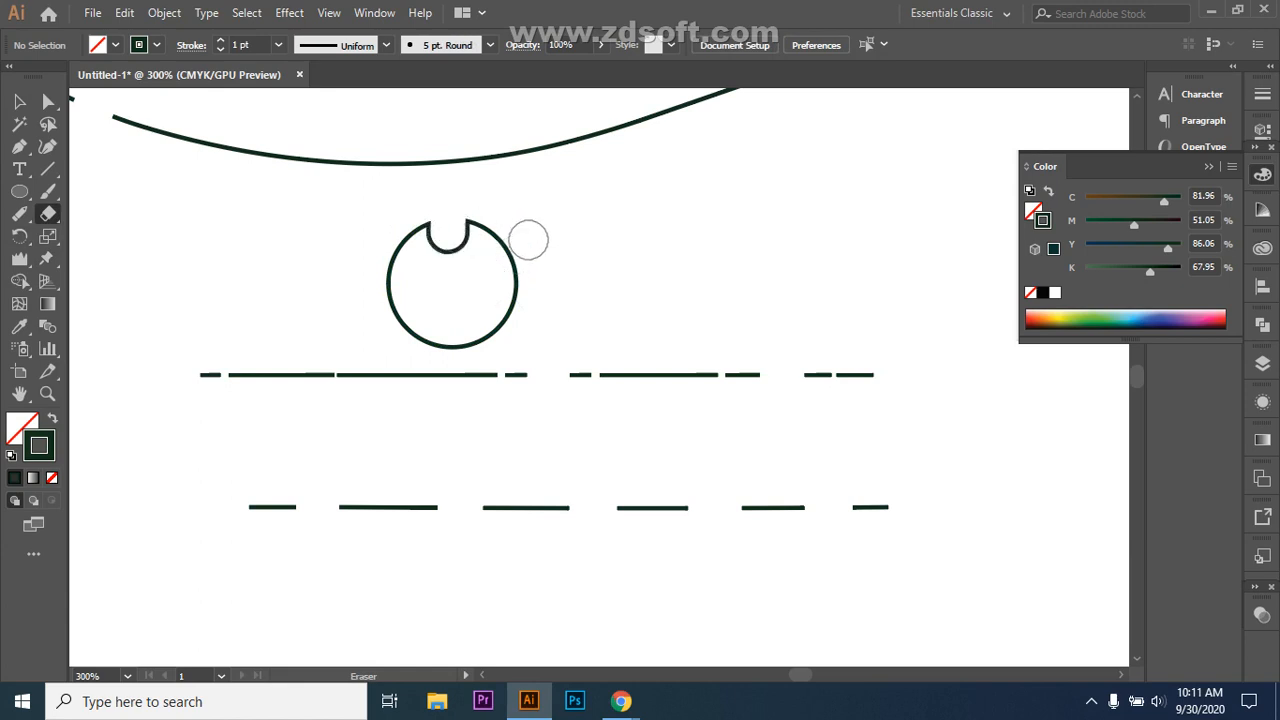
{"action": "key", "text": "ctrl+z"}
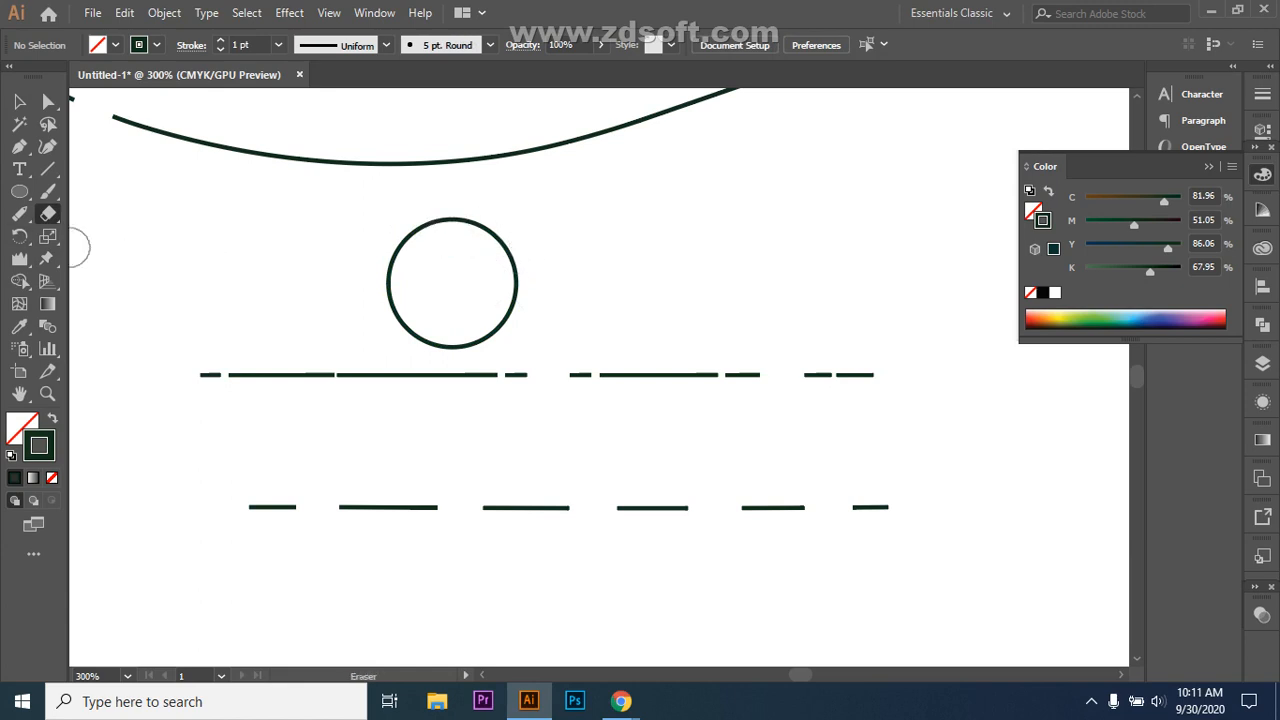
Step: Erase rounded notches into the circle's top, right, bottom and left edges
{"action": "left_click", "coordinate": [47, 213]}
{"action": "left_click", "coordinate": [130, 214]}
{"action": "left_click_drag", "start_coordinate": [449, 223], "coordinate": [449, 209]}
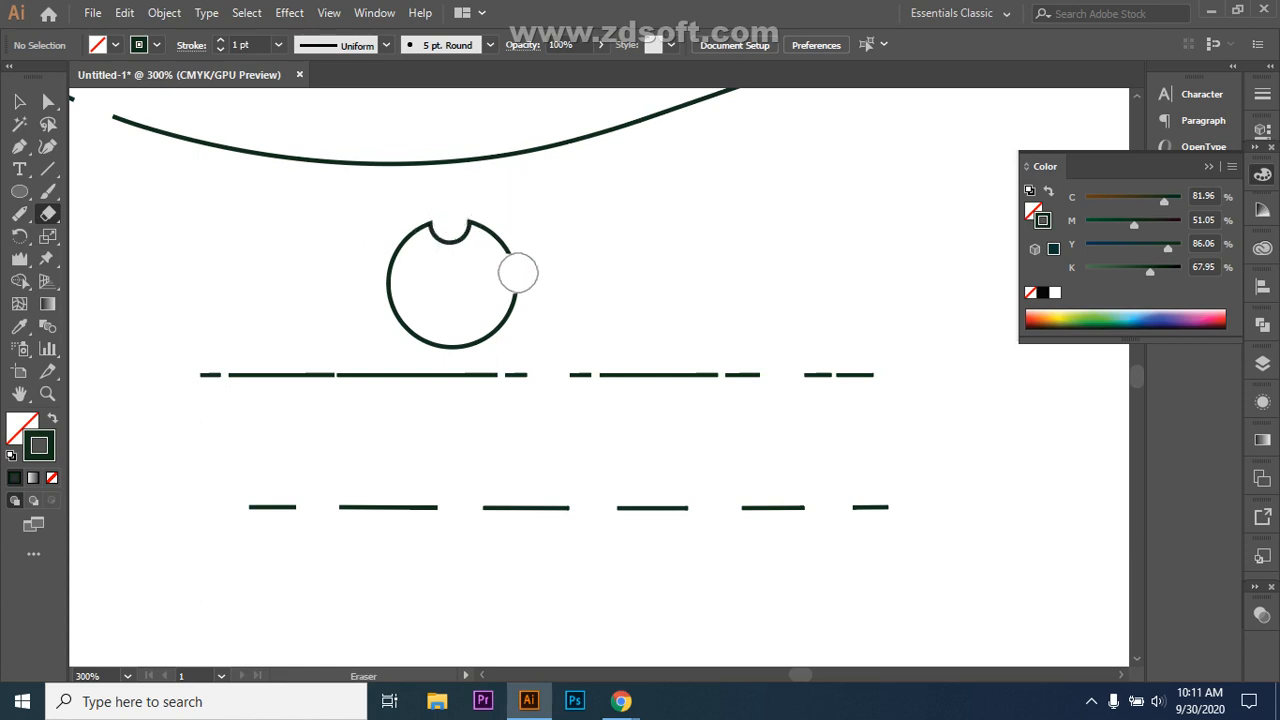
{"action": "left_click_drag", "start_coordinate": [495, 270], "coordinate": [540, 266]}
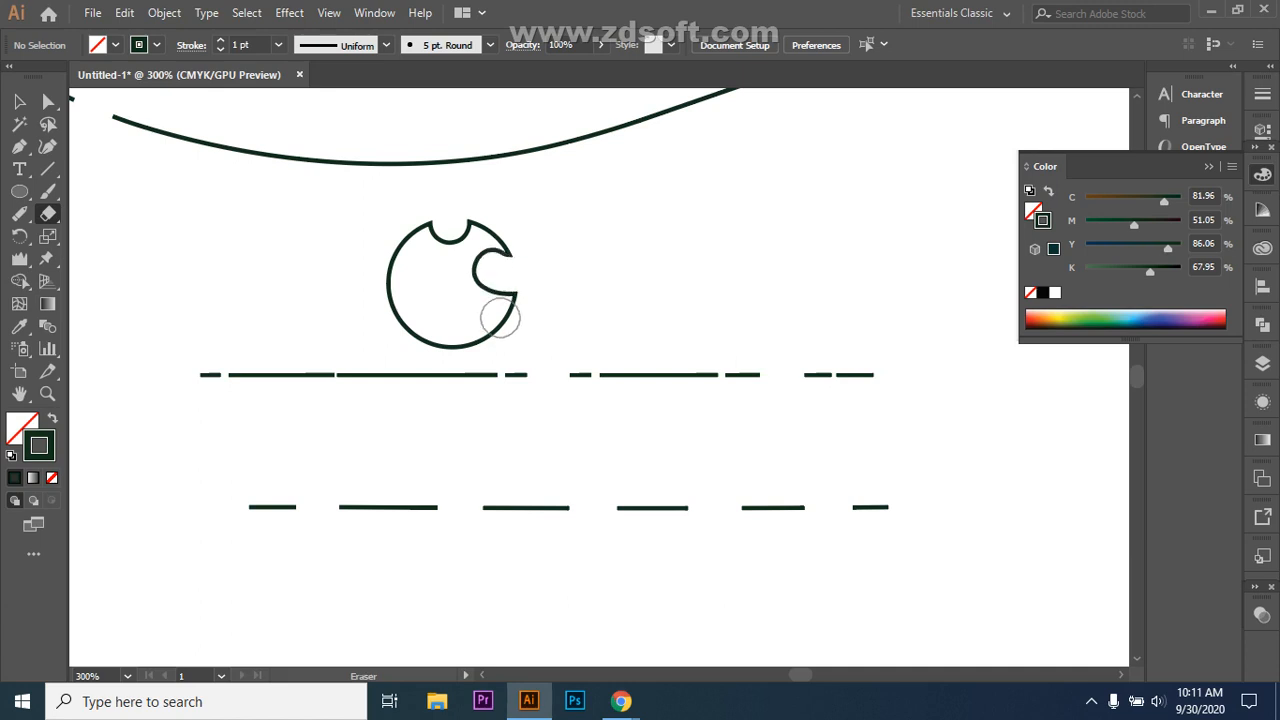
{"action": "left_click_drag", "start_coordinate": [449, 323], "coordinate": [451, 349]}
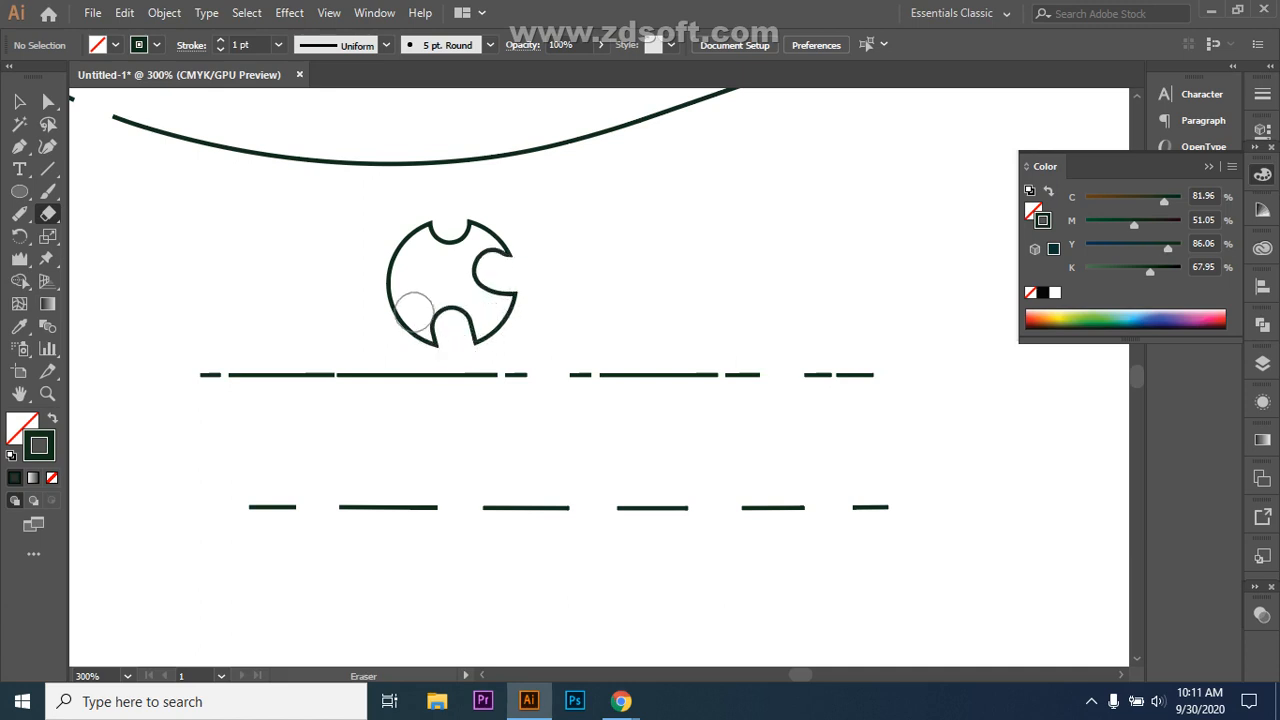
{"action": "left_click_drag", "start_coordinate": [375, 292], "coordinate": [397, 286]}
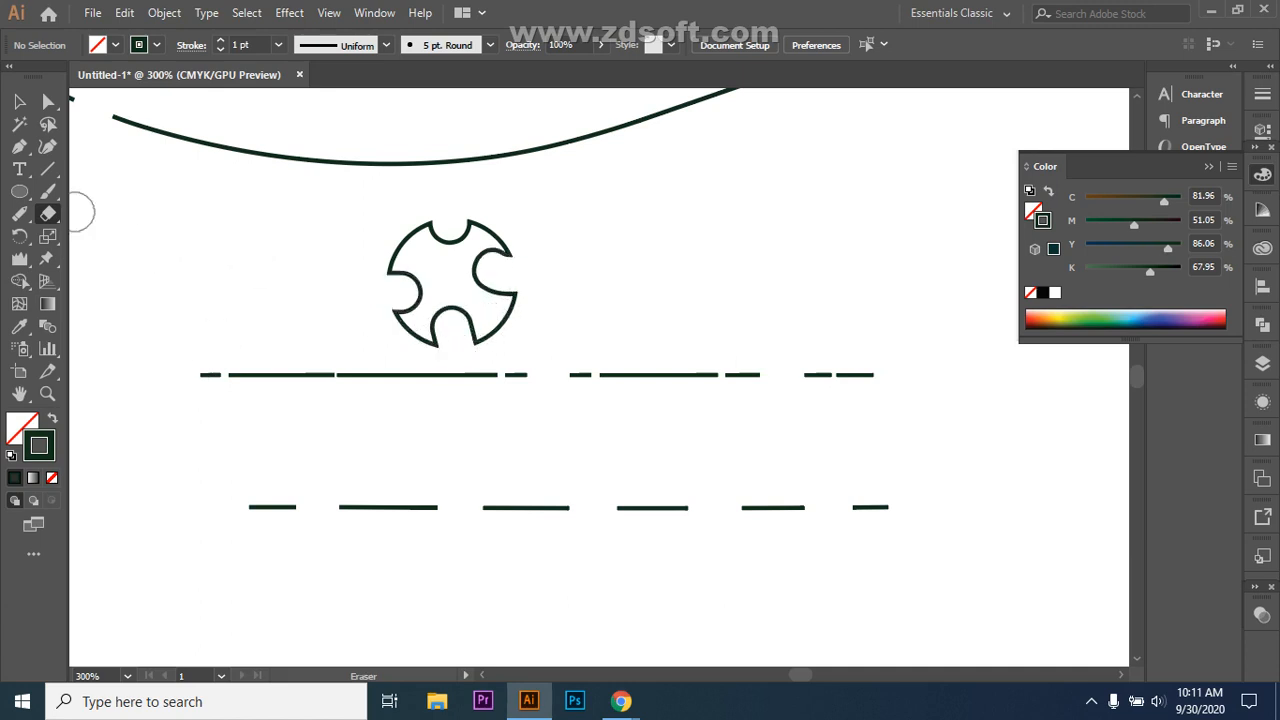
Step: Cut two more gaps into the upper dashed line and two into the lower one
{"action": "left_click_drag", "start_coordinate": [48, 213], "coordinate": [136, 215]}
{"action": "mouse_move", "coordinate": [286, 374]}
{"action": "left_mouse_down"}
{"action": "mouse_move", "coordinate": [291, 363]}
{"action": "mouse_move", "coordinate": [291, 386]}
{"action": "left_mouse_up"}
{"action": "left_click_drag", "start_coordinate": [410, 356], "coordinate": [405, 408]}
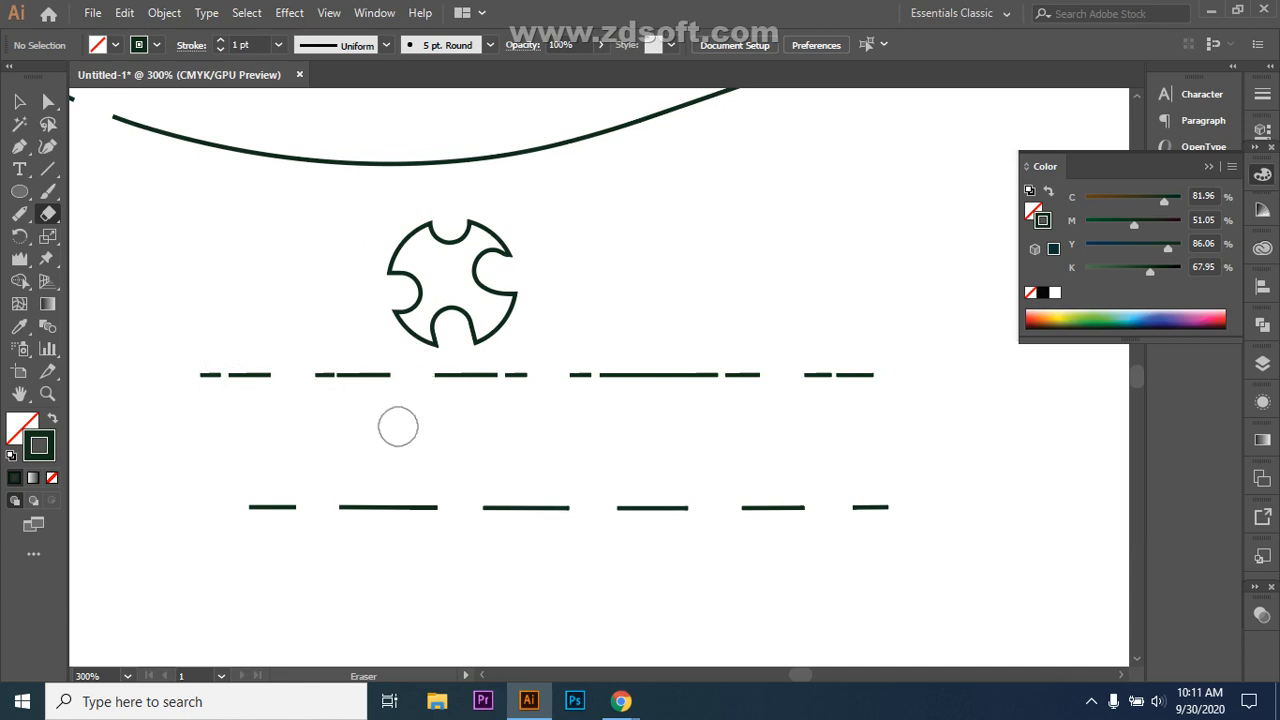
{"action": "left_click_drag", "start_coordinate": [525, 487], "coordinate": [523, 520]}
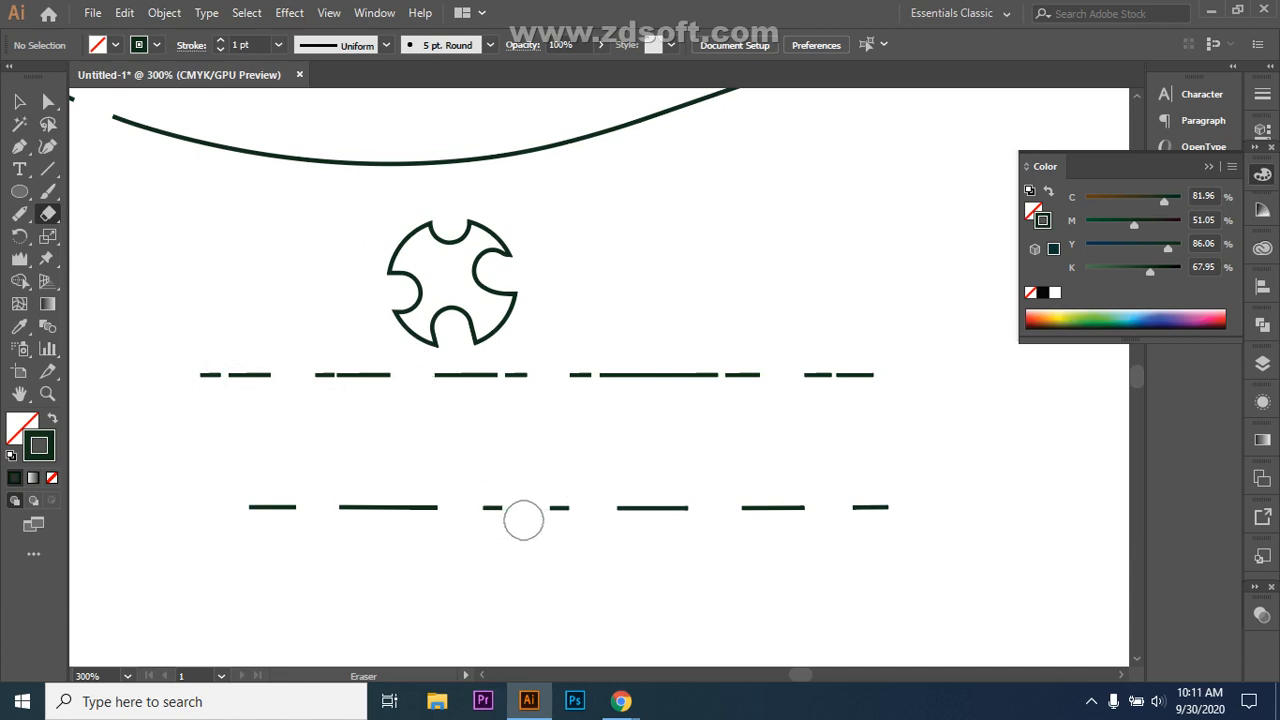
{"action": "left_click_drag", "start_coordinate": [651, 500], "coordinate": [646, 522]}
{"action": "left_click", "coordinate": [19, 146]}
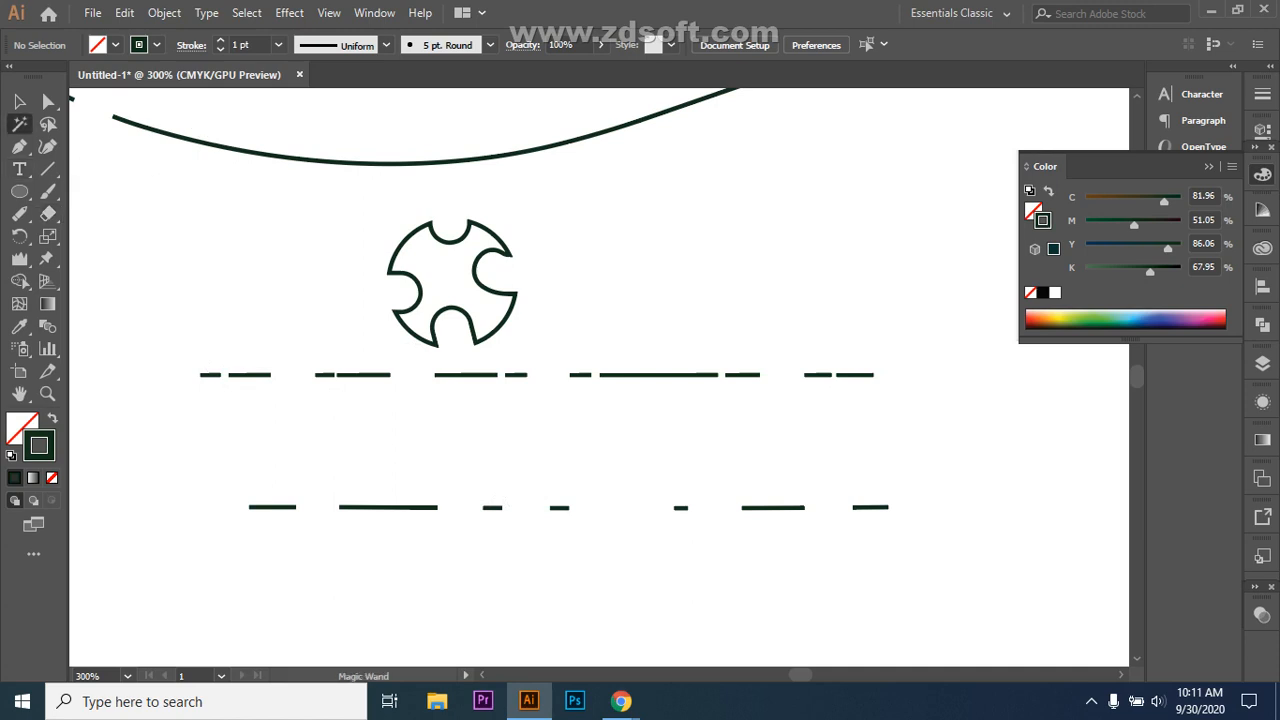
Step: Draw a closed, pointed angular shape with the Pen to the right of the circle
{"action": "left_click", "coordinate": [674, 291]}
{"action": "left_click", "coordinate": [789, 203]}
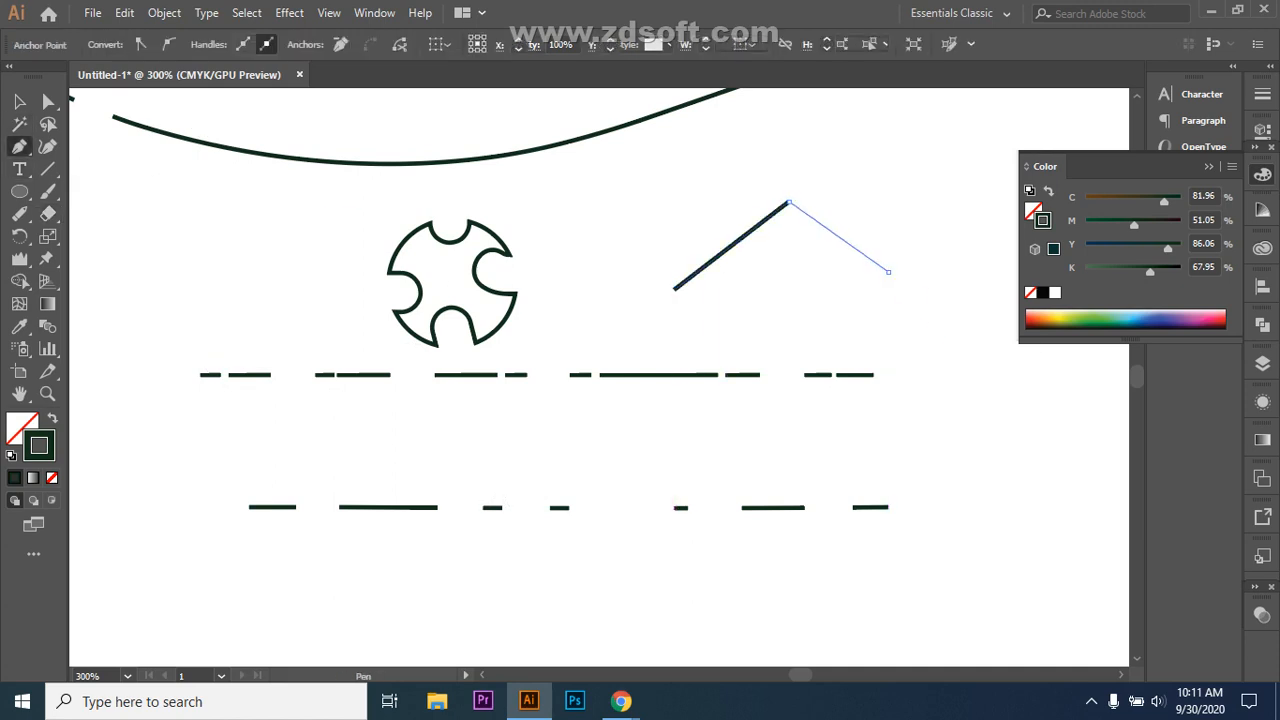
{"action": "left_click", "coordinate": [888, 270]}
{"action": "left_click", "coordinate": [955, 353]}
{"action": "left_click", "coordinate": [990, 460]}
{"action": "left_click", "coordinate": [852, 331]}
{"action": "left_click", "coordinate": [846, 284]}
{"action": "left_click", "coordinate": [806, 304]}
{"action": "left_click", "coordinate": [800, 318]}
{"action": "left_click", "coordinate": [723, 322]}
{"action": "left_click", "coordinate": [717, 320]}
{"action": "left_click", "coordinate": [710, 303]}
{"action": "left_click", "coordinate": [681, 303]}
{"action": "left_click", "coordinate": [674, 291]}
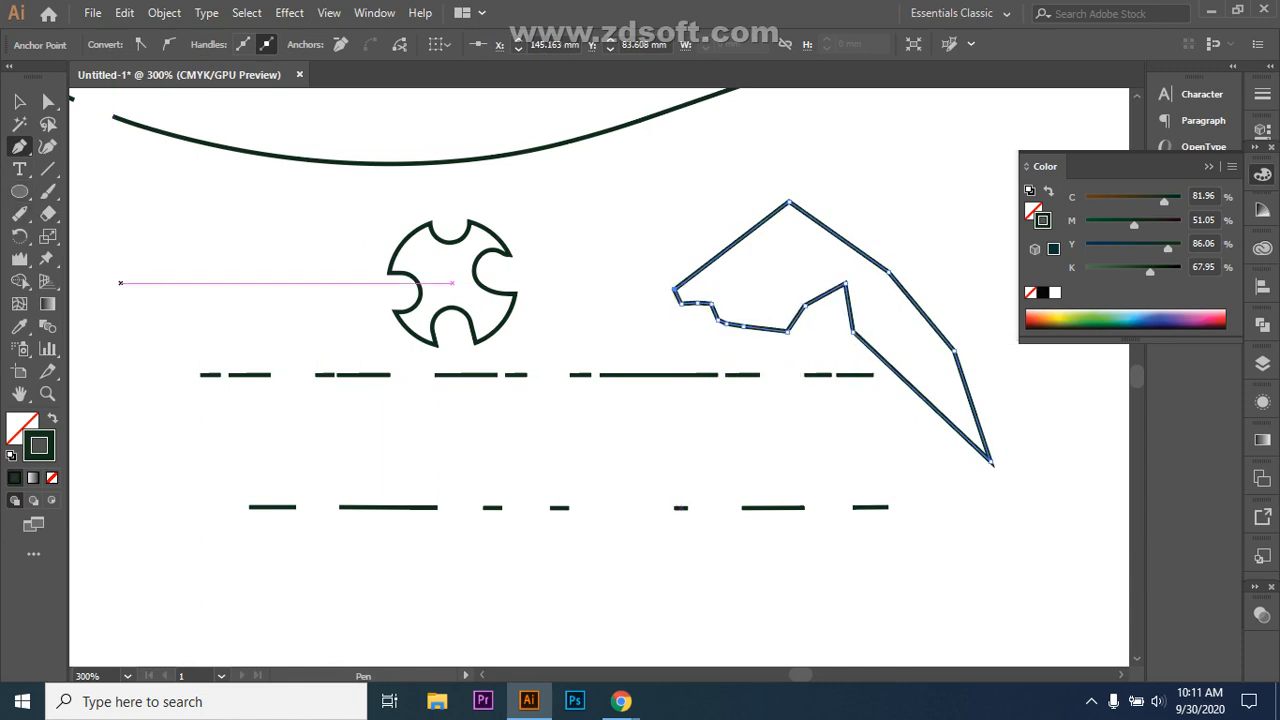
Step: Erase a gap into the shape's upper-right segment after undoing two trial cuts
{"action": "left_click", "coordinate": [48, 213]}
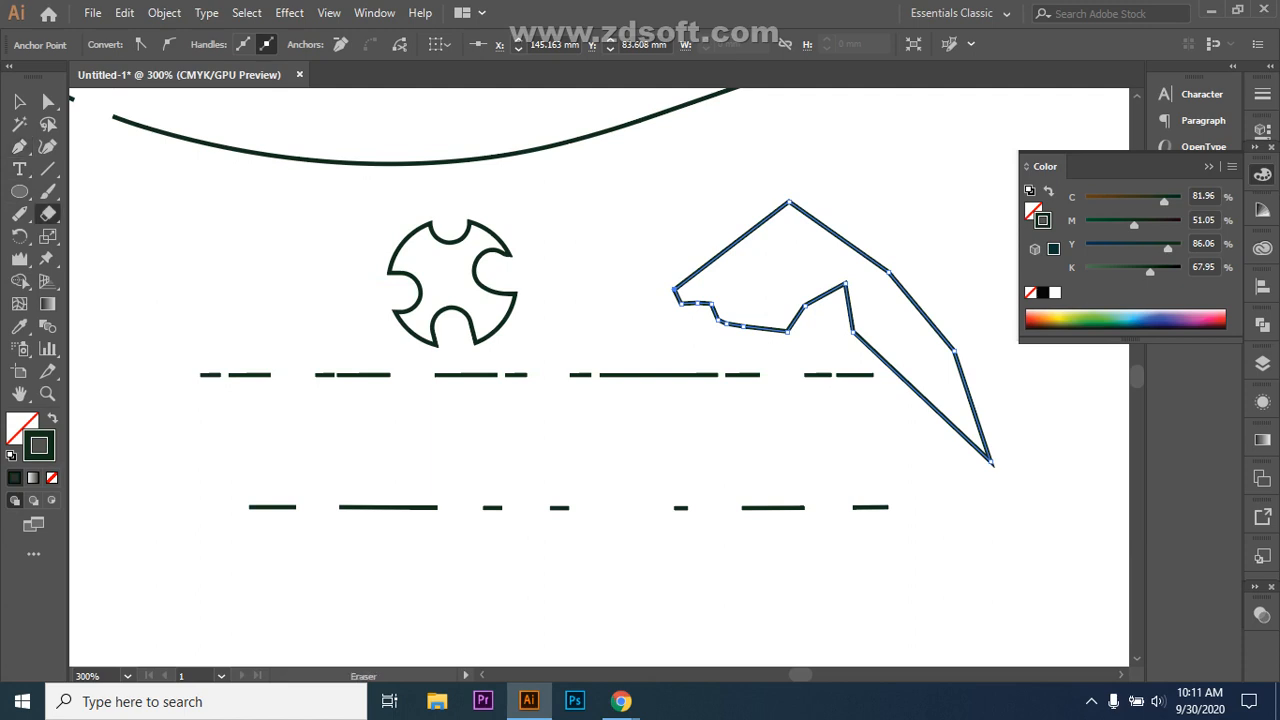
{"action": "left_click_drag", "start_coordinate": [726, 234], "coordinate": [731, 246]}
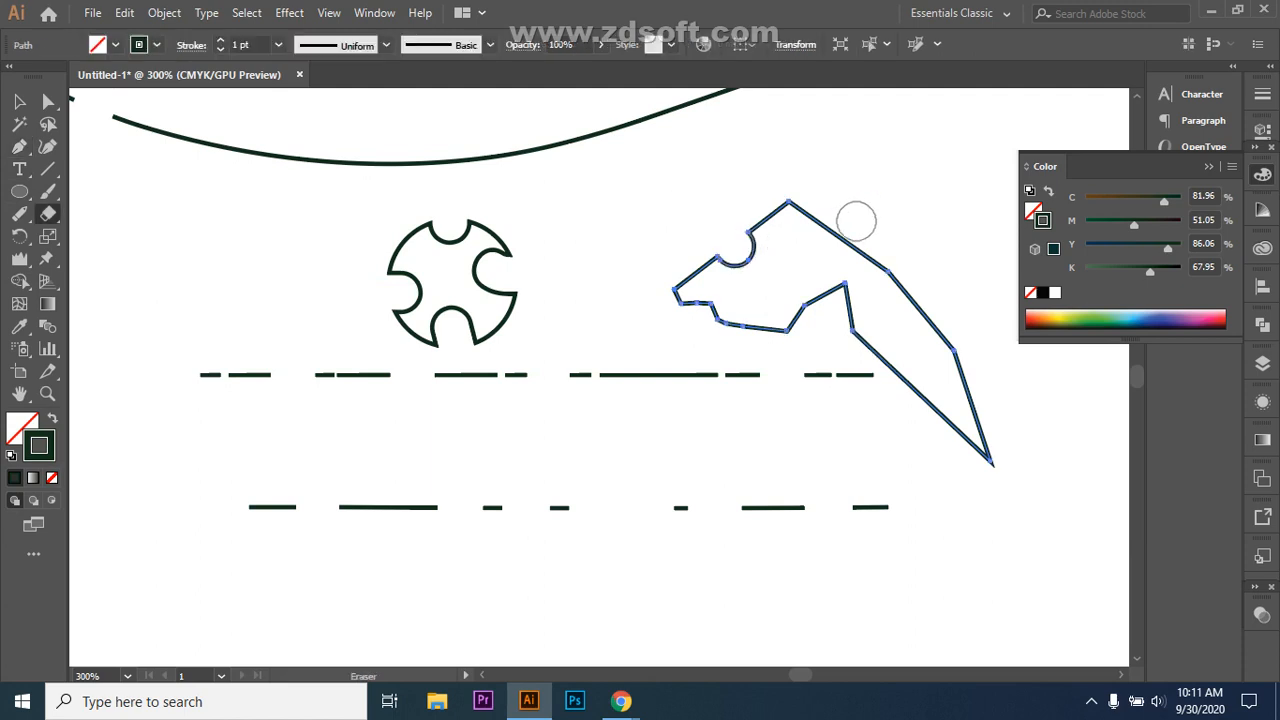
{"action": "left_click_drag", "start_coordinate": [854, 214], "coordinate": [847, 245]}
{"action": "key", "text": "ctrl+z"}
{"action": "key", "text": "ctrl+z"}
{"action": "key", "text": "ctrl+z"}
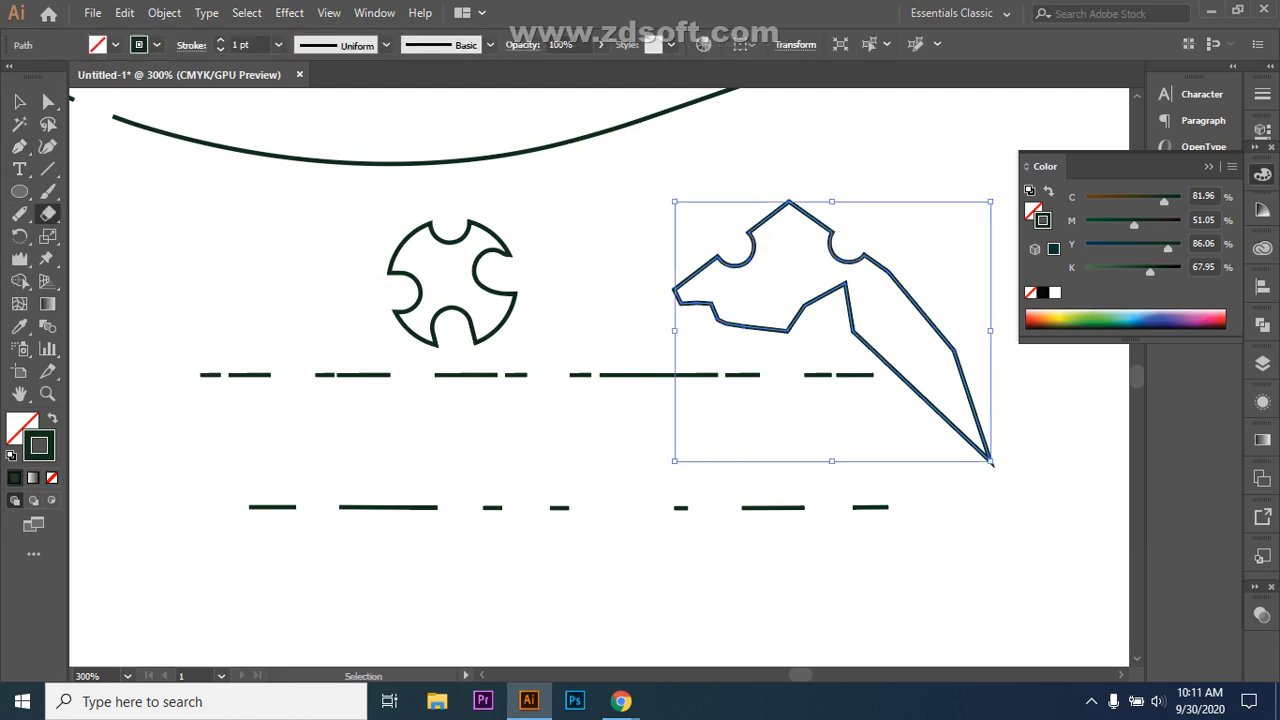
{"action": "mouse_move", "coordinate": [820, 214]}
{"action": "left_mouse_down"}
{"action": "mouse_move", "coordinate": [834, 229]}
{"action": "mouse_move", "coordinate": [826, 243]}
{"action": "mouse_move", "coordinate": [852, 250]}
{"action": "left_mouse_up"}
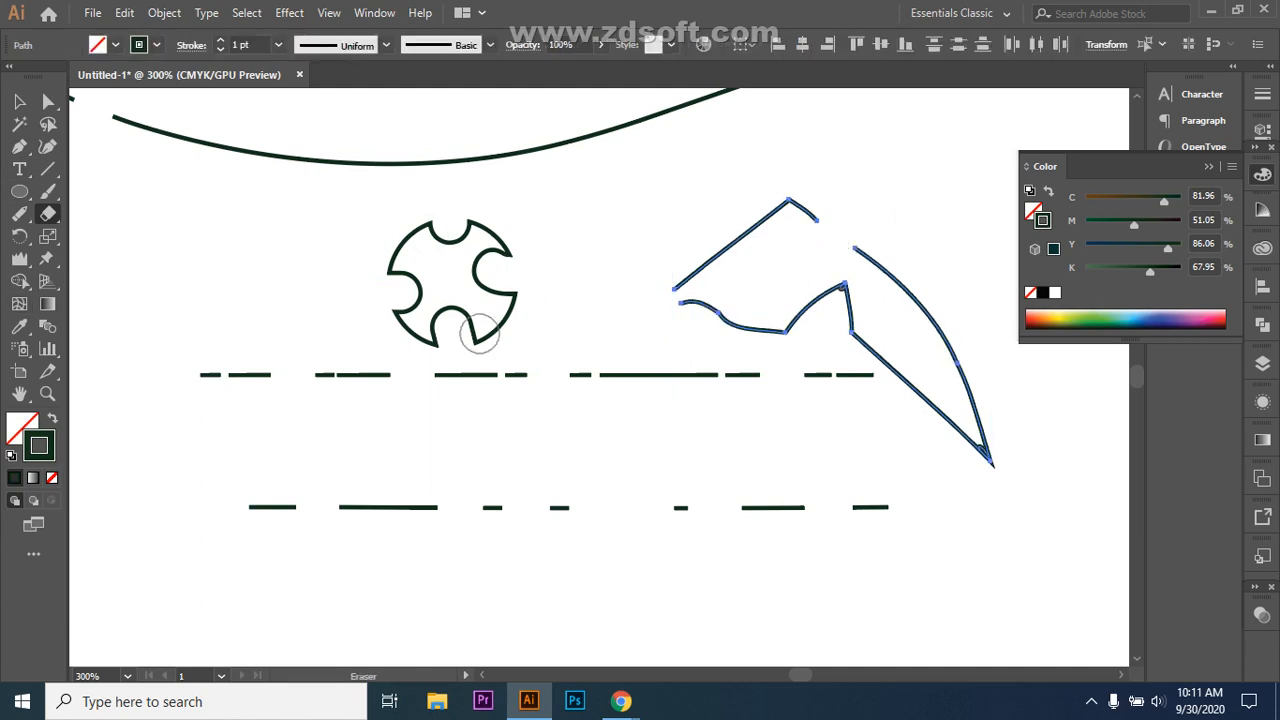
Step: Select the broken path to inspect its separate pieces, then deselect it
{"action": "key", "text": "v"}
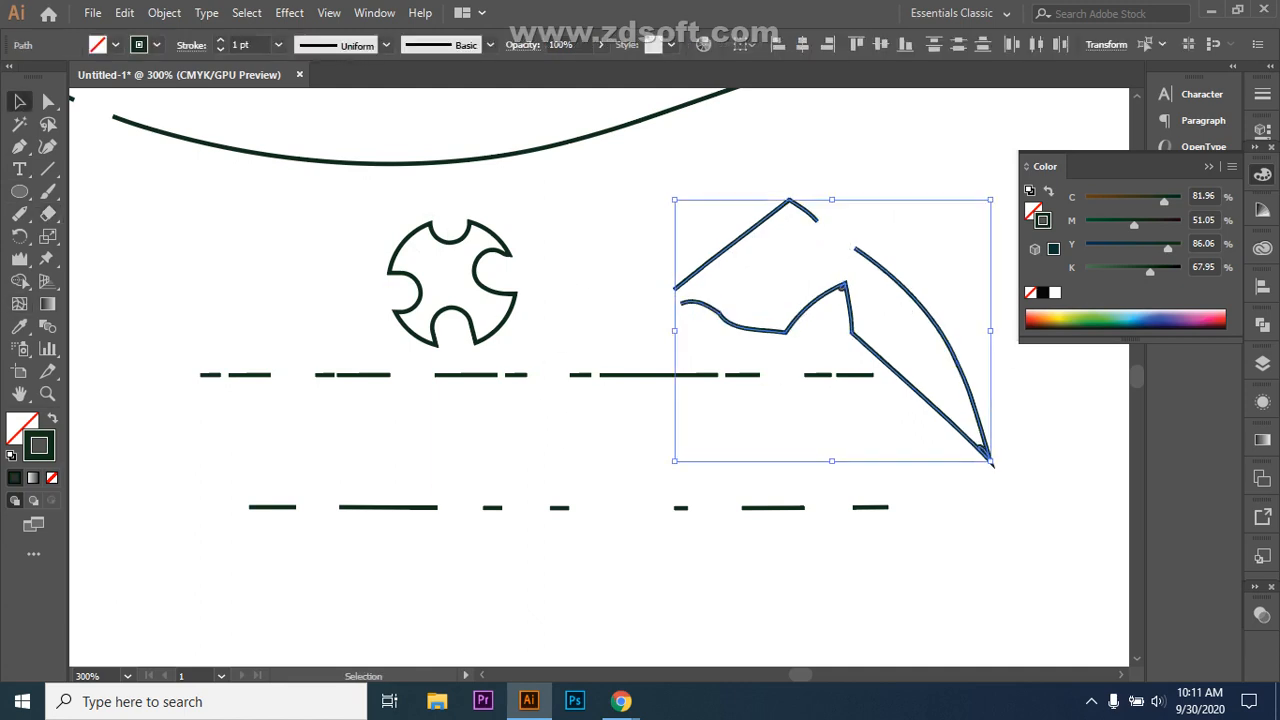
{"action": "key", "text": "ctrl+shift+a"}
{"action": "left_click_drag", "start_coordinate": [709, 238], "coordinate": [730, 236]}
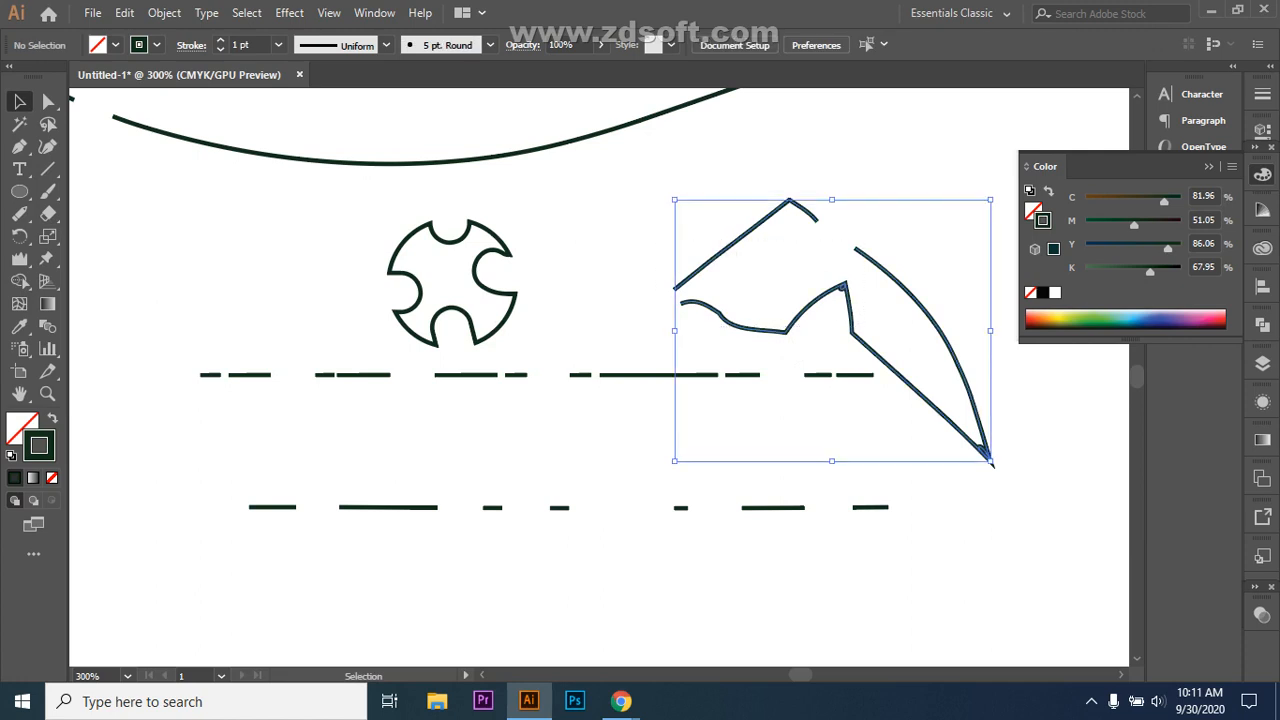
{"action": "key", "text": "ctrl+shift+a"}
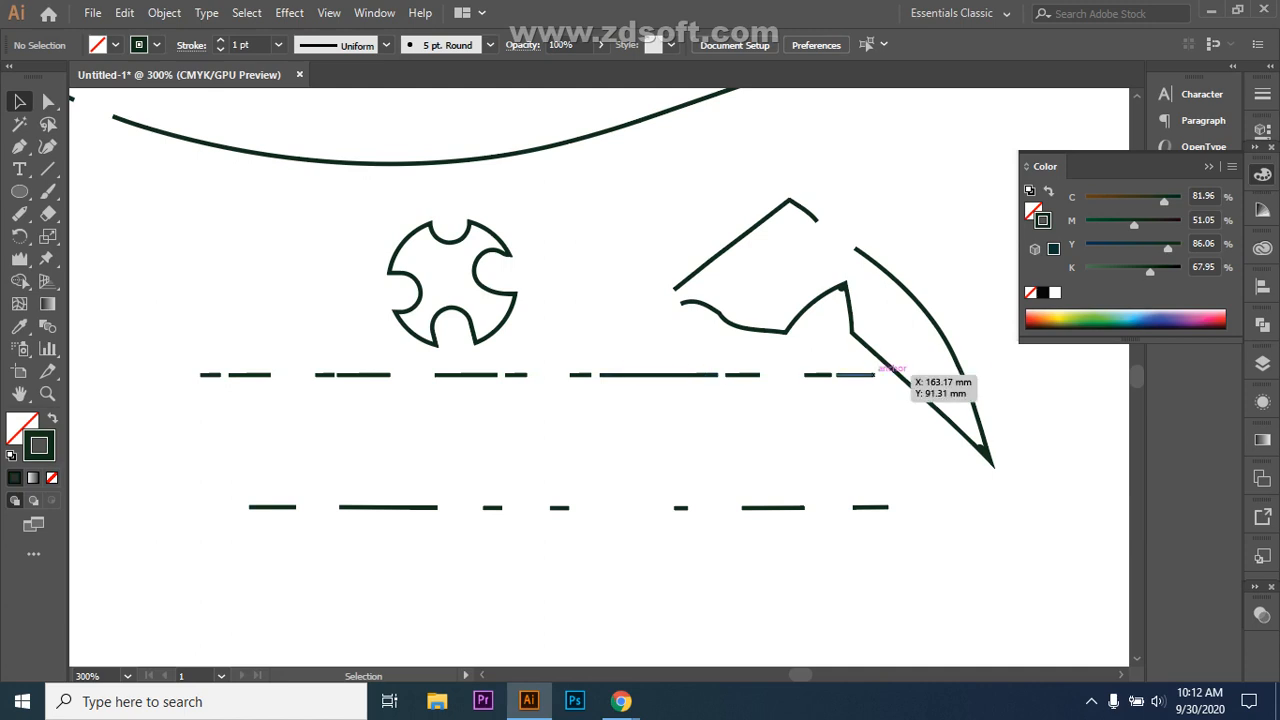
Step: Draw a closed zigzag outline with the Pen at the upper left of the canvas
{"action": "left_click", "coordinate": [19, 146]}
{"action": "left_click", "coordinate": [106, 266]}
{"action": "left_click", "coordinate": [154, 180]}
{"action": "left_click", "coordinate": [194, 234]}
{"action": "left_click", "coordinate": [316, 175]}
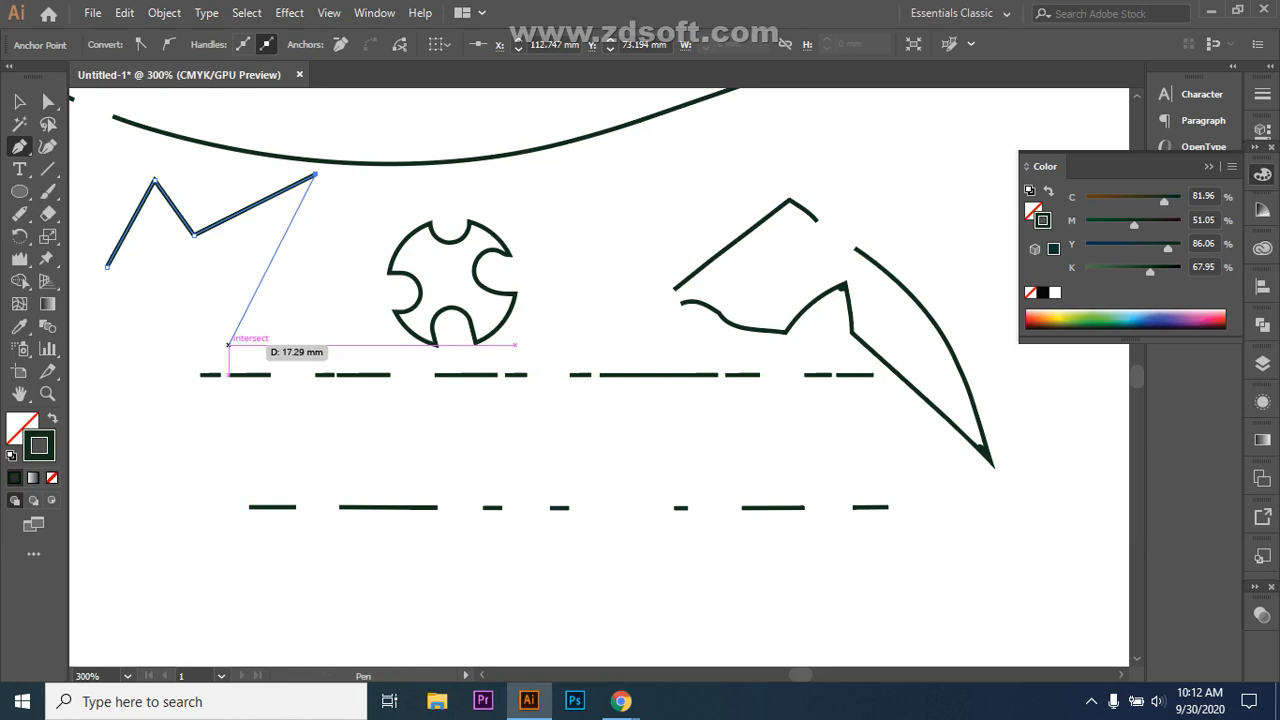
{"action": "left_click", "coordinate": [229, 344]}
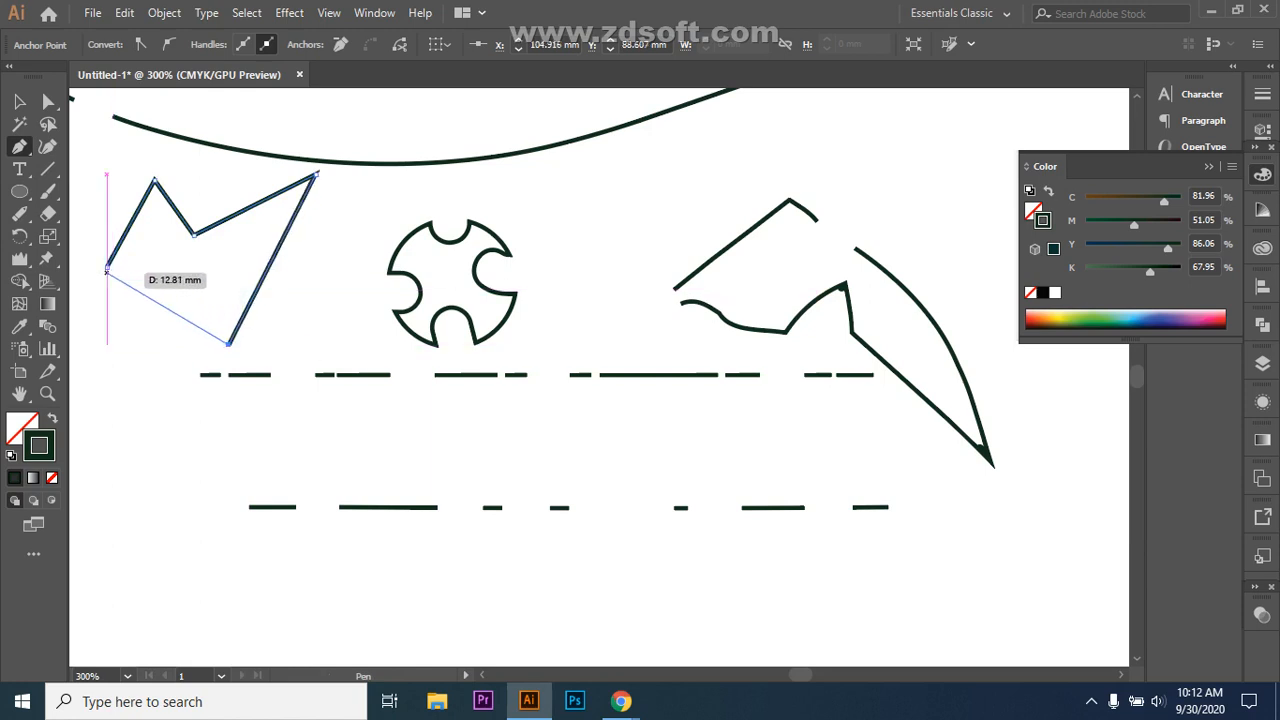
{"action": "left_click", "coordinate": [107, 268]}
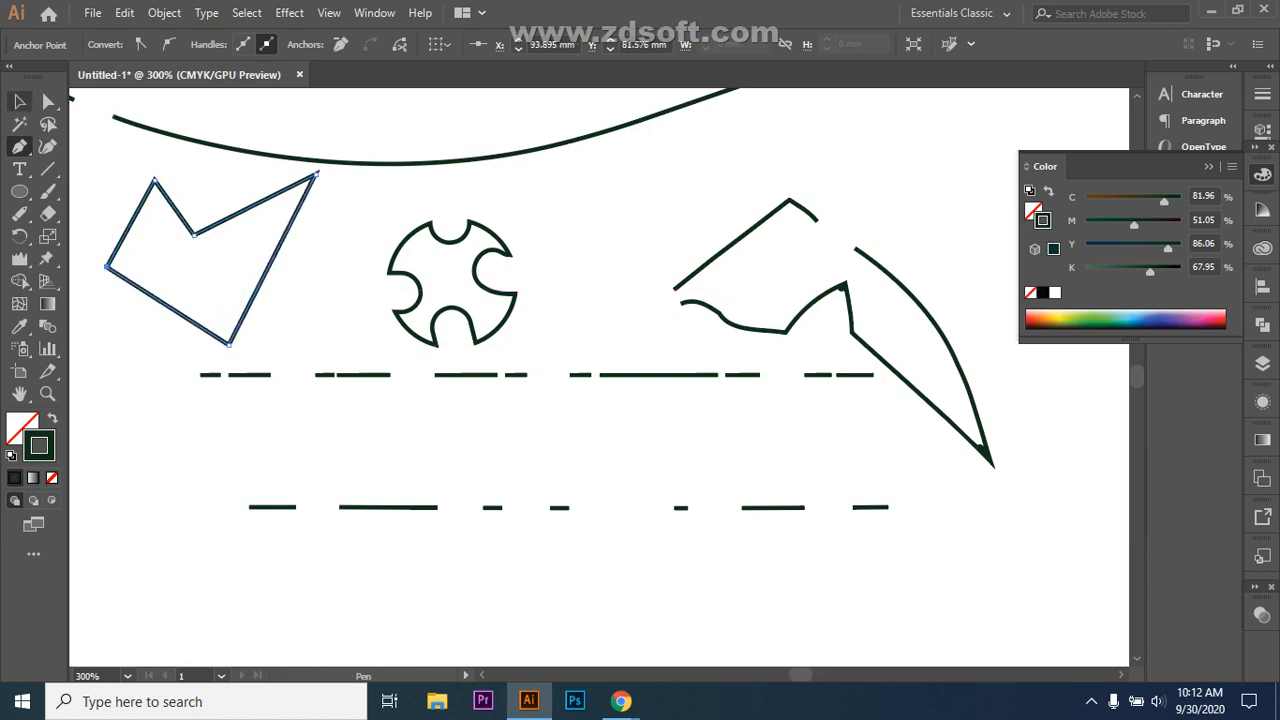
{"action": "key", "text": "v"}
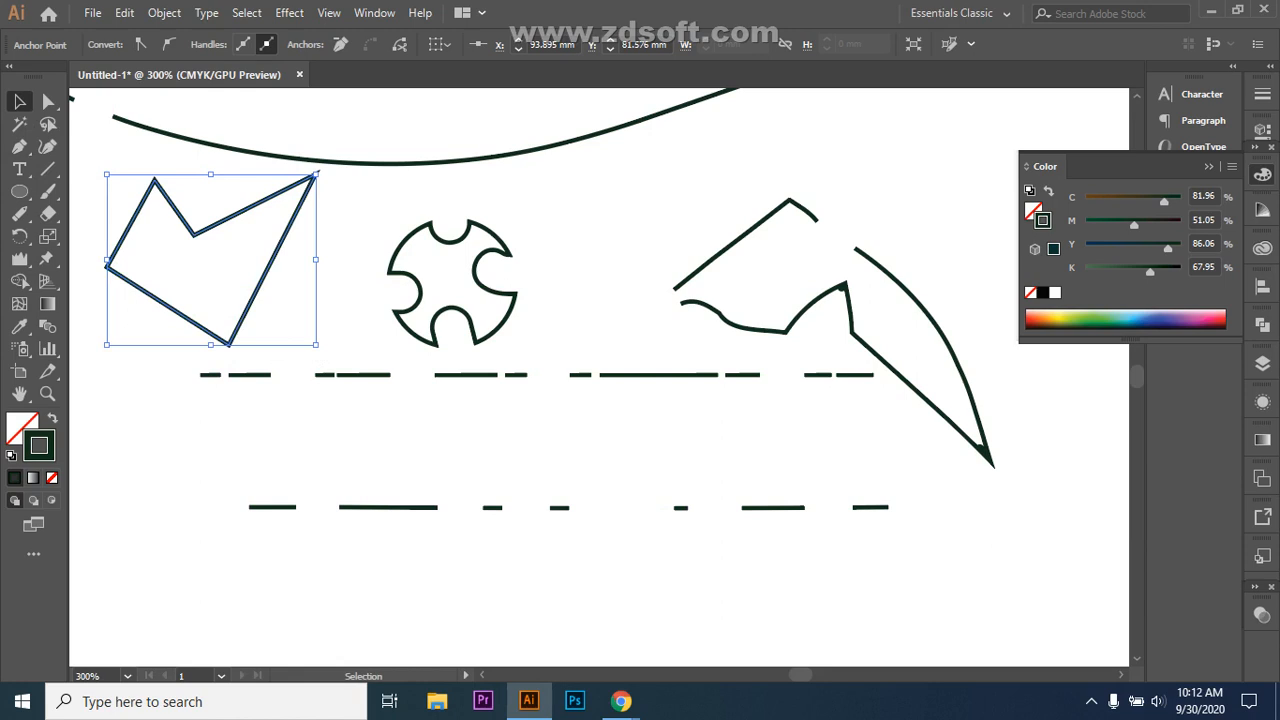
Step: Try eraser bites on the outline, then undo them and the closing segment, leaving an M shape
{"action": "left_click", "coordinate": [47, 213]}
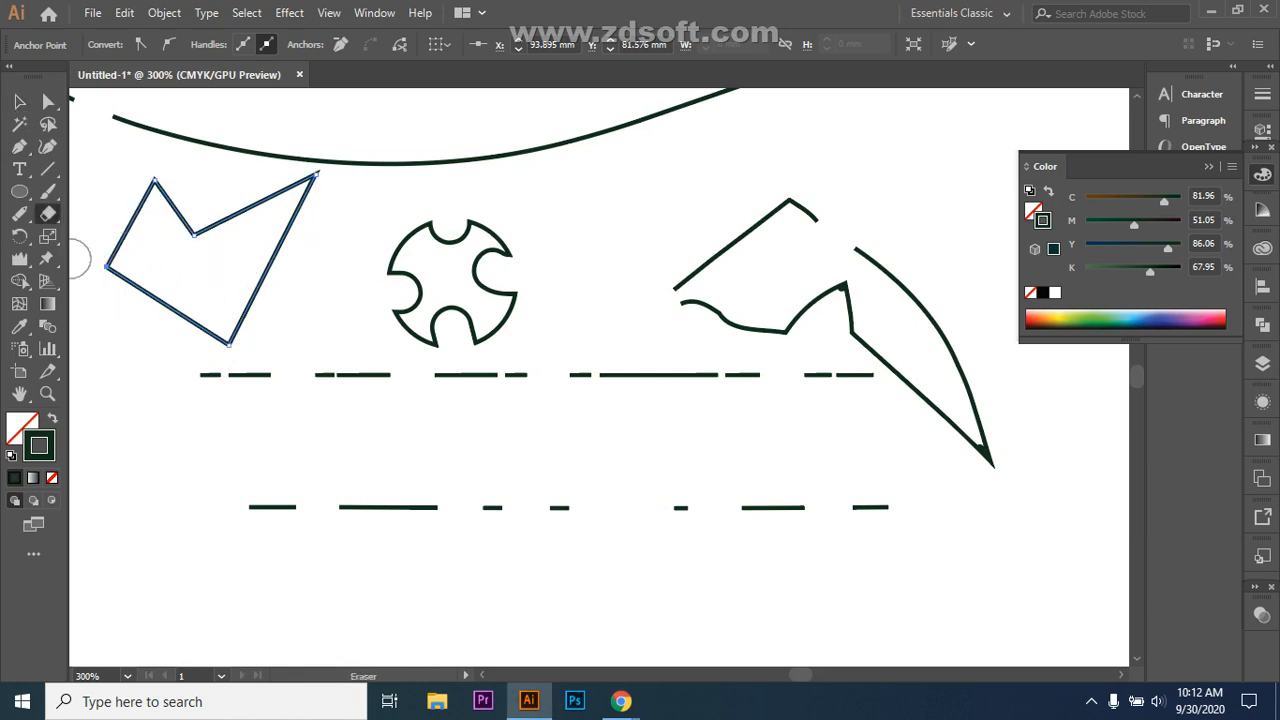
{"action": "left_click_drag", "start_coordinate": [245, 266], "coordinate": [264, 266]}
{"action": "mouse_move", "coordinate": [260, 200]}
{"action": "left_mouse_down"}
{"action": "mouse_move", "coordinate": [174, 206]}
{"action": "mouse_move", "coordinate": [211, 180]}
{"action": "mouse_move", "coordinate": [180, 223]}
{"action": "mouse_move", "coordinate": [222, 210]}
{"action": "left_mouse_up"}
{"action": "mouse_move", "coordinate": [177, 274]}
{"action": "left_mouse_down"}
{"action": "mouse_move", "coordinate": [157, 303]}
{"action": "mouse_move", "coordinate": [175, 294]}
{"action": "mouse_move", "coordinate": [149, 277]}
{"action": "mouse_move", "coordinate": [114, 214]}
{"action": "mouse_move", "coordinate": [133, 230]}
{"action": "left_mouse_up"}
{"action": "key", "text": "v"}
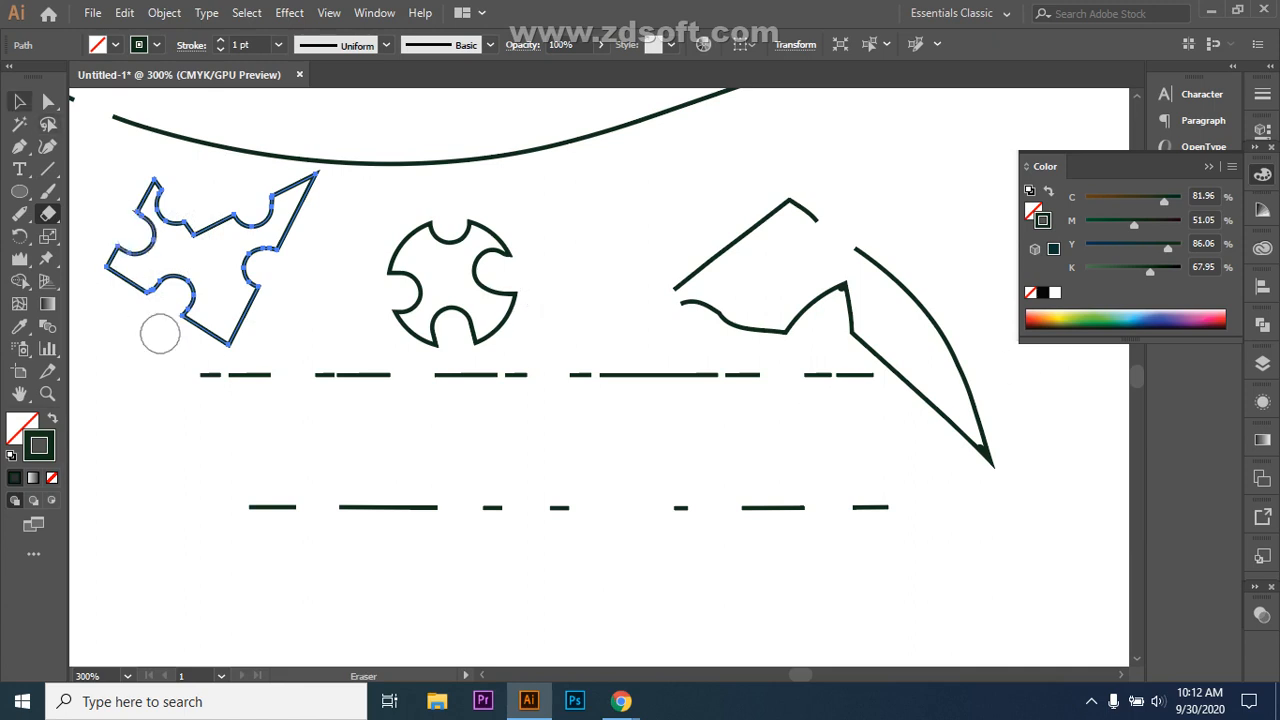
{"action": "key", "text": "ctrl+z"}
{"action": "key", "text": "ctrl+z"}
{"action": "key", "text": "ctrl+z"}
{"action": "key", "text": "ctrl+z"}
{"action": "key", "text": "ctrl+z"}
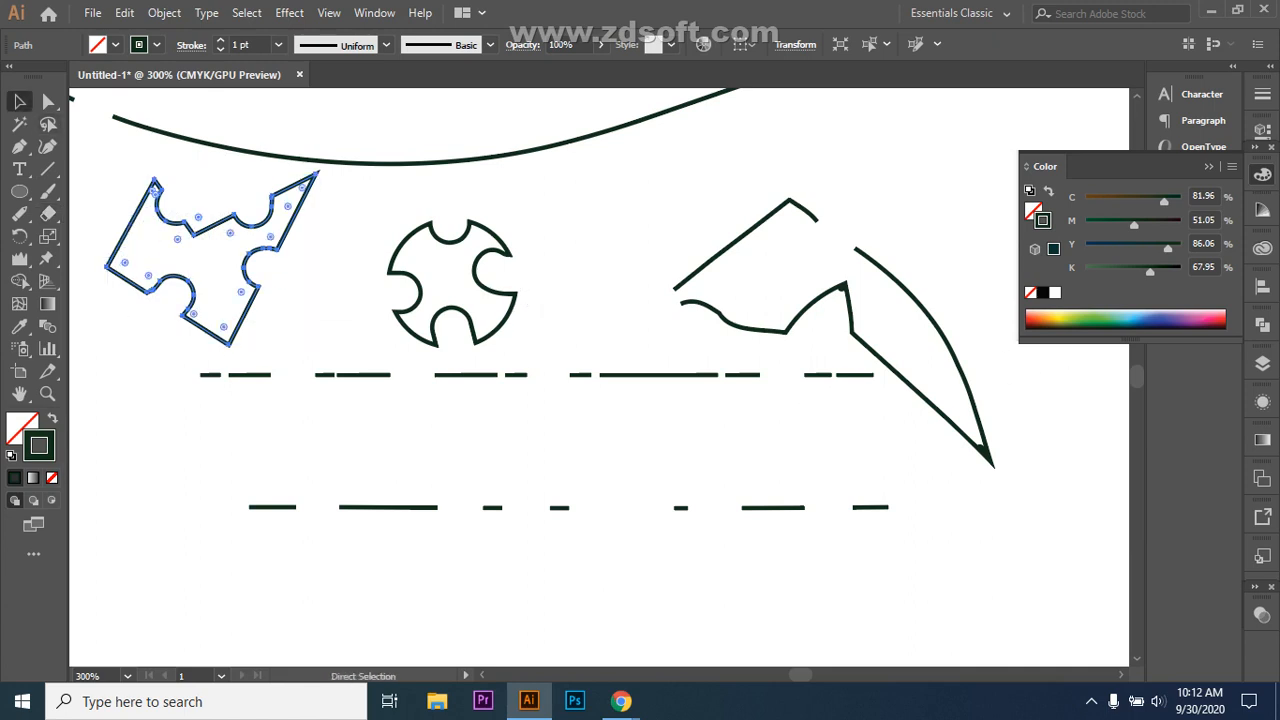
{"action": "key", "text": "ctrl+z"}
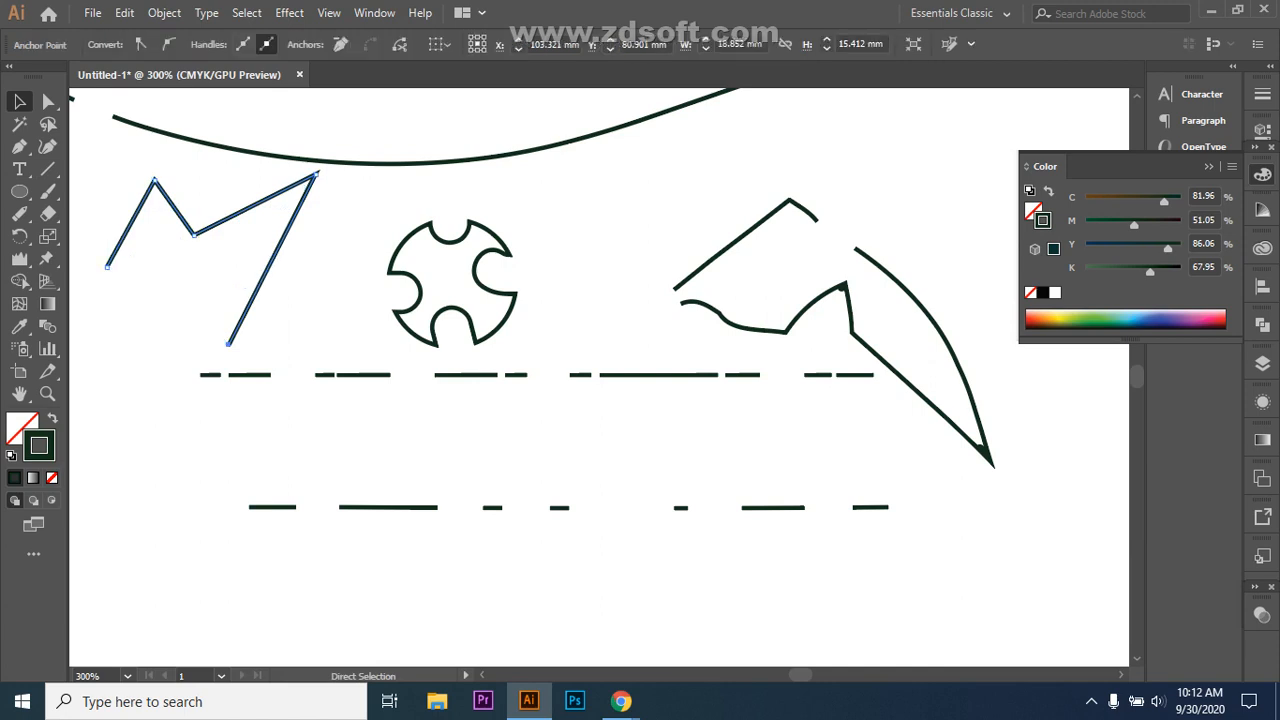
{"action": "key", "text": "ctrl+shift+a"}
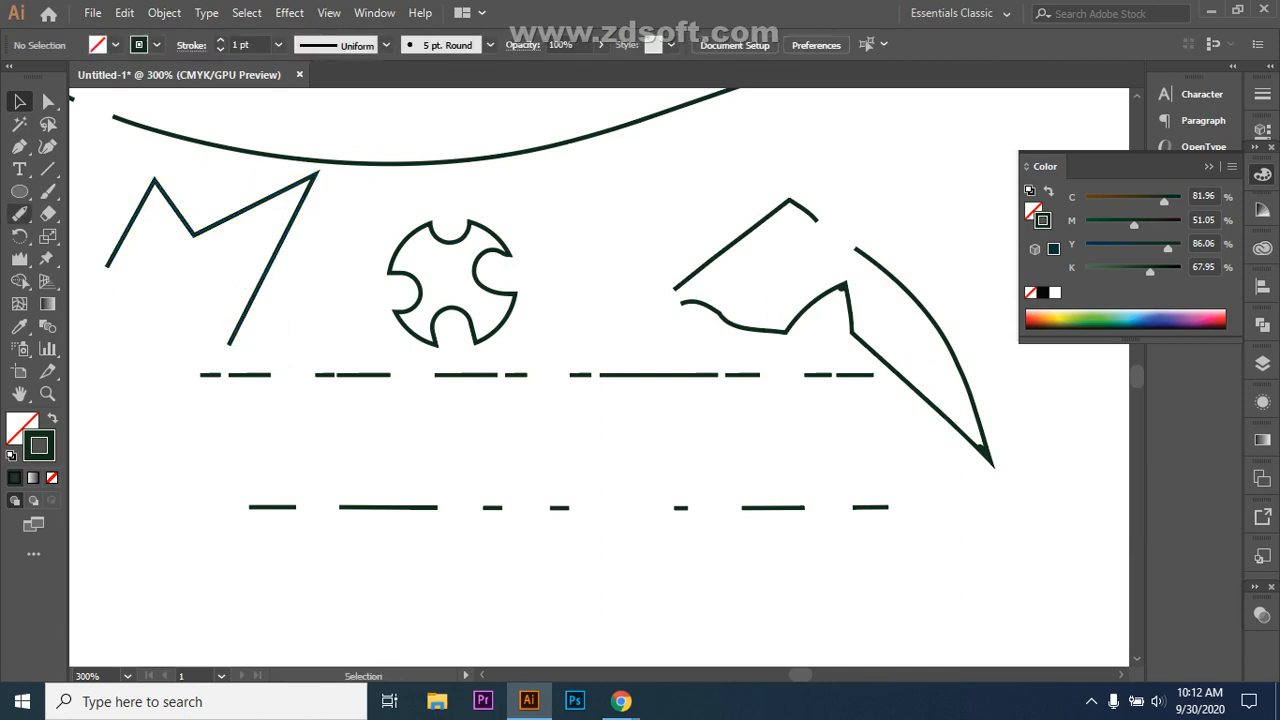
Step: Erase the M's left leg and middle segment and cut a gap in its right leg
{"action": "left_click", "coordinate": [47, 213]}
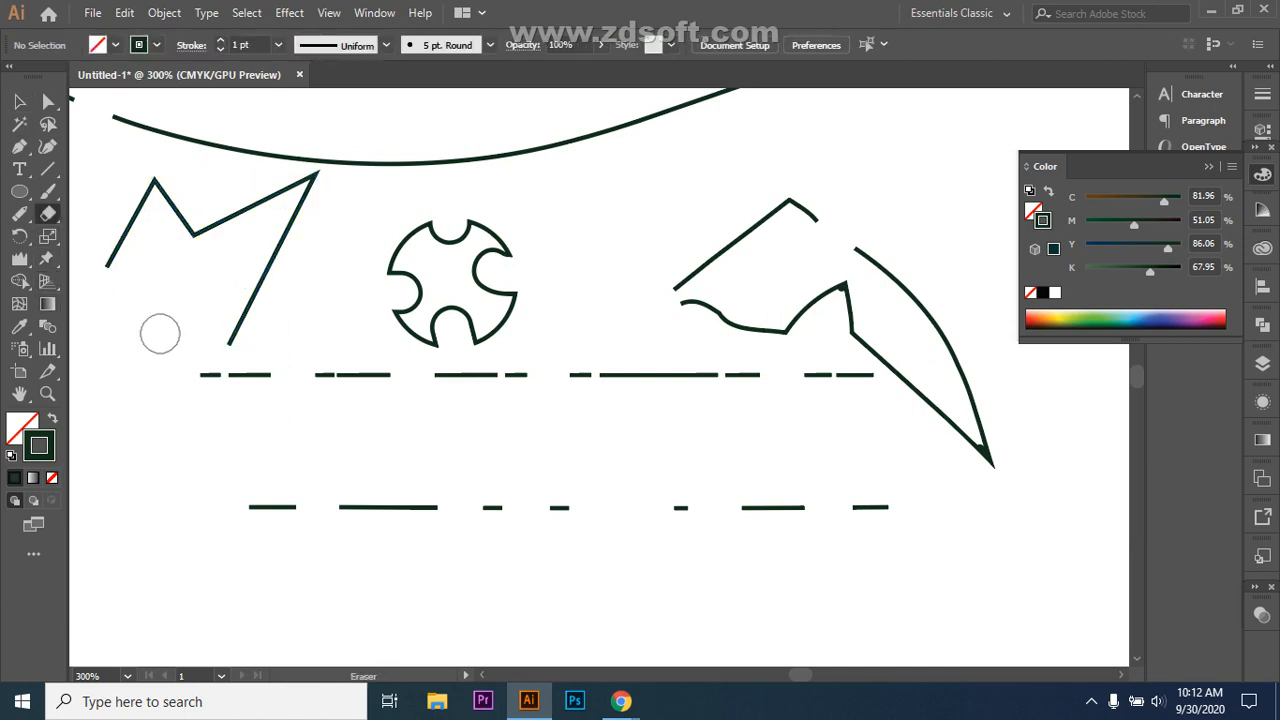
{"action": "left_click", "coordinate": [117, 229]}
{"action": "left_click_drag", "start_coordinate": [209, 203], "coordinate": [234, 226]}
{"action": "mouse_move", "coordinate": [241, 277]}
{"action": "left_mouse_down"}
{"action": "mouse_move", "coordinate": [280, 334]}
{"action": "mouse_move", "coordinate": [240, 316]}
{"action": "left_mouse_up"}
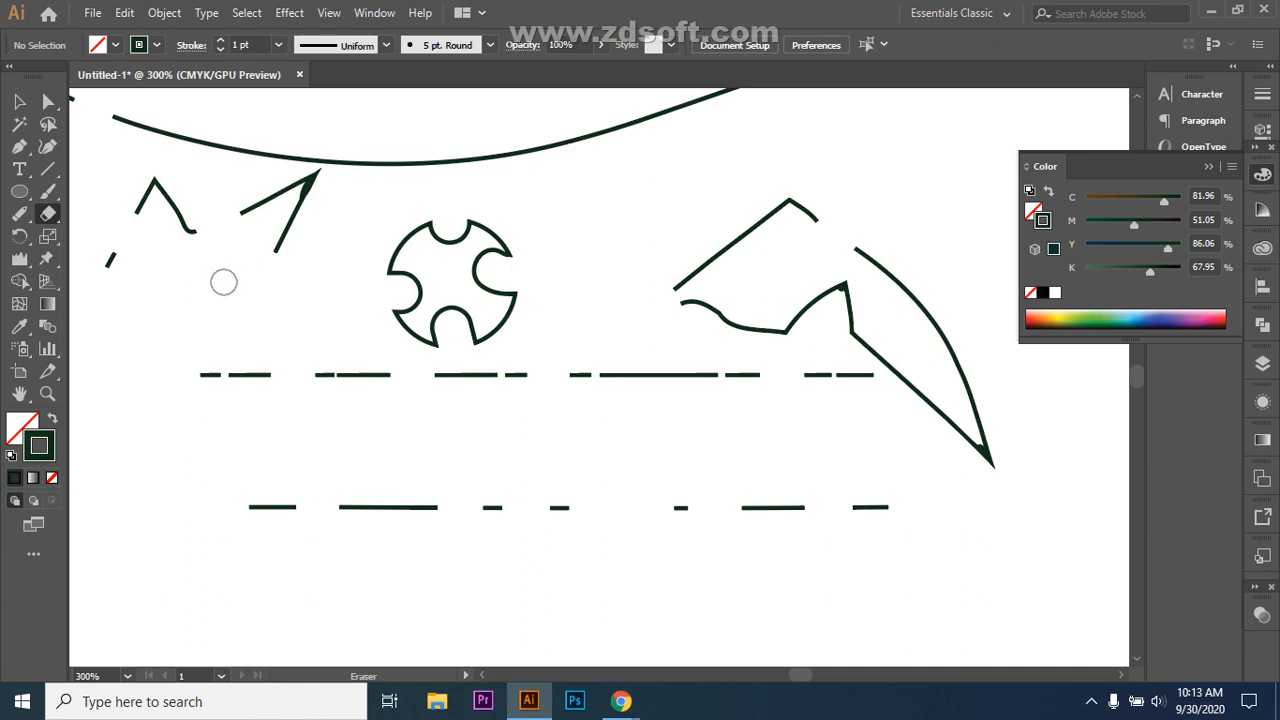
Step: Adjust the eraser size with [ and ], then cut a gap into the short diagonal stroke
{"action": "key", "text": "bracketright"}
{"action": "key", "text": "bracketright"}
{"action": "key", "text": "bracketright"}
{"action": "key", "text": "bracketright"}
{"action": "key", "text": "bracketright"}
{"action": "key", "text": "bracketright"}
{"action": "key", "text": "bracketright"}
{"action": "key", "text": "bracketright"}
{"action": "key", "text": "bracketleft"}
{"action": "key", "text": "bracketleft"}
{"action": "key", "text": "bracketright"}
{"action": "key", "text": "bracketright"}
{"action": "key", "text": "bracketright"}
{"action": "key", "text": "bracketright"}
{"action": "key", "text": "bracketright"}
{"action": "key", "text": "bracketright"}
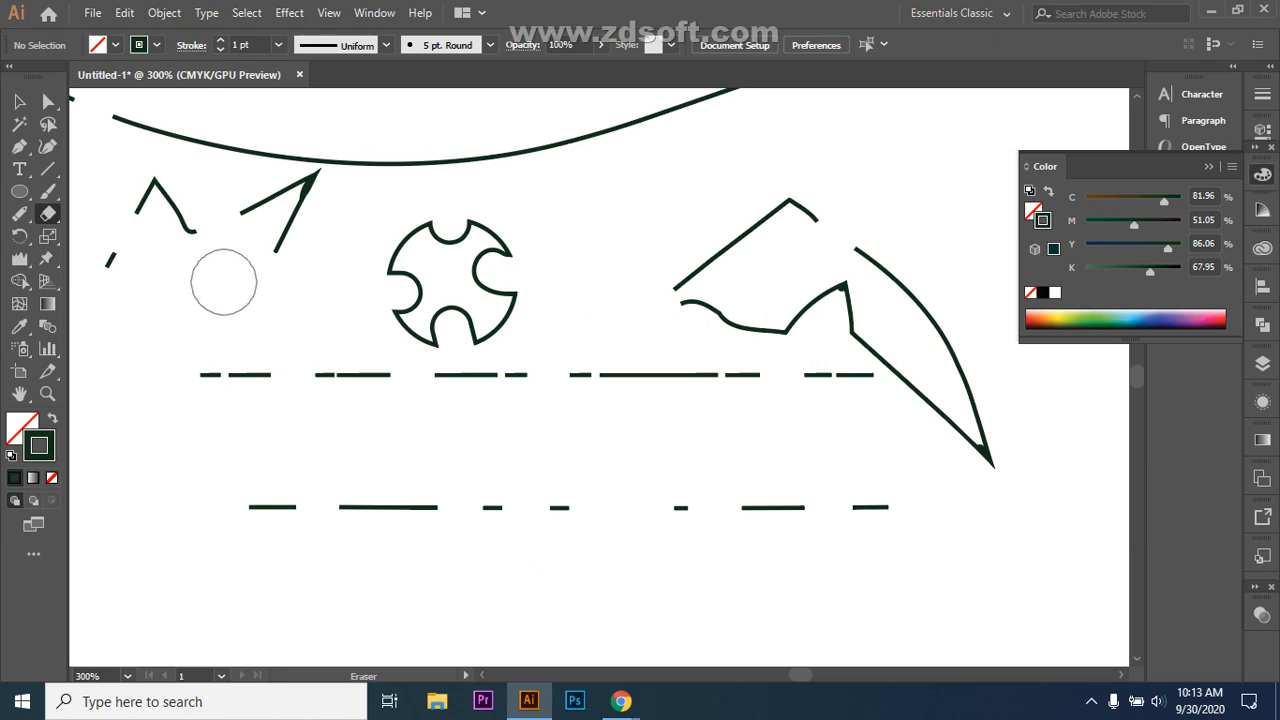
{"action": "key", "text": "bracketleft"}
{"action": "key", "text": "bracketleft"}
{"action": "key", "text": "bracketleft"}
{"action": "key", "text": "bracketleft"}
{"action": "key", "text": "bracketleft"}
{"action": "key", "text": "bracketleft"}
{"action": "key", "text": "bracketleft"}
{"action": "key", "text": "bracketleft"}
{"action": "key", "text": "bracketleft"}
{"action": "key", "text": "bracketleft"}
{"action": "key", "text": "bracketleft"}
{"action": "key", "text": "bracketleft"}
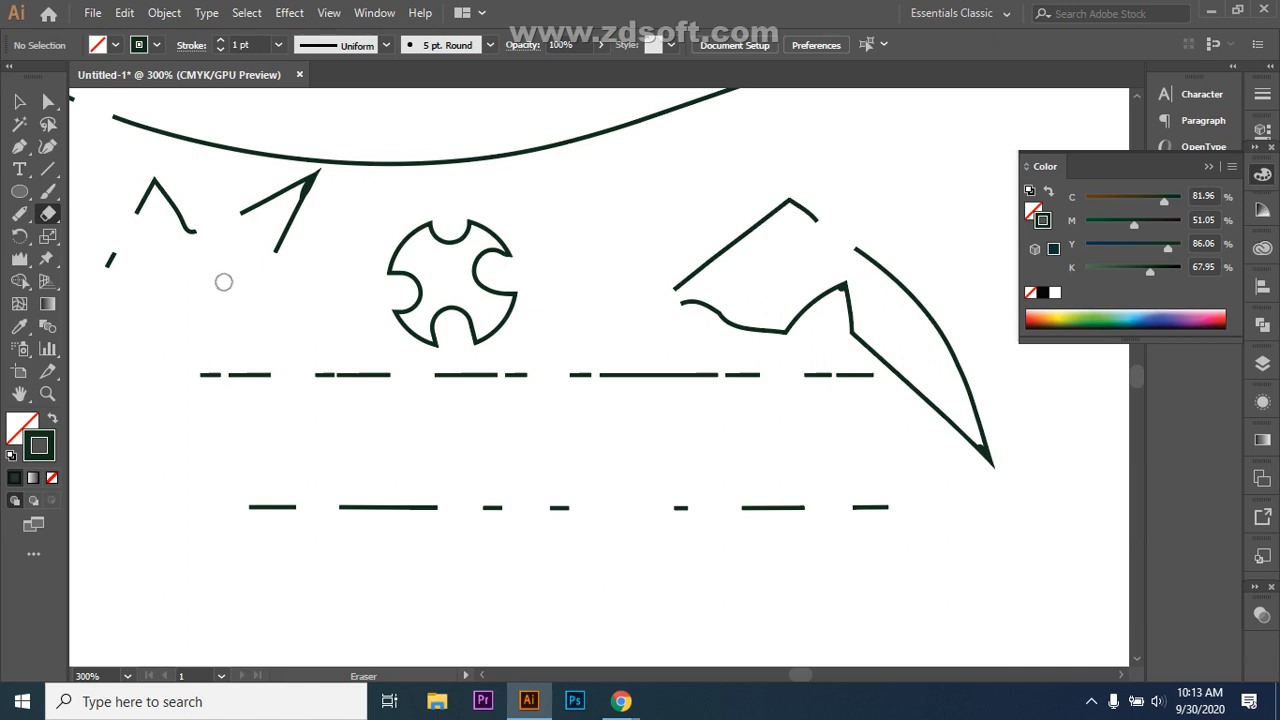
{"action": "left_click_drag", "start_coordinate": [266, 197], "coordinate": [275, 211]}
{"action": "mouse_move", "coordinate": [621, 701]}
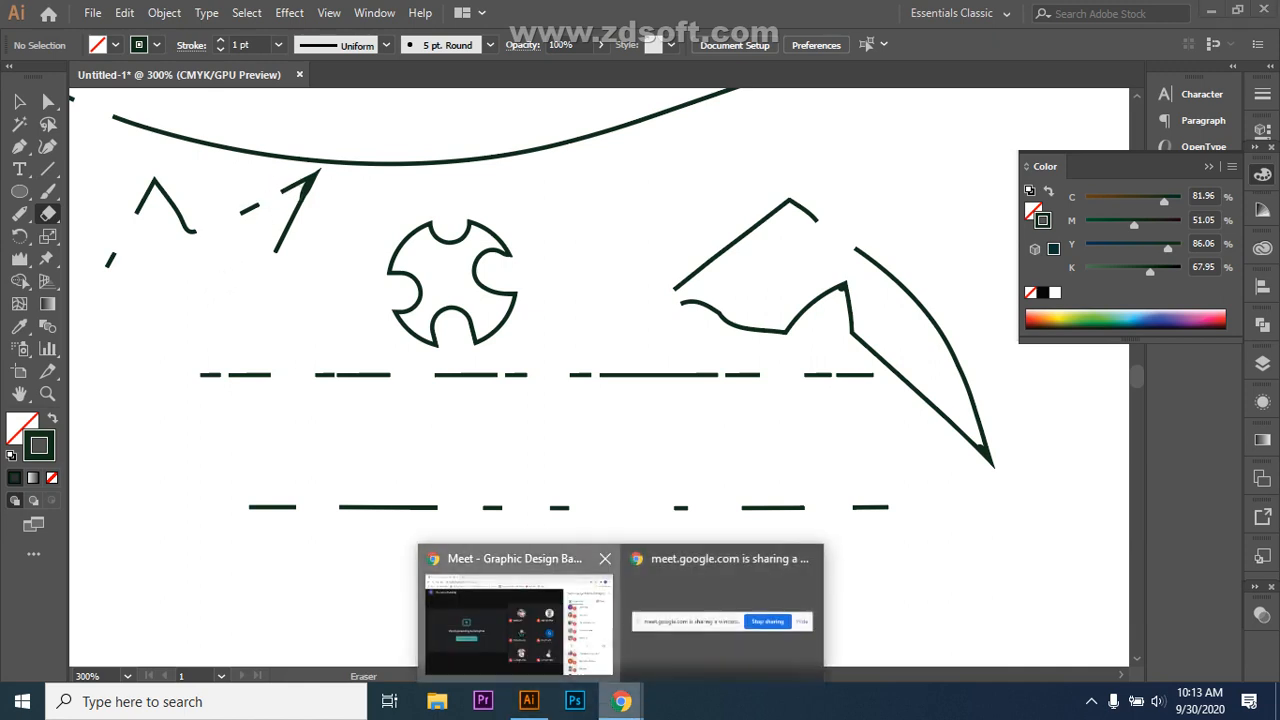
{"action": "left_click", "coordinate": [518, 615]}
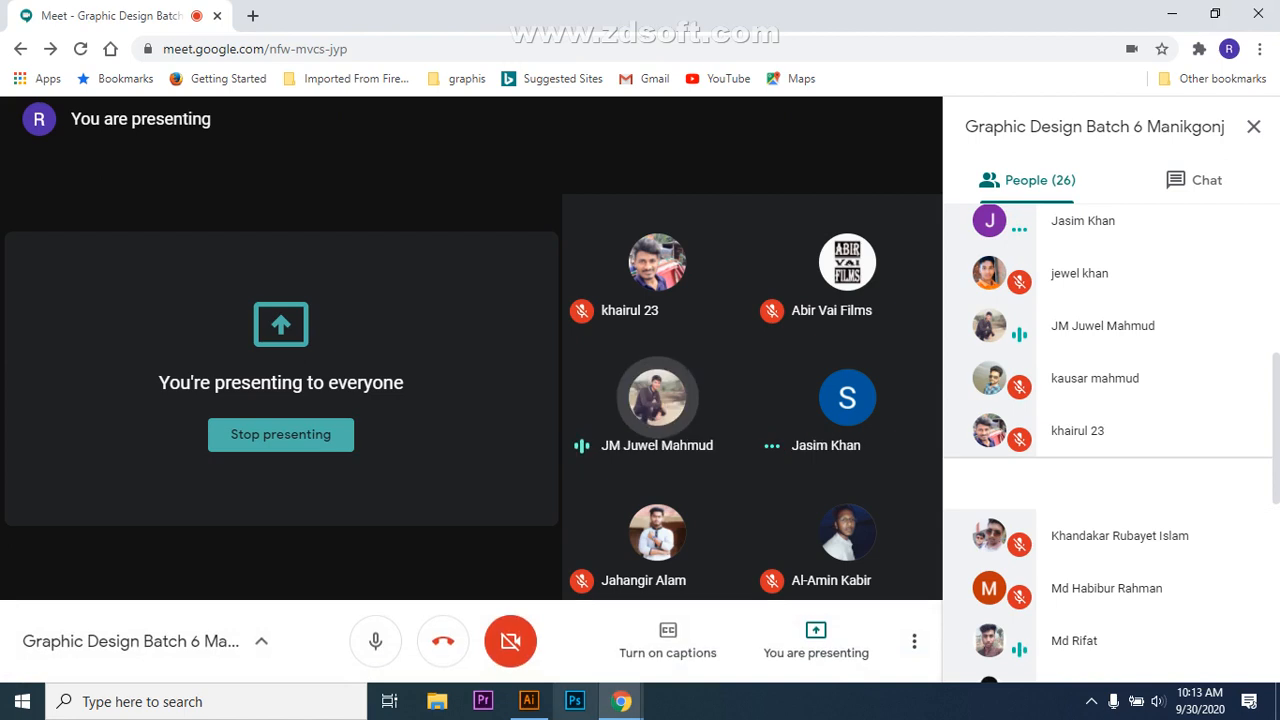
{"action": "left_click", "coordinate": [529, 701]}
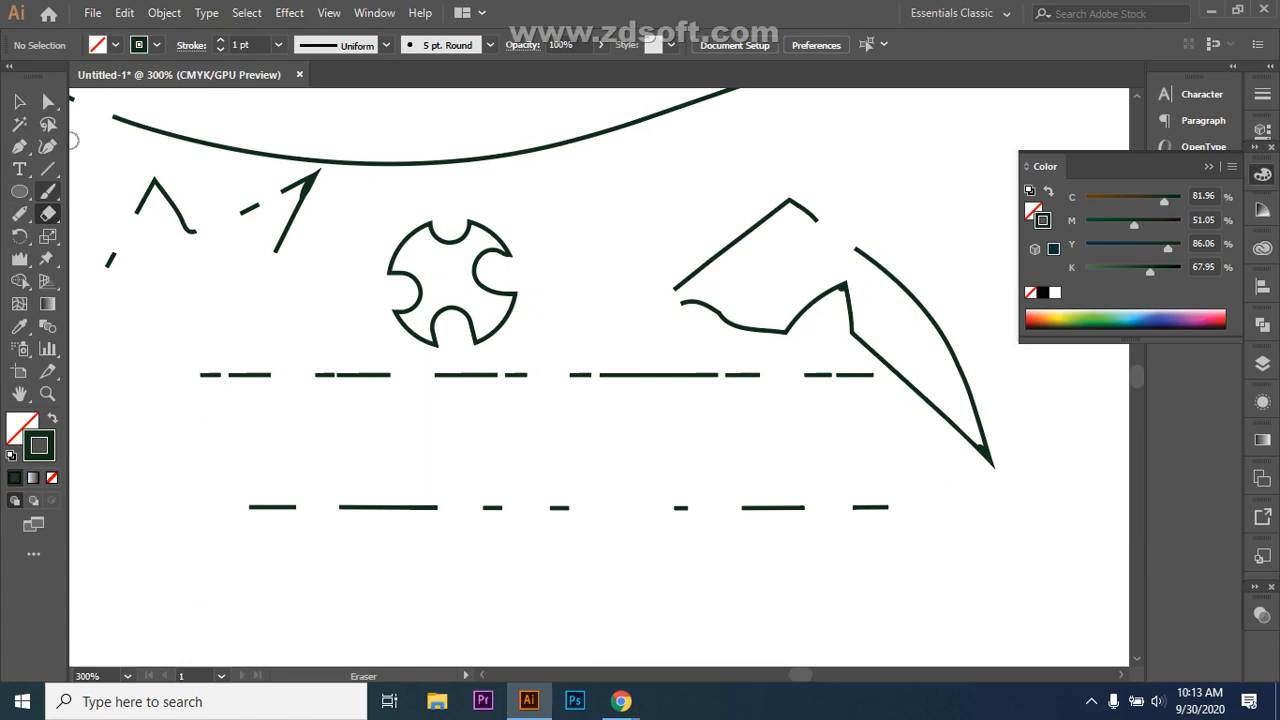
Step: Draw an ellipse below the lower dashed line and deselect it
{"action": "scroll", "coordinate": [580, 286], "scroll_direction": "down", "scroll_amount": 2}
{"action": "key", "text": "l"}
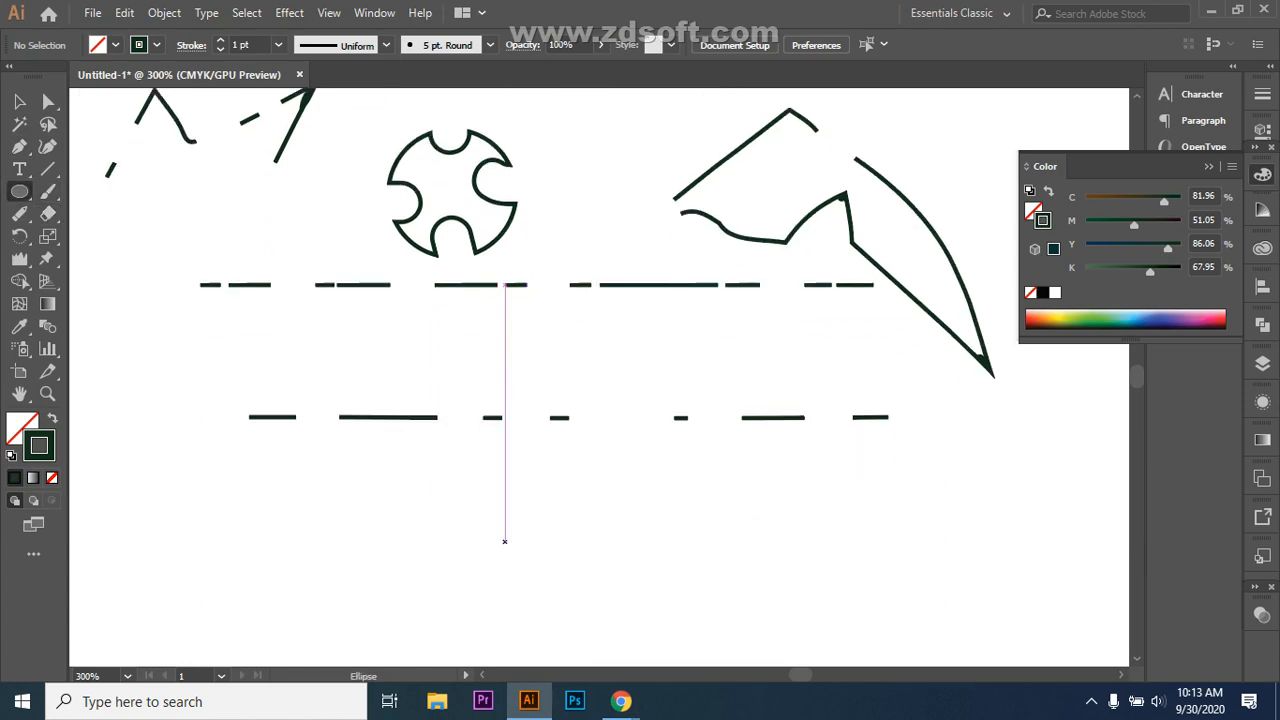
{"action": "mouse_move", "coordinate": [488, 504]}
{"action": "left_mouse_down"}
{"action": "mouse_move", "coordinate": [649, 554]}
{"action": "mouse_move", "coordinate": [682, 606]}
{"action": "left_mouse_up"}
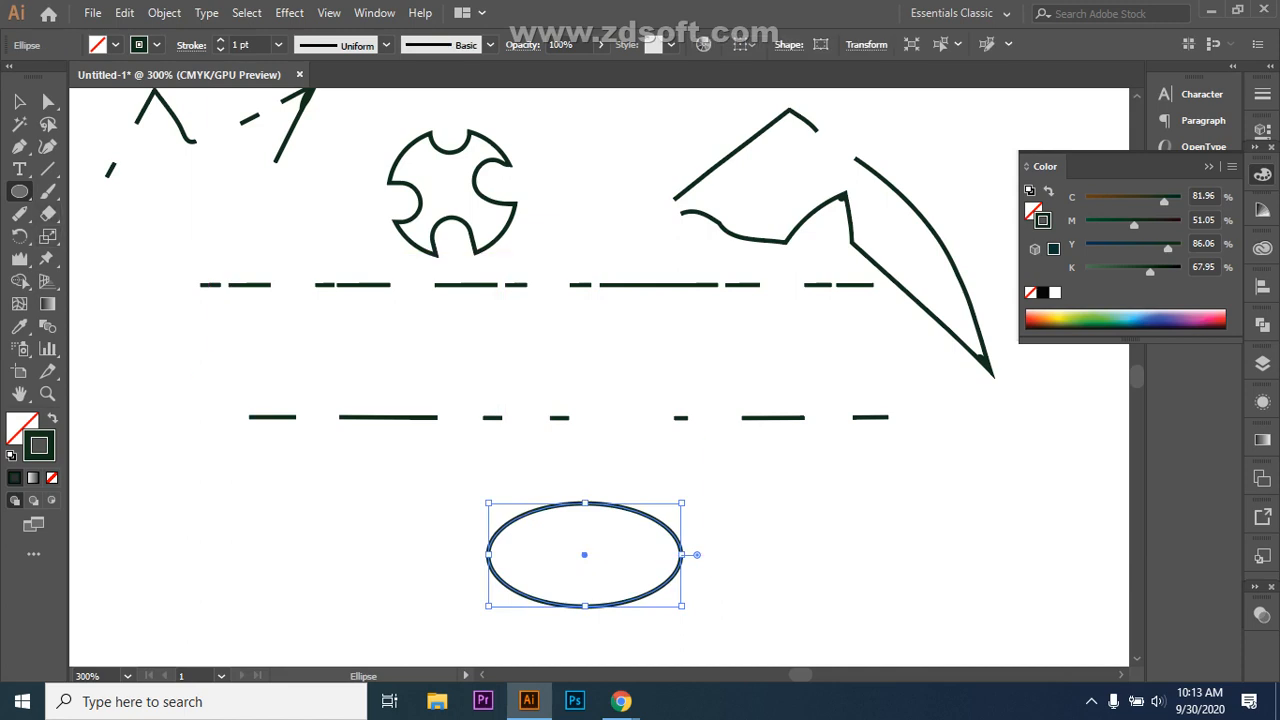
{"action": "key", "text": "v"}
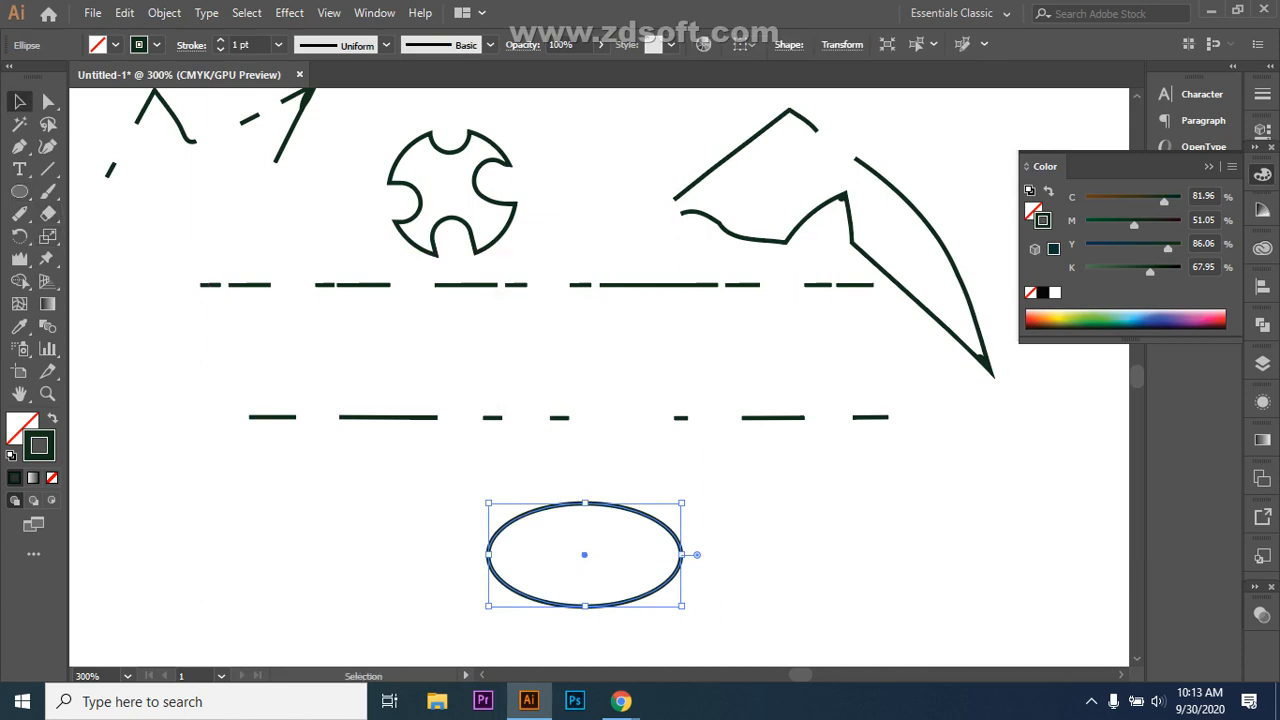
{"action": "key", "text": "ctrl+shift+a"}
Step: Erase rounded notches at the ellipse's top-left, top-right, bottom-right and bottom-left edges
{"action": "left_click_drag", "start_coordinate": [47, 213], "coordinate": [130, 213]}
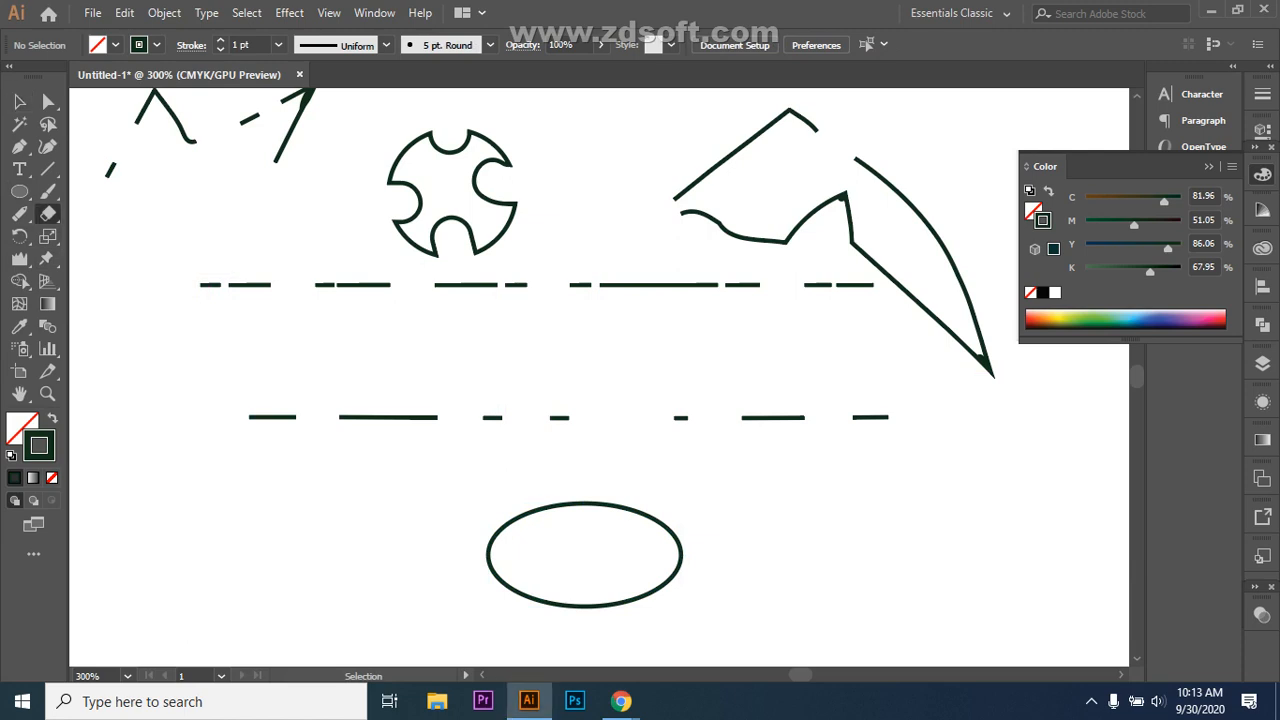
{"action": "left_click", "coordinate": [520, 521]}
{"action": "left_click", "coordinate": [646, 526]}
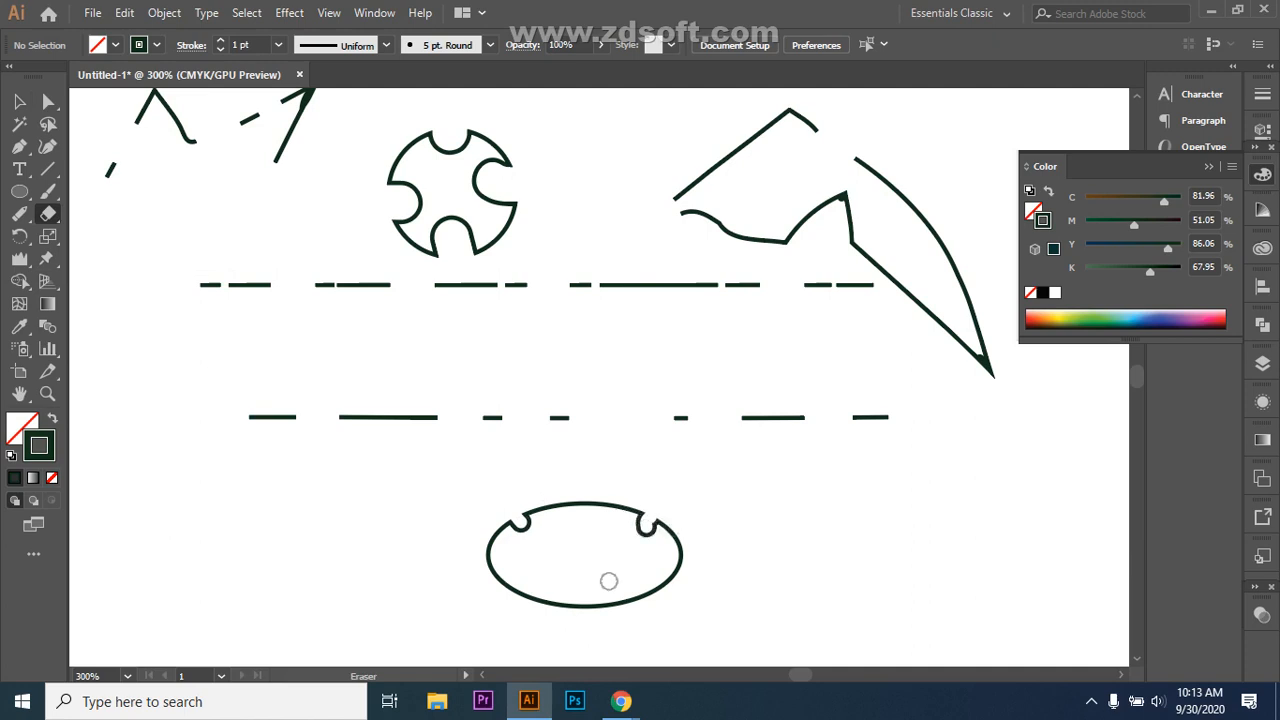
{"action": "key", "text": "ctrl+z"}
{"action": "left_click", "coordinate": [655, 522]}
{"action": "left_click", "coordinate": [659, 586]}
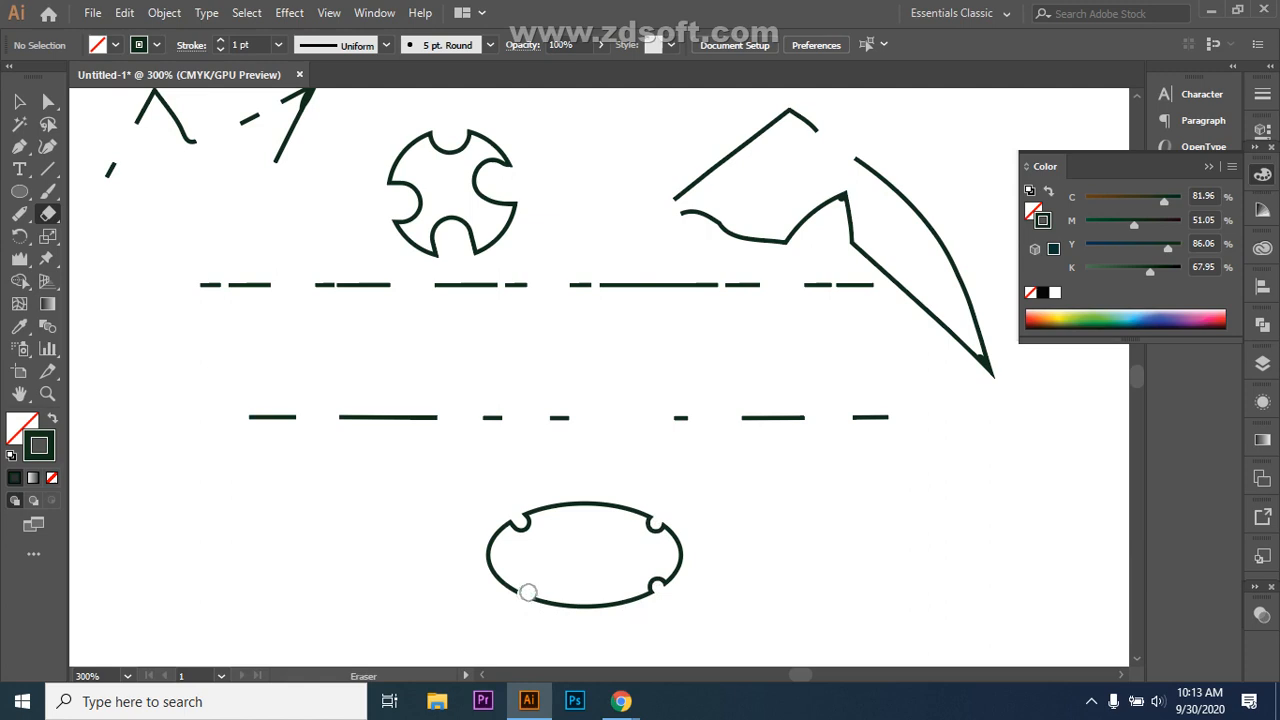
{"action": "left_click", "coordinate": [530, 591]}
{"action": "key", "text": "ctrl+z"}
{"action": "left_click", "coordinate": [523, 591]}
Step: Select the notched ellipse and drag its top handle up to make it taller
{"action": "key", "text": "v"}
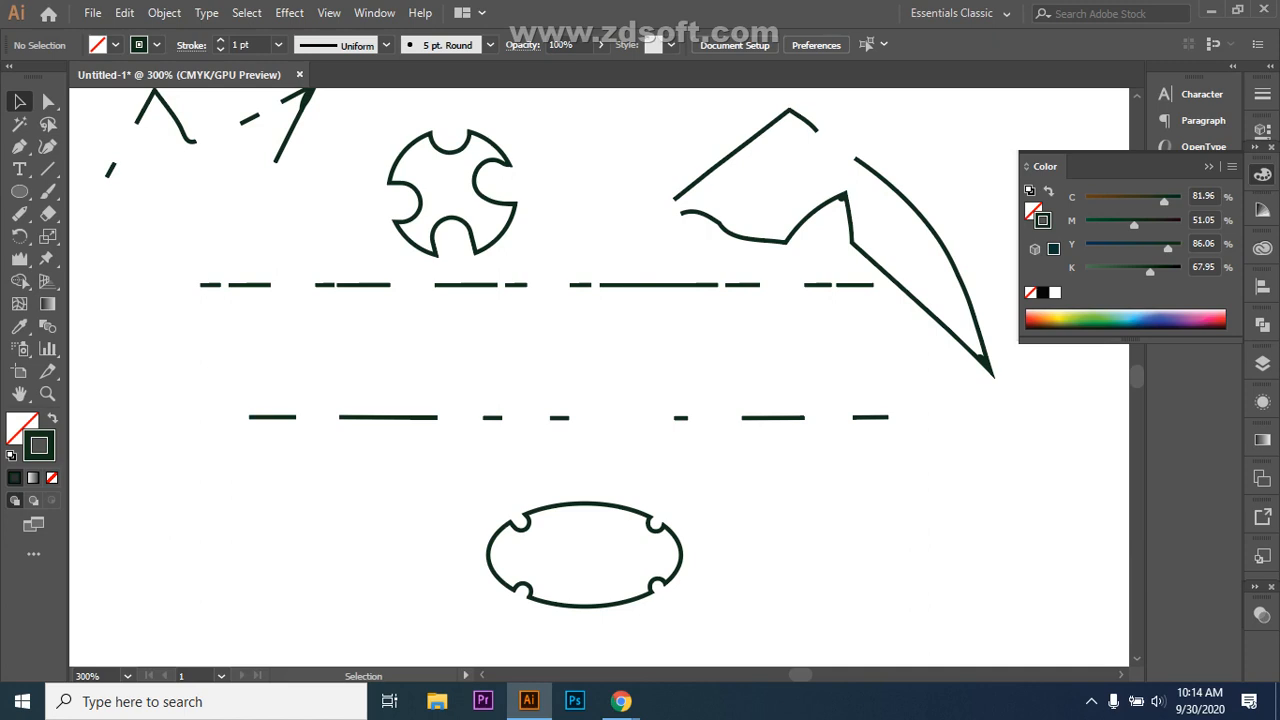
{"action": "left_click", "coordinate": [585, 503]}
{"action": "left_click_drag", "start_coordinate": [585, 503], "coordinate": [580, 469]}
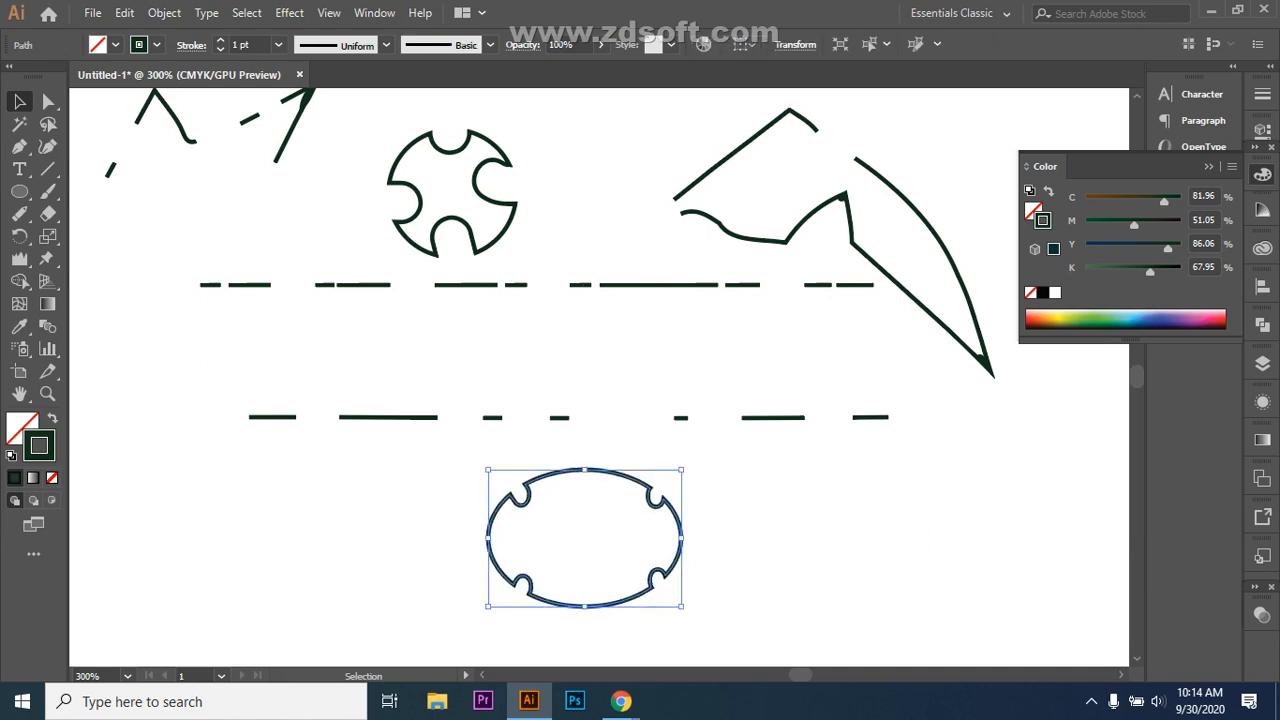
{"action": "key", "text": "ctrl+shift+a"}
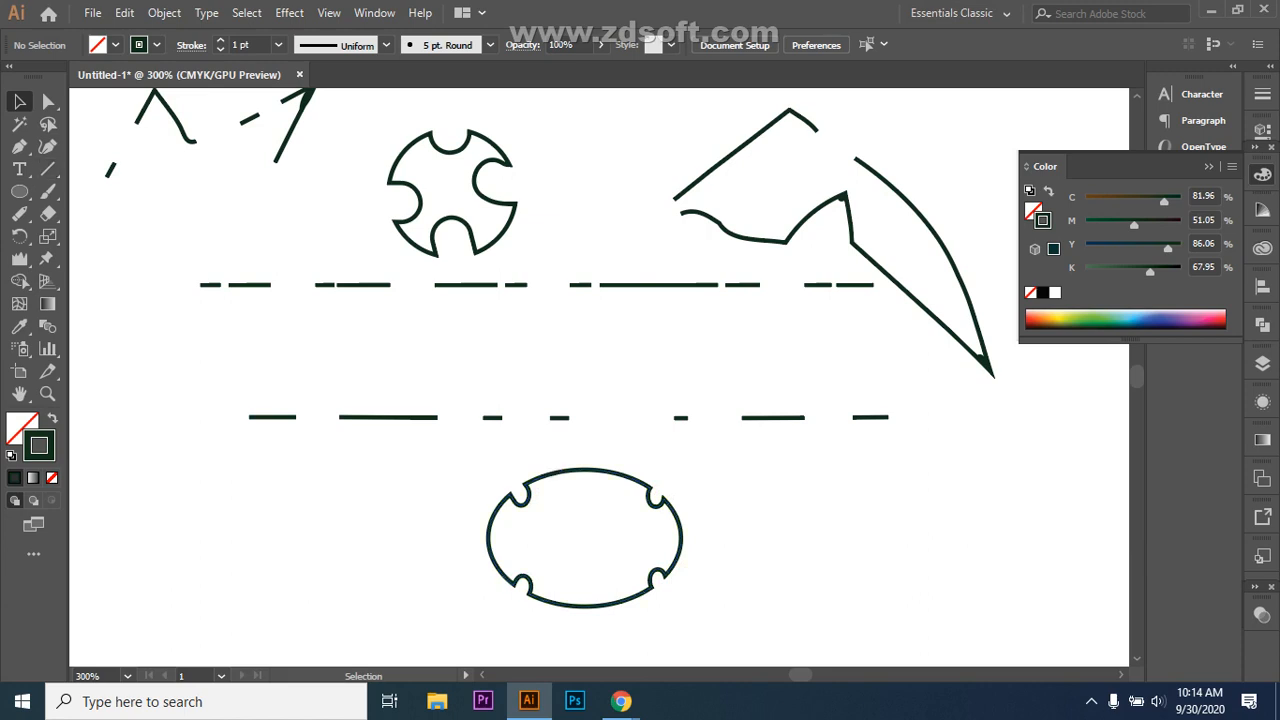
{"action": "left_click", "coordinate": [48, 213]}
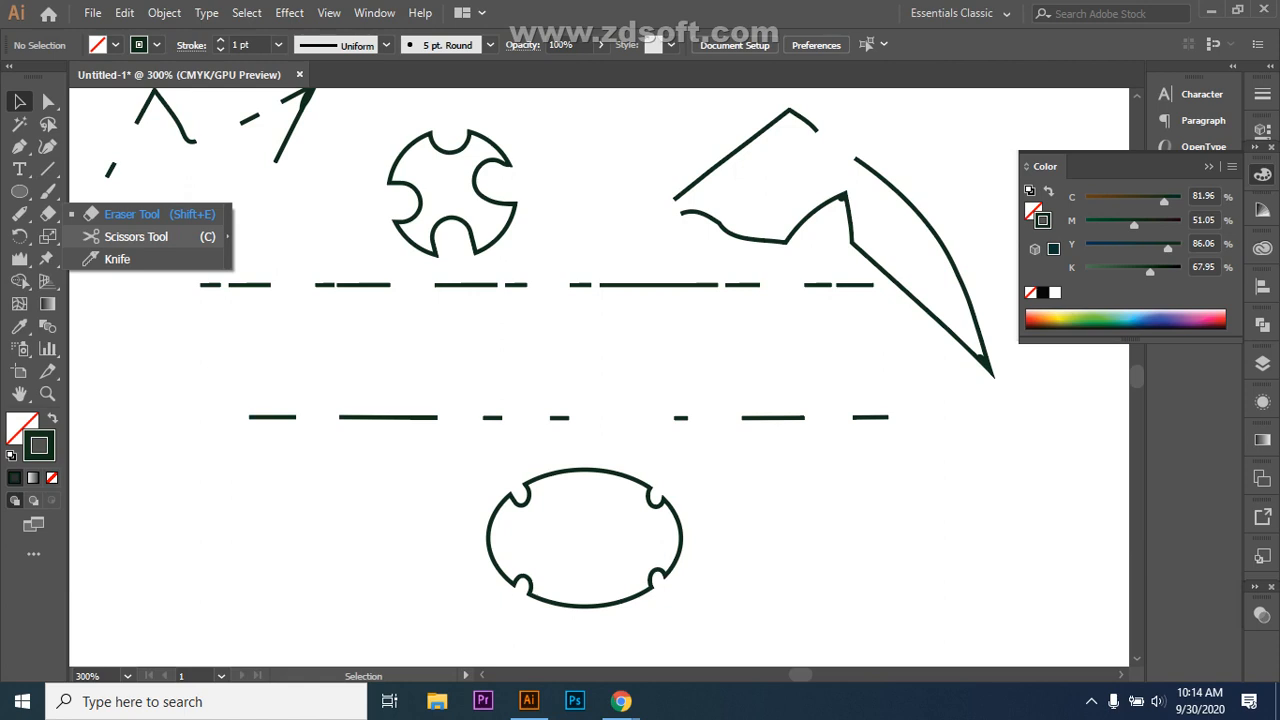
{"action": "left_click", "coordinate": [19, 236]}
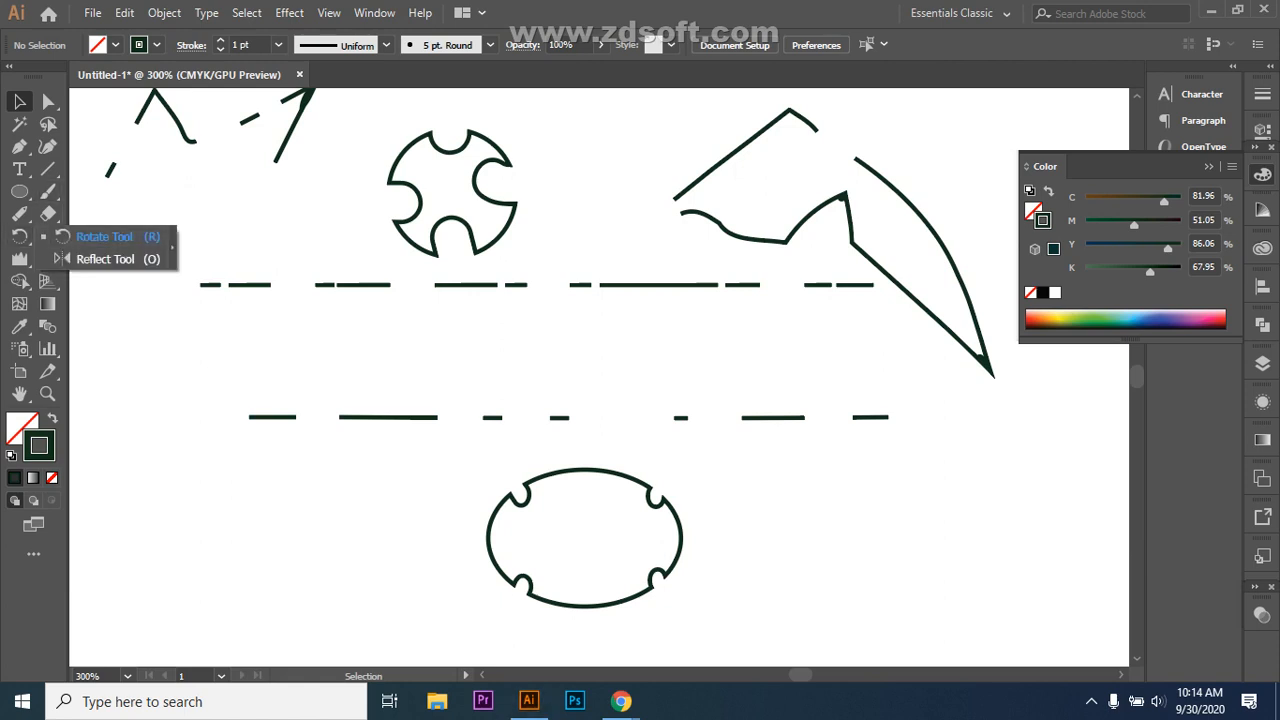
{"action": "left_click_drag", "start_coordinate": [461, 478], "coordinate": [771, 575]}
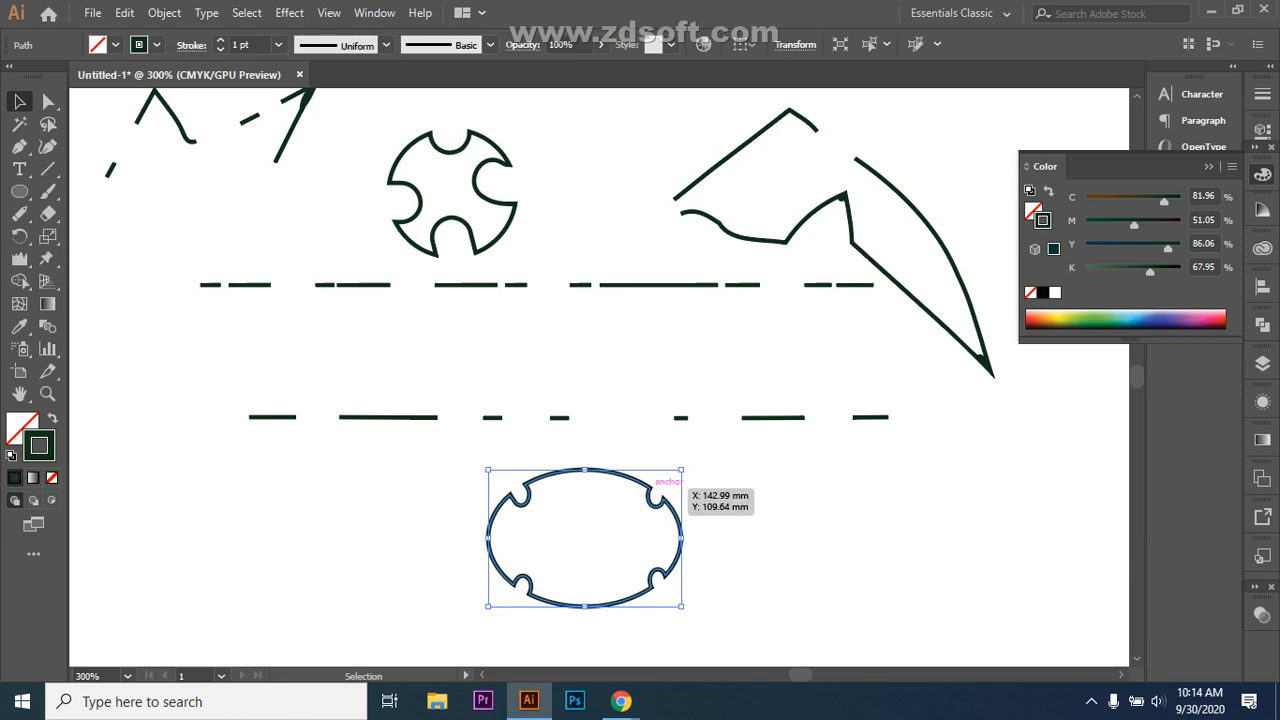
{"action": "key", "text": "ctrl+shift+a"}
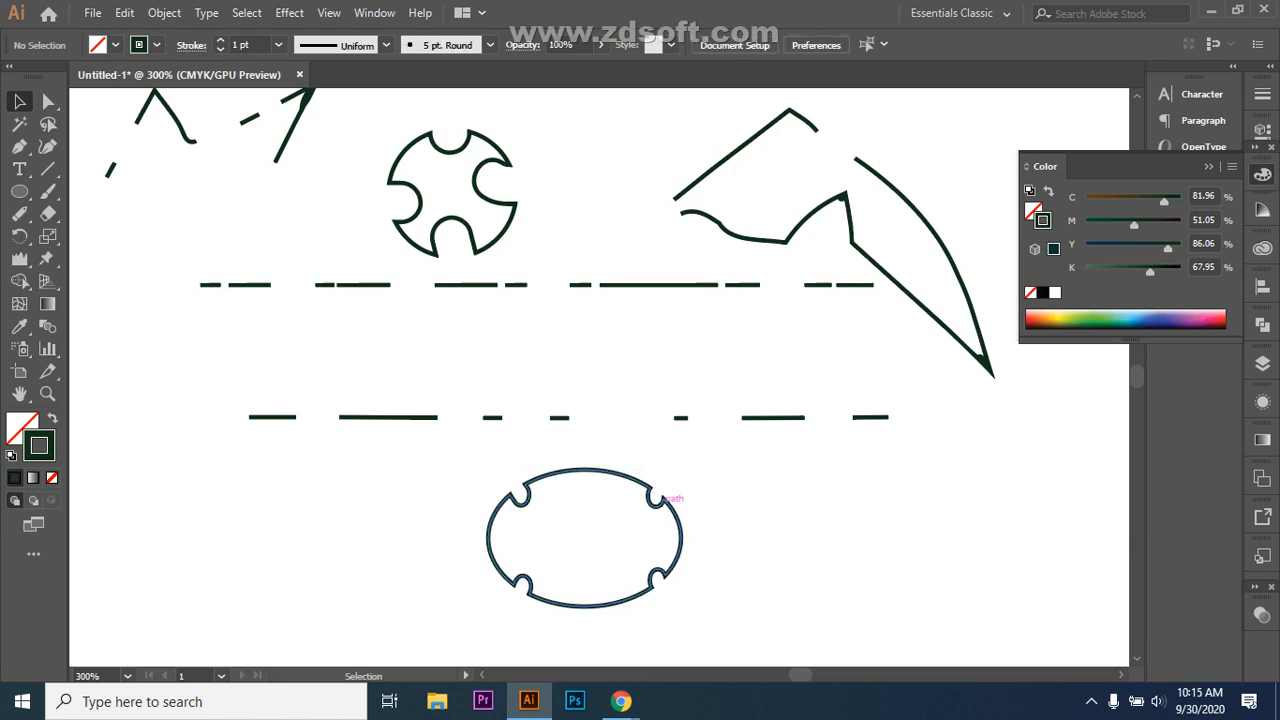
{"action": "left_click_drag", "start_coordinate": [438, 466], "coordinate": [696, 612]}
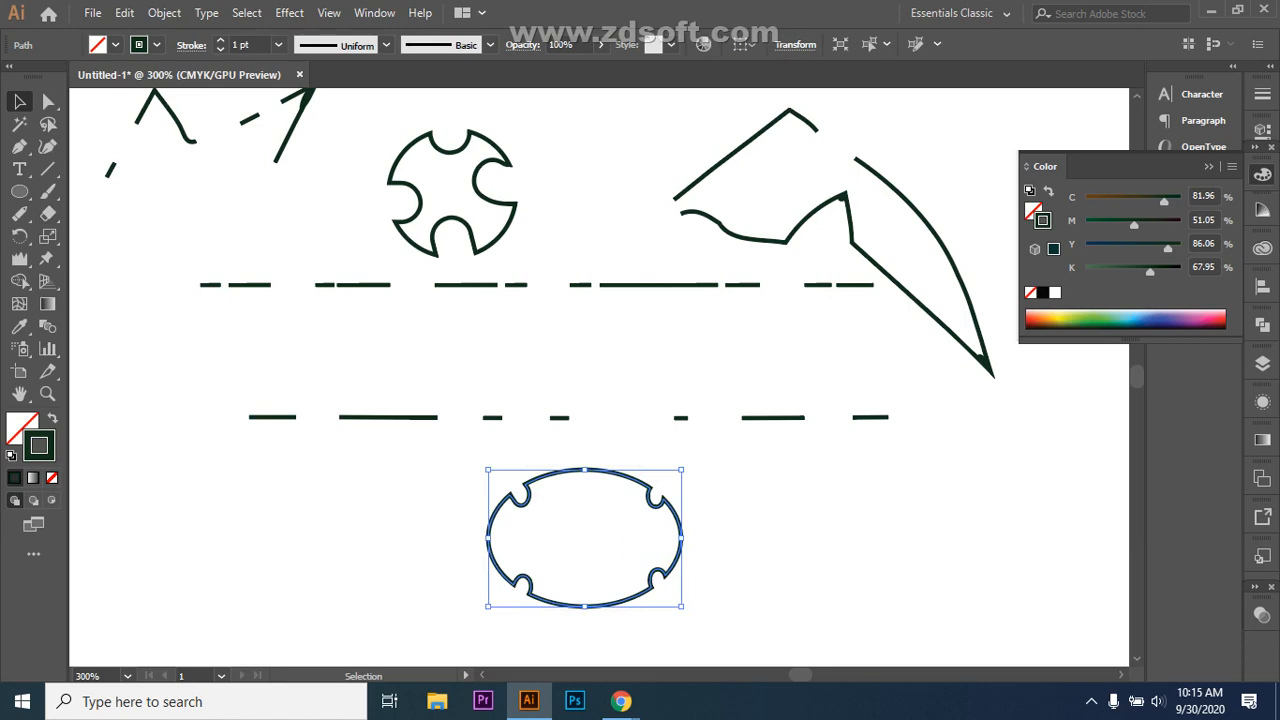
{"action": "left_click", "coordinate": [48, 101]}
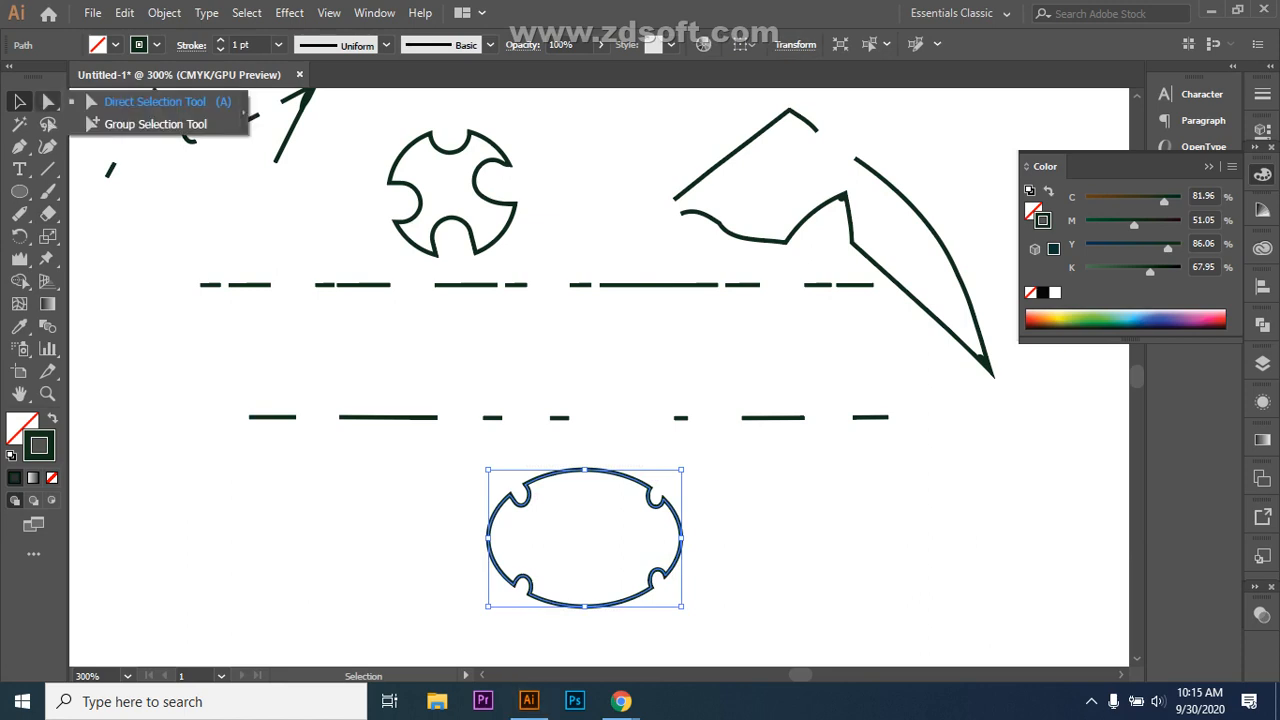
Step: Undo the last dashed-line erase and the ellipse's stretch, restoring its flatter, wider oval
{"action": "left_click", "coordinate": [155, 101]}
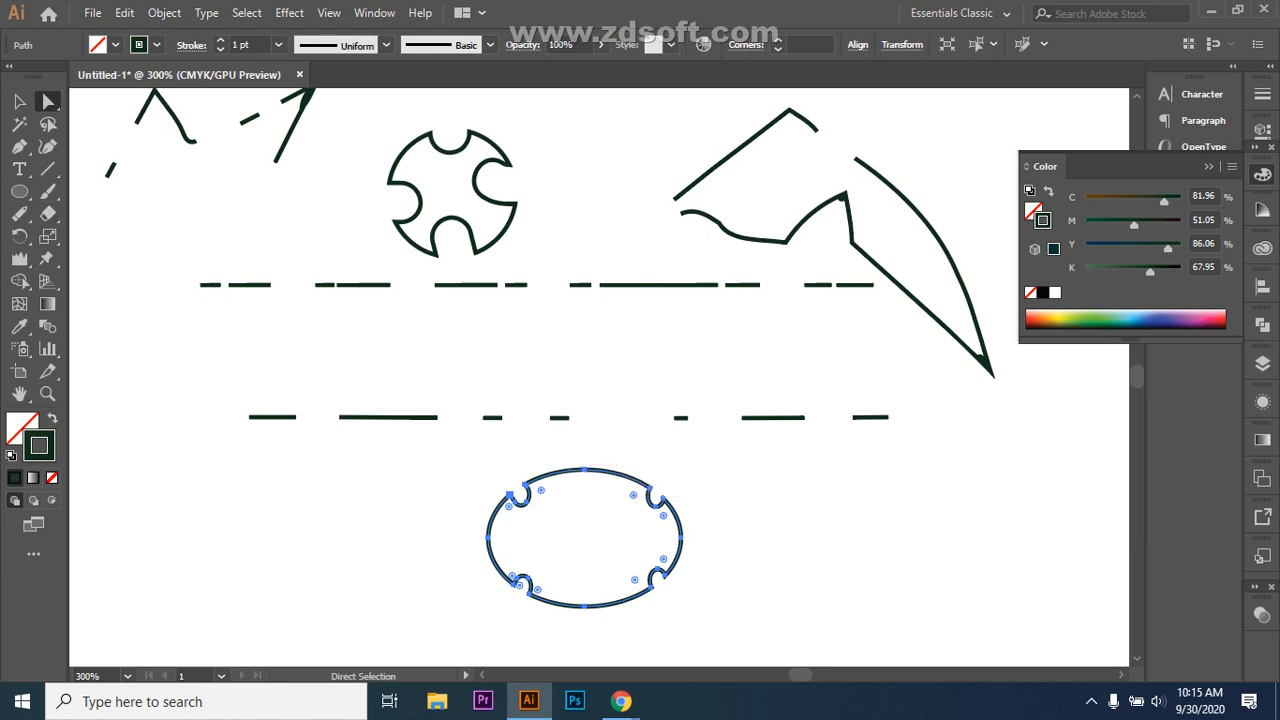
{"action": "key", "text": "shift+e"}
{"action": "key", "text": "ctrl+z"}
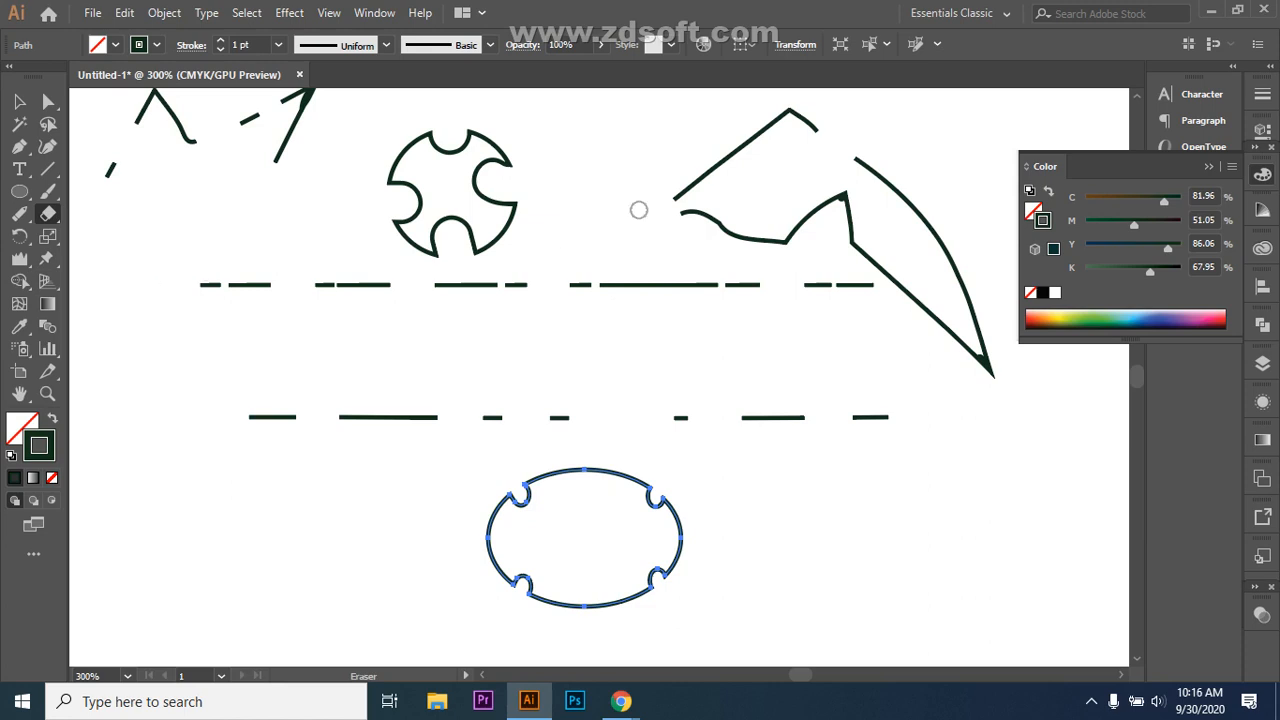
{"action": "key", "text": "ctrl+z"}
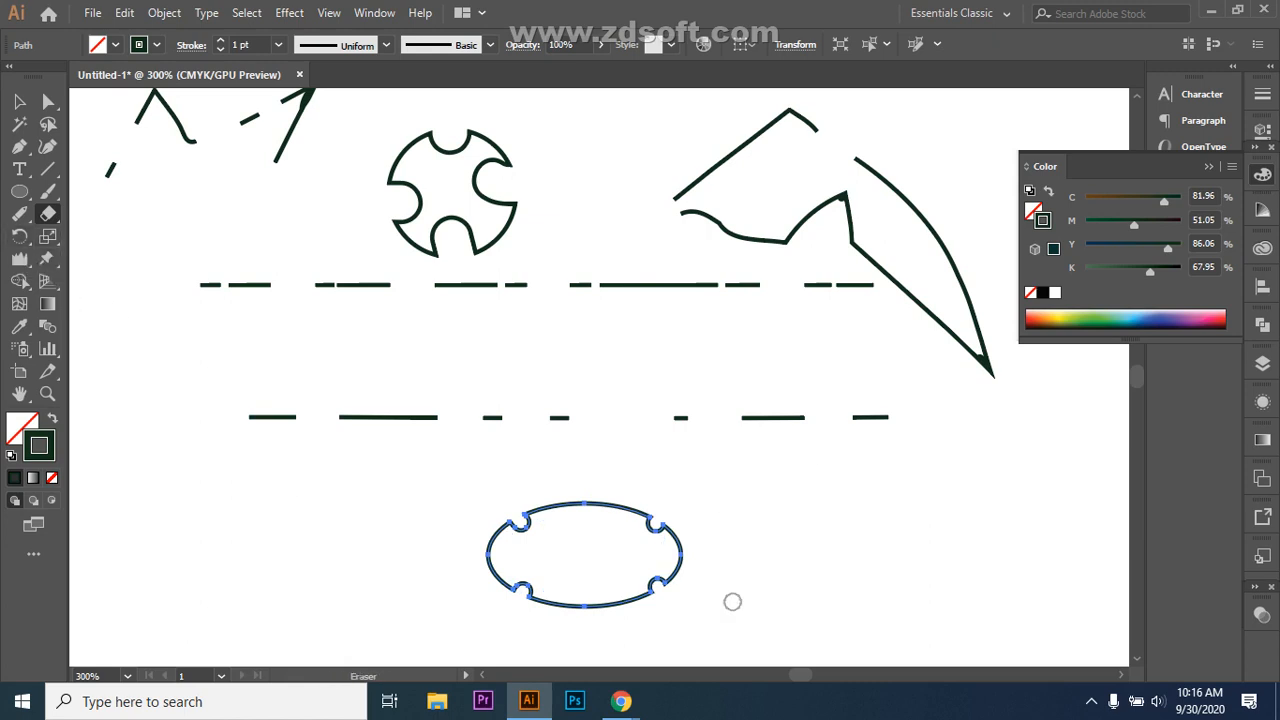
{"action": "scroll", "coordinate": [731, 403], "scroll_direction": "down", "scroll_amount": 5}
{"action": "left_click", "coordinate": [19, 236]}
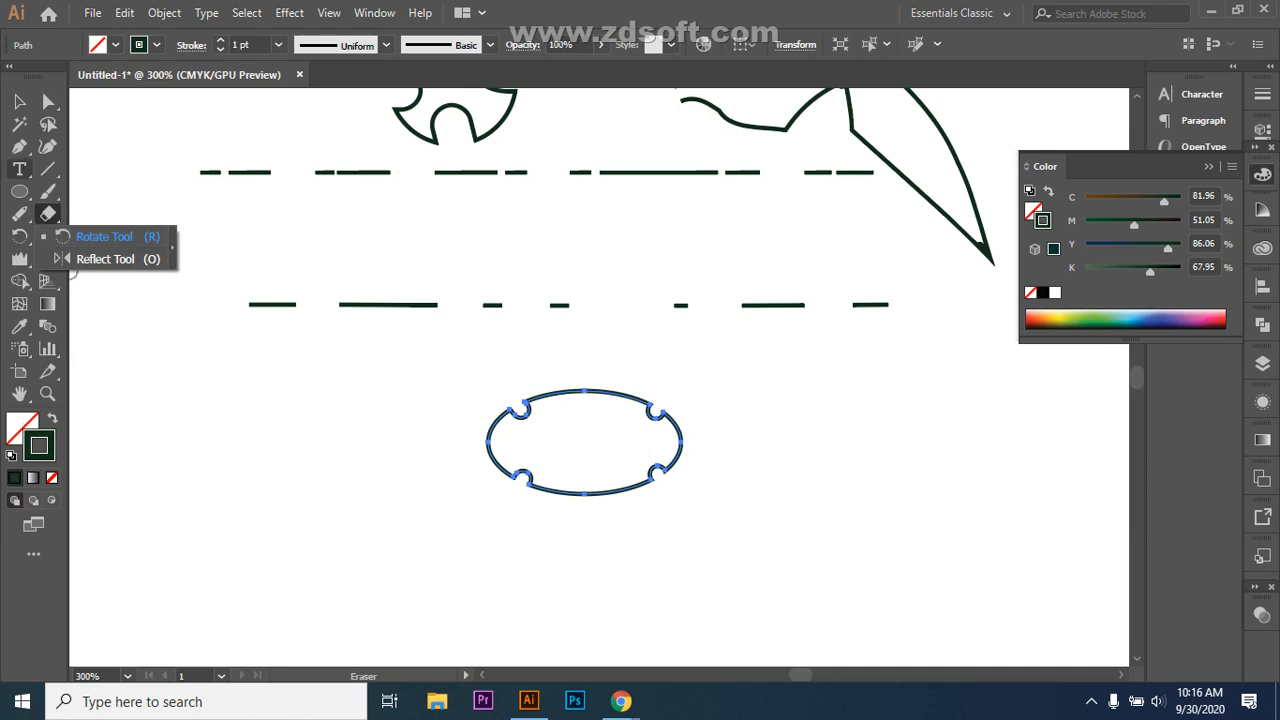
Step: Look through the Ellipse, Rotate/Reflect and Pen tools and the shape-tool options list
{"action": "left_click", "coordinate": [19, 191]}
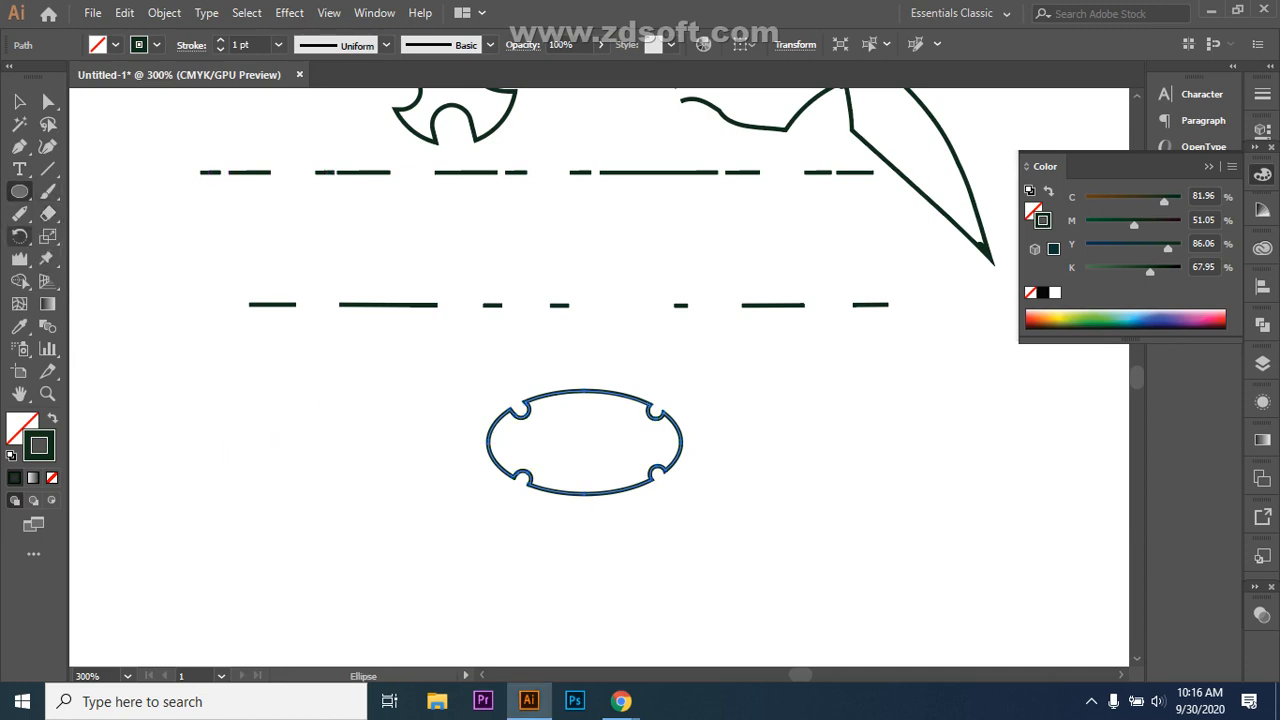
{"action": "left_click", "coordinate": [19, 236]}
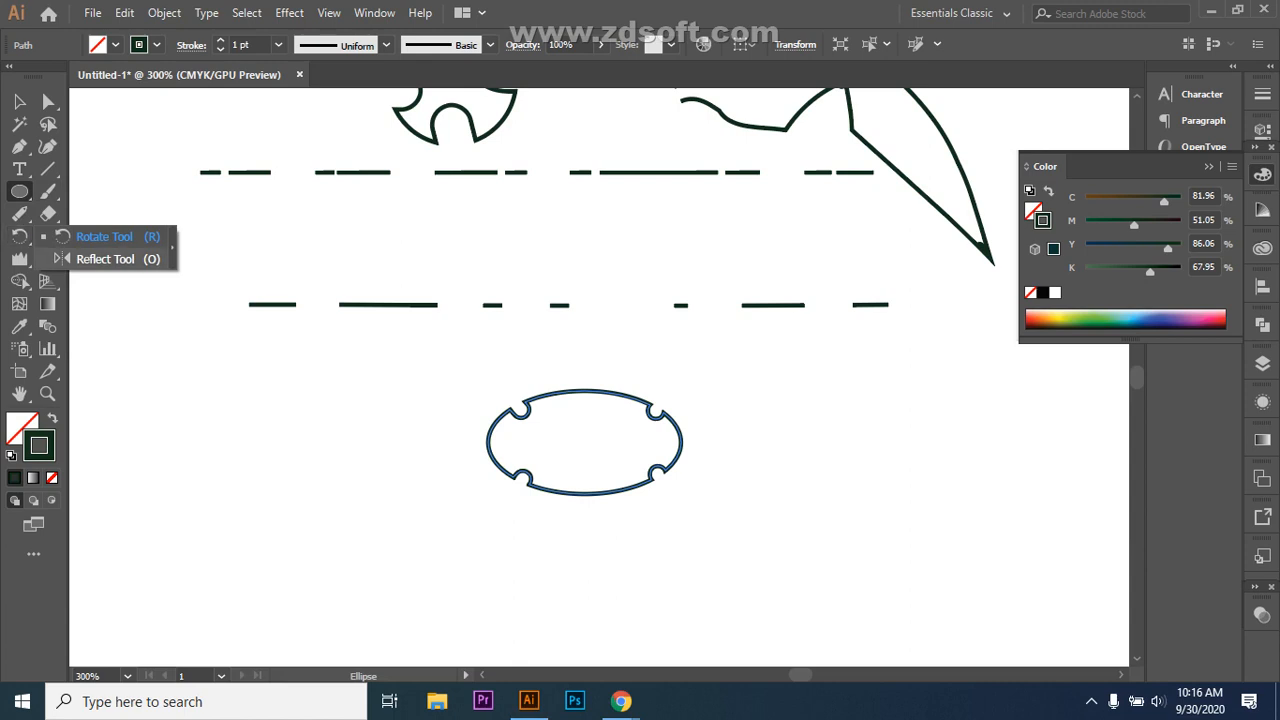
{"action": "left_click", "coordinate": [19, 146]}
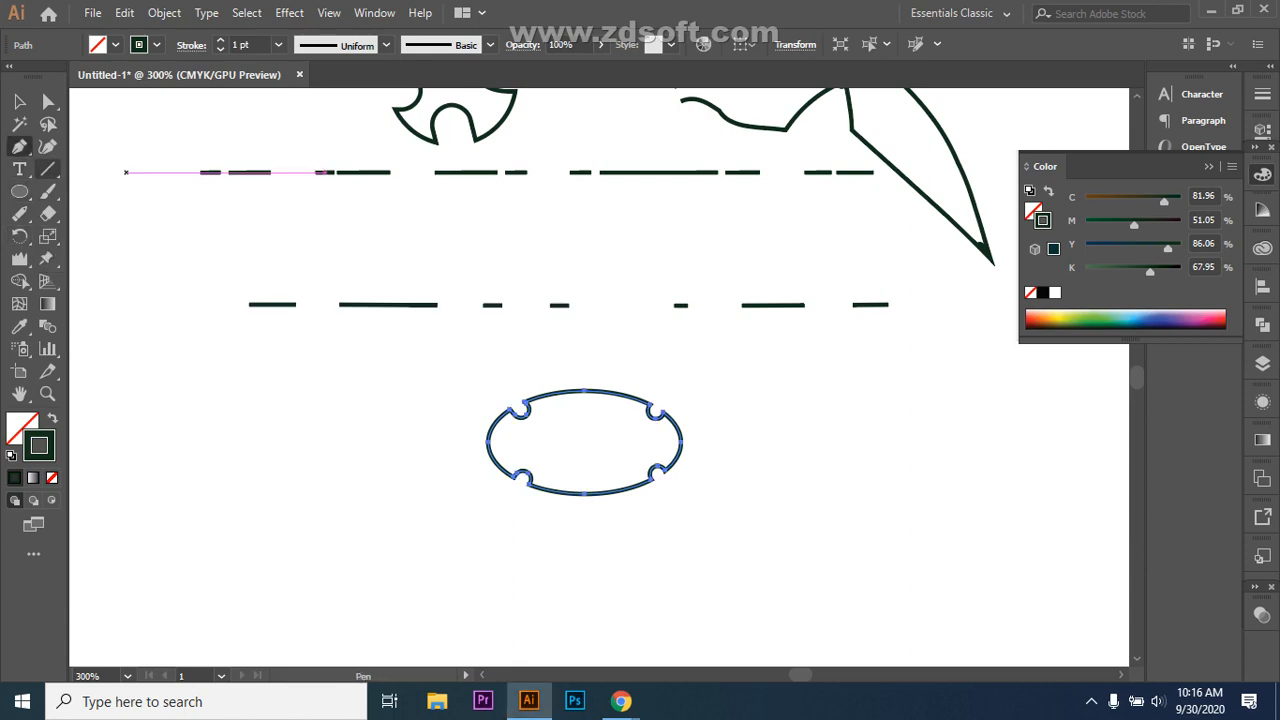
{"action": "right_click", "coordinate": [19, 191]}
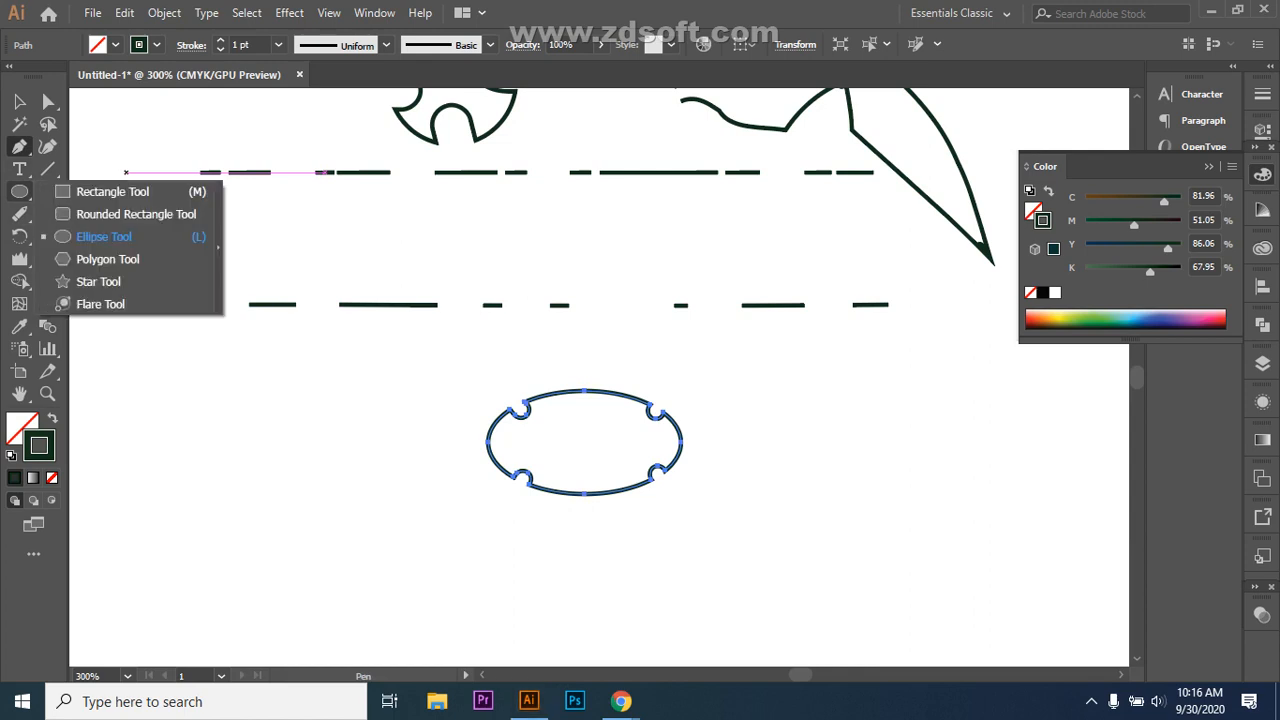
{"action": "key", "text": "Escape"}
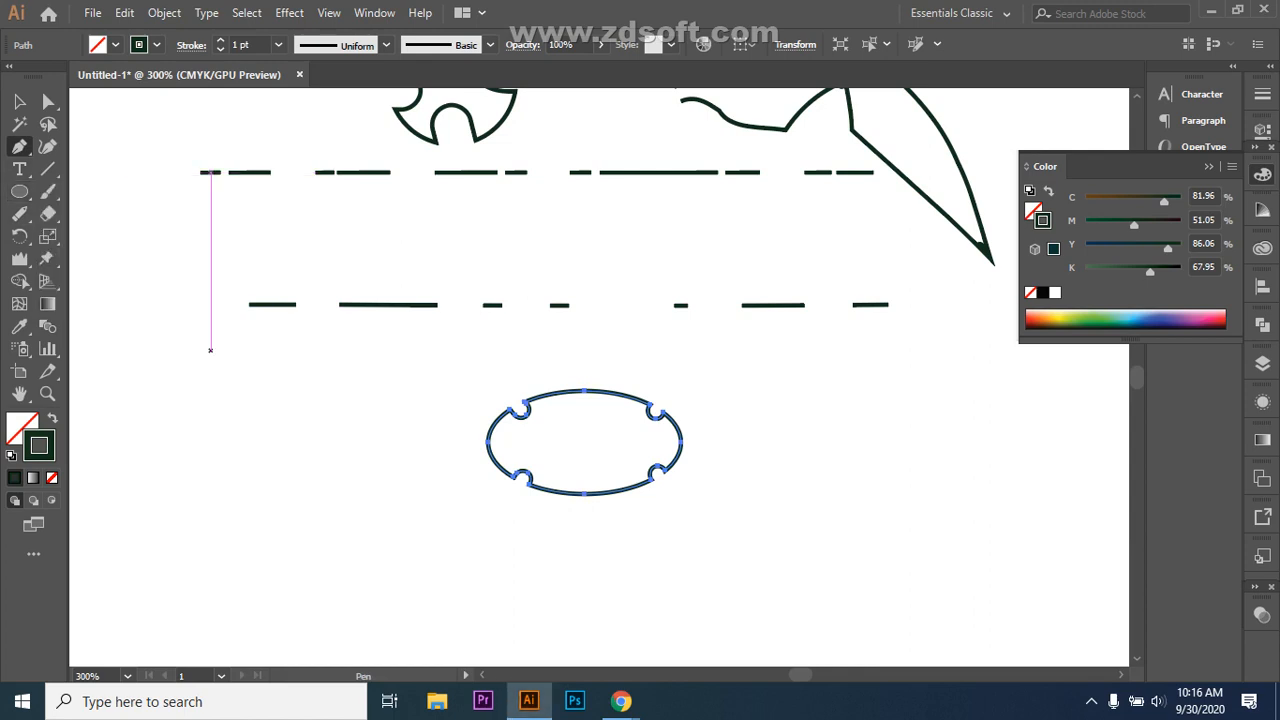
Step: Draw a closed zigzag outline with a straight left side and a jagged right edge, then select it
{"action": "left_click", "coordinate": [237, 520]}
{"action": "left_click", "coordinate": [237, 407]}
{"action": "left_click", "coordinate": [316, 429]}
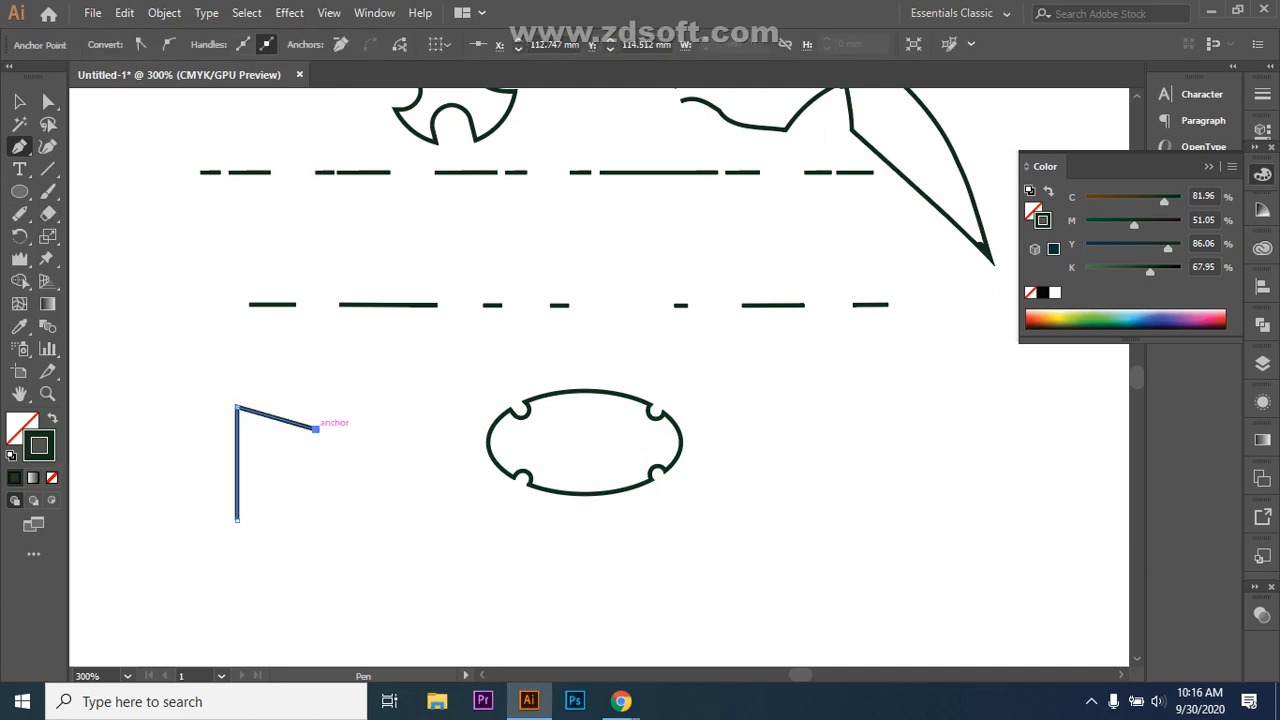
{"action": "left_click", "coordinate": [259, 463]}
{"action": "mouse_move", "coordinate": [259, 463]}
{"action": "left_mouse_down"}
{"action": "mouse_move", "coordinate": [281, 469]}
{"action": "mouse_move", "coordinate": [260, 478]}
{"action": "mouse_move", "coordinate": [256, 460]}
{"action": "mouse_move", "coordinate": [257, 477]}
{"action": "left_mouse_up"}
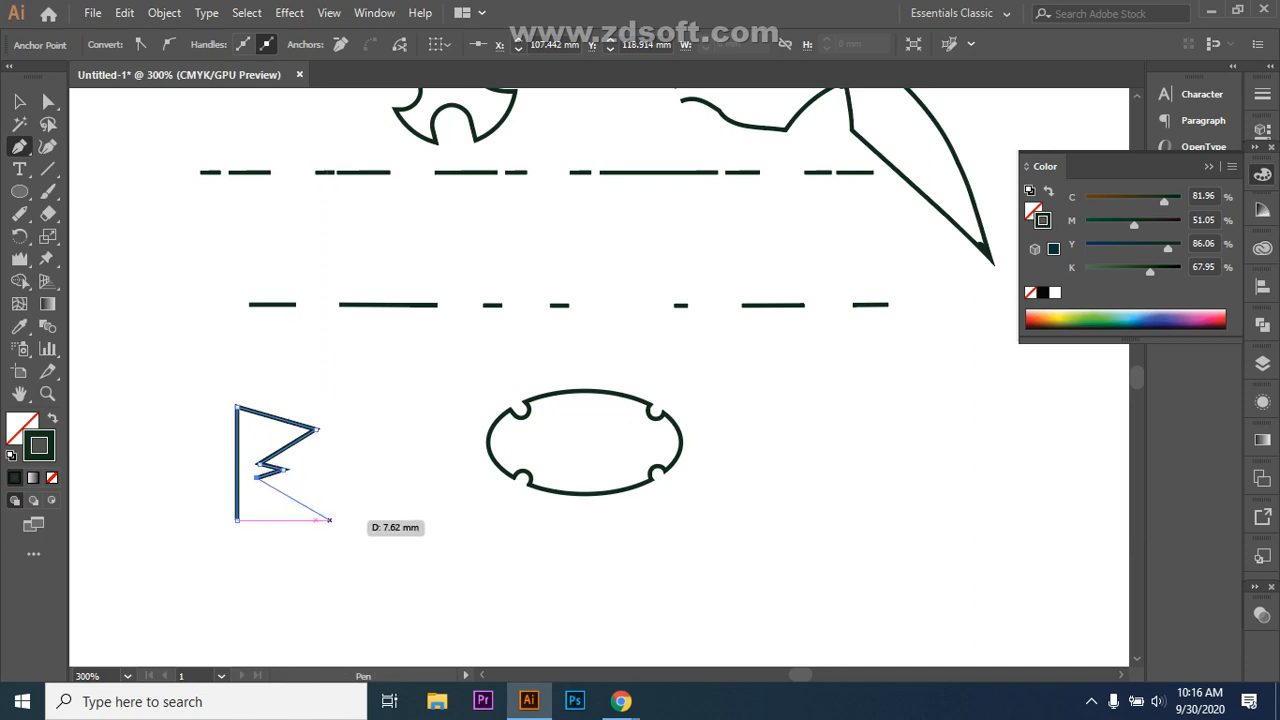
{"action": "left_click", "coordinate": [317, 519]}
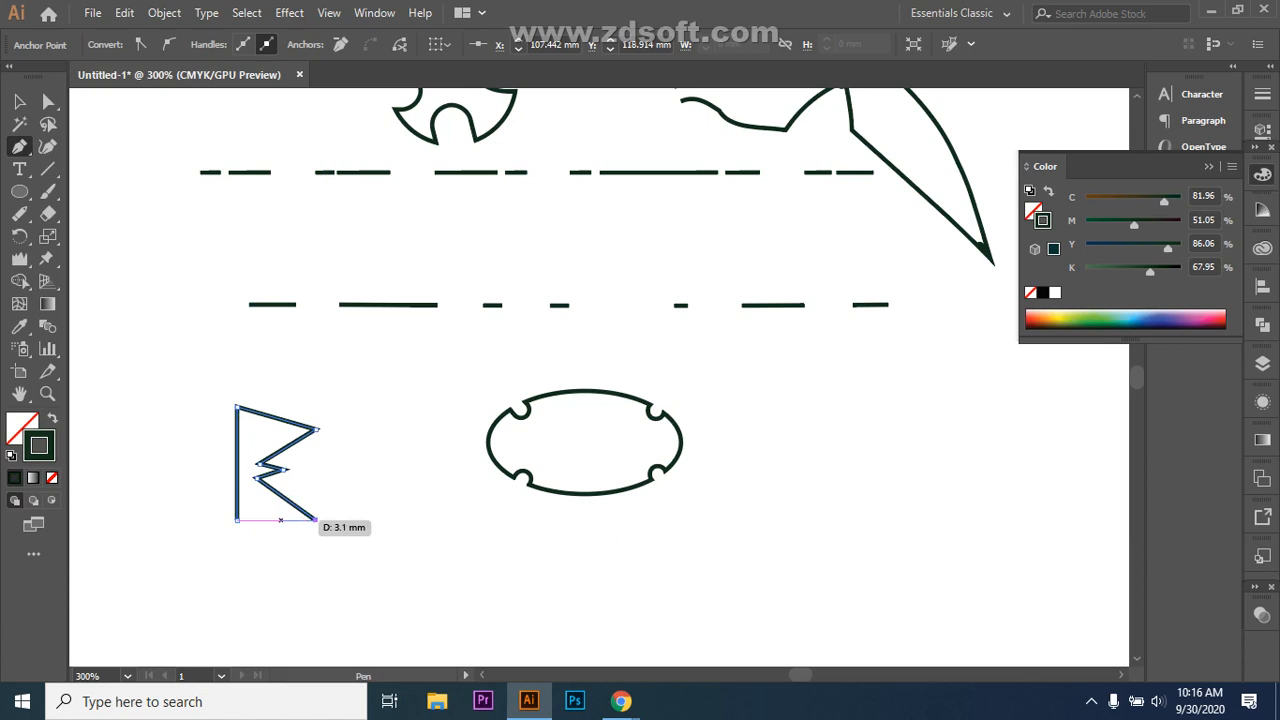
{"action": "left_click", "coordinate": [237, 519]}
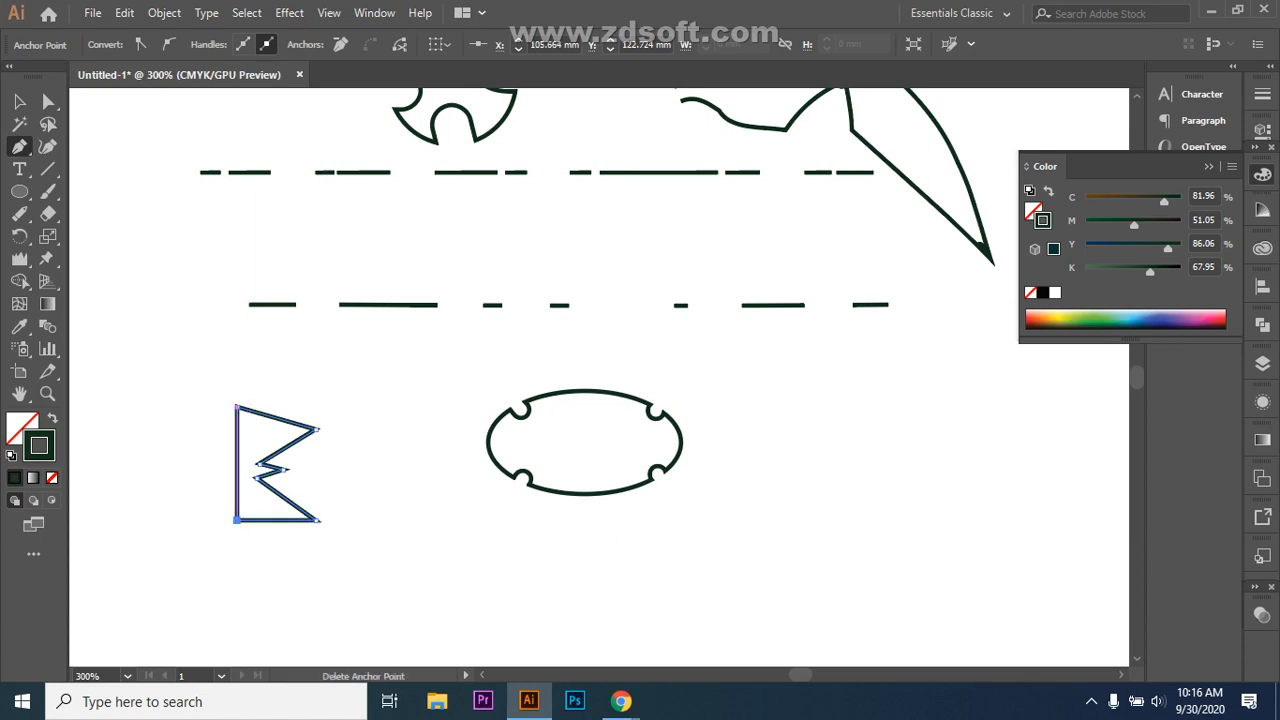
{"action": "key", "text": "v"}
{"action": "key", "text": "ctrl+shift+a"}
{"action": "left_click", "coordinate": [280, 451]}
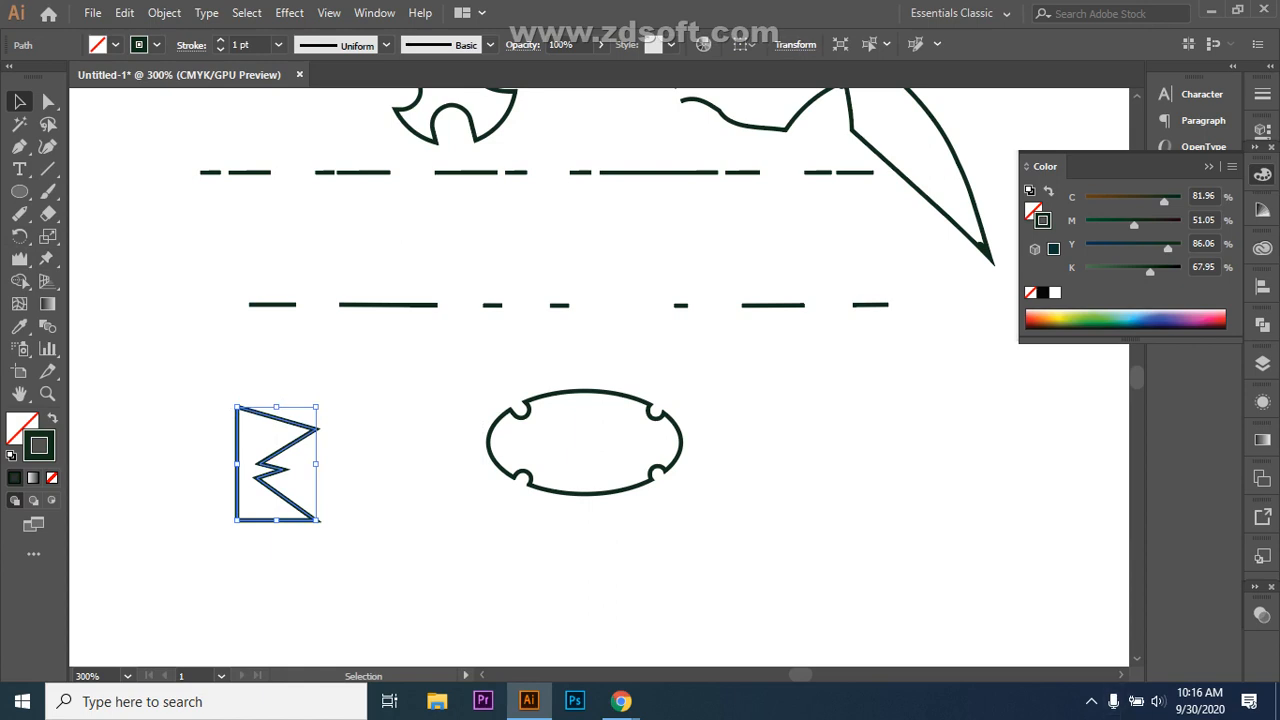
{"action": "left_click", "coordinate": [374, 12]}
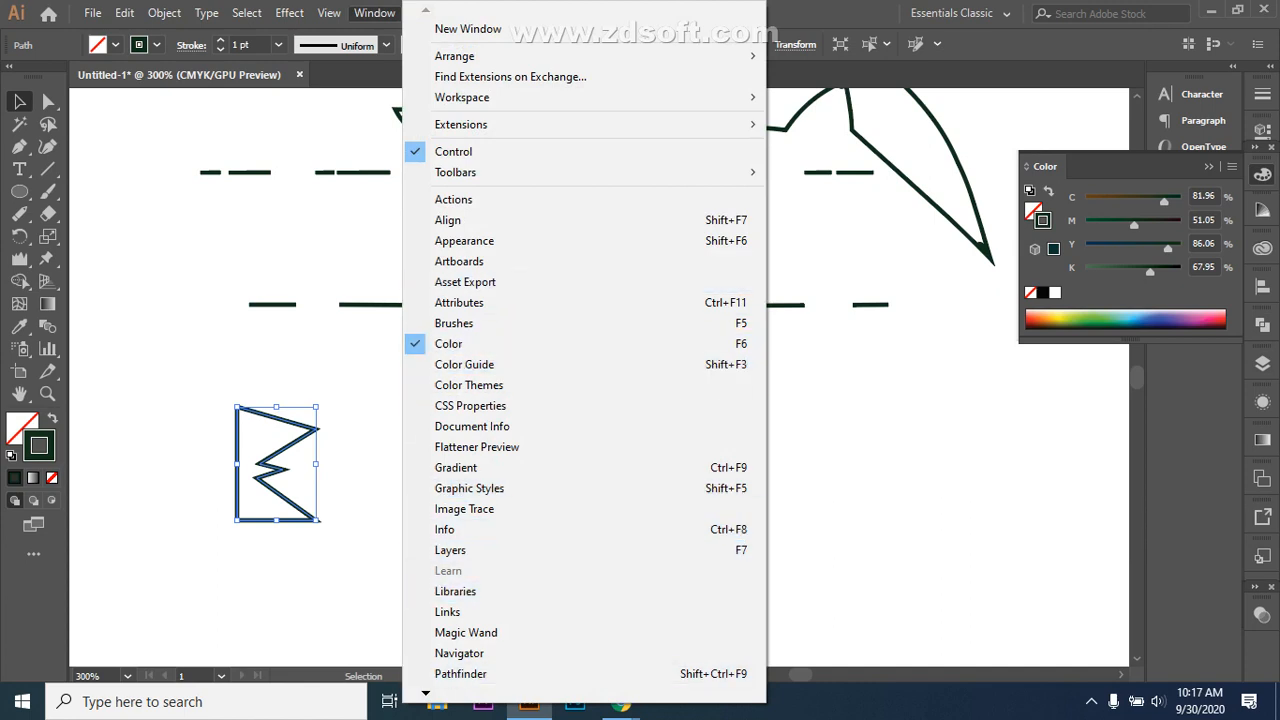
{"action": "scroll", "coordinate": [584, 350], "scroll_direction": "down", "scroll_amount": 4}
{"action": "scroll", "coordinate": [584, 350], "scroll_direction": "down", "scroll_amount": 5}
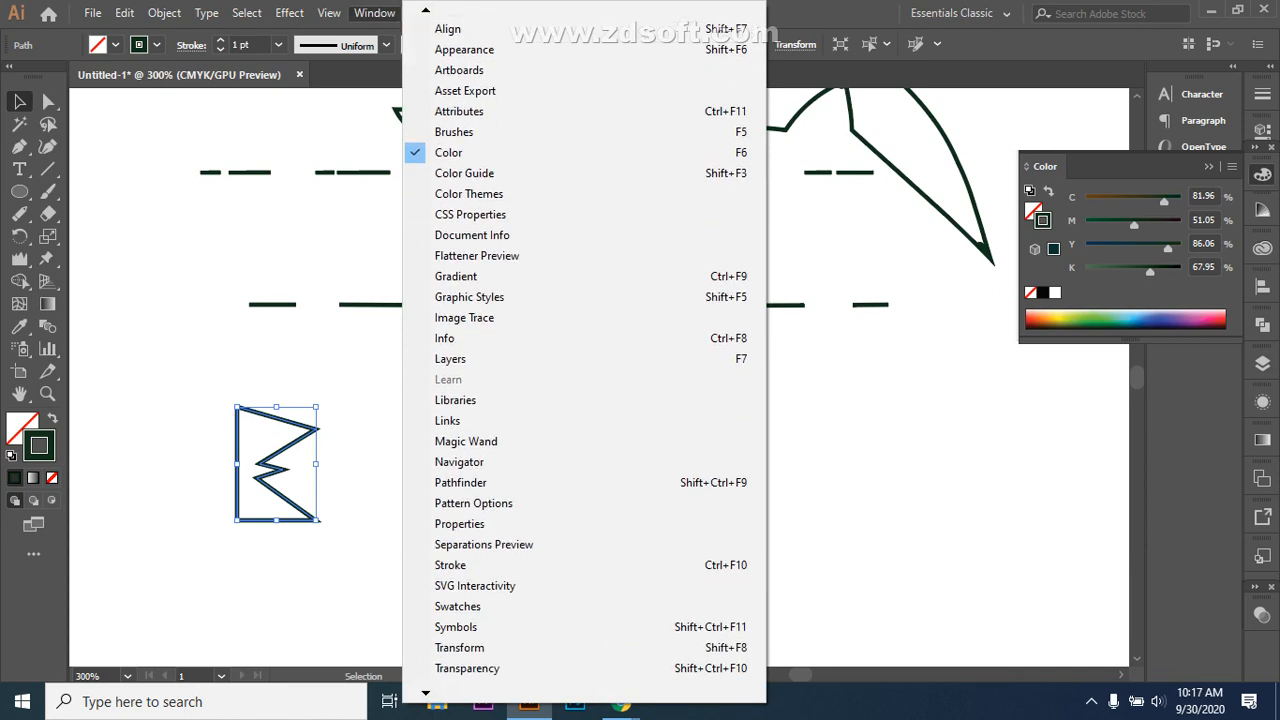
{"action": "scroll", "coordinate": [584, 600], "scroll_direction": "down", "scroll_amount": 2}
{"action": "left_click", "coordinate": [470, 606]}
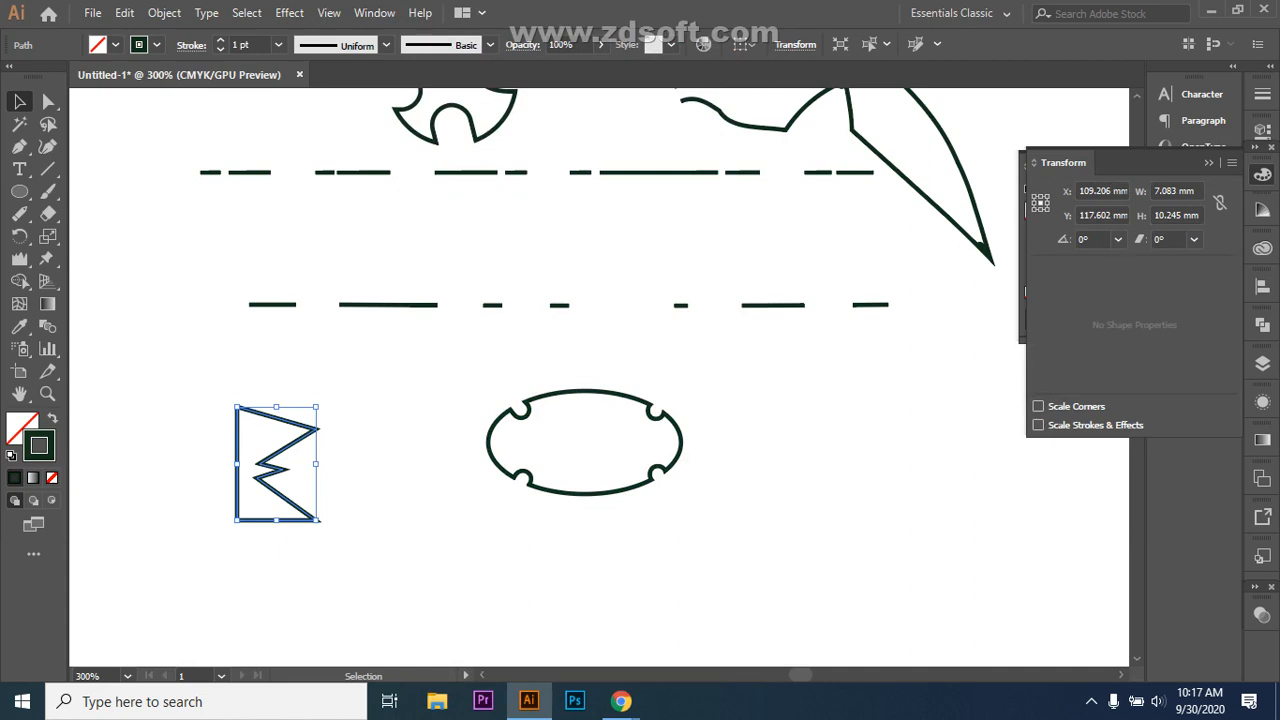
{"action": "key", "text": "shift+F8"}
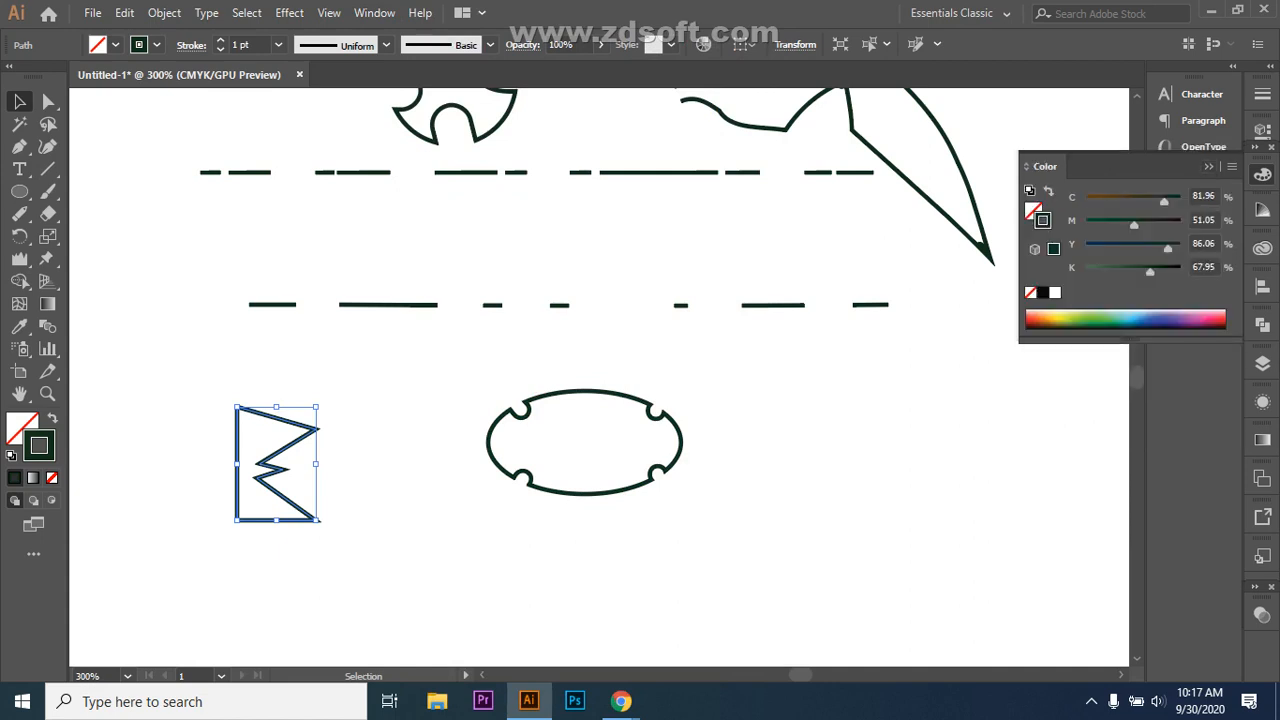
{"action": "right_click", "coordinate": [288, 445]}
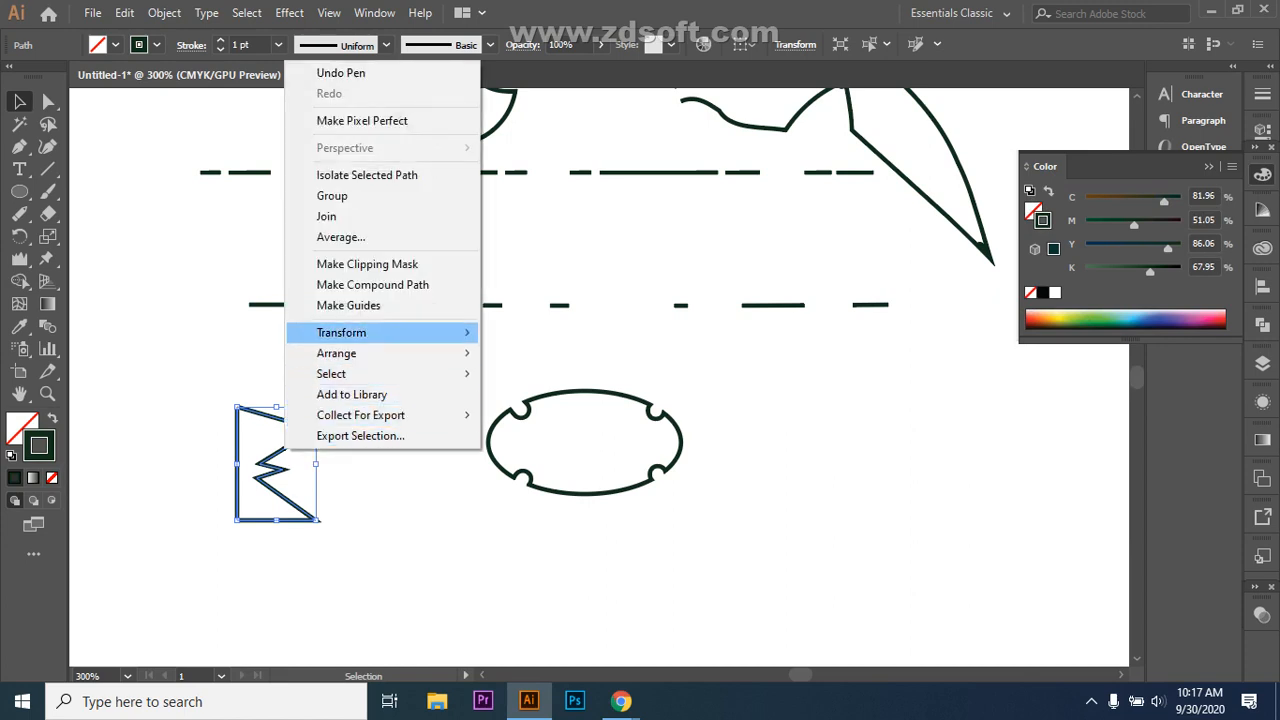
Step: Preview the zigzag's Reflect as horizontal, vertical, then a custom 180° angle
{"action": "mouse_move", "coordinate": [360, 332]}
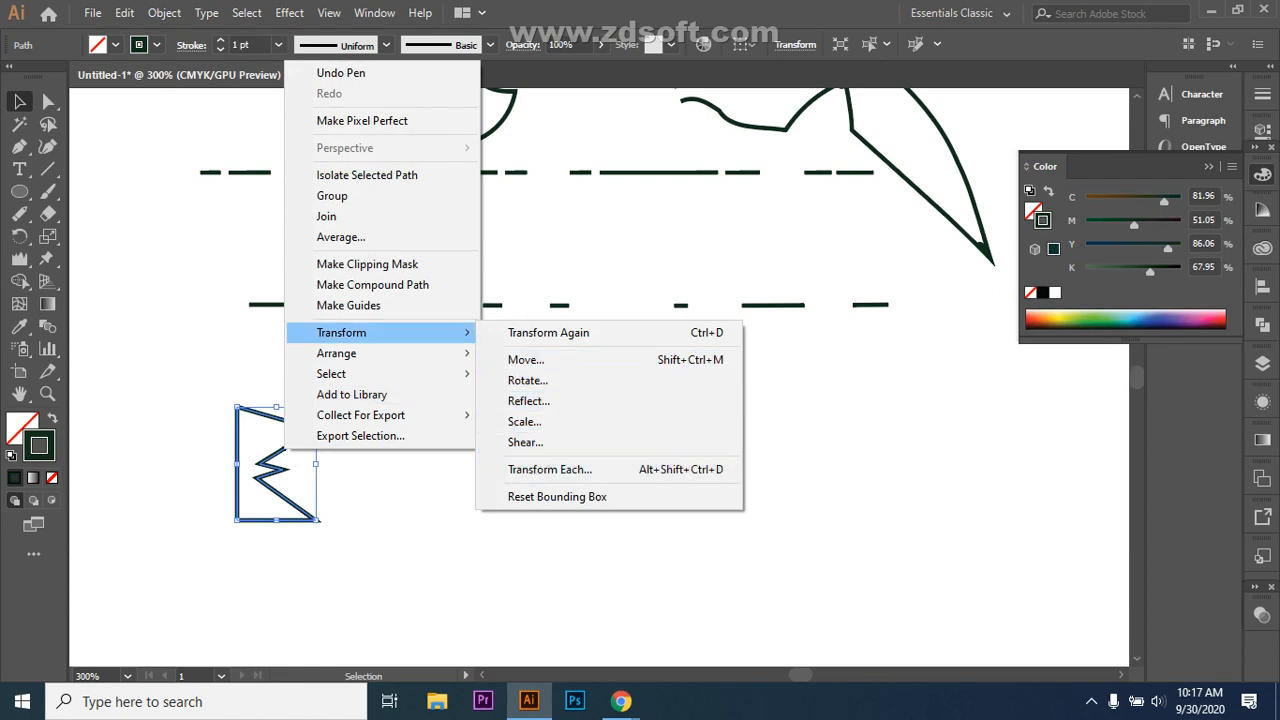
{"action": "left_click", "coordinate": [528, 401]}
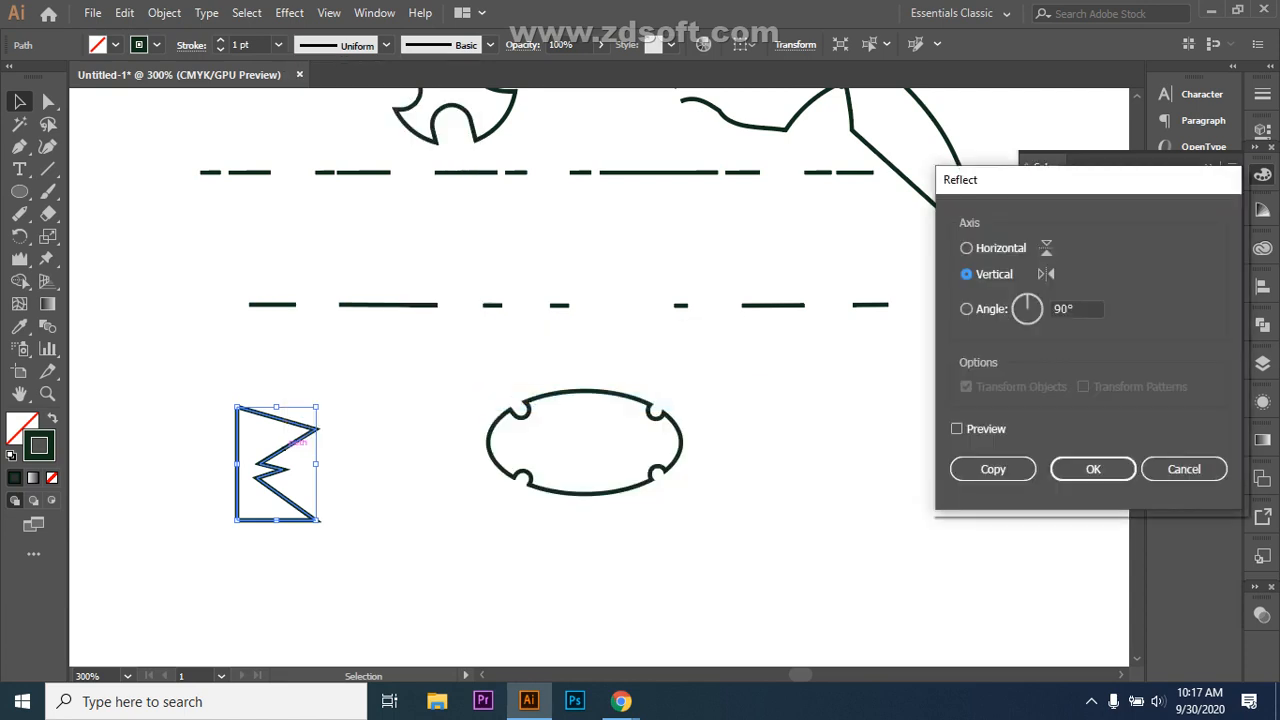
{"action": "left_click", "coordinate": [956, 428]}
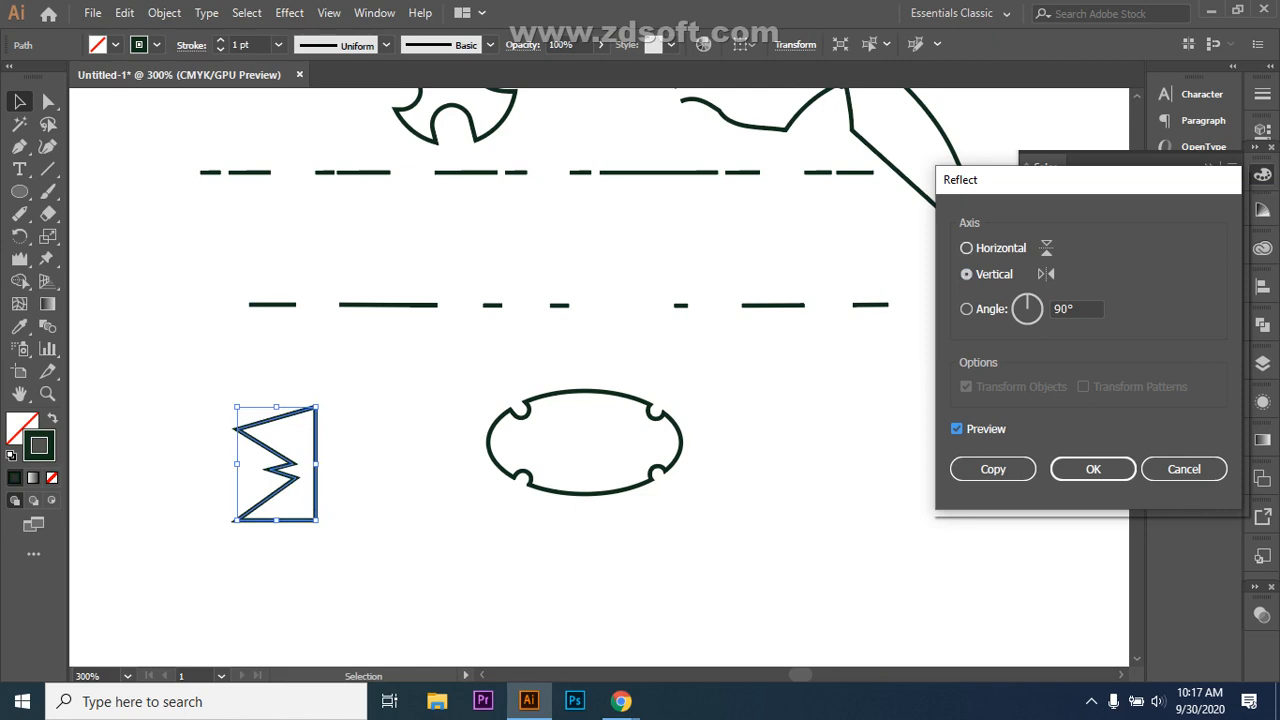
{"action": "left_click", "coordinate": [966, 248]}
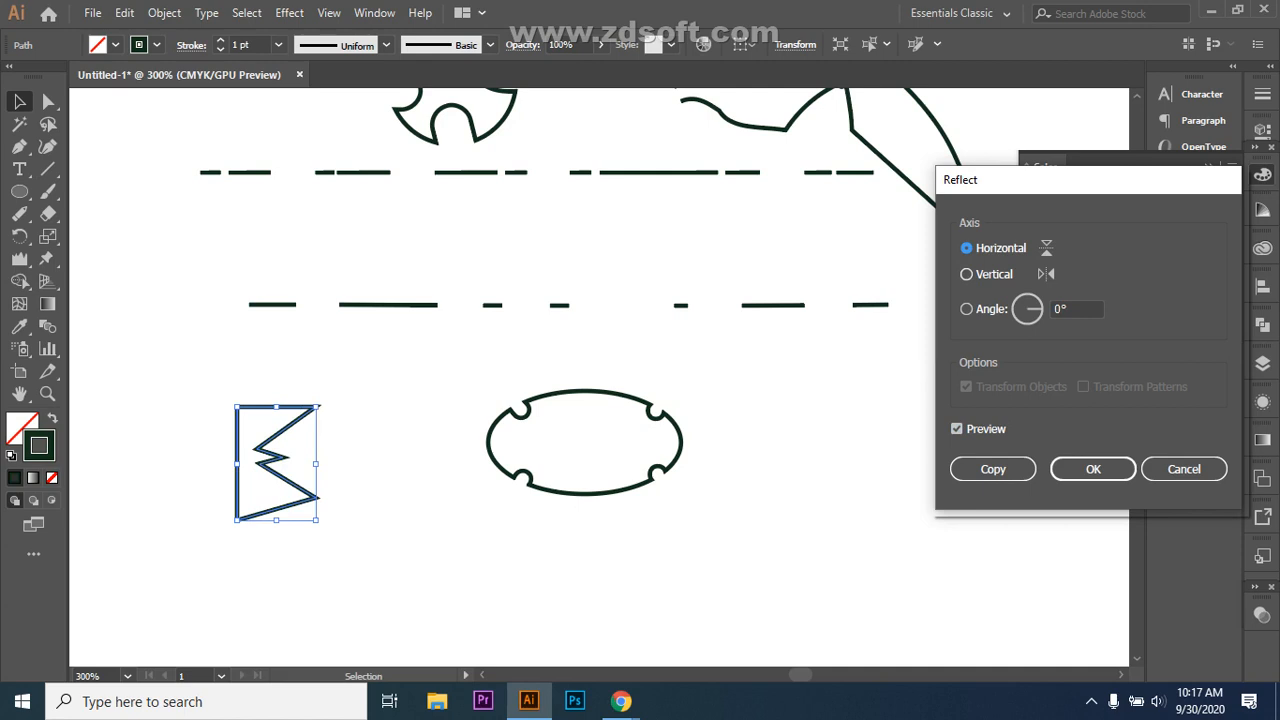
{"action": "left_click", "coordinate": [966, 274]}
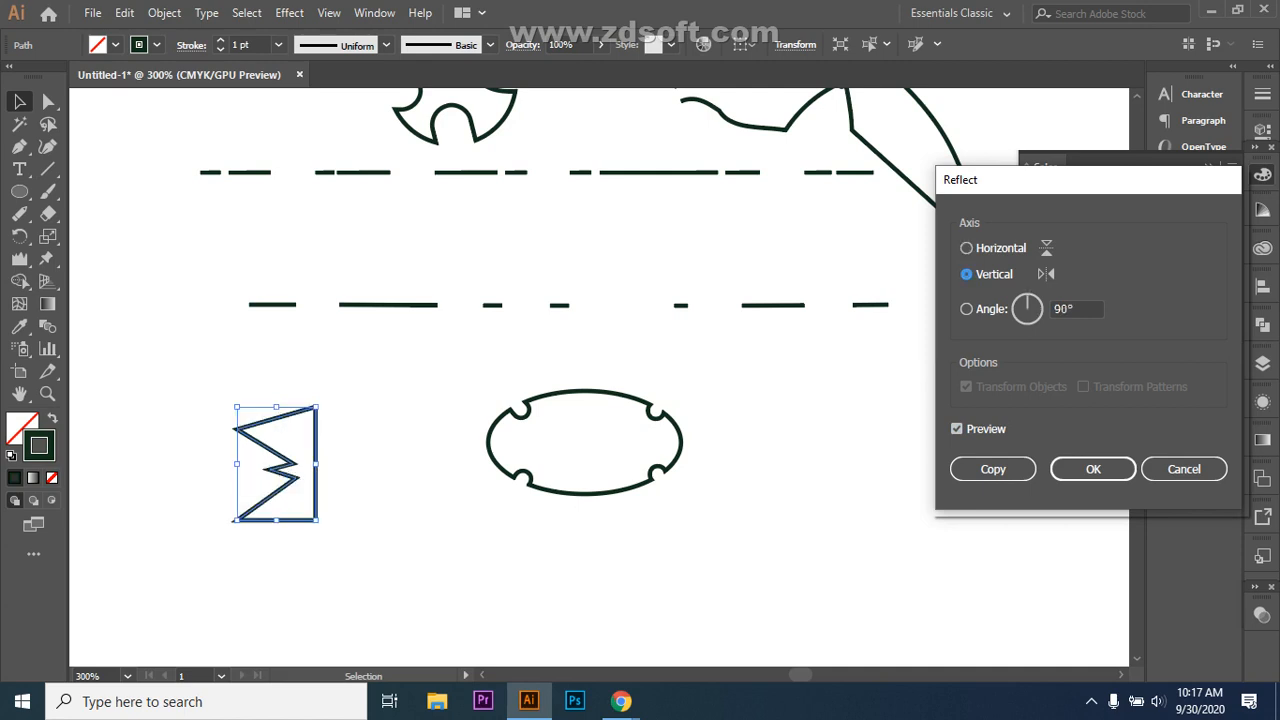
{"action": "left_click", "coordinate": [966, 309]}
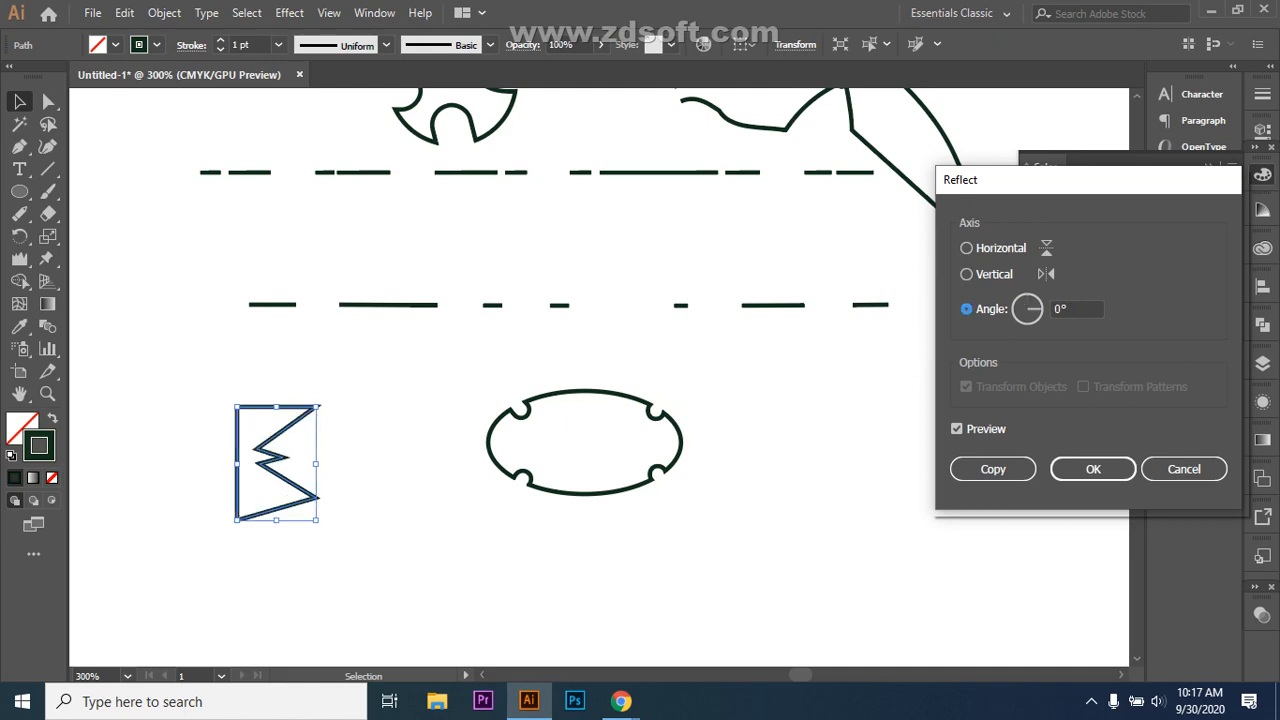
{"action": "left_click", "coordinate": [1076, 309]}
{"action": "type", "text": "180"}
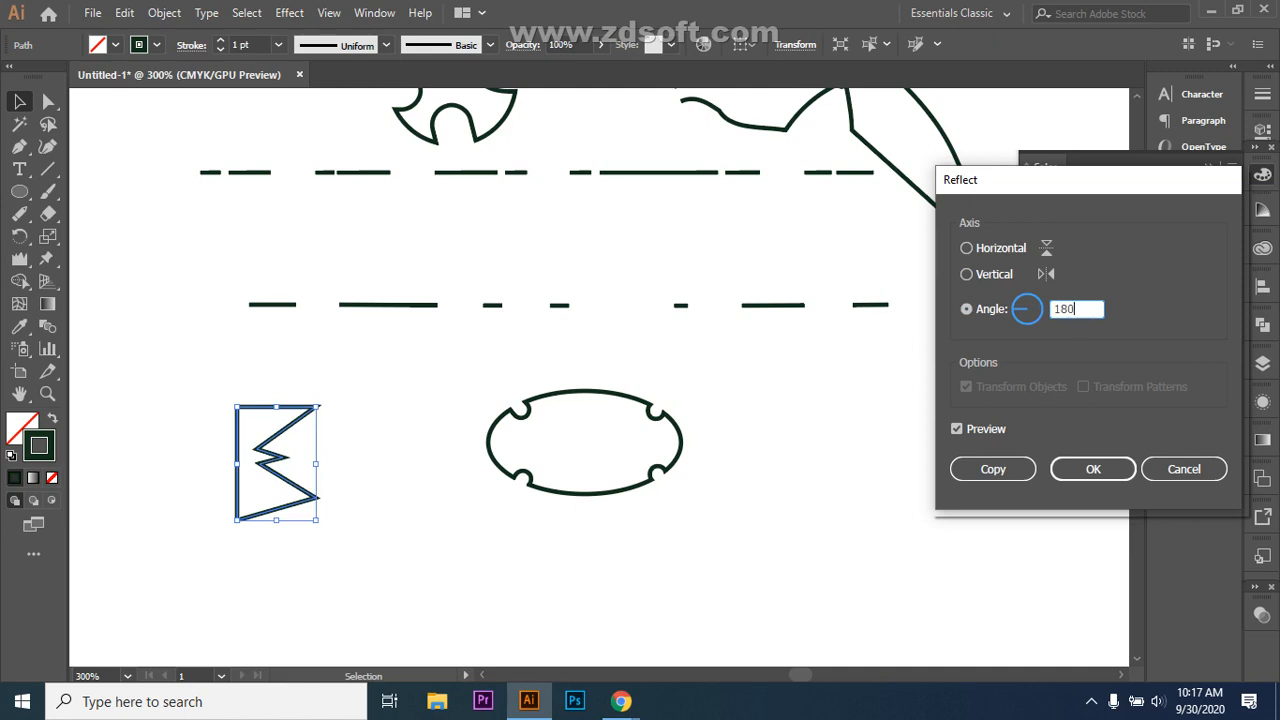
{"action": "key", "text": "Tab"}
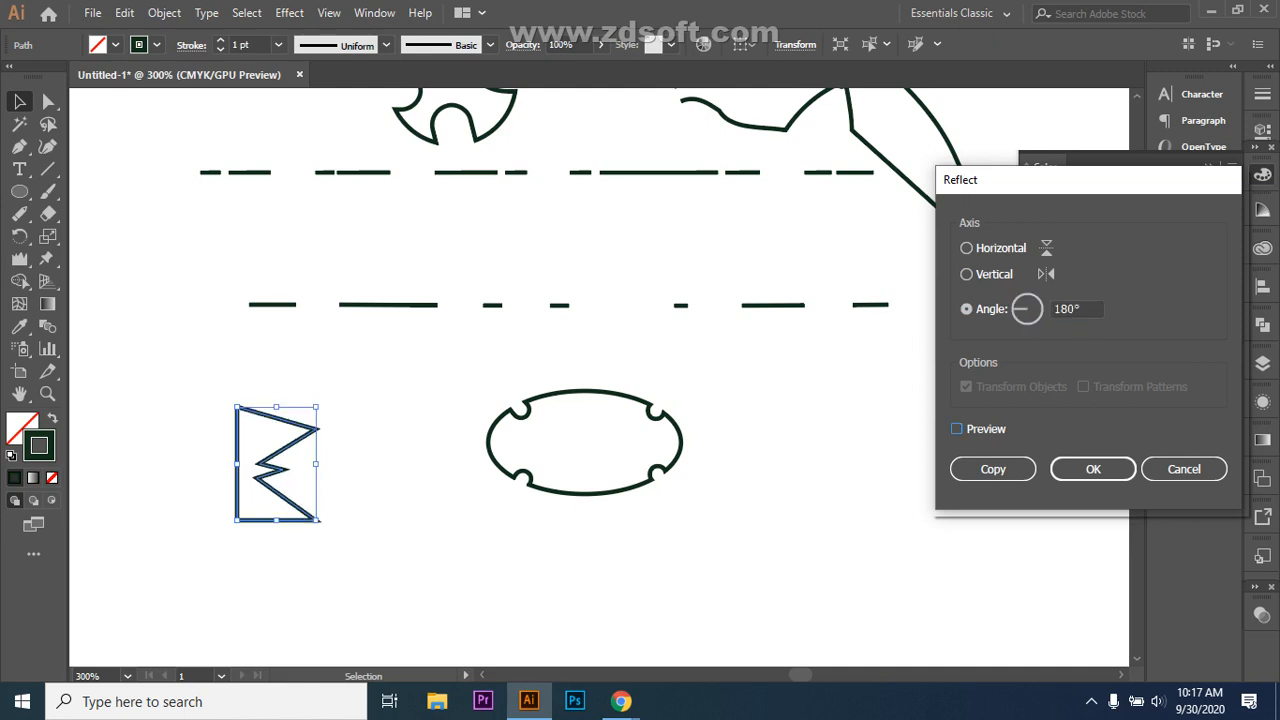
{"action": "key", "text": "space"}
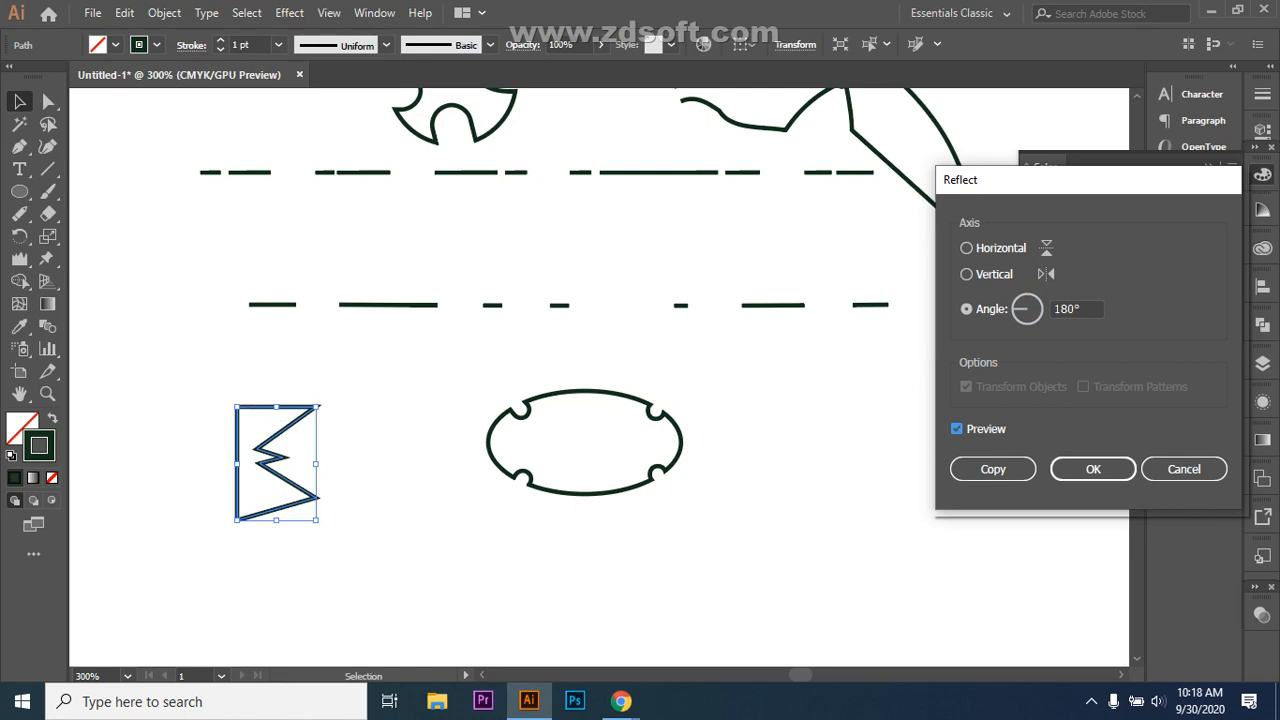
Step: Change the reflection angle to 45°, keeping the preview on
{"action": "key", "text": "shift+Tab"}
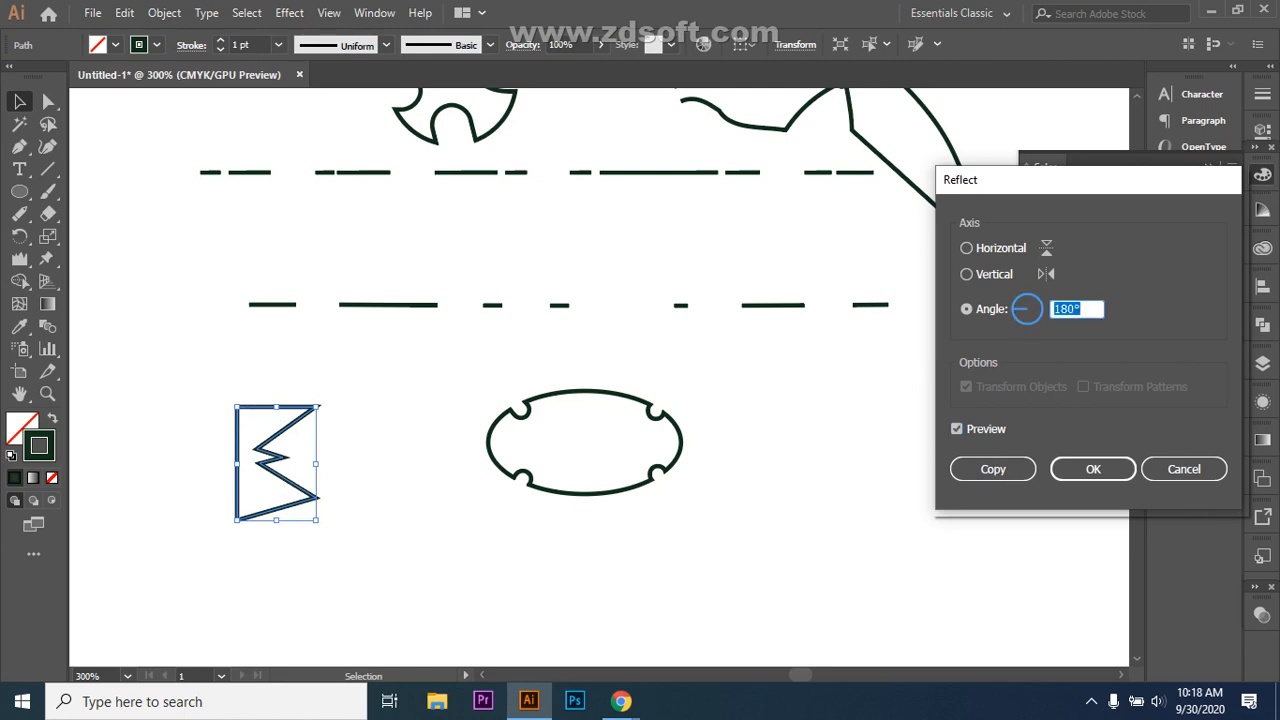
{"action": "type", "text": "45"}
{"action": "key", "text": "Tab"}
{"action": "key", "text": "space"}
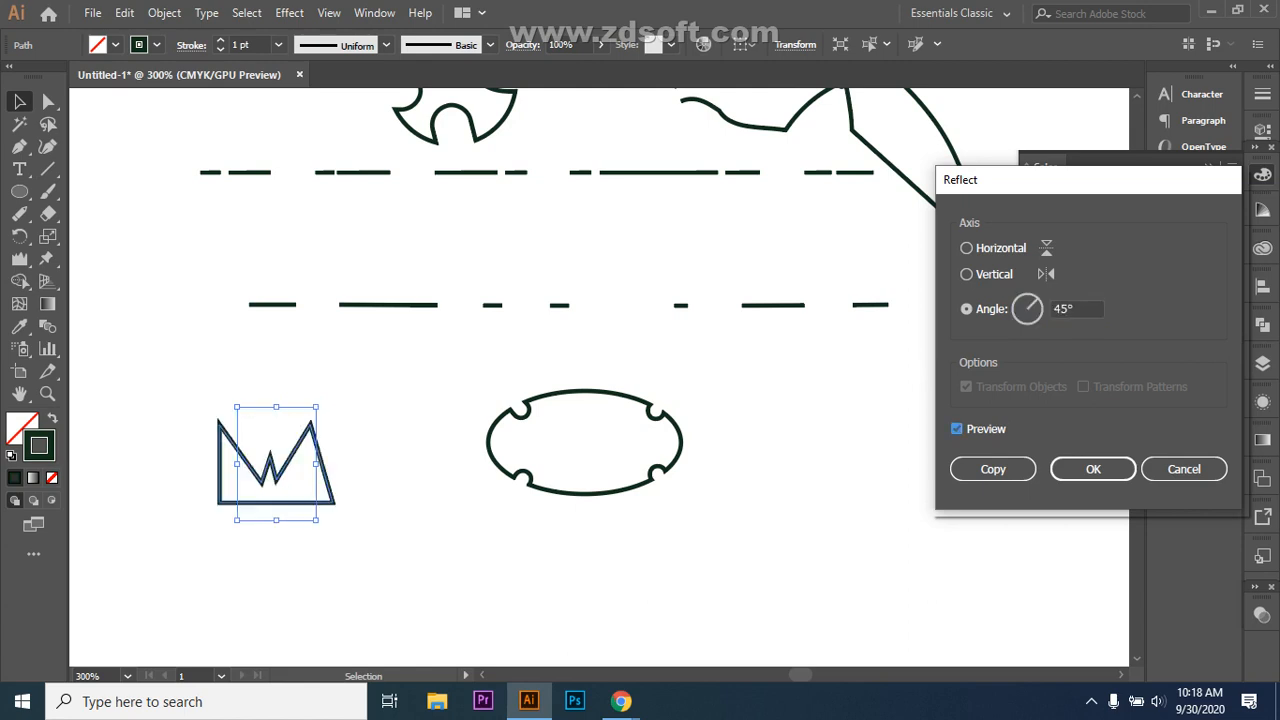
{"action": "key", "text": "Tab"}
{"action": "key", "text": "Tab"}
Step: Admit the join request in the Meet window, then go back to the Illustrator zigzag
{"action": "mouse_move", "coordinate": [621, 701]}
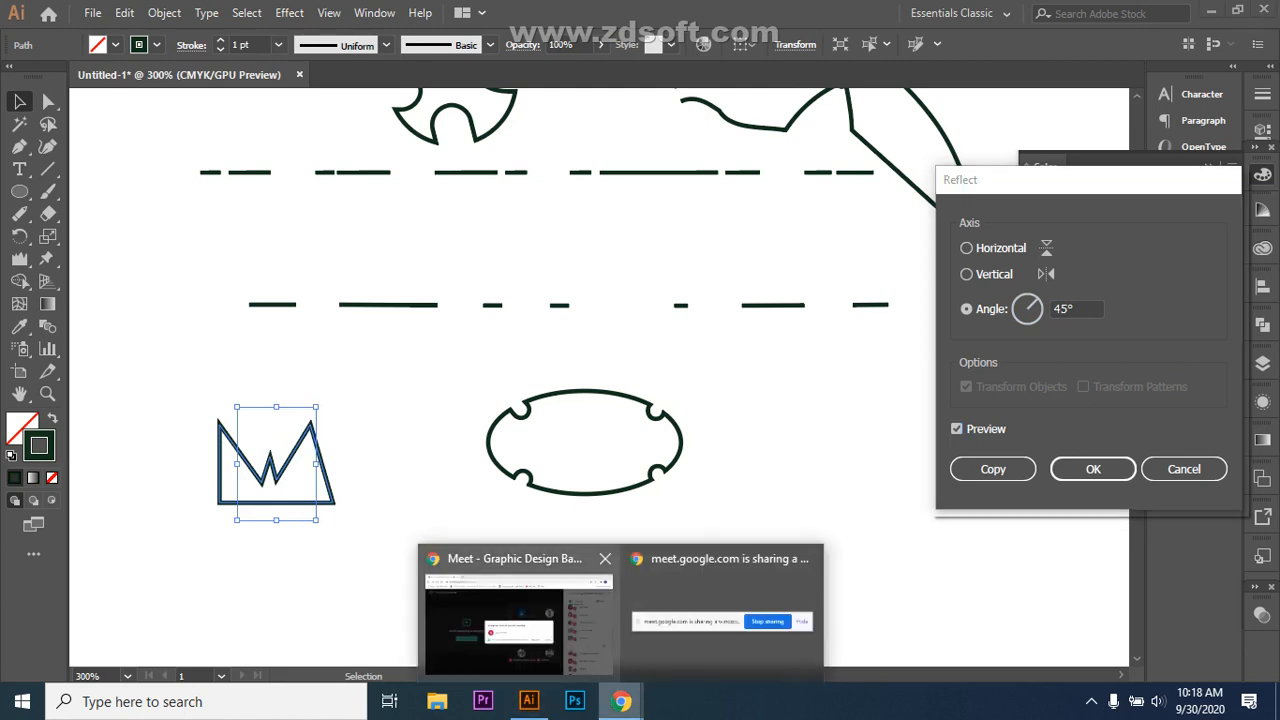
{"action": "left_click", "coordinate": [514, 614]}
{"action": "left_click", "coordinate": [836, 443]}
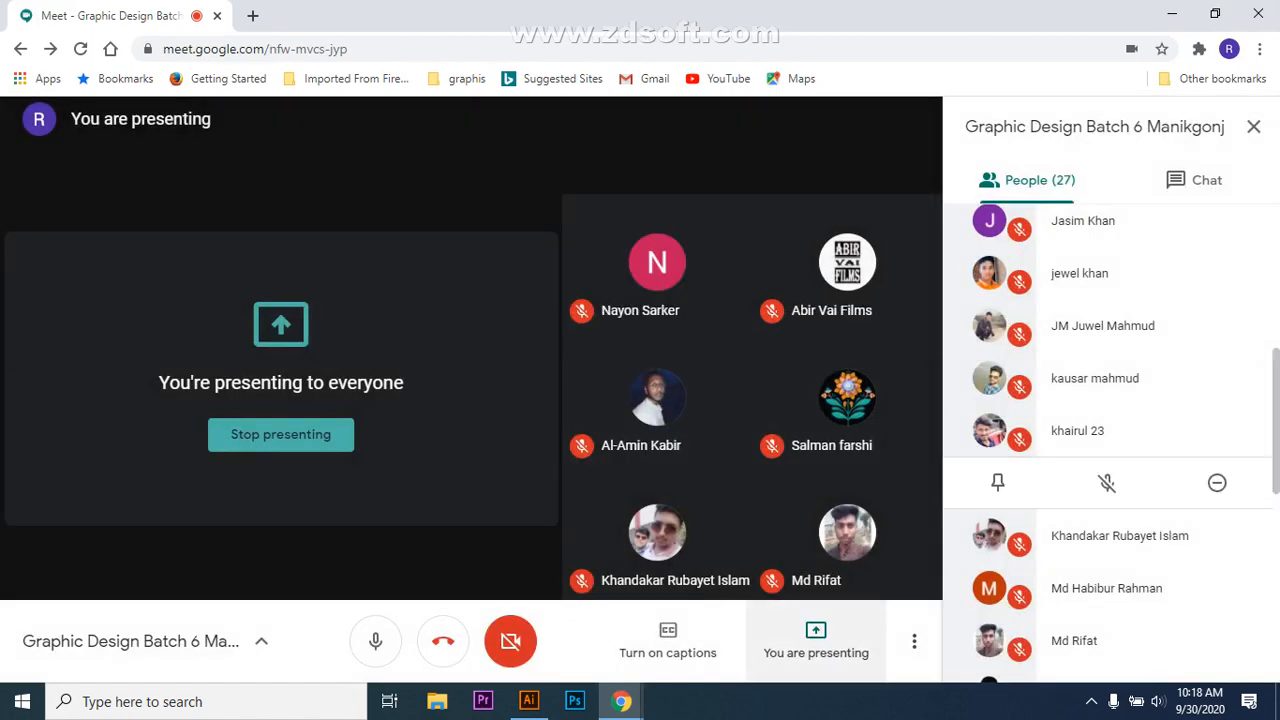
{"action": "left_click", "coordinate": [529, 701]}
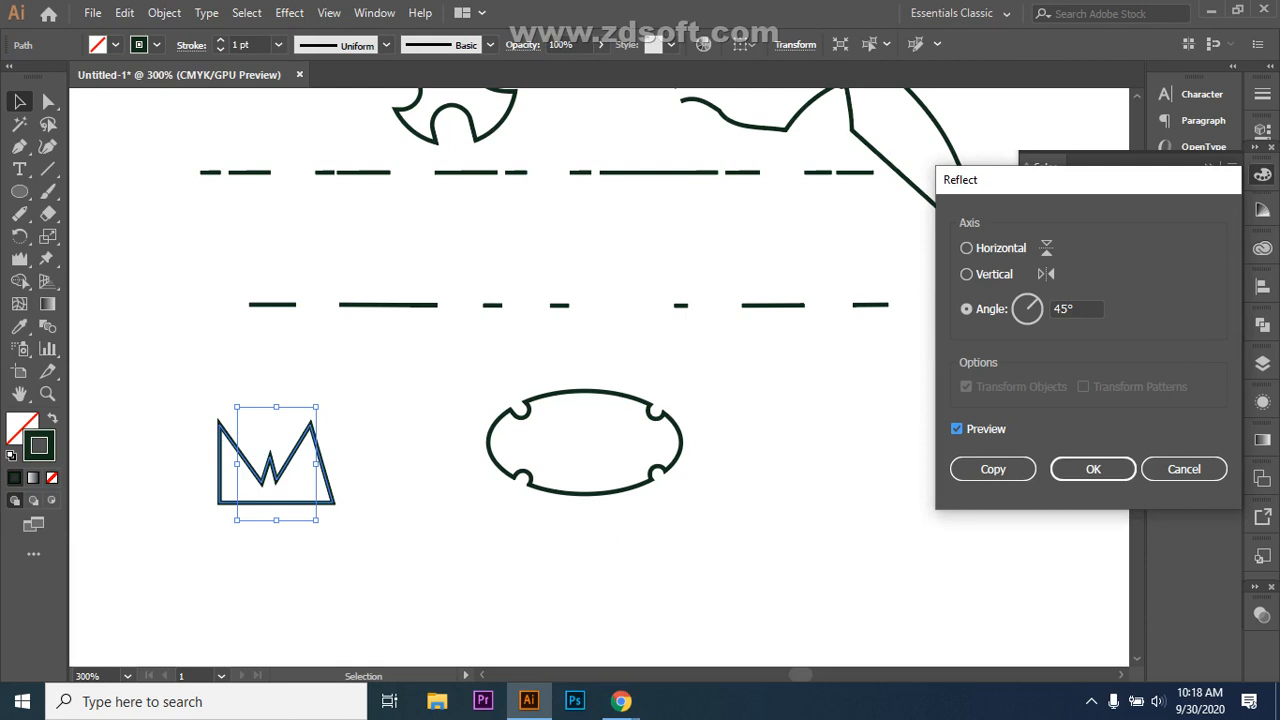
Step: Apply a 90° reflection to the zigzag, then drag a copy about 7.88 mm to its right
{"action": "left_click", "coordinate": [956, 428]}
{"action": "left_click", "coordinate": [956, 428]}
{"action": "key", "text": "Tab"}
{"action": "type", "text": "90"}
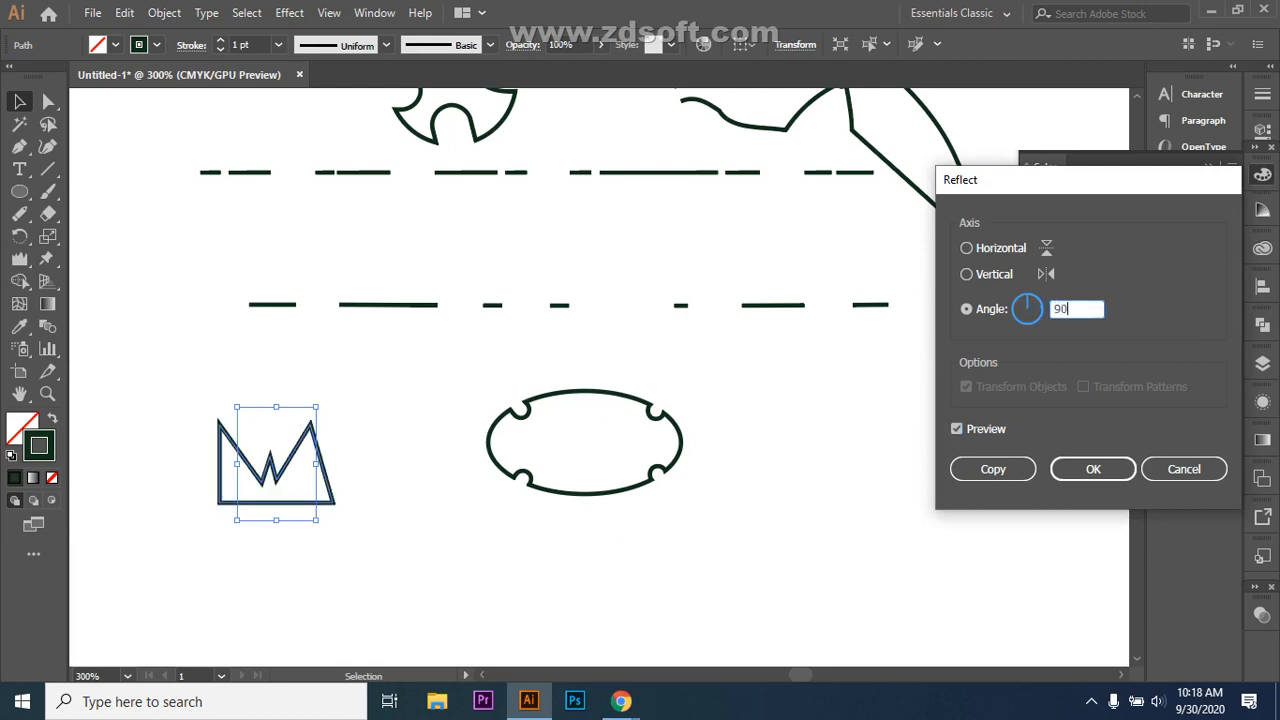
{"action": "key", "text": "Return"}
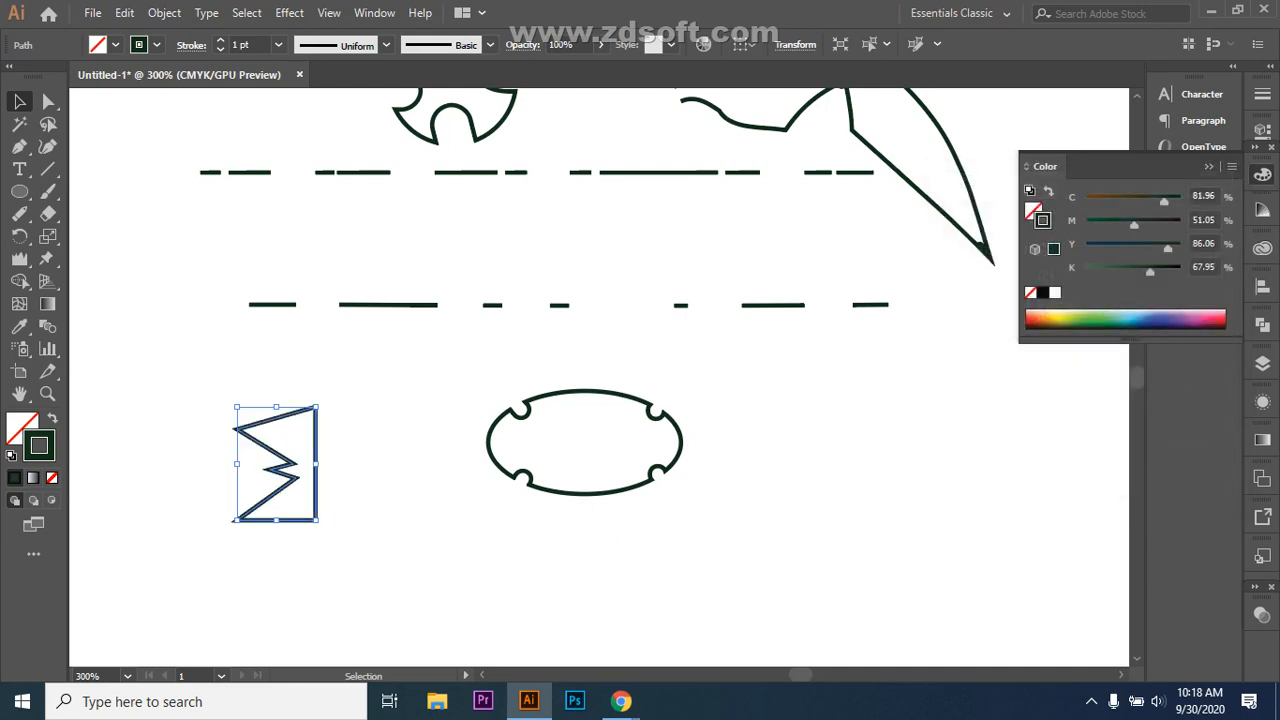
{"action": "left_click_drag", "start_coordinate": [212, 382], "coordinate": [433, 540]}
{"action": "left_click_drag", "start_coordinate": [316, 463], "coordinate": [418, 463]}
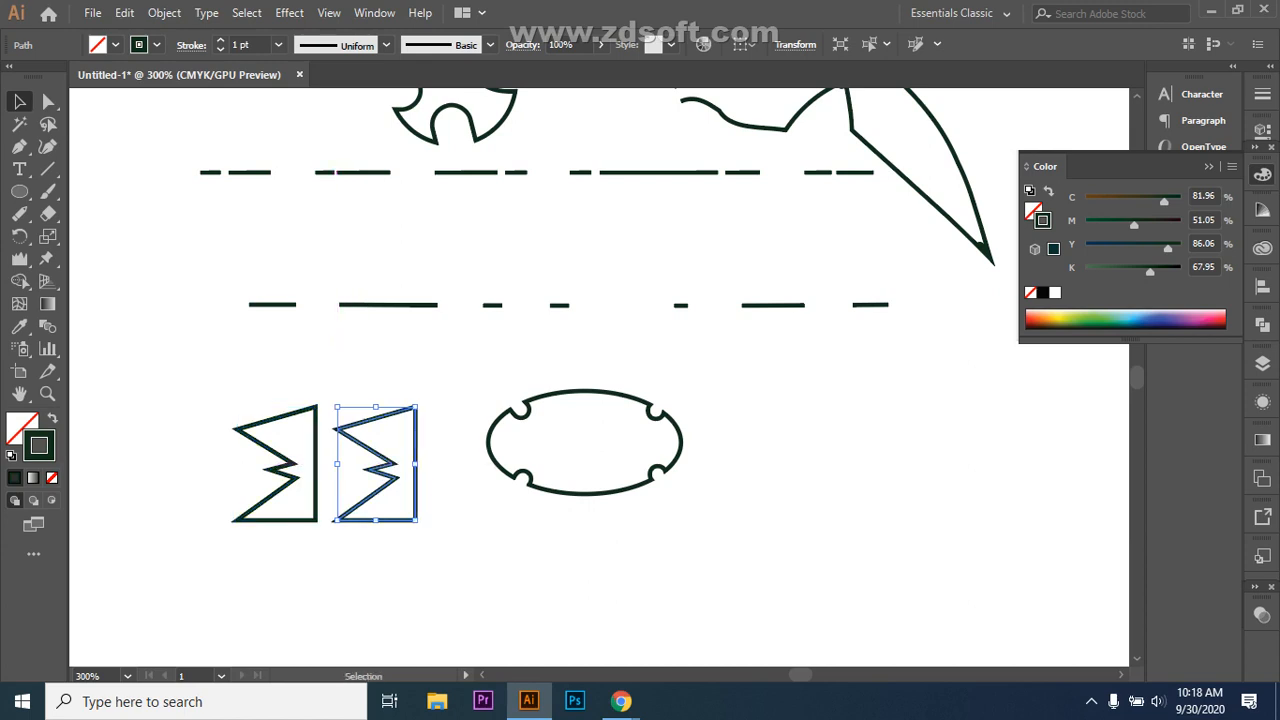
Step: Reflect the right-hand zigzag copy across a vertical axis
{"action": "right_click", "coordinate": [386, 465]}
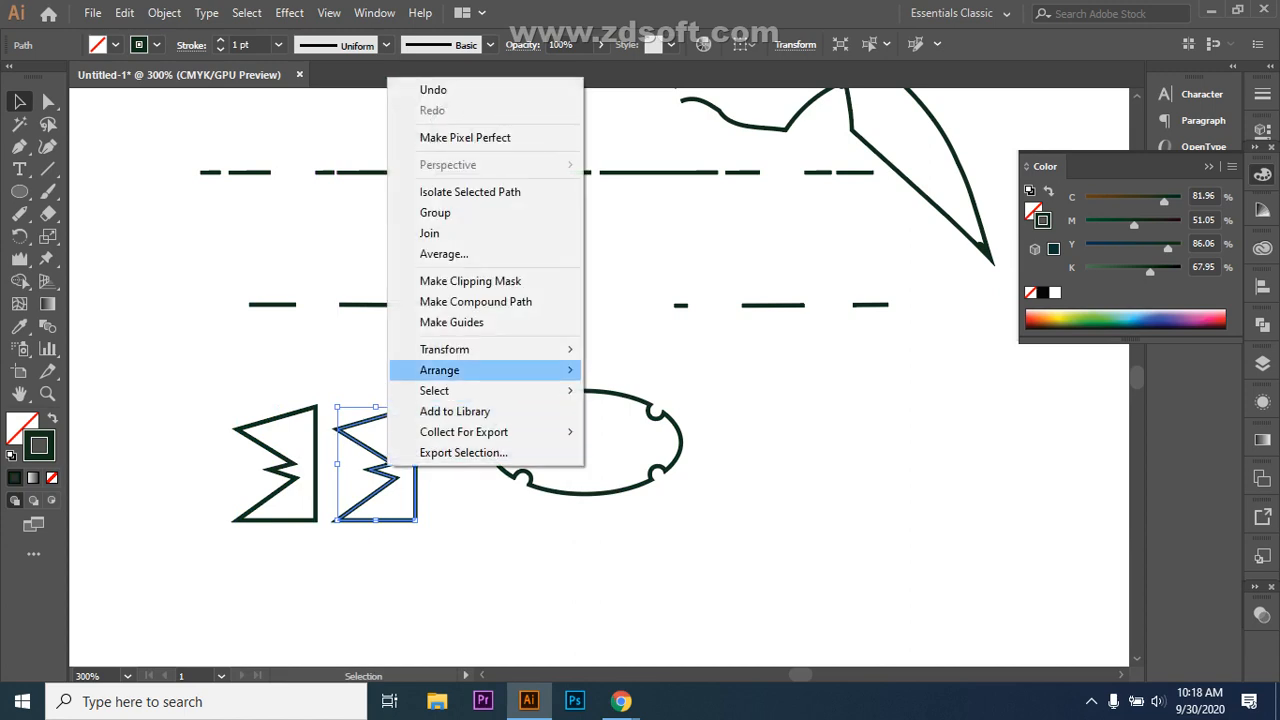
{"action": "mouse_move", "coordinate": [470, 349]}
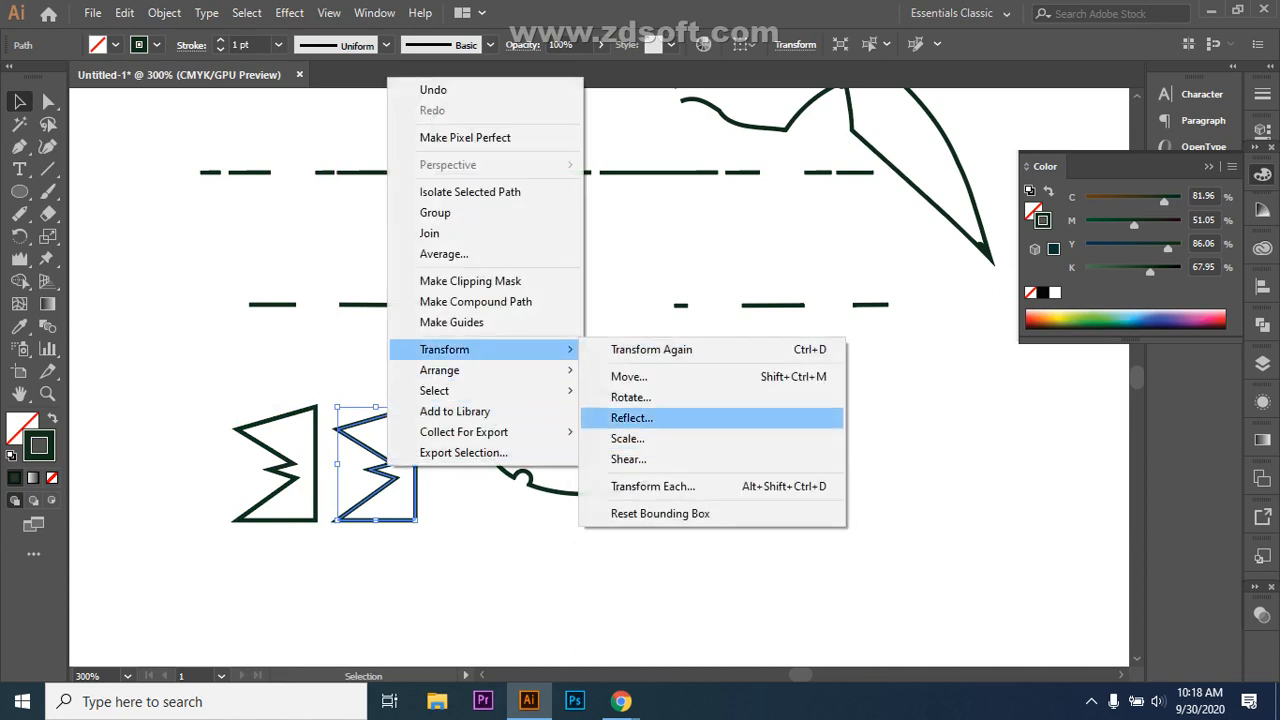
{"action": "left_click", "coordinate": [631, 417]}
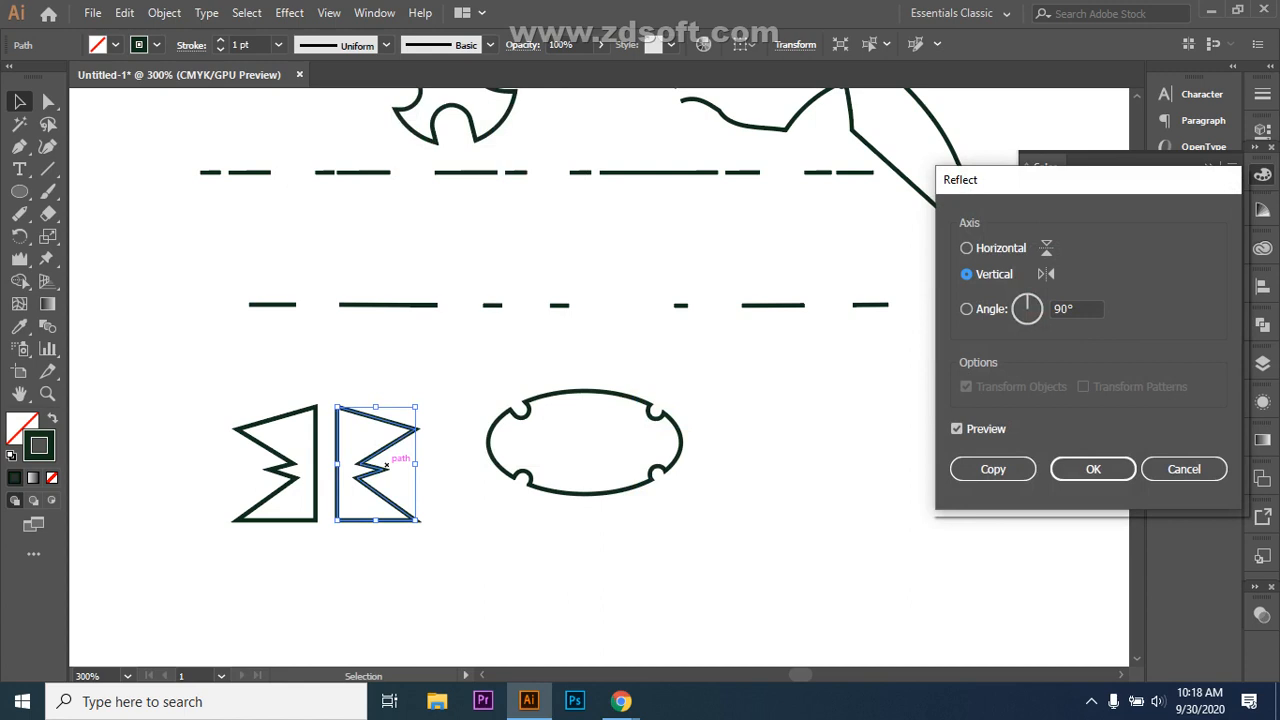
{"action": "left_click", "coordinate": [1093, 469]}
Step: Select the left zigzag and delete it
{"action": "key", "text": "ctrl+shift+a"}
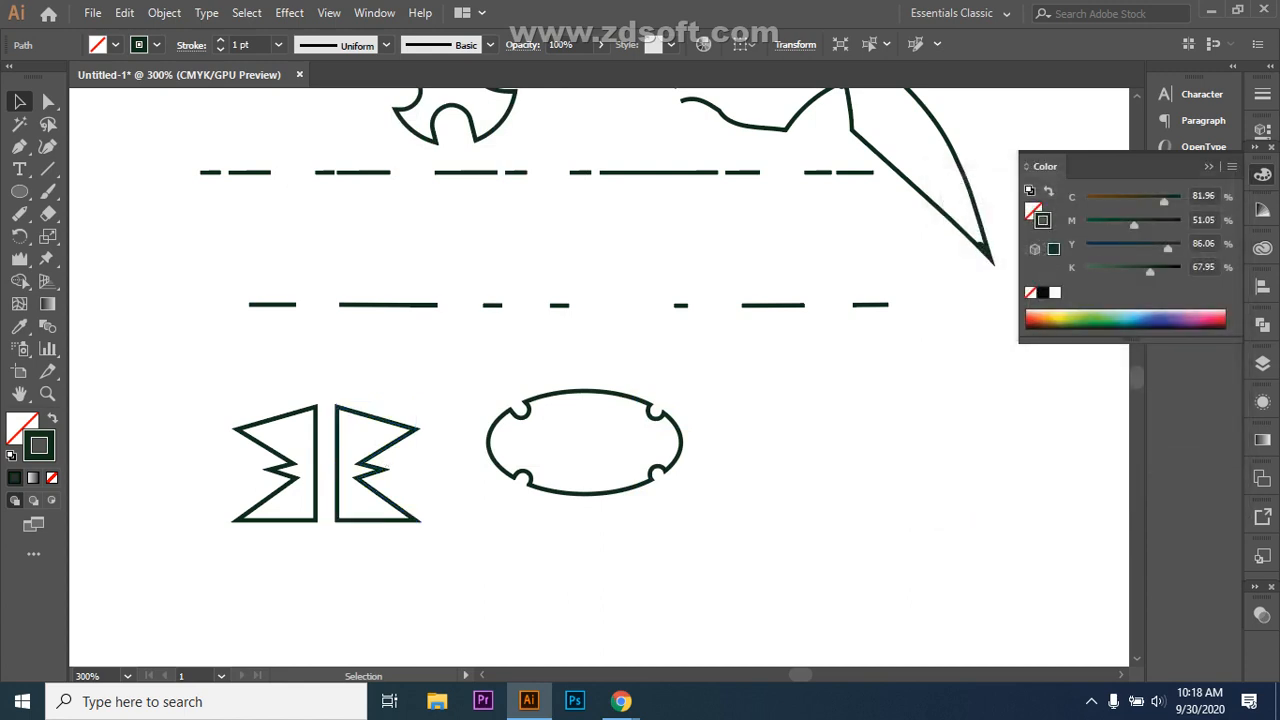
{"action": "left_click_drag", "start_coordinate": [331, 390], "coordinate": [440, 534]}
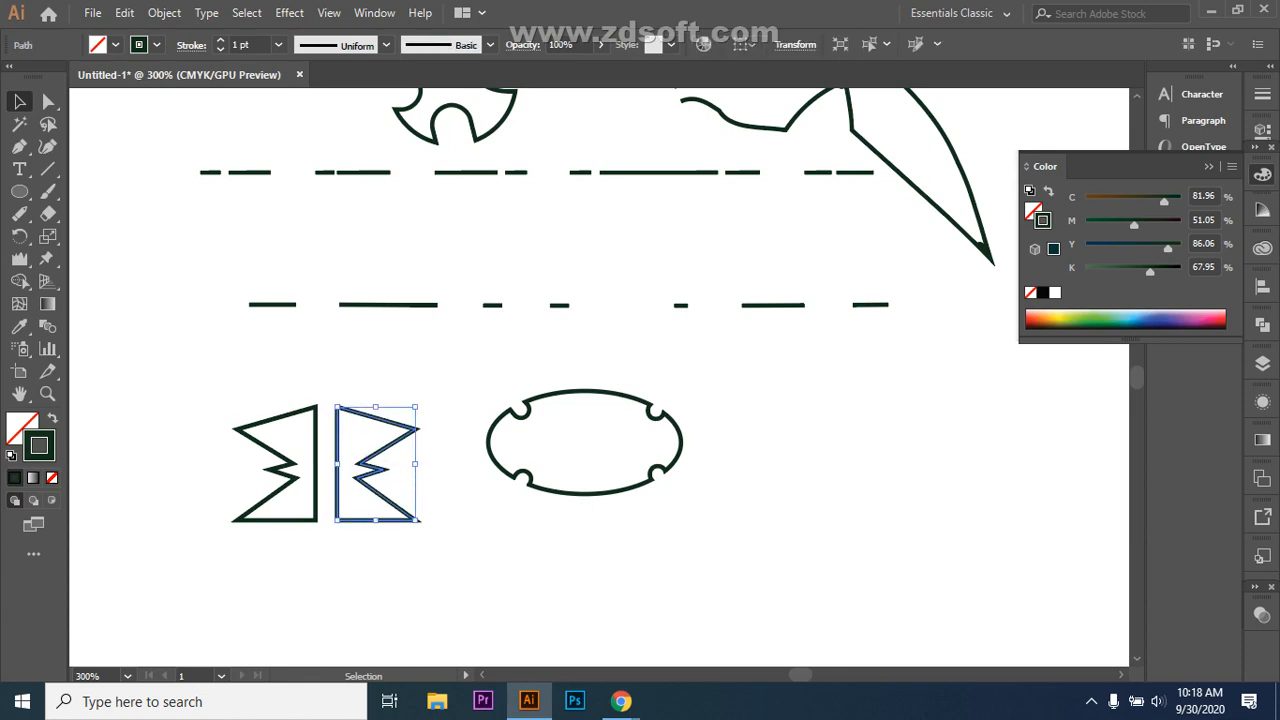
{"action": "left_click", "coordinate": [316, 462]}
{"action": "key", "text": "Delete"}
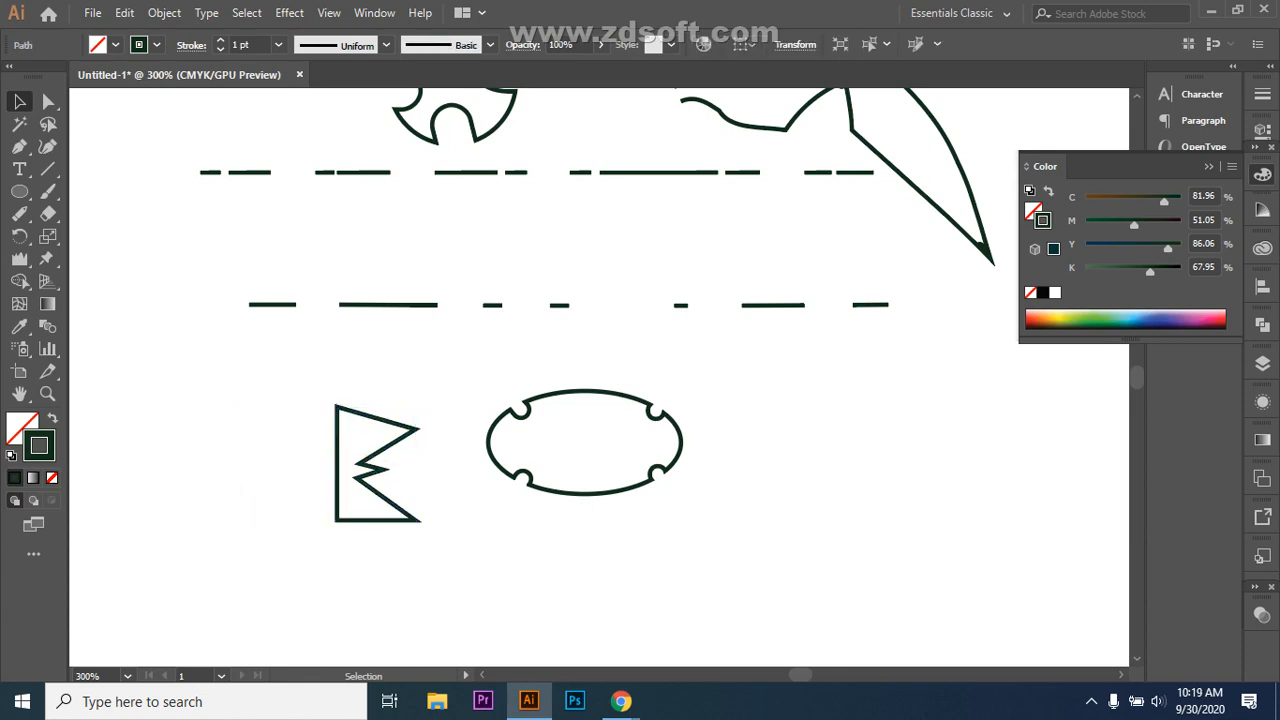
Step: Make a vertically mirrored copy of the zigzag with Reflect > Copy
{"action": "left_click", "coordinate": [341, 440]}
{"action": "right_click", "coordinate": [380, 434]}
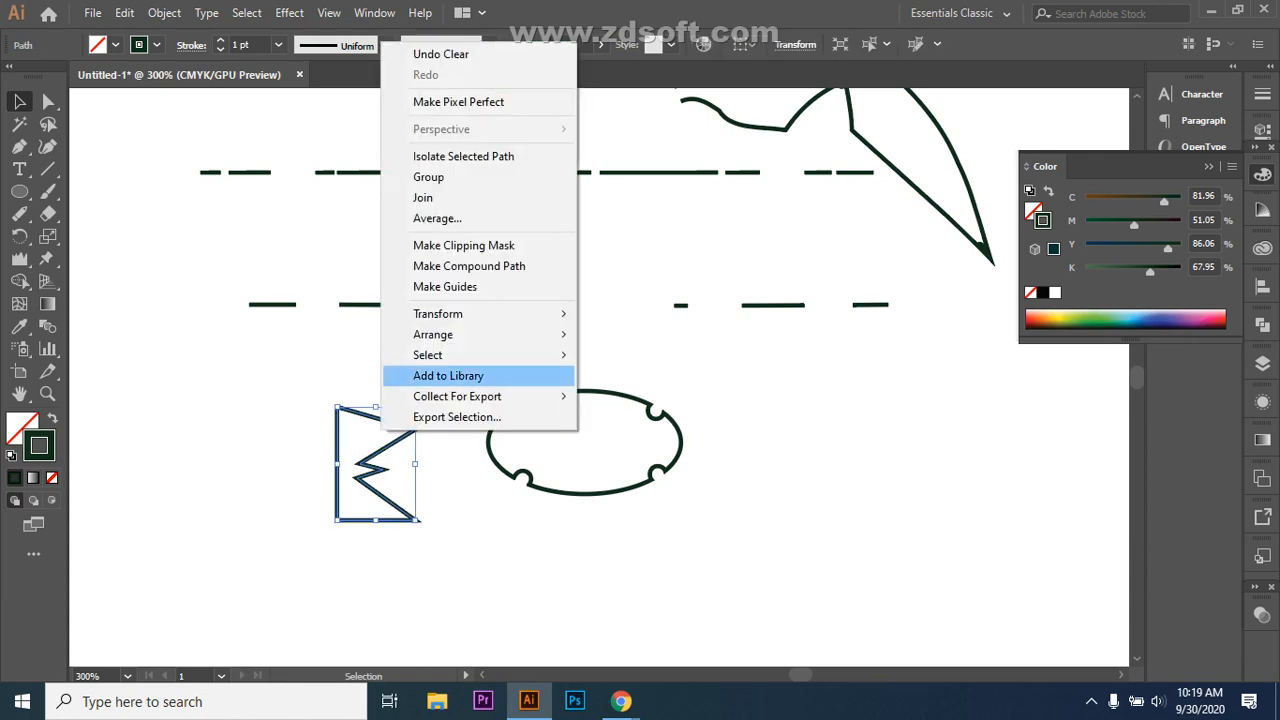
{"action": "mouse_move", "coordinate": [470, 314]}
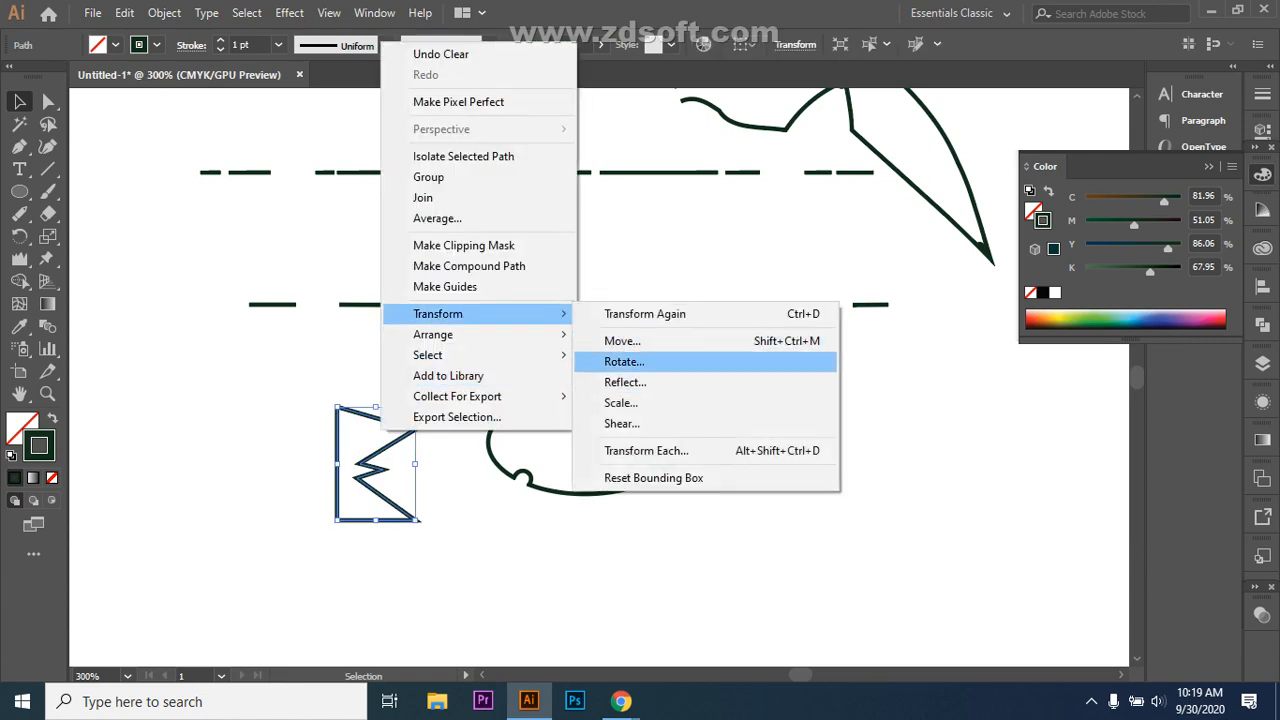
{"action": "left_click", "coordinate": [625, 382]}
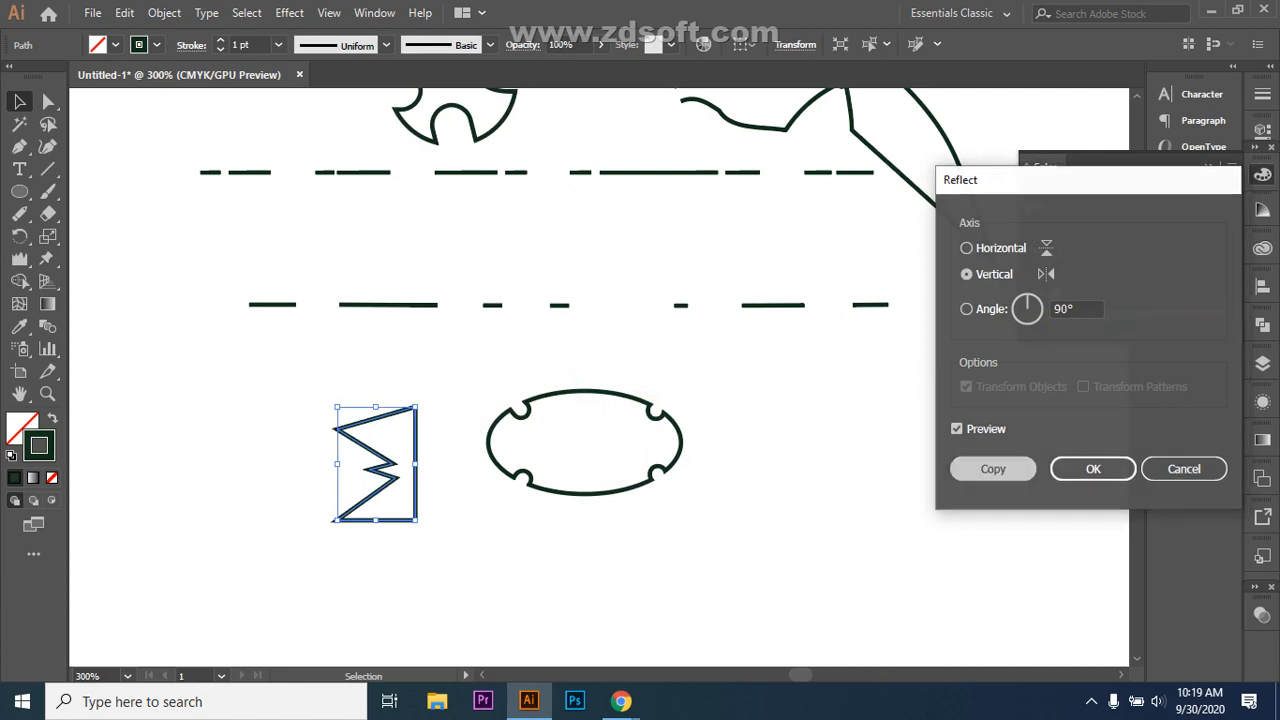
{"action": "left_click", "coordinate": [993, 469]}
{"action": "key", "text": "ctrl+shift+a"}
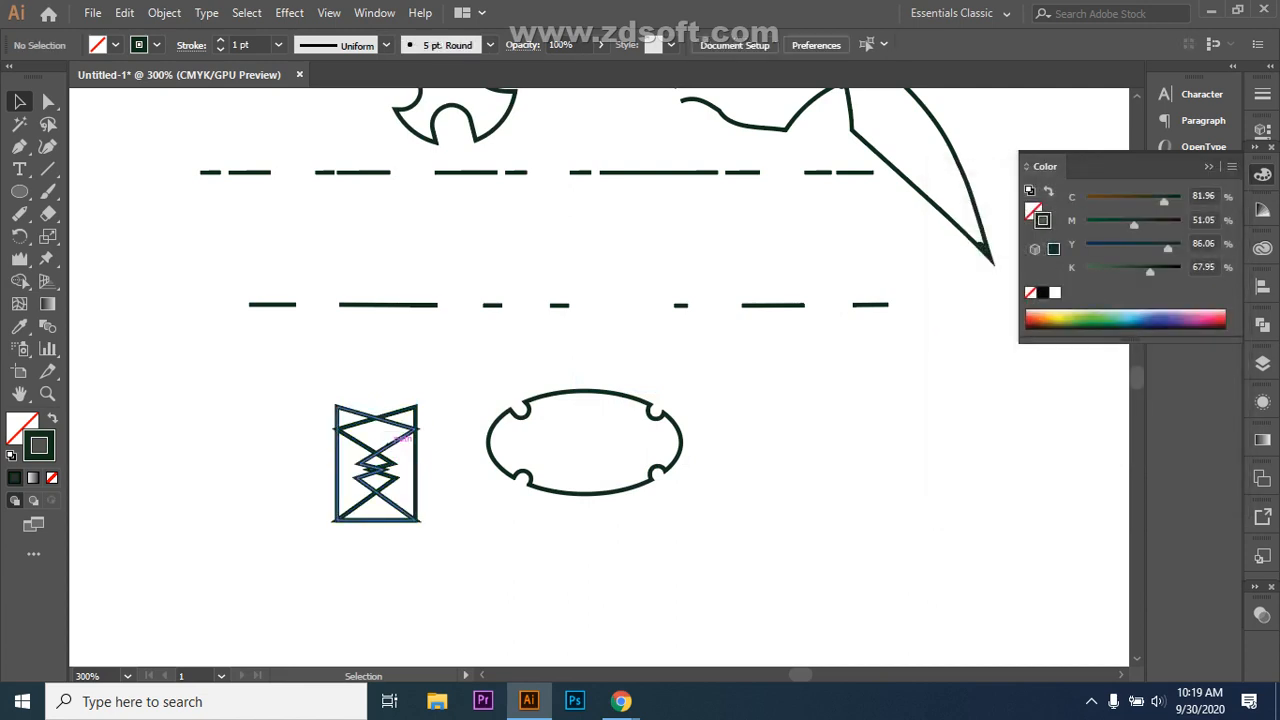
Step: Move the mirrored copy left and nudge it with arrow keys until both halves touch
{"action": "left_click_drag", "start_coordinate": [375, 462], "coordinate": [284, 462]}
{"action": "key", "text": "ctrl+shift+a"}
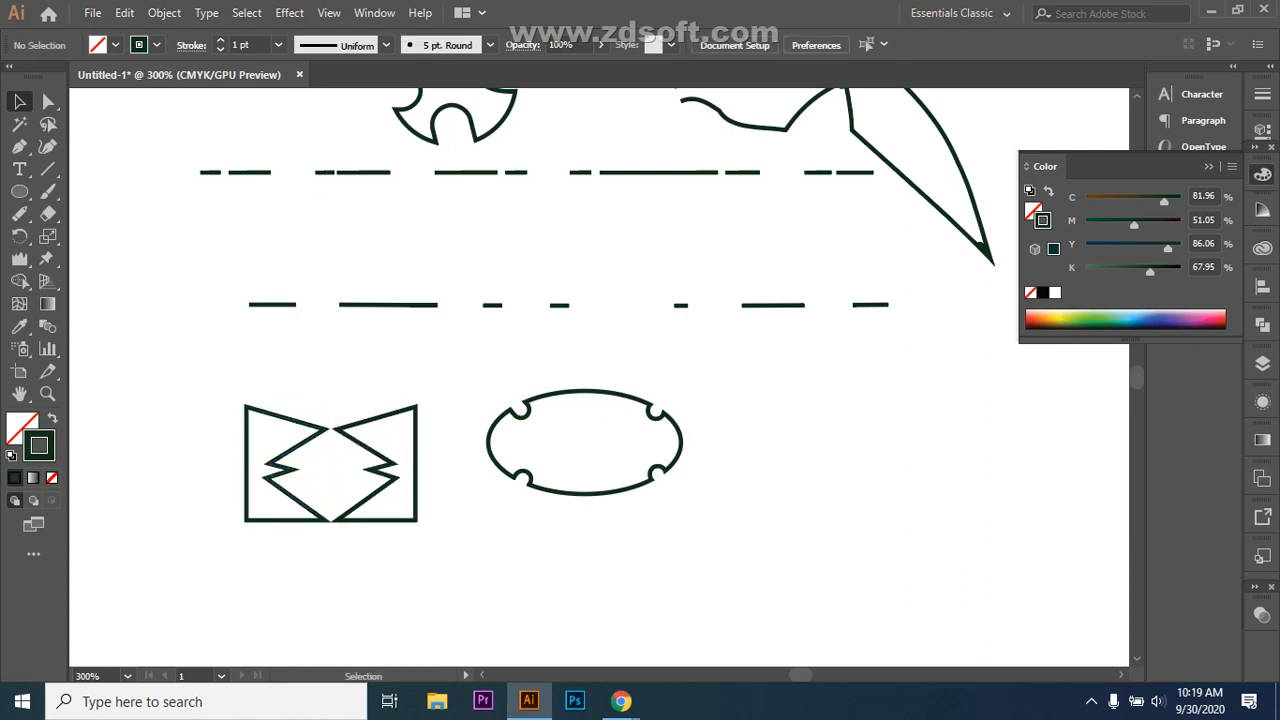
{"action": "left_click", "coordinate": [305, 424]}
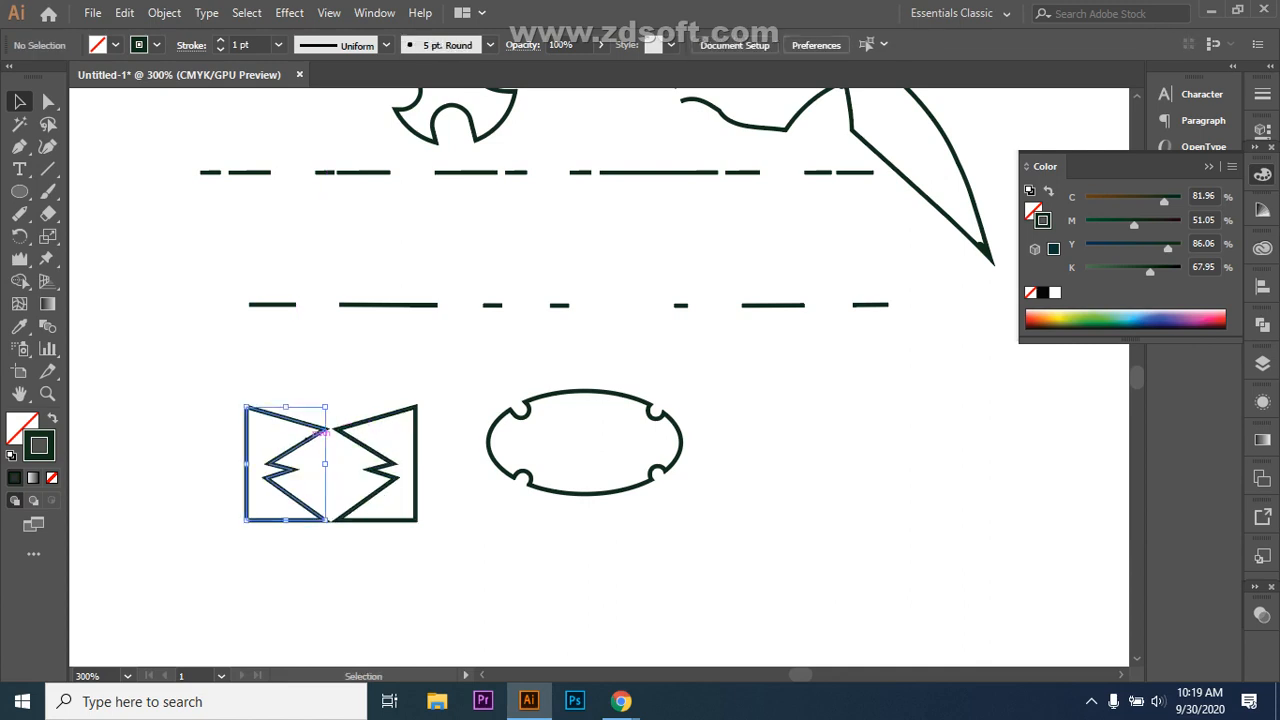
{"action": "key", "text": "Right"}
{"action": "key", "text": "Right"}
{"action": "left_click", "coordinate": [740, 470]}
{"action": "left_click_drag", "start_coordinate": [204, 403], "coordinate": [478, 404]}
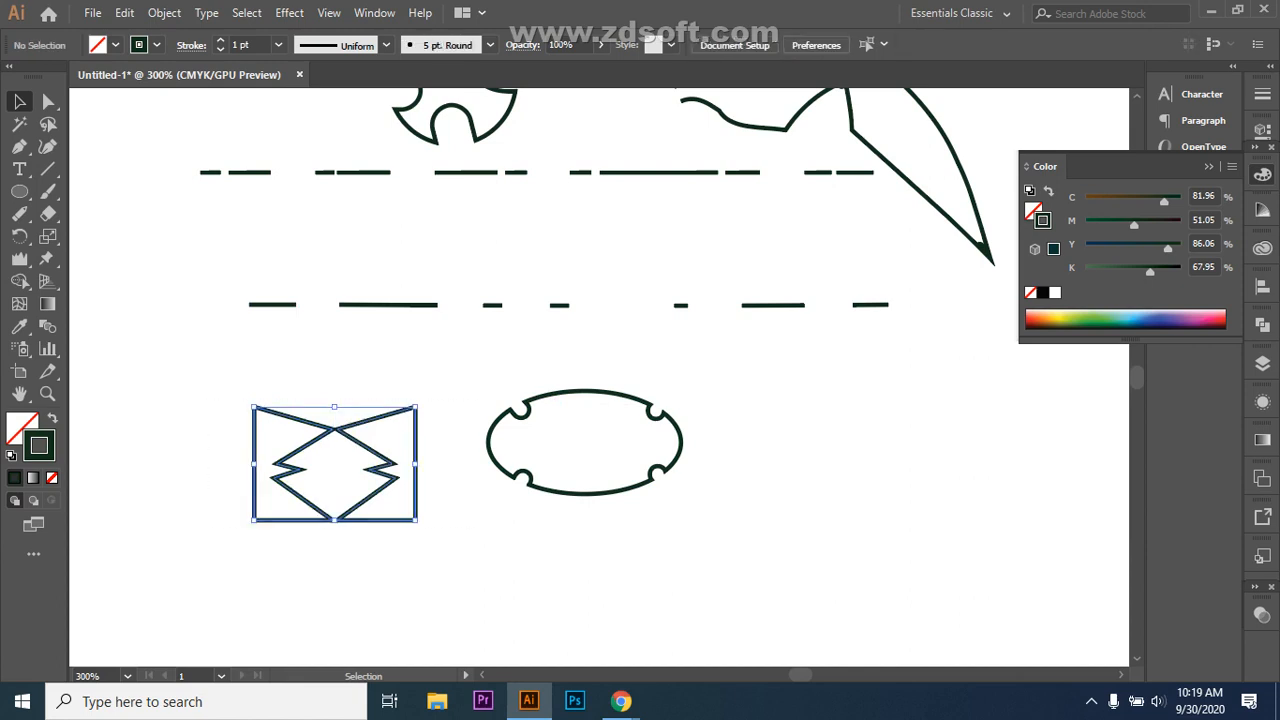
{"action": "key", "text": "ctrl+shift+a"}
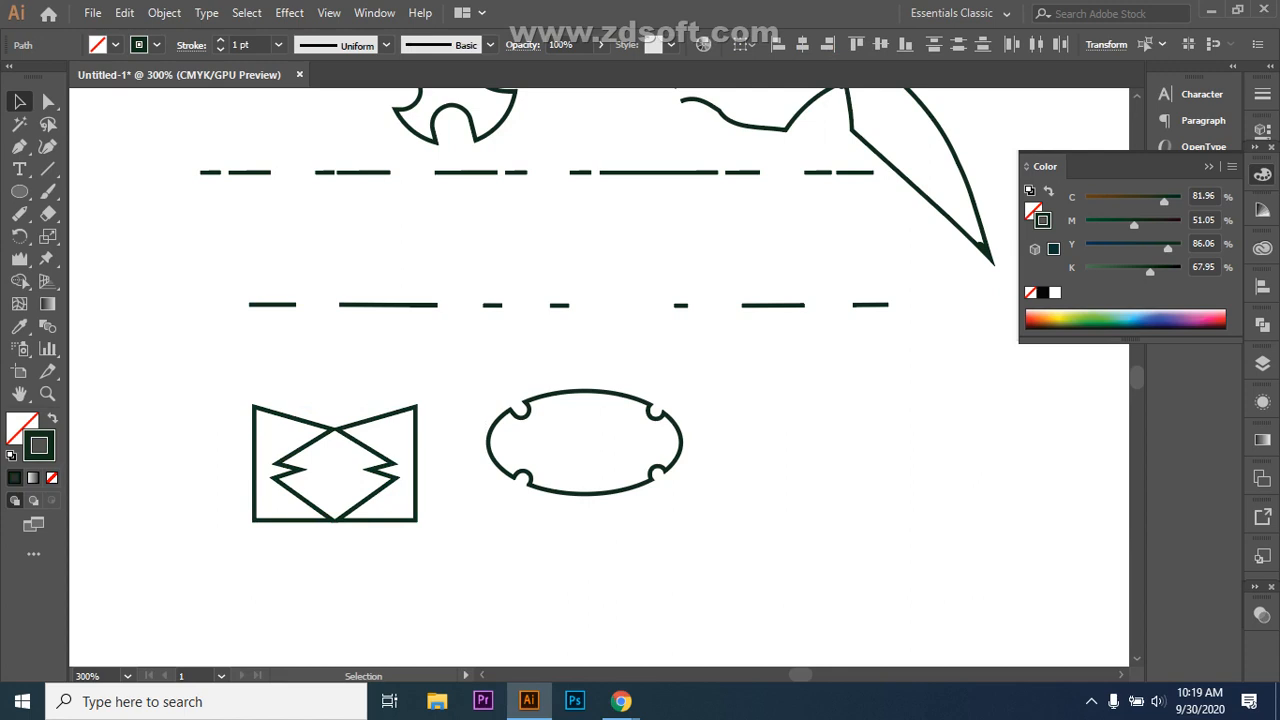
{"action": "left_click", "coordinate": [308, 520]}
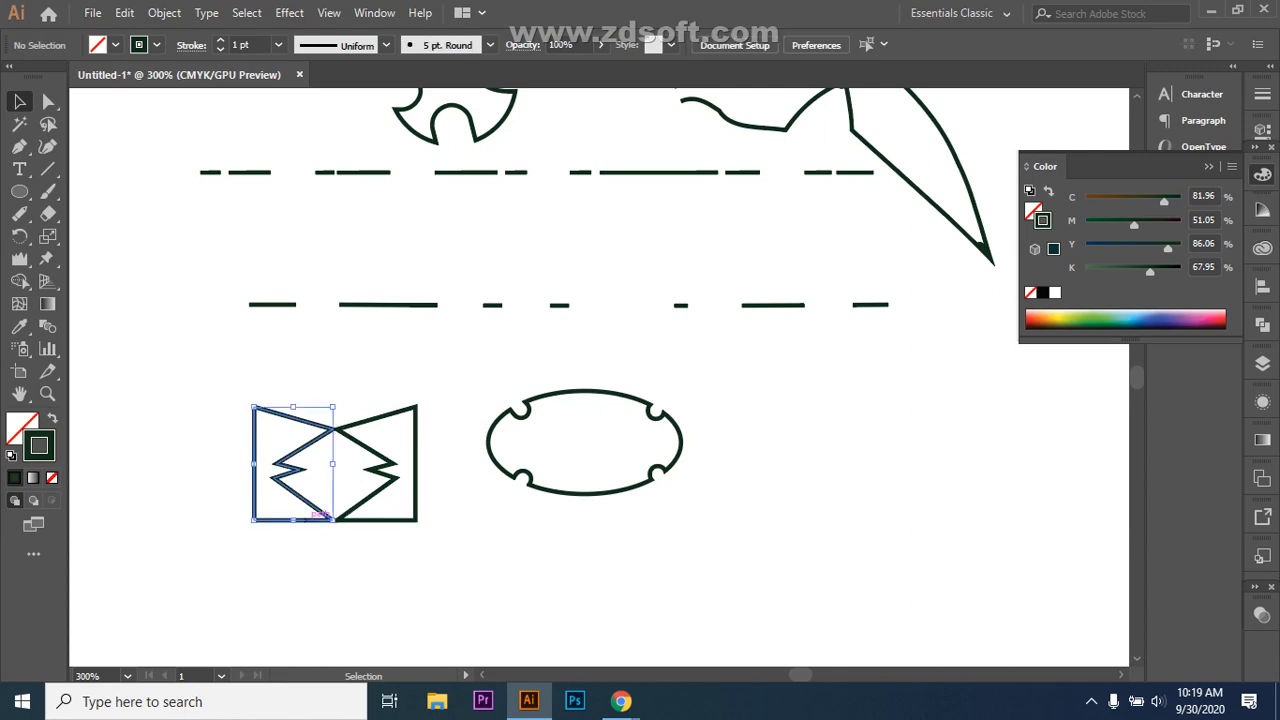
{"action": "key", "text": "Left"}
{"action": "left_click", "coordinate": [345, 580]}
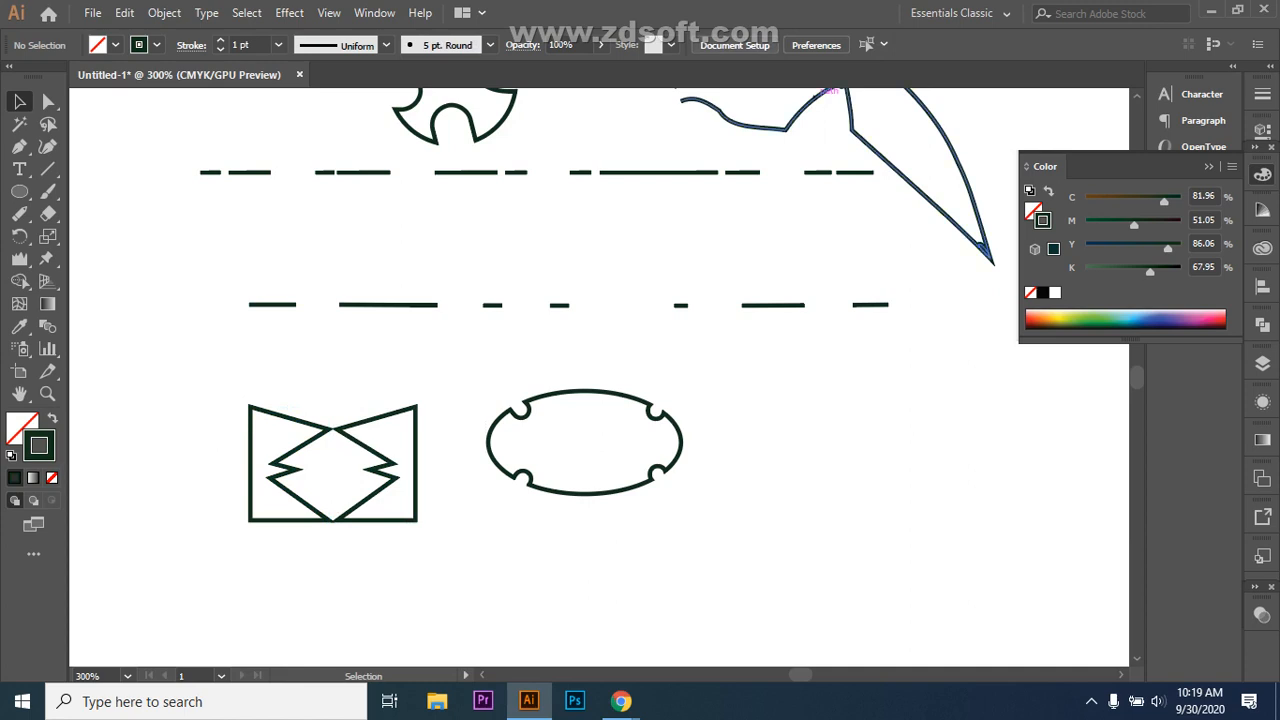
{"action": "scroll", "coordinate": [600, 400], "scroll_direction": "down", "scroll_amount": 3}
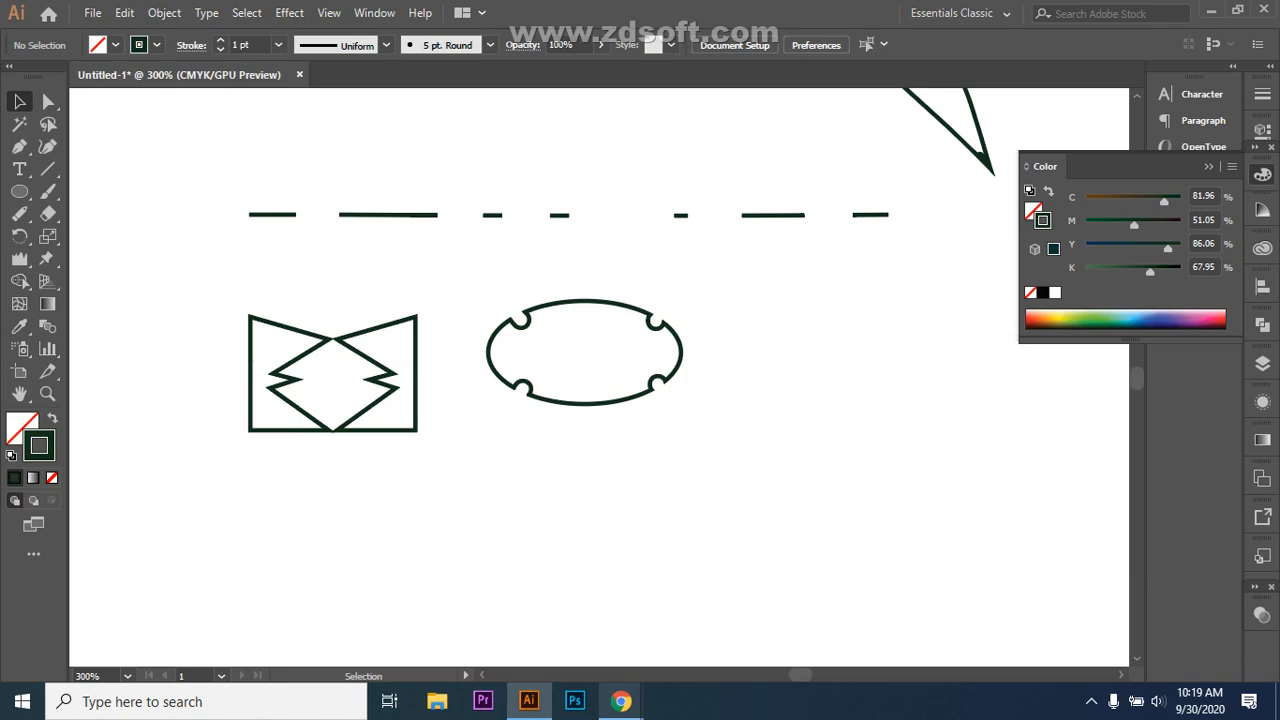
Step: Admit the next waiting participant in Meet, then Alt+Tab back to Illustrator
{"action": "mouse_move", "coordinate": [621, 701]}
{"action": "left_click", "coordinate": [520, 625]}
{"action": "left_click", "coordinate": [836, 443]}
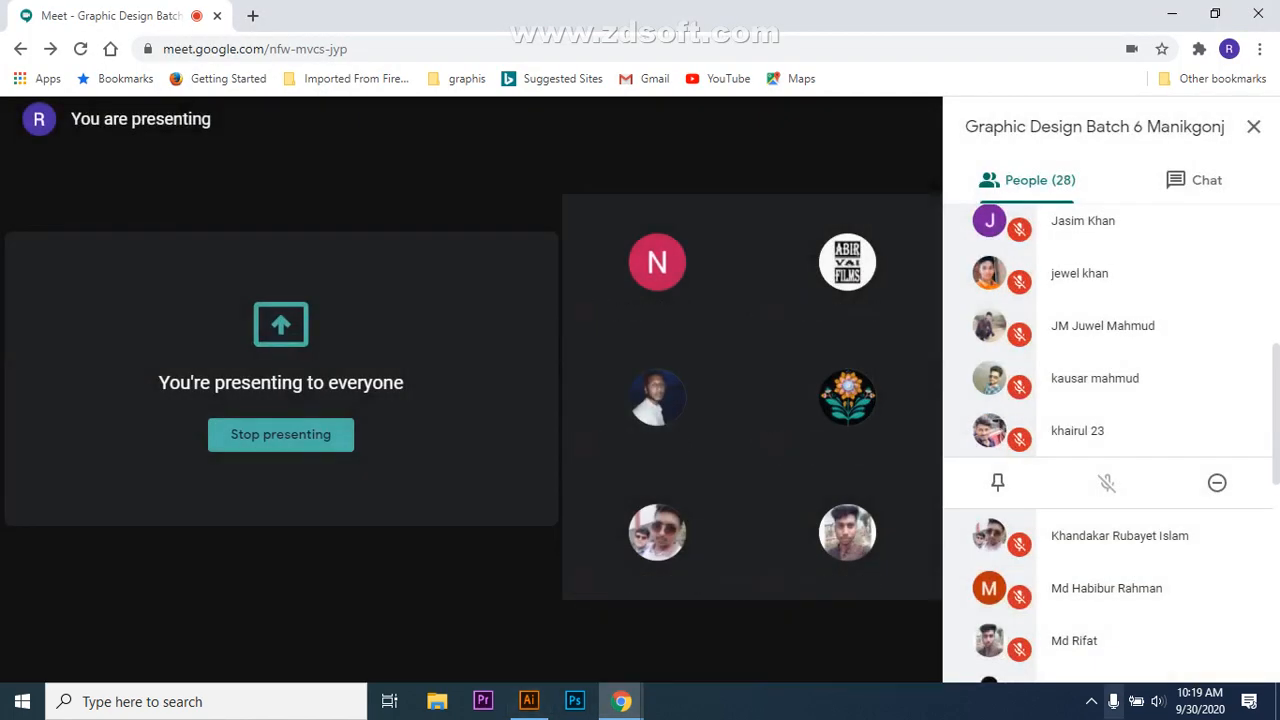
{"action": "key", "text": "alt+Tab"}
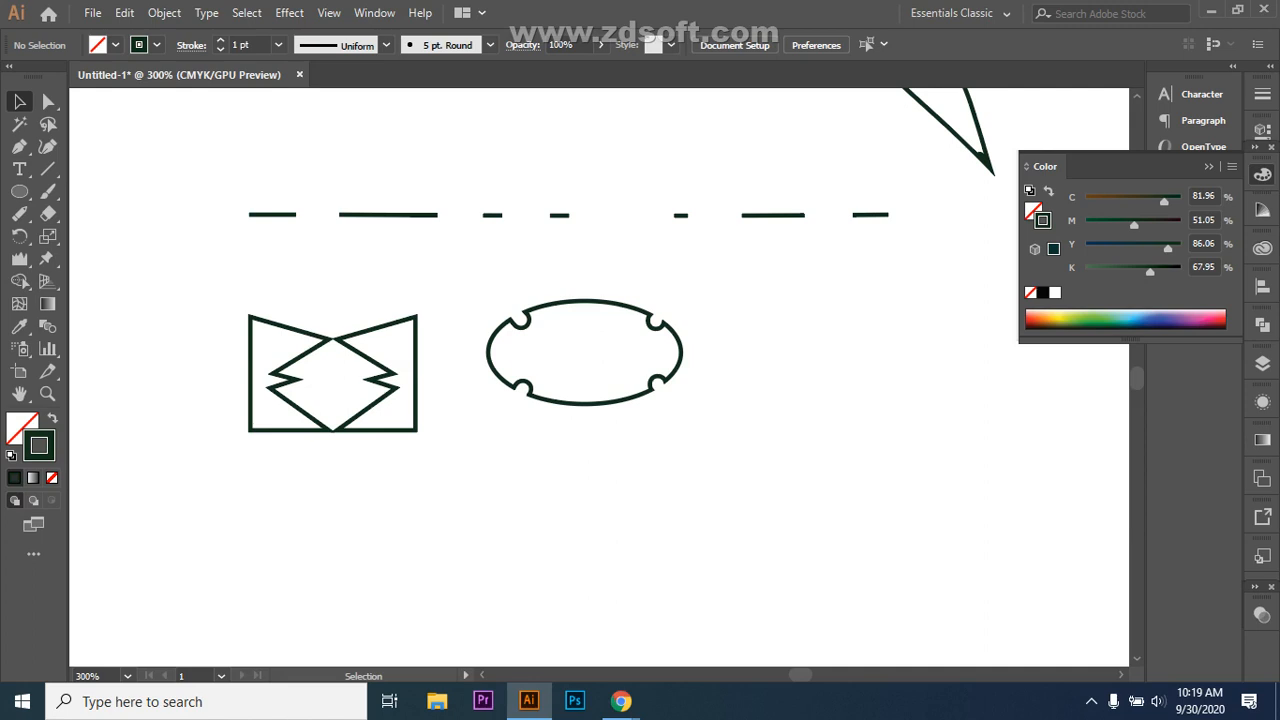
Step: Marquee-select the bow's left half and delete it
{"action": "left_click_drag", "start_coordinate": [225, 320], "coordinate": [312, 410]}
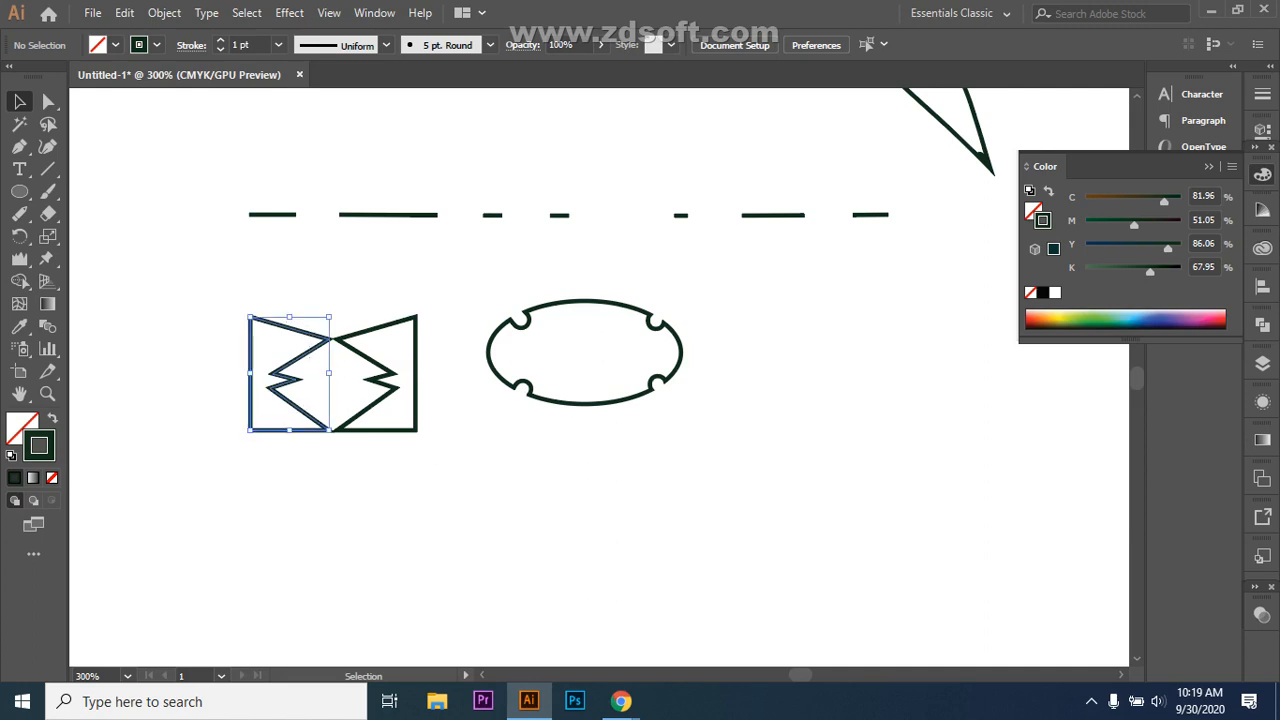
{"action": "left_click", "coordinate": [240, 296]}
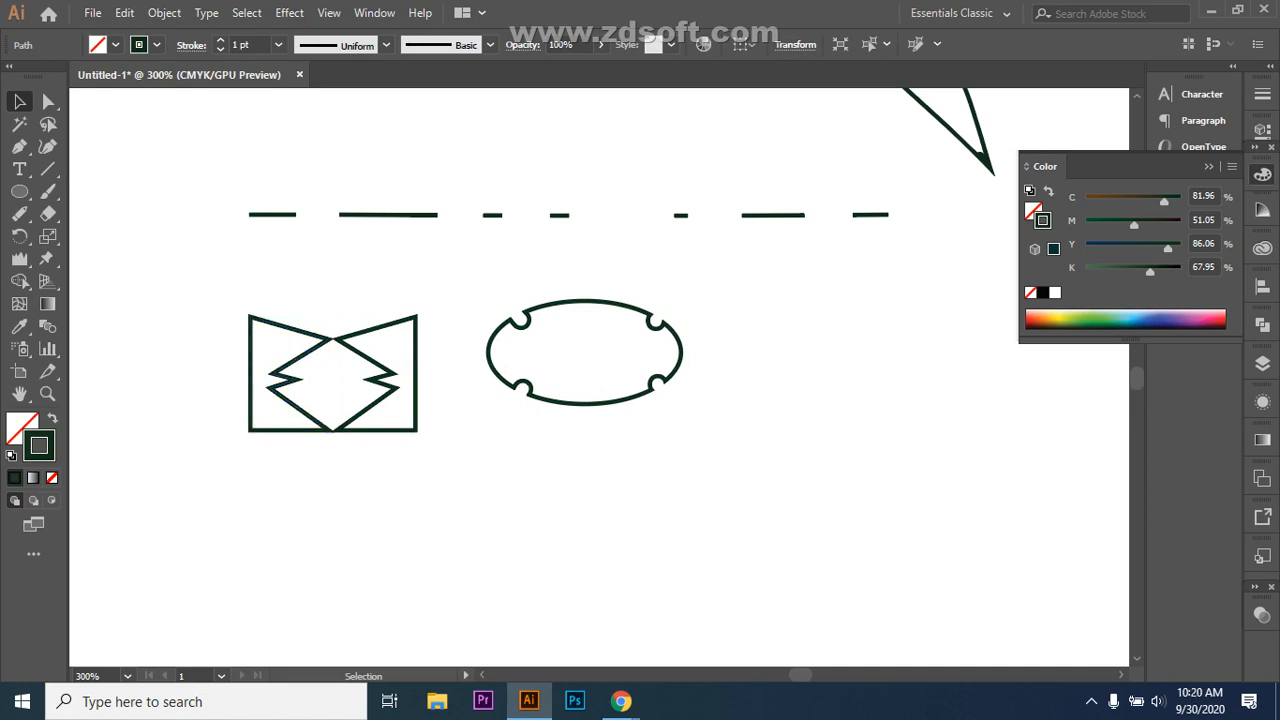
{"action": "left_click_drag", "start_coordinate": [240, 296], "coordinate": [296, 414]}
{"action": "key", "text": "Delete"}
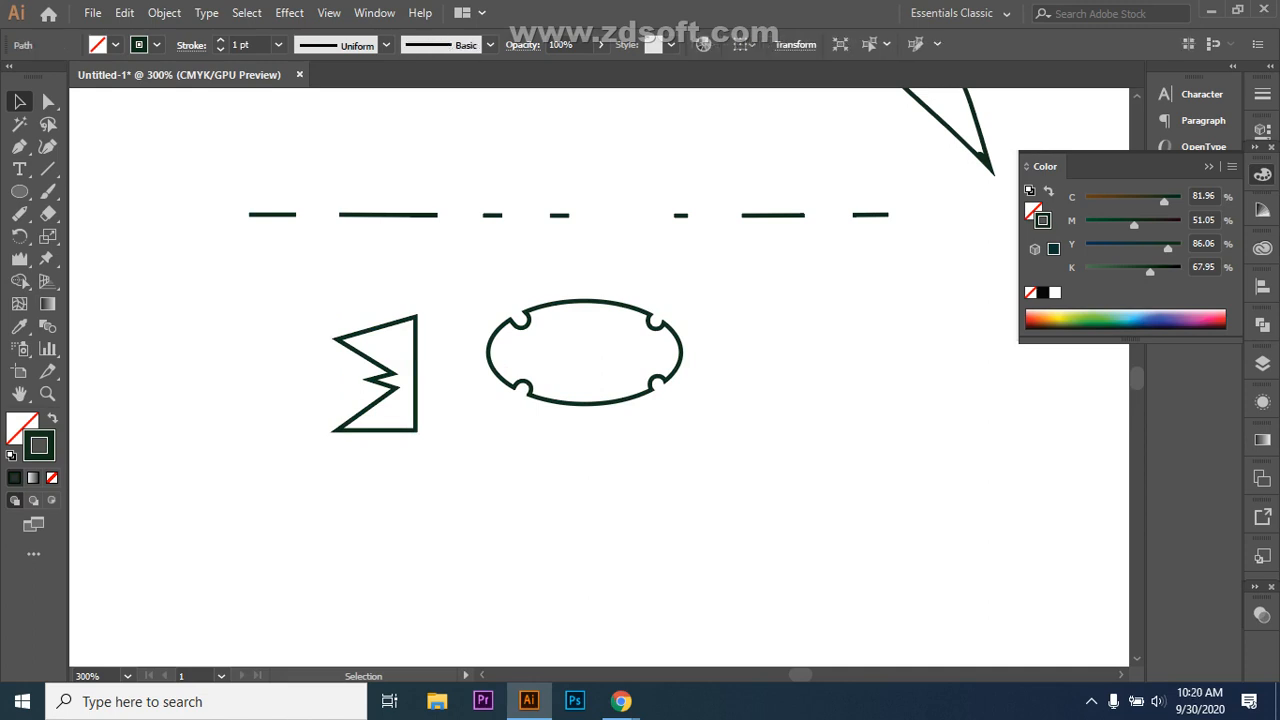
Step: Duplicate the zigzag to the left, add a mirrored copy further left, and select all three
{"action": "left_click", "coordinate": [392, 382]}
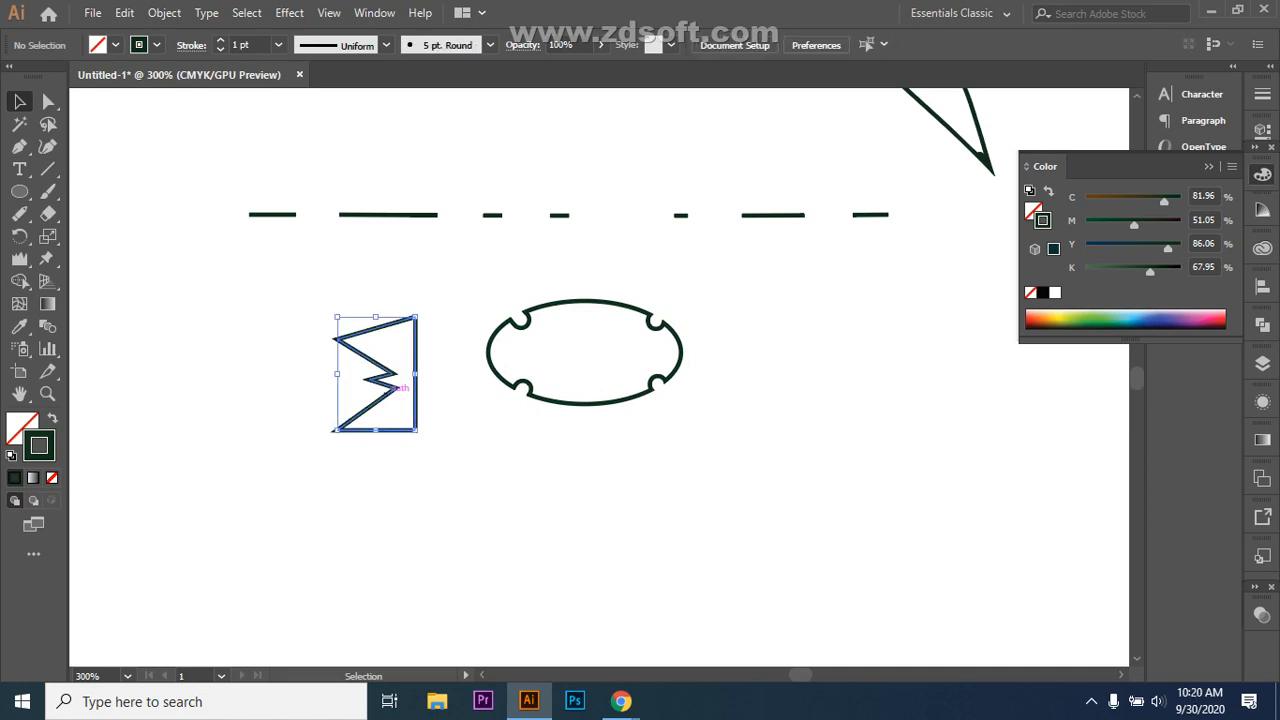
{"action": "left_click_drag", "start_coordinate": [392, 382], "coordinate": [287, 382]}
{"action": "right_click", "coordinate": [288, 382]}
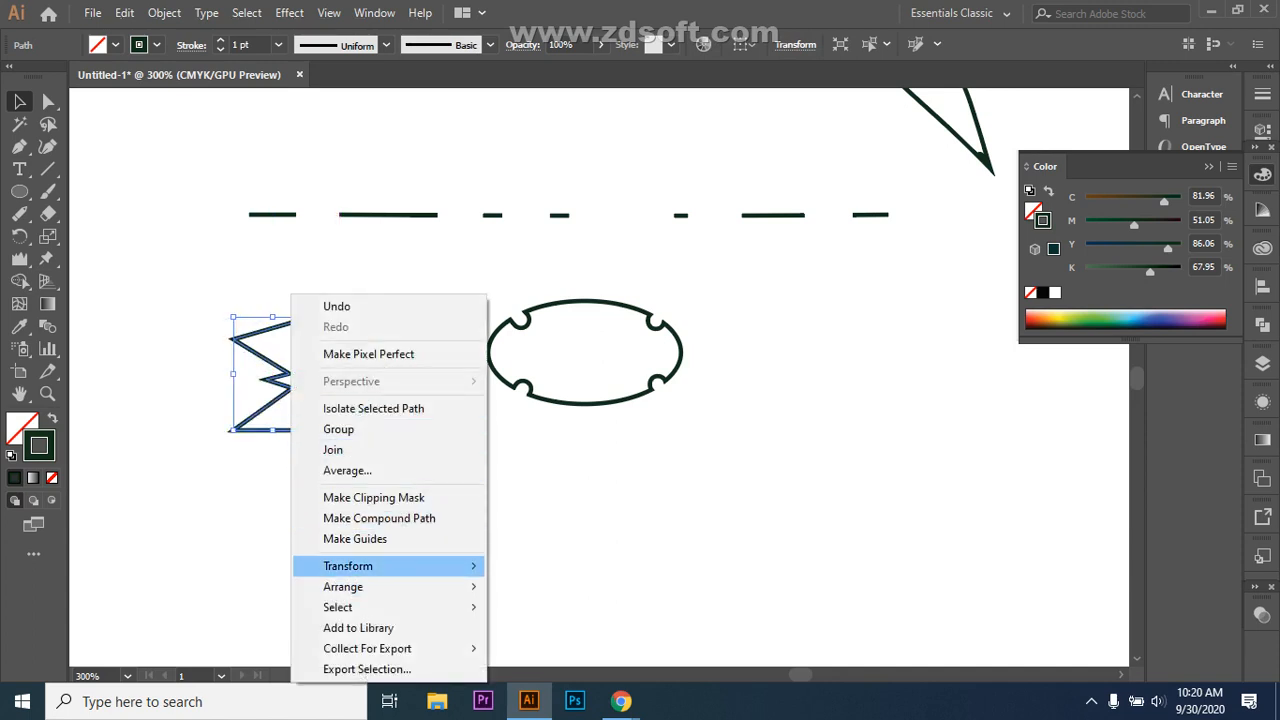
{"action": "mouse_move", "coordinate": [400, 566]}
{"action": "left_click", "coordinate": [535, 470]}
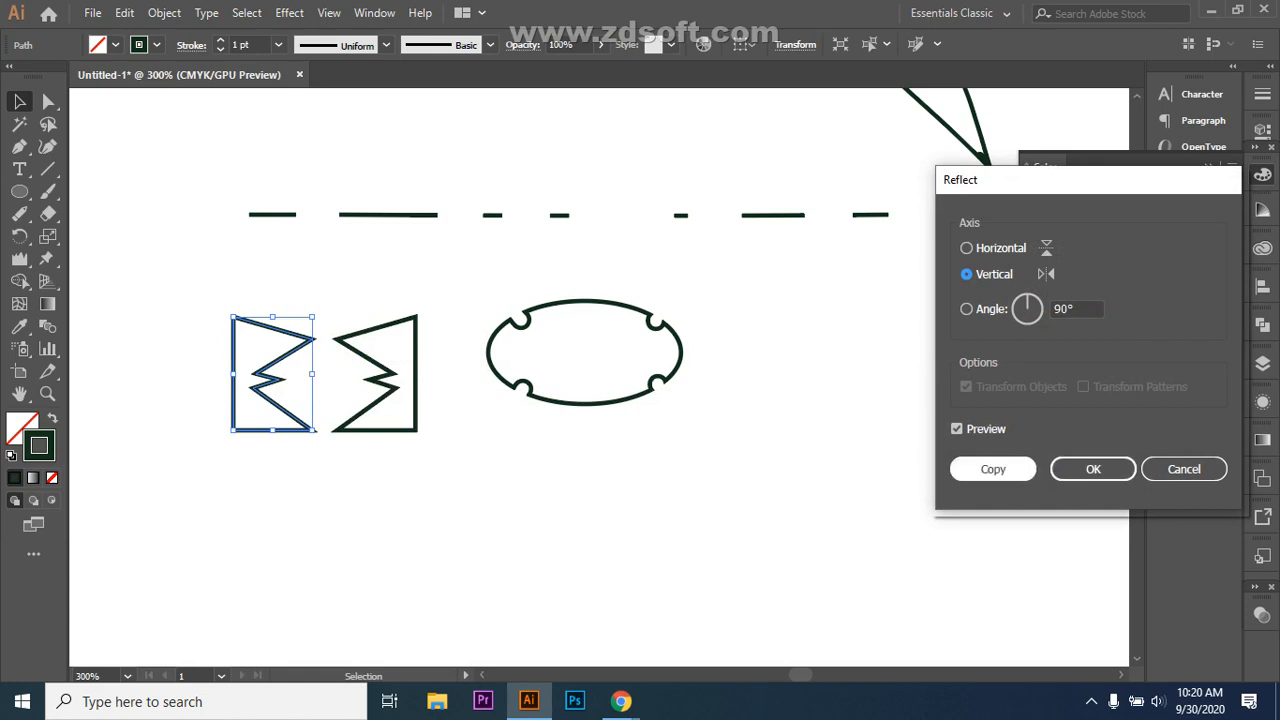
{"action": "left_click", "coordinate": [993, 469]}
{"action": "left_click_drag", "start_coordinate": [272, 372], "coordinate": [164, 372]}
{"action": "key", "text": "ctrl+shift+a"}
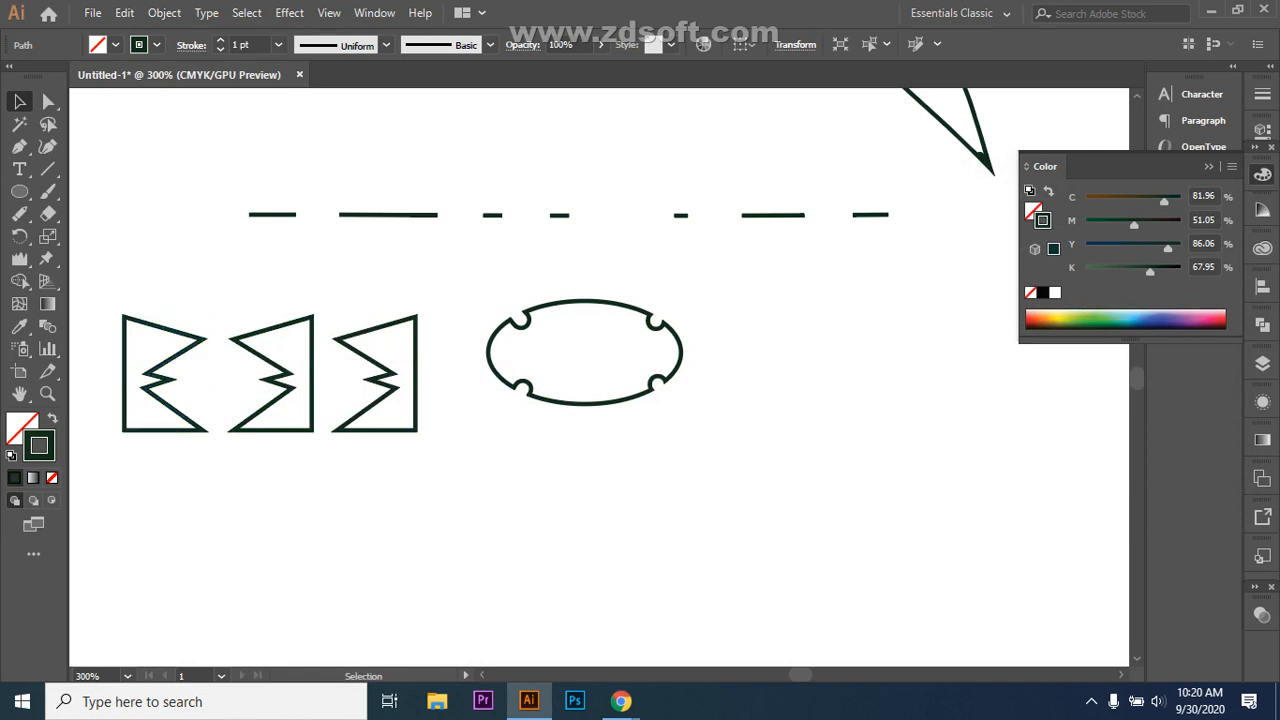
{"action": "left_click_drag", "start_coordinate": [112, 270], "coordinate": [430, 445]}
Step: Delete the three zigzags and draw a large circle at lower left
{"action": "key", "text": "Delete"}
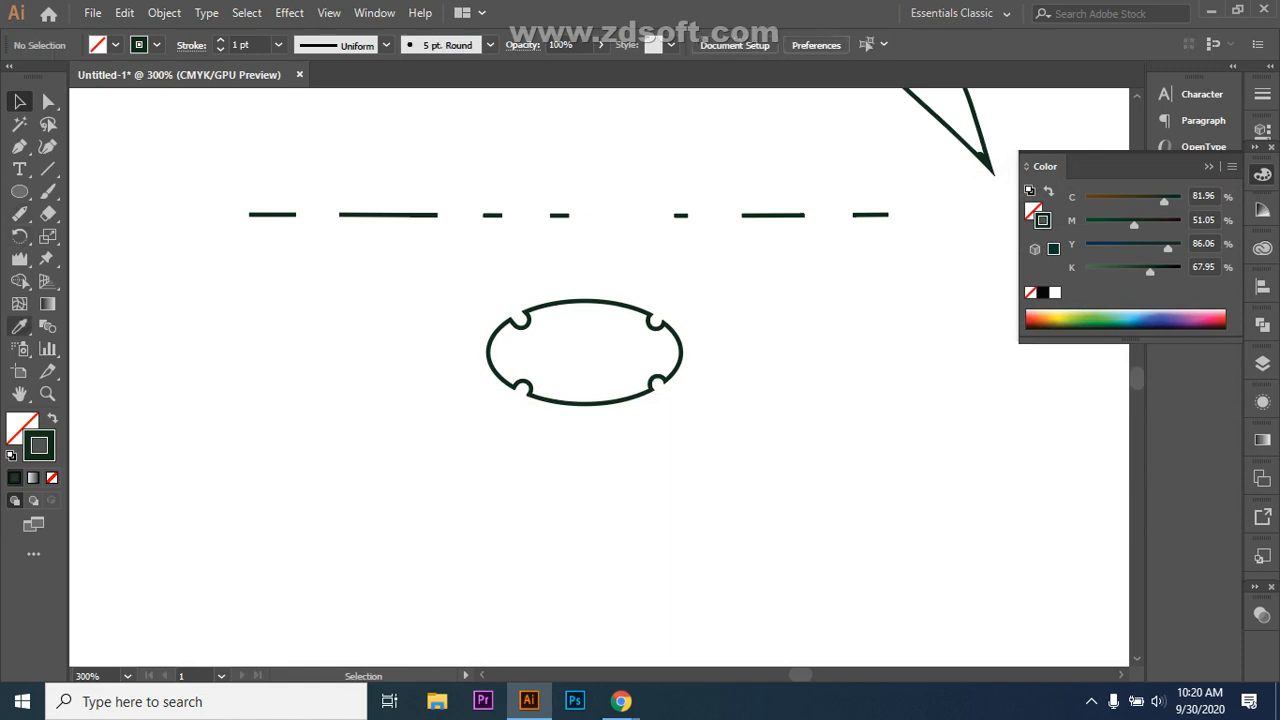
{"action": "left_click_drag", "start_coordinate": [19, 235], "coordinate": [100, 234]}
{"action": "key", "text": "l"}
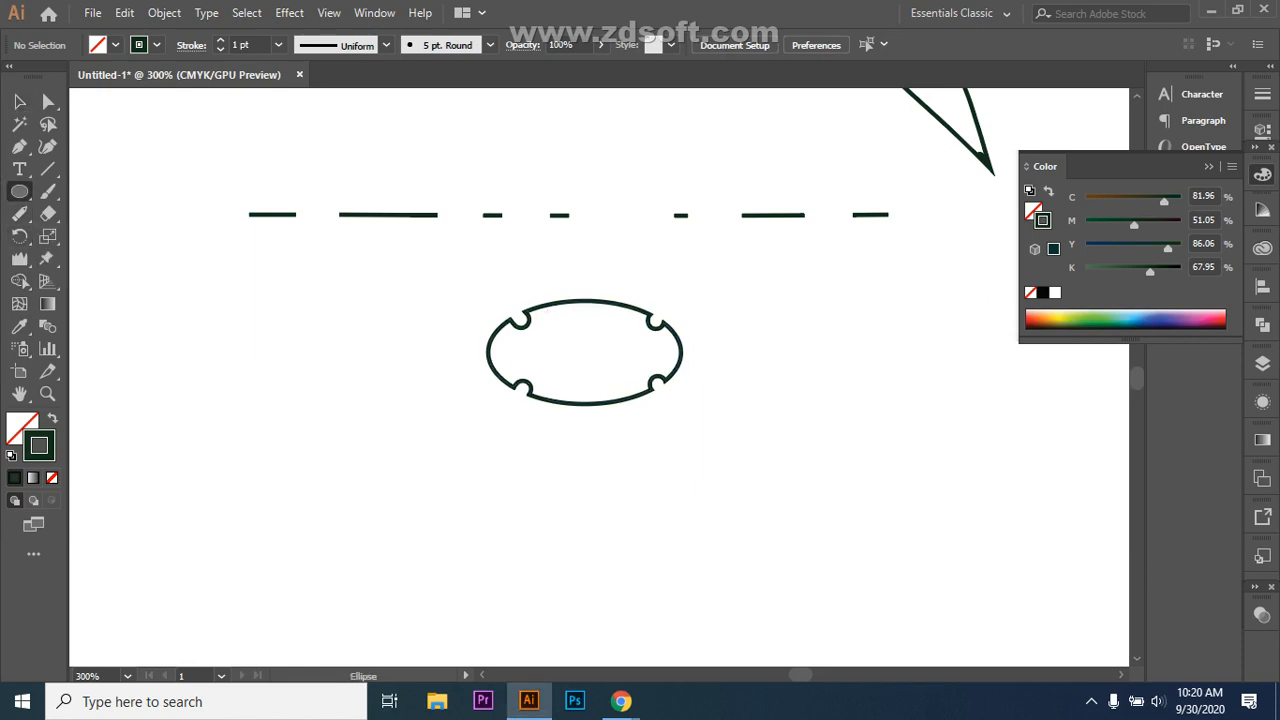
{"action": "left_click_drag", "start_coordinate": [231, 378], "coordinate": [437, 517]}
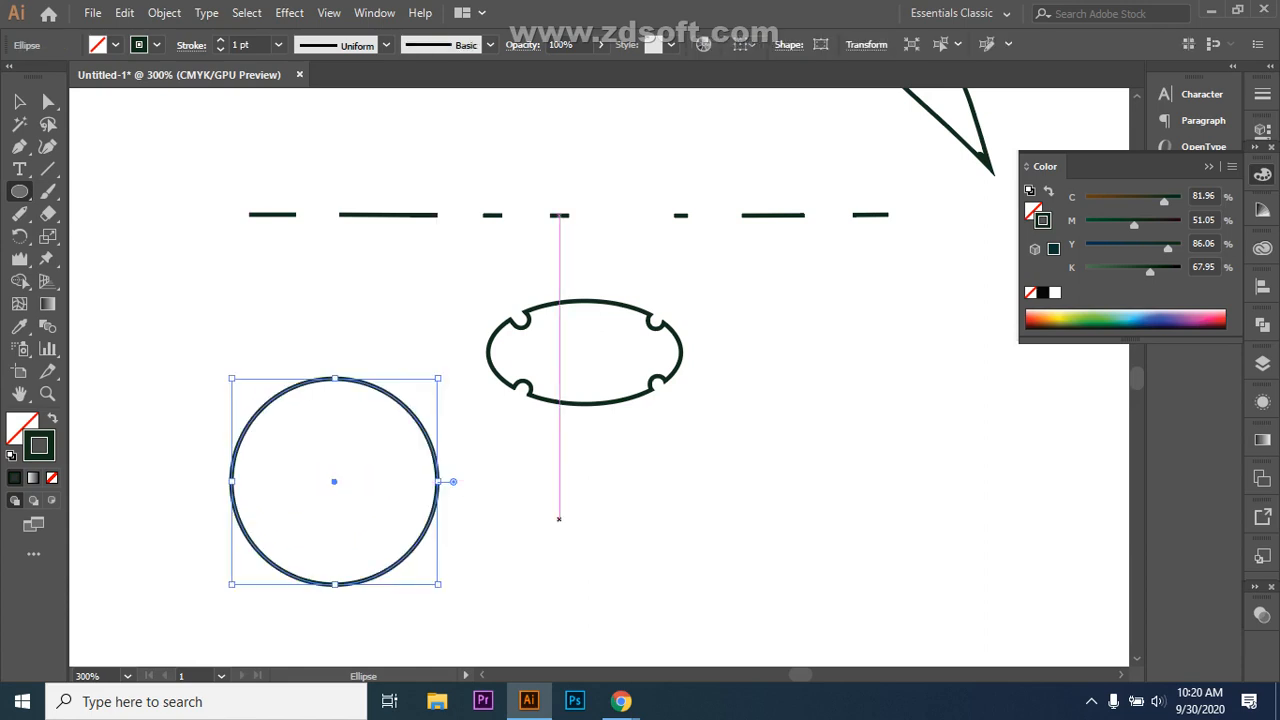
{"action": "key", "text": "v"}
{"action": "key", "text": "ctrl+shift+a"}
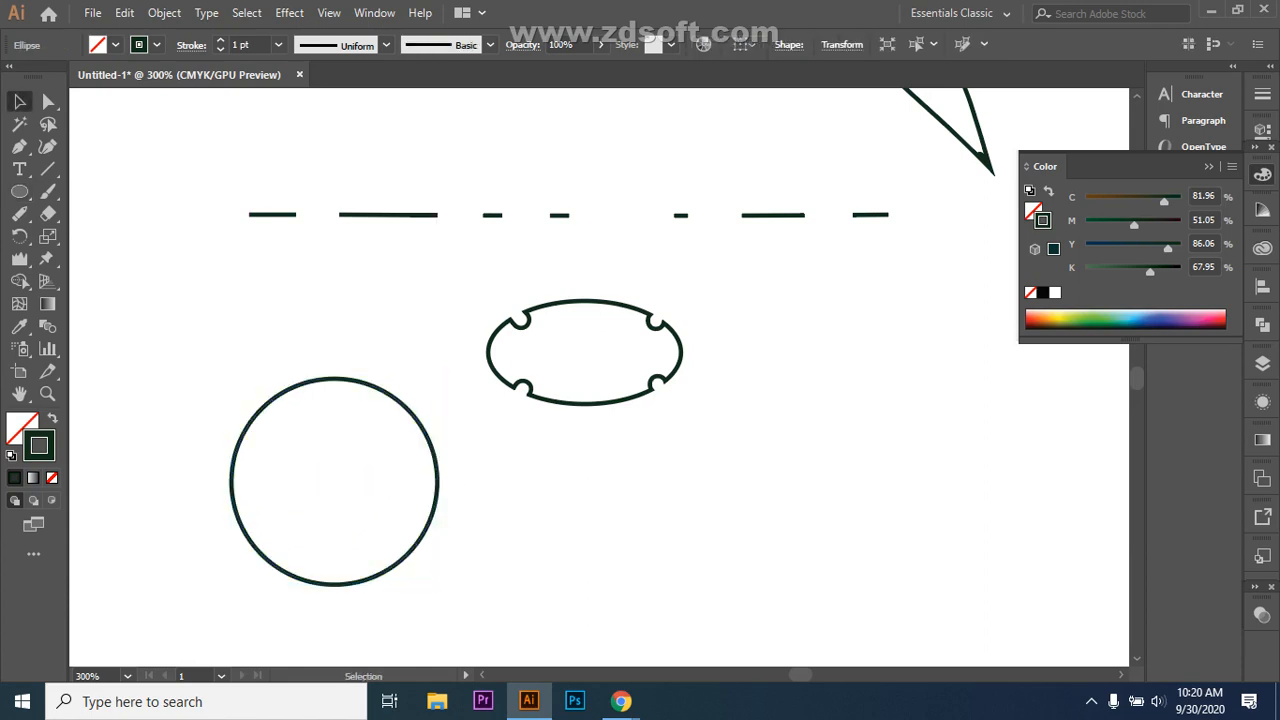
Step: Draw a small circle sitting just above the large circle's top edge
{"action": "key", "text": "l"}
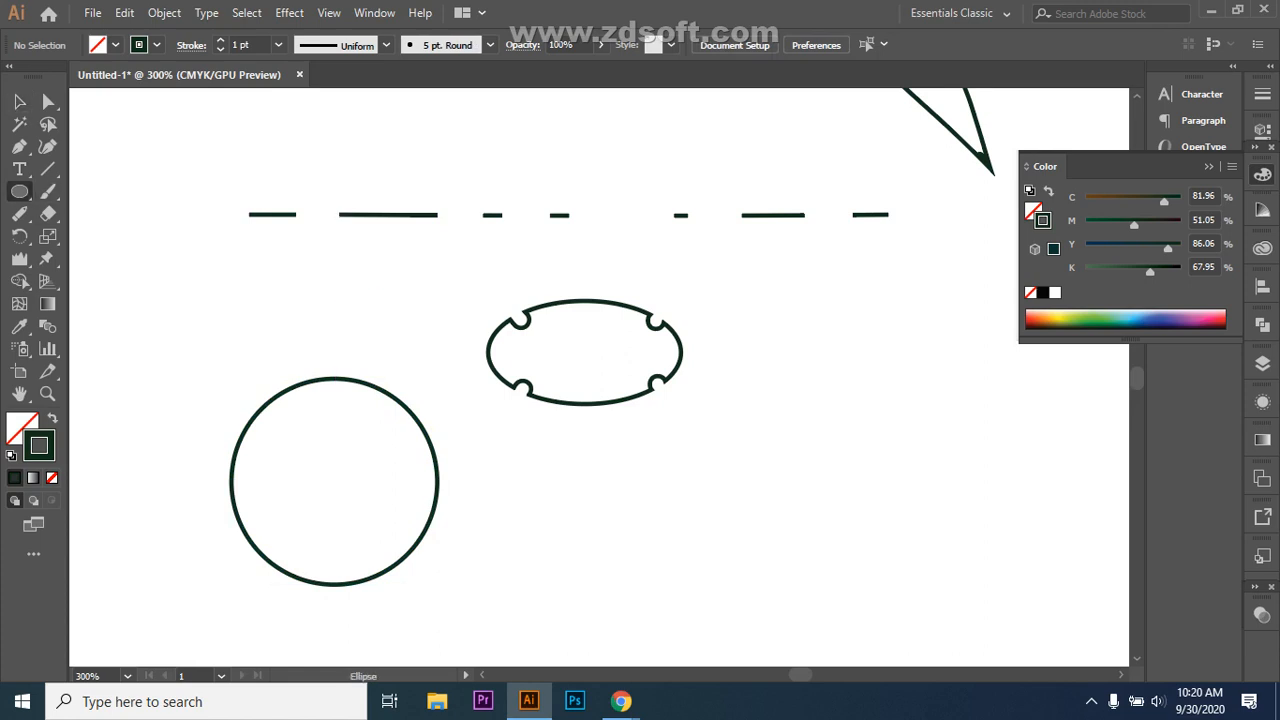
{"action": "left_click_drag", "start_coordinate": [313, 323], "coordinate": [351, 361]}
{"action": "key", "text": "v"}
{"action": "key", "text": "v"}
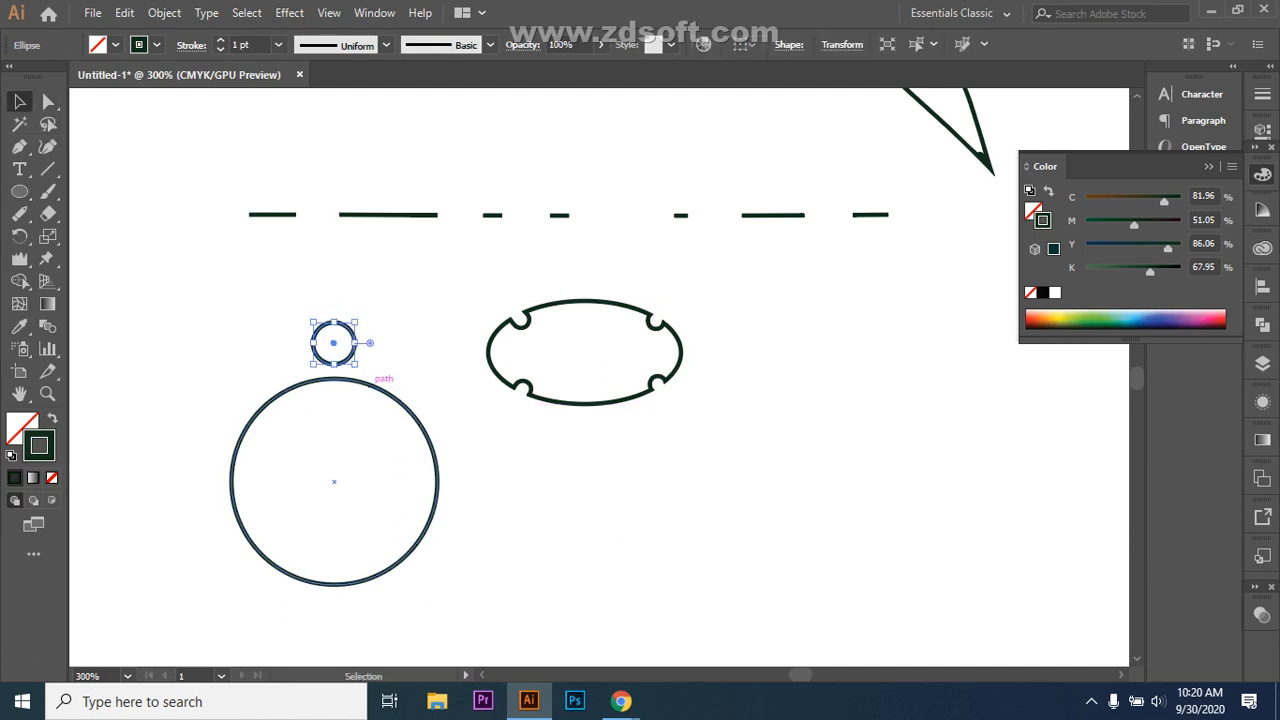
{"action": "left_click", "coordinate": [19, 236]}
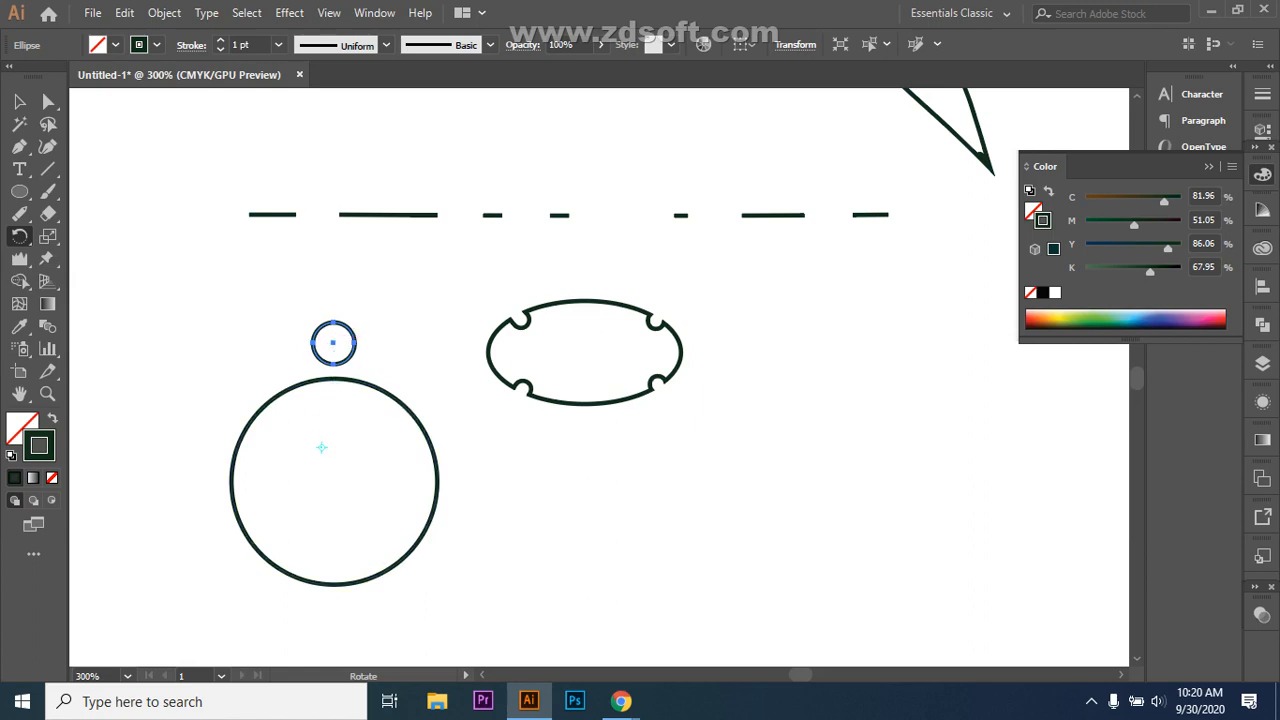
Step: Rotate the small circle around the large circle's centre, then undo it
{"action": "left_click", "coordinate": [334, 481]}
{"action": "left_click_drag", "start_coordinate": [333, 343], "coordinate": [345, 608]}
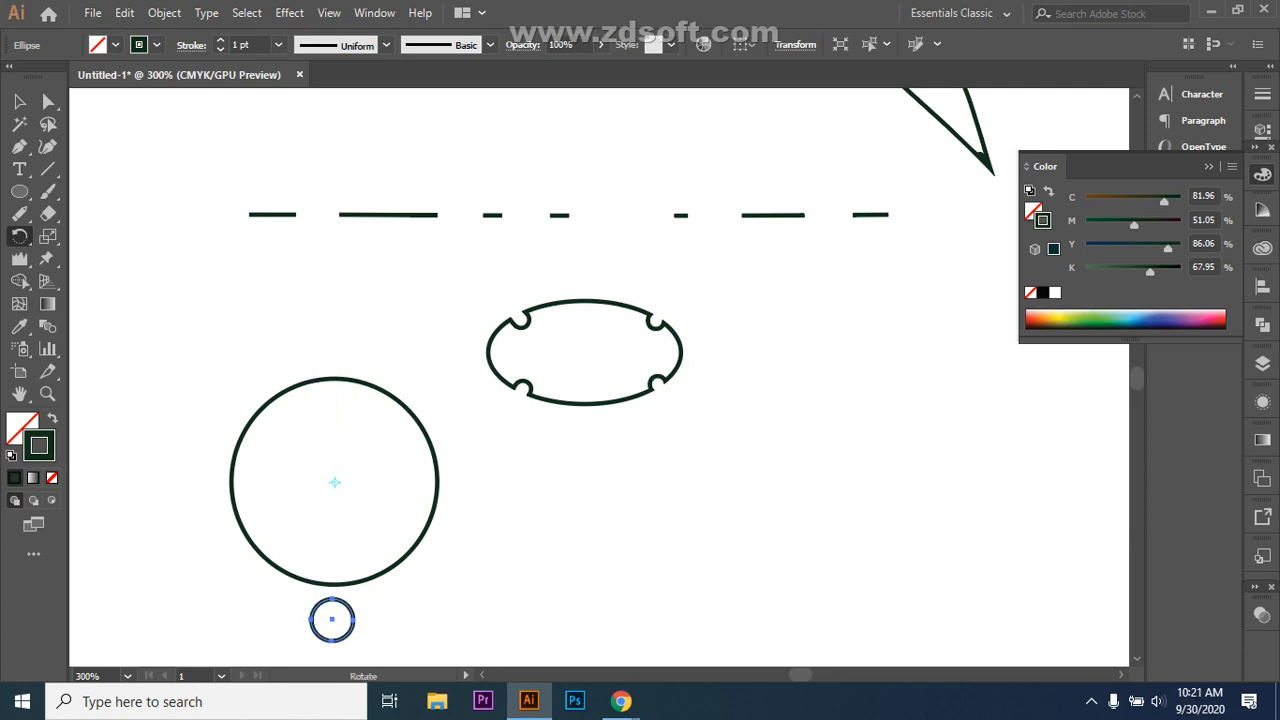
{"action": "key", "text": "ctrl+z"}
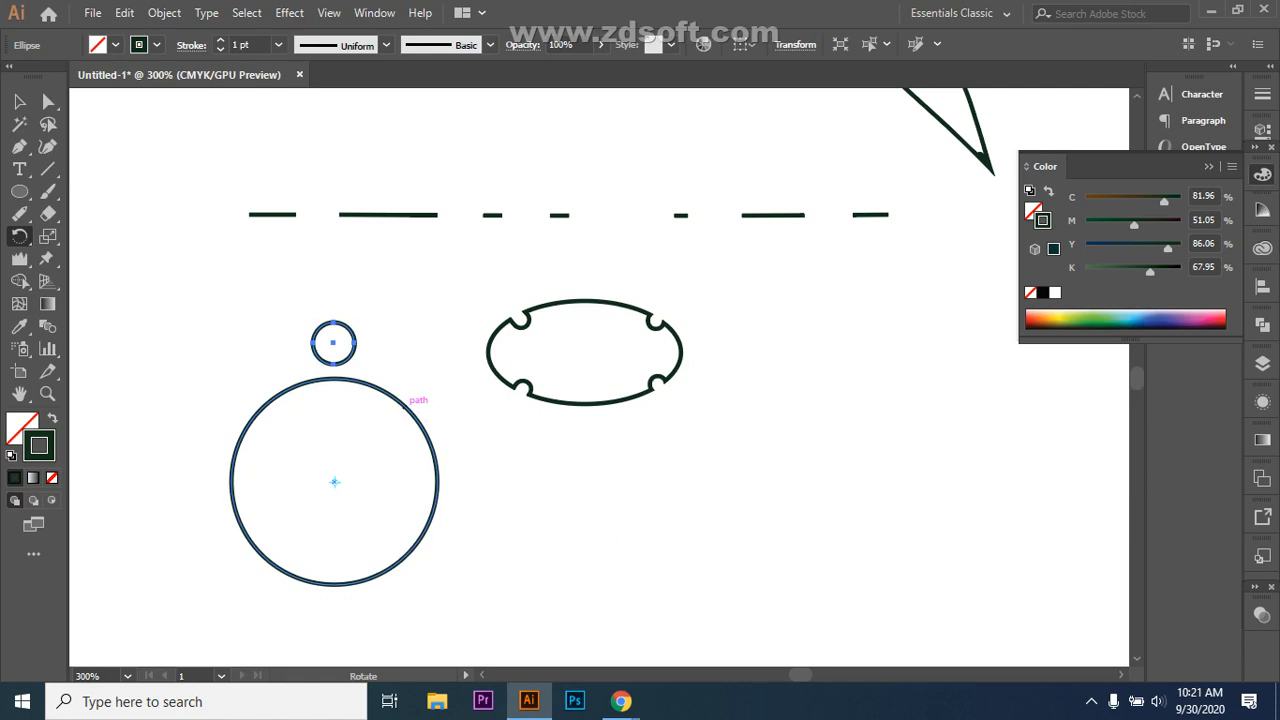
{"action": "key", "text": "alt"}
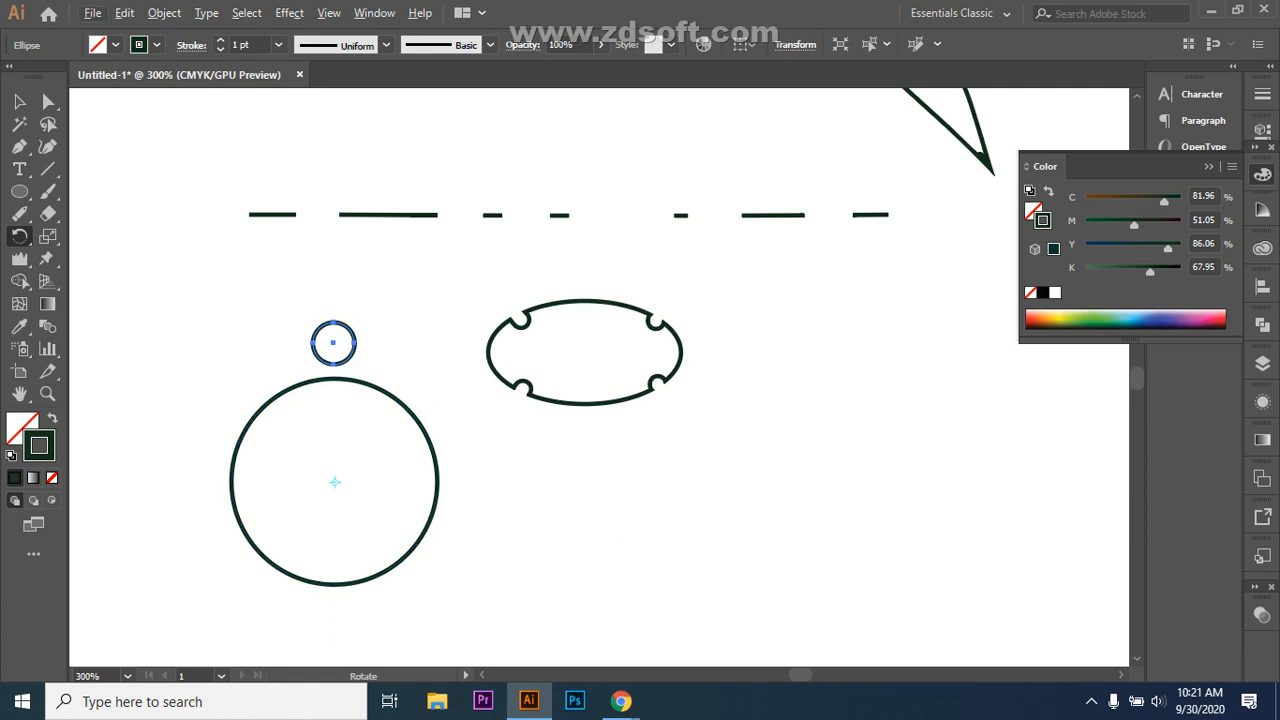
{"action": "key", "text": "Escape"}
{"action": "key", "text": "v"}
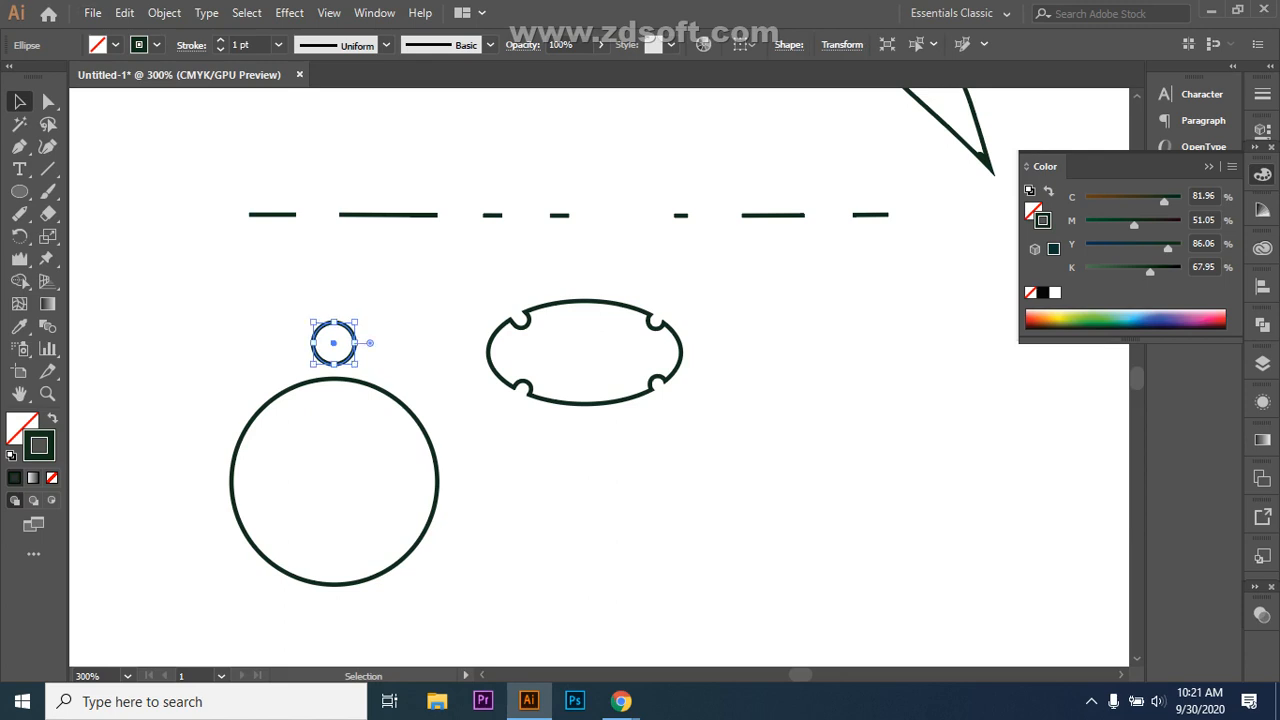
Step: Rotate a copy of the small circle around the large circle's centre and repeat it with Ctrl+D to close the ring
{"action": "left_click", "coordinate": [19, 236]}
{"action": "left_click", "coordinate": [334, 482]}
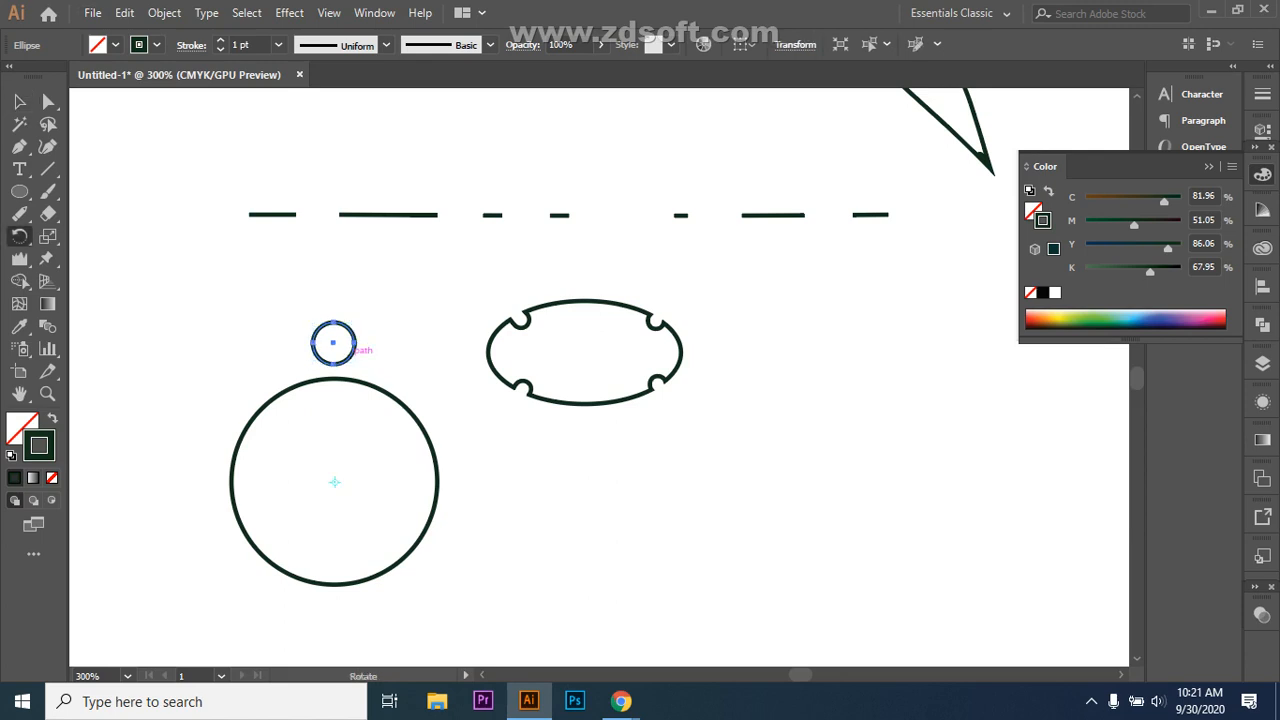
{"action": "key", "text": "alt"}
{"action": "left_click_drag", "start_coordinate": [355, 344], "coordinate": [417, 370]}
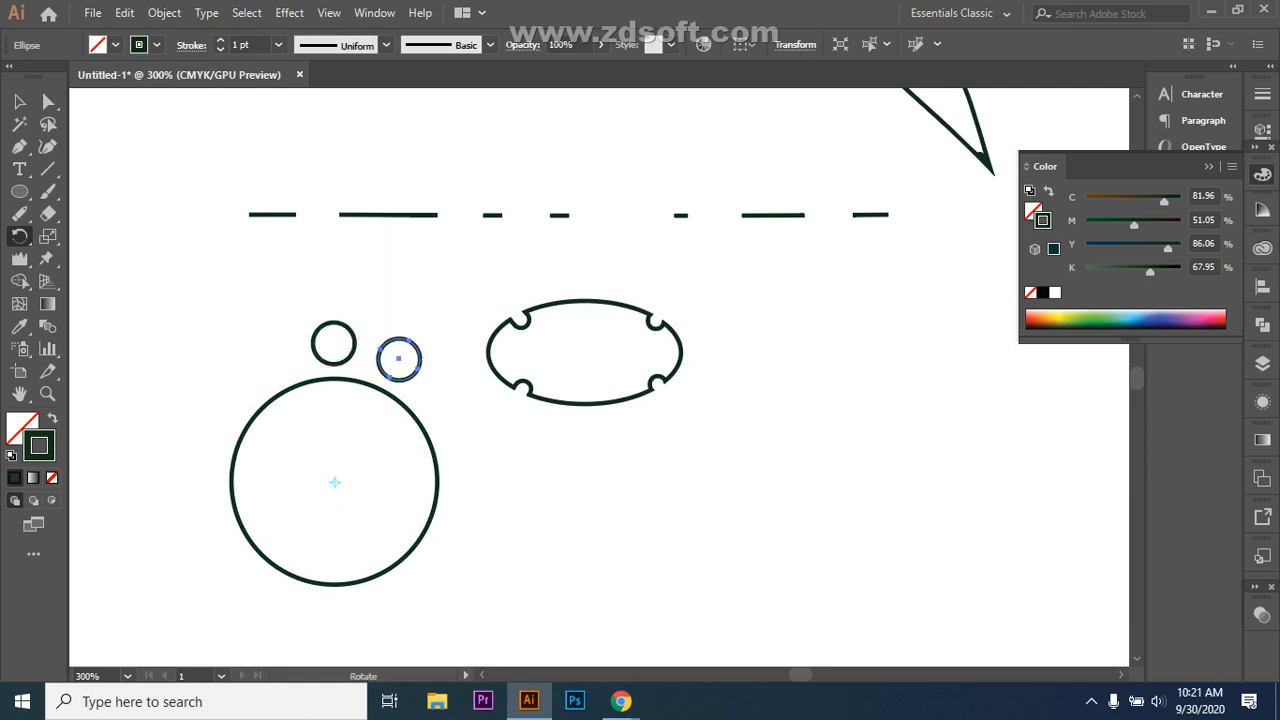
{"action": "key", "text": "ctrl+d"}
{"action": "key", "text": "ctrl+d"}
{"action": "key", "text": "ctrl+d"}
{"action": "key", "text": "ctrl+d"}
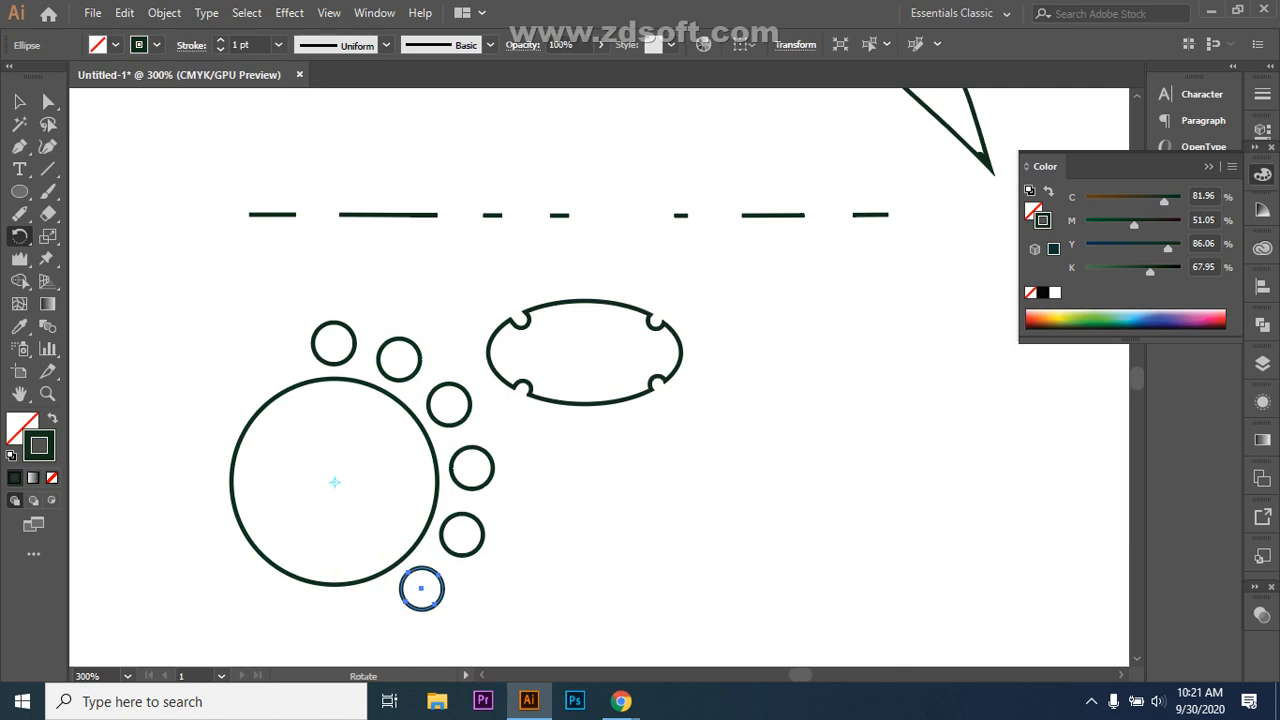
{"action": "key", "text": "ctrl+d"}
{"action": "key", "text": "ctrl+d"}
{"action": "key", "text": "ctrl+d"}
{"action": "key", "text": "ctrl+d"}
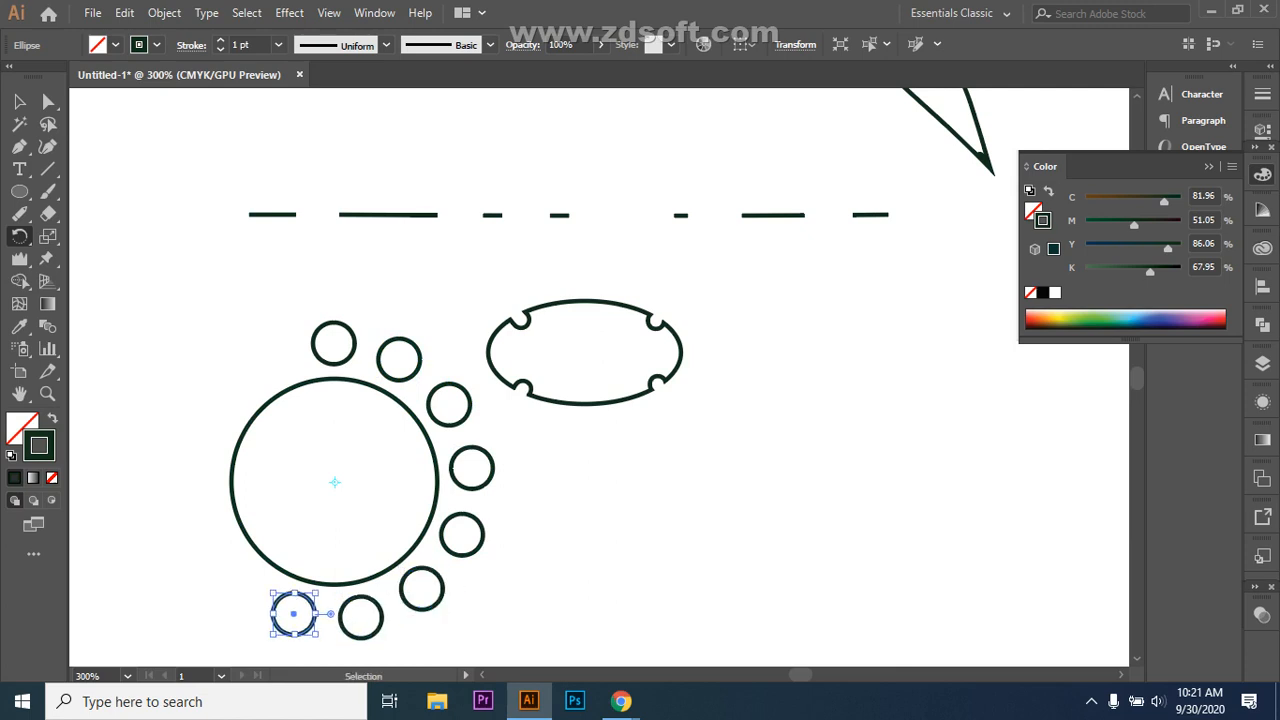
{"action": "key", "text": "ctrl+d"}
{"action": "key", "text": "ctrl+d"}
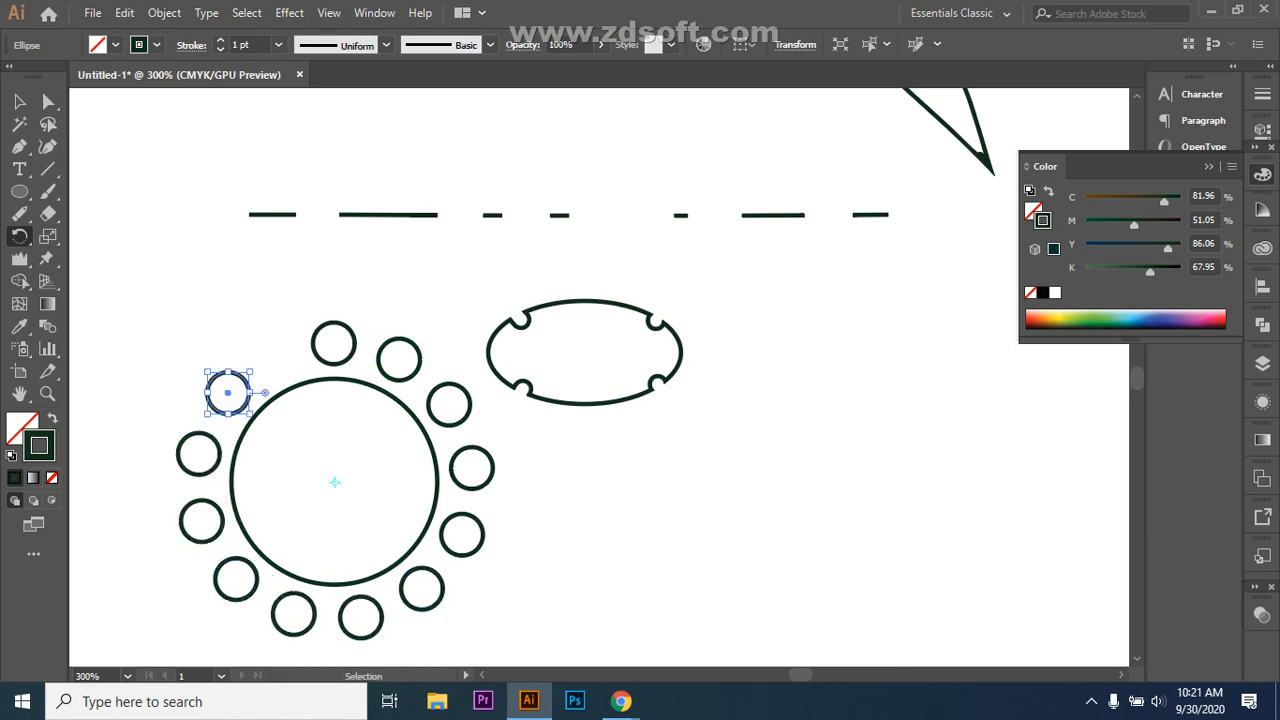
{"action": "key", "text": "ctrl+d"}
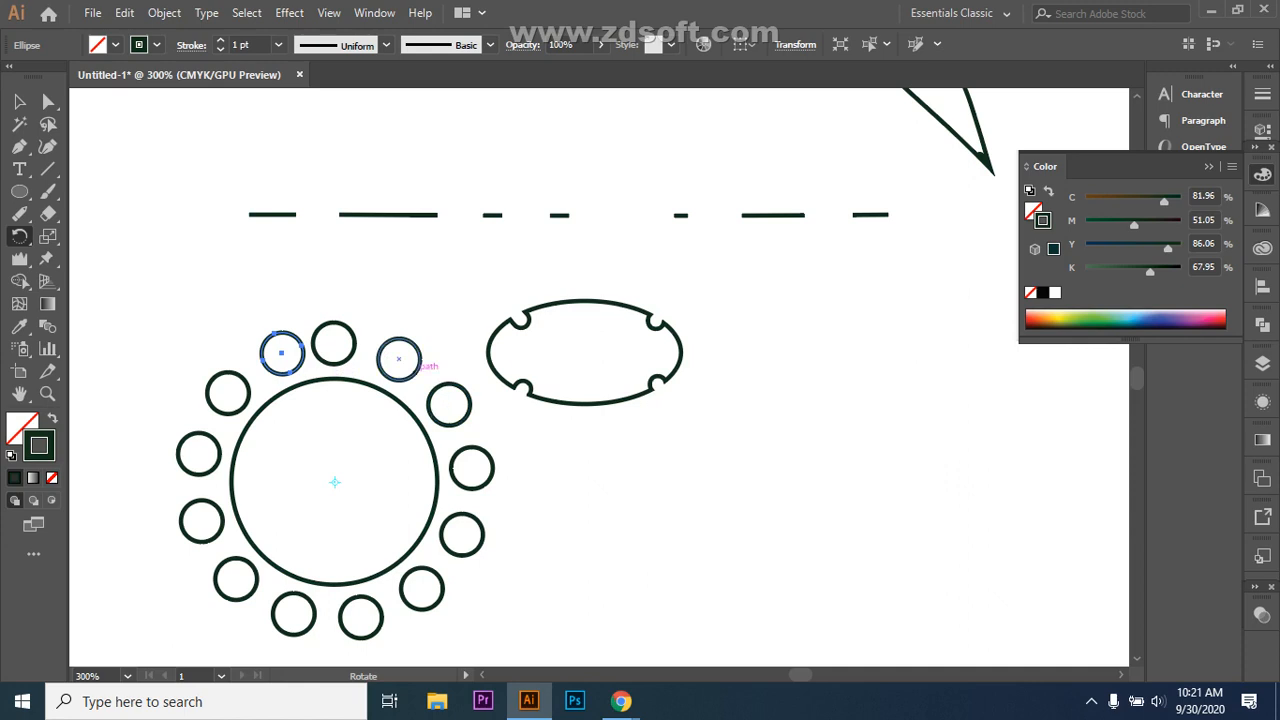
Step: Nudge the last small circle slightly left to even the ring, then deselect
{"action": "left_click", "coordinate": [19, 101]}
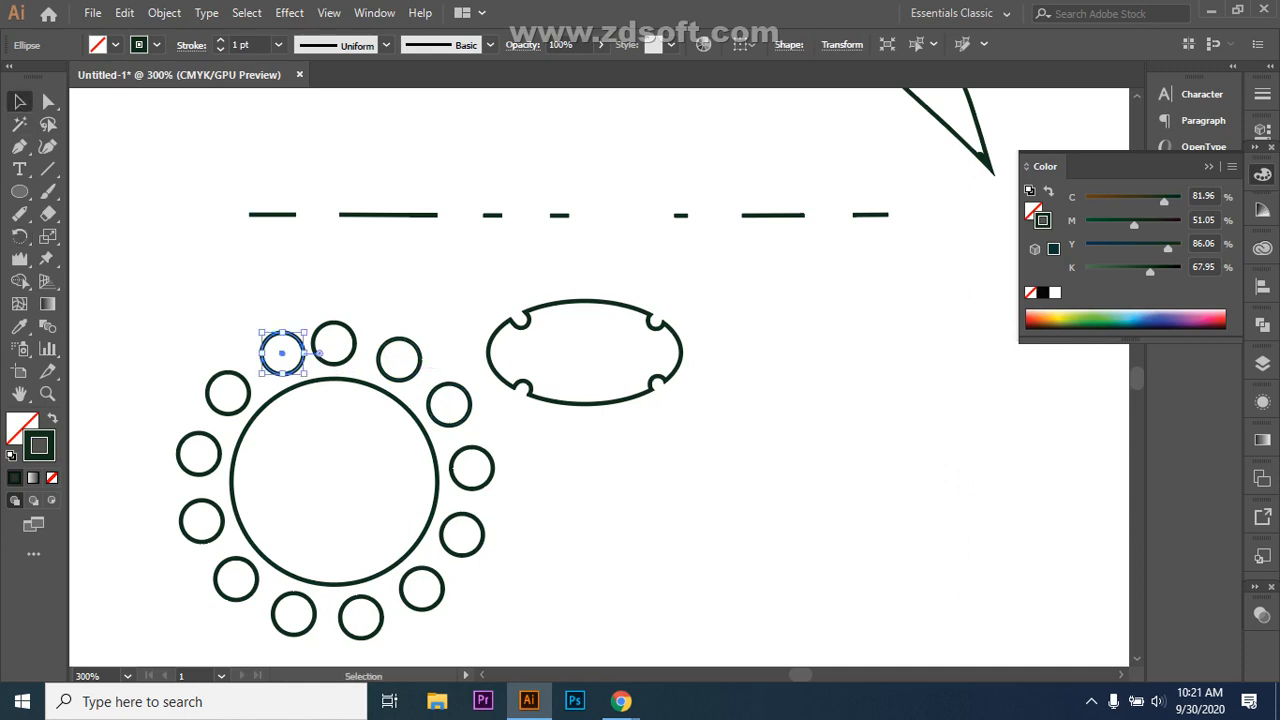
{"action": "key", "text": "Left"}
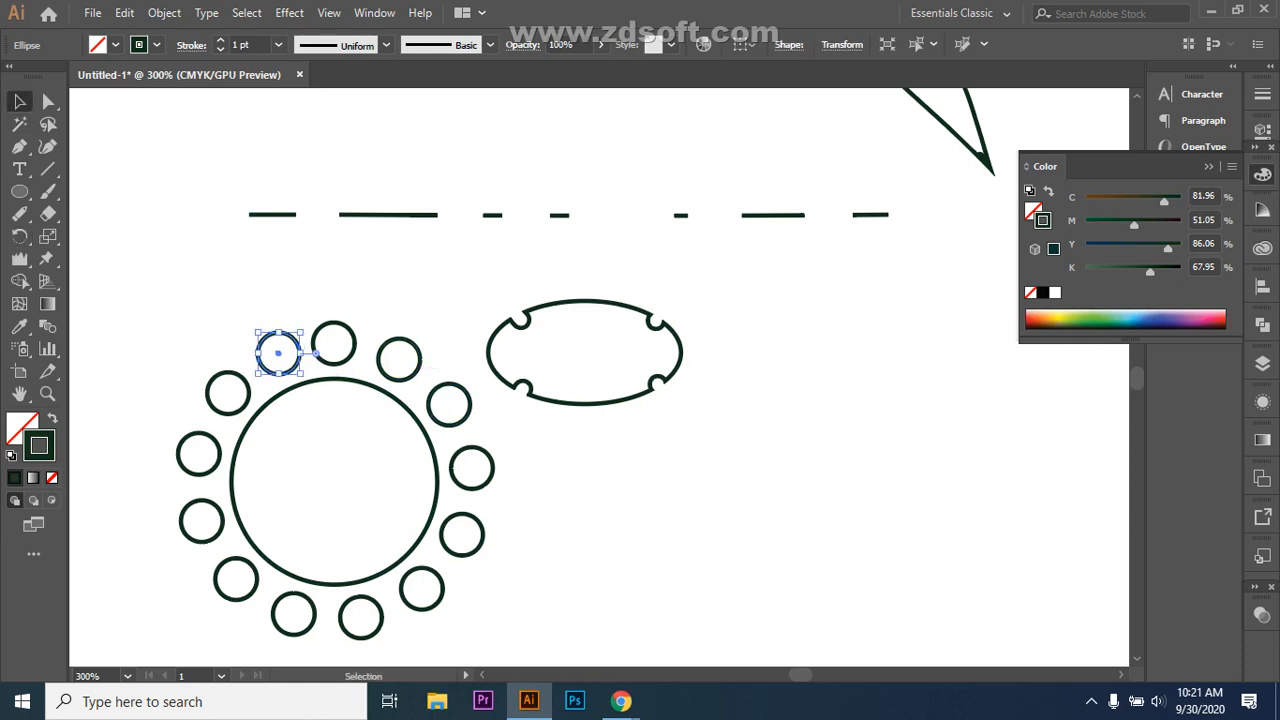
{"action": "scroll", "coordinate": [585, 365], "scroll_direction": "down", "scroll_amount": 2}
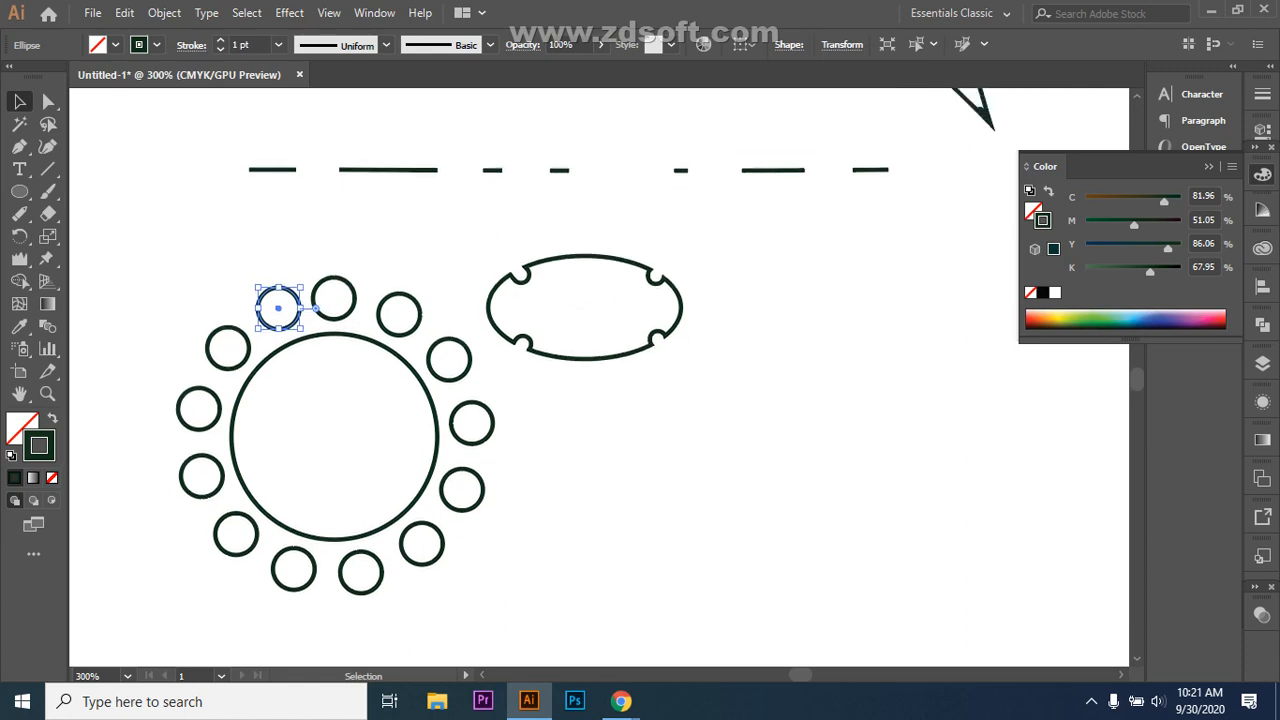
{"action": "scroll", "coordinate": [585, 365], "scroll_direction": "down", "scroll_amount": 6}
{"action": "key", "text": "ctrl+shift+a"}
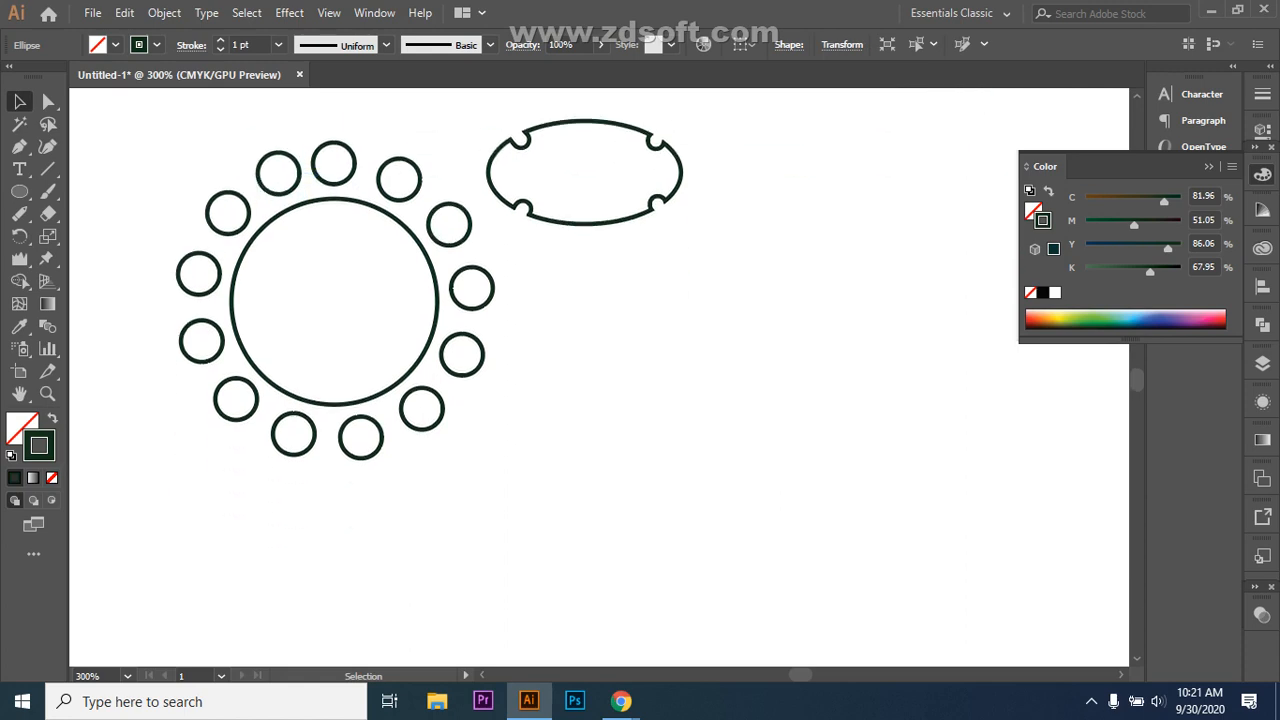
Step: Make the Ellipse Tool current from the basic shape tools flyout
{"action": "key", "text": "l"}
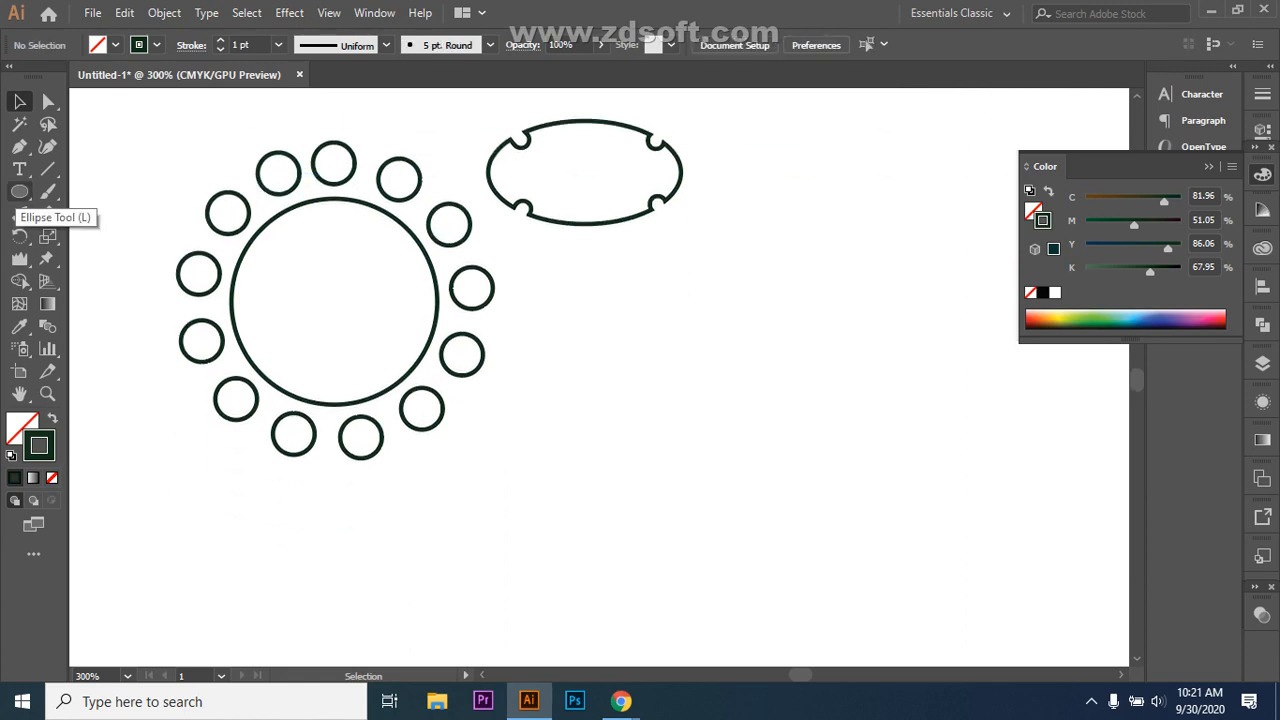
{"action": "left_click", "coordinate": [19, 191]}
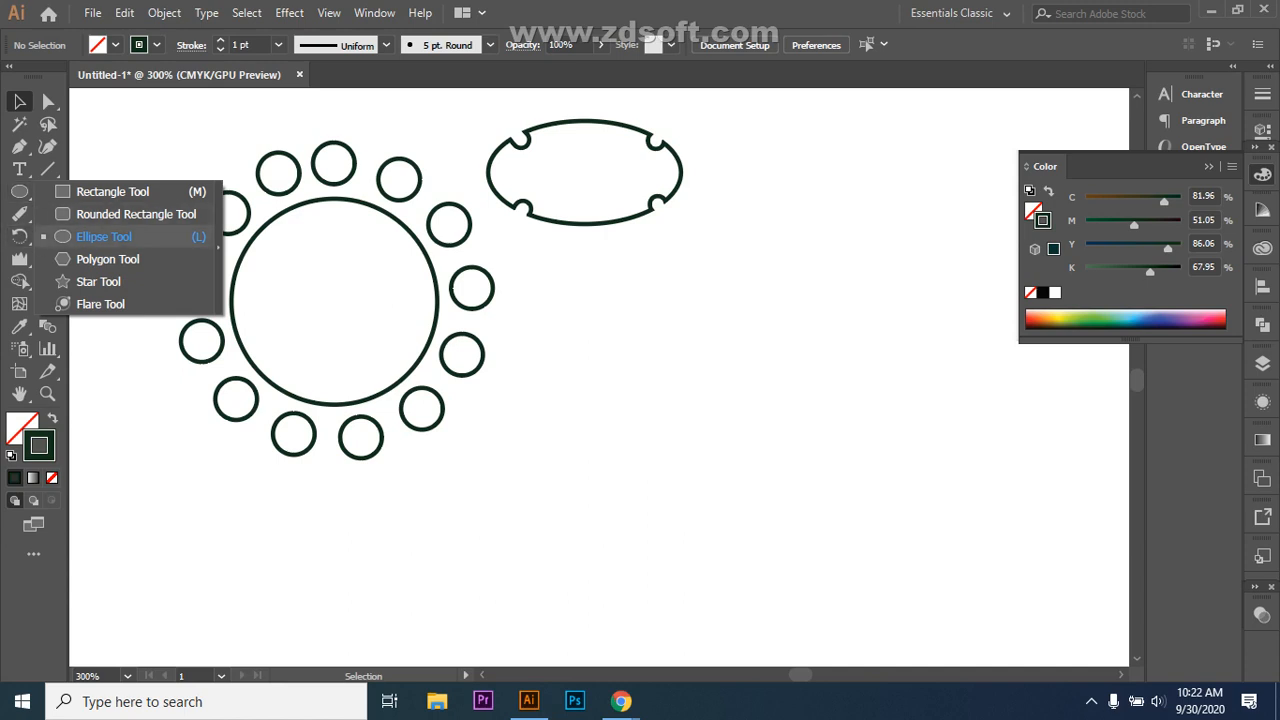
{"action": "left_click", "coordinate": [104, 237]}
{"action": "left_click", "coordinate": [19, 191]}
Step: Draw a large circle right of the ring and move it up and left
{"action": "left_click", "coordinate": [104, 236]}
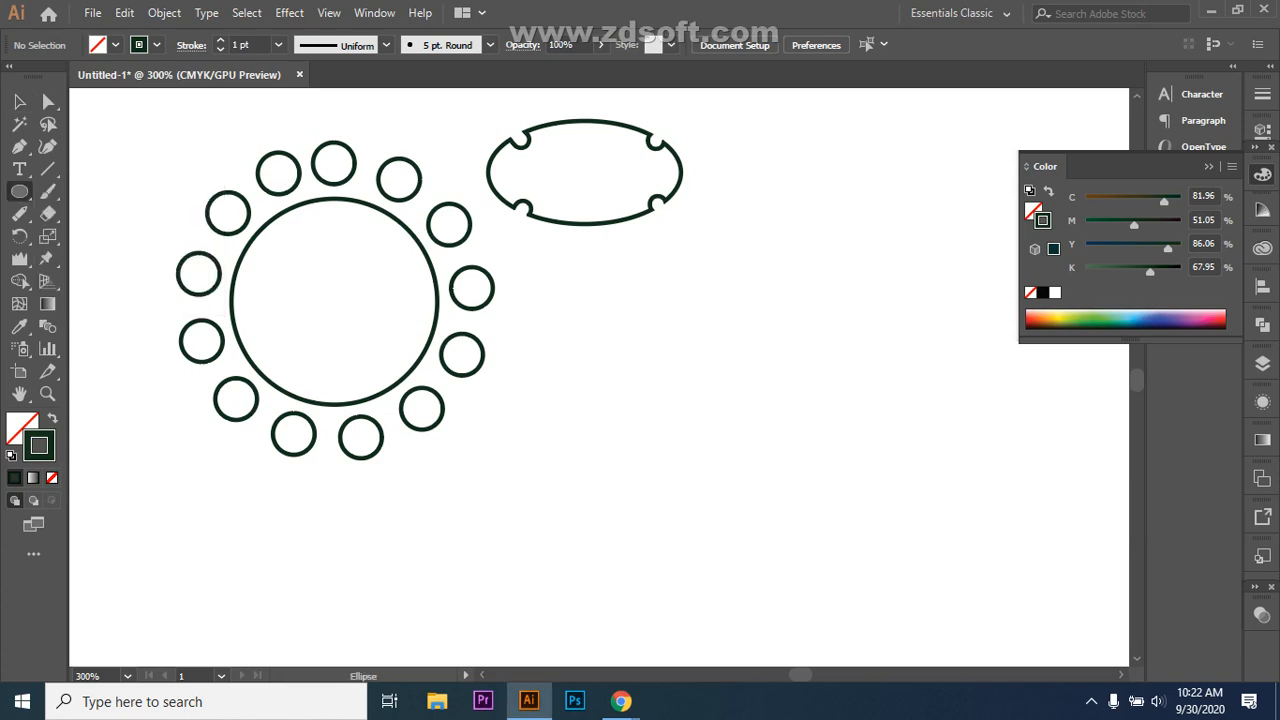
{"action": "left_click_drag", "start_coordinate": [697, 361], "coordinate": [956, 620]}
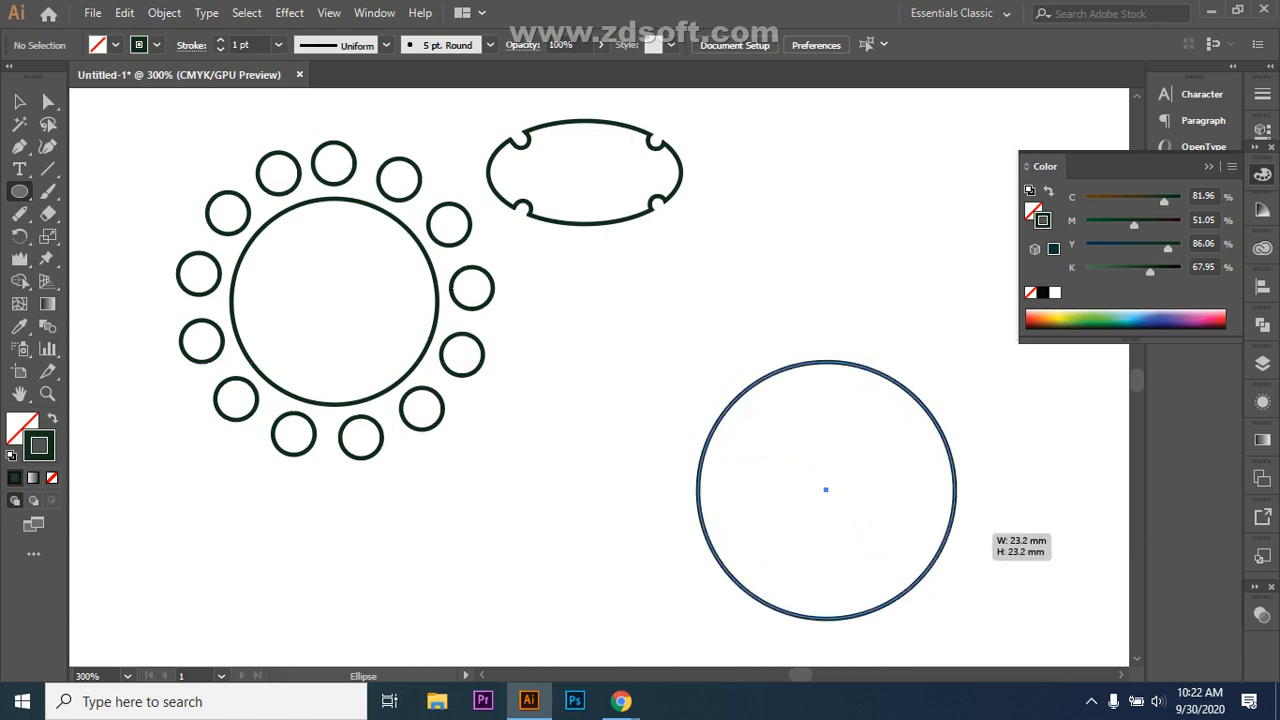
{"action": "left_click", "coordinate": [19, 101]}
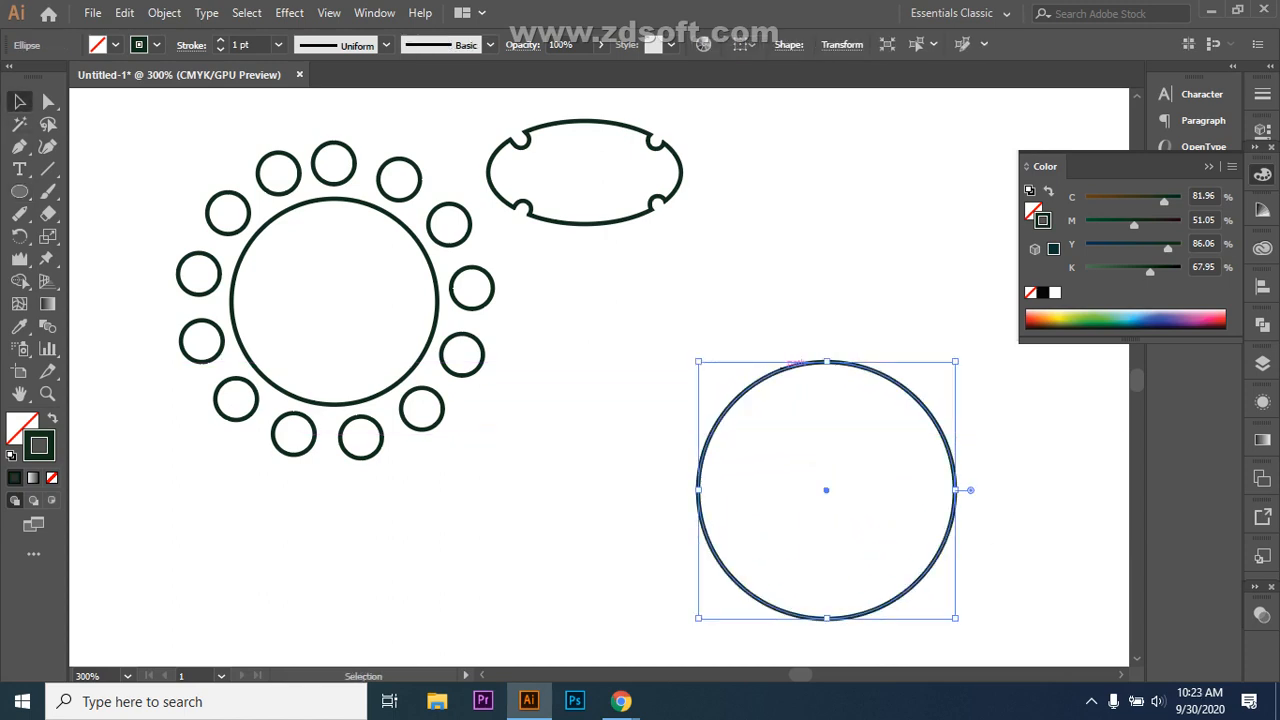
{"action": "left_click_drag", "start_coordinate": [795, 364], "coordinate": [711, 322]}
Step: Remove the notched ellipse at the top and reselect the new circle
{"action": "left_click", "coordinate": [632, 130]}
{"action": "left_click", "coordinate": [715, 235]}
{"action": "left_click", "coordinate": [798, 331]}
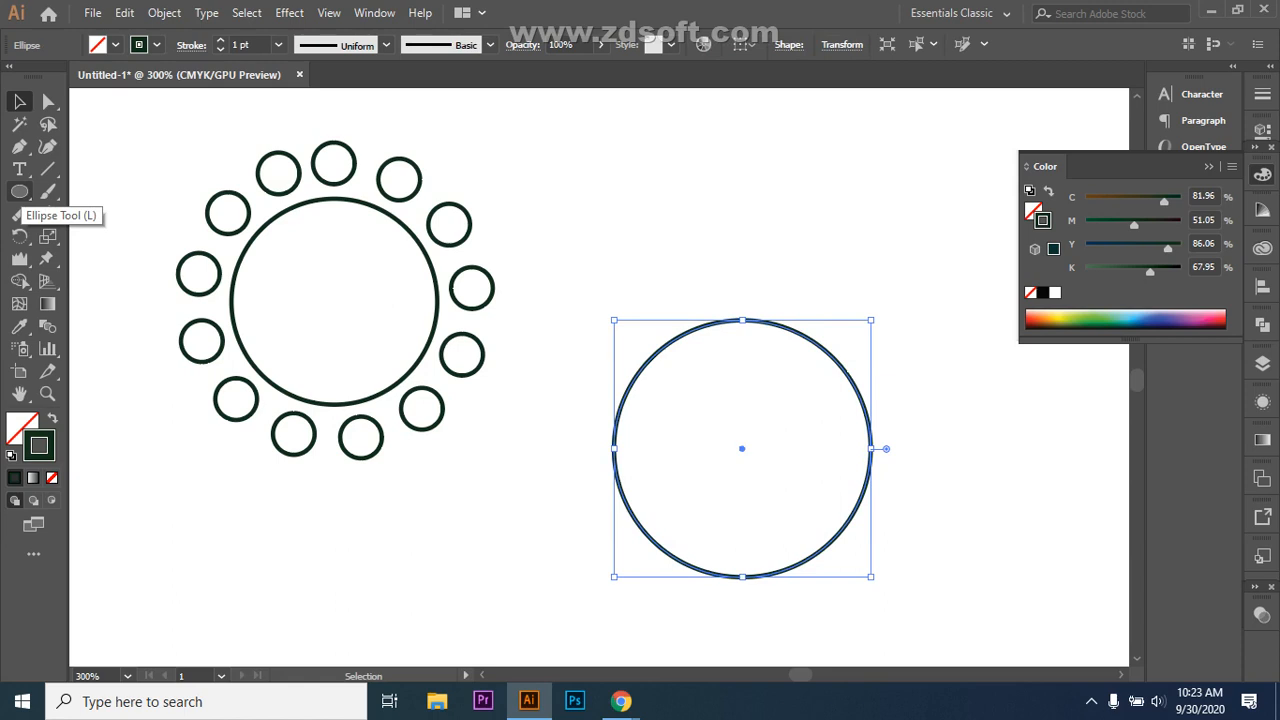
{"action": "left_click", "coordinate": [19, 169]}
Step: Place the first two corners of a triangle above the circle with the Pen tool
{"action": "left_click", "coordinate": [19, 146]}
{"action": "left_click", "coordinate": [717, 282]}
{"action": "left_click", "coordinate": [737, 225]}
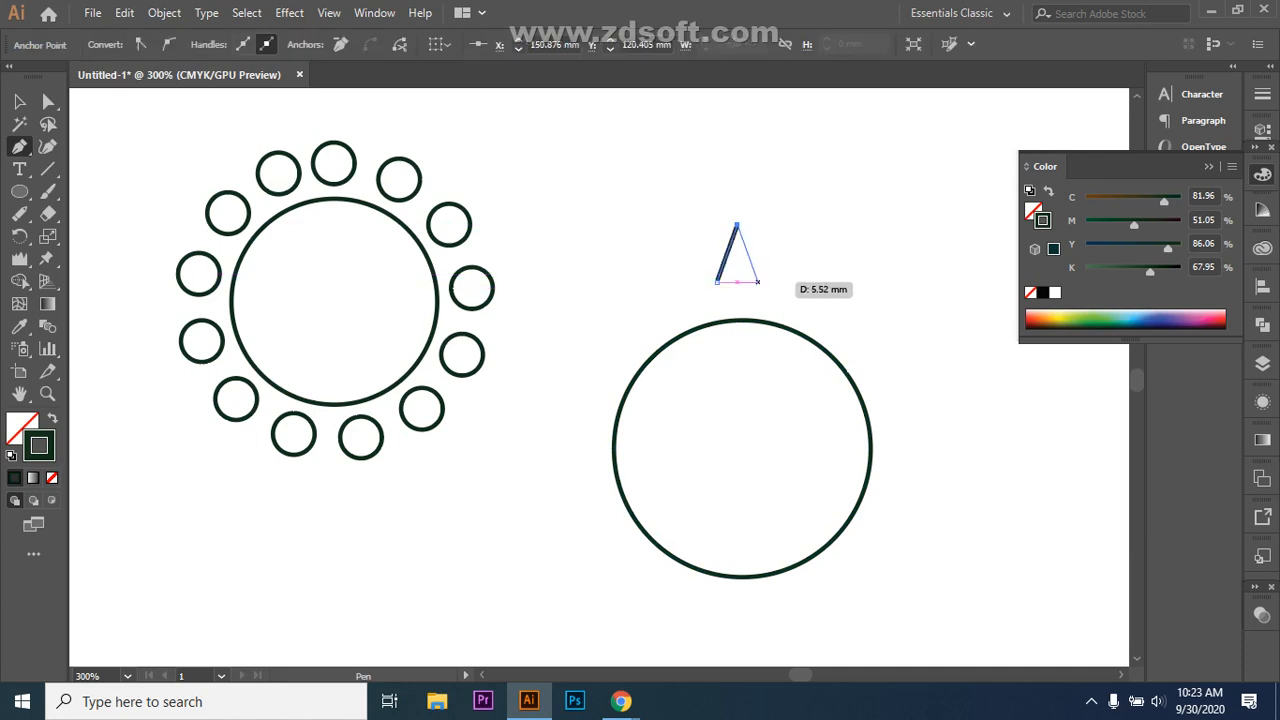
Step: Close the pen path into a triangle, level its base, and nudge it toward the circle
{"action": "left_click", "coordinate": [717, 282]}
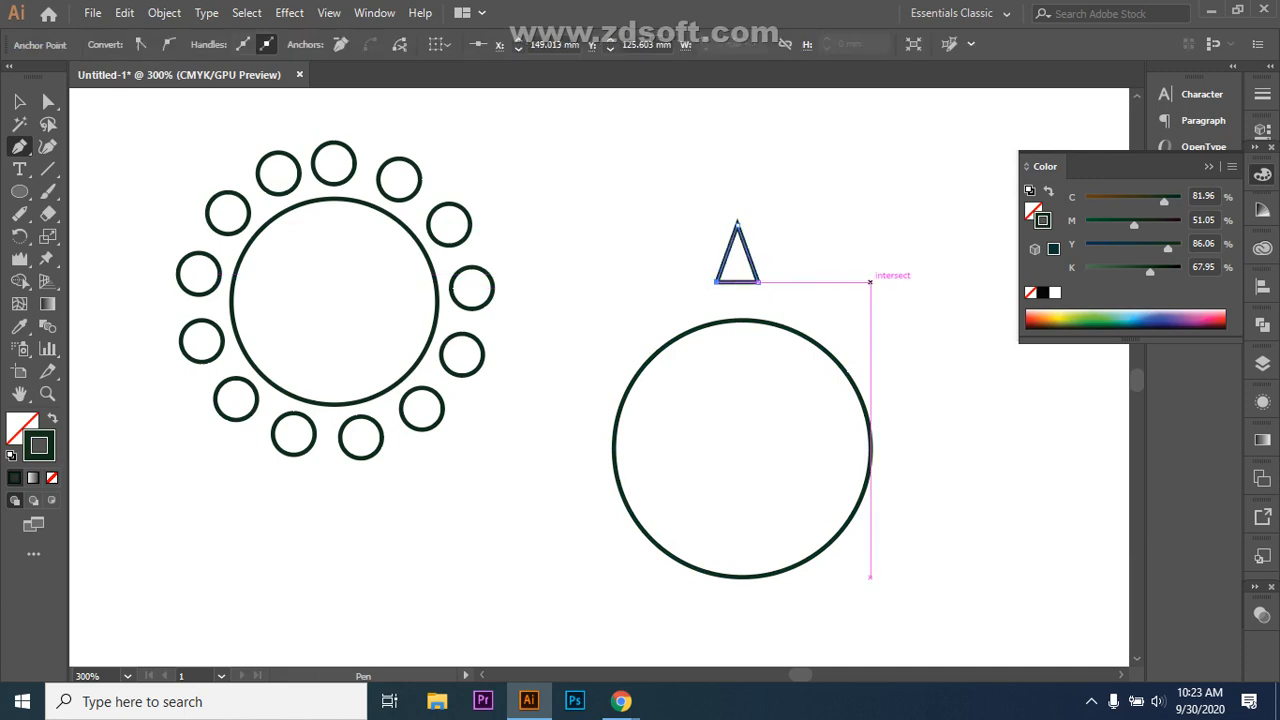
{"action": "left_click", "coordinate": [19, 101]}
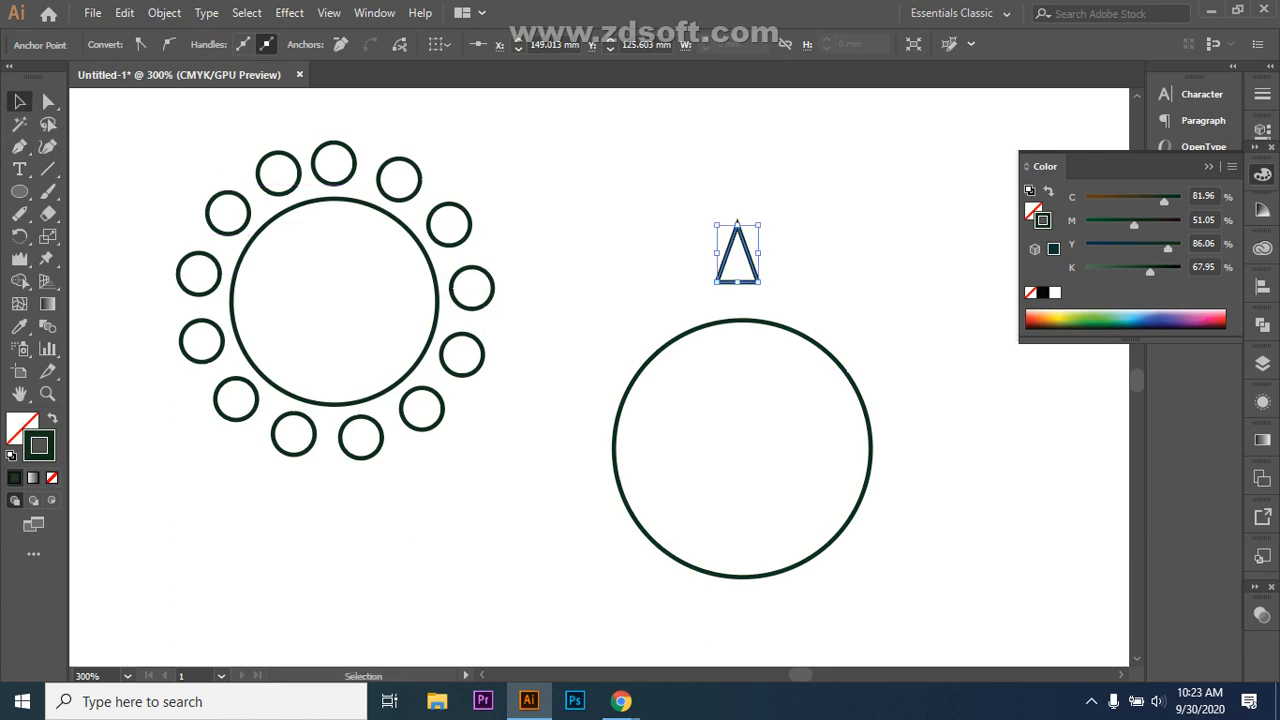
{"action": "key", "text": "Down"}
{"action": "key", "text": "Down"}
{"action": "key", "text": "Down"}
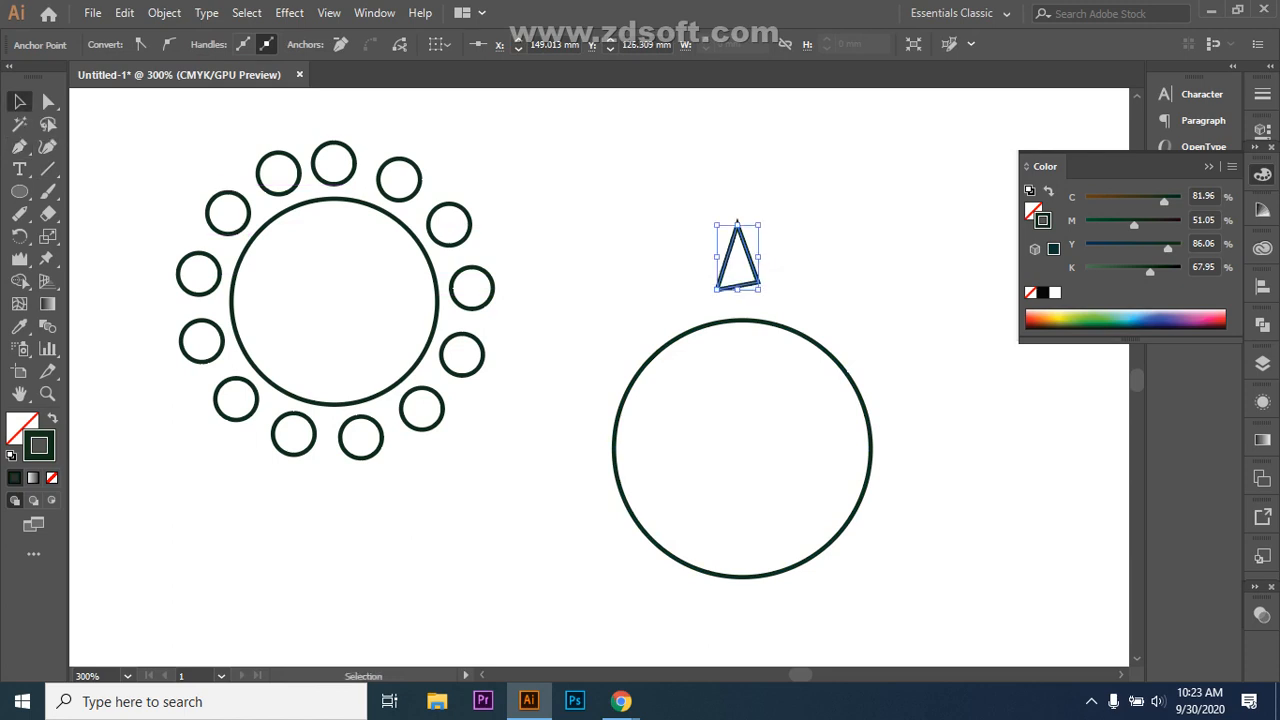
{"action": "key", "text": "Up"}
{"action": "key", "text": "Up"}
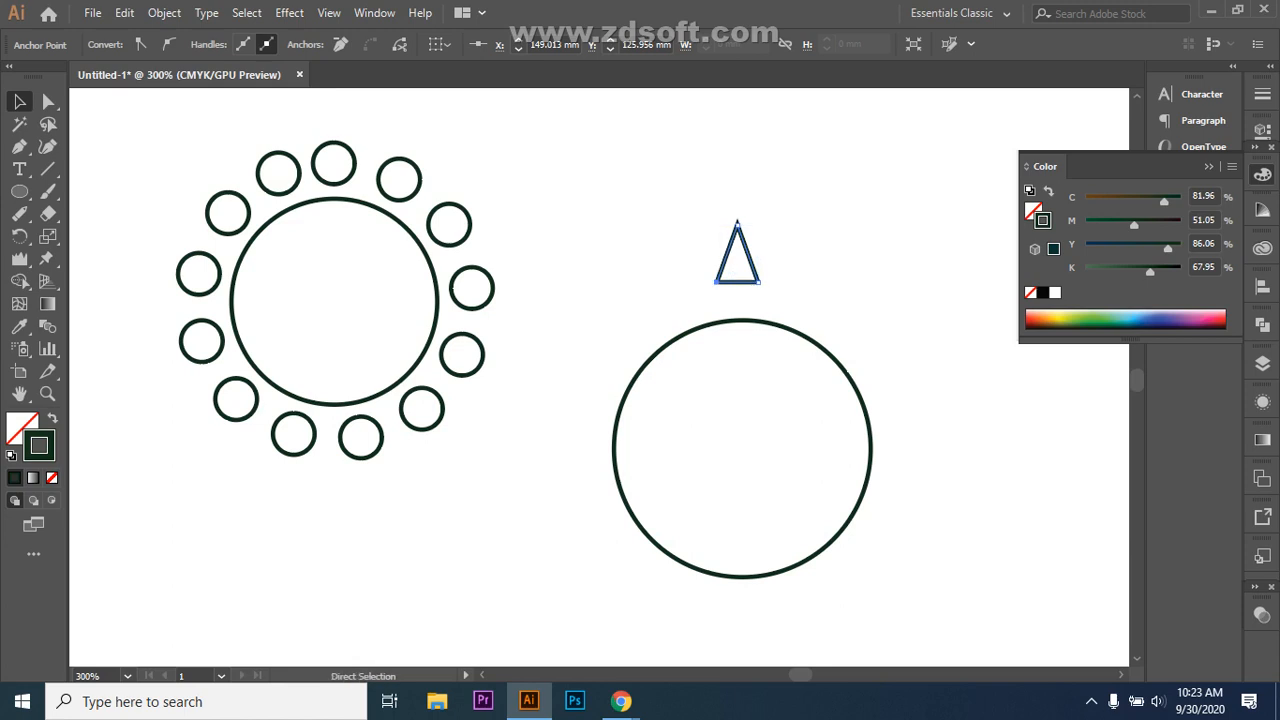
{"action": "left_click", "coordinate": [772, 300]}
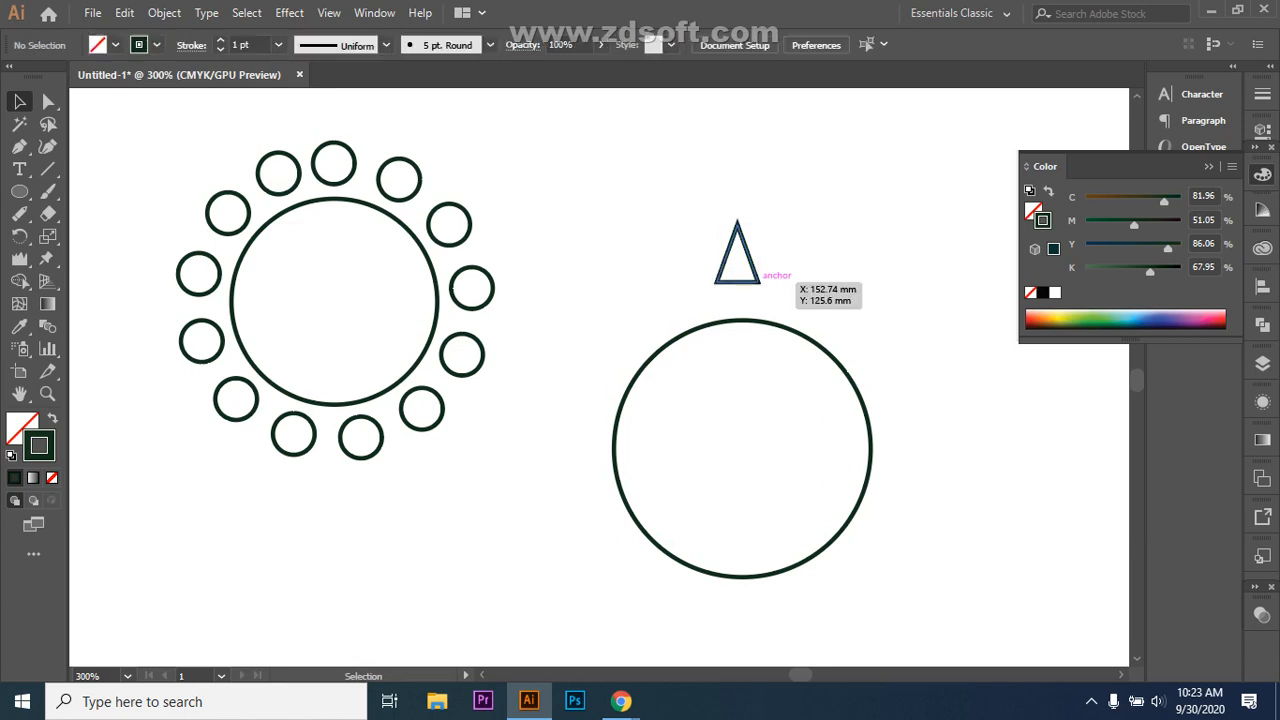
{"action": "left_click", "coordinate": [758, 281]}
{"action": "key", "text": "Down"}
{"action": "key", "text": "Down"}
{"action": "key", "text": "Down"}
{"action": "key", "text": "Down"}
{"action": "key", "text": "Down"}
Step: Centre the triangle horizontally on the circle, then reselect the triangle alone
{"action": "left_click_drag", "start_coordinate": [596, 194], "coordinate": [920, 598]}
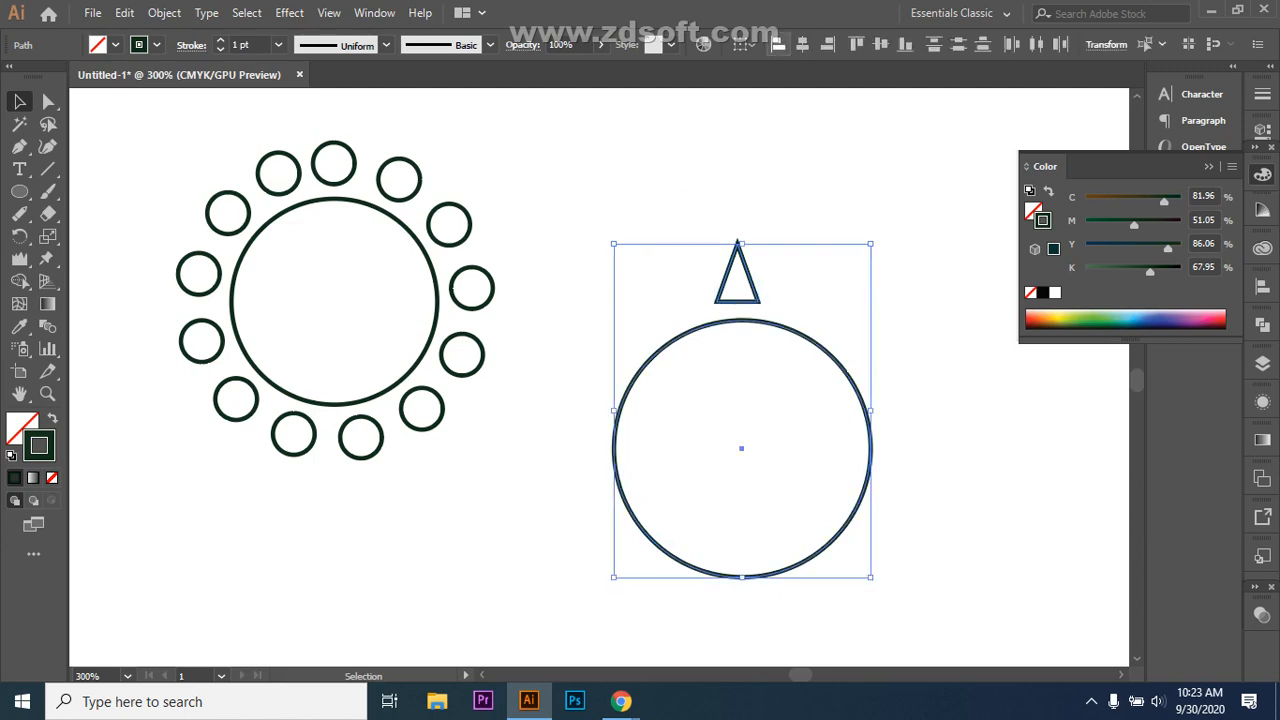
{"action": "left_click", "coordinate": [802, 44]}
{"action": "key", "text": "ctrl+shift+a"}
{"action": "left_click", "coordinate": [754, 270]}
{"action": "left_click", "coordinate": [20, 236]}
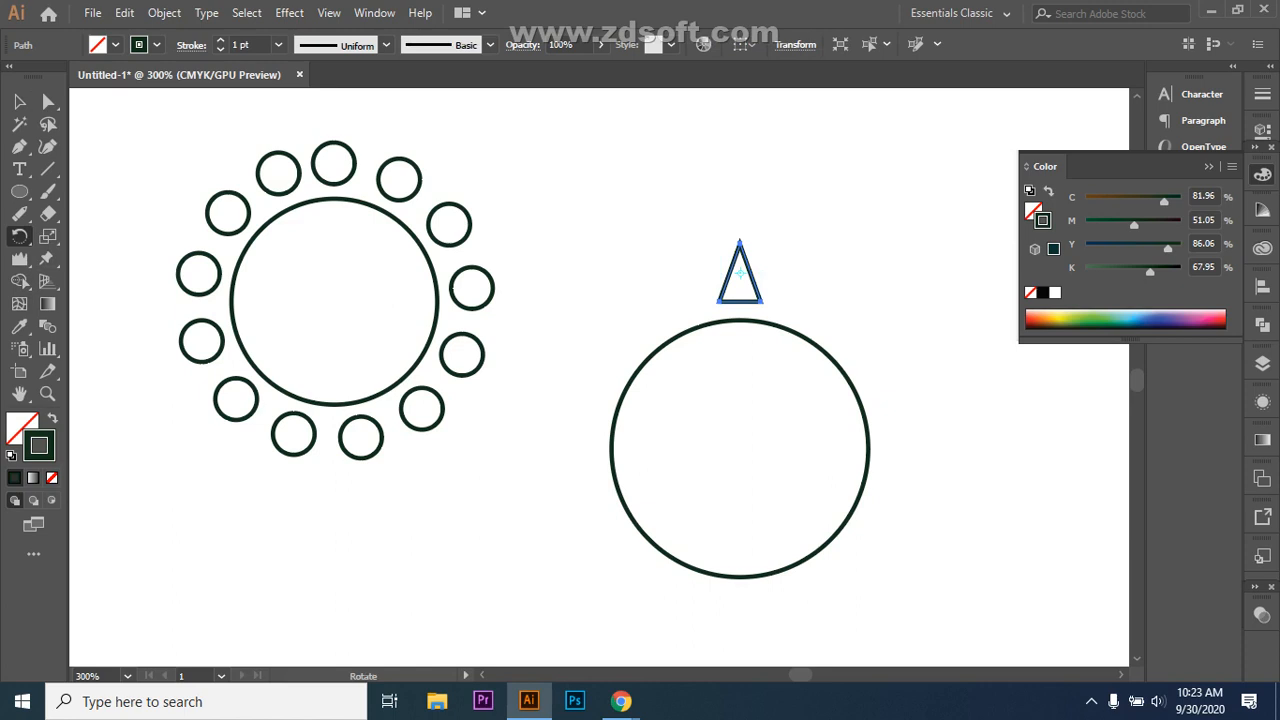
Step: Rotate-copy the triangle about the circle's centre and repeat with Ctrl+D to complete the ring
{"action": "left_click_drag", "start_coordinate": [740, 272], "coordinate": [740, 448]}
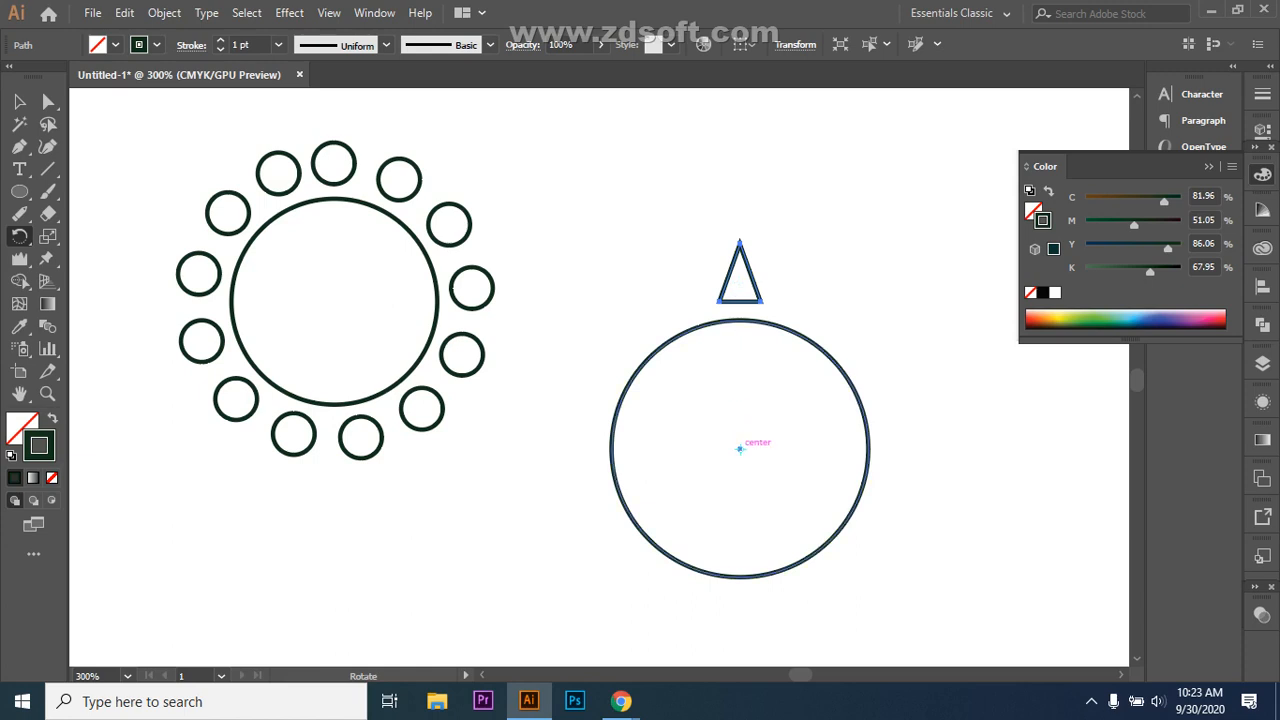
{"action": "left_click_drag", "start_coordinate": [740, 448], "coordinate": [740, 449]}
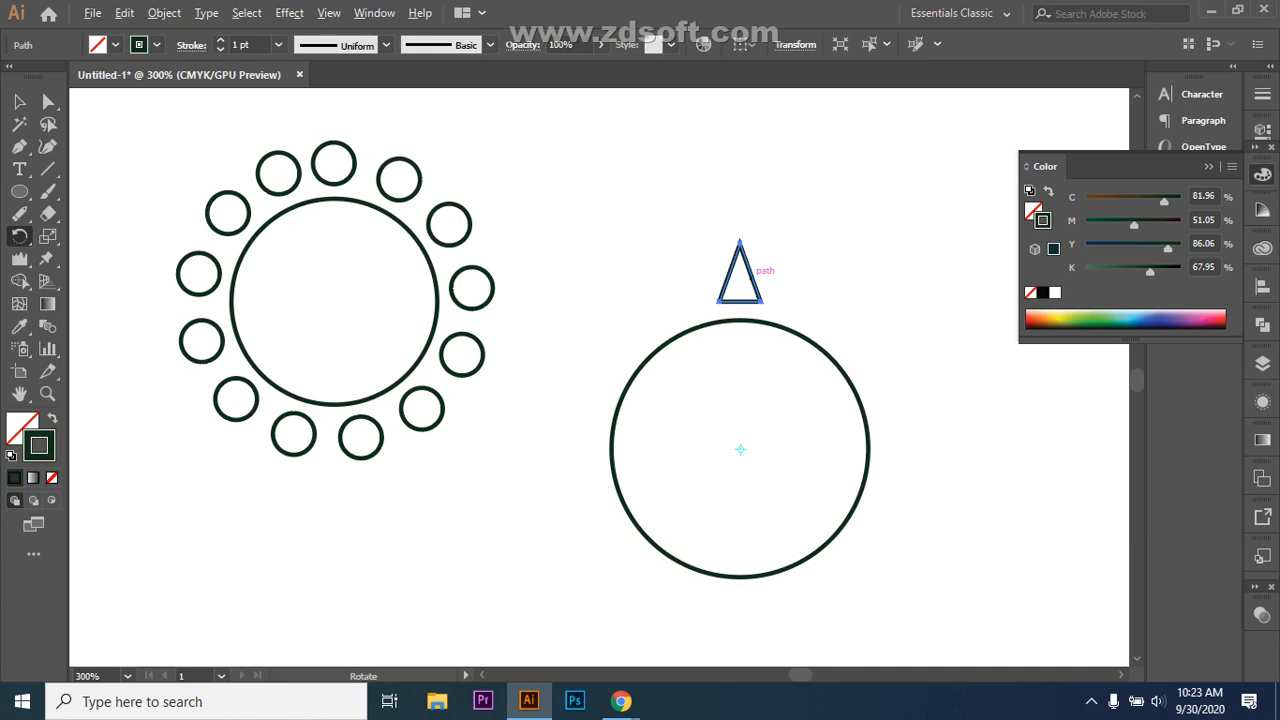
{"action": "left_click_drag", "start_coordinate": [751, 272], "coordinate": [826, 321]}
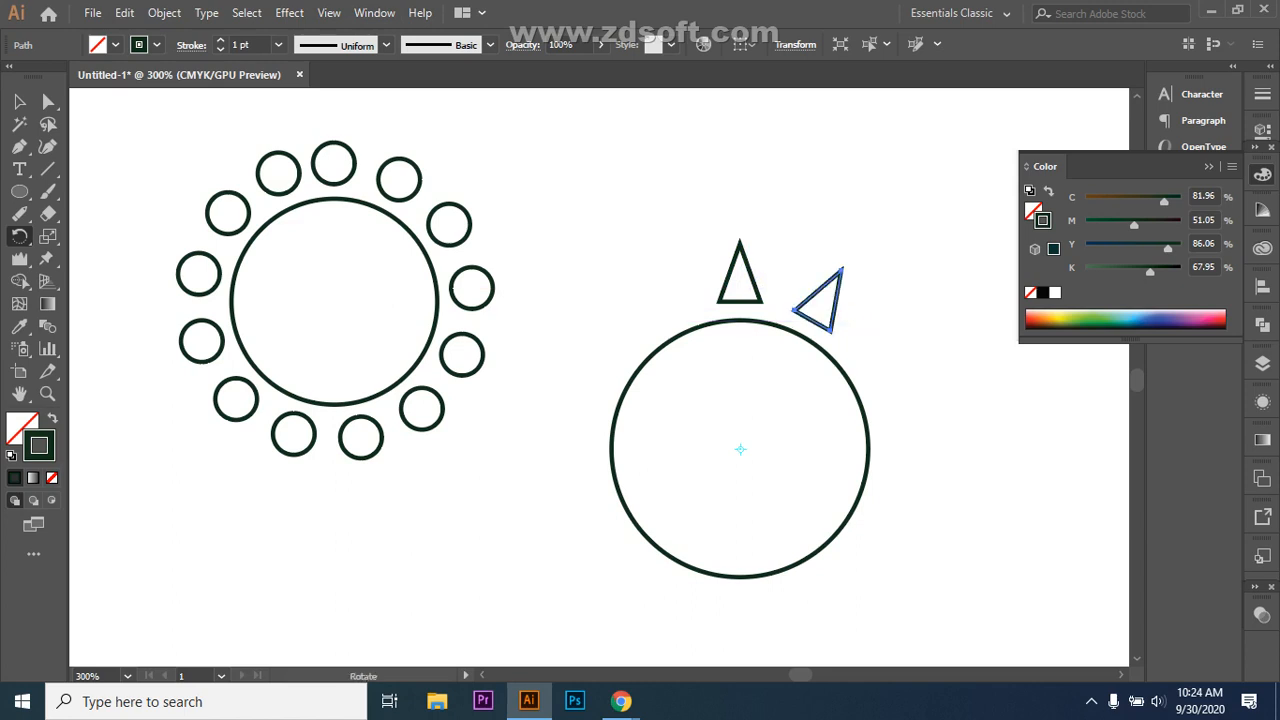
{"action": "key", "text": "ctrl+d"}
{"action": "key", "text": "ctrl+d"}
{"action": "key", "text": "ctrl+d"}
{"action": "key", "text": "ctrl+d"}
{"action": "key", "text": "ctrl+d"}
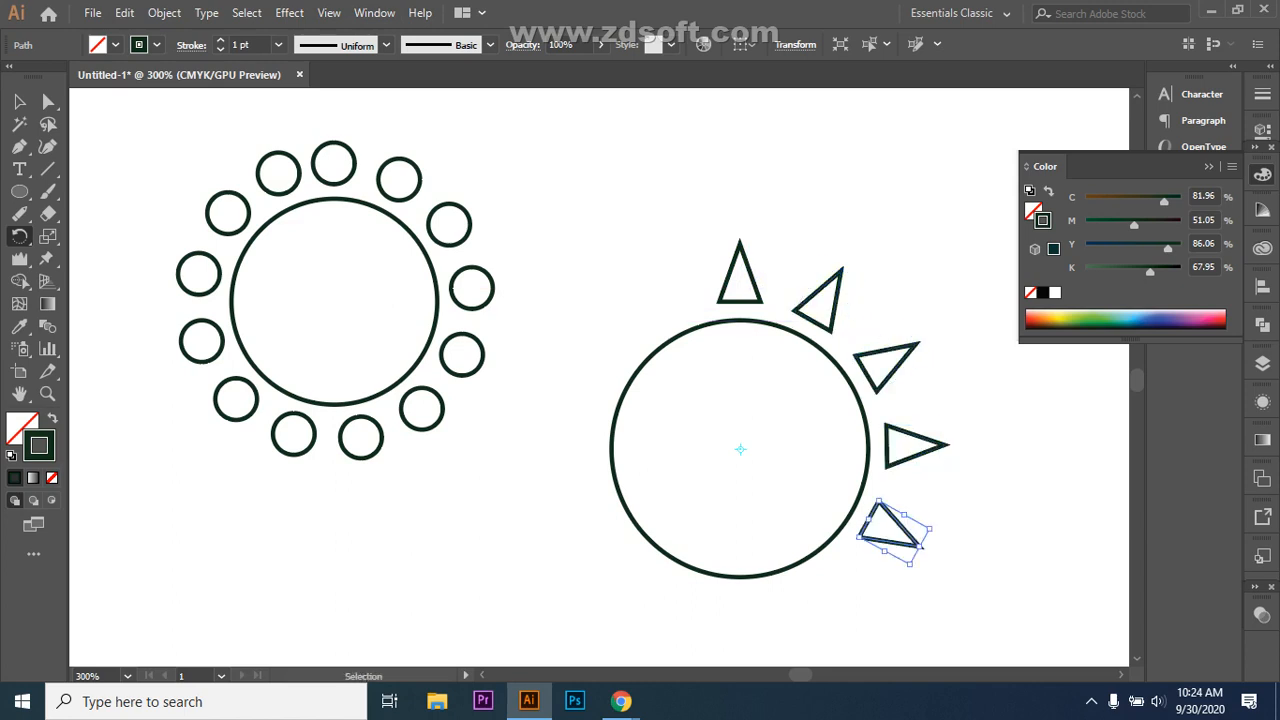
{"action": "key", "text": "ctrl+d"}
{"action": "key", "text": "ctrl+d"}
{"action": "key", "text": "ctrl+d"}
{"action": "key", "text": "ctrl+d"}
{"action": "key", "text": "ctrl+d"}
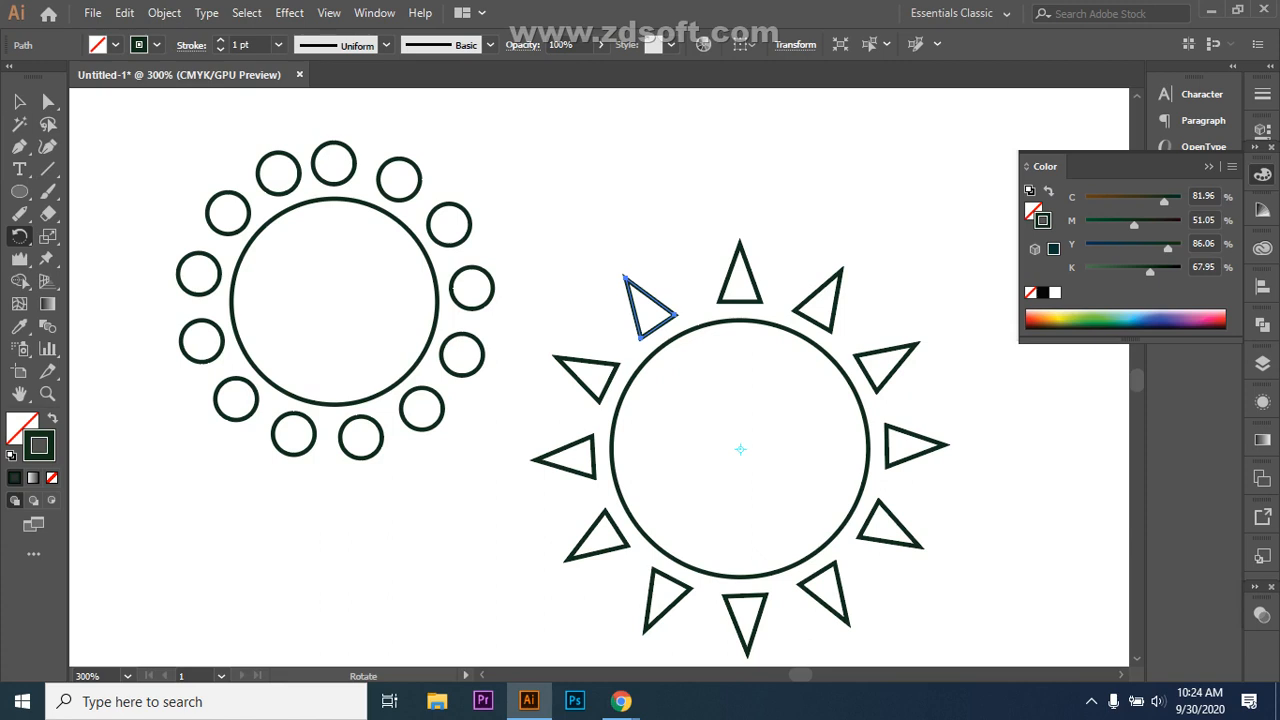
{"action": "key", "text": "v"}
{"action": "scroll", "coordinate": [560, 390], "scroll_direction": "down", "scroll_amount": 3}
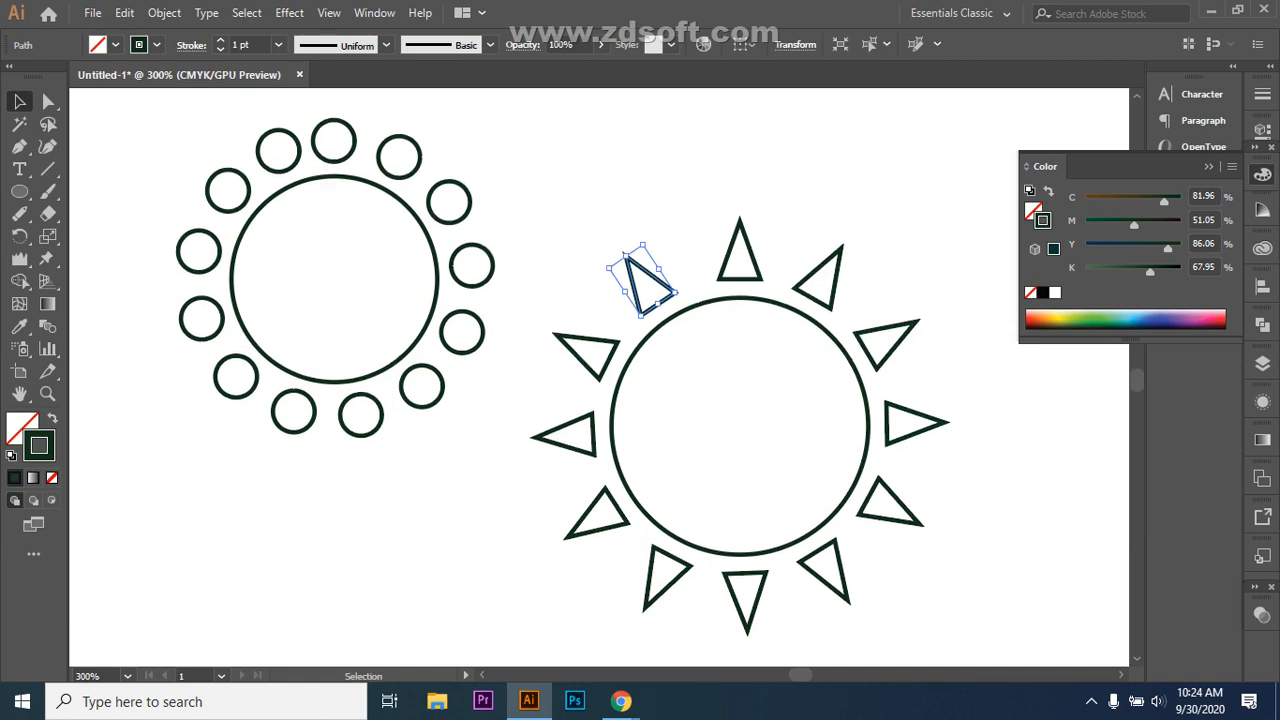
{"action": "key", "text": "ctrl+shift+a"}
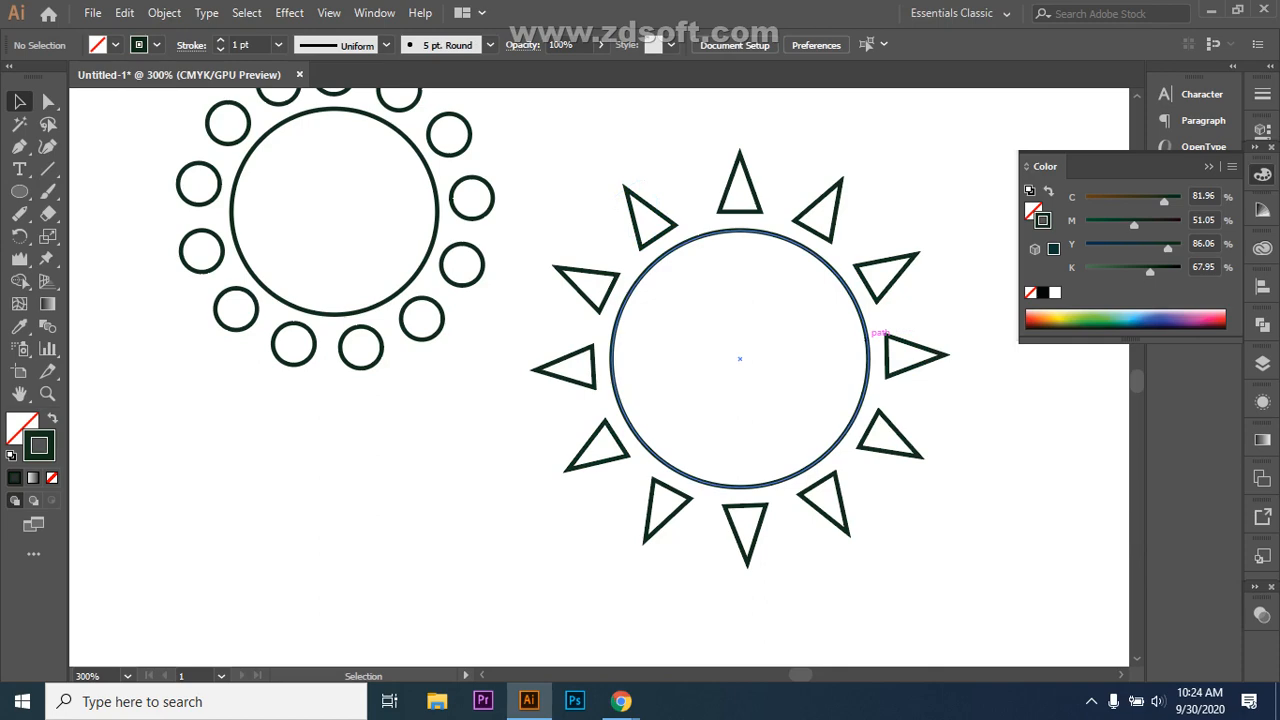
{"action": "mouse_move", "coordinate": [621, 701]}
{"action": "left_click", "coordinate": [515, 620]}
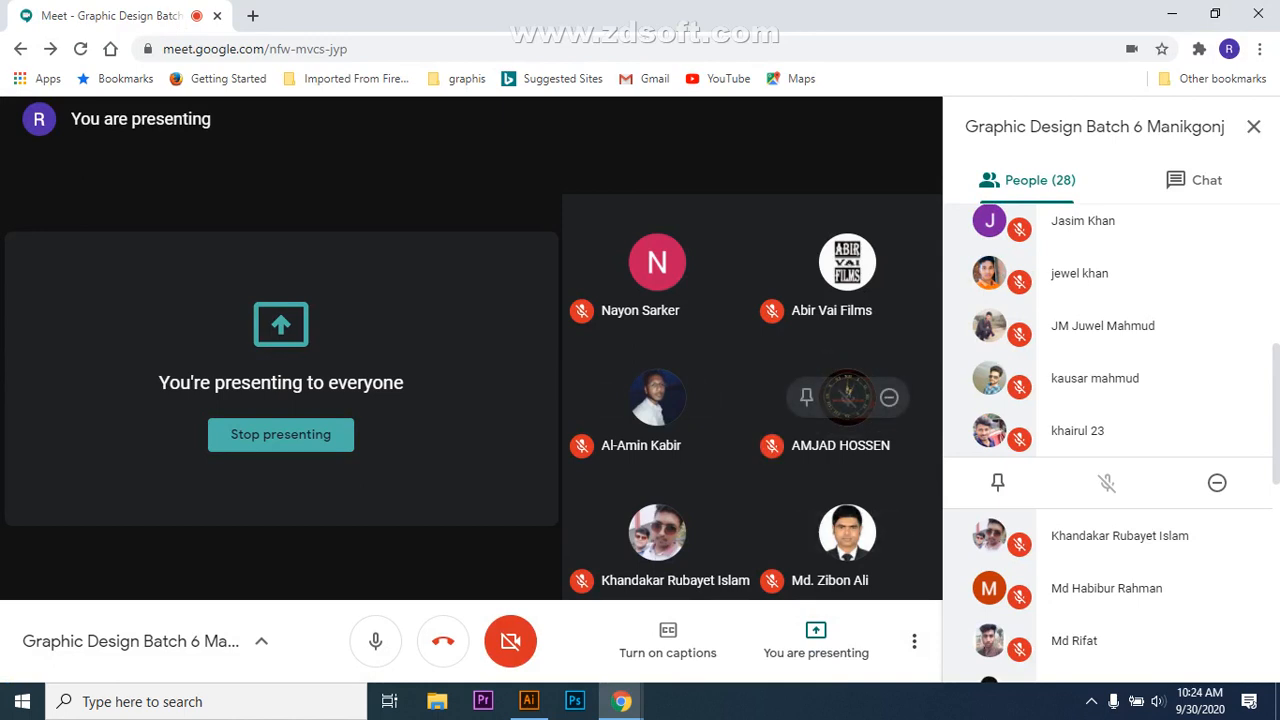
{"action": "left_click", "coordinate": [529, 701]}
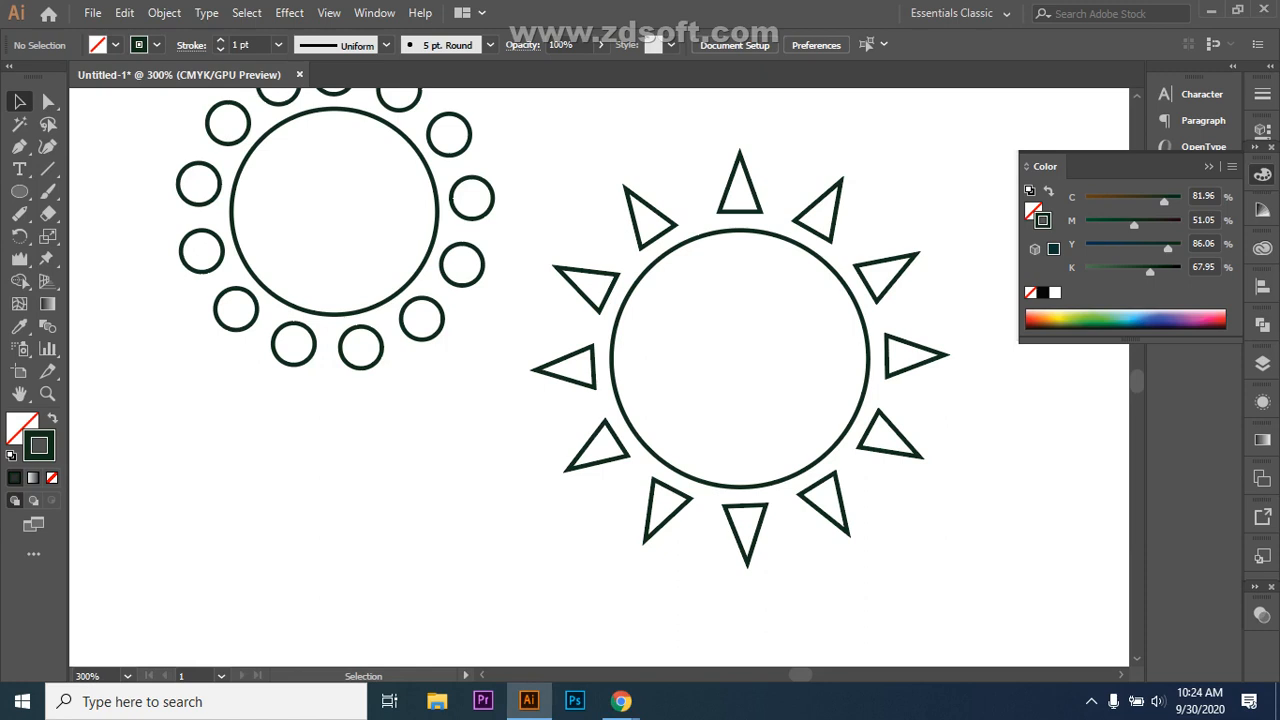
{"action": "scroll", "coordinate": [600, 375], "scroll_direction": "up", "scroll_amount": 3}
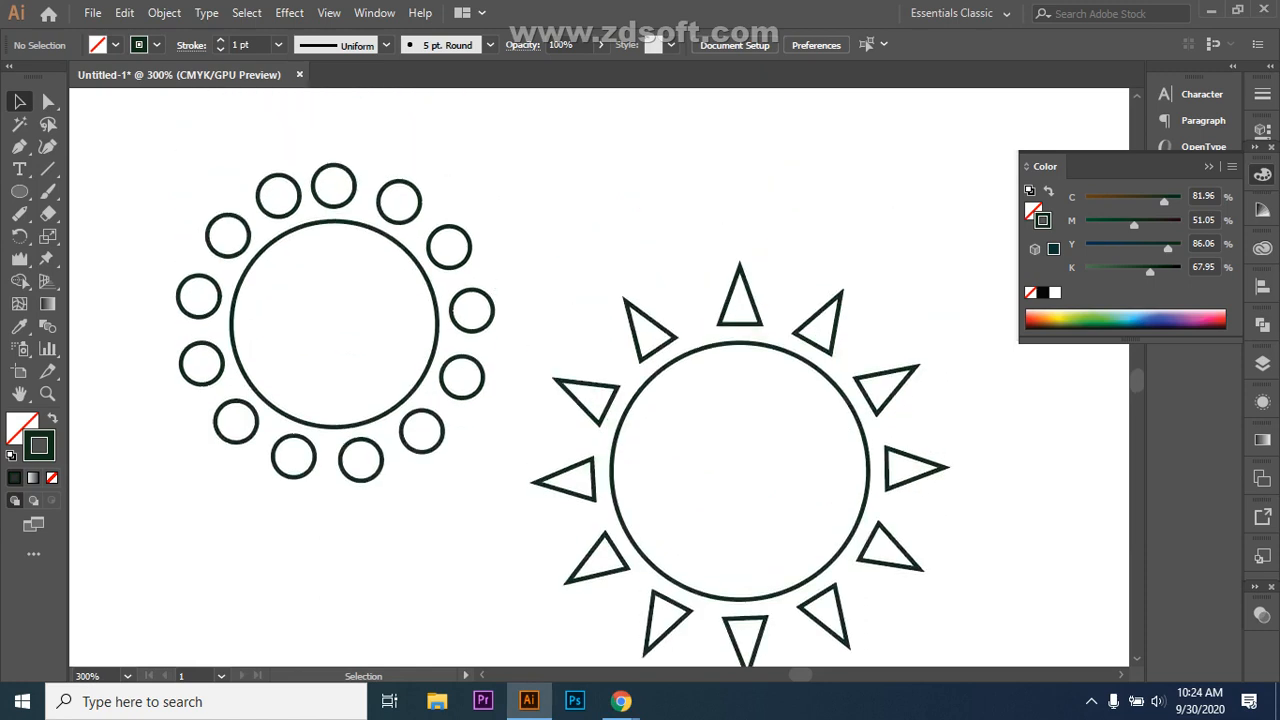
Step: Marquee-select the whole triangle sun and delete it
{"action": "scroll", "coordinate": [600, 375], "scroll_direction": "down", "scroll_amount": 3}
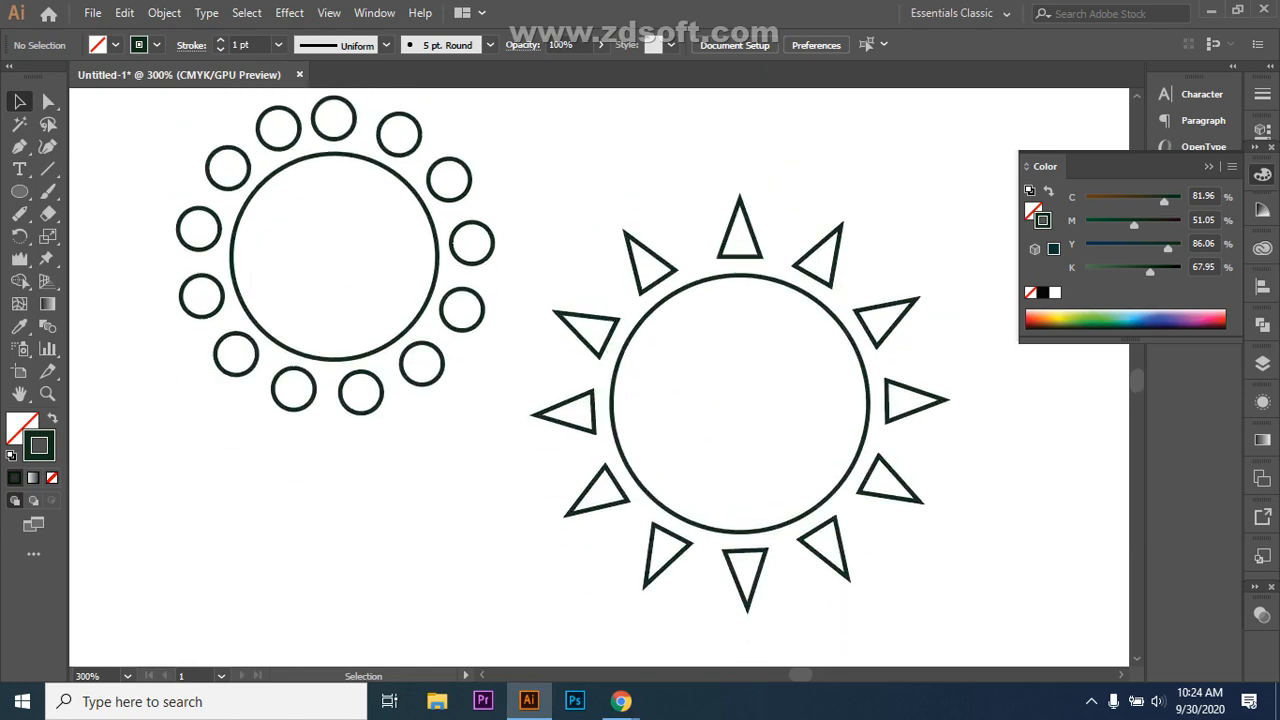
{"action": "scroll", "coordinate": [600, 375], "scroll_direction": "down", "scroll_amount": 1}
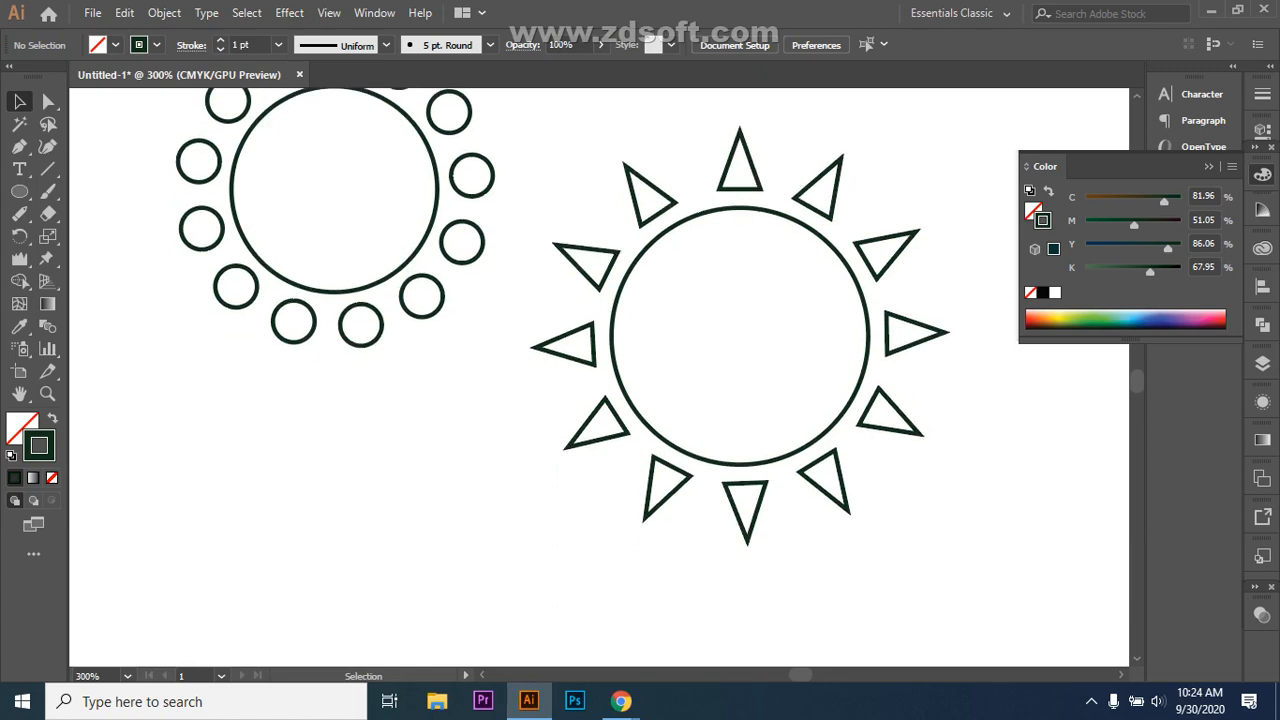
{"action": "left_click_drag", "start_coordinate": [566, 137], "coordinate": [953, 548]}
{"action": "key", "text": "Delete"}
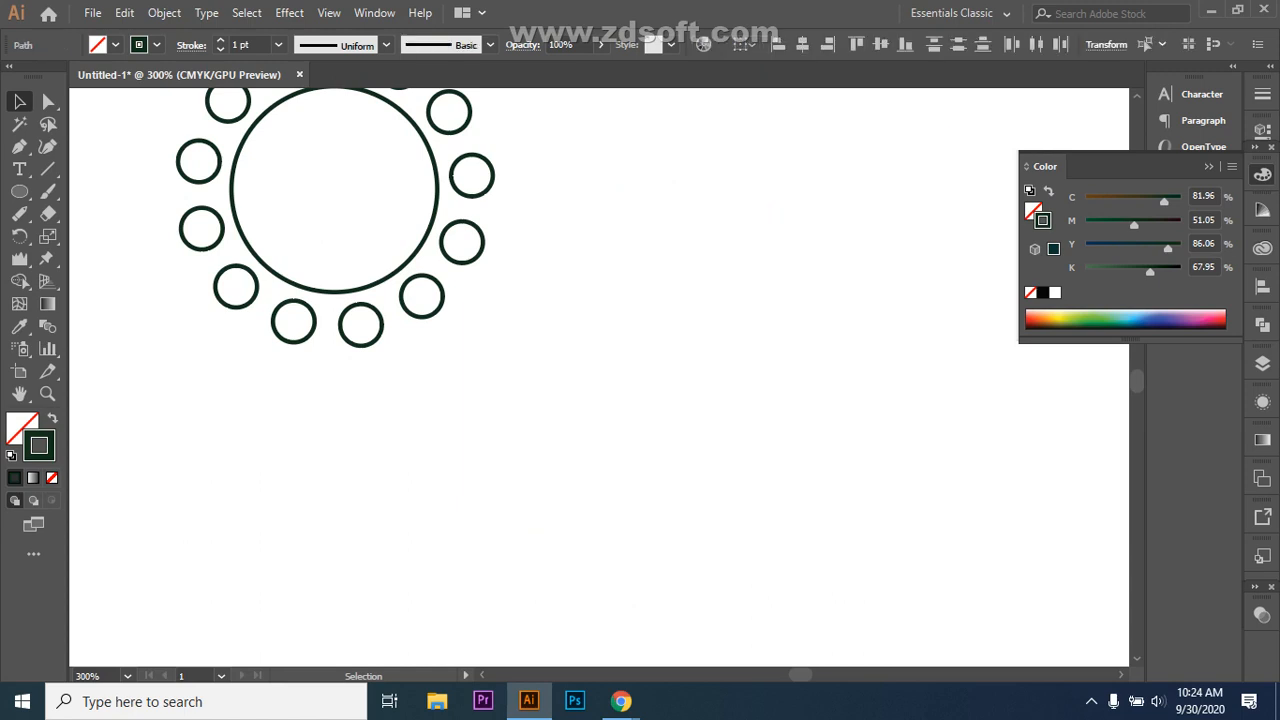
{"action": "key", "text": "ctrl+shift+a"}
{"action": "key", "text": "l"}
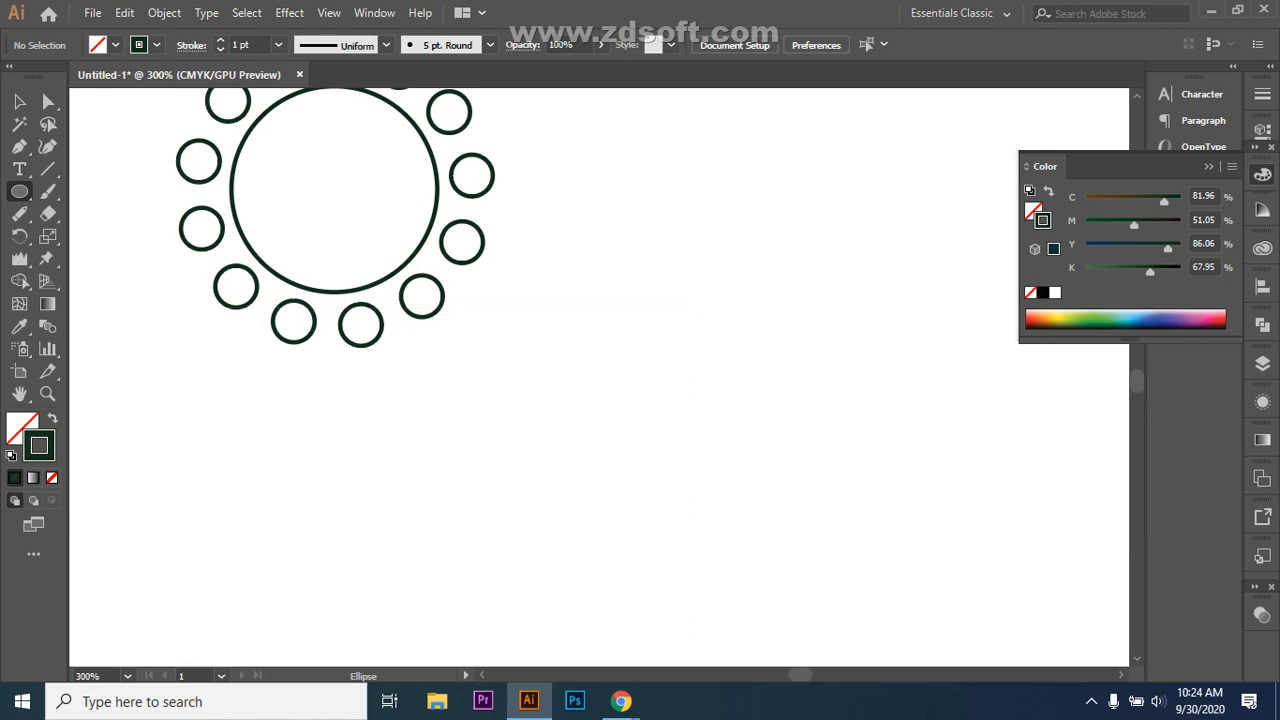
Step: Draw a new large circle on the right and move it up and left
{"action": "left_click_drag", "start_coordinate": [715, 311], "coordinate": [958, 534]}
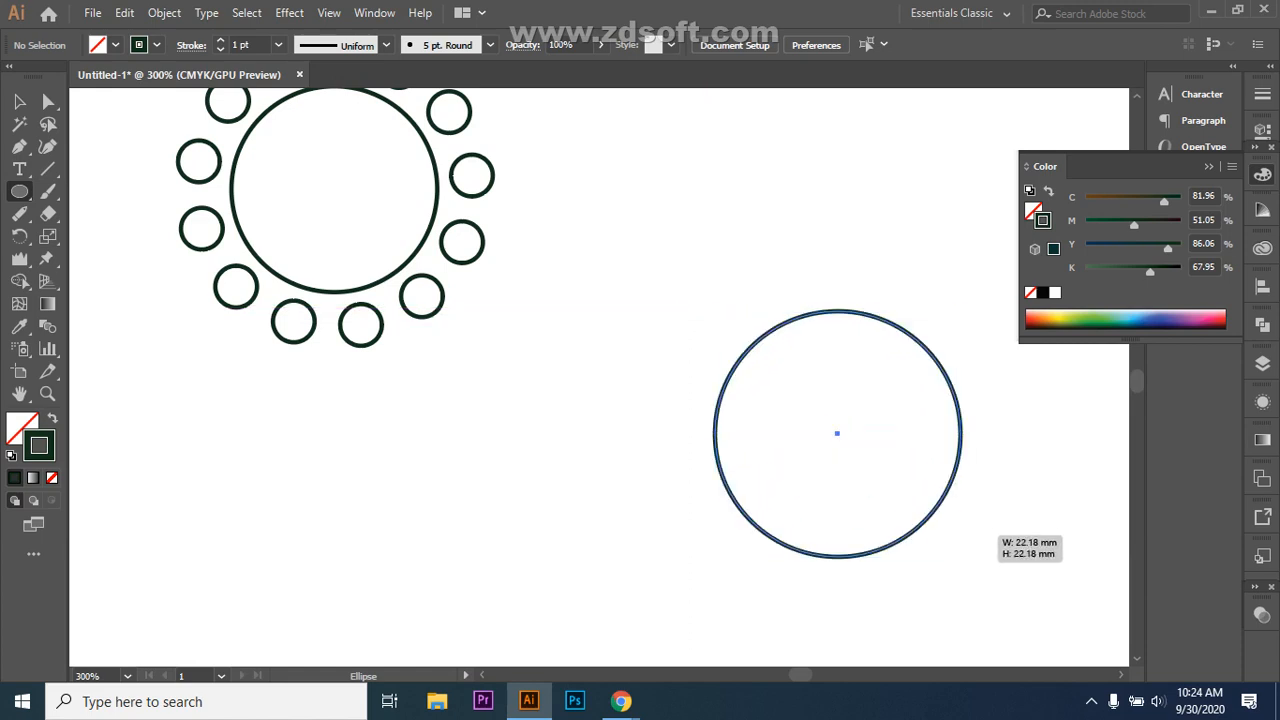
{"action": "left_click", "coordinate": [19, 101]}
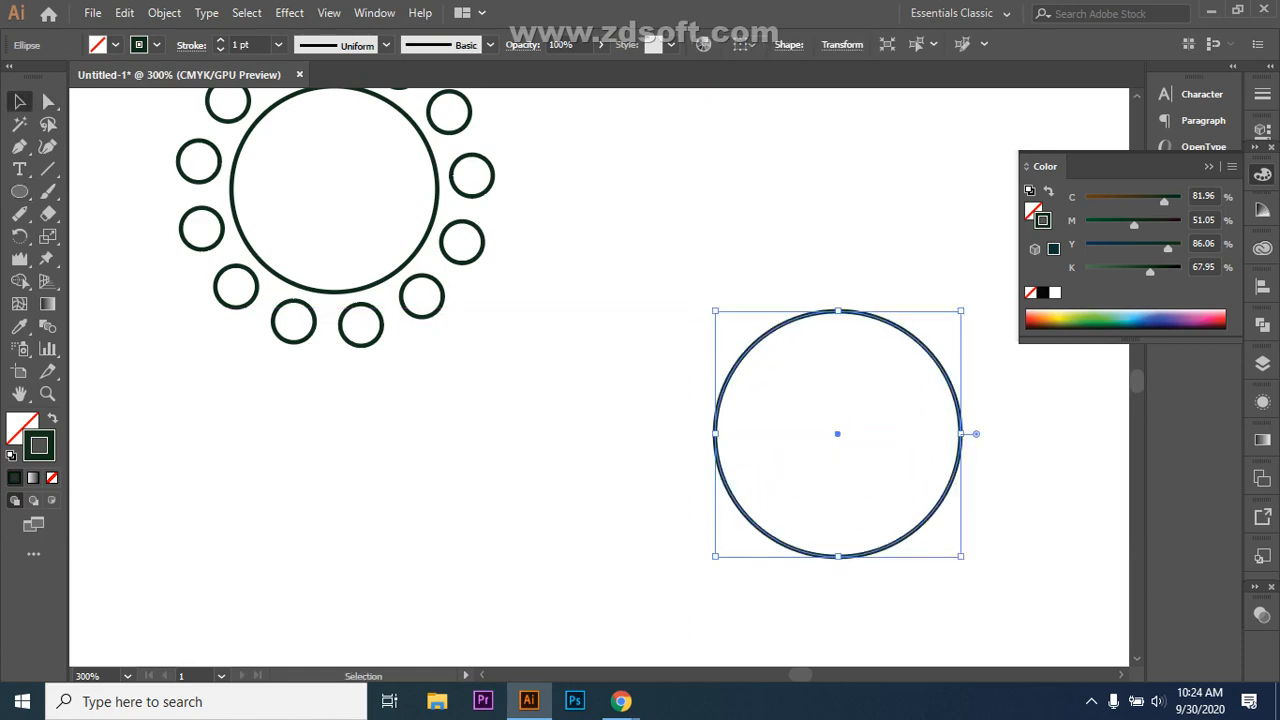
{"action": "left_click_drag", "start_coordinate": [837, 311], "coordinate": [729, 244]}
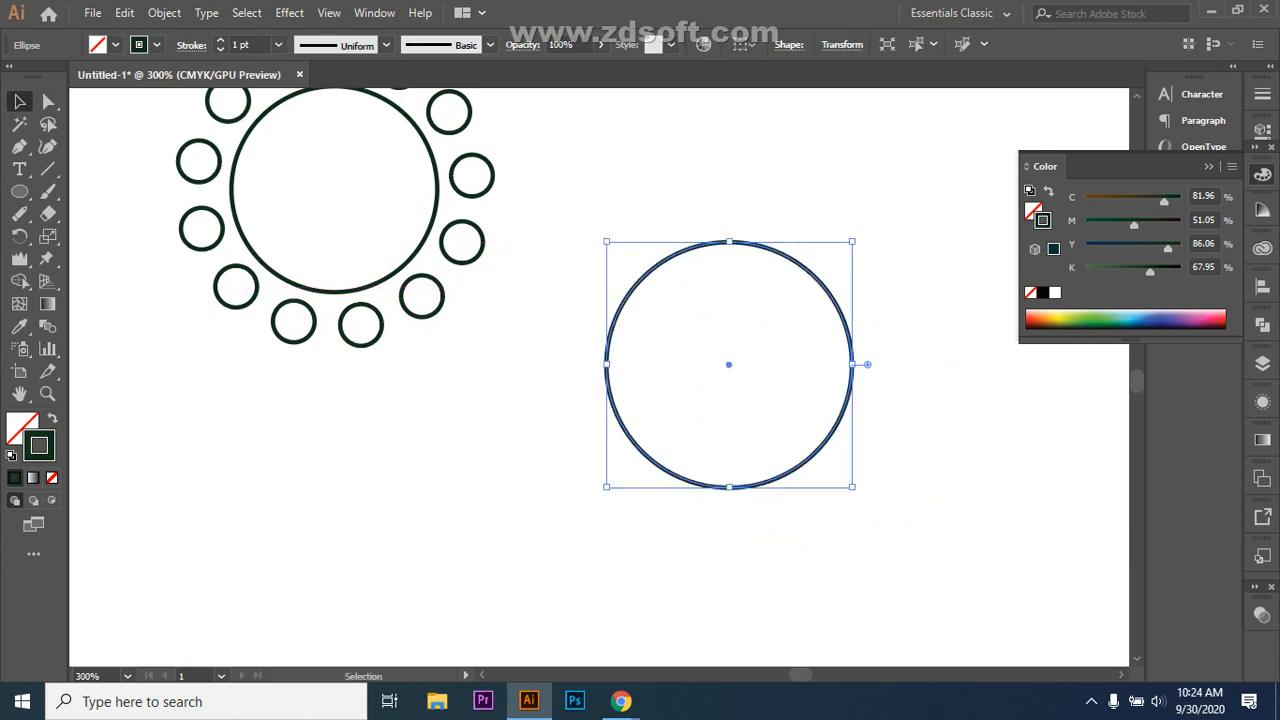
{"action": "key", "text": "ctrl+shift+a"}
{"action": "left_click", "coordinate": [767, 247]}
Step: Draw a thin upright rectangle above the circle and select it
{"action": "left_click_drag", "start_coordinate": [19, 191], "coordinate": [80, 191]}
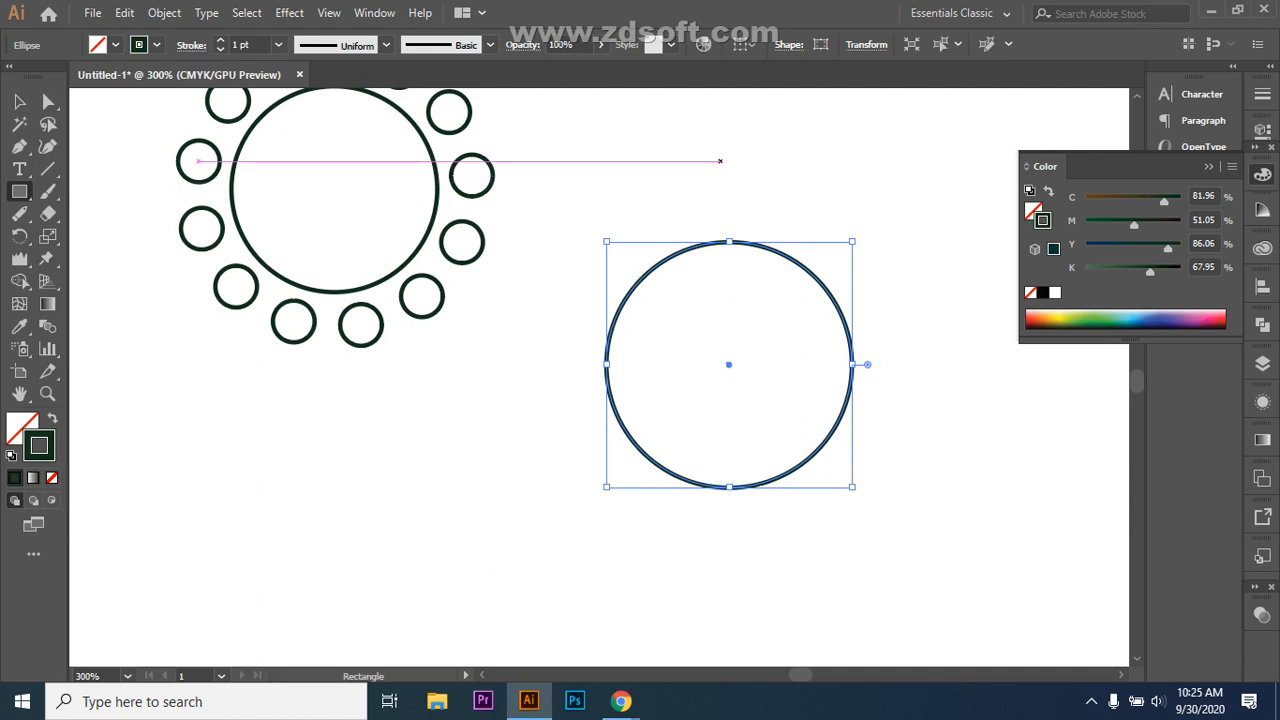
{"action": "left_click_drag", "start_coordinate": [718, 132], "coordinate": [738, 215]}
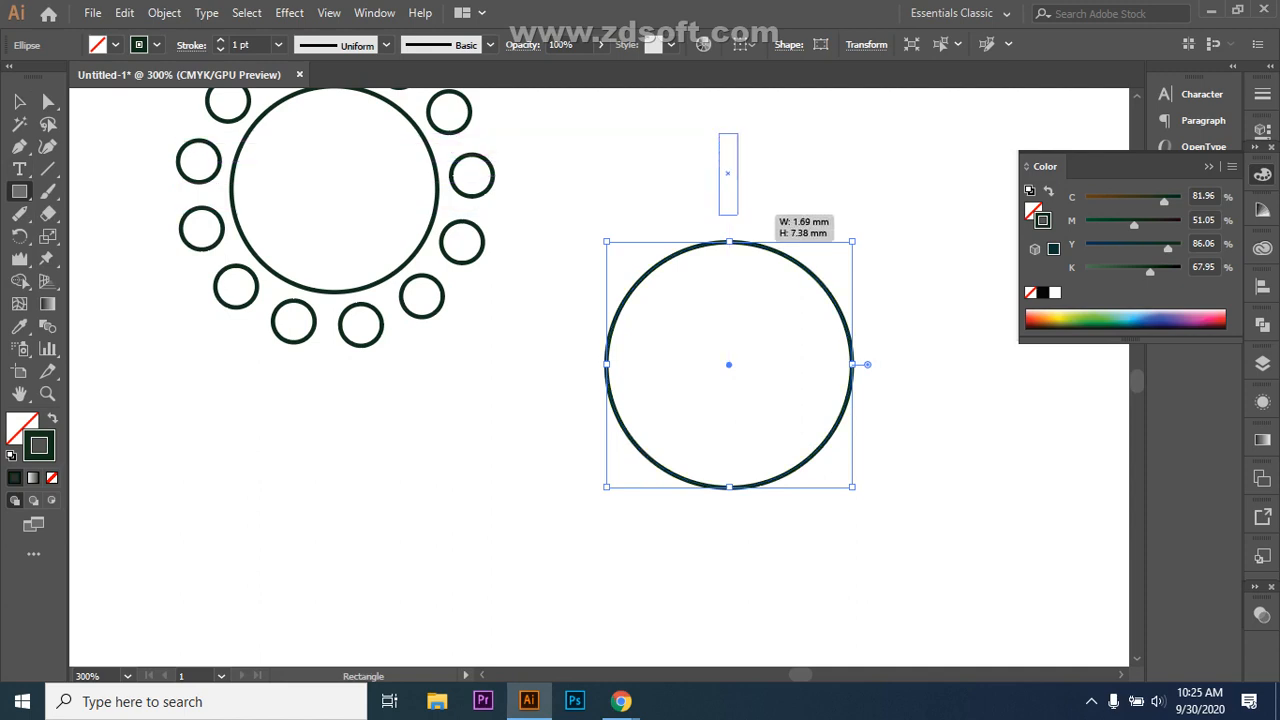
{"action": "left_click_drag", "start_coordinate": [738, 215], "coordinate": [738, 215]}
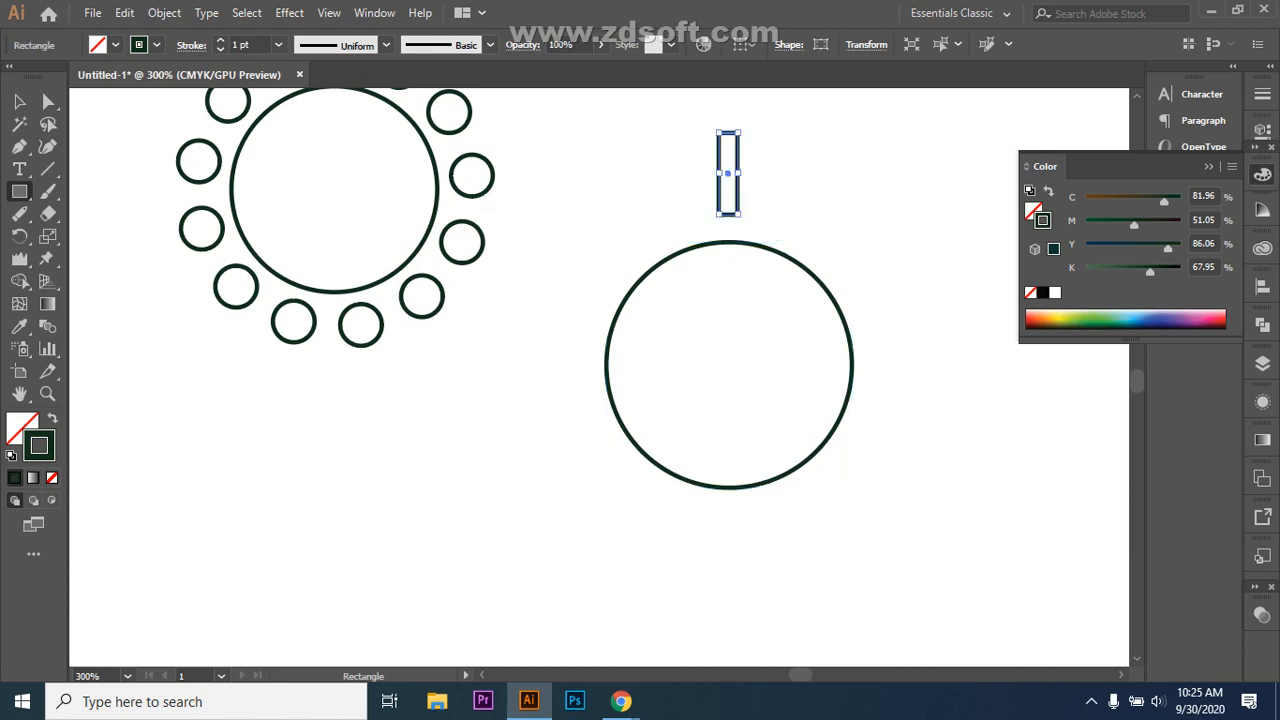
{"action": "key", "text": "v"}
{"action": "left_click_drag", "start_coordinate": [565, 137], "coordinate": [1002, 514]}
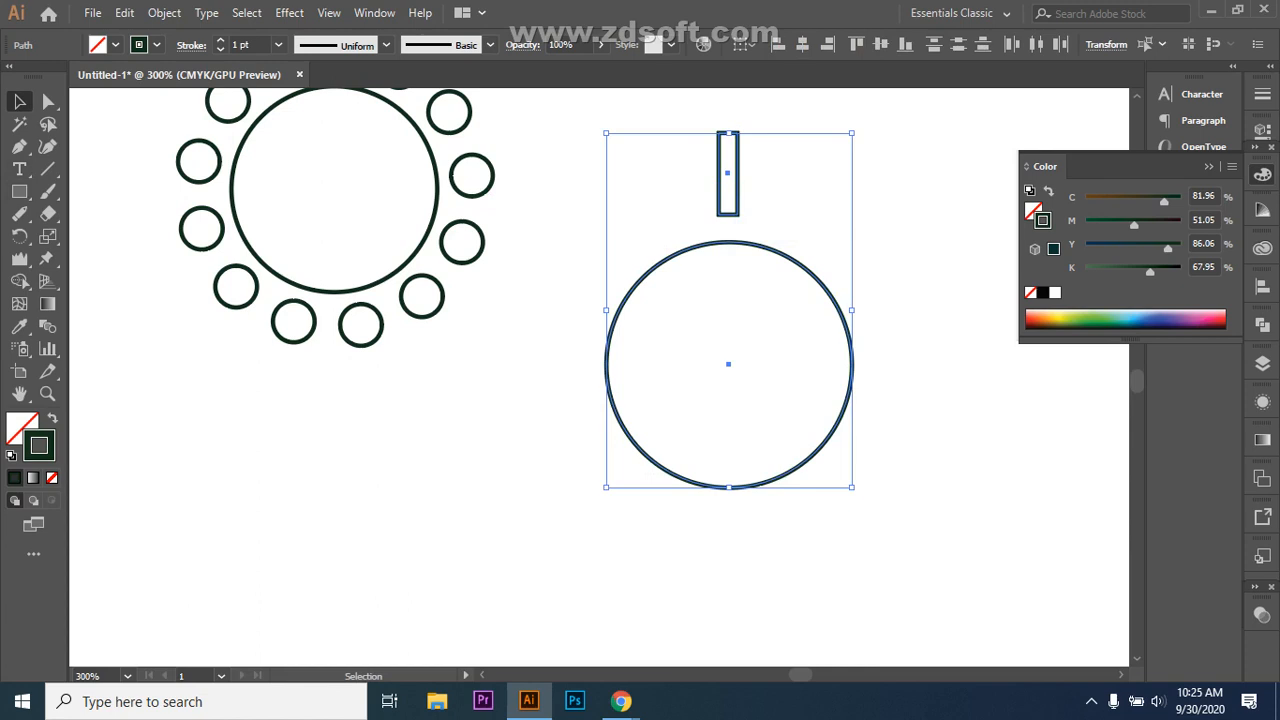
{"action": "key", "text": "ctrl+shift+a"}
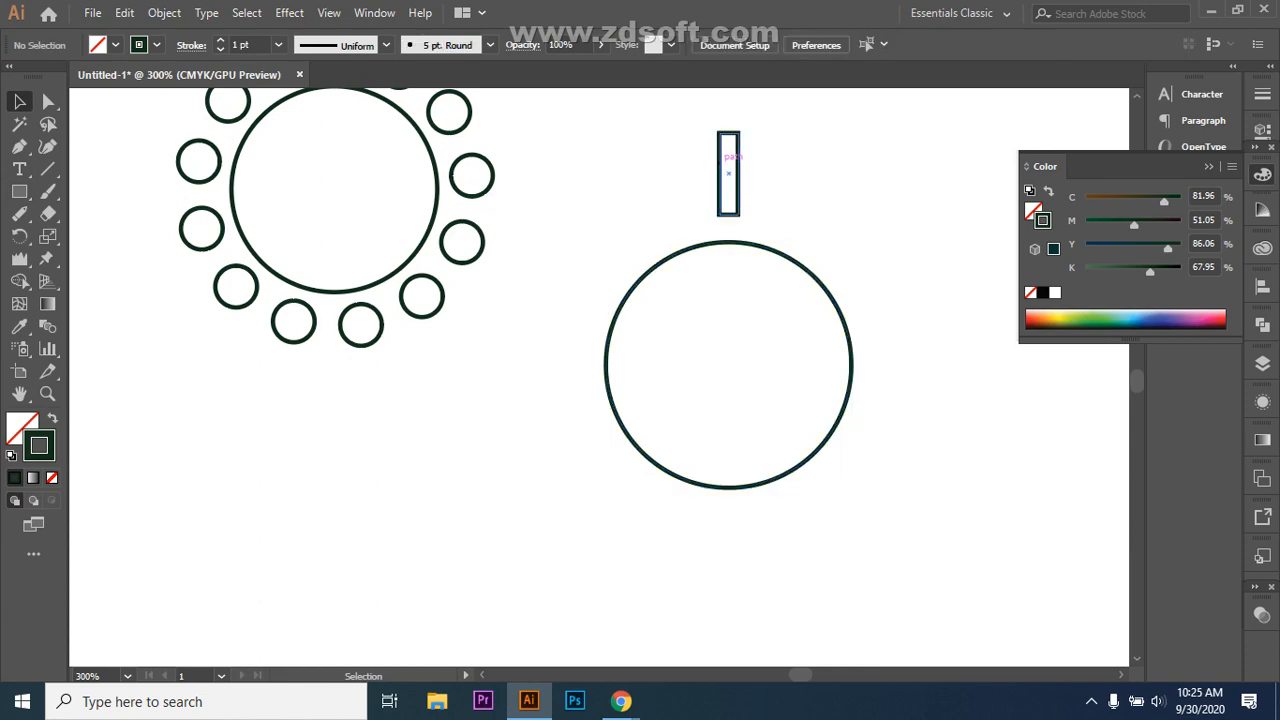
{"action": "left_click", "coordinate": [728, 168]}
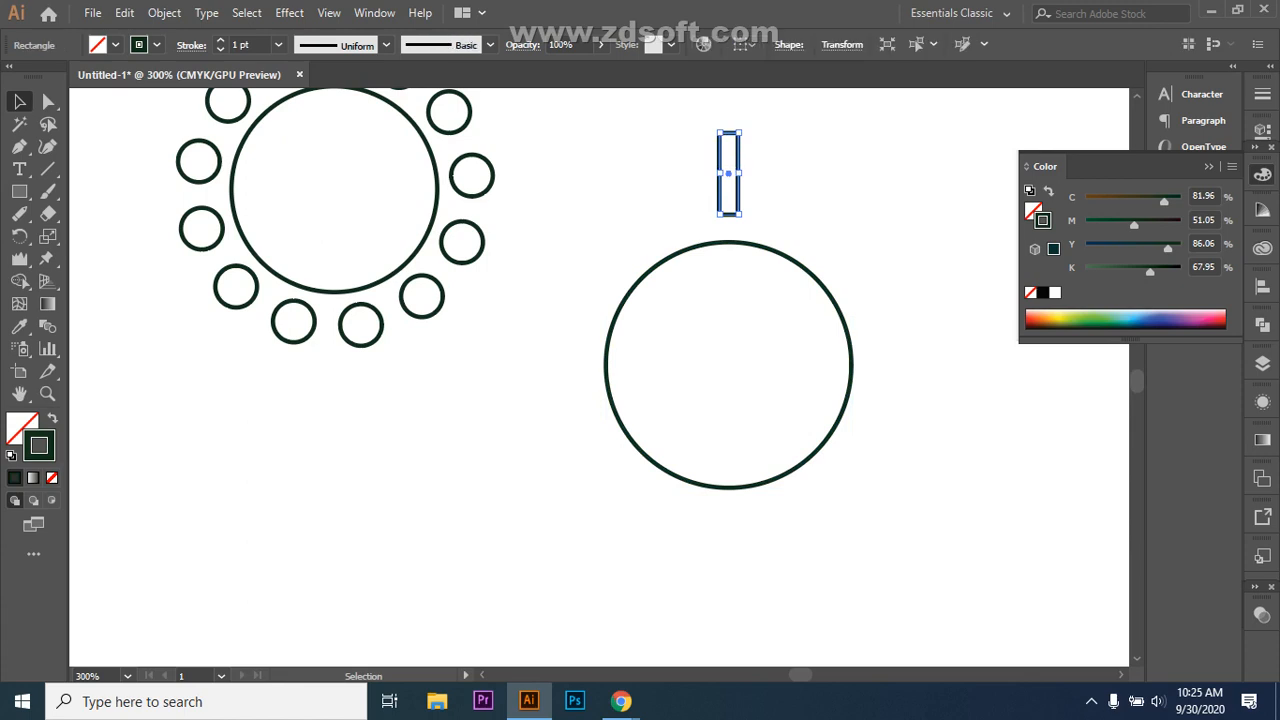
{"action": "left_click", "coordinate": [19, 235]}
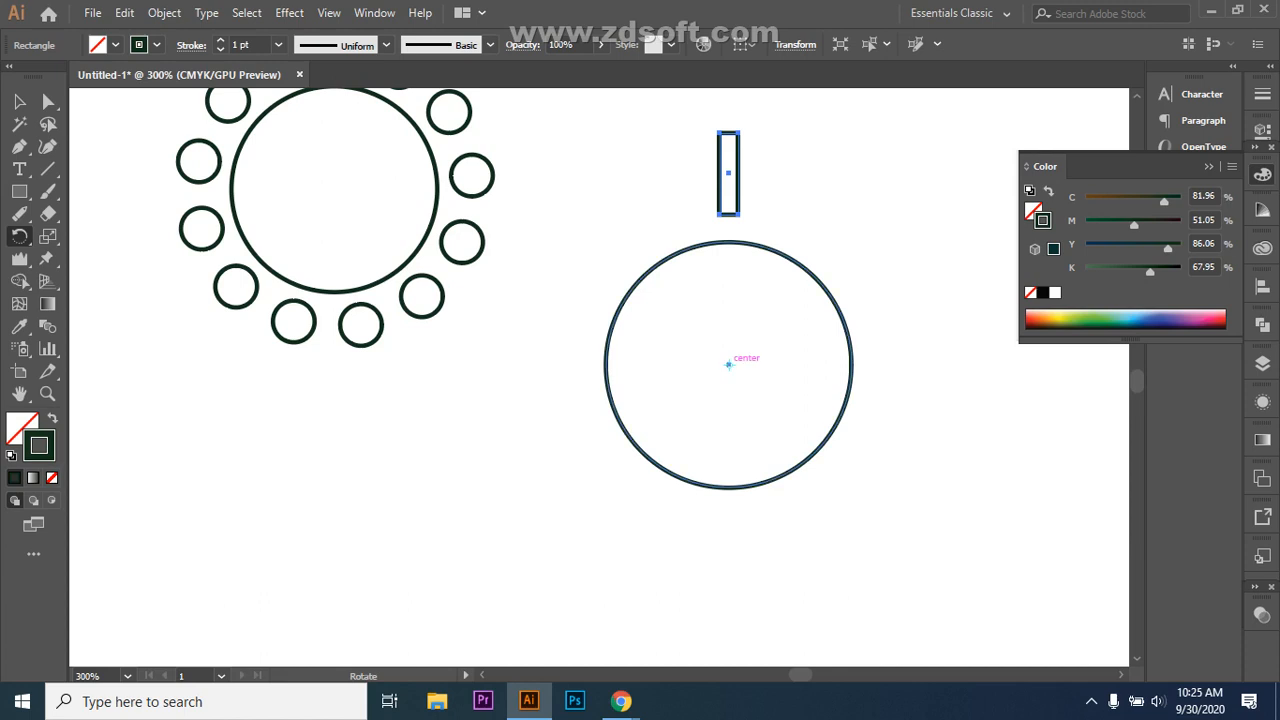
{"action": "left_click", "coordinate": [728, 364]}
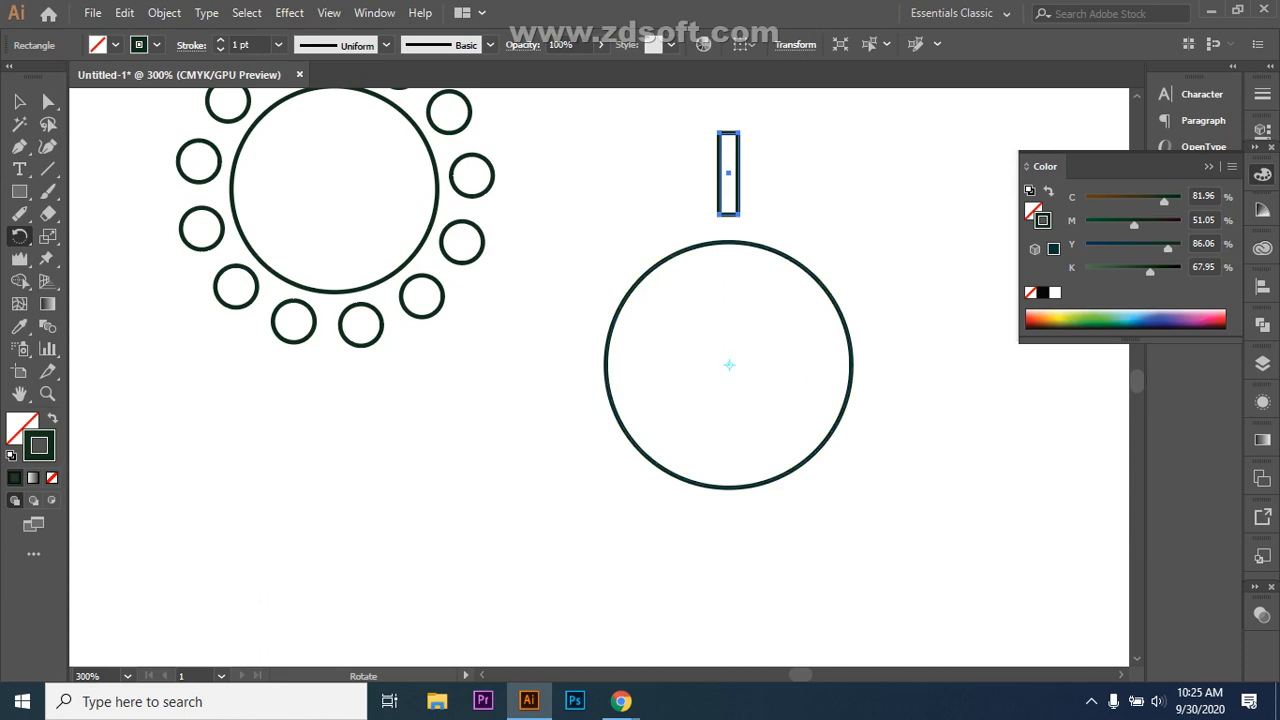
{"action": "left_click_drag", "start_coordinate": [750, 183], "coordinate": [818, 242]}
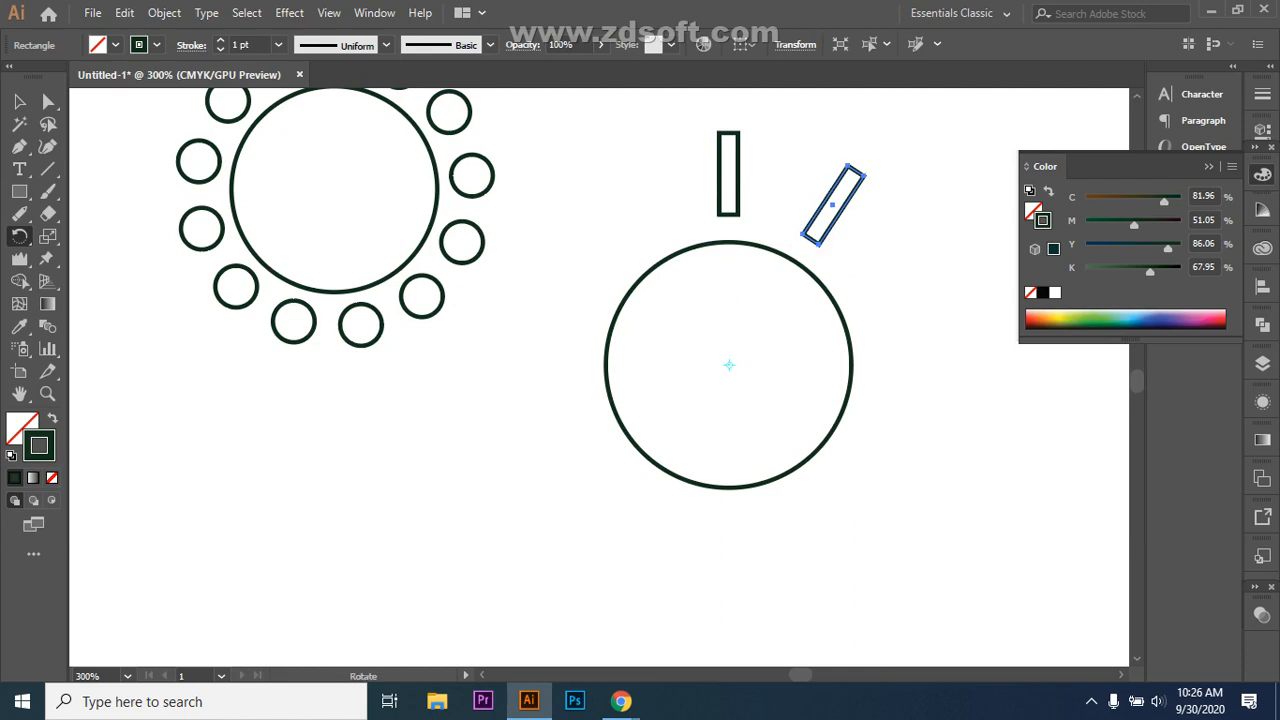
{"action": "key", "text": "v"}
{"action": "key", "text": "ctrl+d"}
{"action": "key", "text": "ctrl+d"}
{"action": "key", "text": "ctrl+d"}
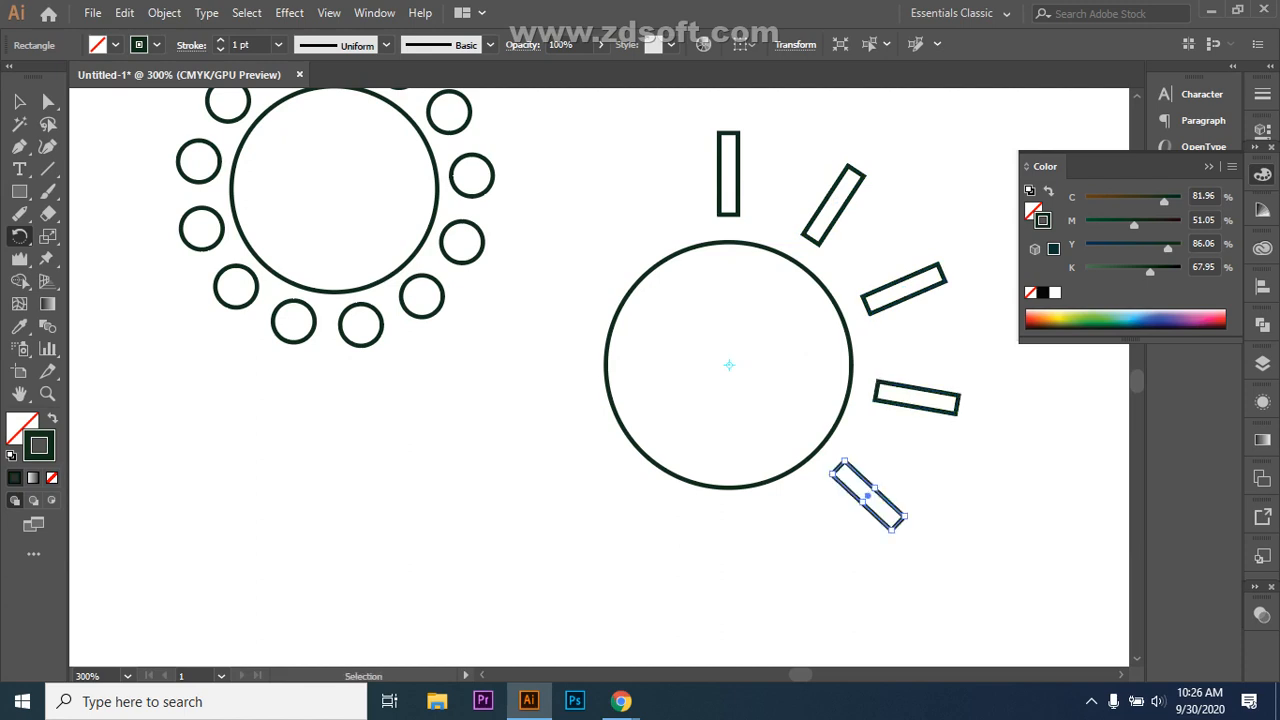
{"action": "key", "text": "ctrl+d"}
{"action": "key", "text": "ctrl+d"}
{"action": "key", "text": "ctrl+d"}
{"action": "key", "text": "ctrl+d"}
{"action": "key", "text": "ctrl+d"}
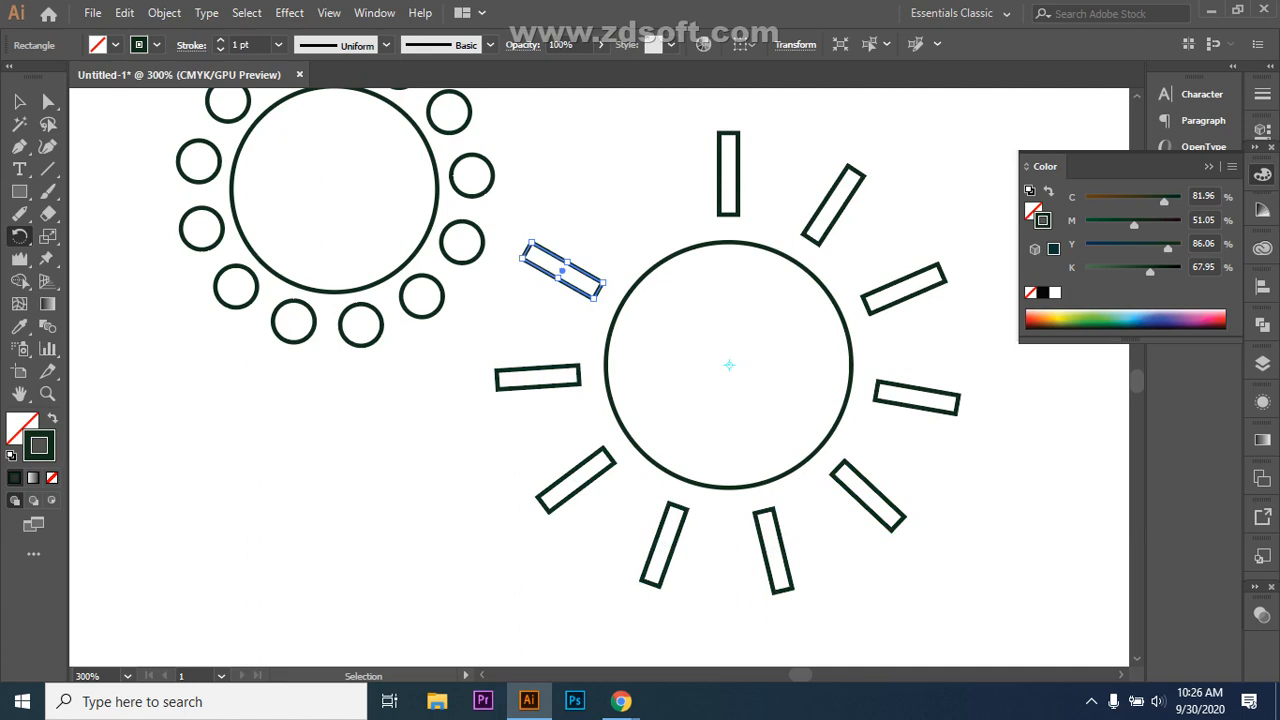
{"action": "key", "text": "ctrl+d"}
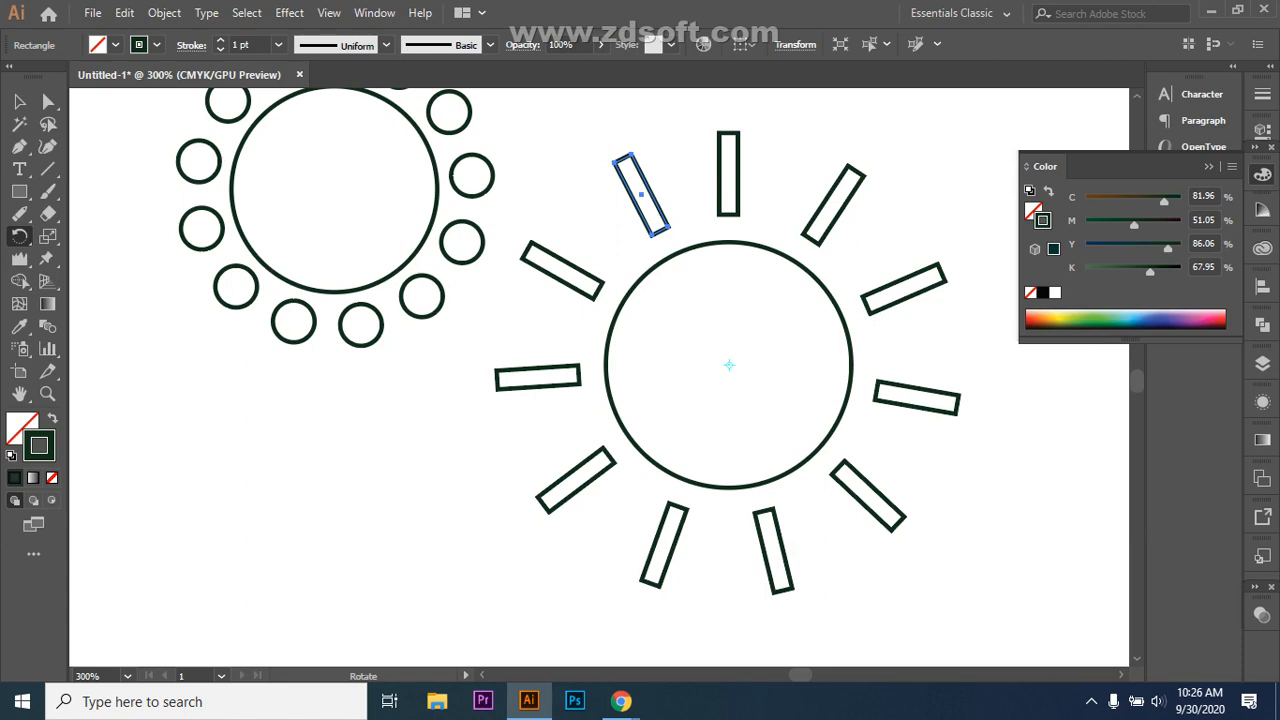
{"action": "key", "text": "ctrl+z"}
{"action": "key", "text": "ctrl+z"}
{"action": "key", "text": "ctrl+z"}
{"action": "key", "text": "ctrl+z"}
{"action": "key", "text": "ctrl+z"}
{"action": "key", "text": "ctrl+z"}
{"action": "key", "text": "ctrl+z"}
{"action": "key", "text": "ctrl+z"}
{"action": "key", "text": "ctrl+z"}
{"action": "key", "text": "ctrl+z"}
{"action": "key", "text": "ctrl+z"}
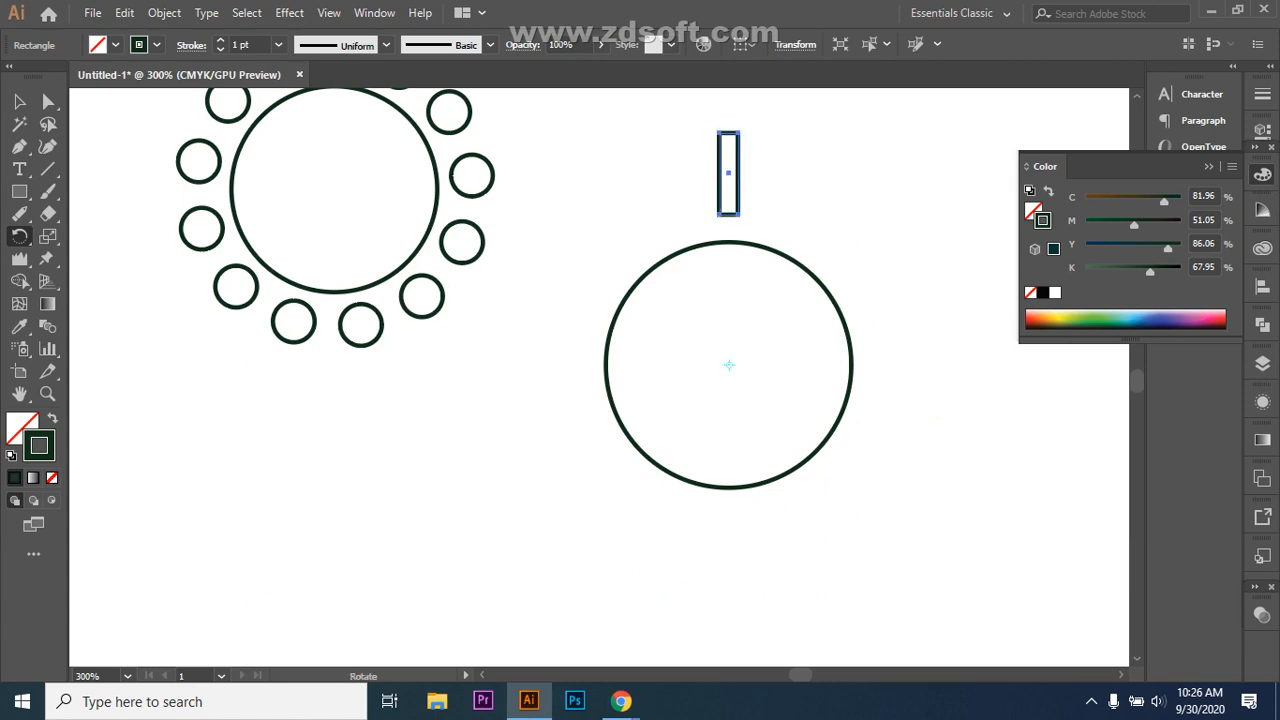
Step: Rotate-copy the rectangle around a new centre, repeat it, then undo back to upright
{"action": "mouse_move", "coordinate": [730, 362]}
{"action": "left_mouse_down"}
{"action": "mouse_move", "coordinate": [733, 346]}
{"action": "mouse_move", "coordinate": [730, 362]}
{"action": "left_mouse_up"}
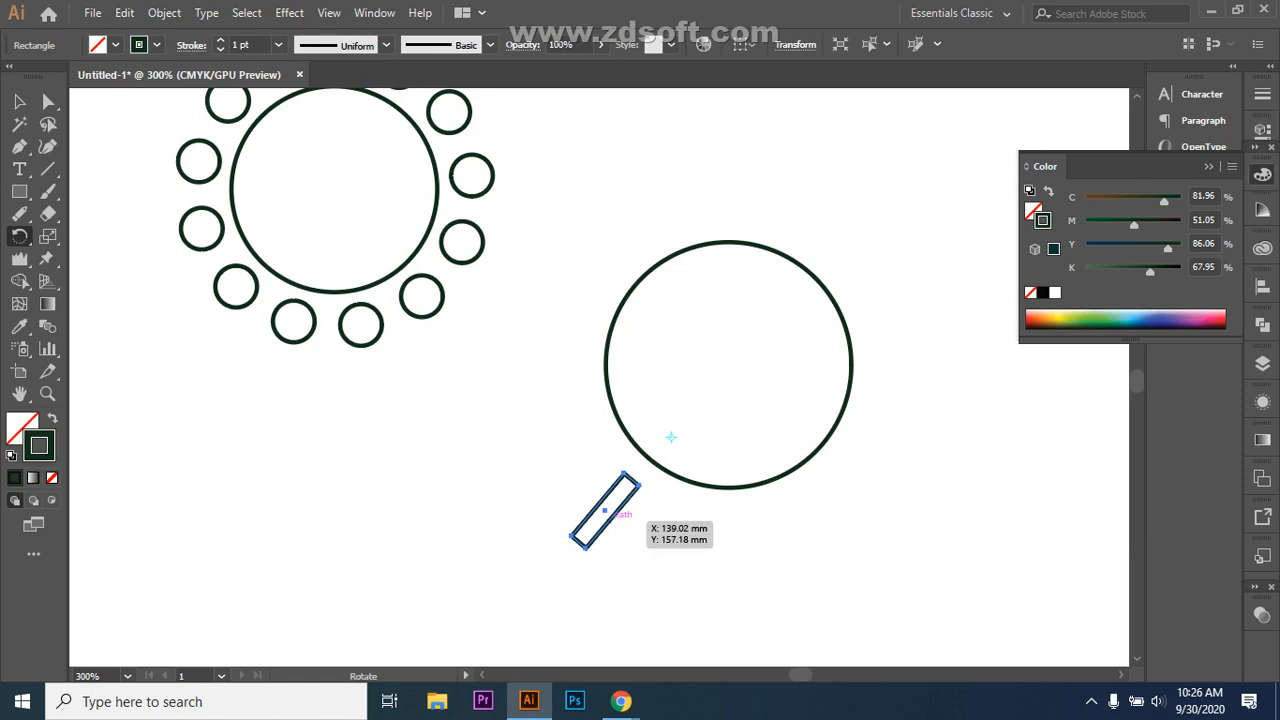
{"action": "left_click_drag", "start_coordinate": [610, 508], "coordinate": [722, 528]}
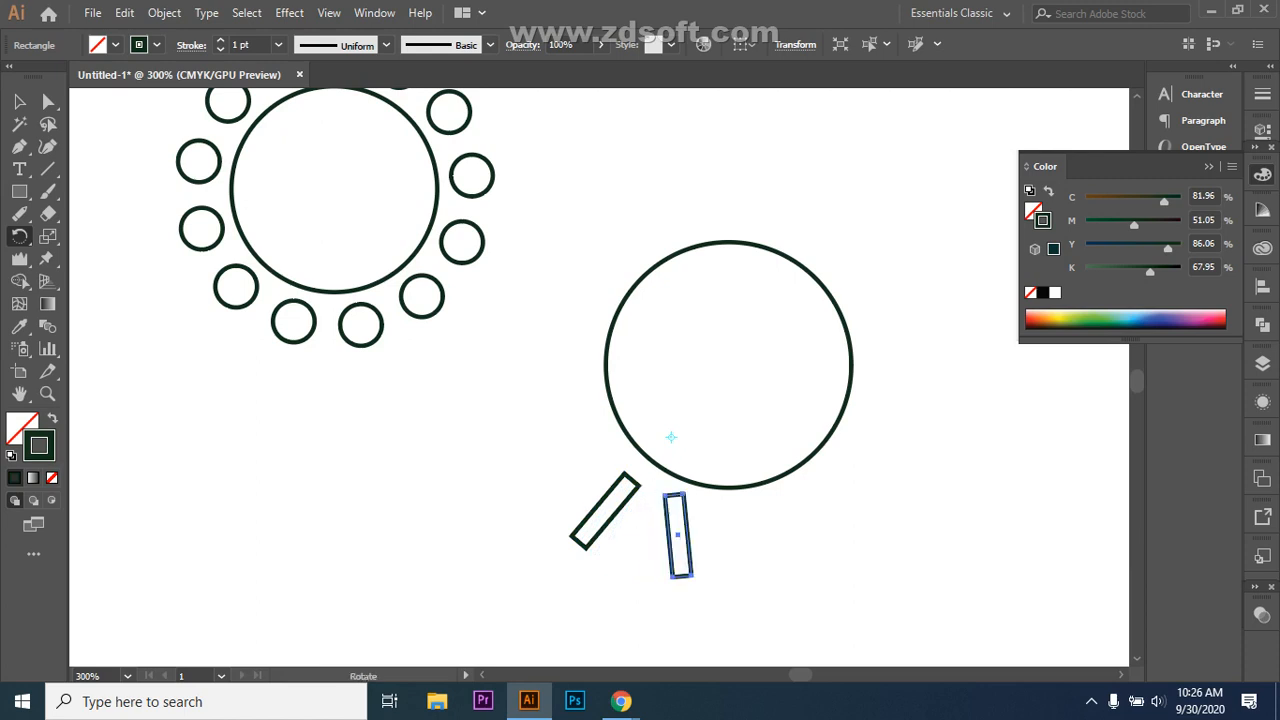
{"action": "key", "text": "ctrl+d"}
{"action": "key", "text": "ctrl+d"}
{"action": "key", "text": "ctrl+d"}
{"action": "key", "text": "ctrl+d"}
{"action": "key", "text": "ctrl+d"}
{"action": "key", "text": "ctrl+d"}
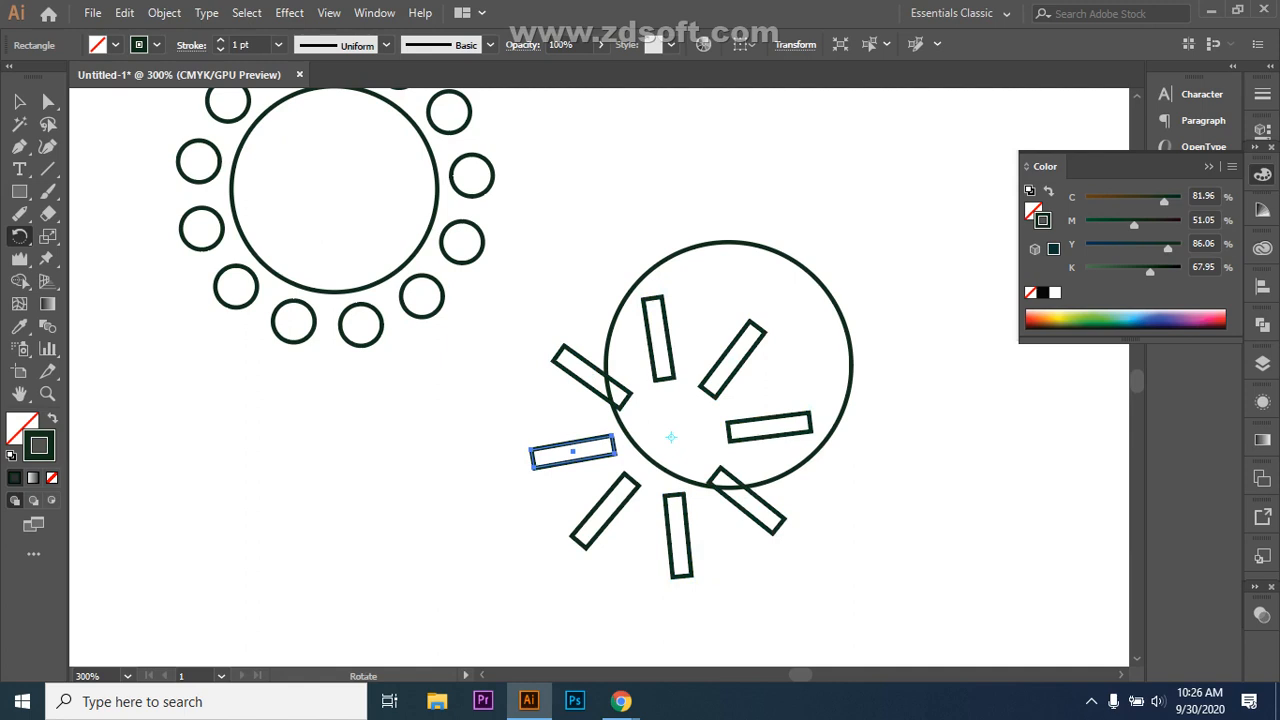
{"action": "key", "text": "ctrl+z"}
{"action": "key", "text": "ctrl+z"}
{"action": "key", "text": "ctrl+z"}
{"action": "key", "text": "ctrl+z"}
{"action": "key", "text": "ctrl+z"}
{"action": "key", "text": "ctrl+z"}
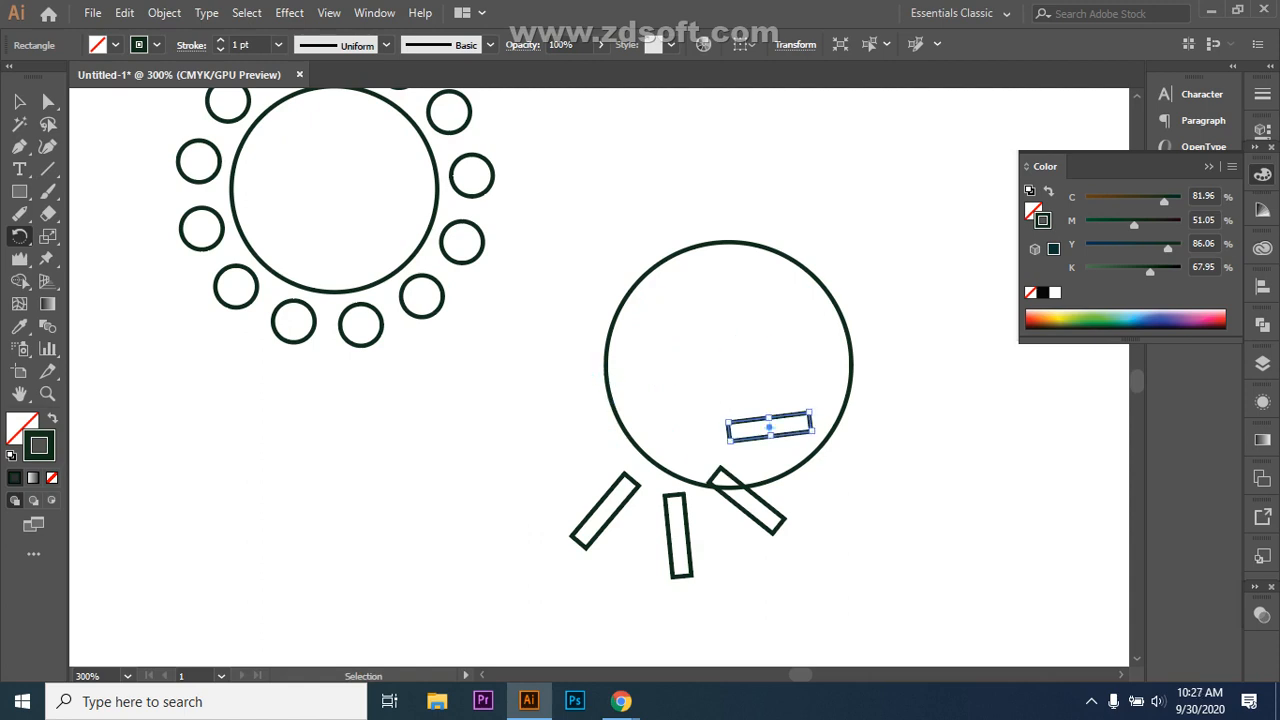
{"action": "key", "text": "ctrl+z"}
{"action": "key", "text": "ctrl+z"}
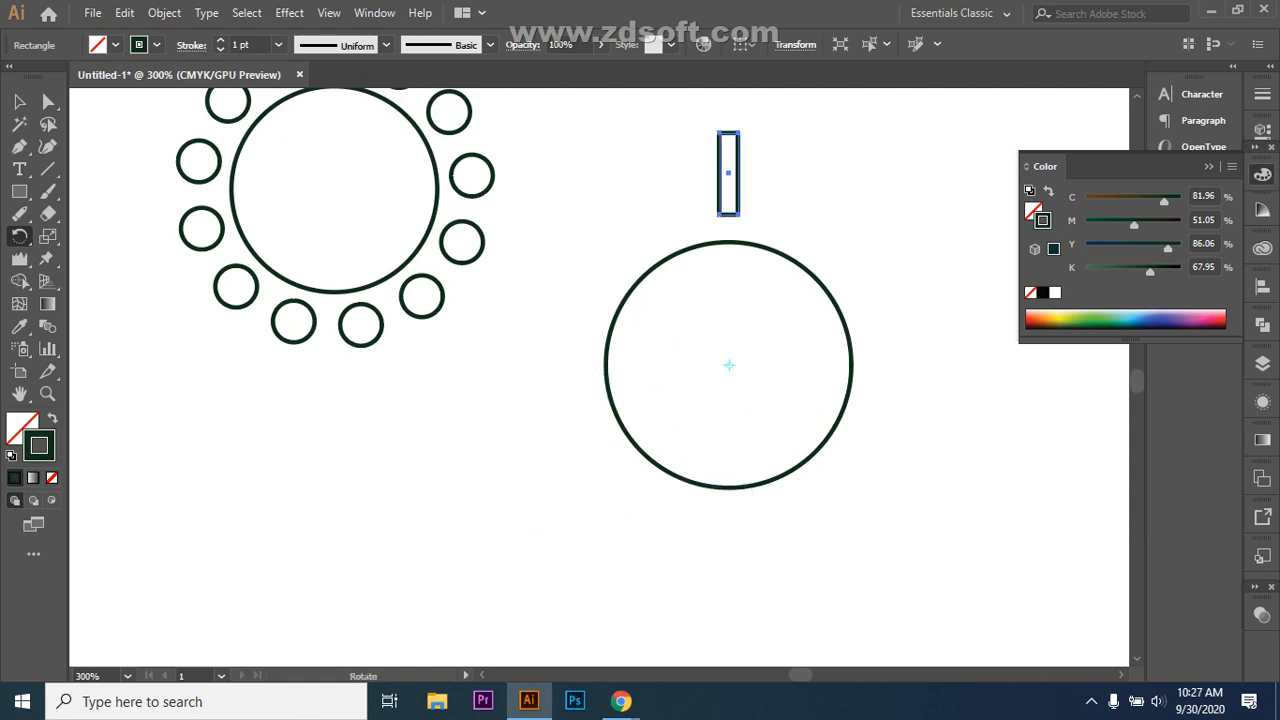
Step: Delete the thin rectangle and select the right-hand circle
{"action": "key", "text": "v"}
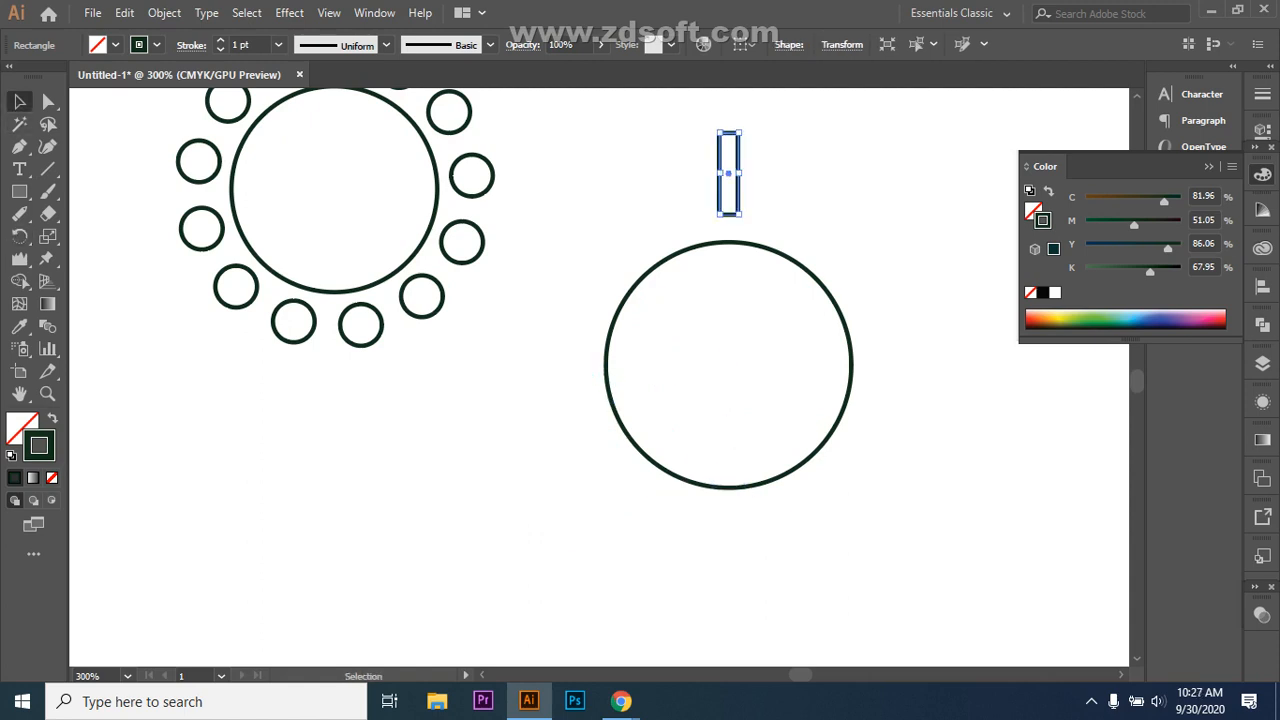
{"action": "left_click_drag", "start_coordinate": [616, 116], "coordinate": [980, 234]}
{"action": "key", "text": "Delete"}
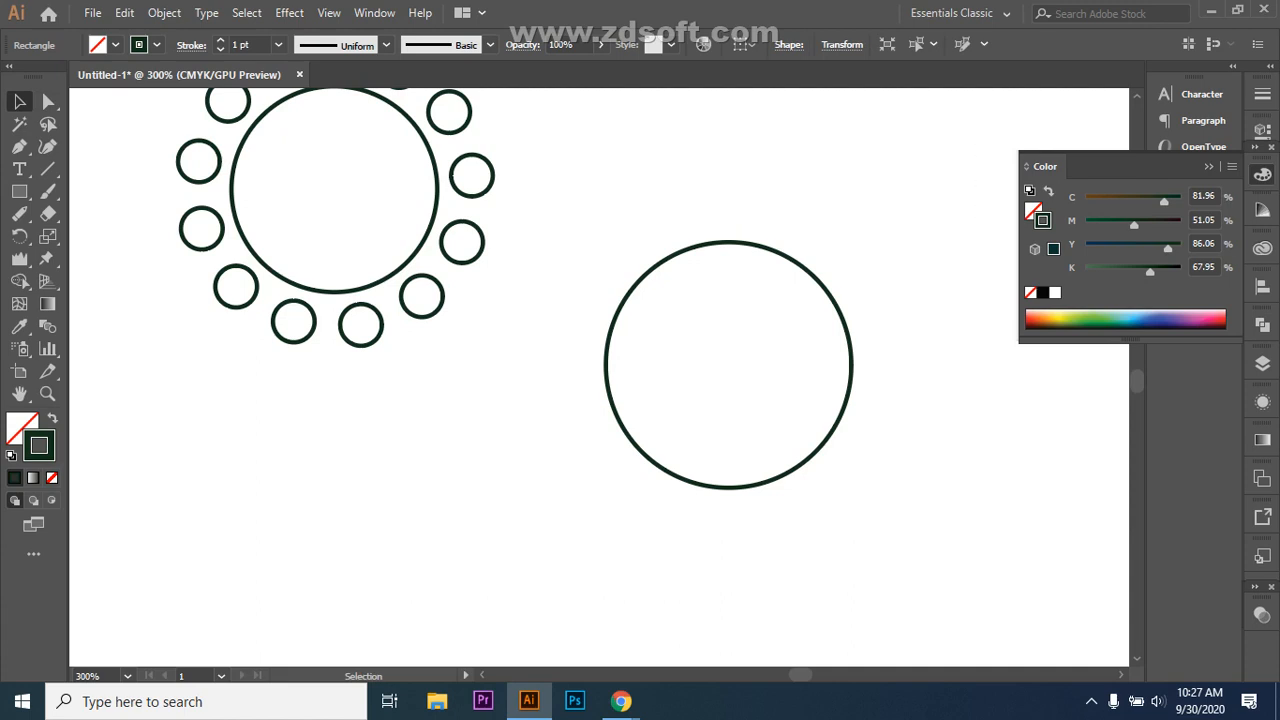
{"action": "left_click_drag", "start_coordinate": [552, 266], "coordinate": [733, 446]}
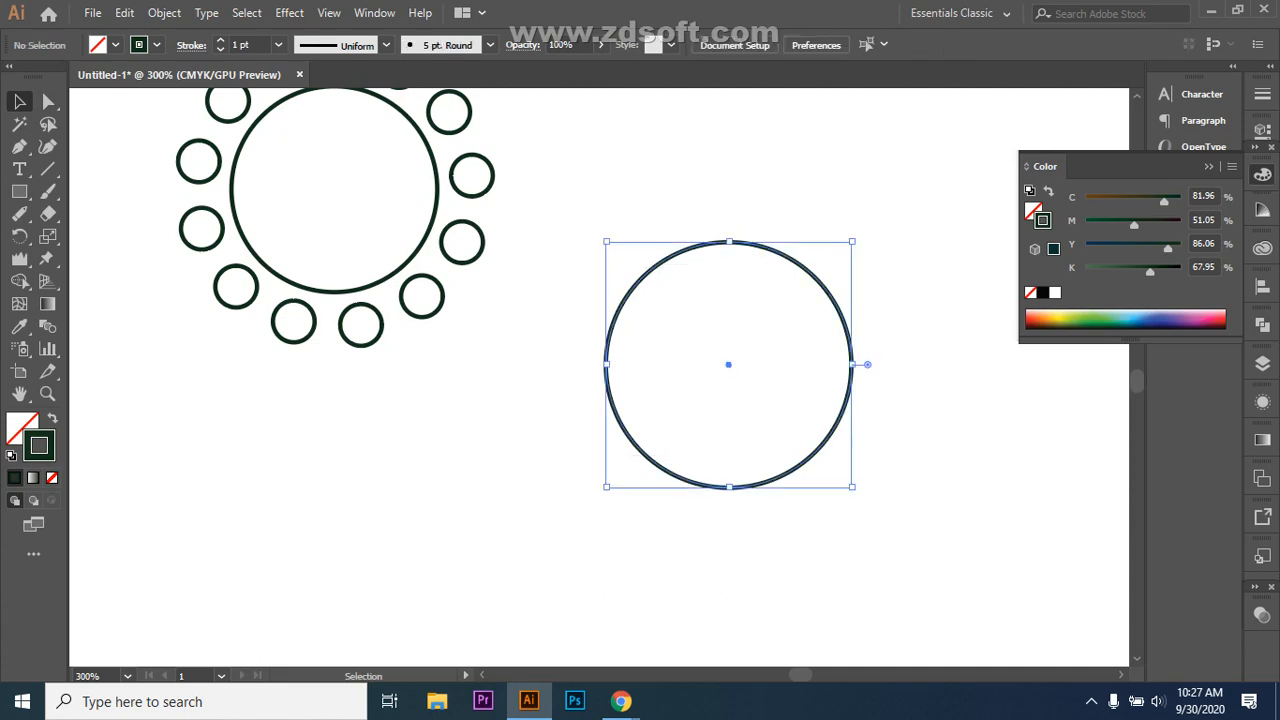
Step: Delete the right-hand circle and move the remaining circles further down
{"action": "key", "text": "Delete"}
{"action": "left_click_drag", "start_coordinate": [124, 134], "coordinate": [629, 337]}
{"action": "left_click_drag", "start_coordinate": [437, 190], "coordinate": [437, 257]}
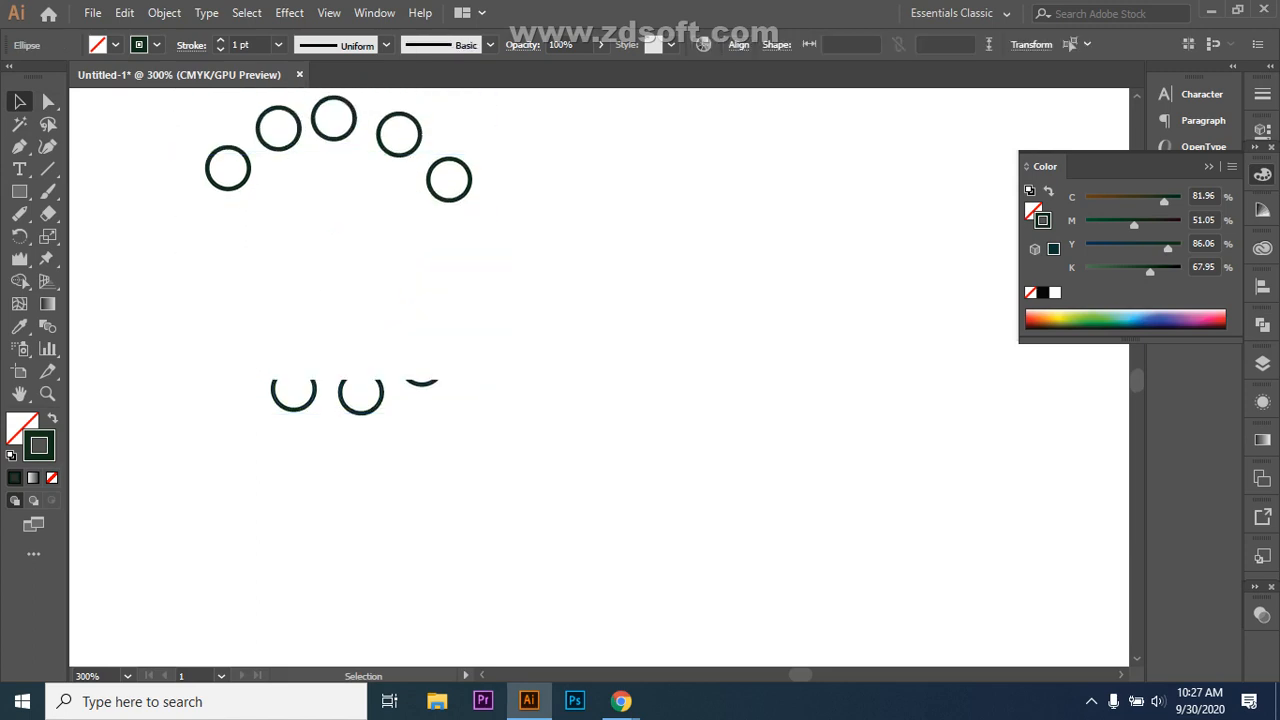
{"action": "key", "text": "ctrl+shift+a"}
Step: Delete the five upper small circles from the ringed motif
{"action": "scroll", "coordinate": [600, 380], "scroll_direction": "up", "scroll_amount": 3}
{"action": "left_click_drag", "start_coordinate": [153, 186], "coordinate": [506, 379]}
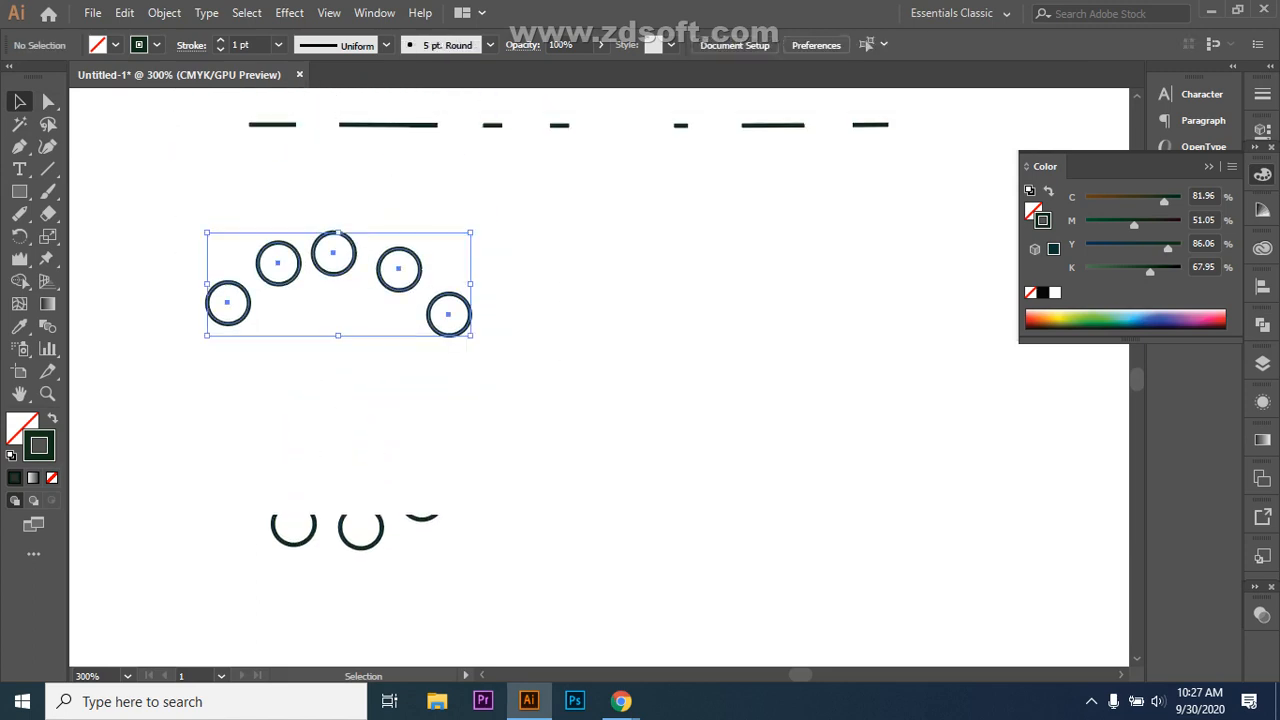
{"action": "key", "text": "Delete"}
{"action": "scroll", "coordinate": [977, 89], "scroll_direction": "up", "scroll_amount": 1}
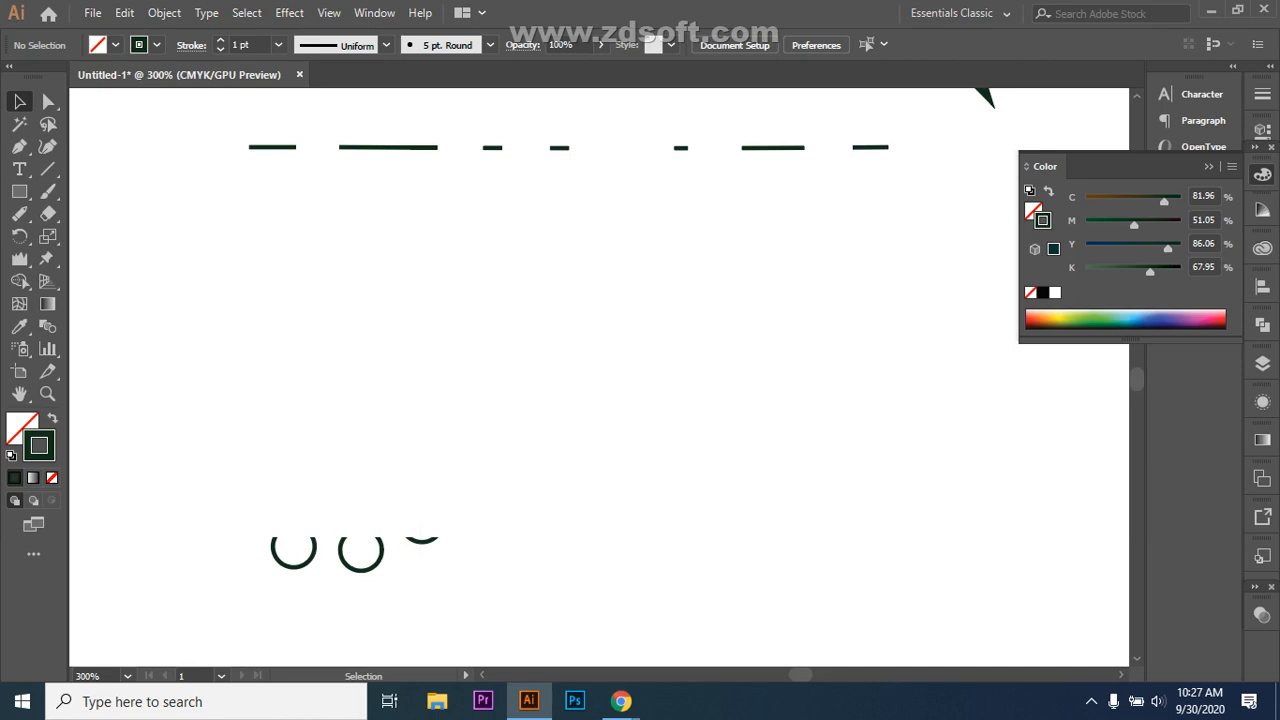
{"action": "scroll", "coordinate": [600, 380], "scroll_direction": "down", "scroll_amount": 4}
{"action": "scroll", "coordinate": [600, 380], "scroll_direction": "up", "scroll_amount": 1}
{"action": "scroll", "coordinate": [600, 380], "scroll_direction": "up", "scroll_amount": 6}
{"action": "scroll", "coordinate": [600, 380], "scroll_direction": "down", "scroll_amount": 4}
{"action": "scroll", "coordinate": [600, 380], "scroll_direction": "down", "scroll_amount": 3}
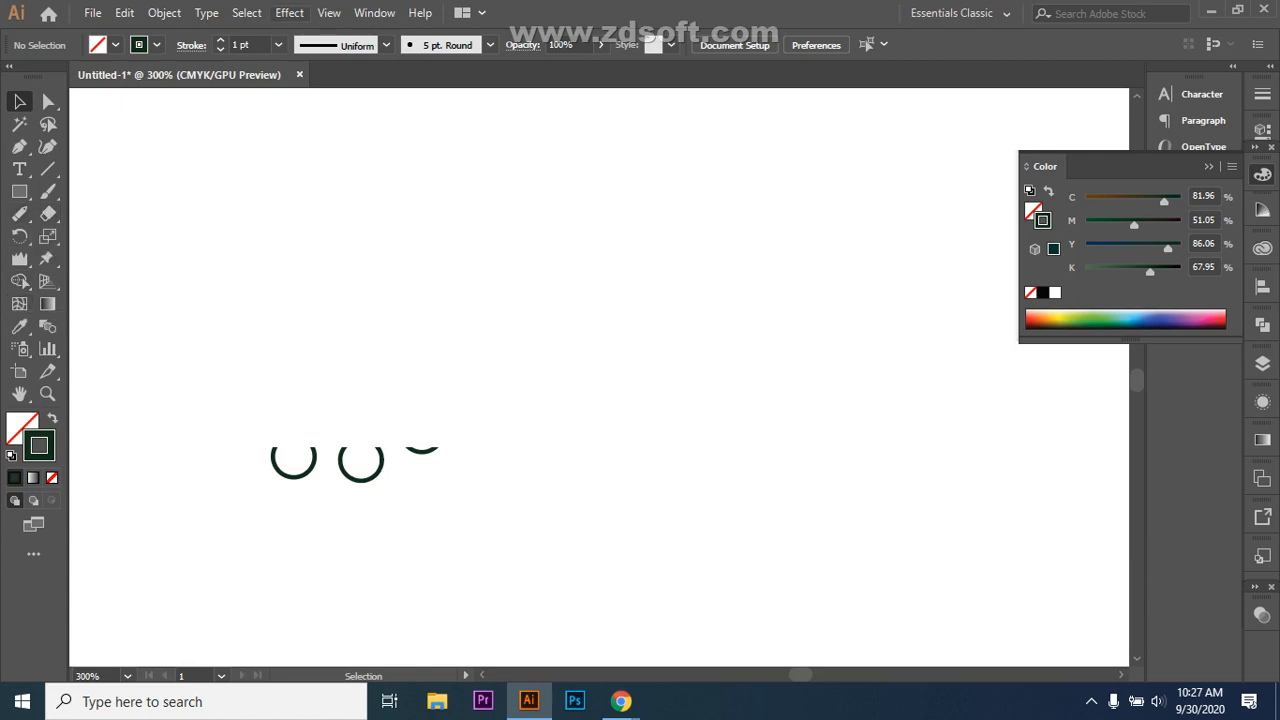
{"action": "left_click", "coordinate": [289, 12]}
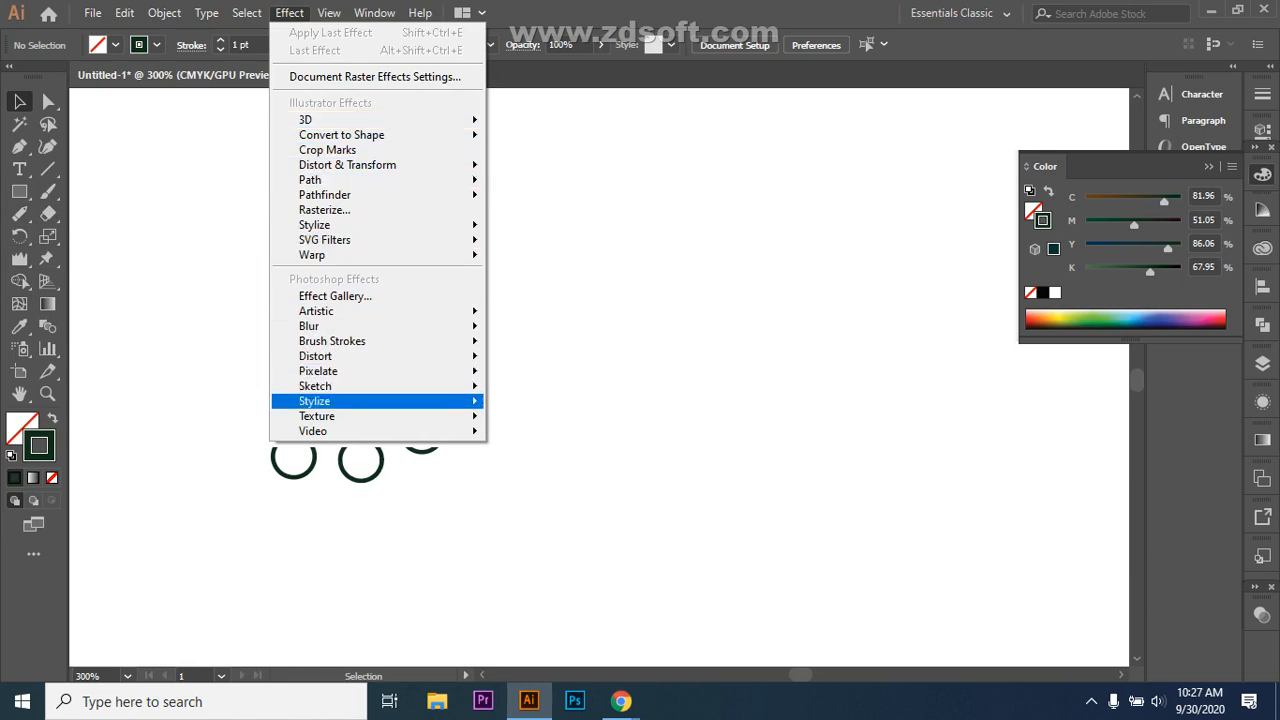
{"action": "mouse_move", "coordinate": [330, 119]}
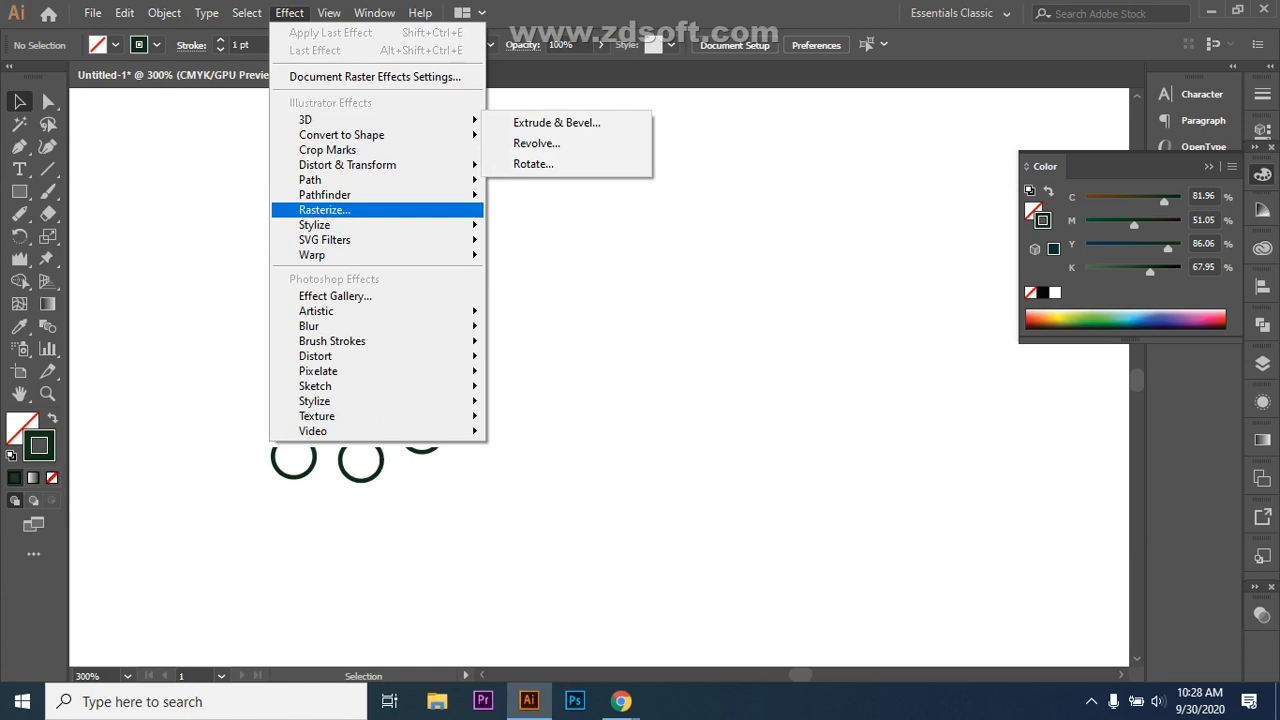
{"action": "left_click", "coordinate": [378, 211]}
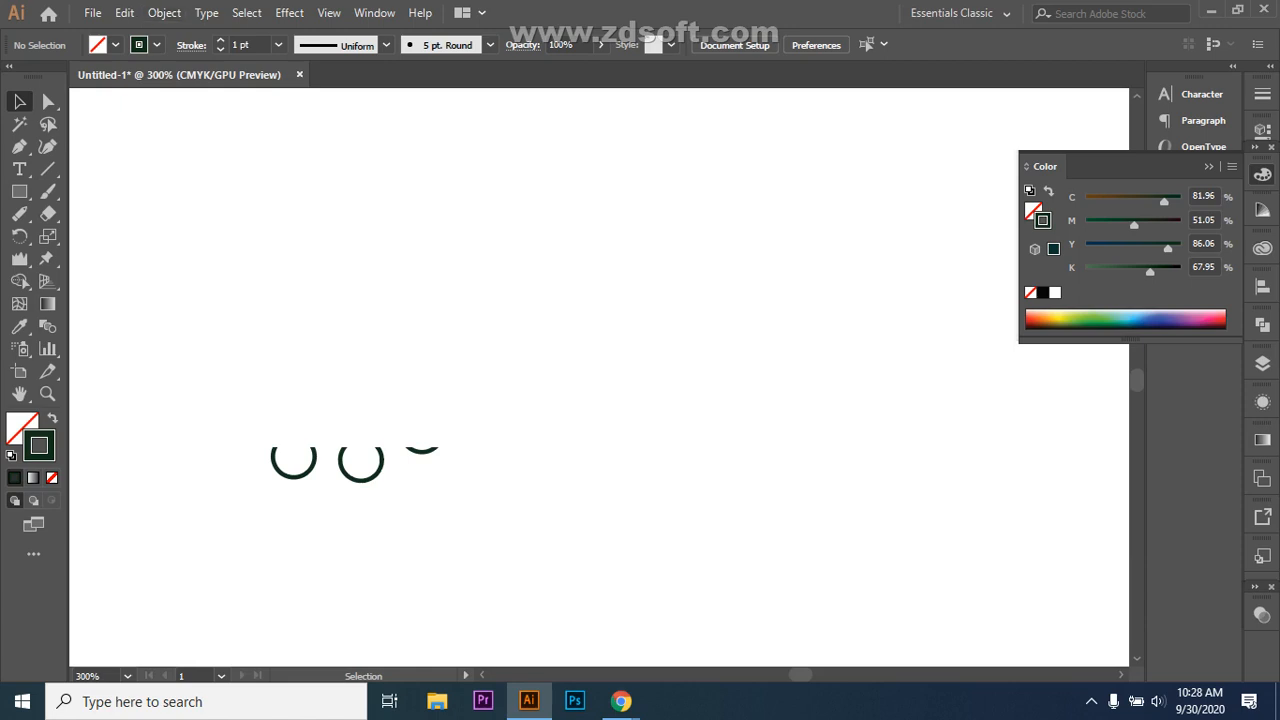
{"action": "mouse_move", "coordinate": [621, 701]}
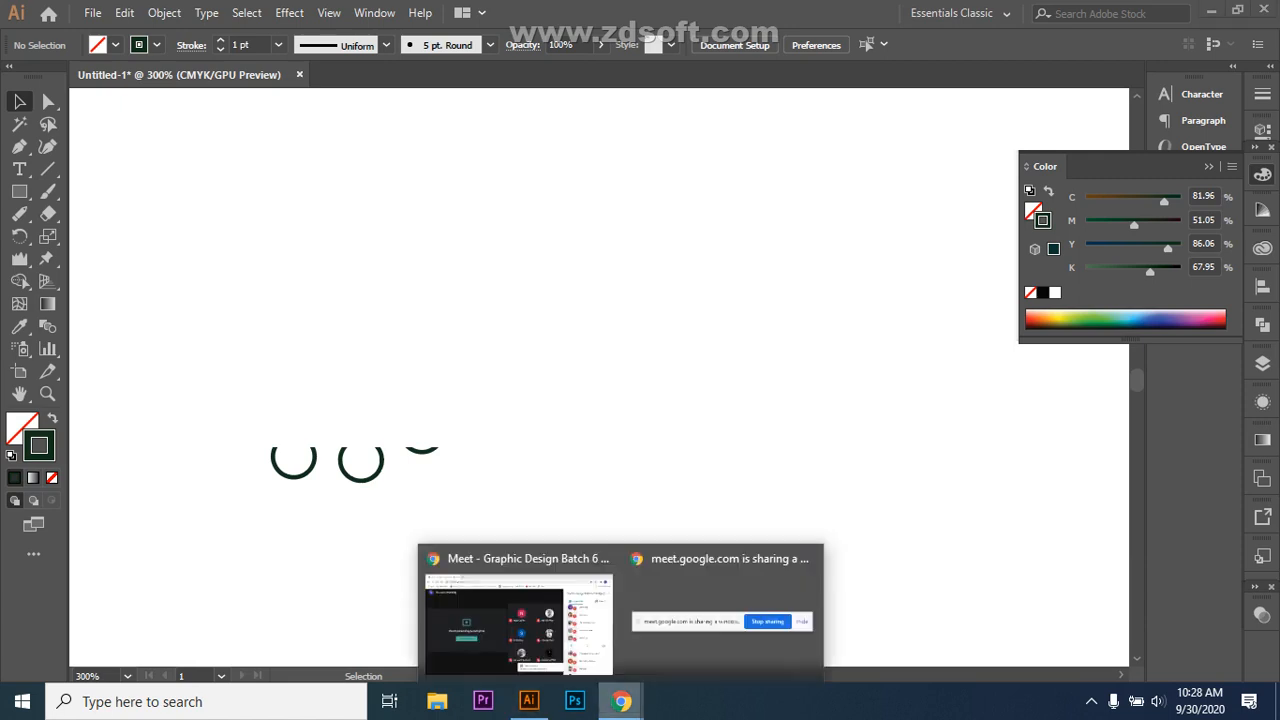
Step: Bring the Meet call forward, collapse a participant row, and open the screen recorder controls
{"action": "left_click", "coordinate": [528, 612]}
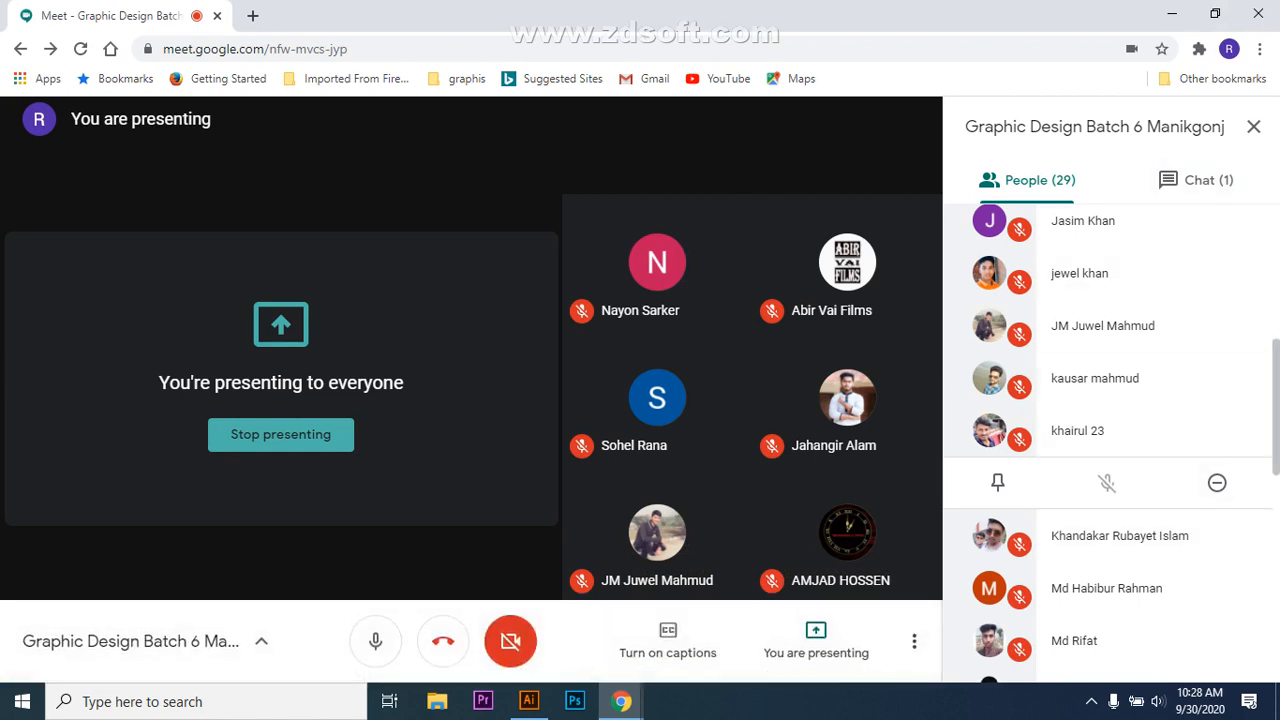
{"action": "left_click", "coordinate": [1246, 431]}
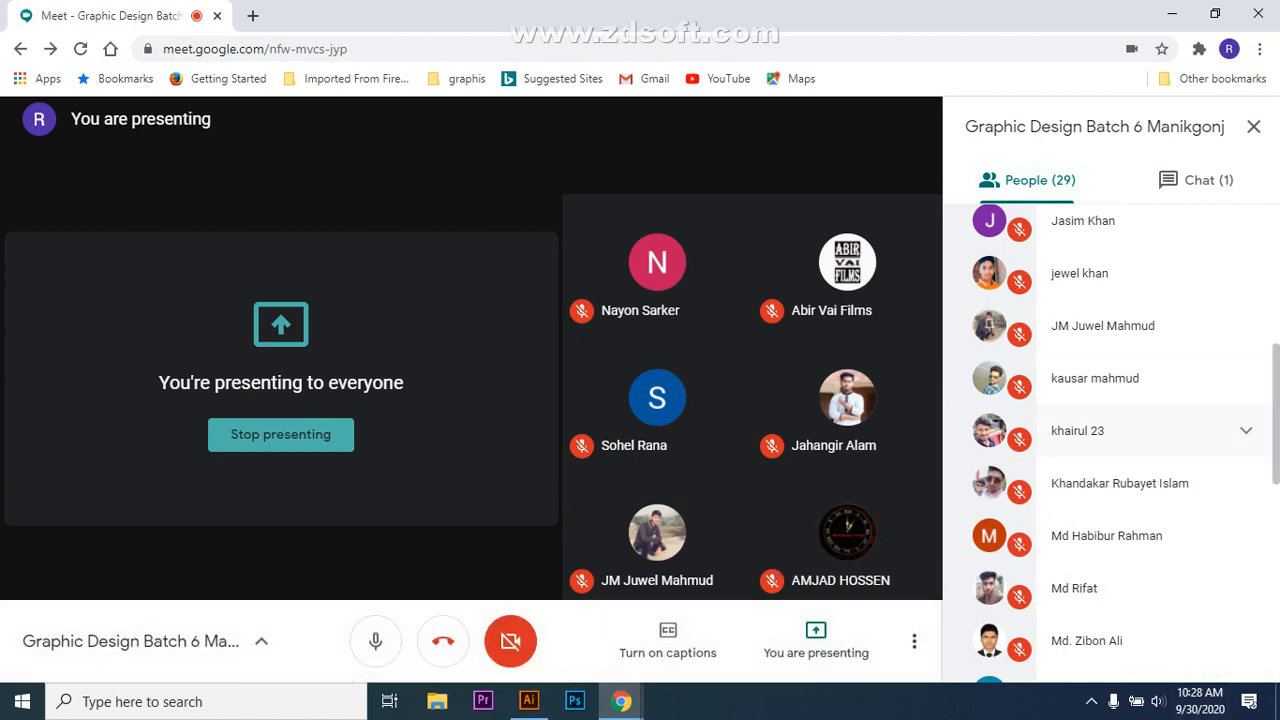
{"action": "left_click", "coordinate": [1091, 701]}
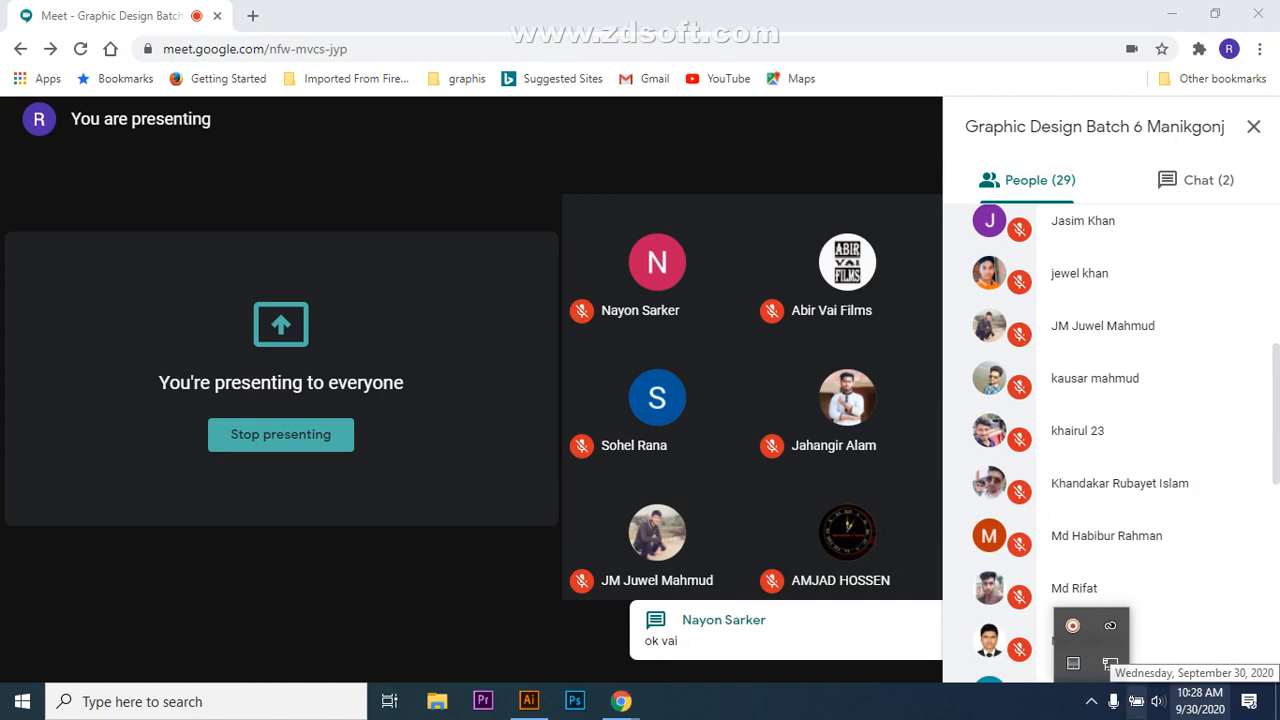
{"action": "left_click", "coordinate": [1072, 625]}
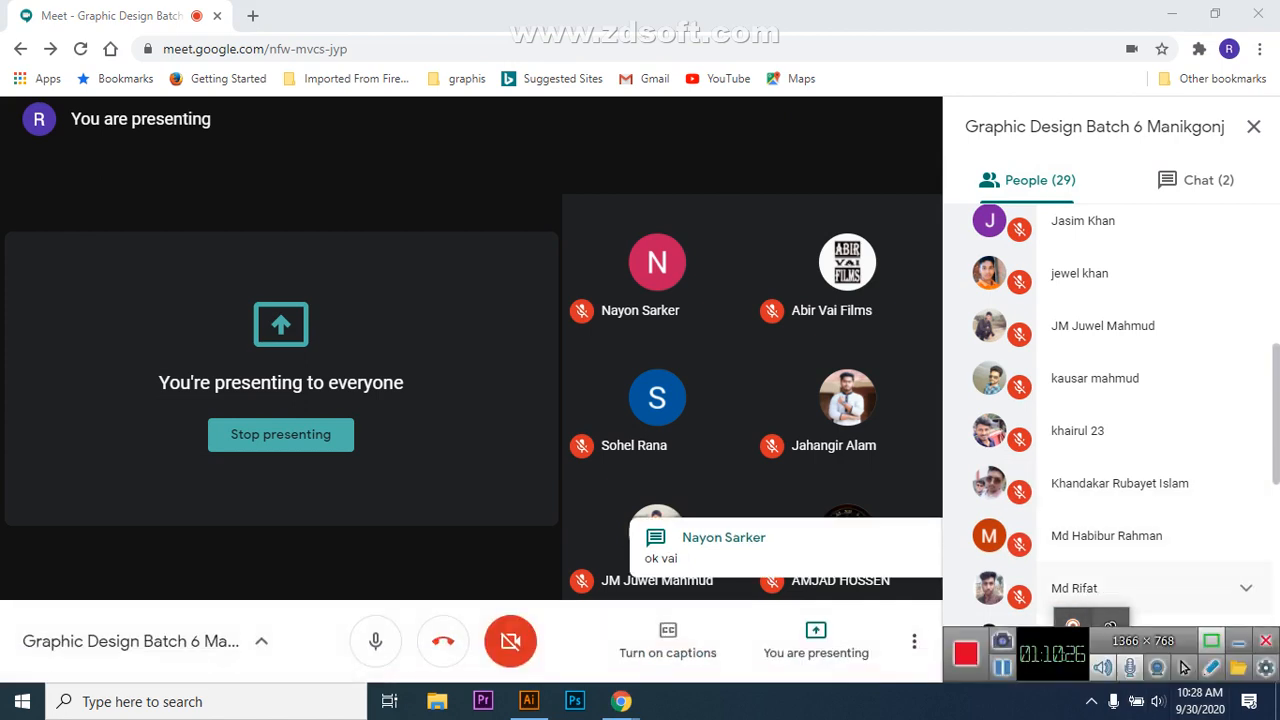